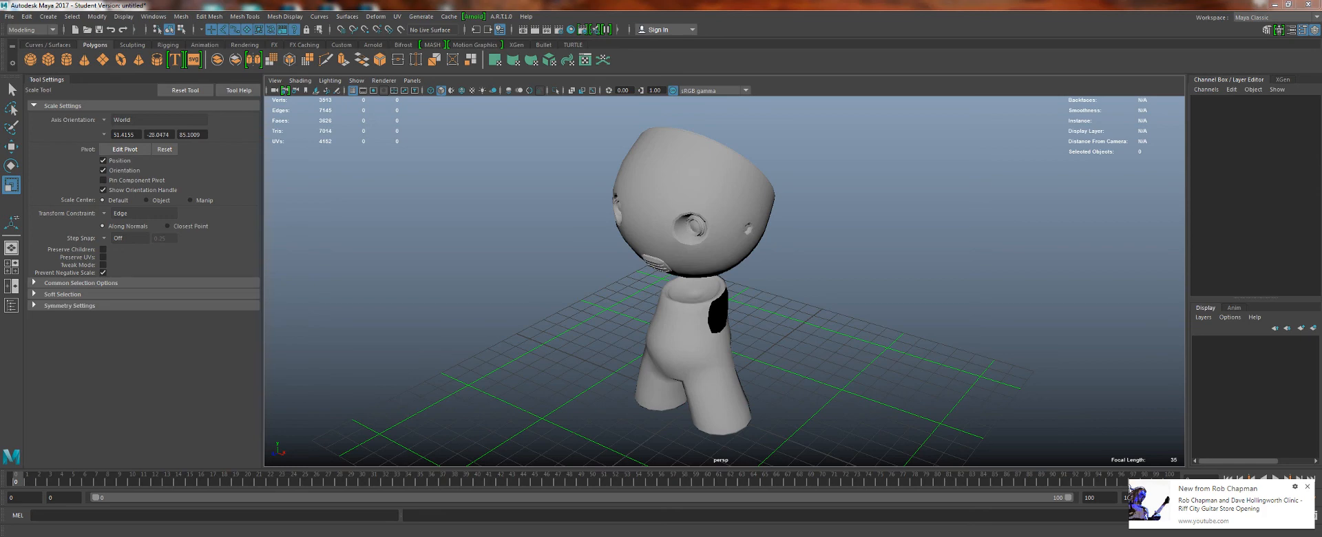
# - Examine the character's eye sockets, ear hole, mouth vents and overall head-and-body shape from several angles
pyautogui.keyDown('alt'); pyautogui.moveTo(687, 154); pyautogui.dragTo(720, 270); pyautogui.keyUp('alt')
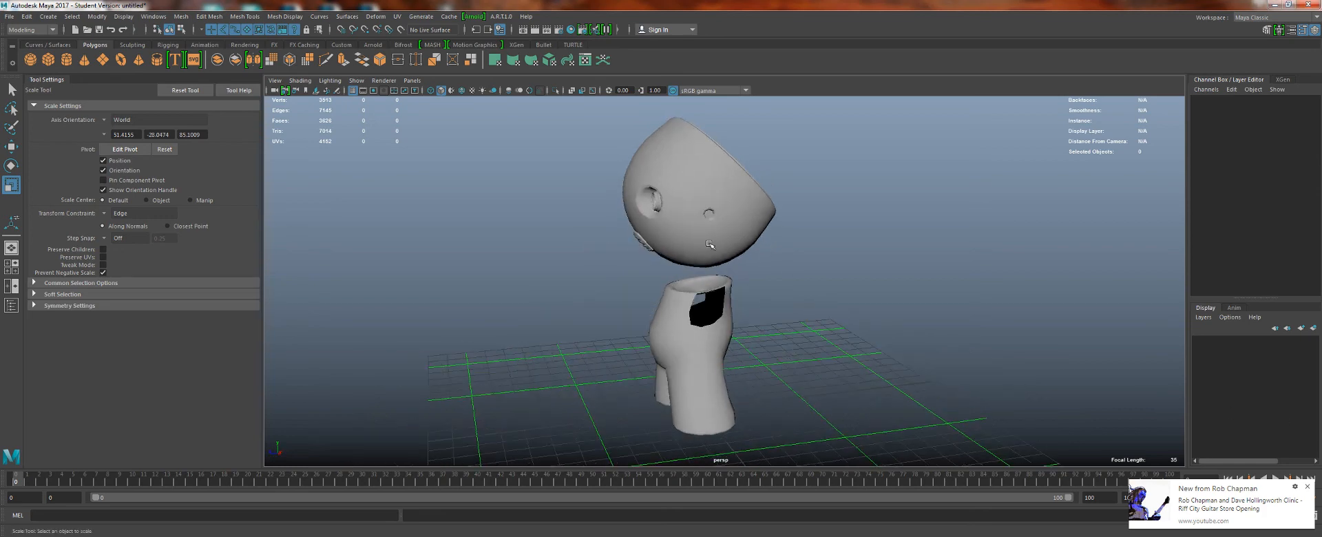
pyautogui.keyDown('alt'); pyautogui.moveTo(720, 270); pyautogui.dragTo(745, 317, button='right'); pyautogui.keyUp('alt')
pyautogui.keyDown('alt'); pyautogui.moveTo(748, 317); pyautogui.dragTo(607, 339); pyautogui.keyUp('alt')
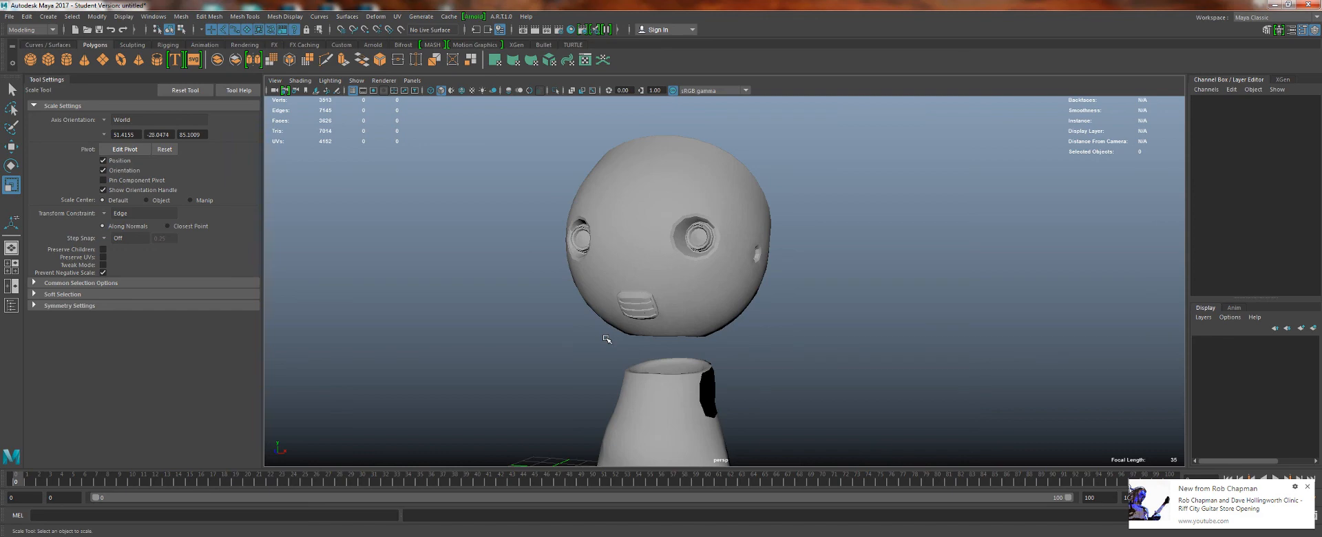
pyautogui.keyDown('alt'); pyautogui.moveTo(779, 262); pyautogui.dragTo(752, 295); pyautogui.keyUp('alt')
pyautogui.keyDown('alt'); pyautogui.moveTo(753, 295); pyautogui.dragTo(947, 448, button='right'); pyautogui.keyUp('alt')
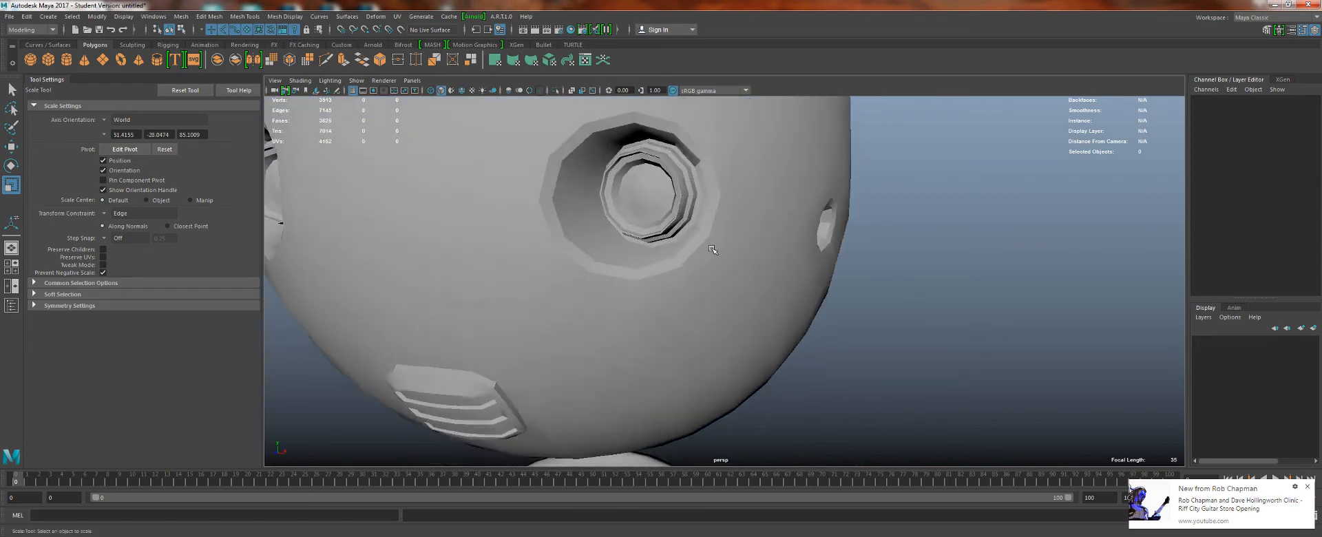
pyautogui.keyDown('alt'); pyautogui.moveTo(636, 217); pyautogui.dragTo(663, 290, button='middle'); pyautogui.keyUp('alt')
pyautogui.keyDown('alt'); pyautogui.moveTo(664, 291); pyautogui.dragTo(526, 192); pyautogui.keyUp('alt')
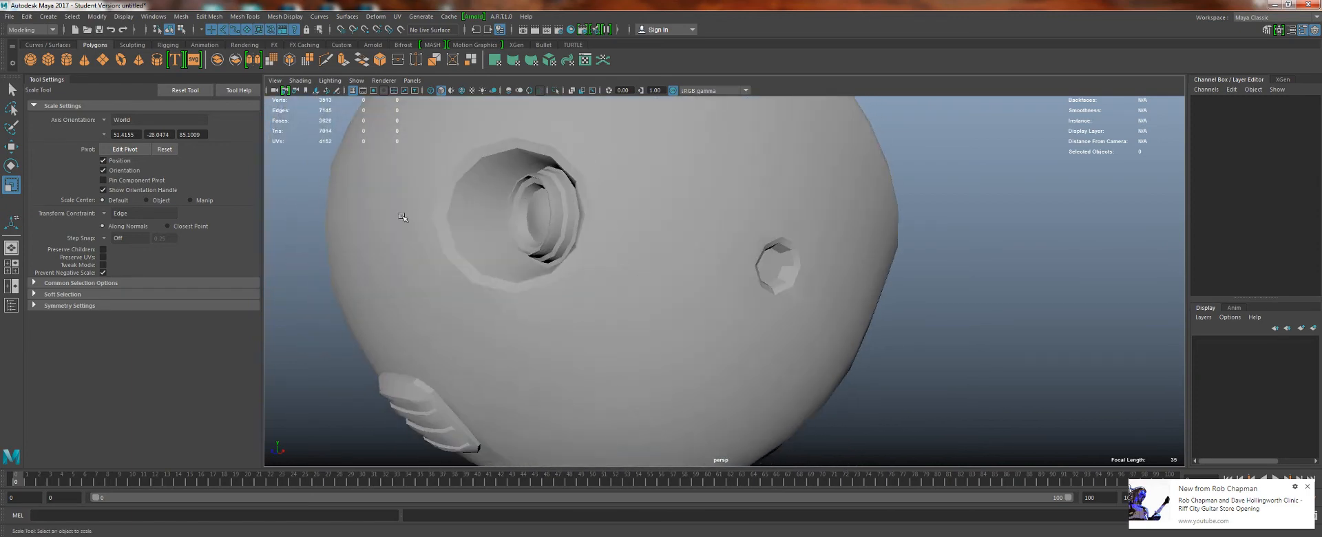
pyautogui.keyDown('alt'); pyautogui.moveTo(441, 270); pyautogui.dragTo(637, 268); pyautogui.keyUp('alt')
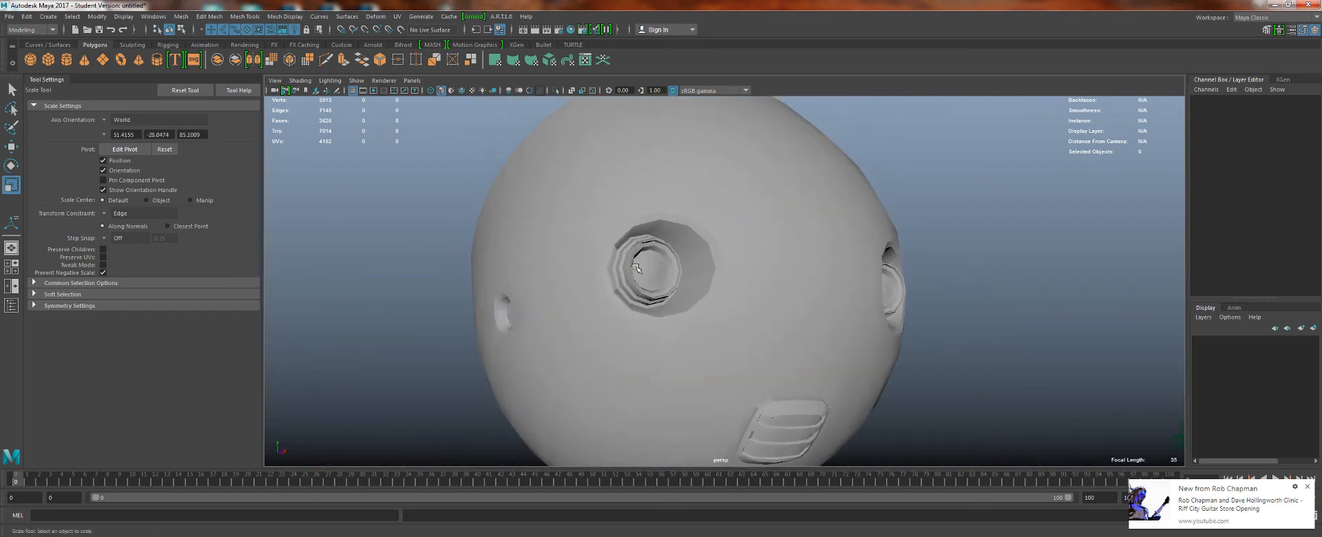
pyautogui.keyDown('alt'); pyautogui.moveTo(691, 315); pyautogui.dragTo(560, 256); pyautogui.keyUp('alt')
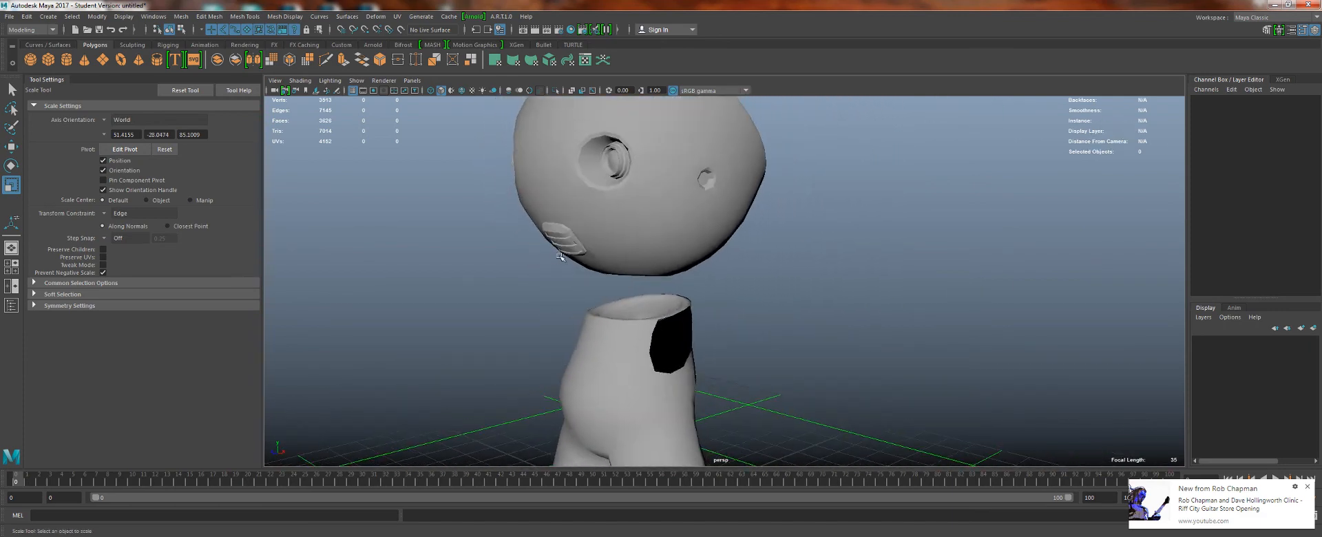
pyautogui.keyDown('alt'); pyautogui.moveTo(735, 297); pyautogui.dragTo(619, 247); pyautogui.keyUp('alt')
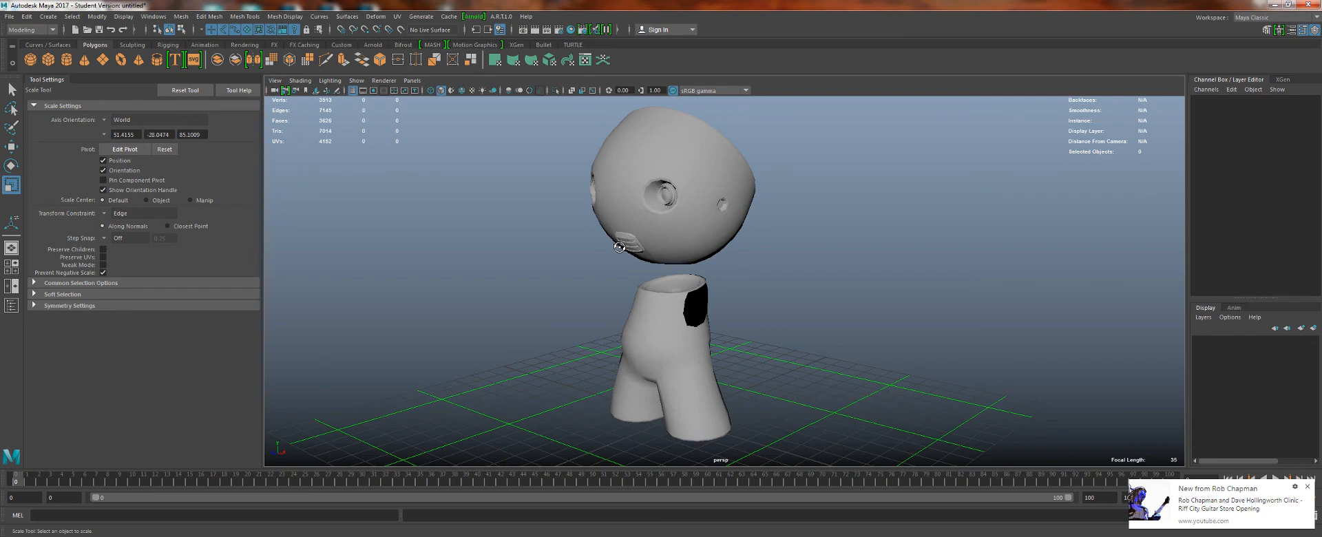
pyautogui.keyDown('alt'); pyautogui.moveTo(646, 248); pyautogui.dragTo(669, 300, button='right'); pyautogui.keyUp('alt')
pyautogui.keyDown('alt'); pyautogui.moveTo(669, 300); pyautogui.dragTo(681, 340, button='middle'); pyautogui.keyUp('alt')
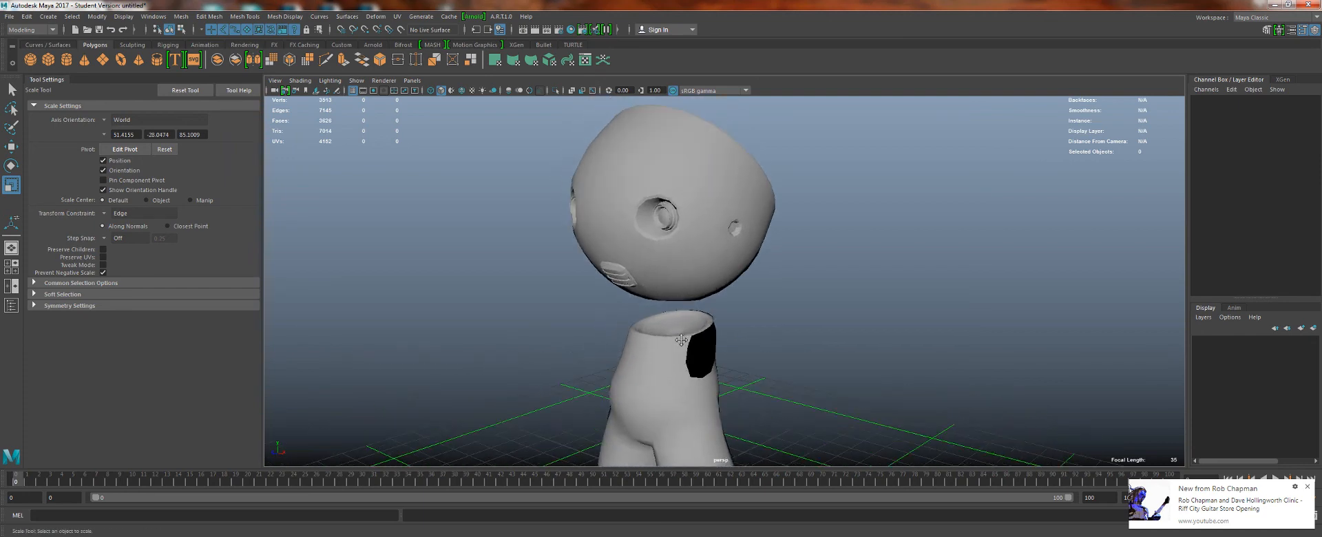
# - Select the head and examine its wireframe edge flow around the eye sockets, ear holes and mouth vents
pyautogui.click(680, 251)
pyautogui.keyDown('alt'); pyautogui.moveTo(505, 206); pyautogui.dragTo(586, 226); pyautogui.keyUp('alt')
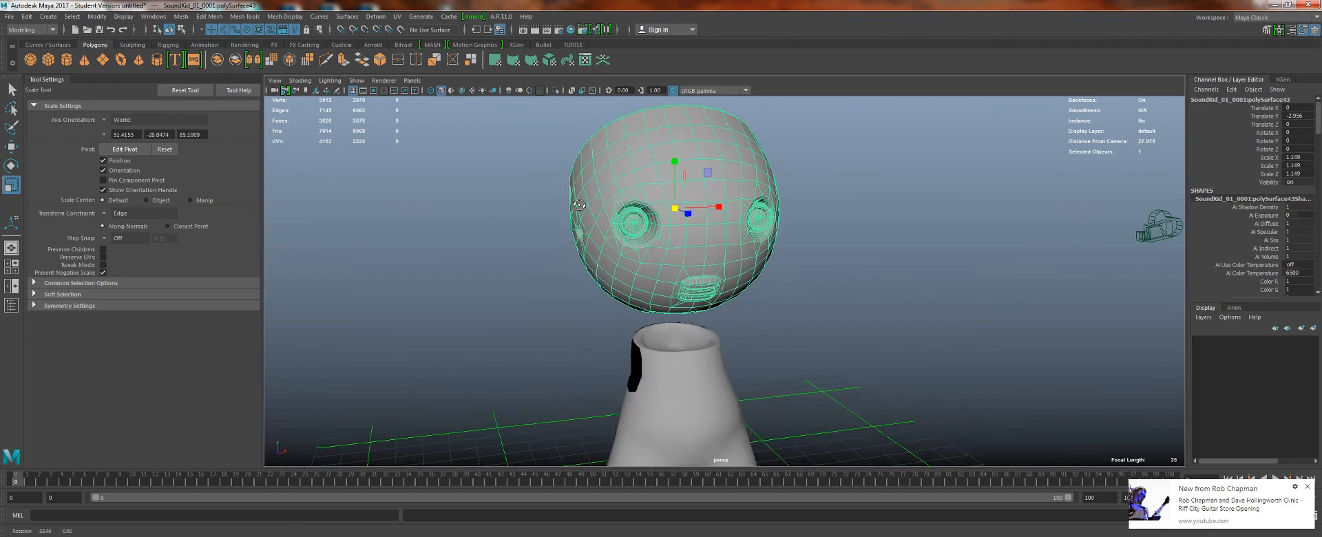
pyautogui.click(507, 254)
pyautogui.click(691, 227)
pyautogui.keyDown('alt'); pyautogui.moveTo(690, 227); pyautogui.dragTo(594, 233); pyautogui.keyUp('alt')
pyautogui.keyDown('alt'); pyautogui.moveTo(593, 233); pyautogui.dragTo(802, 372, button='right'); pyautogui.keyUp('alt')
pyautogui.keyDown('alt'); pyautogui.moveTo(803, 372); pyautogui.dragTo(888, 427, button='middle'); pyautogui.keyUp('alt')
pyautogui.keyDown('alt'); pyautogui.moveTo(743, 301); pyautogui.dragTo(566, 313); pyautogui.keyUp('alt')
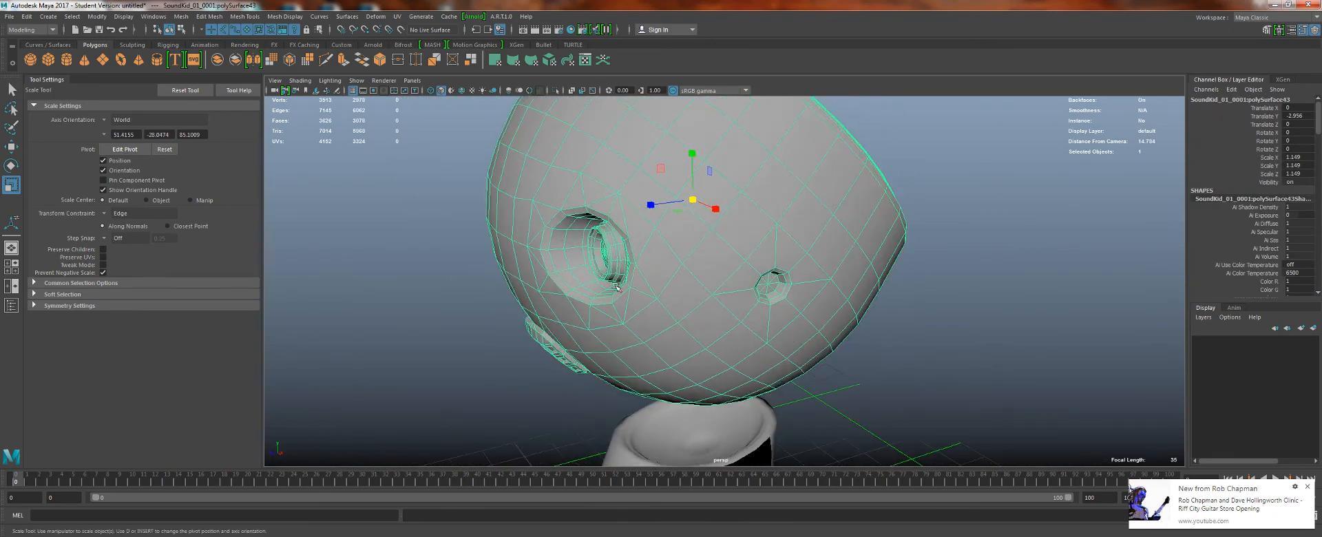
pyautogui.keyDown('alt'); pyautogui.moveTo(538, 231); pyautogui.dragTo(583, 244, button='right'); pyautogui.keyUp('alt')
pyautogui.keyDown('alt'); pyautogui.moveTo(582, 244); pyautogui.dragTo(727, 283, button='middle'); pyautogui.keyUp('alt')
pyautogui.keyDown('alt'); pyautogui.moveTo(727, 284); pyautogui.dragTo(758, 278); pyautogui.keyUp('alt')
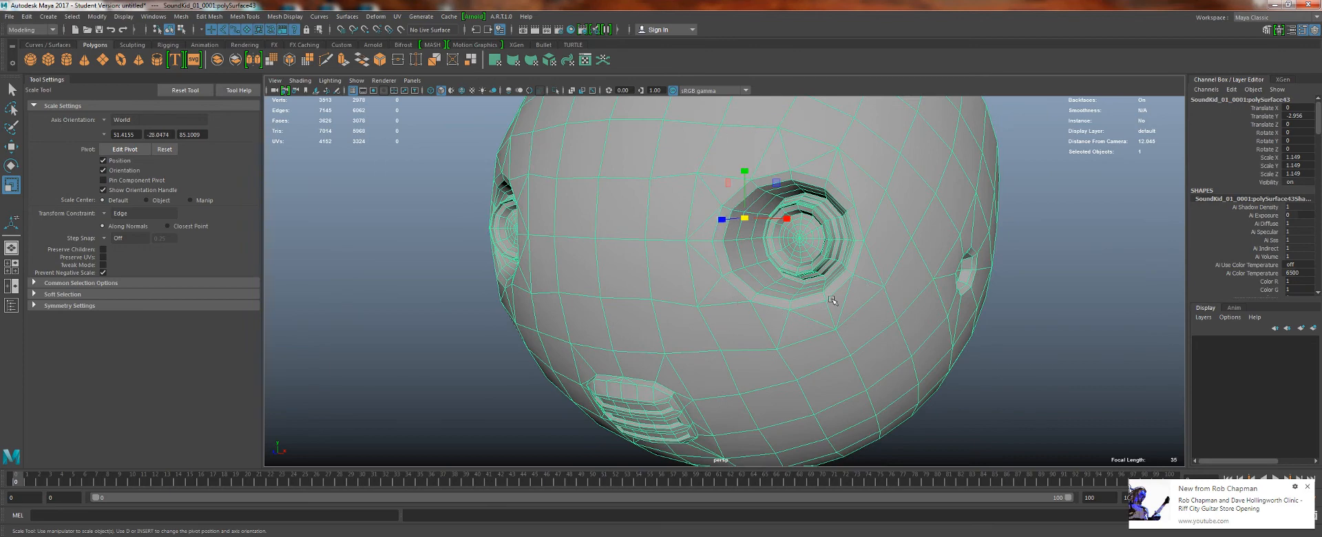
pyautogui.keyDown('alt'); pyautogui.moveTo(833, 301); pyautogui.dragTo(717, 303); pyautogui.keyUp('alt')
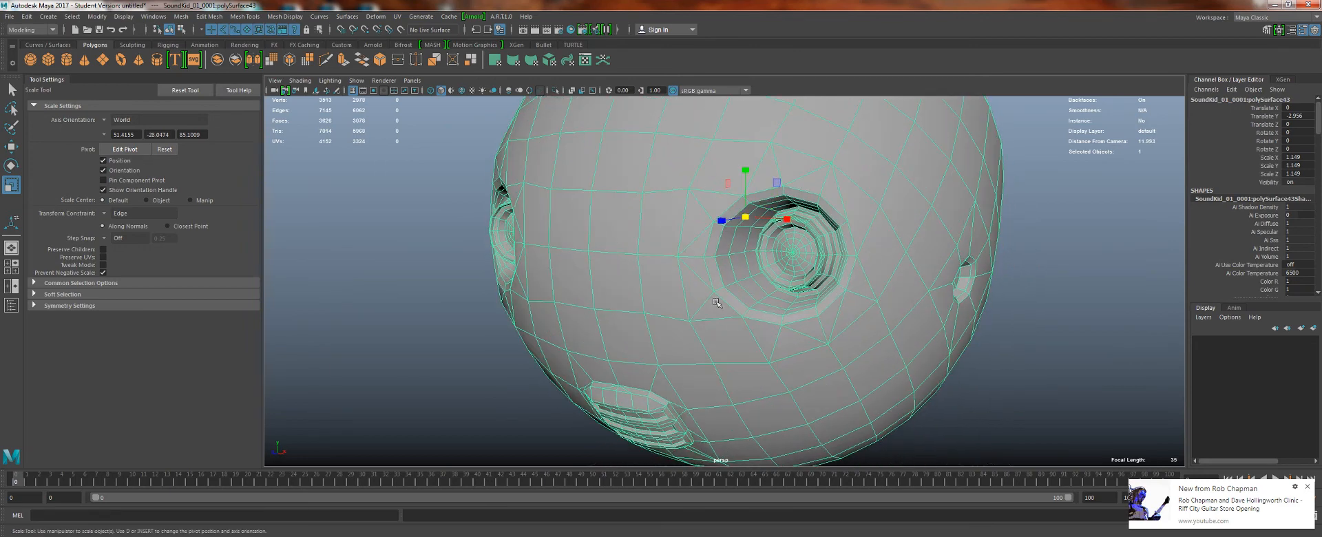
pyautogui.keyDown('alt'); pyautogui.moveTo(818, 296); pyautogui.dragTo(436, 266, button='right'); pyautogui.keyUp('alt')
pyautogui.click(437, 266)
pyautogui.click(714, 198)
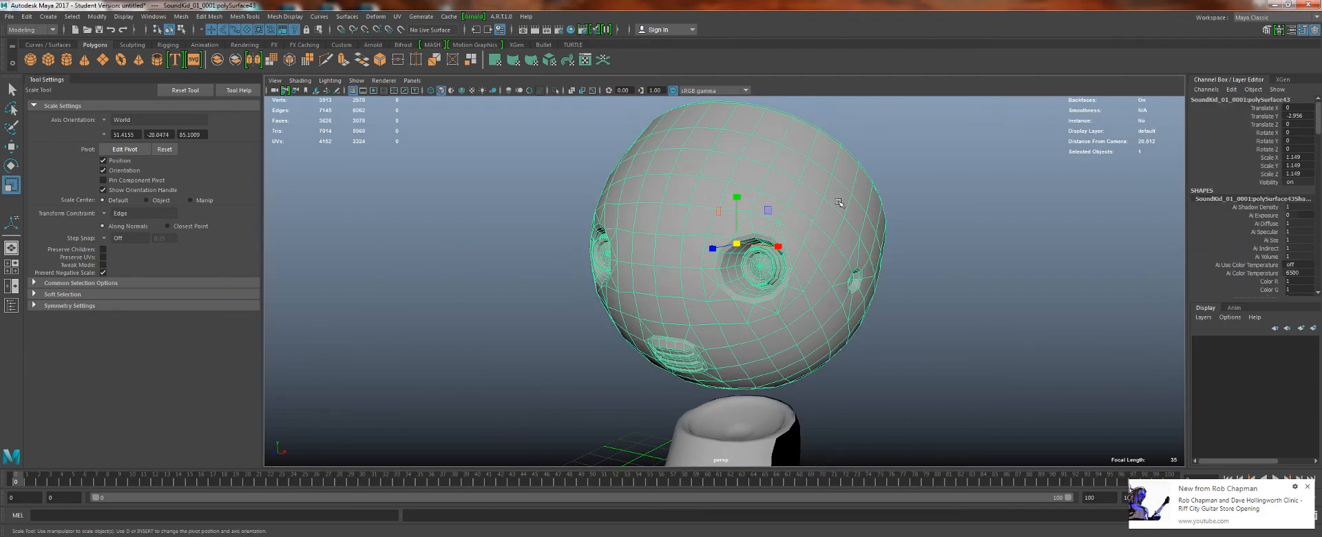
# - Examine the wireframe of the speaker cone, rings and panels built into the back of the head
pyautogui.keyDown('alt'); pyautogui.moveTo(756, 197); pyautogui.dragTo(513, 208); pyautogui.keyUp('alt')
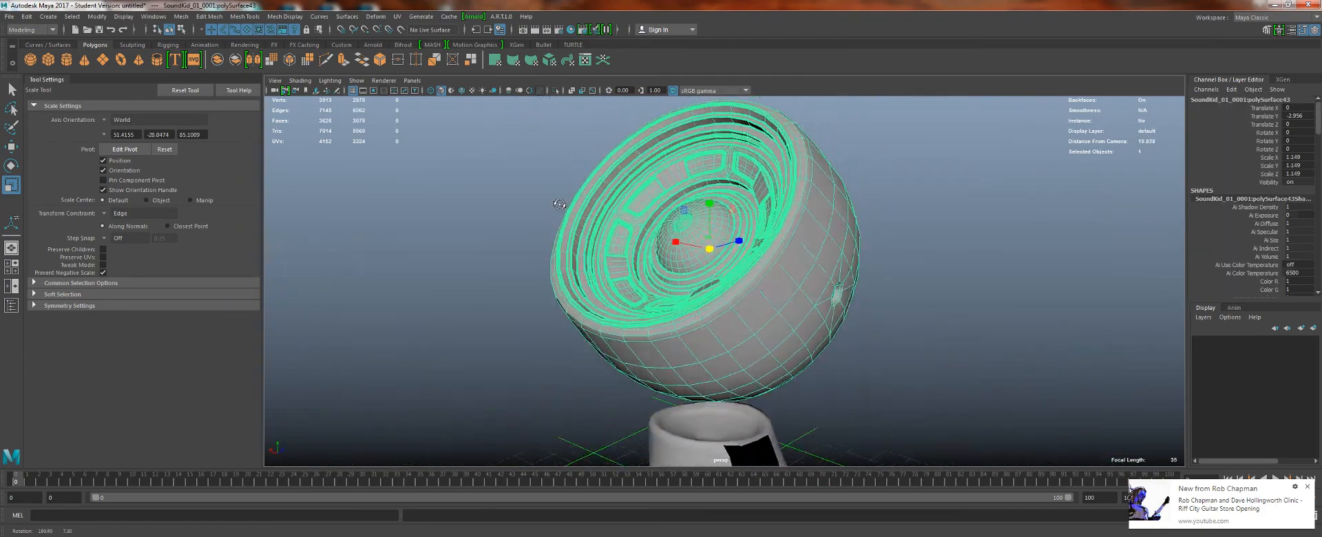
pyautogui.keyDown('alt'); pyautogui.moveTo(513, 208); pyautogui.dragTo(637, 295, button='right'); pyautogui.keyUp('alt')
pyautogui.keyDown('alt'); pyautogui.moveTo(637, 295); pyautogui.dragTo(689, 338); pyautogui.keyUp('alt')
pyautogui.keyDown('alt'); pyautogui.moveTo(688, 338); pyautogui.dragTo(537, 207, button='right'); pyautogui.keyUp('alt')
pyautogui.click(483, 172)
pyautogui.keyDown('alt'); pyautogui.moveTo(537, 206); pyautogui.dragTo(692, 290); pyautogui.keyUp('alt')
pyautogui.keyDown('alt'); pyautogui.moveTo(692, 289); pyautogui.dragTo(739, 307, button='right'); pyautogui.keyUp('alt')
pyautogui.keyDown('alt'); pyautogui.moveTo(740, 307); pyautogui.dragTo(668, 139); pyautogui.keyUp('alt')
pyautogui.click(656, 229)
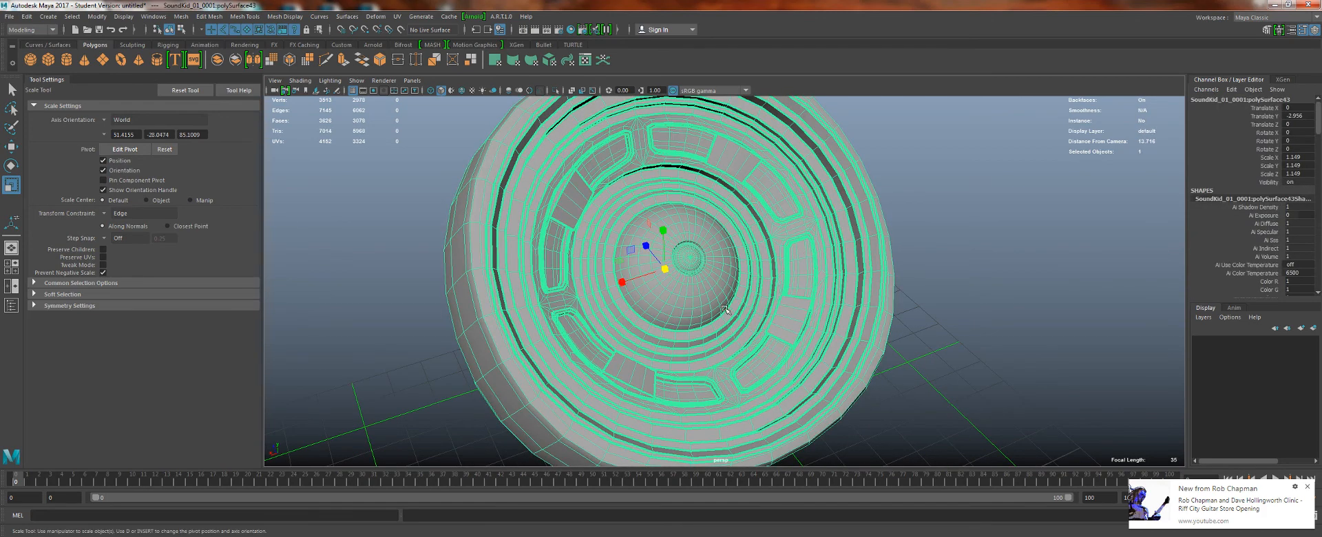
# - Deselect the head and examine the shaded speaker detail and the head's side profile from several angles
pyautogui.click(908, 261)
pyautogui.keyDown('alt'); pyautogui.moveTo(908, 262); pyautogui.dragTo(870, 290); pyautogui.keyUp('alt')
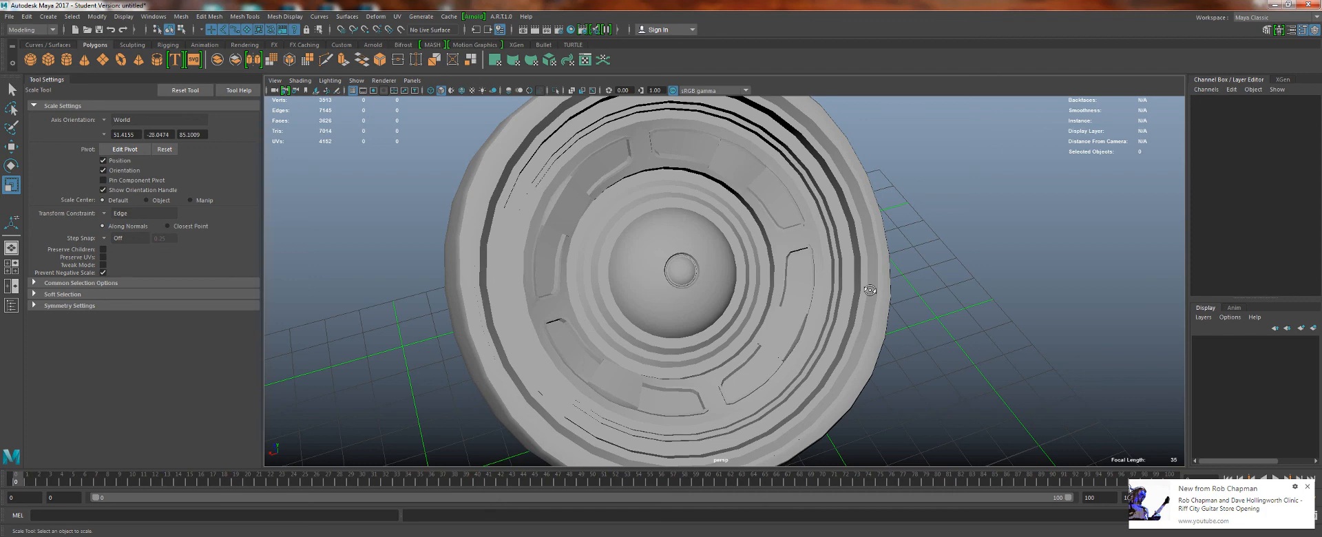
pyautogui.keyDown('alt'); pyautogui.moveTo(913, 398); pyautogui.dragTo(758, 260, button='right'); pyautogui.keyUp('alt')
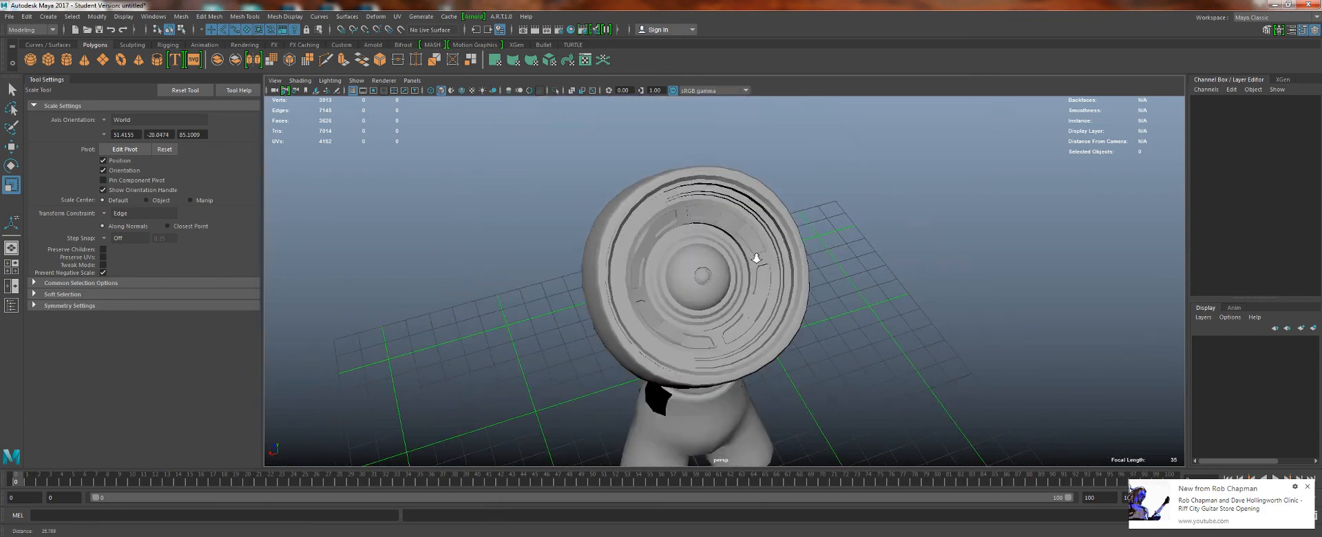
pyautogui.keyDown('alt'); pyautogui.moveTo(758, 260); pyautogui.dragTo(851, 251); pyautogui.keyUp('alt')
pyautogui.keyDown('alt'); pyautogui.moveTo(851, 275); pyautogui.dragTo(920, 325, button='right'); pyautogui.keyUp('alt')
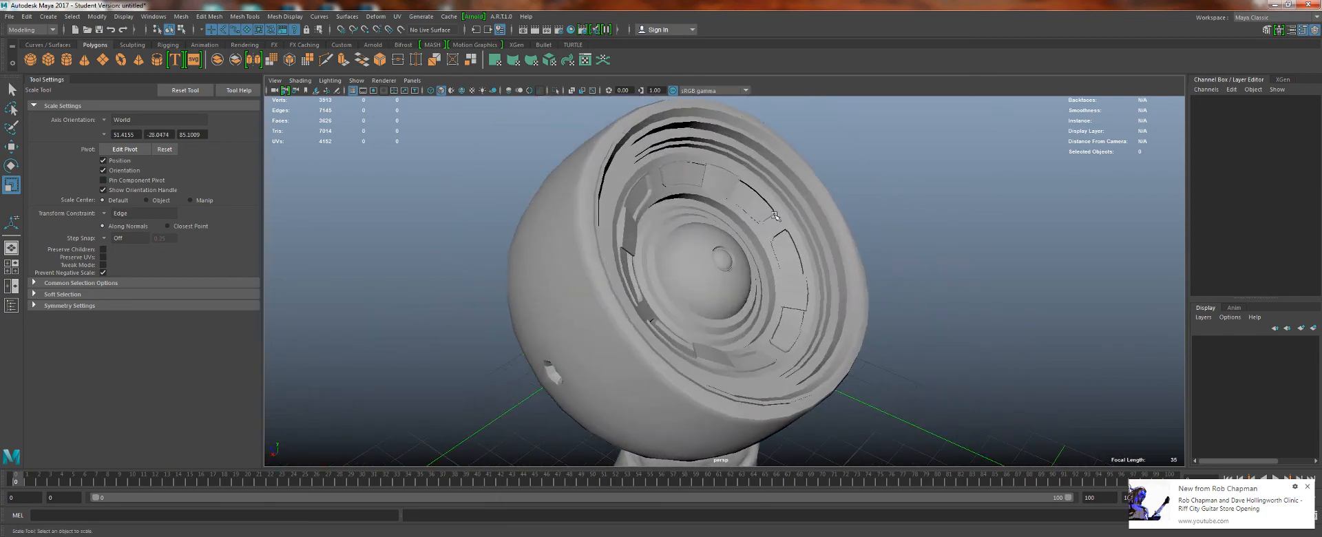
pyautogui.click(746, 297)
pyautogui.keyDown('alt'); pyautogui.moveTo(770, 311); pyautogui.dragTo(827, 268); pyautogui.keyUp('alt')
pyautogui.keyDown('alt'); pyautogui.moveTo(825, 269); pyautogui.dragTo(768, 276, button='right'); pyautogui.keyUp('alt')
pyautogui.click(859, 337)
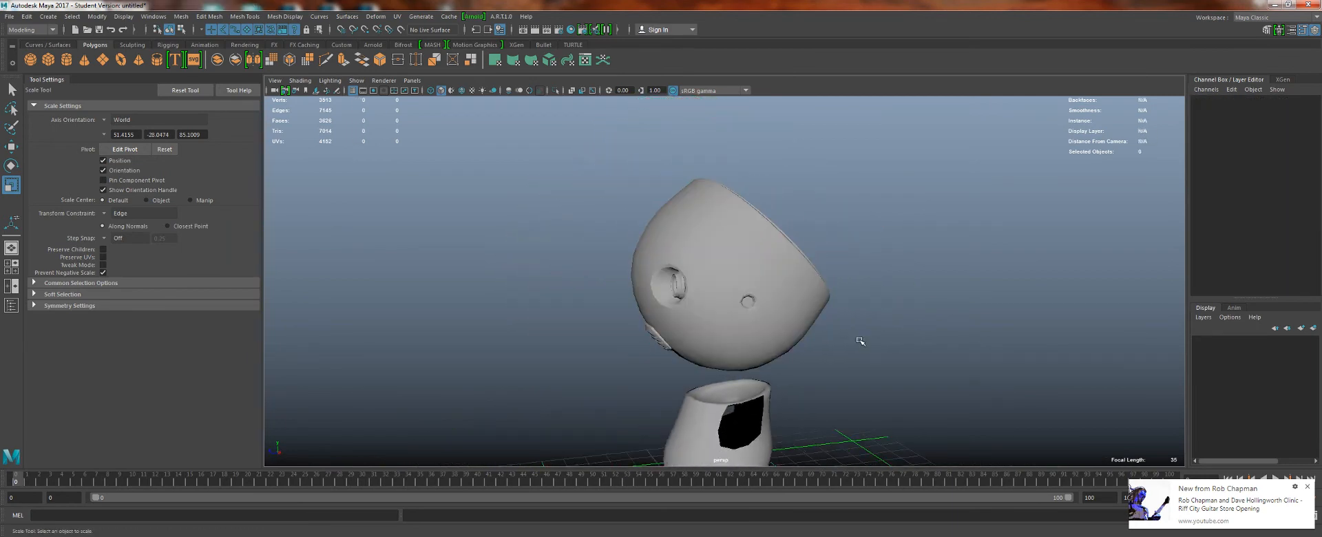
# - Put the head and body in a new display layer and move both about 13 units along negative X
pyautogui.keyDown('alt'); pyautogui.moveTo(859, 339); pyautogui.dragTo(947, 331); pyautogui.keyUp('alt')
pyautogui.keyDown('alt'); pyautogui.moveTo(943, 334); pyautogui.dragTo(738, 264, button='right'); pyautogui.keyUp('alt')
pyautogui.keyDown('alt'); pyautogui.moveTo(737, 265); pyautogui.dragTo(729, 281); pyautogui.keyUp('alt')
pyautogui.moveTo(649, 243); pyautogui.dragTo(810, 443)
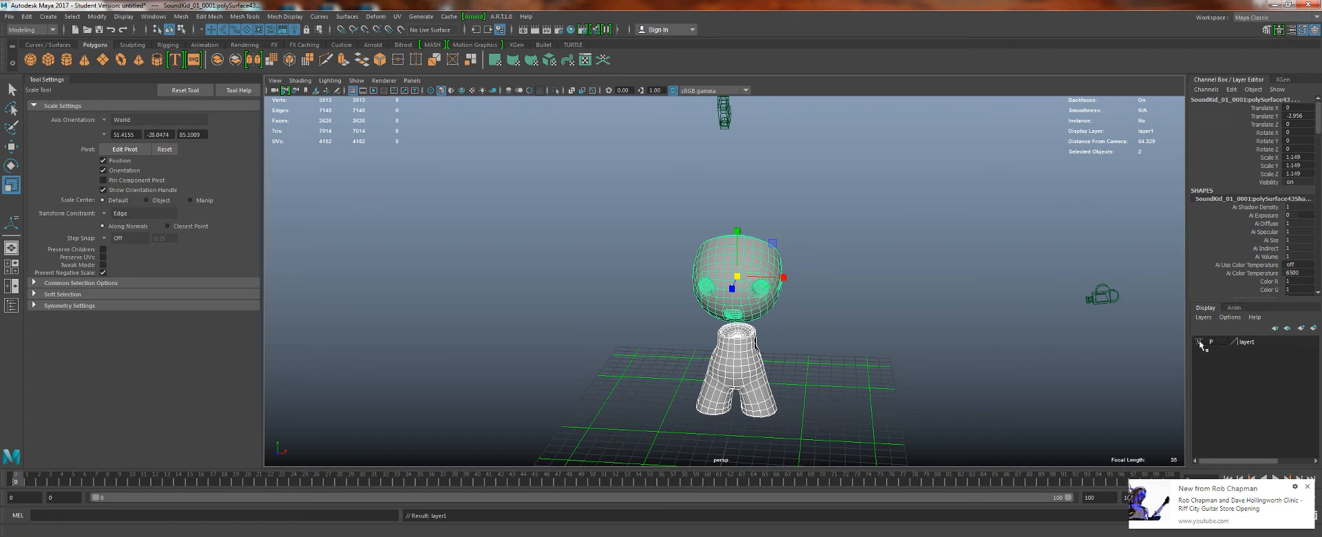
pyautogui.press('w')
pyautogui.moveTo(781, 277); pyautogui.dragTo(606, 288)
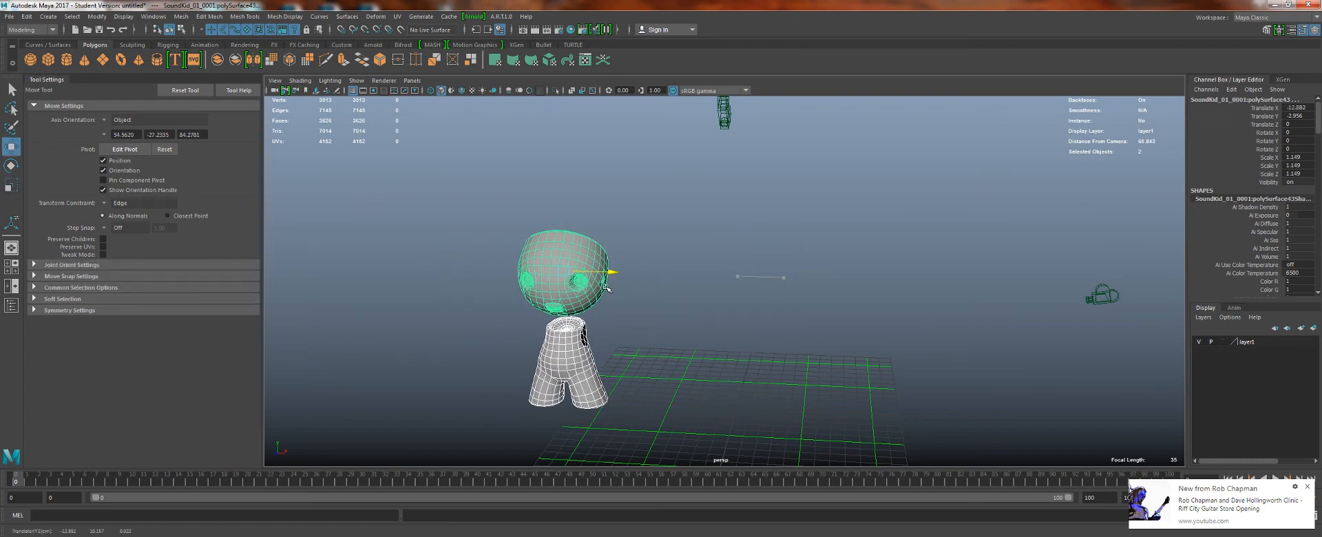
# - Set the character's display layer to Reference and check that the head and body cannot be selected
pyautogui.click(1224, 342)
pyautogui.click(1224, 342)
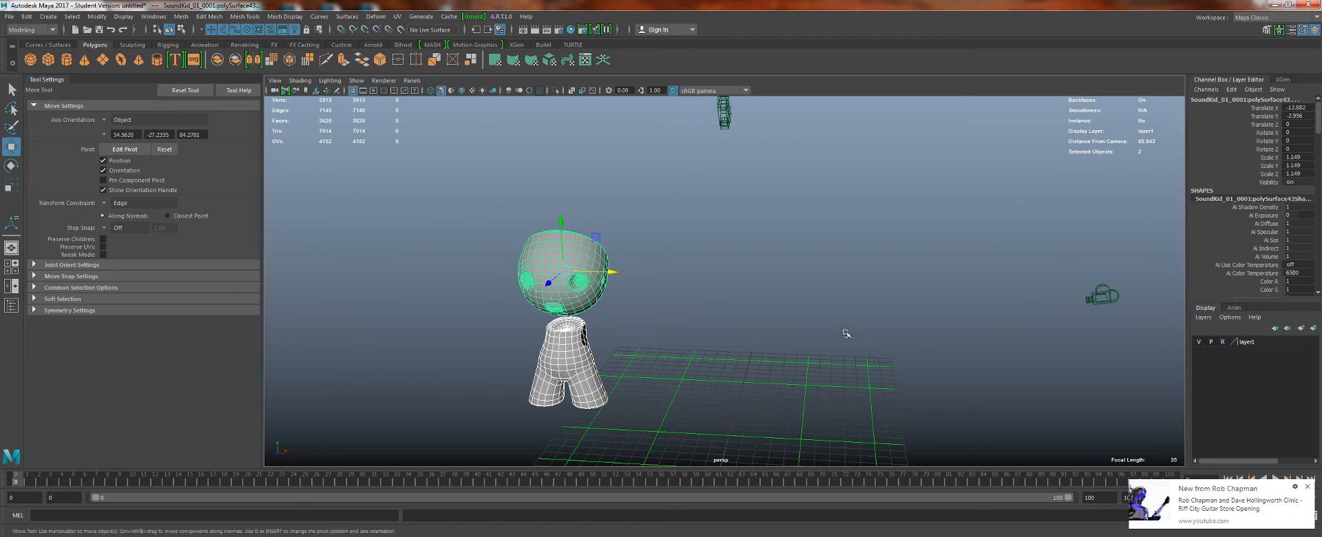
pyautogui.click(847, 333)
pyautogui.moveTo(510, 210); pyautogui.dragTo(554, 343)
pyautogui.keyDown('alt'); pyautogui.moveTo(643, 345); pyautogui.dragTo(729, 285); pyautogui.keyUp('alt')
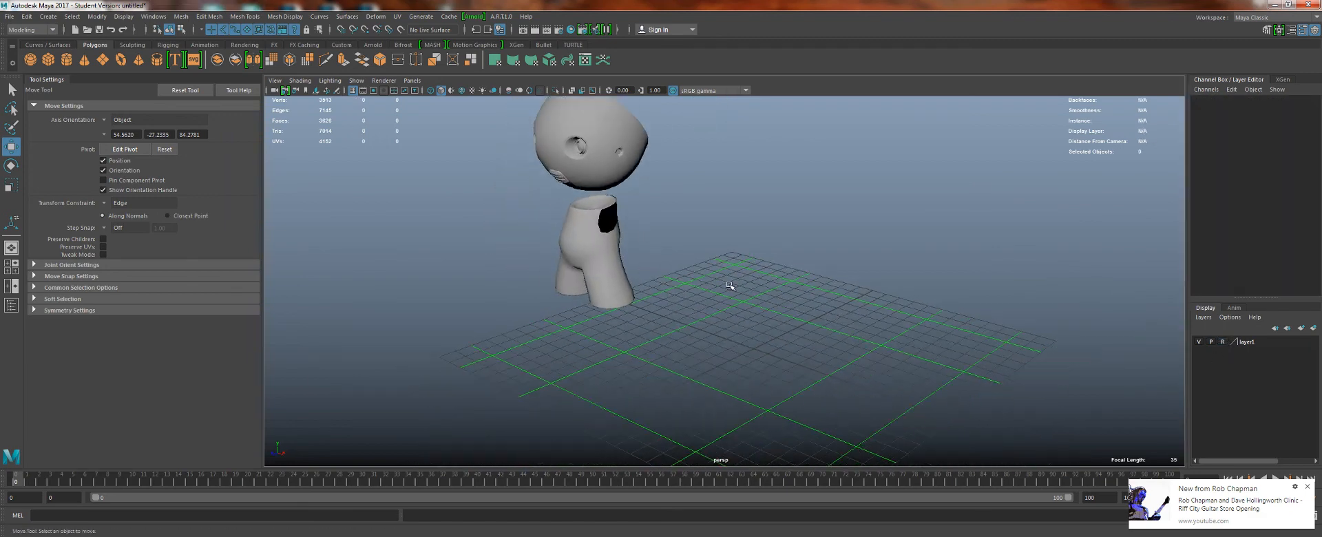
pyautogui.keyDown('alt'); pyautogui.moveTo(643, 139); pyautogui.dragTo(536, 210); pyautogui.keyUp('alt')
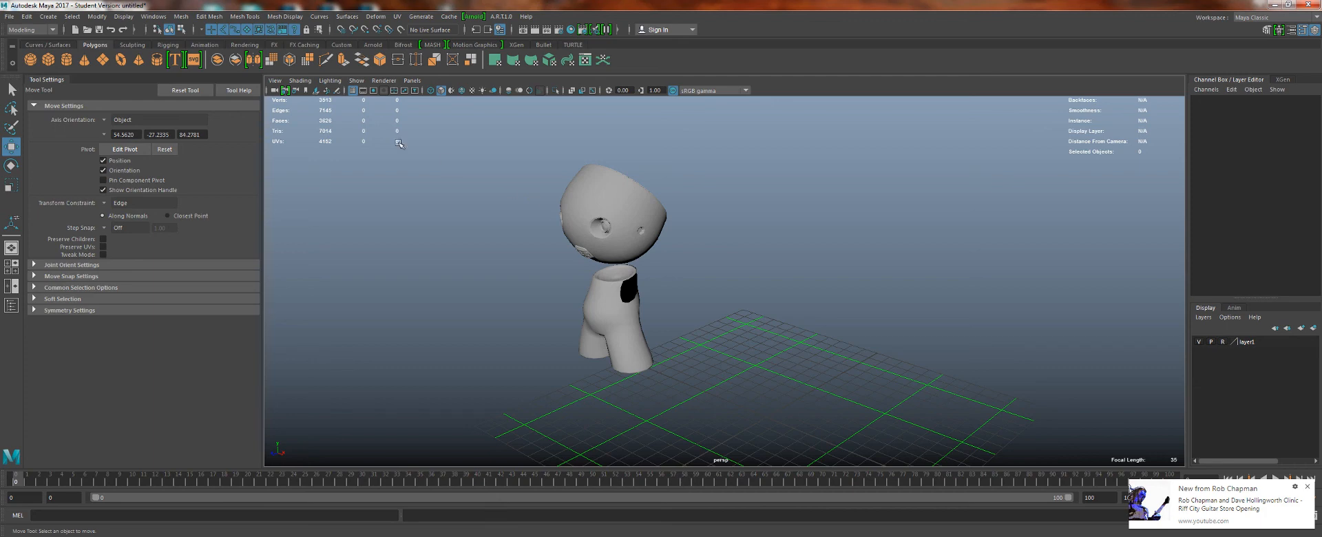
# - Create a polygon cube beside the character and smooth it with 3 divisions
pyautogui.click(49, 60)
pyautogui.keyDown('shift'); pyautogui.moveTo(770, 422); pyautogui.dragTo(822, 466); pyautogui.keyUp('shift')
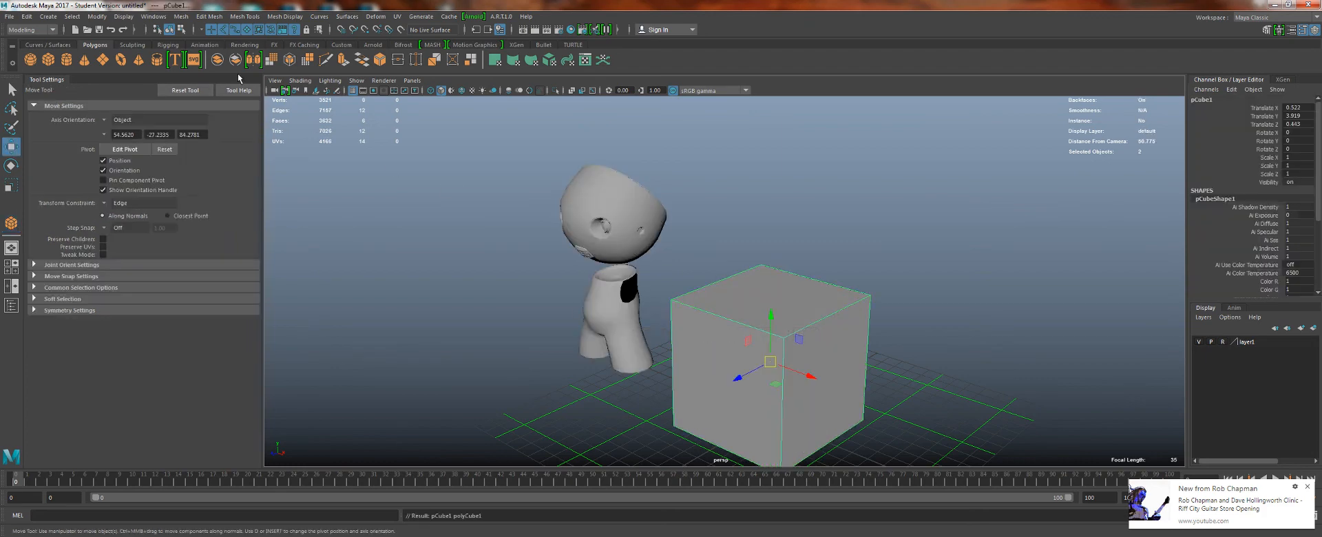
pyautogui.click(272, 61)
pyautogui.keyDown('alt'); pyautogui.moveTo(633, 264); pyautogui.dragTo(620, 243); pyautogui.keyUp('alt')
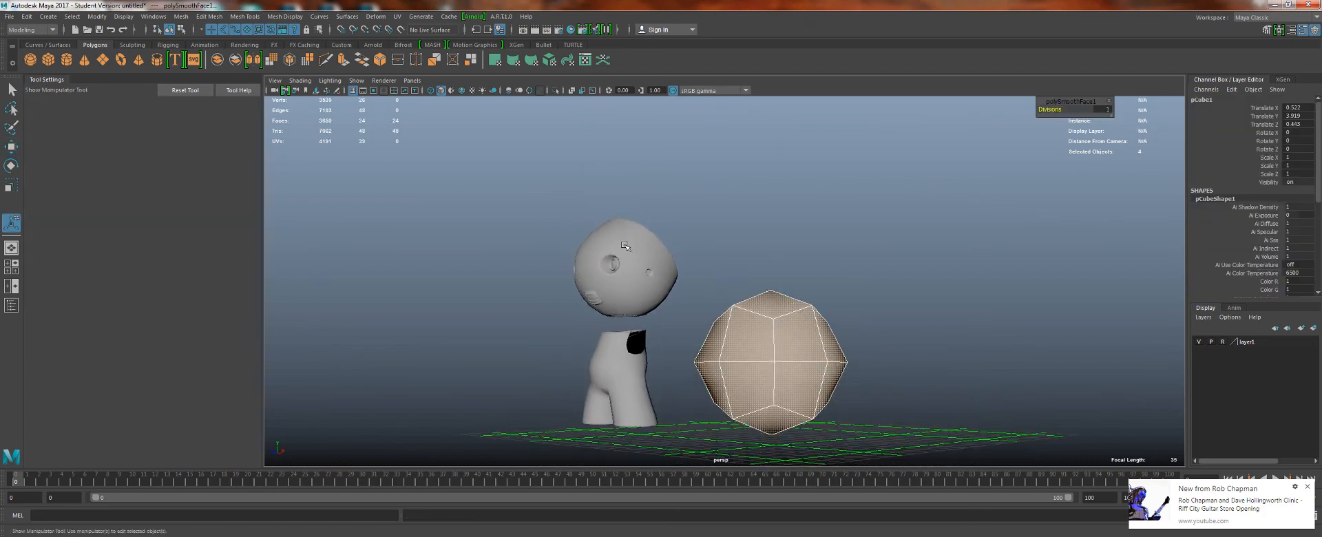
pyautogui.moveTo(620, 244); pyautogui.dragTo(635, 245, button='middle')
pyautogui.keyDown('alt'); pyautogui.moveTo(676, 263); pyautogui.dragTo(623, 277); pyautogui.keyUp('alt')
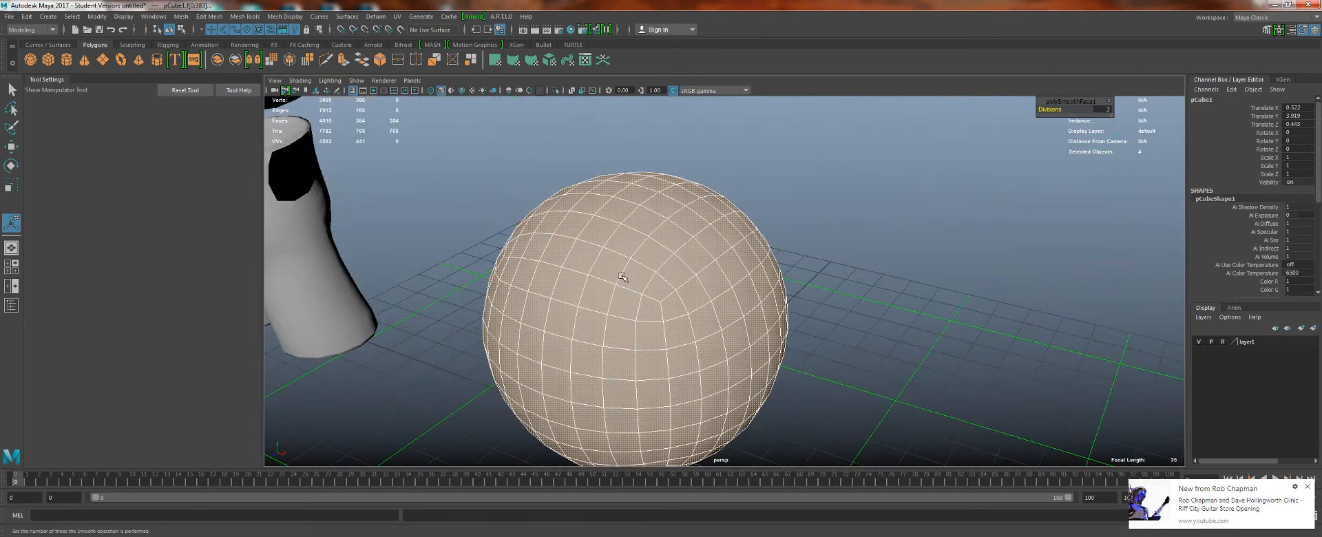
# - Try 4 smoothing divisions on the practice sphere and delete the sphere
pyautogui.moveTo(661, 275); pyautogui.dragTo(694, 275, button='middle')
pyautogui.keyDown('alt'); pyautogui.moveTo(660, 291); pyautogui.dragTo(611, 271); pyautogui.keyUp('alt')
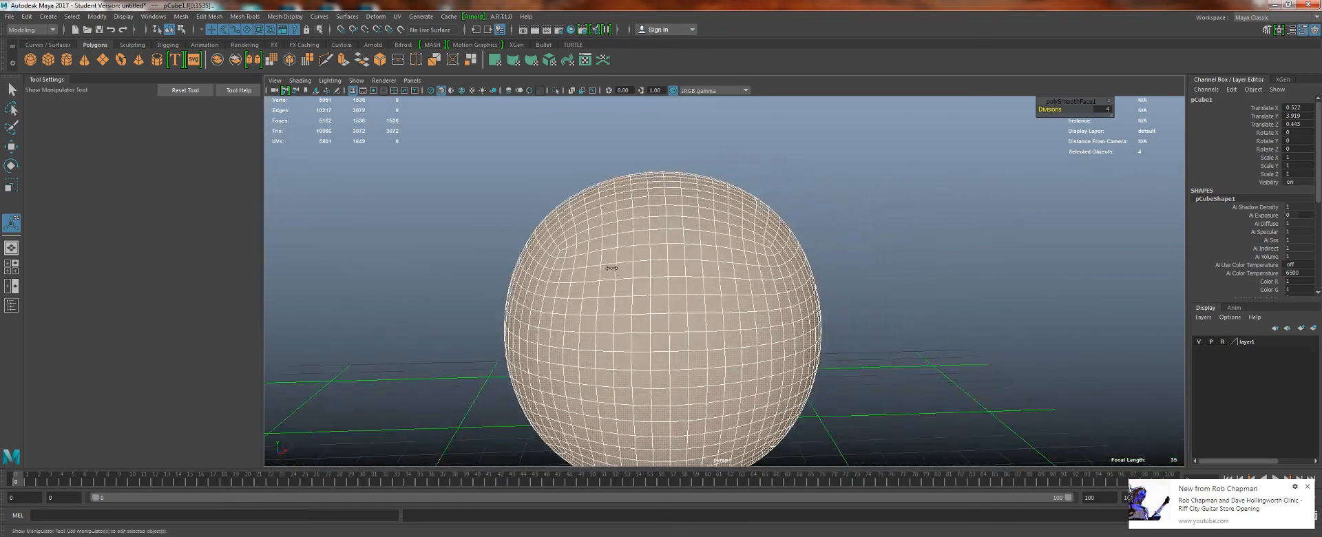
pyautogui.moveTo(611, 271); pyautogui.dragTo(588, 275, button='middle')
pyautogui.keyDown('alt'); pyautogui.moveTo(572, 276); pyautogui.dragTo(676, 269); pyautogui.keyUp('alt')
pyautogui.scroll(-5, 505, 287)
pyautogui.press('w')
pyautogui.moveTo(675, 263); pyautogui.dragTo(754, 215, button='right')
pyautogui.press('Delete')
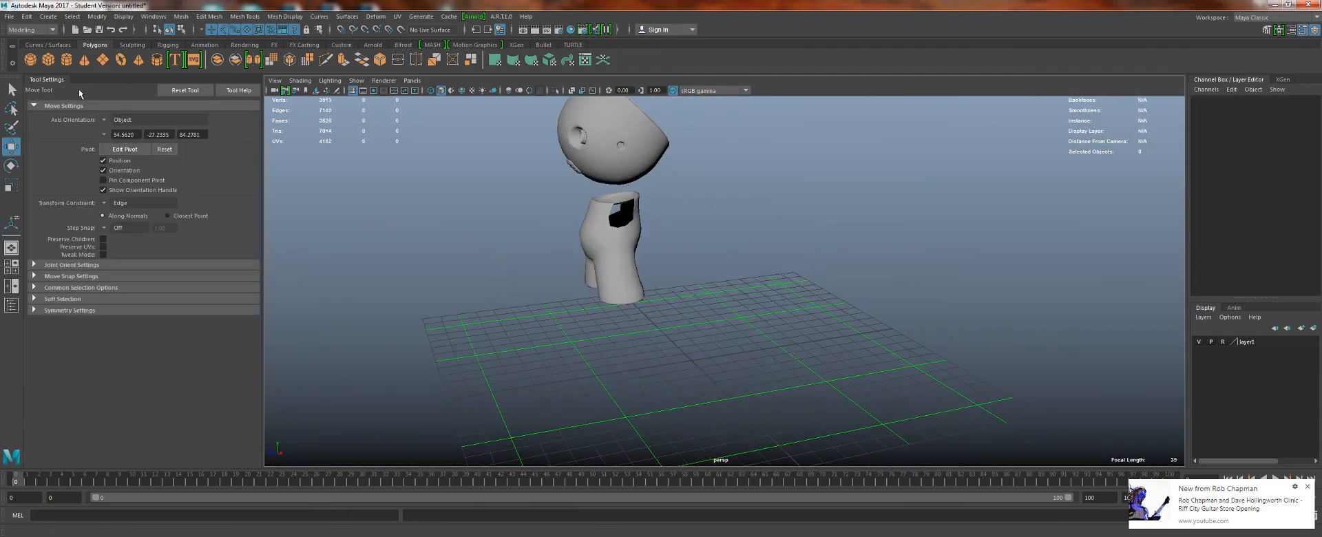
# - Create a new polygon cube and centre it at the origin by setting Translate X, Y and Z to 0
pyautogui.click(49, 60)
pyautogui.keyDown('ctrl'); pyautogui.keyDown('shift'); pyautogui.moveTo(697, 364); pyautogui.dragTo(723, 391); pyautogui.keyUp('shift'); pyautogui.keyUp('ctrl')
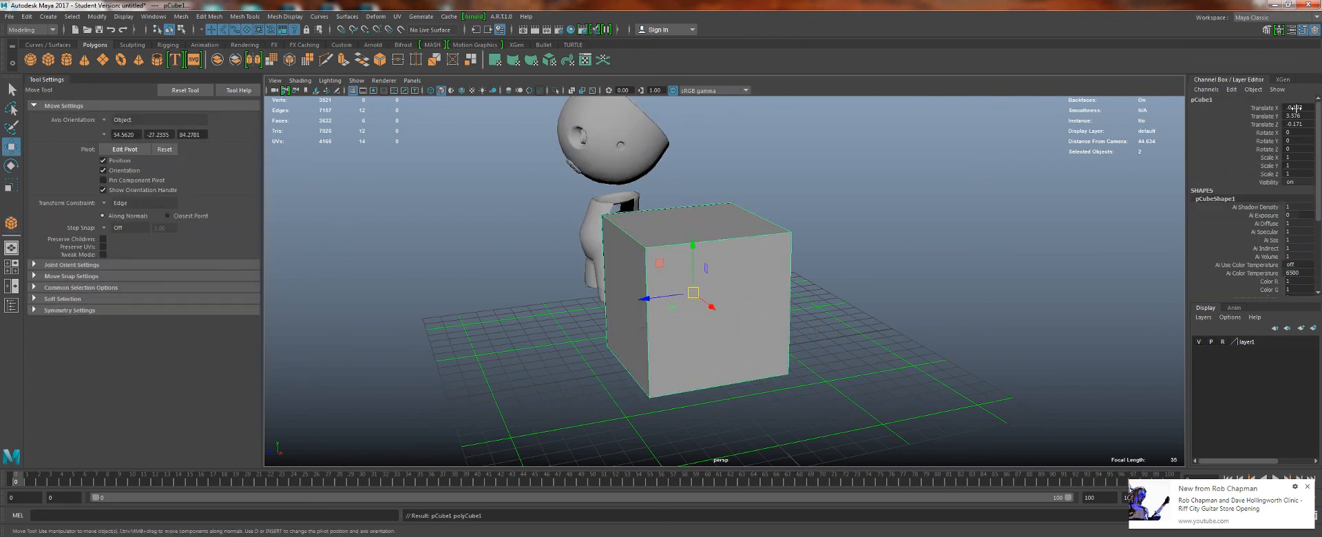
pyautogui.moveTo(1295, 109); pyautogui.dragTo(1302, 121)
pyautogui.write('0')
pyautogui.press('Return')
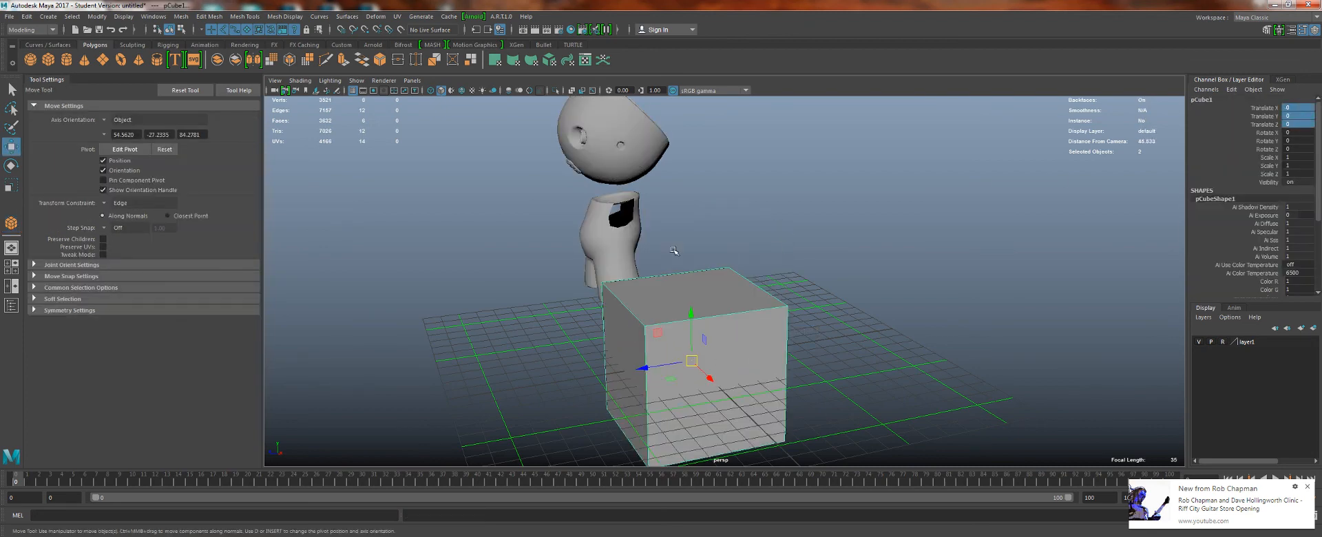
# - Rotate the cube 45 degrees about the X axis and inspect its tilted orientation
pyautogui.press('e')
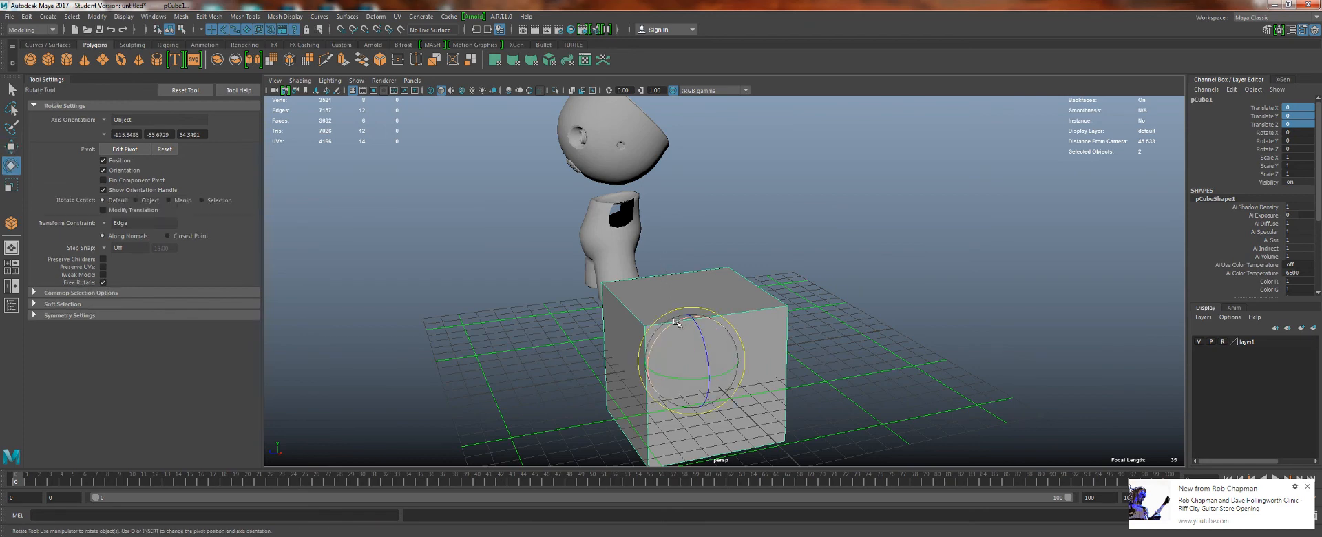
pyautogui.moveTo(676, 323); pyautogui.dragTo(657, 341)
pyautogui.click(844, 233)
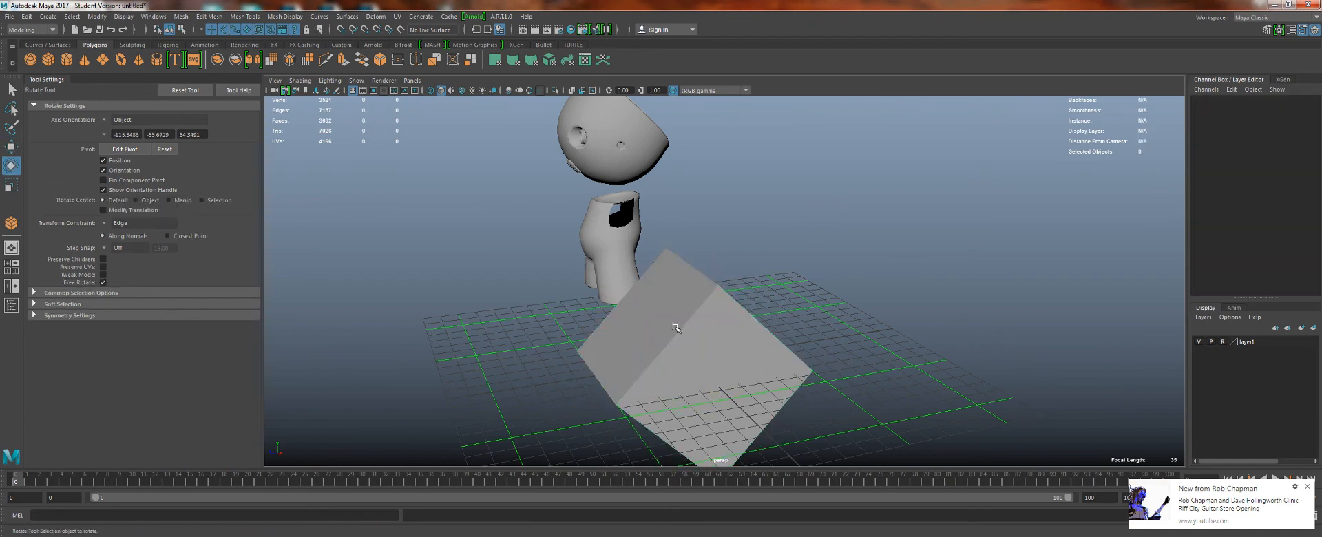
pyautogui.keyDown('alt'); pyautogui.moveTo(883, 275); pyautogui.dragTo(664, 272); pyautogui.keyUp('alt')
pyautogui.click(678, 308)
pyautogui.keyDown('alt'); pyautogui.moveTo(679, 308); pyautogui.dragTo(774, 330); pyautogui.keyUp('alt')
pyautogui.keyDown('alt'); pyautogui.moveTo(775, 330); pyautogui.dragTo(783, 369, button='right'); pyautogui.keyUp('alt')
pyautogui.keyDown('alt'); pyautogui.moveTo(783, 369); pyautogui.dragTo(681, 392); pyautogui.keyUp('alt')
pyautogui.keyDown('alt'); pyautogui.moveTo(680, 393); pyautogui.dragTo(605, 289, button='right'); pyautogui.keyUp('alt')
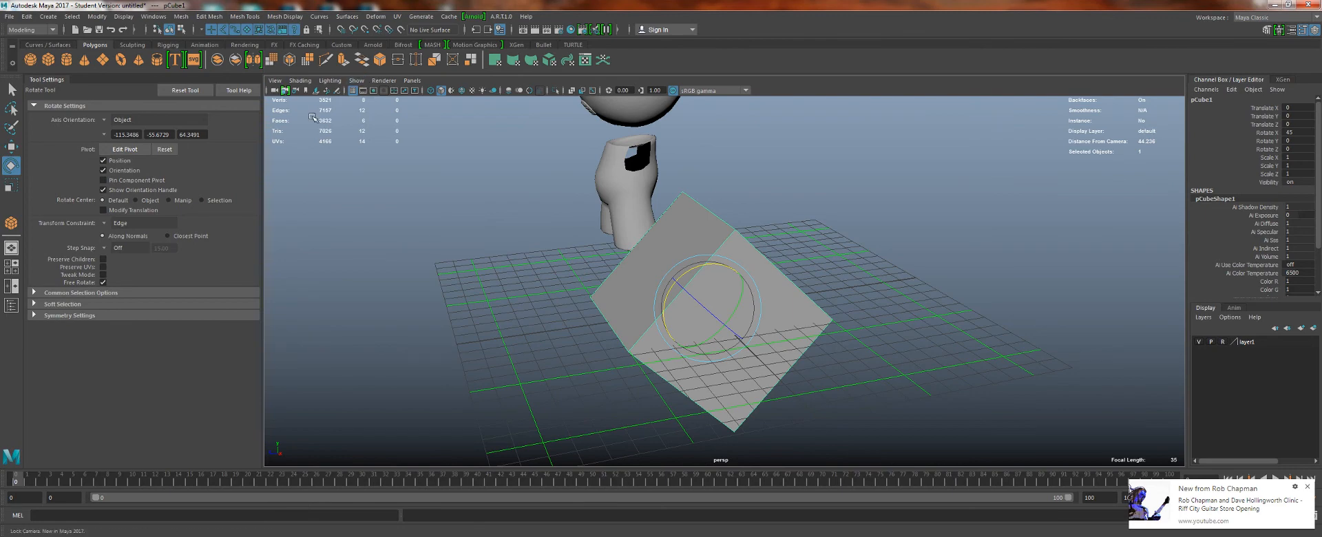
# - Smooth the rotated cube into a sphere with 3 divisions
pyautogui.click(271, 60)
pyautogui.keyDown('alt'); pyautogui.moveTo(386, 268); pyautogui.dragTo(472, 249); pyautogui.keyUp('alt')
pyautogui.moveTo(472, 249); pyautogui.dragTo(498, 248, button='middle')
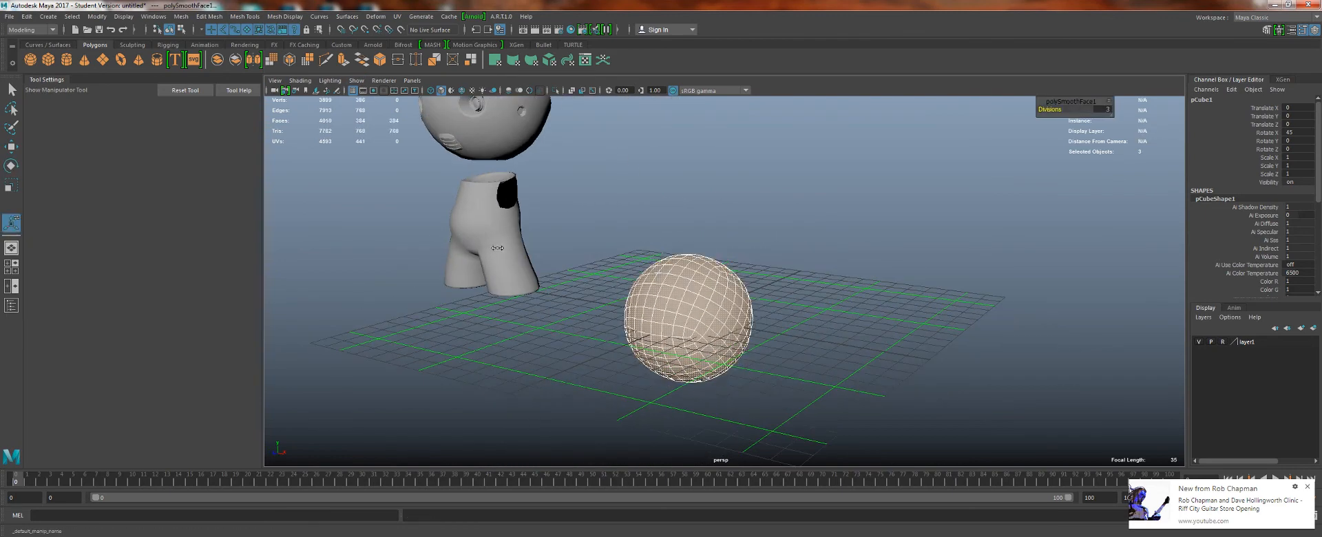
# - Try 2 and 4 smoothing divisions on the new sphere and set the divisions back to 3
pyautogui.scroll(3, 572, 300)
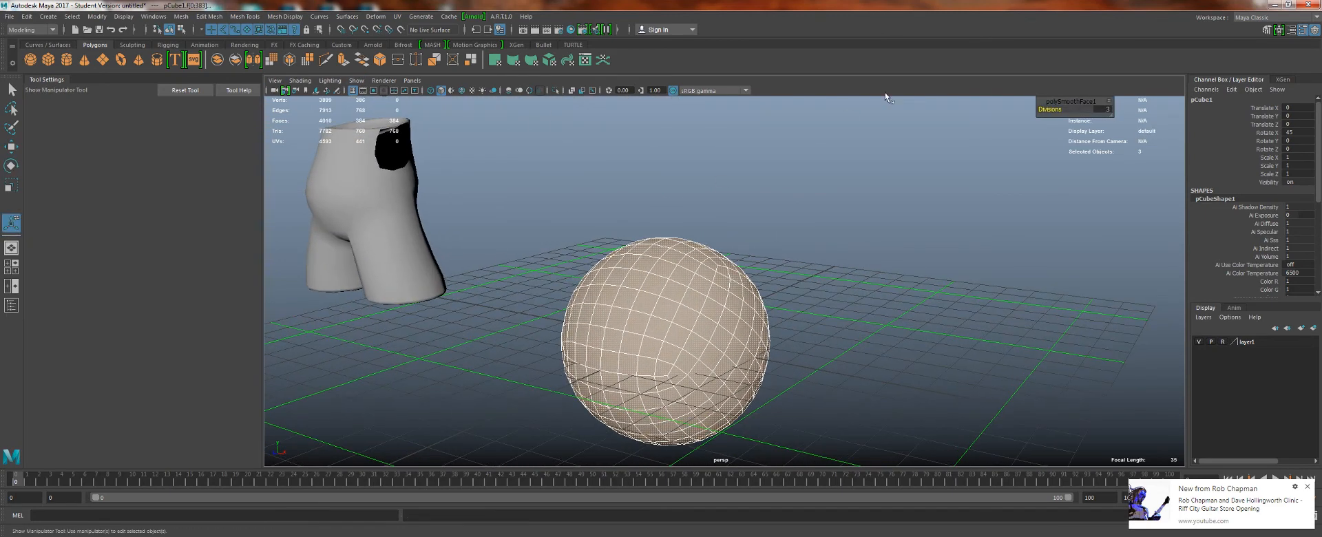
pyautogui.moveTo(1058, 102); pyautogui.dragTo(837, 249)
pyautogui.scroll(2, 770, 303)
pyautogui.keyDown('alt'); pyautogui.moveTo(770, 304); pyautogui.dragTo(757, 237, button='middle'); pyautogui.keyUp('alt')
pyautogui.moveTo(717, 266); pyautogui.dragTo(728, 275, button='middle')
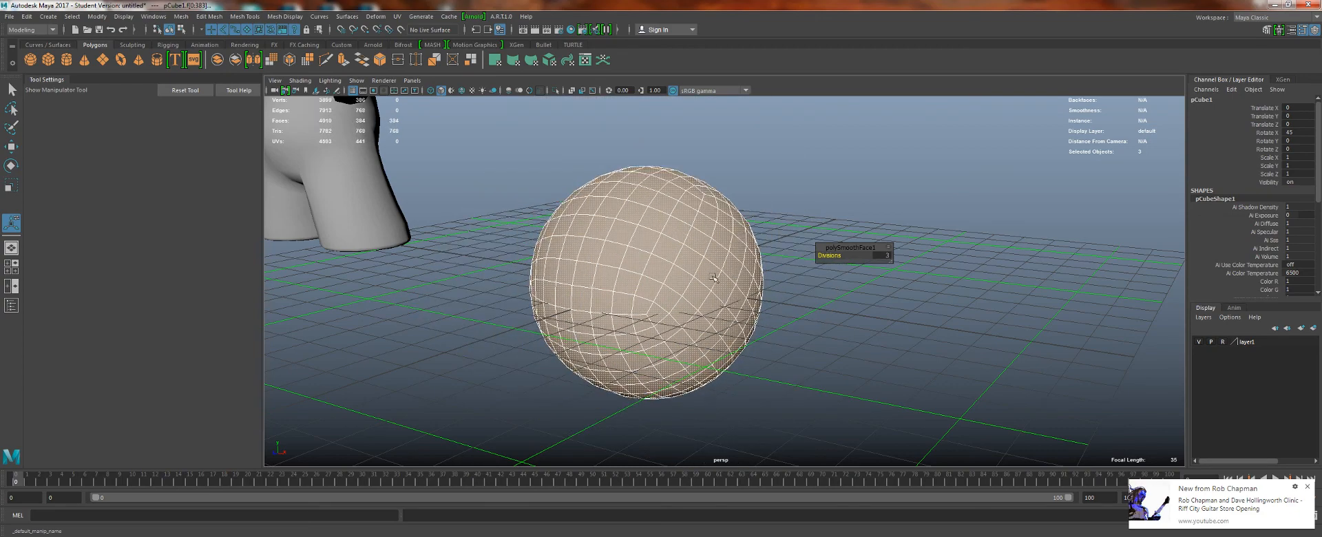
pyautogui.keyDown('alt'); pyautogui.moveTo(607, 284); pyautogui.dragTo(623, 278); pyautogui.keyUp('alt')
pyautogui.moveTo(623, 277); pyautogui.dragTo(620, 277, button='middle')
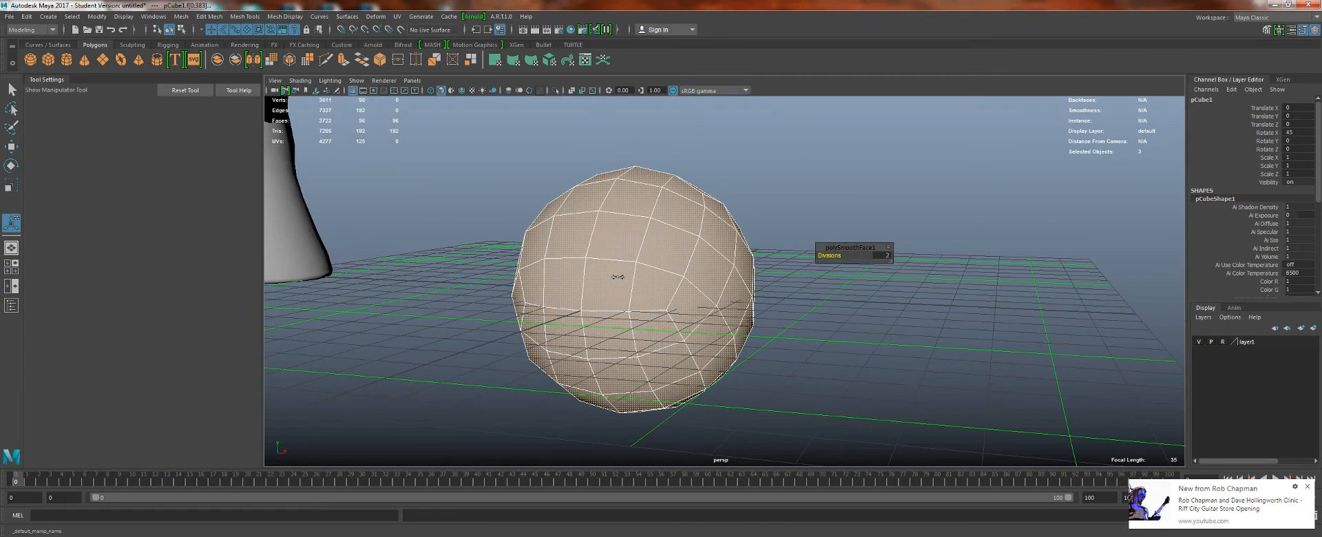
pyautogui.moveTo(618, 277)
pyautogui.keyDown('alt'); pyautogui.mouseDown()
pyautogui.moveTo(633, 287)
pyautogui.moveTo(604, 287)
pyautogui.mouseUp(); pyautogui.keyUp('alt')
pyautogui.moveTo(603, 288); pyautogui.dragTo(610, 283, button='middle')
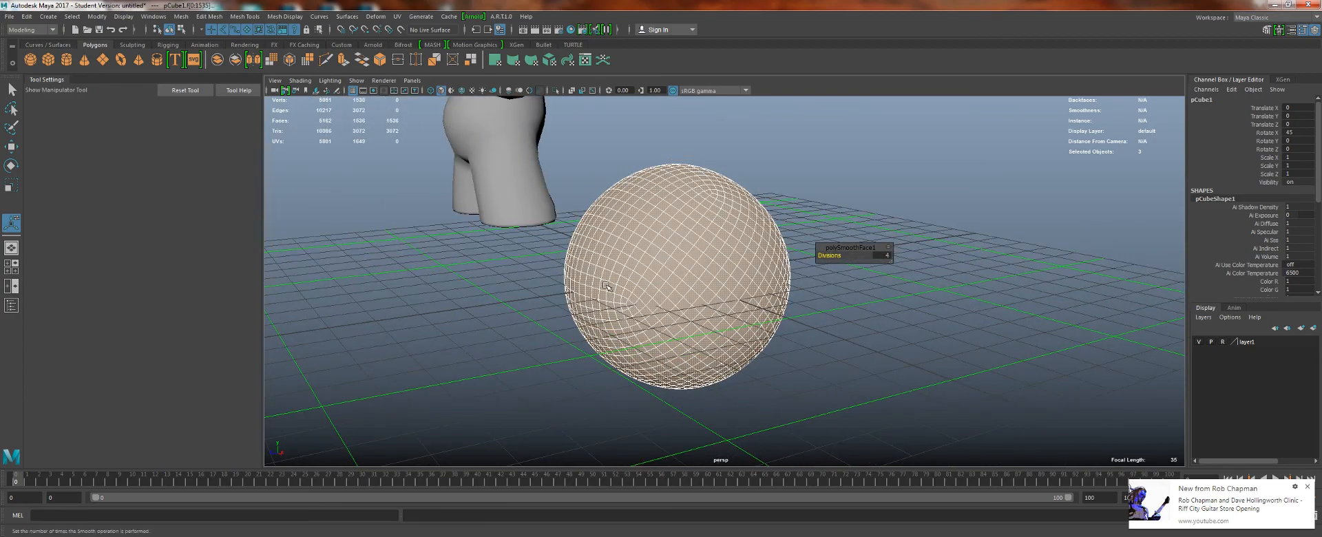
pyautogui.keyDown('alt'); pyautogui.moveTo(609, 283); pyautogui.dragTo(627, 326); pyautogui.keyUp('alt')
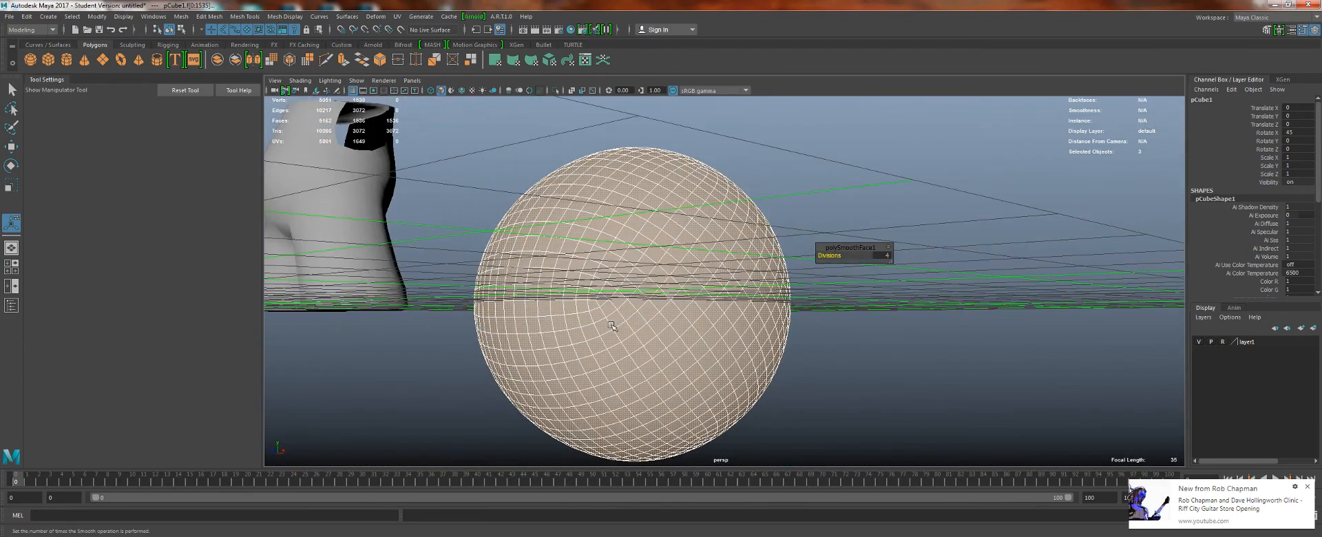
pyautogui.moveTo(627, 325); pyautogui.dragTo(585, 322, button='middle')
pyautogui.keyDown('alt'); pyautogui.moveTo(584, 322); pyautogui.dragTo(569, 307); pyautogui.keyUp('alt')
pyautogui.keyDown('alt'); pyautogui.moveTo(570, 307); pyautogui.dragTo(661, 376, button='middle'); pyautogui.keyUp('alt')
pyautogui.keyDown('alt'); pyautogui.moveTo(661, 375); pyautogui.dragTo(541, 114, button='right'); pyautogui.keyUp('alt')
pyautogui.keyDown('alt'); pyautogui.moveTo(541, 114); pyautogui.dragTo(574, 226, button='middle'); pyautogui.keyUp('alt')
pyautogui.press('f')
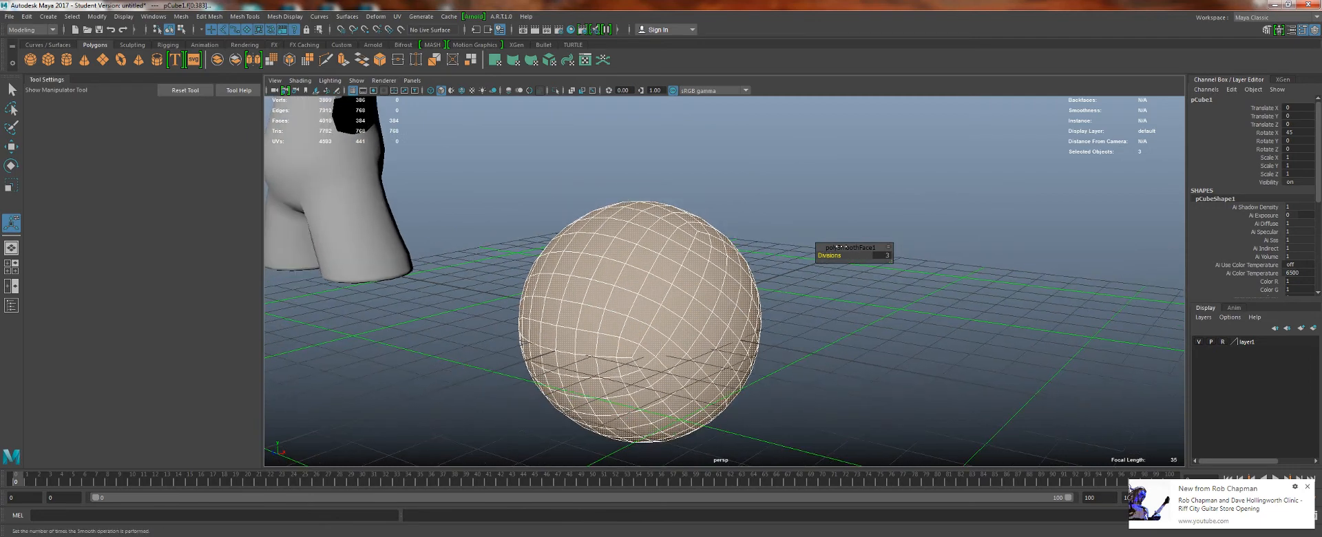
# - Raise the sphere along the world Y axis to about 10.2 units, level with the finished character's head
pyautogui.press('w')
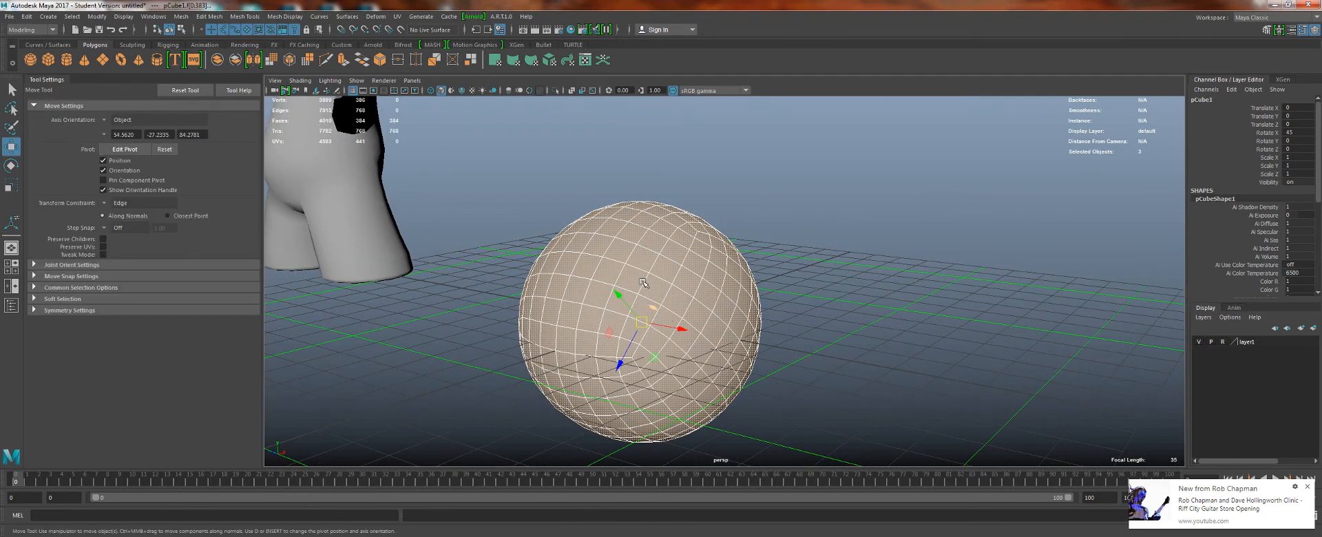
pyautogui.moveTo(653, 262); pyautogui.dragTo(737, 225, button='right')
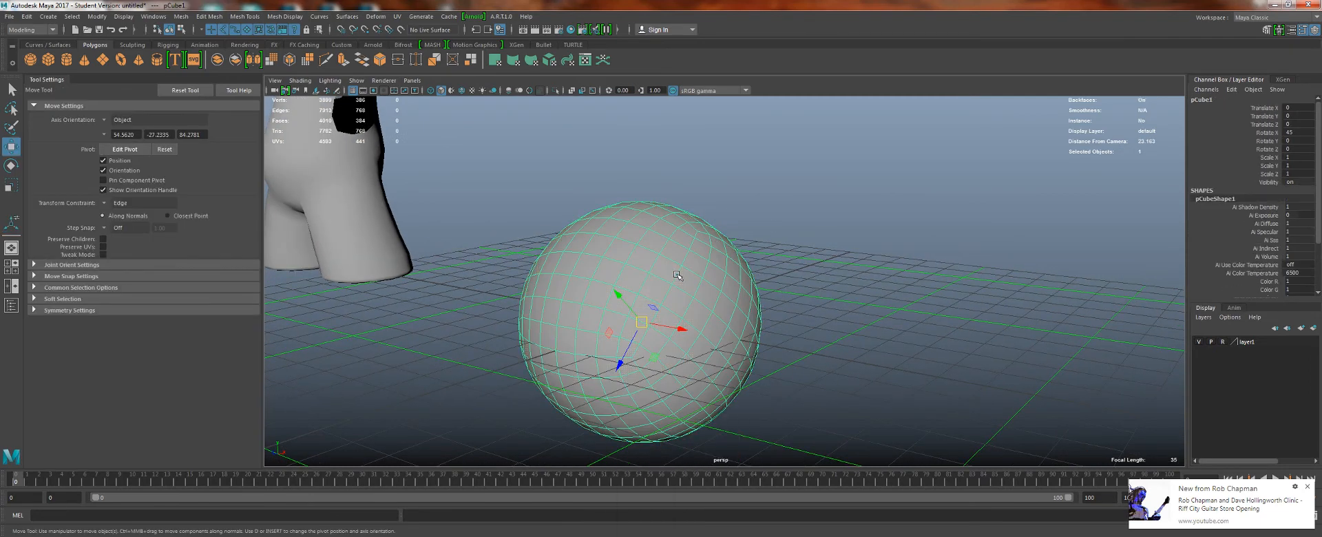
pyautogui.moveTo(632, 295); pyautogui.dragTo(639, 54)
pyautogui.press('f')
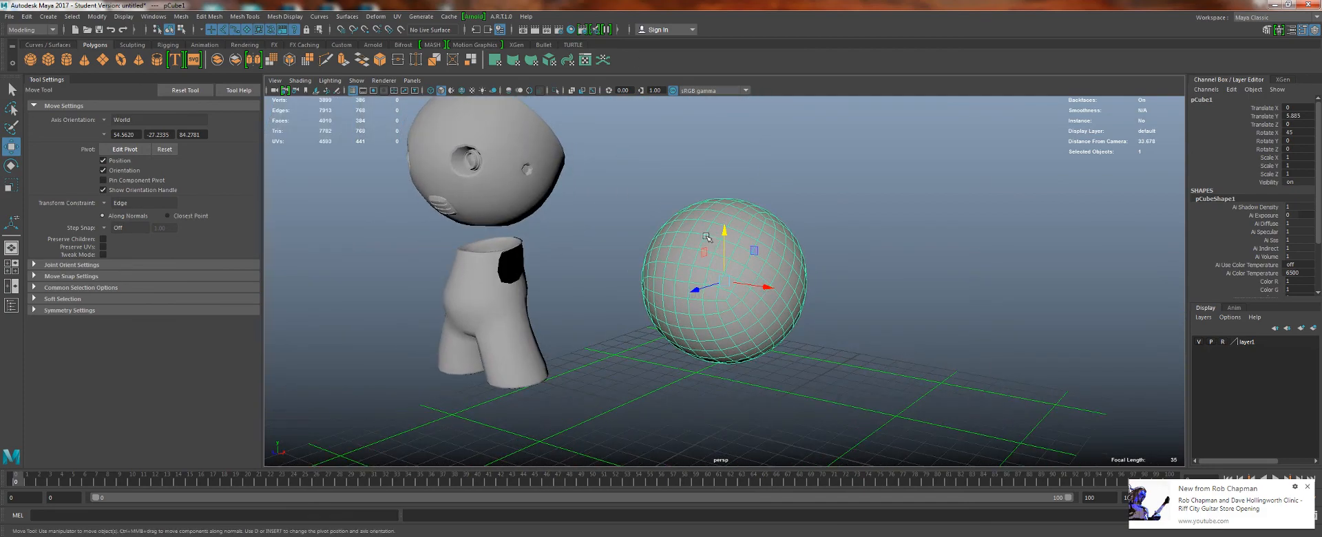
pyautogui.moveTo(716, 238); pyautogui.dragTo(717, 172)
pyautogui.press('f')
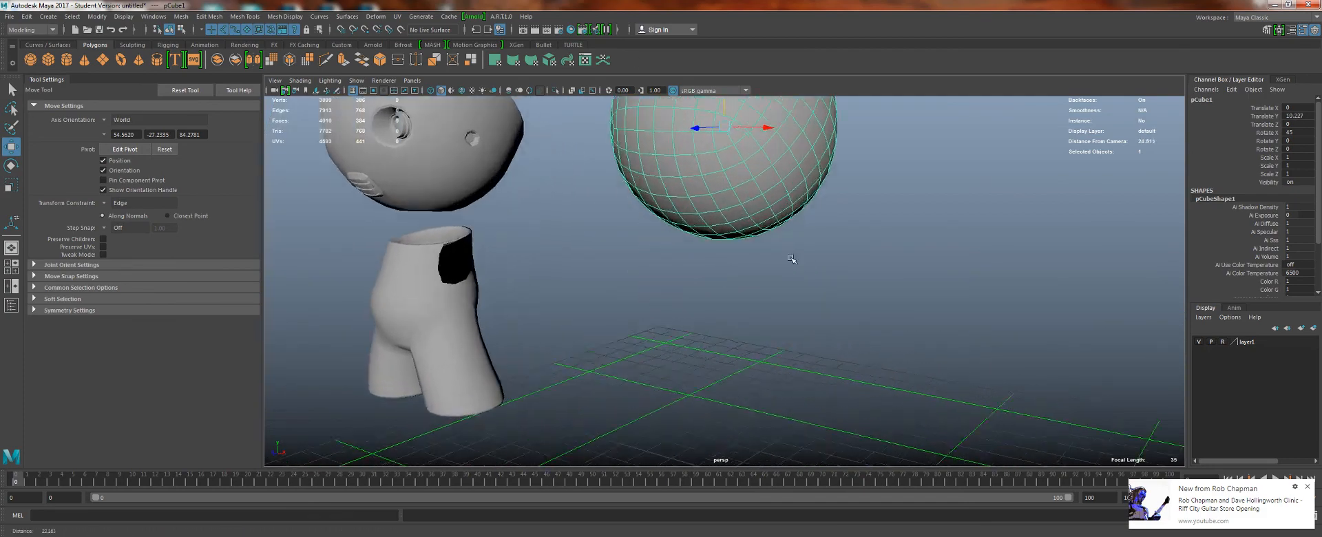
pyautogui.scroll(3, 713, 200)
# - Select the faces around the sphere's three-edge poles and grow the selection by one ring
pyautogui.moveTo(714, 192); pyautogui.dragTo(710, 207, button='right')
pyautogui.press('q')
pyautogui.click(730, 221)
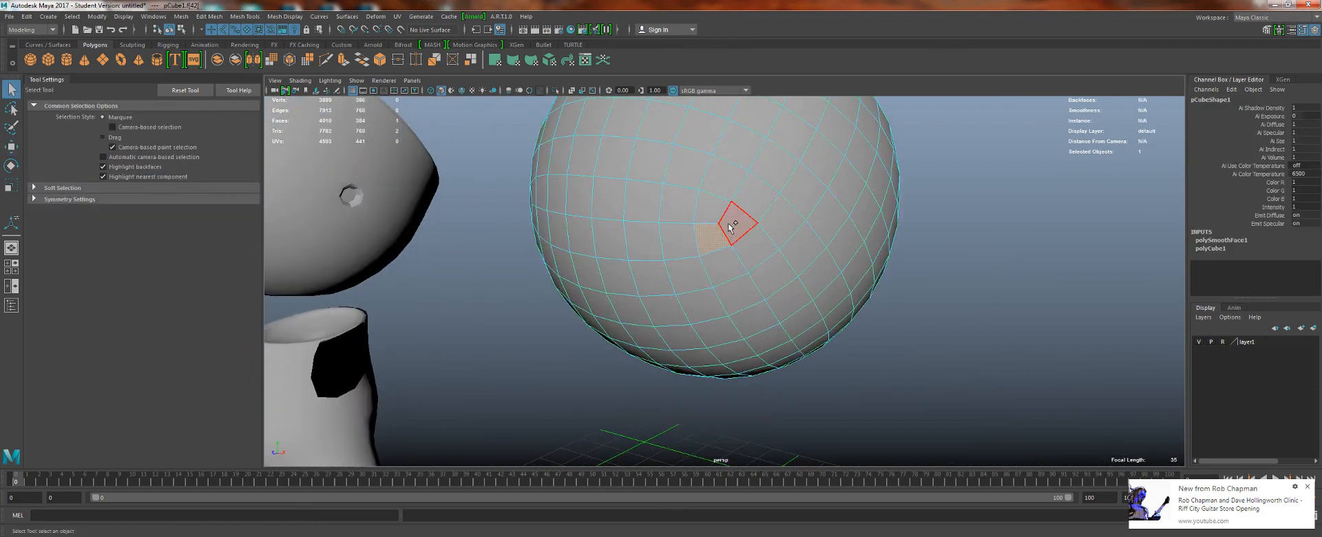
pyautogui.keyDown('alt'); pyautogui.moveTo(681, 221); pyautogui.dragTo(726, 184); pyautogui.keyUp('alt')
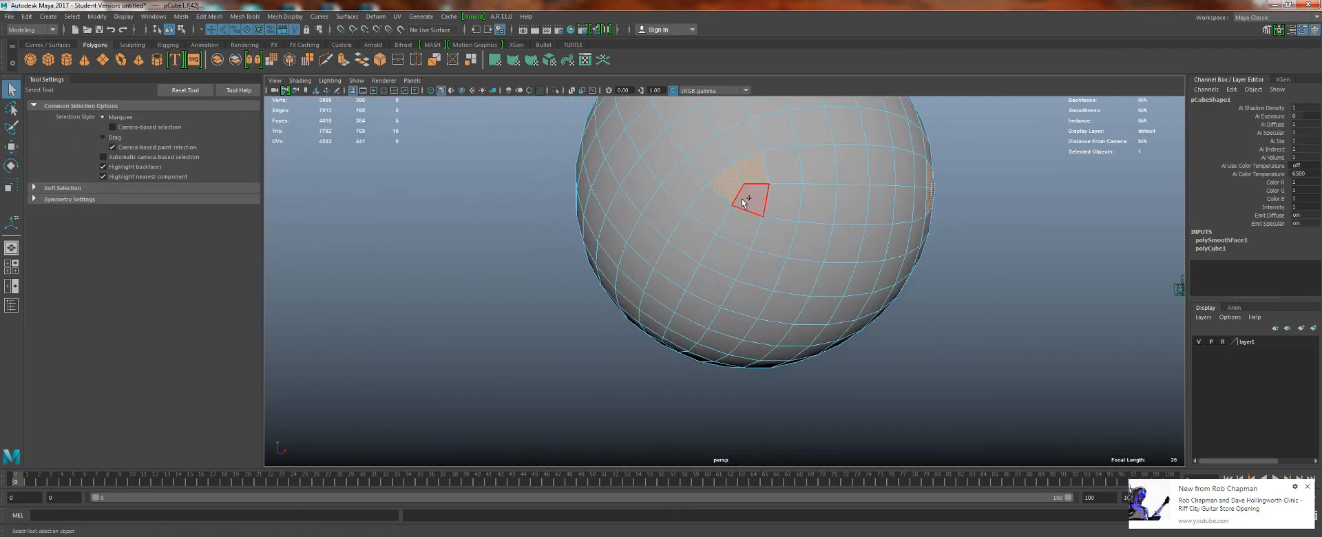
pyautogui.keyDown('alt'); pyautogui.moveTo(832, 230); pyautogui.dragTo(784, 236); pyautogui.keyUp('alt')
pyautogui.scroll(-3, 746, 217)
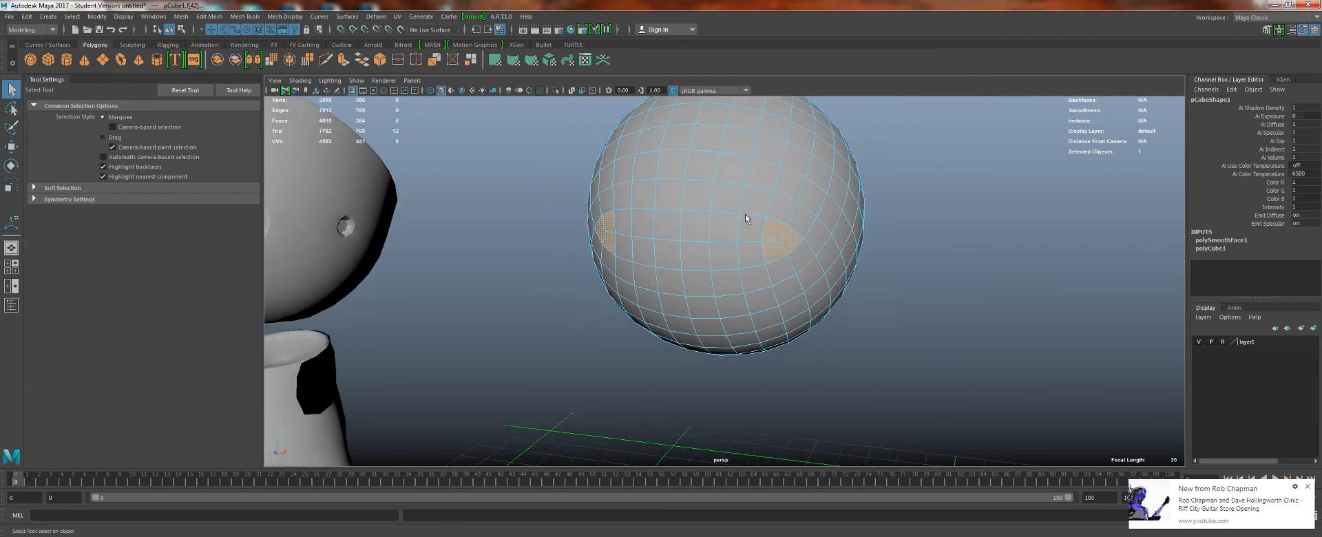
pyautogui.hotkey('shift', '.')
pyautogui.keyDown('alt'); pyautogui.moveTo(796, 250); pyautogui.dragTo(837, 252, button='right'); pyautogui.keyUp('alt')
pyautogui.keyDown('alt'); pyautogui.moveTo(836, 252); pyautogui.dragTo(704, 259); pyautogui.keyUp('alt')
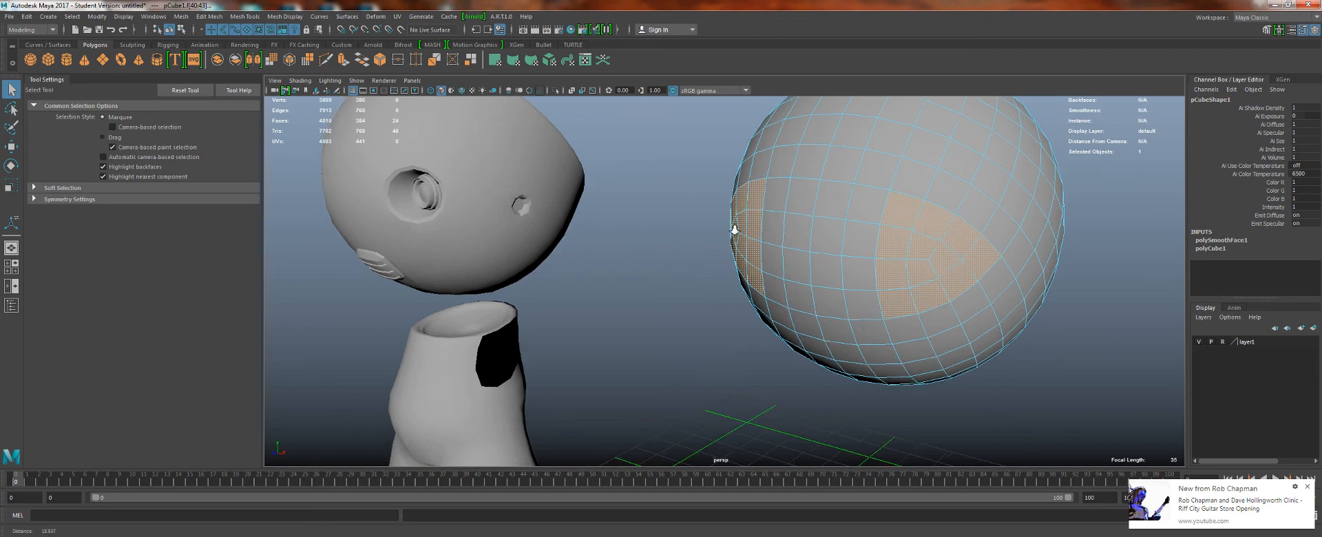
# - Compare the selected pole faces with the eye socket on the finished head, clear the selection and return to object selection
pyautogui.keyDown('alt'); pyautogui.moveTo(735, 228); pyautogui.dragTo(512, 185); pyautogui.keyUp('alt')
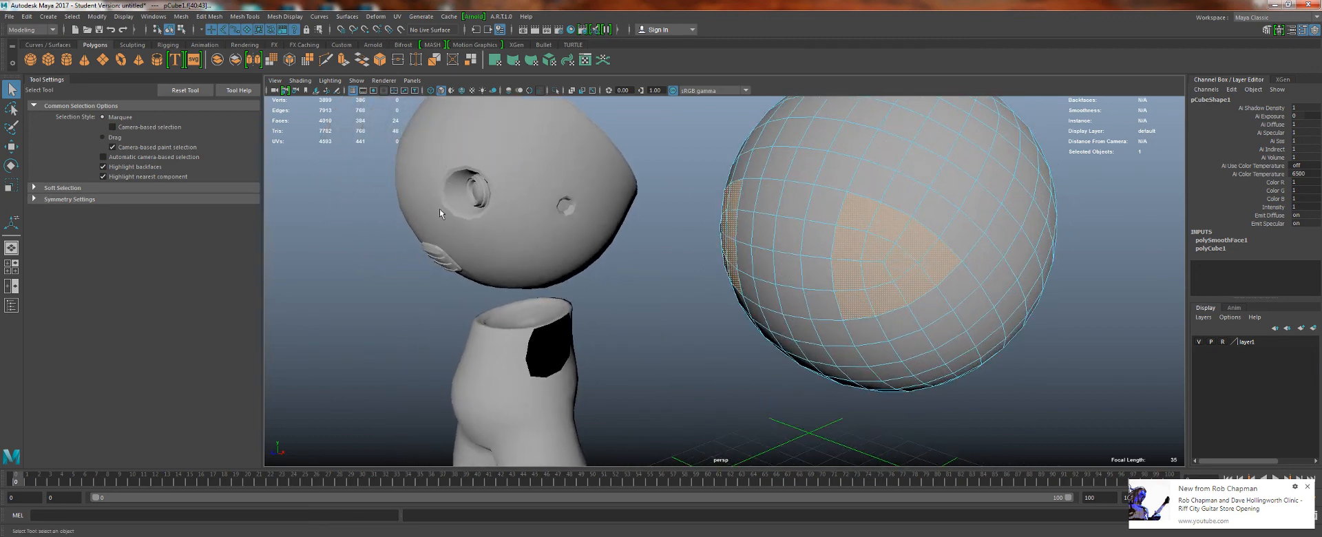
pyautogui.keyDown('alt'); pyautogui.moveTo(653, 262); pyautogui.dragTo(638, 245, button='middle'); pyautogui.keyUp('alt')
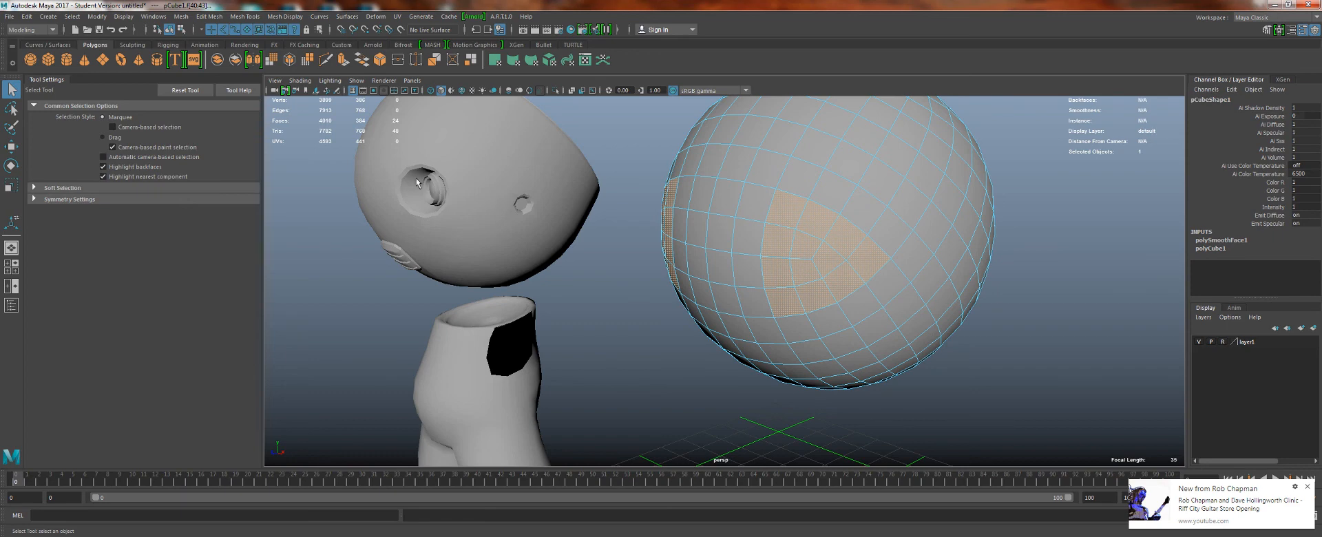
pyautogui.keyDown('alt'); pyautogui.moveTo(800, 261); pyautogui.dragTo(703, 234, button='right'); pyautogui.keyUp('alt')
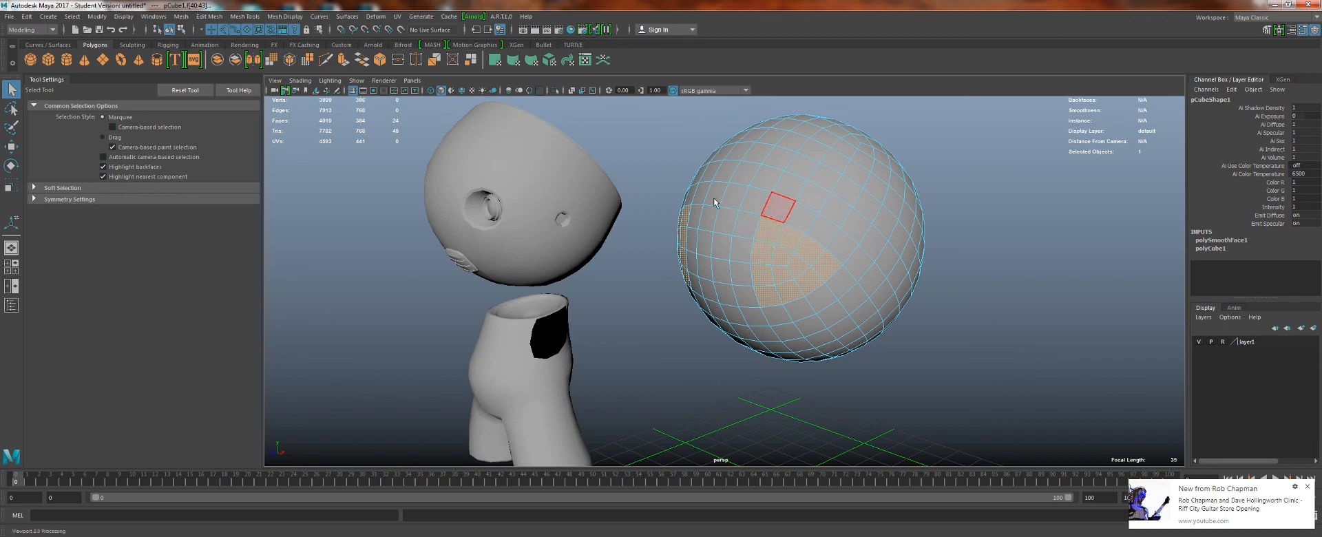
pyautogui.moveTo(499, 190)
pyautogui.keyDown('alt'); pyautogui.mouseDown()
pyautogui.moveTo(555, 184)
pyautogui.moveTo(508, 192)
pyautogui.mouseUp(); pyautogui.keyUp('alt')
pyautogui.keyDown('alt'); pyautogui.moveTo(689, 237); pyautogui.dragTo(740, 275, button='right'); pyautogui.keyUp('alt')
pyautogui.keyDown('alt'); pyautogui.moveTo(740, 275); pyautogui.dragTo(630, 308, button='middle'); pyautogui.keyUp('alt')
pyautogui.click(493, 356)
pyautogui.moveTo(686, 209); pyautogui.dragTo(744, 190, button='right')
pyautogui.click(923, 271)
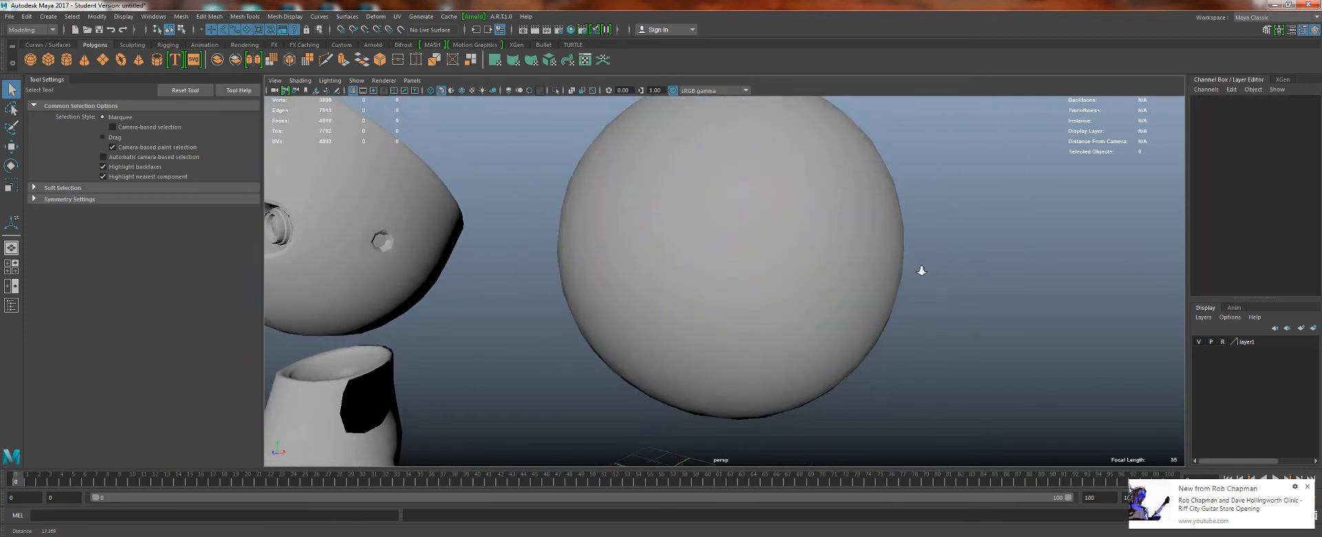
# - Select the sphere and examine the finished head's slanted speaker opening beside it from several angles
pyautogui.keyDown('alt'); pyautogui.moveTo(922, 271); pyautogui.dragTo(776, 254, button='right'); pyautogui.keyUp('alt')
pyautogui.keyDown('alt'); pyautogui.moveTo(777, 254); pyautogui.dragTo(730, 265); pyautogui.keyUp('alt')
pyautogui.click(686, 209)
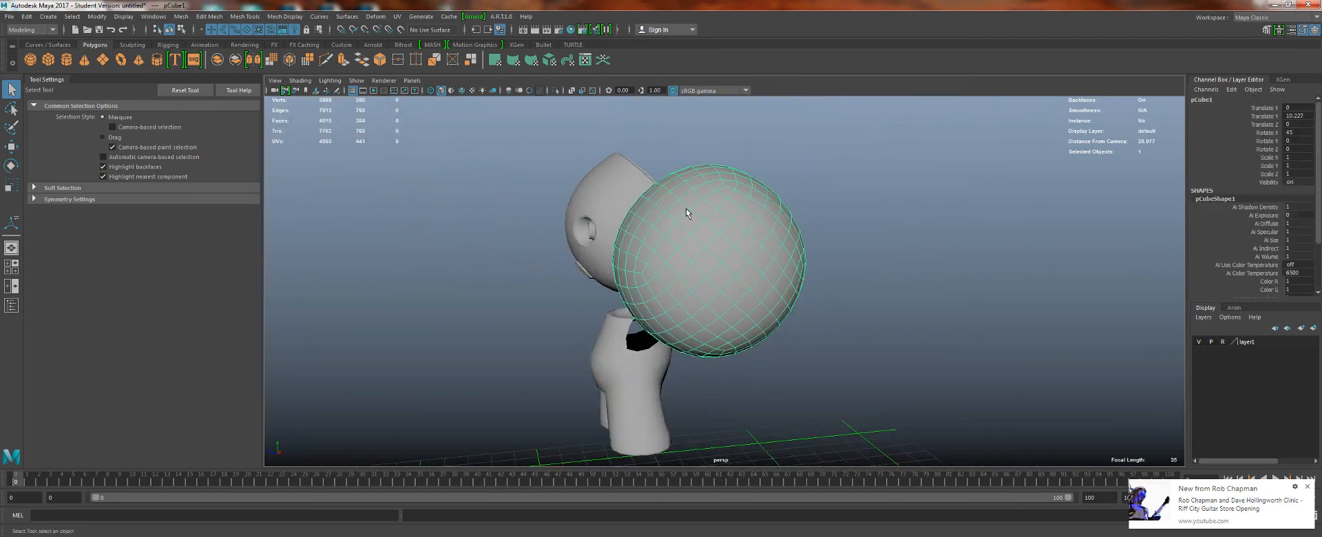
pyautogui.press('space')
pyautogui.keyDown('alt'); pyautogui.moveTo(688, 213); pyautogui.dragTo(749, 177); pyautogui.keyUp('alt')
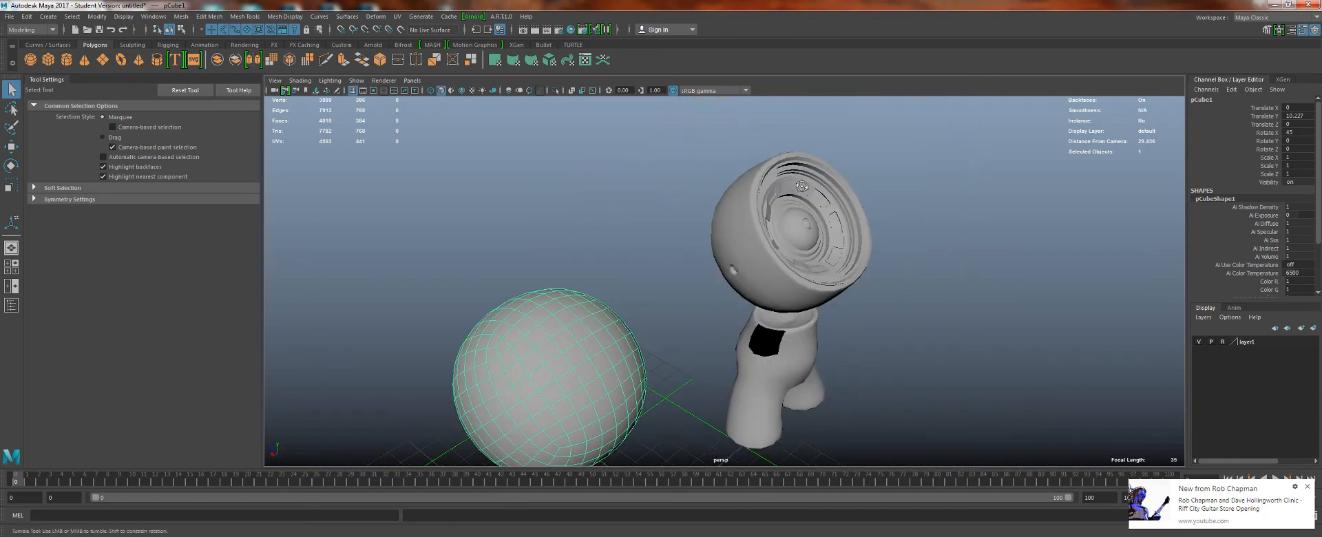
pyautogui.scroll(-6, 799, 268)
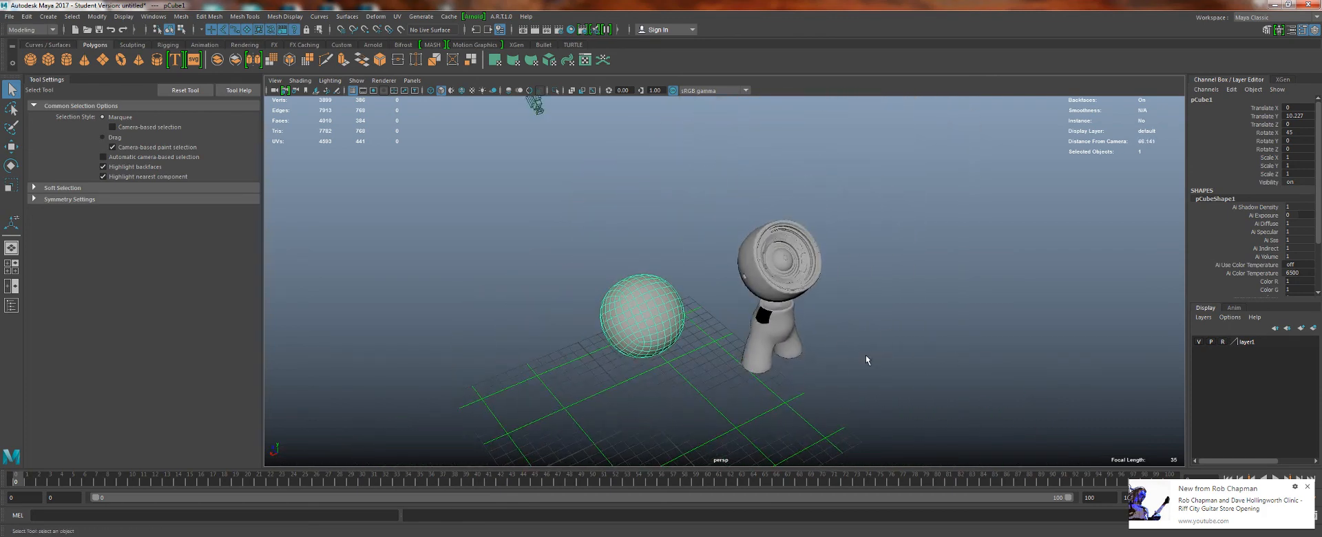
pyautogui.scroll(5, 839, 315)
pyautogui.keyDown('alt'); pyautogui.moveTo(697, 289); pyautogui.dragTo(732, 248); pyautogui.keyUp('alt')
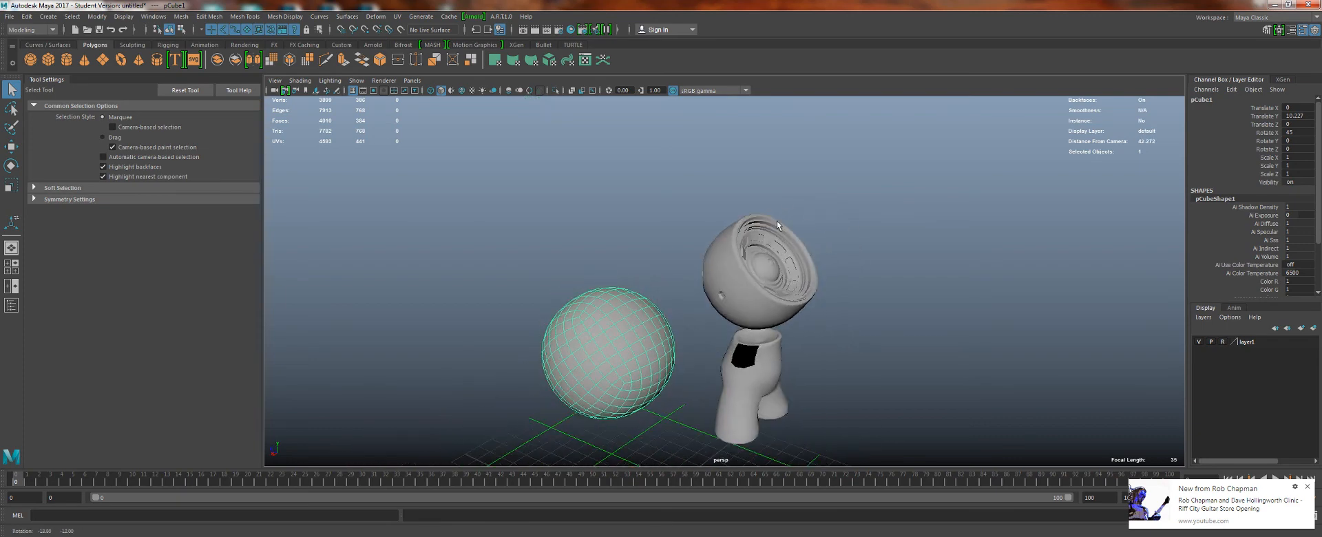
pyautogui.keyDown('alt'); pyautogui.moveTo(733, 248); pyautogui.dragTo(749, 143, button='middle'); pyautogui.keyUp('alt')
pyautogui.scroll(3, 749, 143)
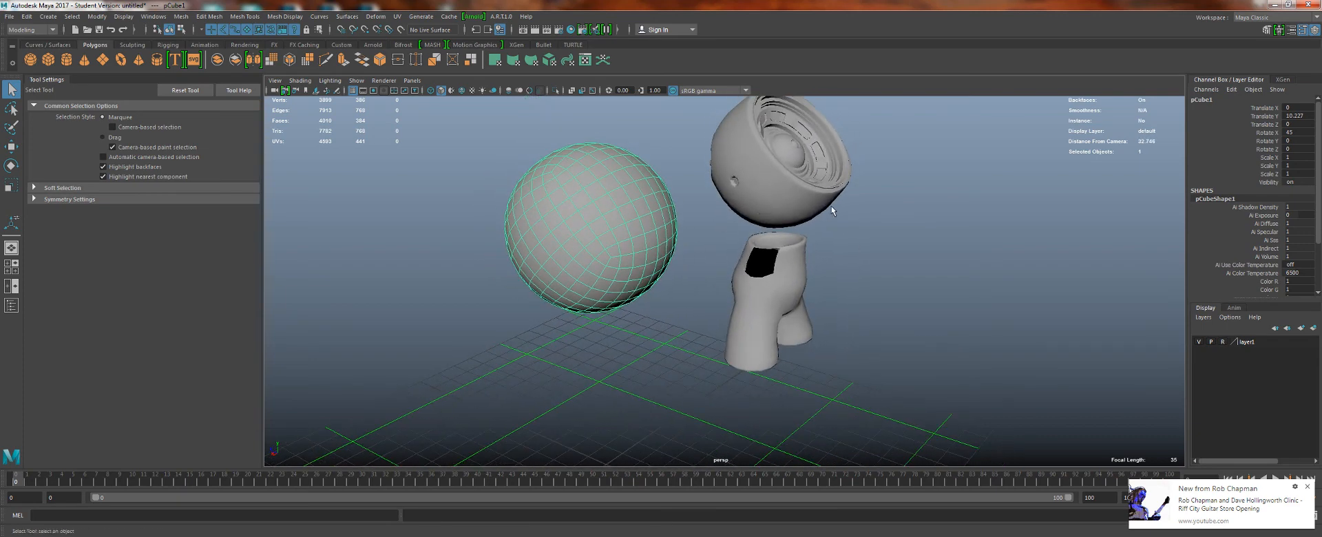
pyautogui.keyDown('alt'); pyautogui.moveTo(535, 181); pyautogui.dragTo(652, 195); pyautogui.keyUp('alt')
pyautogui.scroll(2, 648, 224)
# - In the side view, delete the sphere's diagonal face loops beyond the finished head's slanted front opening
pyautogui.press('space')
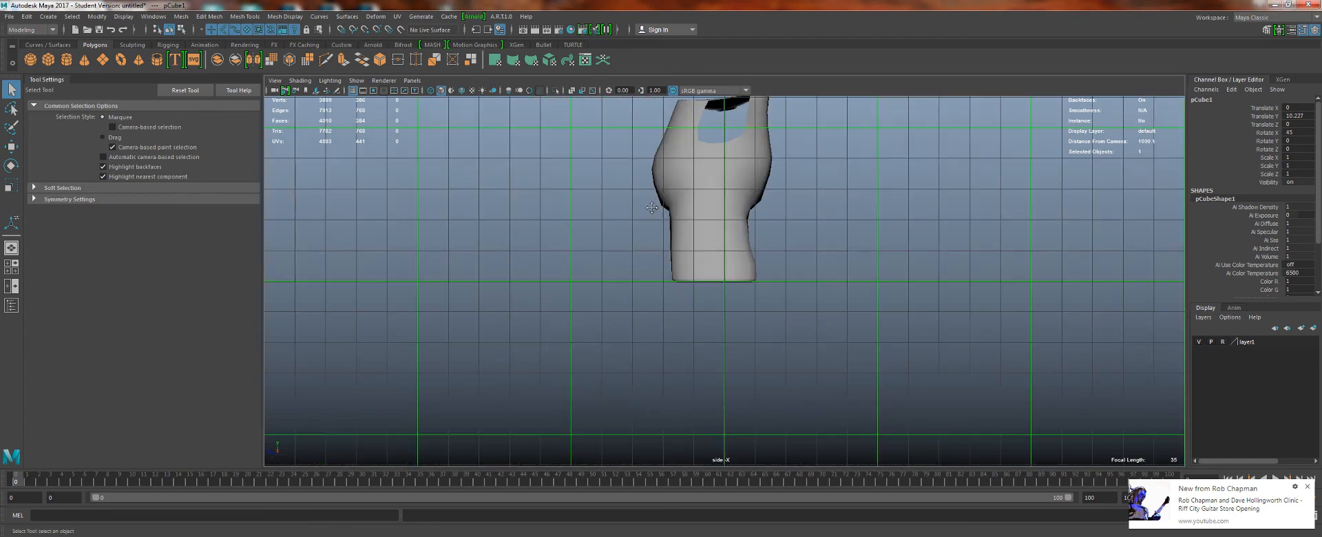
pyautogui.keyDown('alt'); pyautogui.moveTo(651, 195); pyautogui.dragTo(654, 400, button='middle'); pyautogui.keyUp('alt')
pyautogui.keyDown('alt'); pyautogui.moveTo(684, 134); pyautogui.dragTo(652, 226, button='middle'); pyautogui.keyUp('alt')
pyautogui.moveTo(652, 229); pyautogui.dragTo(653, 258, button='right')
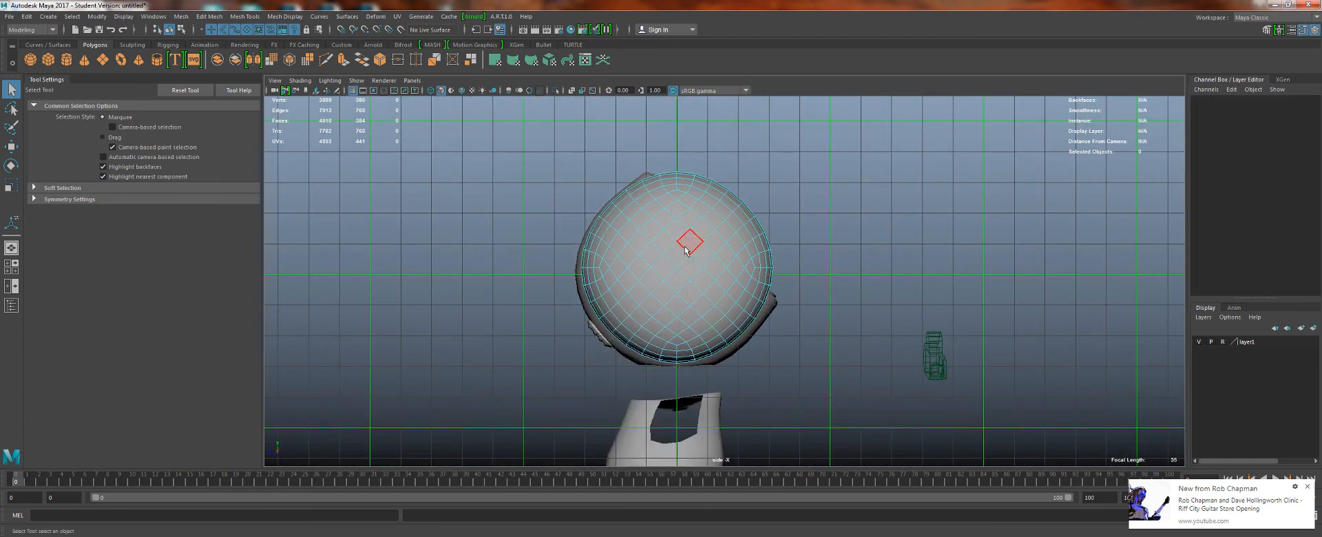
pyautogui.click(685, 250)
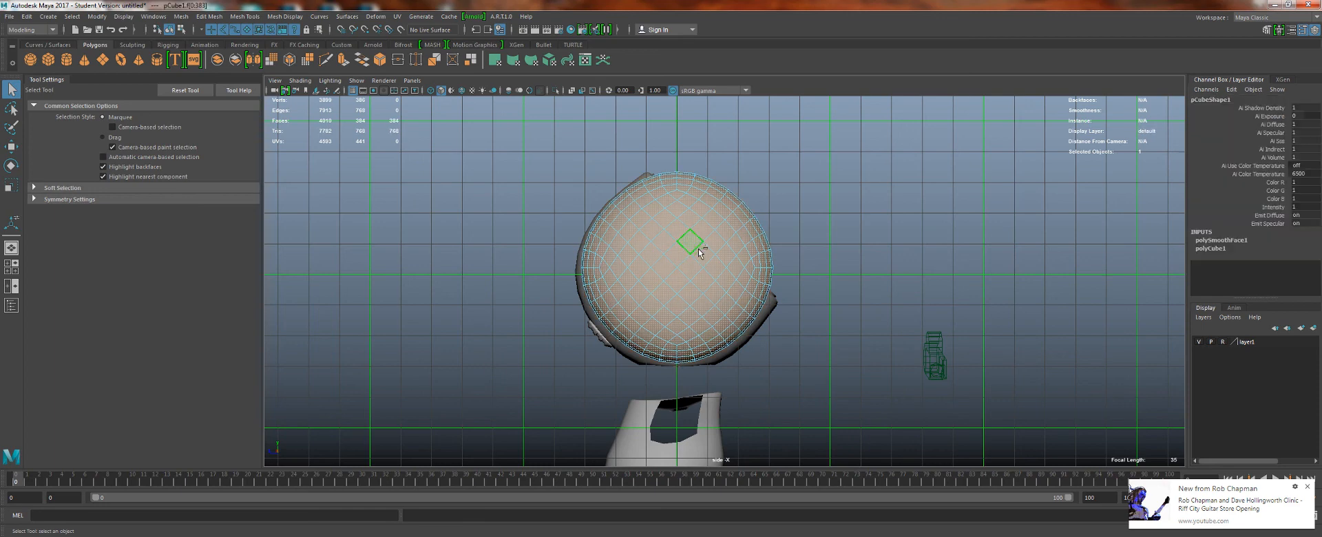
pyautogui.click(716, 244)
pyautogui.keyDown('shift'); pyautogui.doubleClick(703, 234); pyautogui.keyUp('shift')
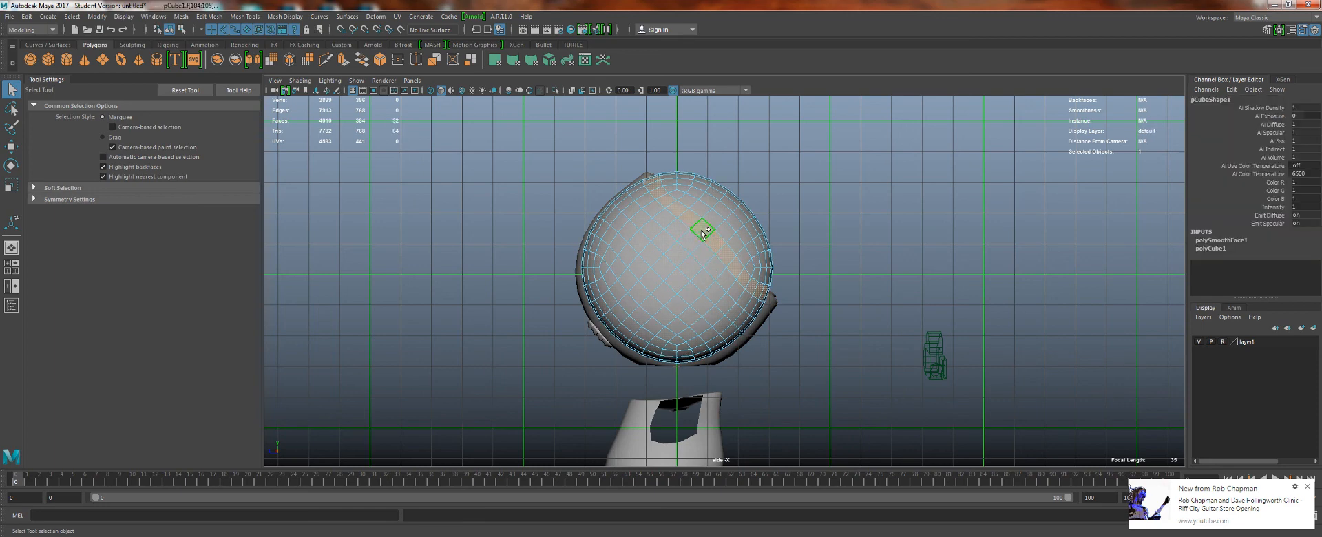
pyautogui.press('Delete')
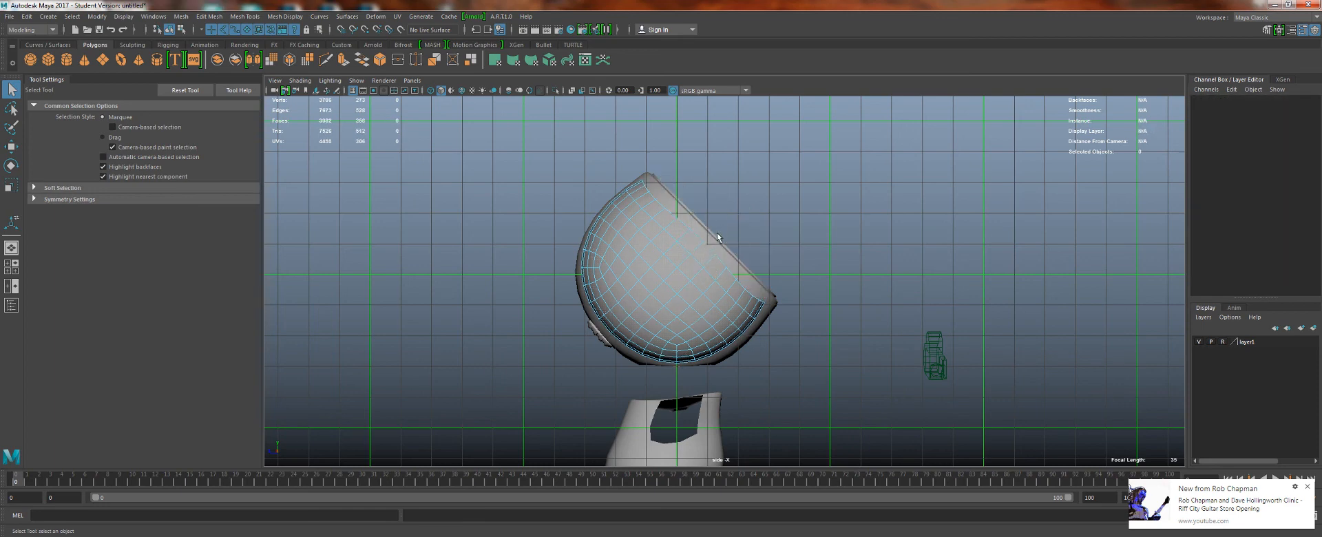
# - Select the border edge loop around the sphere's slanted opening in the perspective view
pyautogui.press('space')
pyautogui.moveTo(674, 245); pyautogui.dragTo(643, 240)
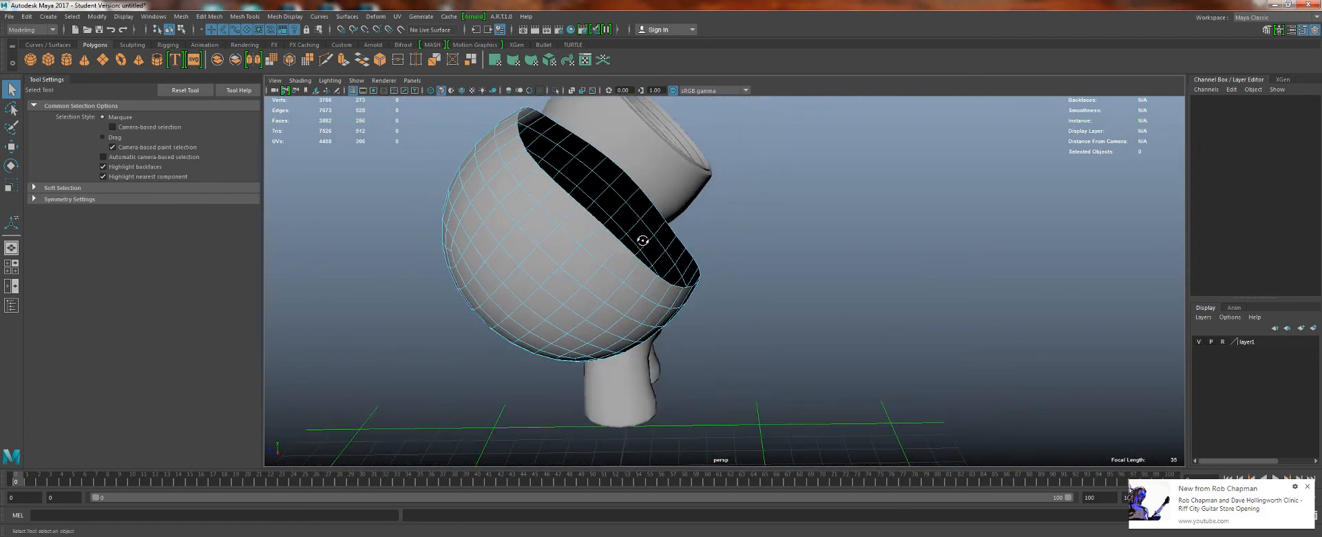
pyautogui.doubleClick(617, 165)
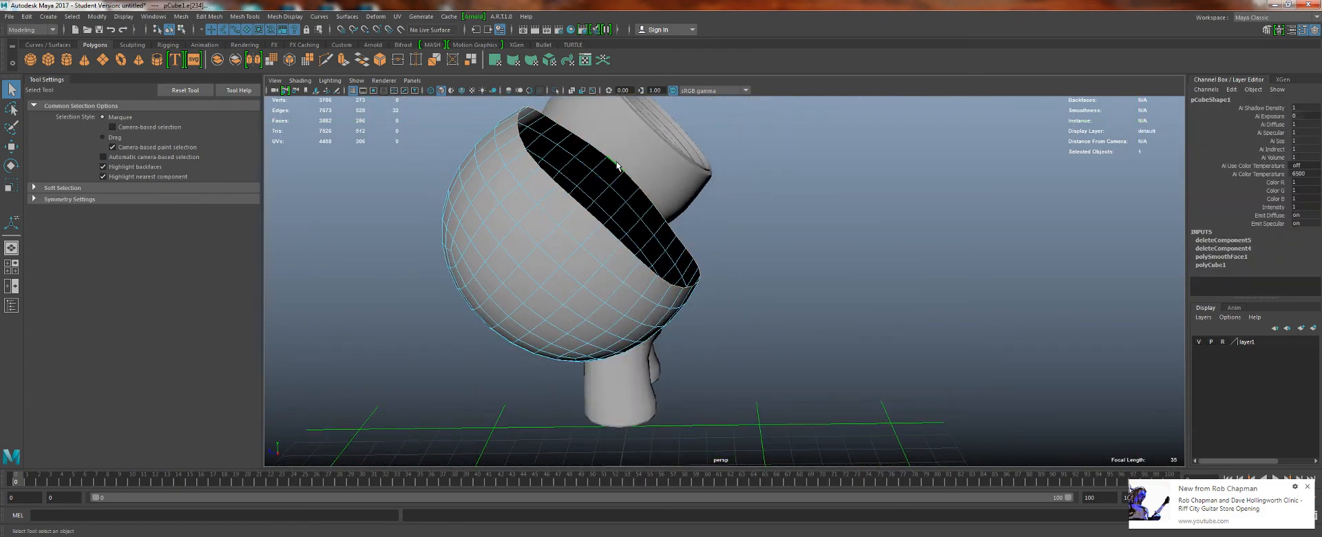
# - Activate the Scale tool for the opening's border edge loop and set its axis orientation to Component
pyautogui.press('r')
pyautogui.keyDown('alt'); pyautogui.moveTo(540, 210); pyautogui.dragTo(457, 201); pyautogui.keyUp('alt')
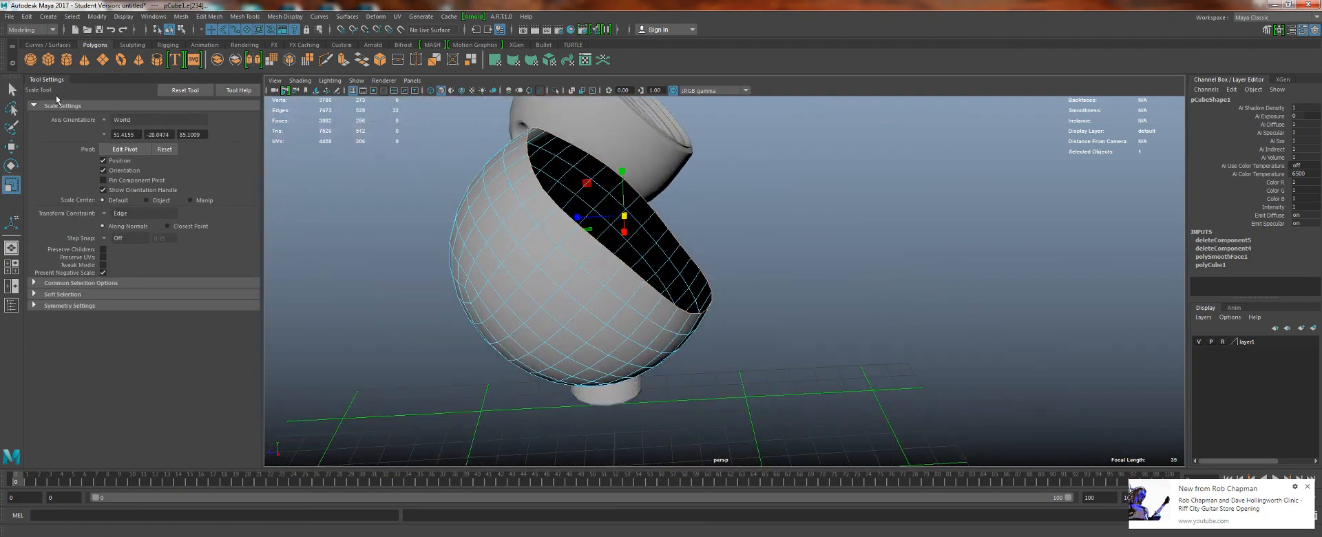
pyautogui.keyDown('alt'); pyautogui.moveTo(289, 134); pyautogui.dragTo(467, 124); pyautogui.keyUp('alt')
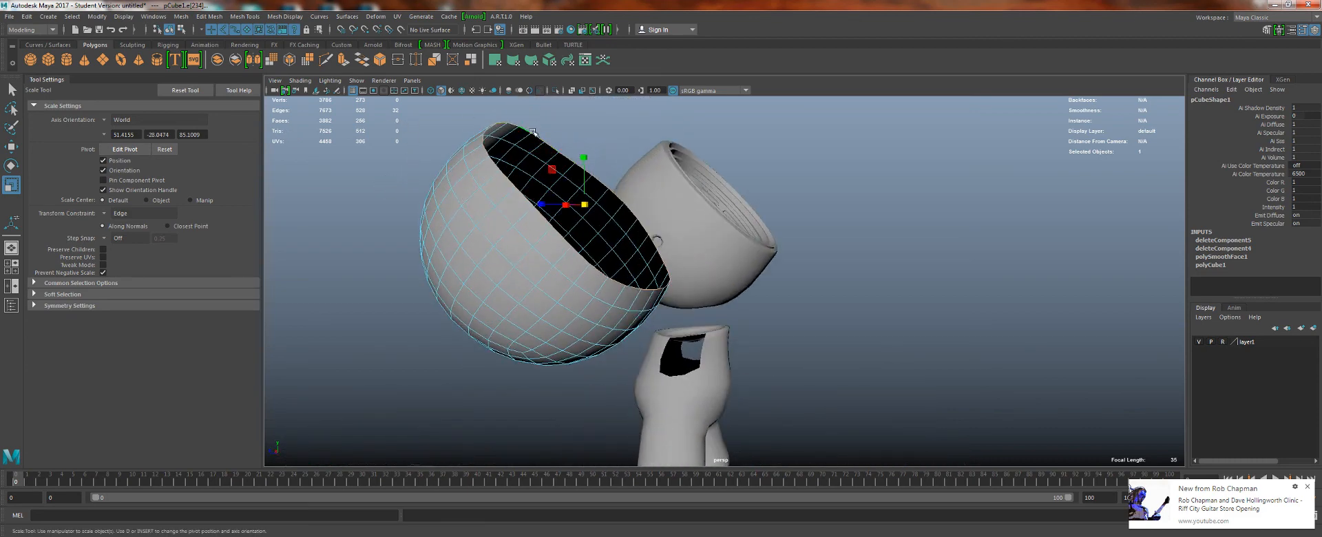
pyautogui.keyDown('alt'); pyautogui.moveTo(519, 184); pyautogui.dragTo(280, 161); pyautogui.keyUp('alt')
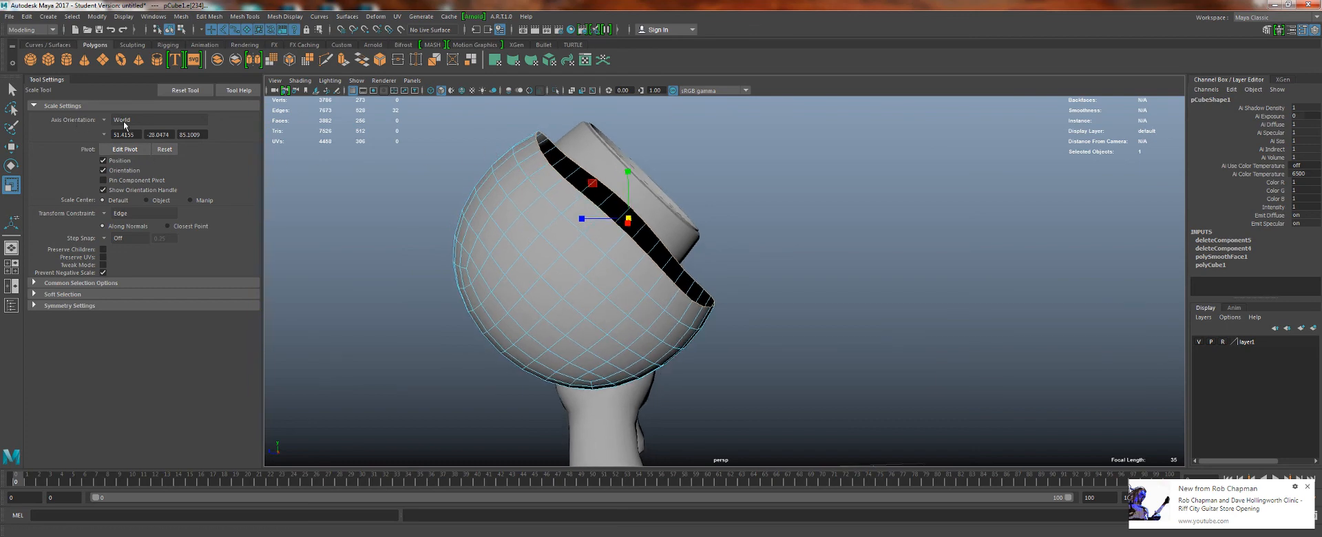
pyautogui.click(628, 217)
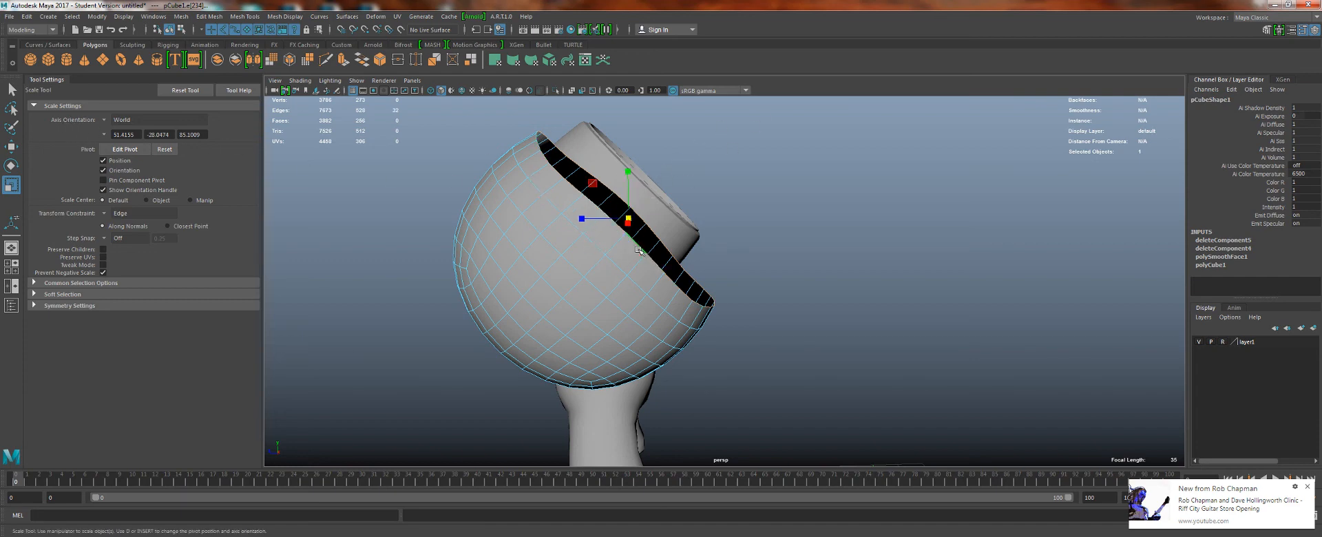
pyautogui.click(106, 121)
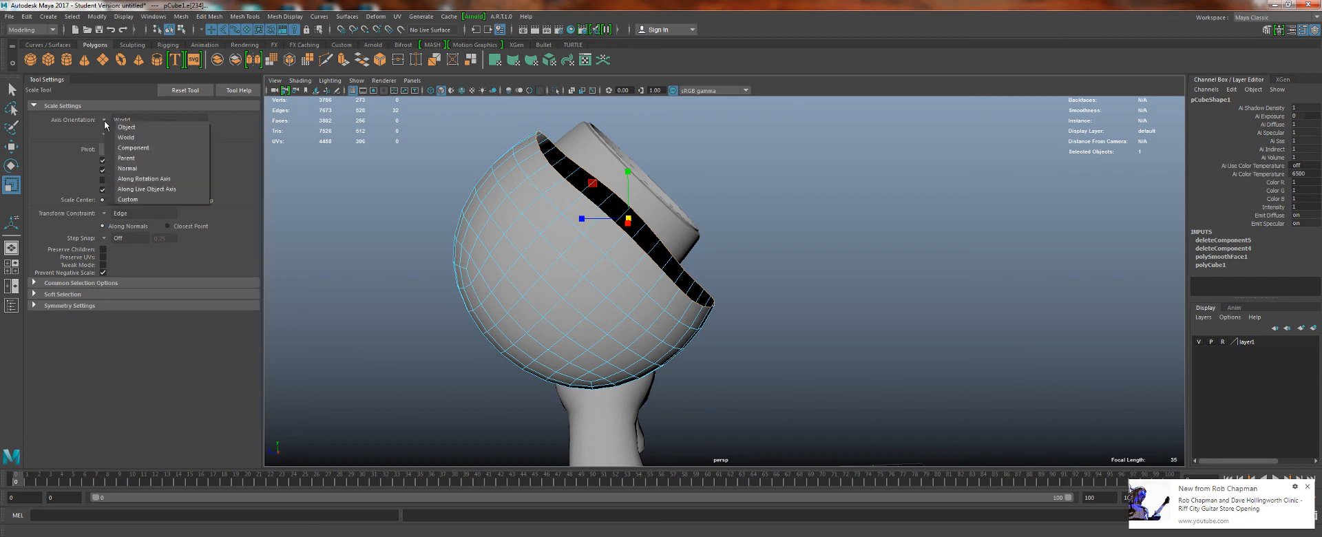
pyautogui.click(130, 147)
# - Switch to the side view and turn the edge transform constraint off for scaling the border loop
pyautogui.keyDown('alt'); pyautogui.moveTo(690, 188); pyautogui.dragTo(715, 220); pyautogui.keyUp('alt')
pyautogui.press('space')
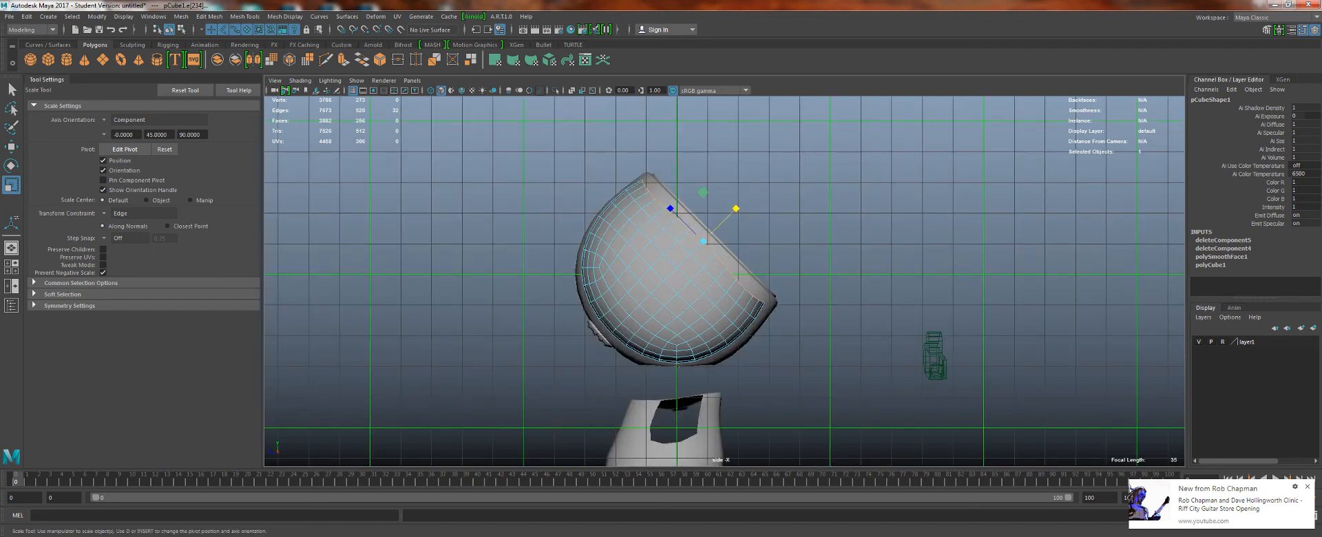
pyautogui.click(1266, 30)
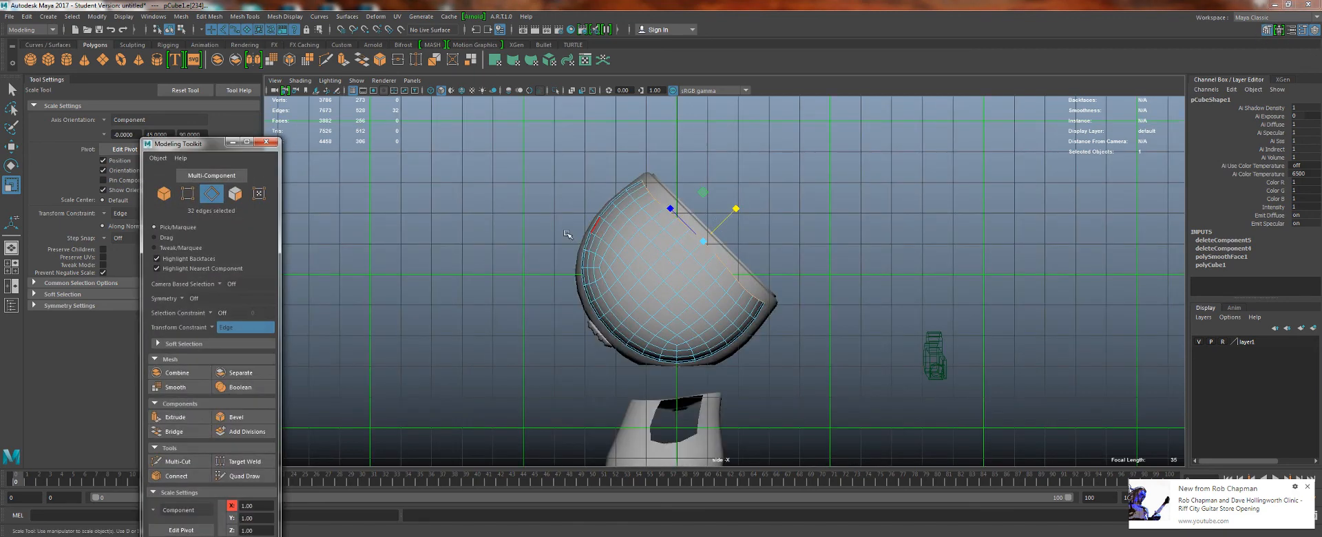
pyautogui.click(215, 328)
pyautogui.click(236, 330)
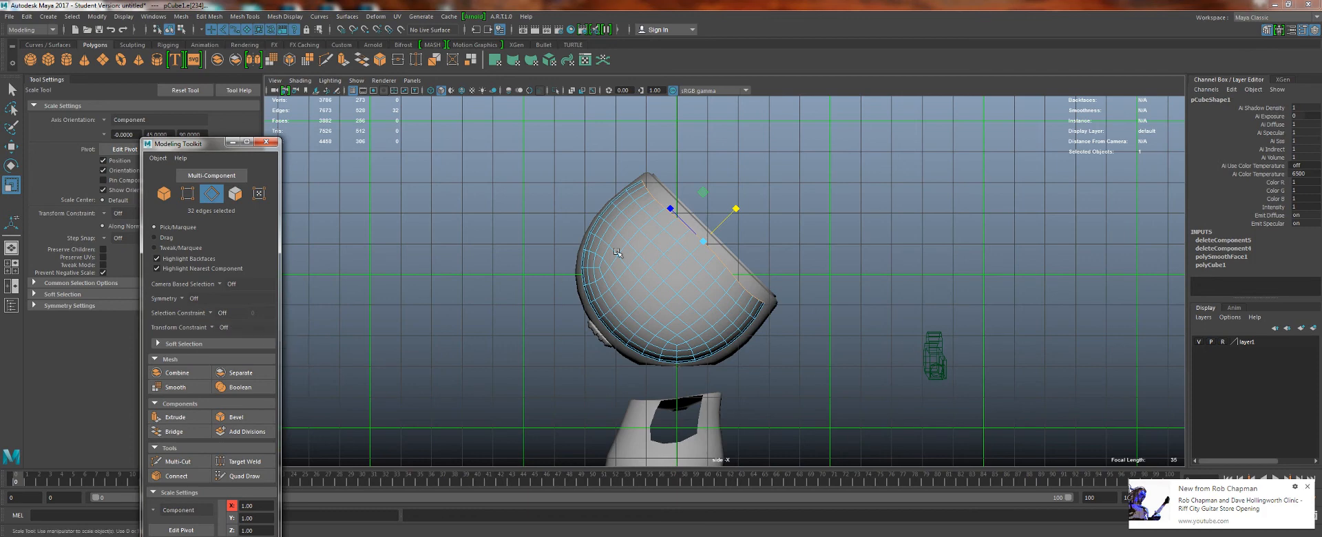
# - Scale the border edge loop flat along the opening's slant, return to object selection and clear the selection
pyautogui.scroll(3, 735, 209)
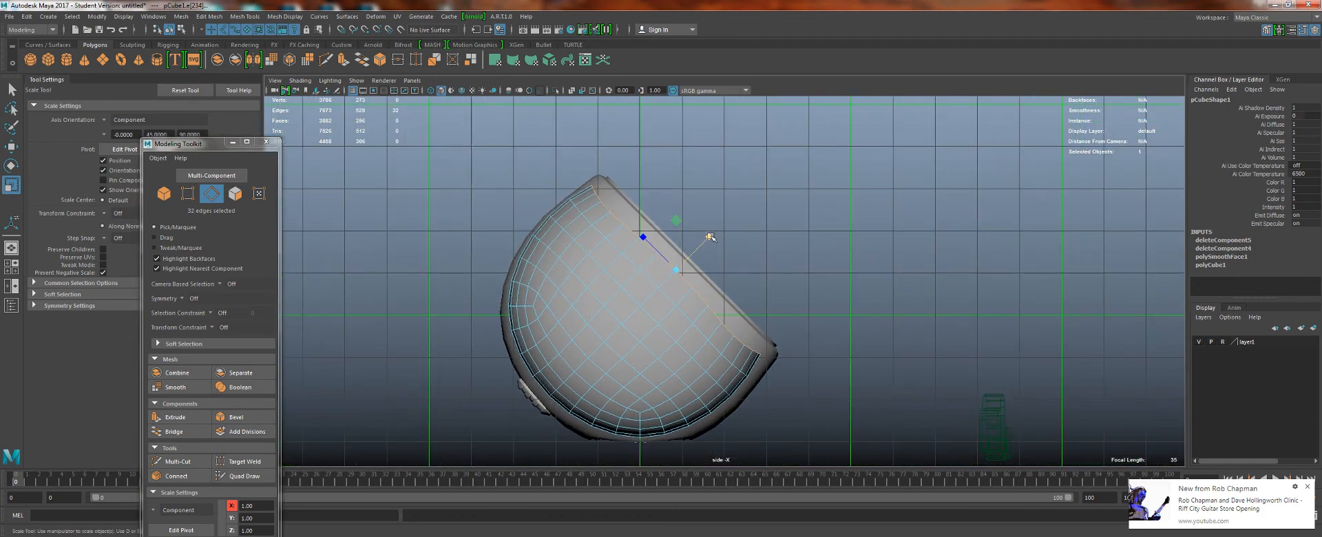
pyautogui.moveTo(711, 237); pyautogui.dragTo(704, 249)
pyautogui.press('space')
pyautogui.moveTo(641, 333); pyautogui.dragTo(527, 265)
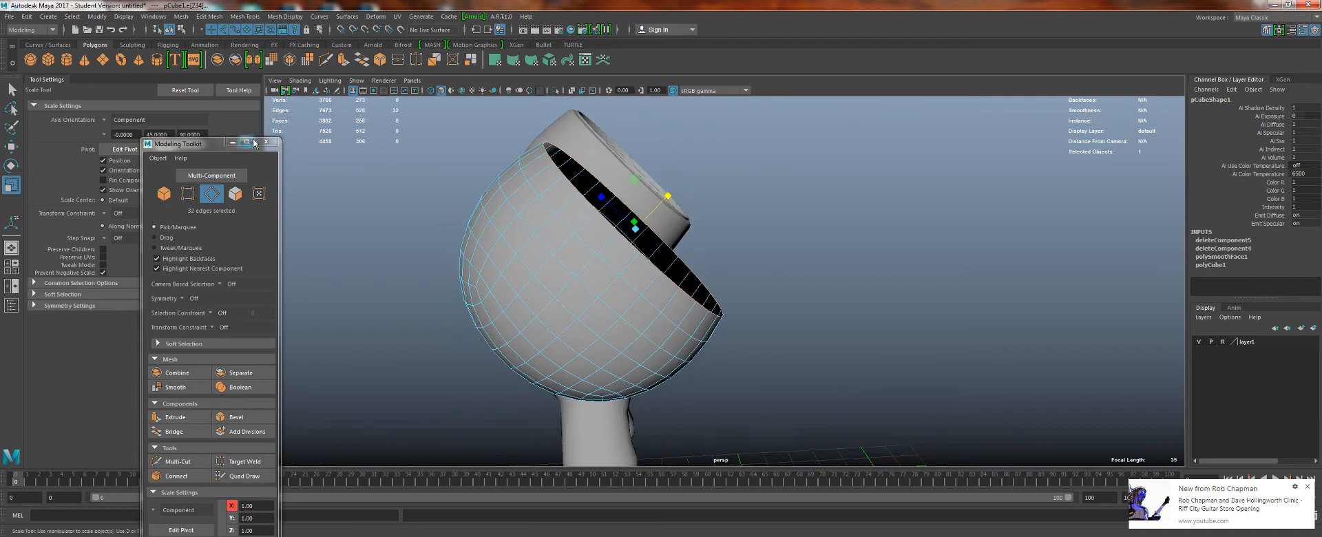
pyautogui.click(266, 142)
pyautogui.press('q')
pyautogui.moveTo(575, 213); pyautogui.dragTo(634, 194, button='right')
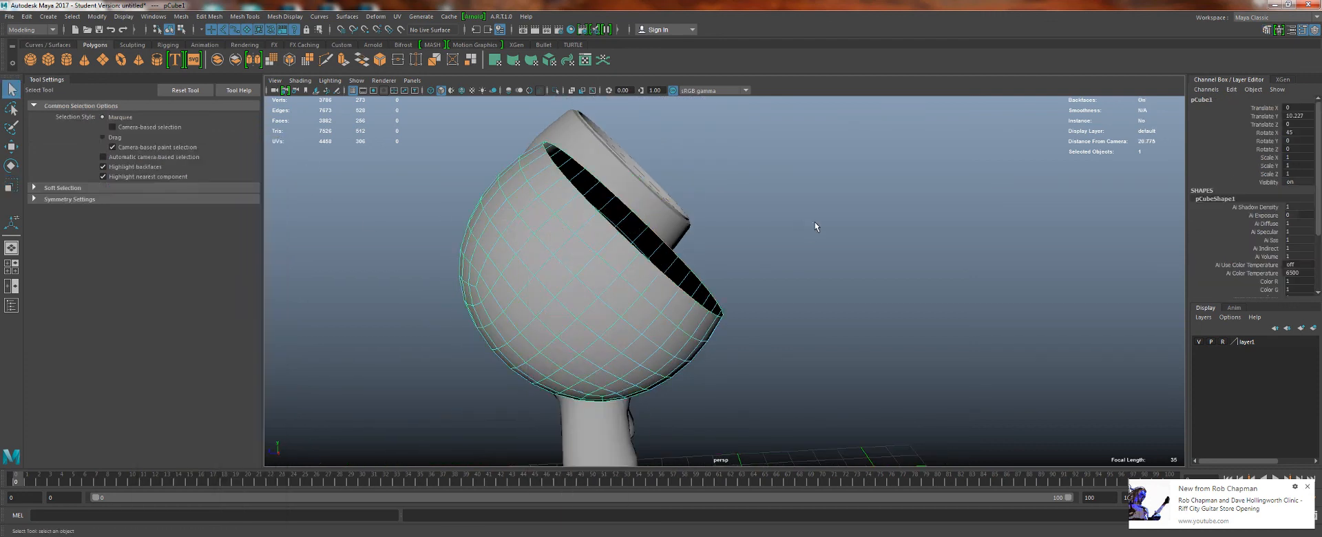
pyautogui.click(816, 222)
# - Save the scene under the new name SK_02 in the scenes folder
pyautogui.scroll(-5, 723, 221)
pyautogui.keyDown('alt'); pyautogui.moveTo(701, 219); pyautogui.dragTo(732, 245); pyautogui.keyUp('alt')
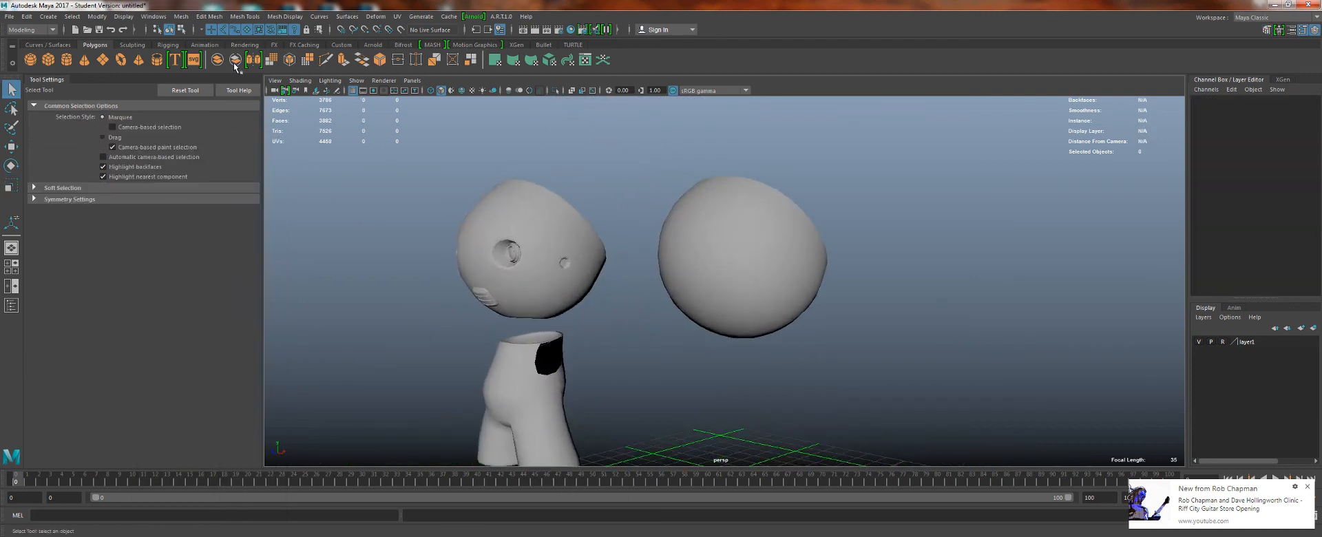
pyautogui.click(9, 15)
pyautogui.click(49, 79)
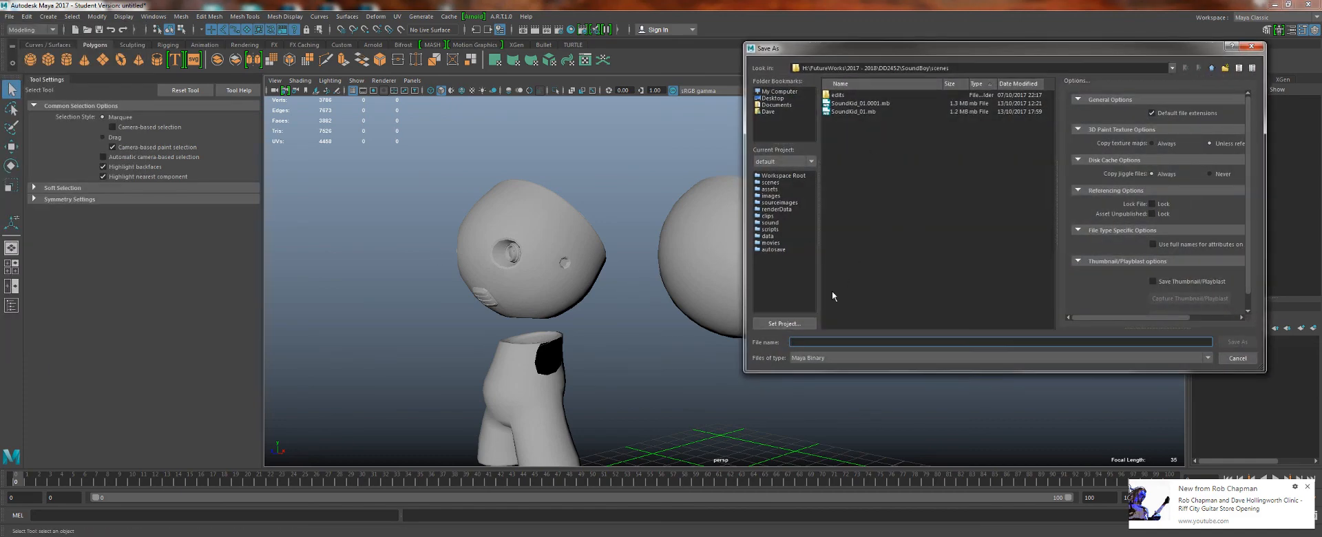
pyautogui.write('SK_02')
pyautogui.press('Return')
# - Examine the finished head's recessed eyes, side holes and slotted mouth up close from several angles
pyautogui.click(637, 283)
pyautogui.keyDown('alt'); pyautogui.moveTo(817, 285); pyautogui.dragTo(733, 267, button='middle'); pyautogui.keyUp('alt')
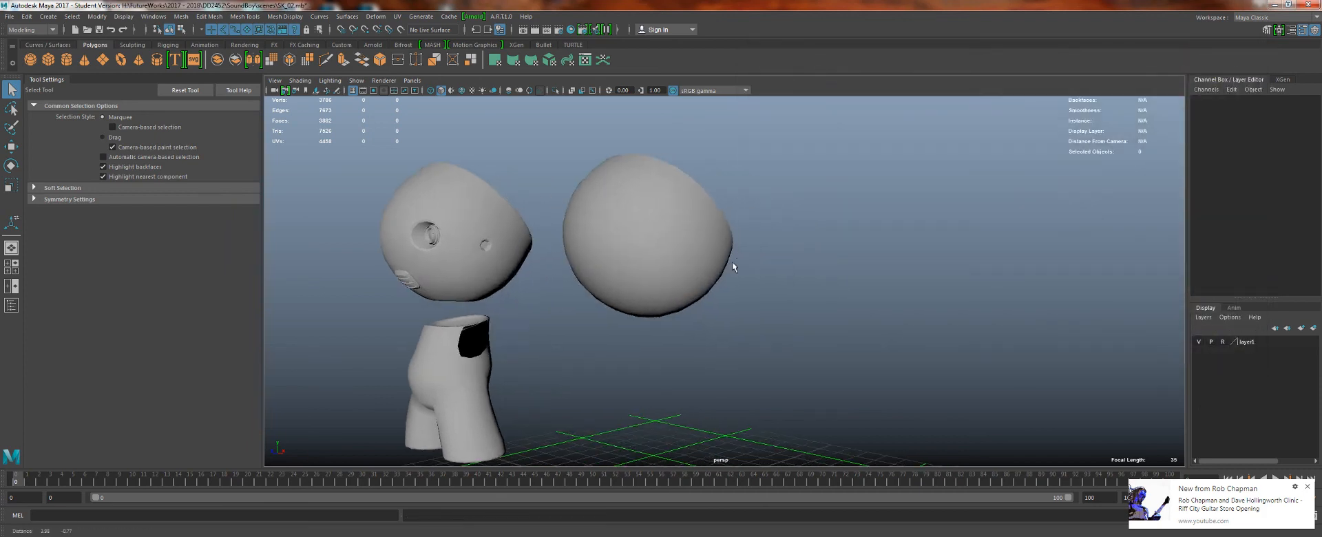
pyautogui.keyDown('alt'); pyautogui.moveTo(734, 267); pyautogui.dragTo(478, 226); pyautogui.keyUp('alt')
pyautogui.keyDown('alt'); pyautogui.moveTo(478, 226); pyautogui.dragTo(568, 267, button='middle'); pyautogui.keyUp('alt')
pyautogui.scroll(3, 567, 267)
pyautogui.keyDown('alt'); pyautogui.moveTo(414, 338); pyautogui.dragTo(629, 254, button='middle'); pyautogui.keyUp('alt')
pyautogui.scroll(8, 668, 360)
pyautogui.keyDown('alt'); pyautogui.moveTo(629, 257); pyautogui.dragTo(701, 293); pyautogui.keyUp('alt')
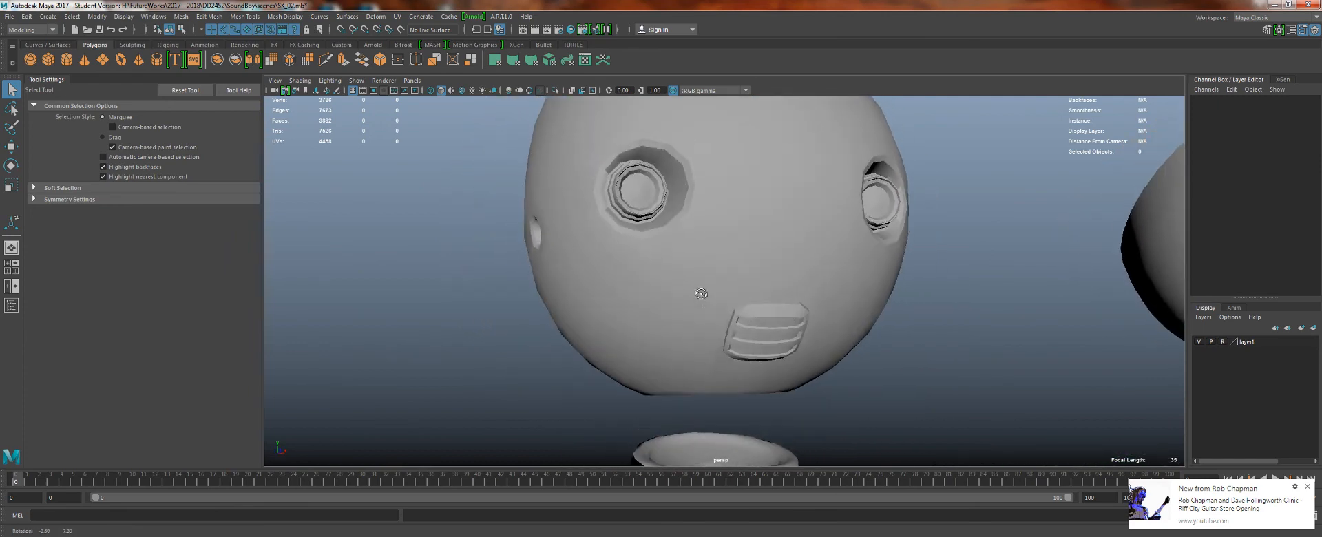
pyautogui.keyDown('alt'); pyautogui.moveTo(719, 335); pyautogui.dragTo(794, 346); pyautogui.keyUp('alt')
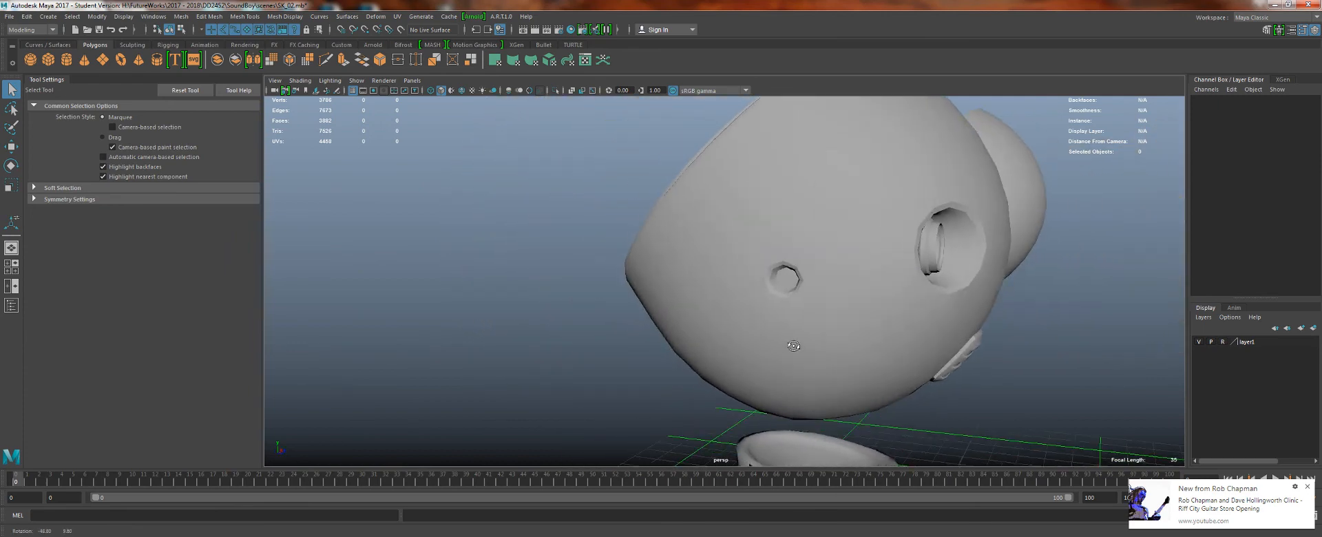
pyautogui.keyDown('alt'); pyautogui.moveTo(770, 281); pyautogui.dragTo(538, 238); pyautogui.keyUp('alt')
pyautogui.keyDown('alt'); pyautogui.moveTo(538, 239); pyautogui.dragTo(741, 265, button='middle'); pyautogui.keyUp('alt')
pyautogui.keyDown('alt'); pyautogui.moveTo(741, 265); pyautogui.dragTo(998, 399, button='right'); pyautogui.keyUp('alt')
pyautogui.keyDown('alt'); pyautogui.moveTo(686, 222); pyautogui.dragTo(698, 165); pyautogui.keyUp('alt')
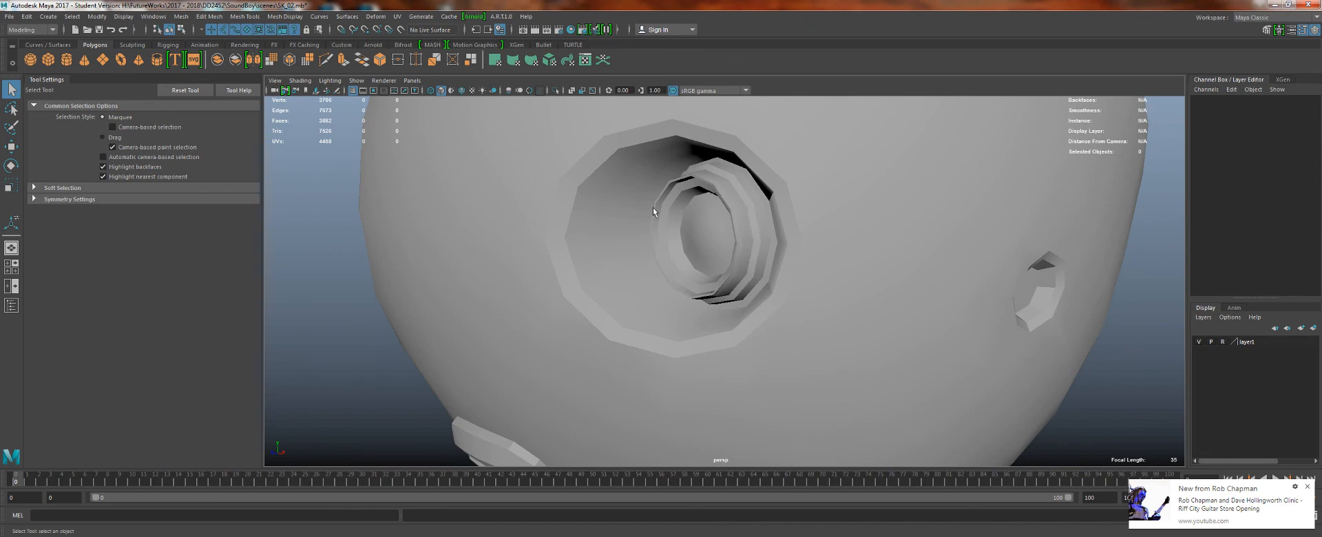
# - Examine the finished head's proportions and the body below it, including the neck opening and the hole in its side
pyautogui.keyDown('alt'); pyautogui.moveTo(765, 275); pyautogui.dragTo(502, 82, button='right'); pyautogui.keyUp('alt')
pyautogui.keyDown('alt'); pyautogui.moveTo(875, 230); pyautogui.dragTo(850, 248); pyautogui.keyUp('alt')
pyautogui.keyDown('alt'); pyautogui.moveTo(850, 248); pyautogui.dragTo(753, 215, button='middle'); pyautogui.keyUp('alt')
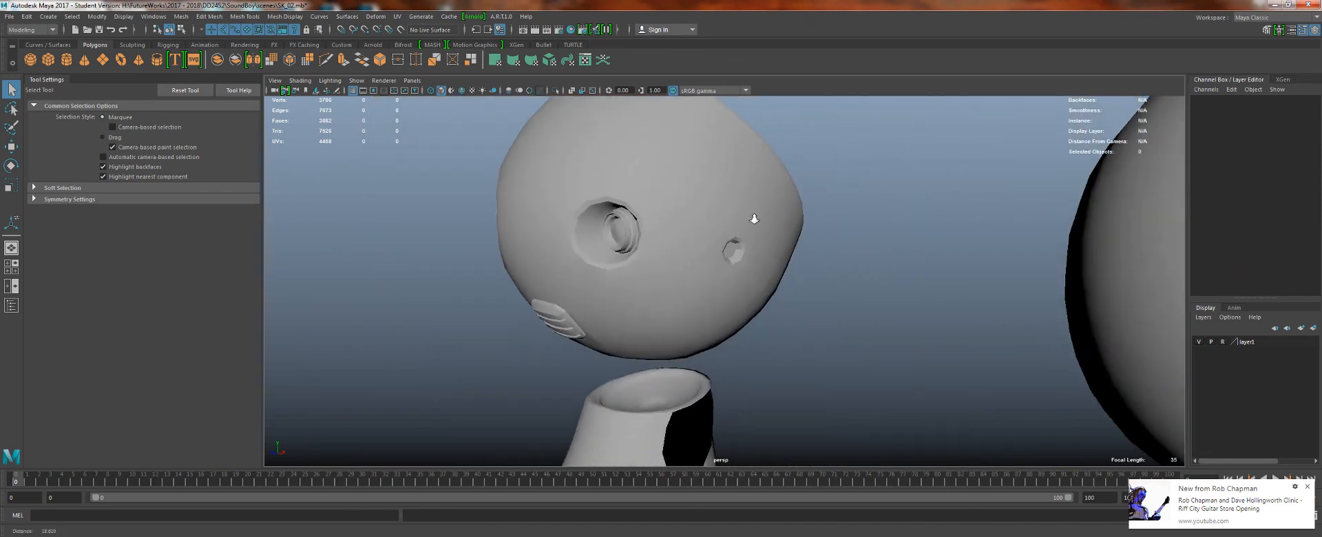
pyautogui.keyDown('alt'); pyautogui.moveTo(753, 216); pyautogui.dragTo(702, 186, button='right'); pyautogui.keyUp('alt')
pyautogui.keyDown('alt'); pyautogui.moveTo(775, 217); pyautogui.dragTo(638, 179, button='middle'); pyautogui.keyUp('alt')
pyautogui.keyDown('alt'); pyautogui.moveTo(639, 178); pyautogui.dragTo(695, 266, button='right'); pyautogui.keyUp('alt')
pyautogui.keyDown('alt'); pyautogui.moveTo(558, 291); pyautogui.dragTo(446, 329, button='right'); pyautogui.keyUp('alt')
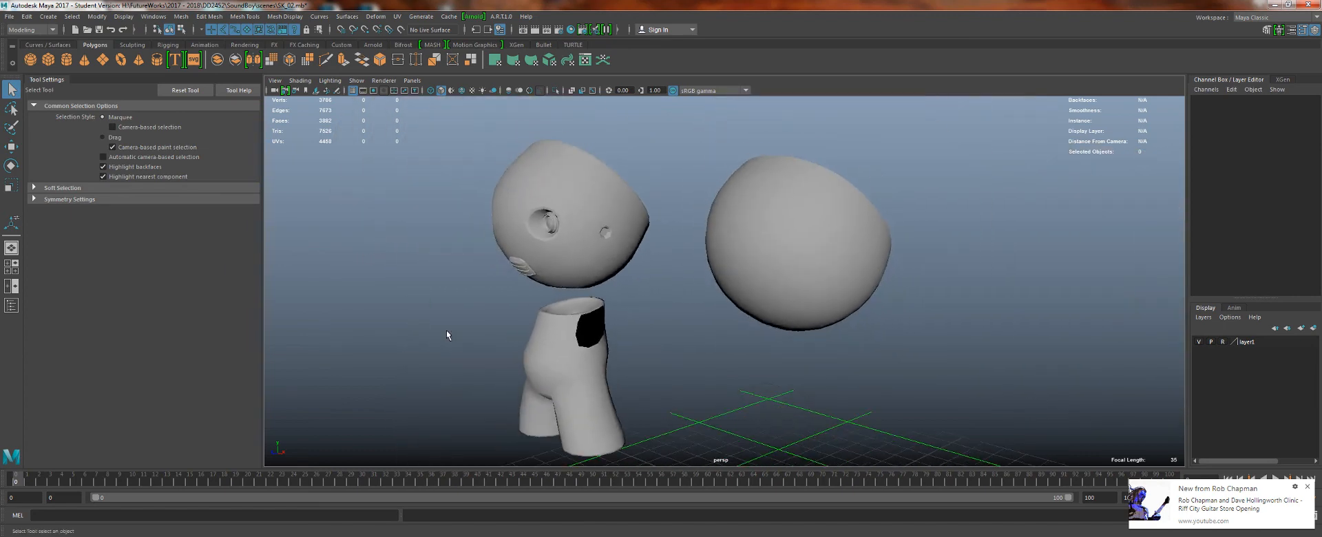
pyautogui.keyDown('alt'); pyautogui.moveTo(546, 329); pyautogui.dragTo(710, 296); pyautogui.keyUp('alt')
pyautogui.keyDown('alt'); pyautogui.moveTo(710, 296); pyautogui.dragTo(756, 158, button='middle'); pyautogui.keyUp('alt')
pyautogui.keyDown('alt'); pyautogui.moveTo(756, 157); pyautogui.dragTo(812, 183, button='right'); pyautogui.keyUp('alt')
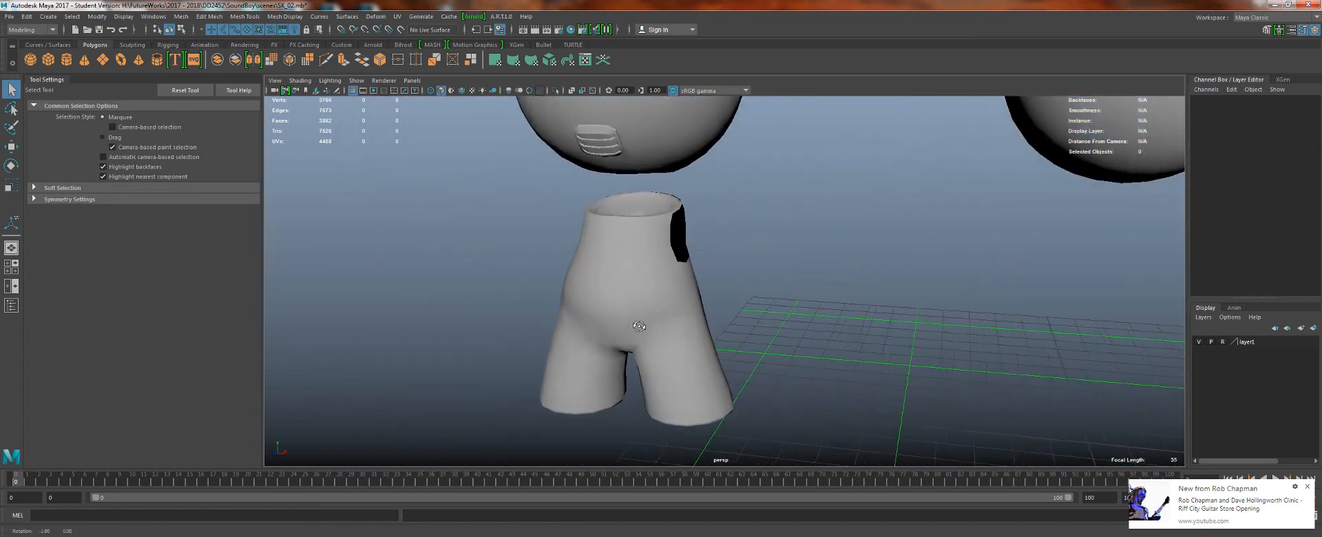
pyautogui.keyDown('alt'); pyautogui.moveTo(532, 374); pyautogui.dragTo(662, 326); pyautogui.keyUp('alt')
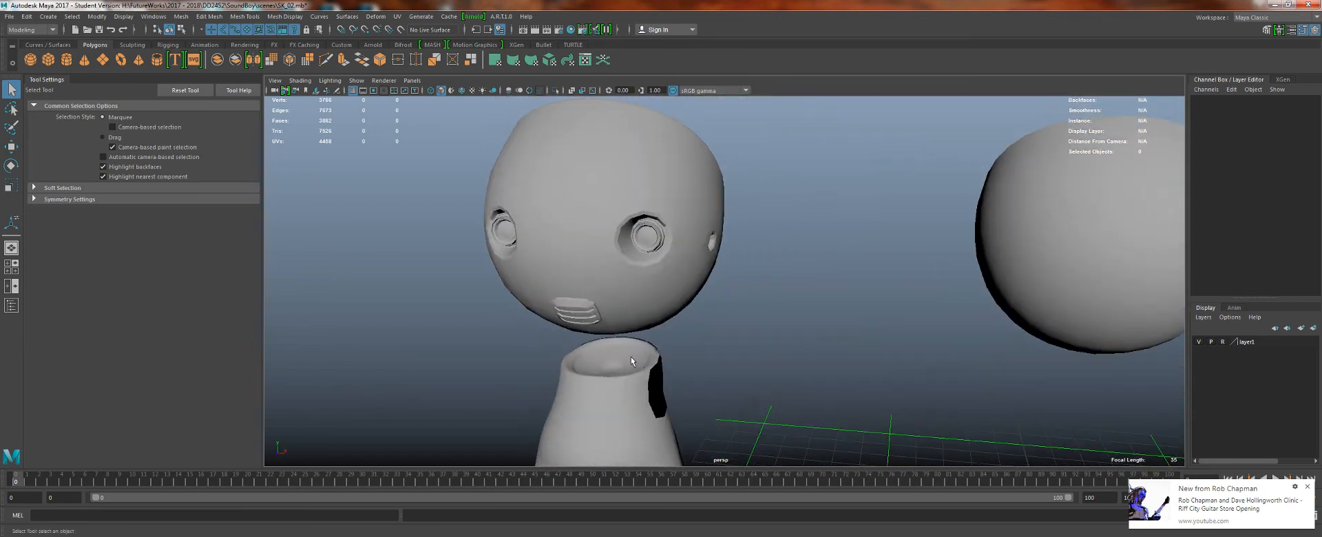
pyautogui.keyDown('alt'); pyautogui.moveTo(631, 357); pyautogui.dragTo(672, 269); pyautogui.keyUp('alt')
pyautogui.keyDown('alt'); pyautogui.moveTo(739, 249); pyautogui.dragTo(663, 383); pyautogui.keyUp('alt')
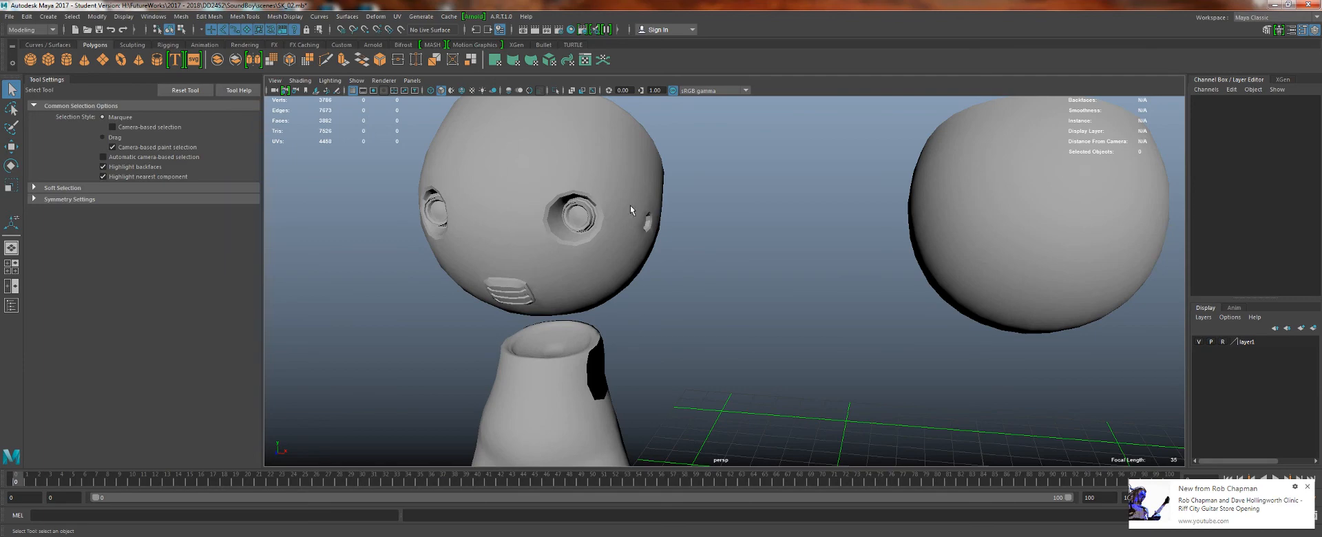
# - Delete the vertical face loop beside the sphere's centre line and the half shell it separates
pyautogui.keyDown('alt'); pyautogui.moveTo(751, 182); pyautogui.dragTo(348, 166, button='middle'); pyautogui.keyUp('alt')
pyautogui.keyDown('alt'); pyautogui.moveTo(511, 177); pyautogui.dragTo(691, 225); pyautogui.keyUp('alt')
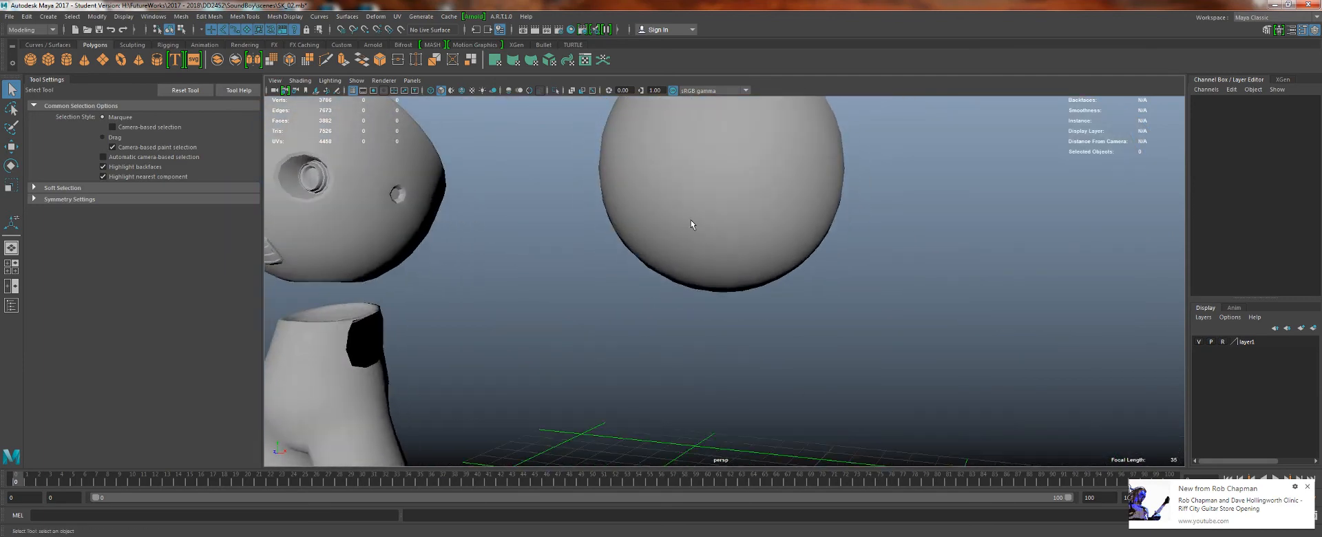
pyautogui.click(691, 223)
pyautogui.keyDown('alt'); pyautogui.moveTo(692, 223); pyautogui.dragTo(729, 181, button='right'); pyautogui.keyUp('alt')
pyautogui.keyDown('alt'); pyautogui.moveTo(729, 180); pyautogui.dragTo(743, 238, button='middle'); pyautogui.keyUp('alt')
pyautogui.keyDown('alt'); pyautogui.moveTo(743, 237); pyautogui.dragTo(756, 215); pyautogui.keyUp('alt')
pyautogui.moveTo(757, 213); pyautogui.dragTo(754, 237, button='right')
pyautogui.click(740, 215)
pyautogui.keyDown('shift'); pyautogui.doubleClick(739, 245); pyautogui.keyUp('shift')
pyautogui.press('Delete')
pyautogui.doubleClick(689, 237)
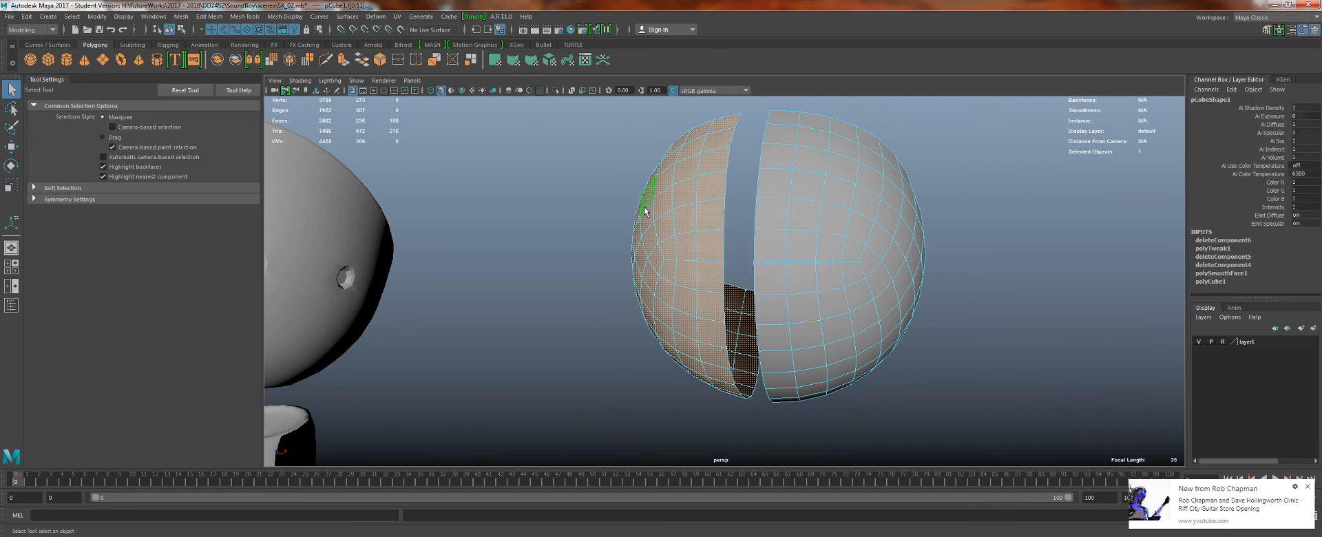
pyautogui.press('Delete')
# - Compare the pole faces on the remaining half sphere with the eye socket on the finished head
pyautogui.keyDown('alt'); pyautogui.moveTo(767, 242); pyautogui.dragTo(421, 251); pyautogui.keyUp('alt')
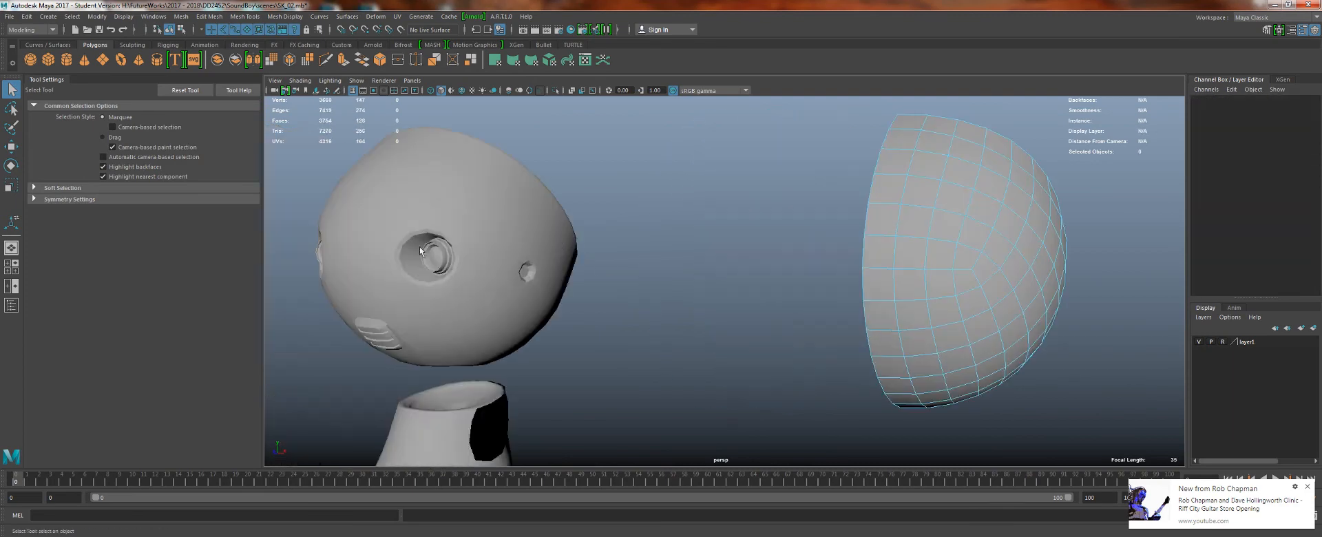
pyautogui.keyDown('alt'); pyautogui.moveTo(809, 259); pyautogui.dragTo(669, 230); pyautogui.keyUp('alt')
pyautogui.scroll(-3, 713, 273)
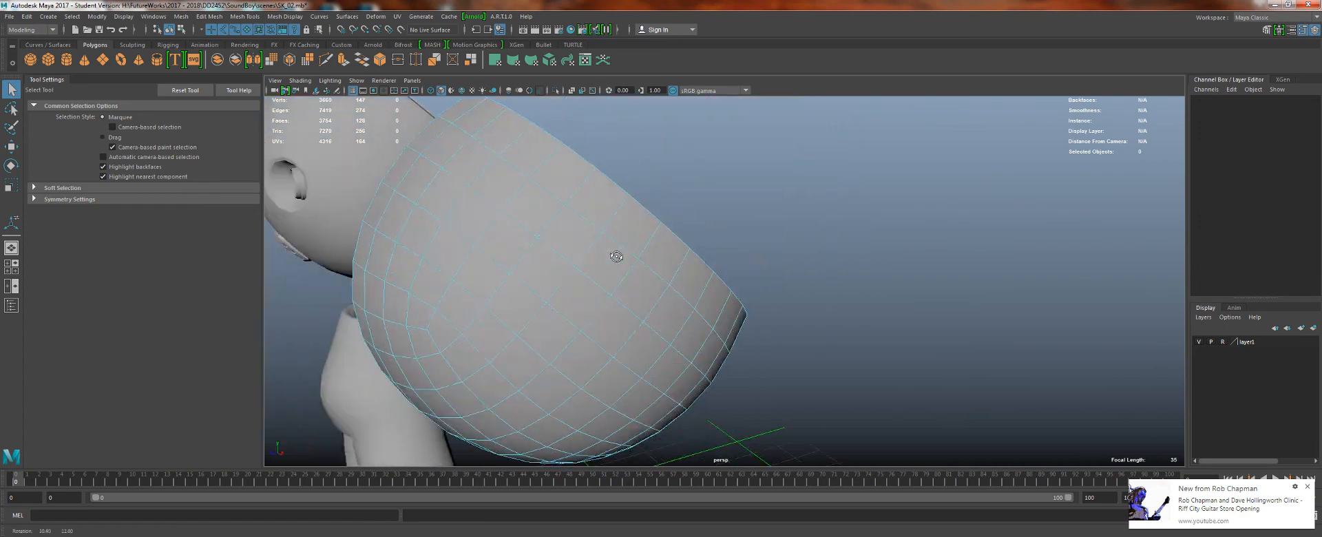
pyautogui.scroll(3, 655, 251)
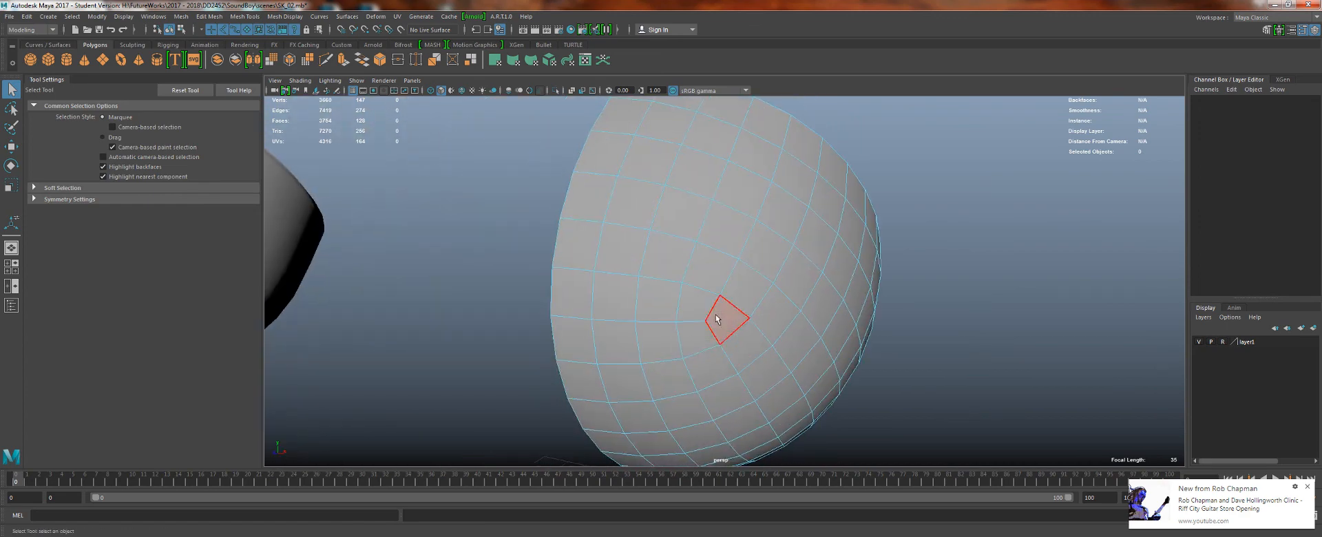
pyautogui.scroll(-4, 720, 313)
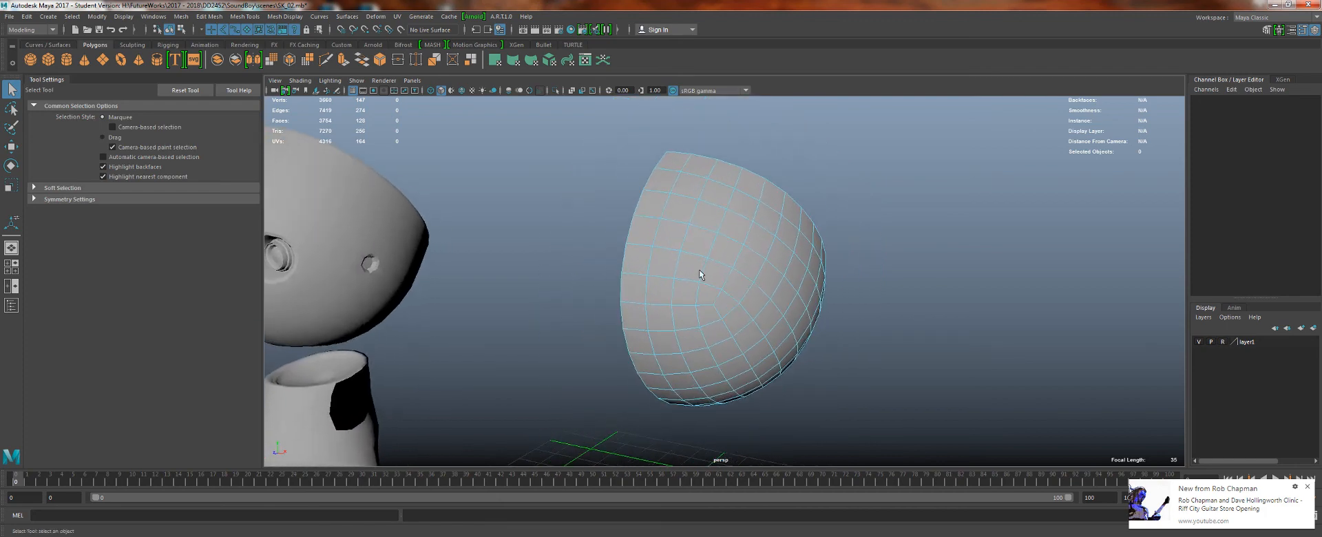
pyautogui.keyDown('alt'); pyautogui.moveTo(446, 264); pyautogui.dragTo(378, 237); pyautogui.keyUp('alt')
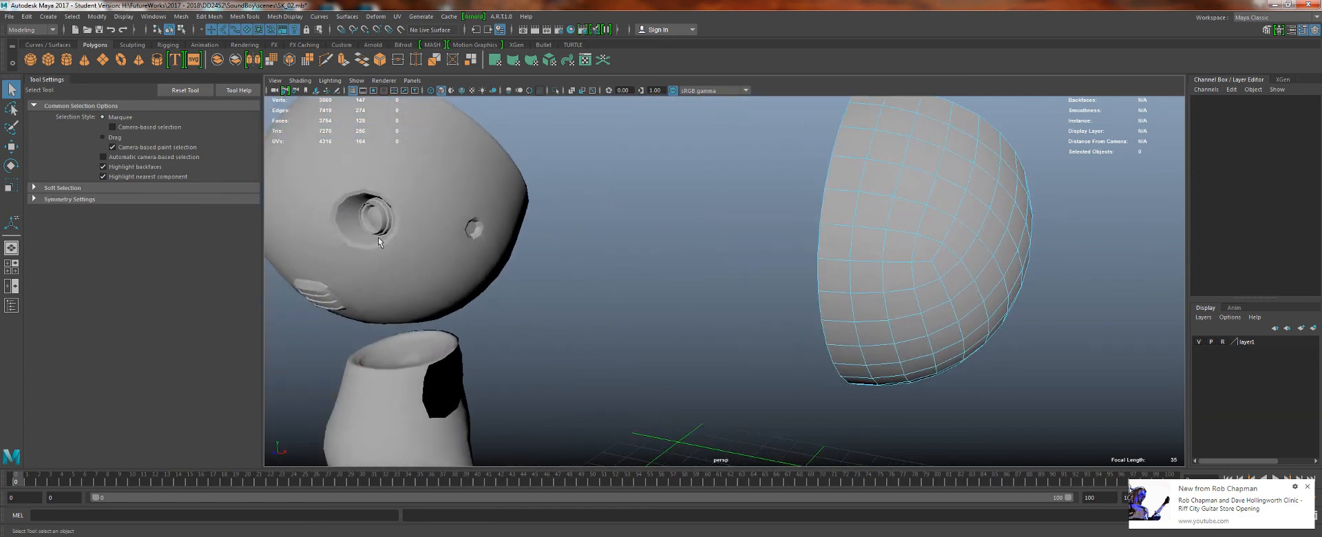
pyautogui.keyDown('alt'); pyautogui.moveTo(895, 206); pyautogui.dragTo(702, 237, button='middle'); pyautogui.keyUp('alt')
pyautogui.keyDown('alt'); pyautogui.moveTo(702, 236); pyautogui.dragTo(583, 239); pyautogui.keyUp('alt')
# - Switch to the front view, frame the half sphere and enter edge selection
pyautogui.press('space')
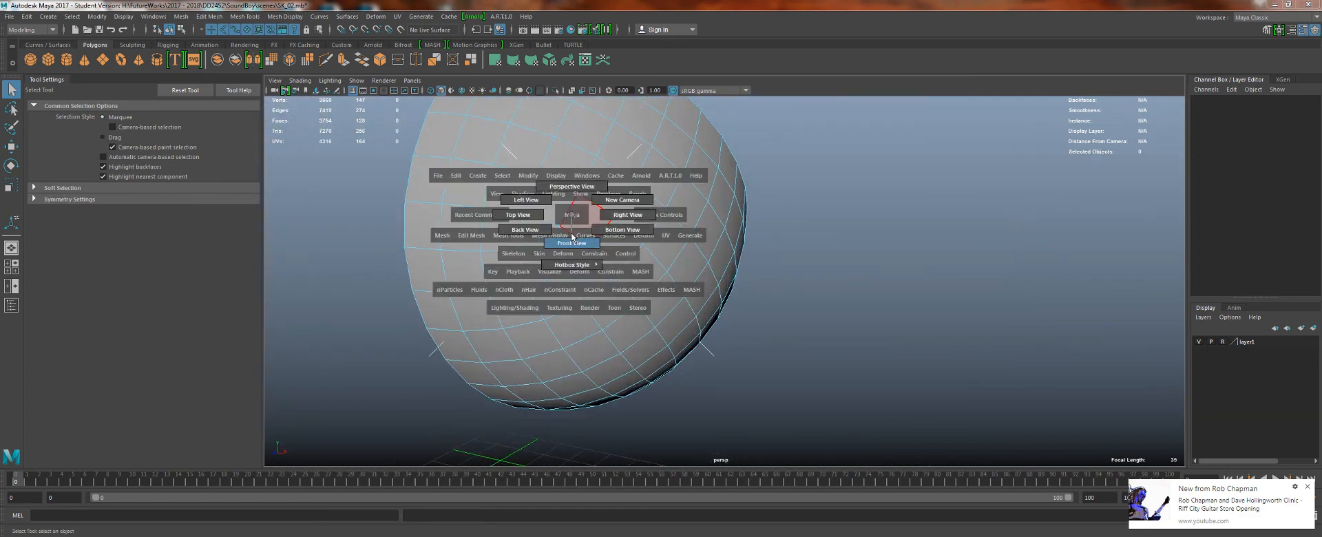
pyautogui.keyDown('alt'); pyautogui.moveTo(726, 244); pyautogui.dragTo(735, 394, button='middle'); pyautogui.keyUp('alt')
pyautogui.moveTo(759, 170); pyautogui.dragTo(785, 154, button='right')
pyautogui.press('f')
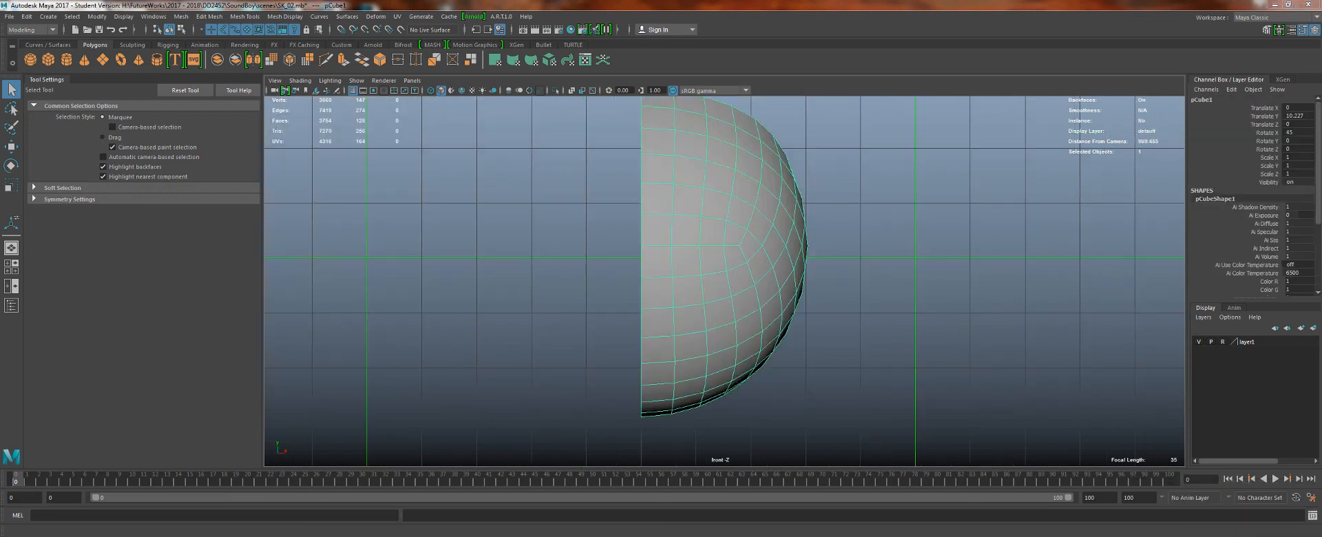
pyautogui.keyDown('alt'); pyautogui.moveTo(732, 261); pyautogui.dragTo(916, 443, button='right'); pyautogui.keyUp('alt')
pyautogui.keyDown('alt'); pyautogui.moveTo(815, 329); pyautogui.dragTo(776, 391, button='middle'); pyautogui.keyUp('alt')
pyautogui.moveTo(705, 264); pyautogui.dragTo(660, 201, button='right')
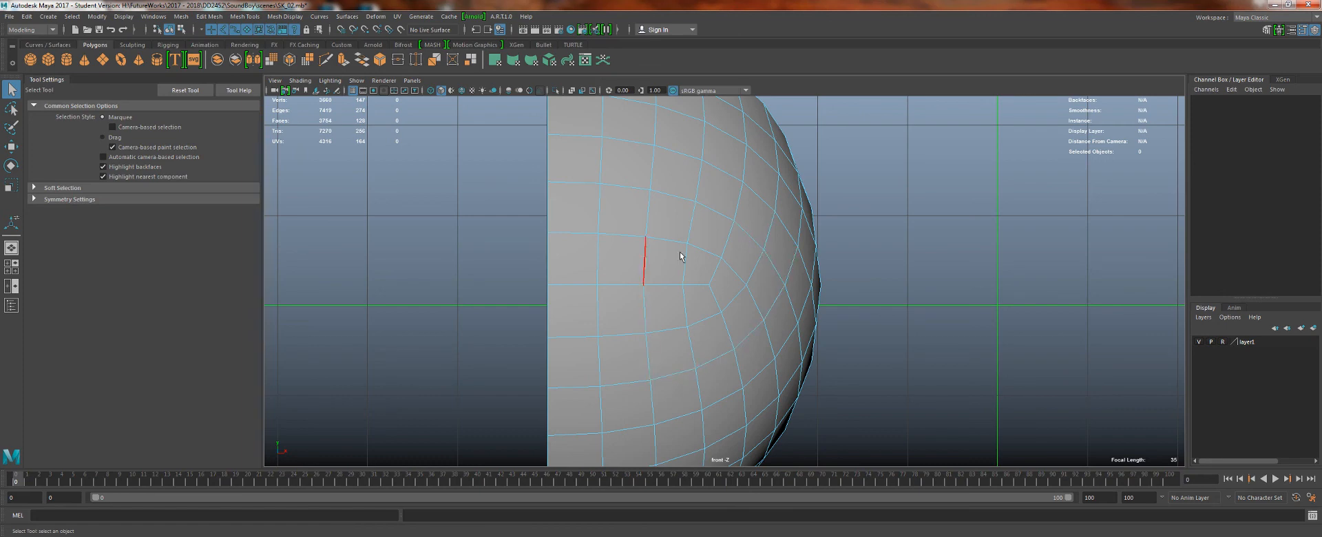
# - Trace the inner and surrounding edge rings around the half sphere's pole by selecting their edges, and clear the selection
pyautogui.click(675, 202)
pyautogui.click(702, 257)
pyautogui.keyDown('shift'); pyautogui.click(686, 305); pyautogui.keyUp('shift')
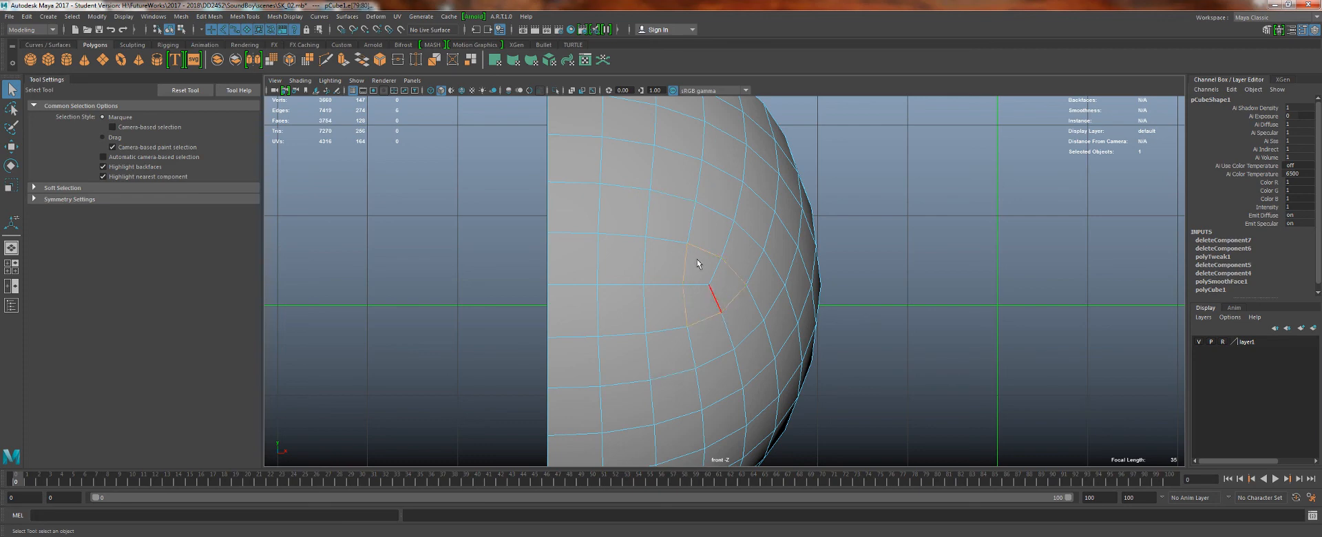
pyautogui.click(669, 203)
pyautogui.keyDown('shift'); pyautogui.click(722, 217); pyautogui.keyUp('shift')
pyautogui.keyDown('shift'); pyautogui.click(778, 269); pyautogui.keyUp('shift')
pyautogui.keyDown('shift'); pyautogui.click(775, 303); pyautogui.keyUp('shift')
pyautogui.keyDown('shift'); pyautogui.click(758, 329); pyautogui.keyUp('shift')
pyautogui.keyDown('shift'); pyautogui.click(734, 345); pyautogui.keyUp('shift')
pyautogui.keyDown('shift'); pyautogui.click(709, 359); pyautogui.keyUp('shift')
pyautogui.keyDown('shift'); pyautogui.click(646, 357); pyautogui.keyUp('shift')
pyautogui.keyDown('shift'); pyautogui.click(644, 310); pyautogui.keyUp('shift')
pyautogui.keyDown('shift'); pyautogui.click(648, 261); pyautogui.keyUp('shift')
pyautogui.keyDown('shift'); pyautogui.click(644, 227); pyautogui.keyUp('shift')
pyautogui.keyDown('shift'); pyautogui.click(646, 204); pyautogui.keyUp('shift')
pyautogui.click(348, 213)
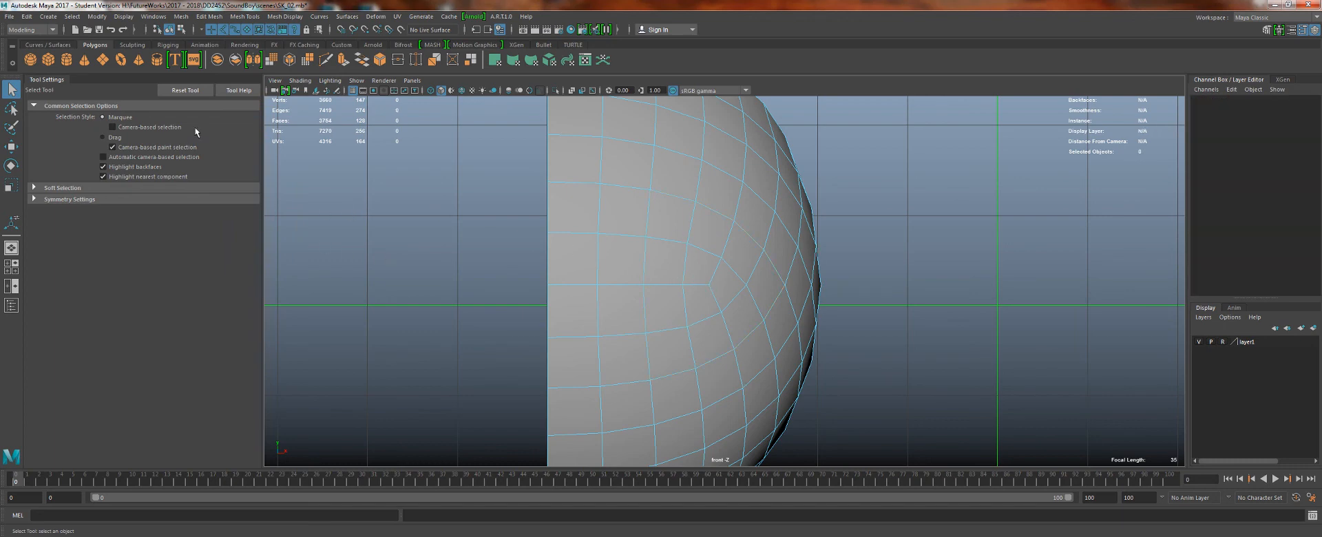
# - Create a polygon cylinder with a radius of about 0.53 beside the half sphere and set its axis subdivisions to 12
pyautogui.click(66, 59)
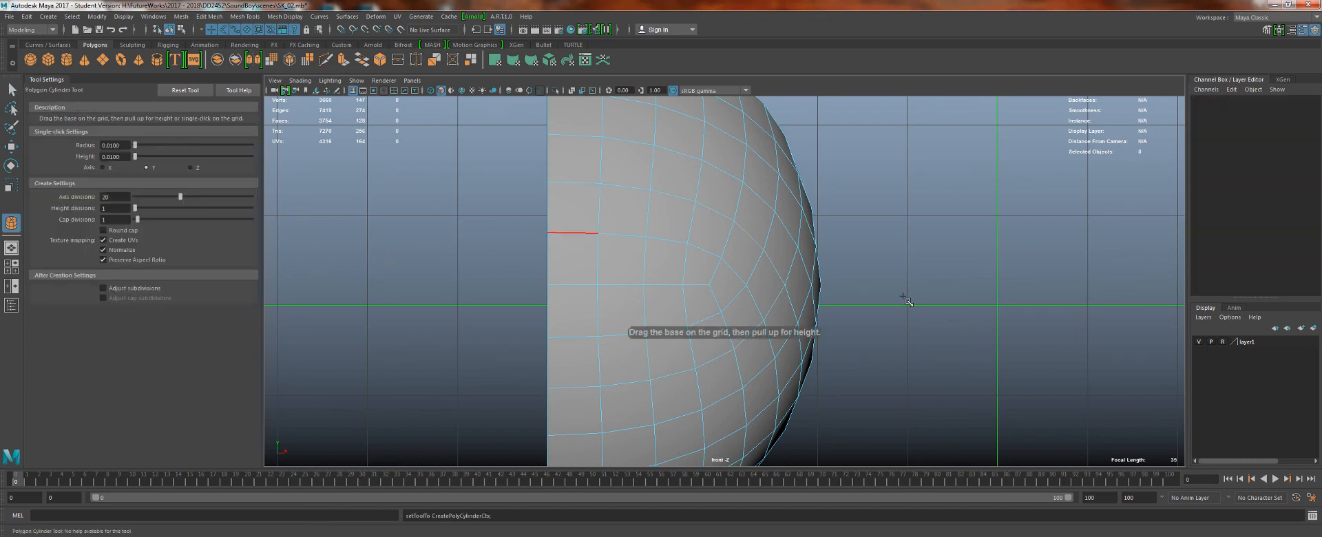
pyautogui.moveTo(903, 297); pyautogui.dragTo(948, 328)
pyautogui.scroll(-5, 1250, 206)
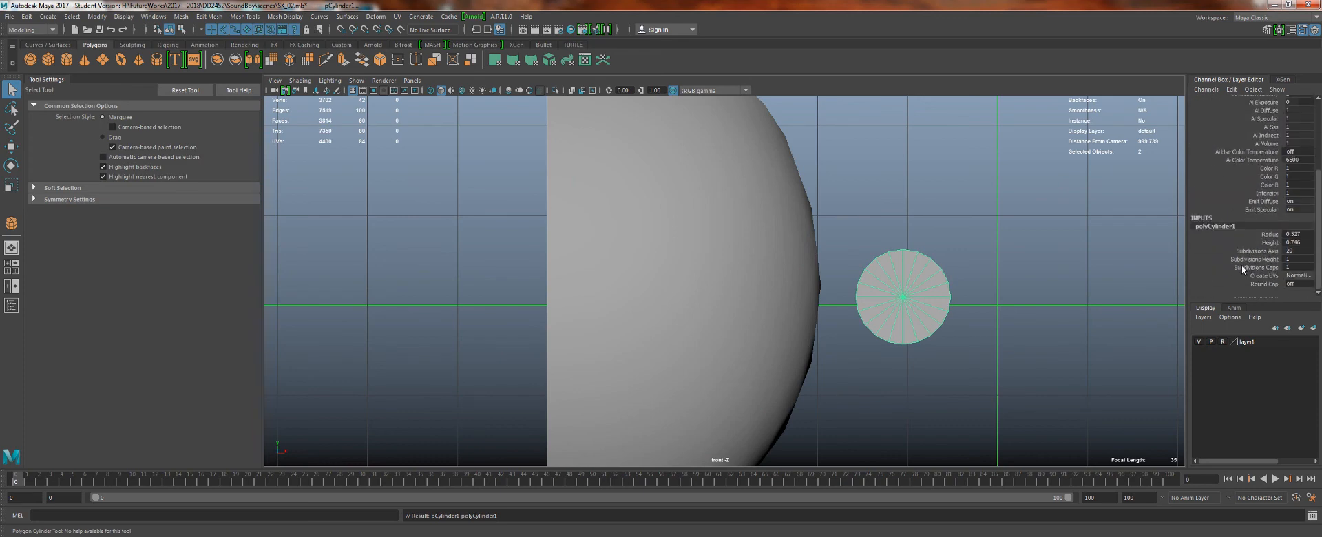
pyautogui.click(1257, 251)
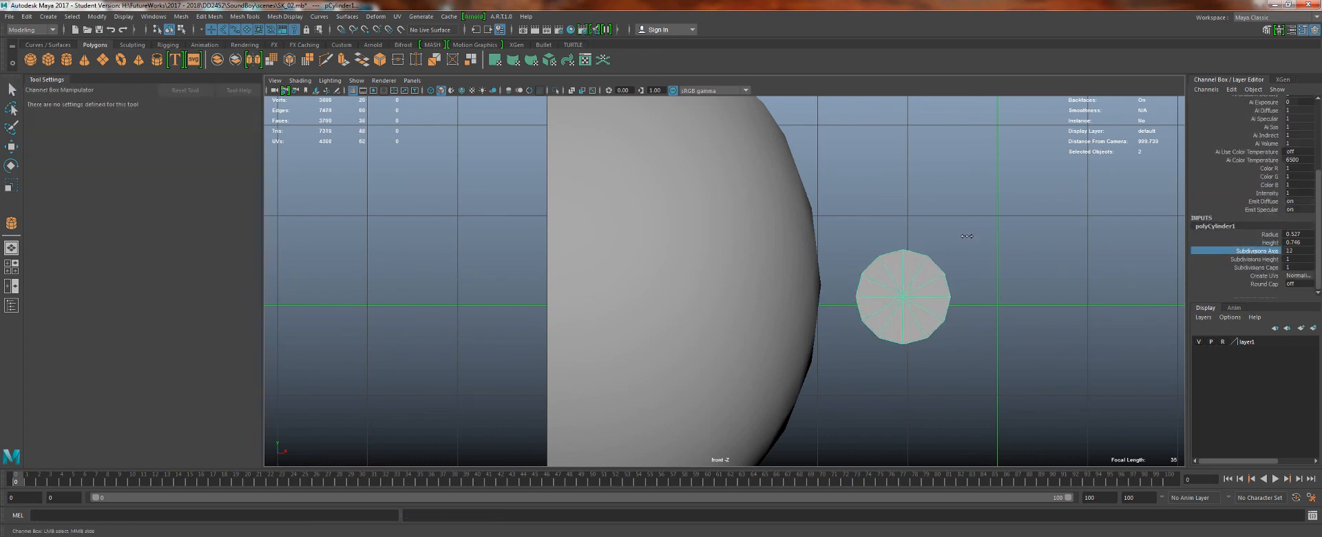
# - Show the wireframe on the shaded meshes and move the cylinder level with the half sphere's pole
pyautogui.press('w')
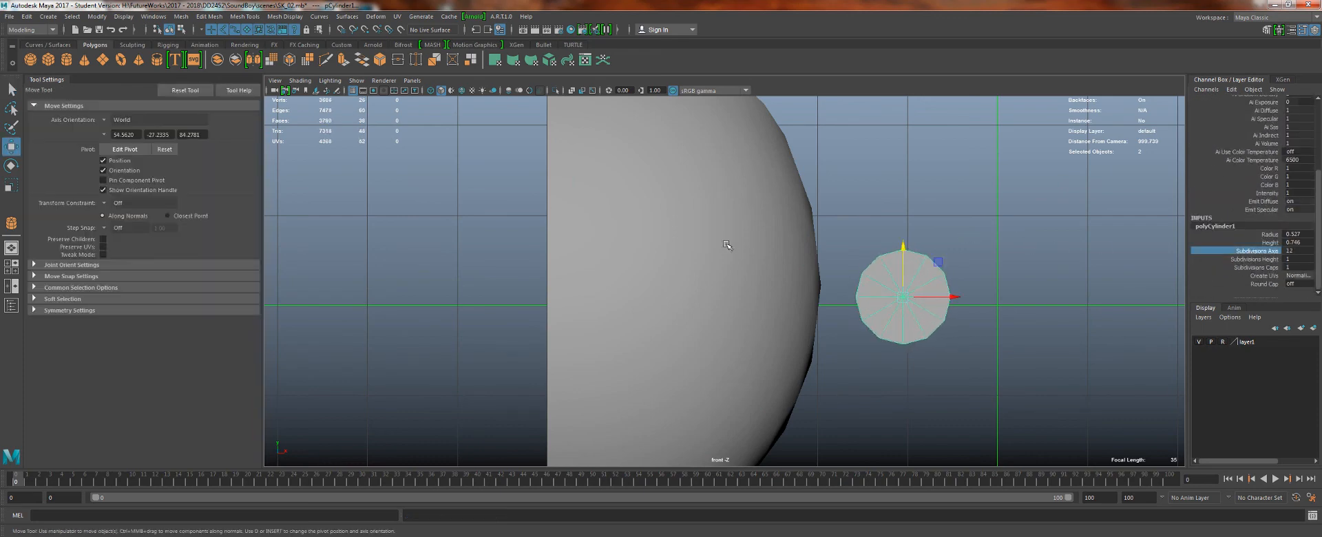
pyautogui.click(463, 91)
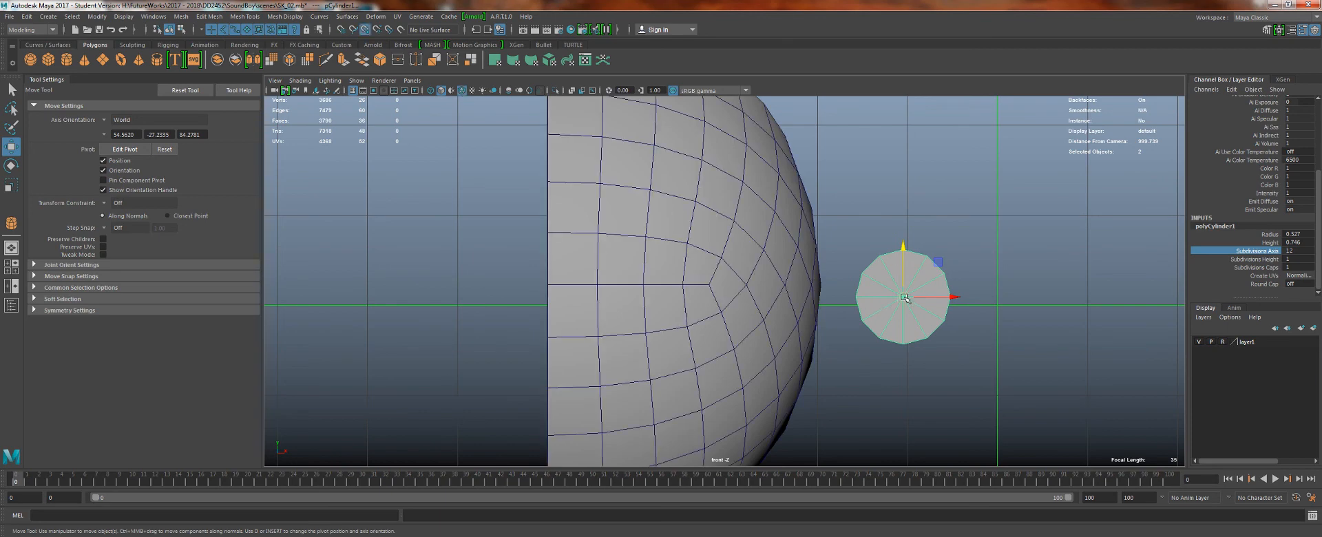
pyautogui.moveTo(905, 298); pyautogui.dragTo(925, 285)
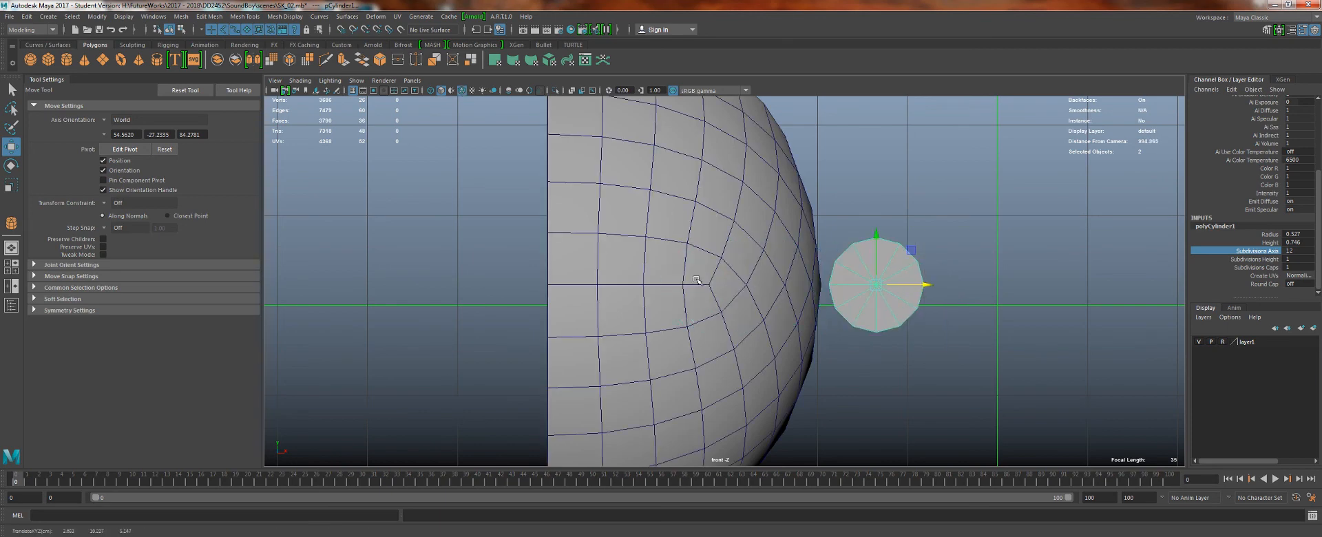
# - Pick out the half sphere's pole vertex, return to object selection and vertex-snap the cylinder over the pole in the front view
pyautogui.click(696, 279)
pyautogui.moveTo(706, 269); pyautogui.dragTo(703, 290, button='right')
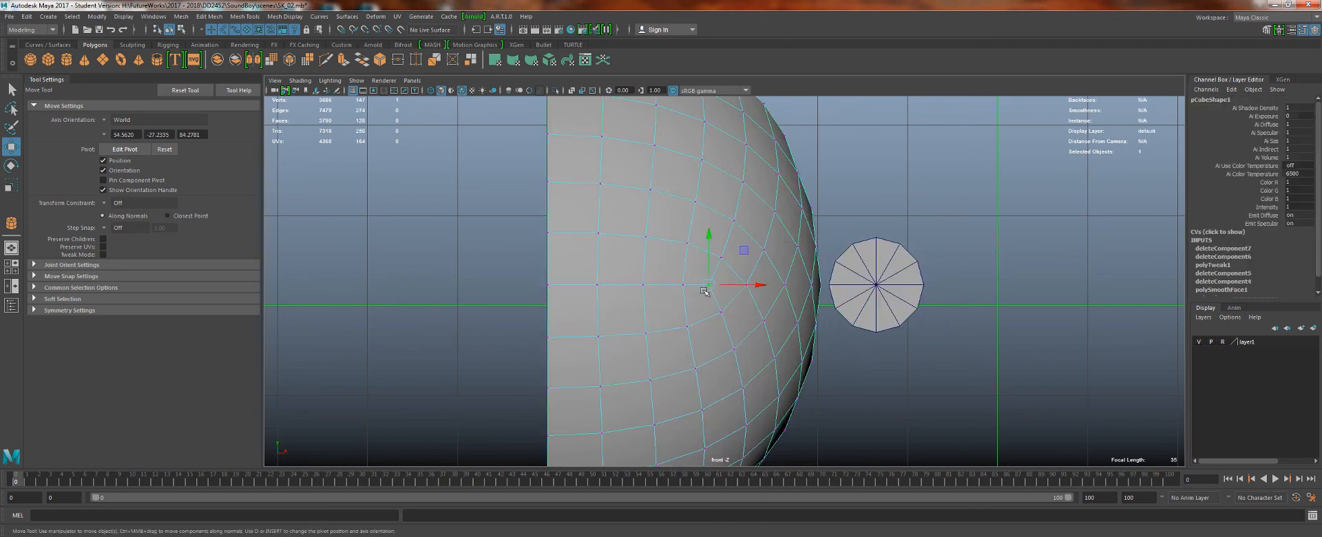
pyautogui.click(704, 289)
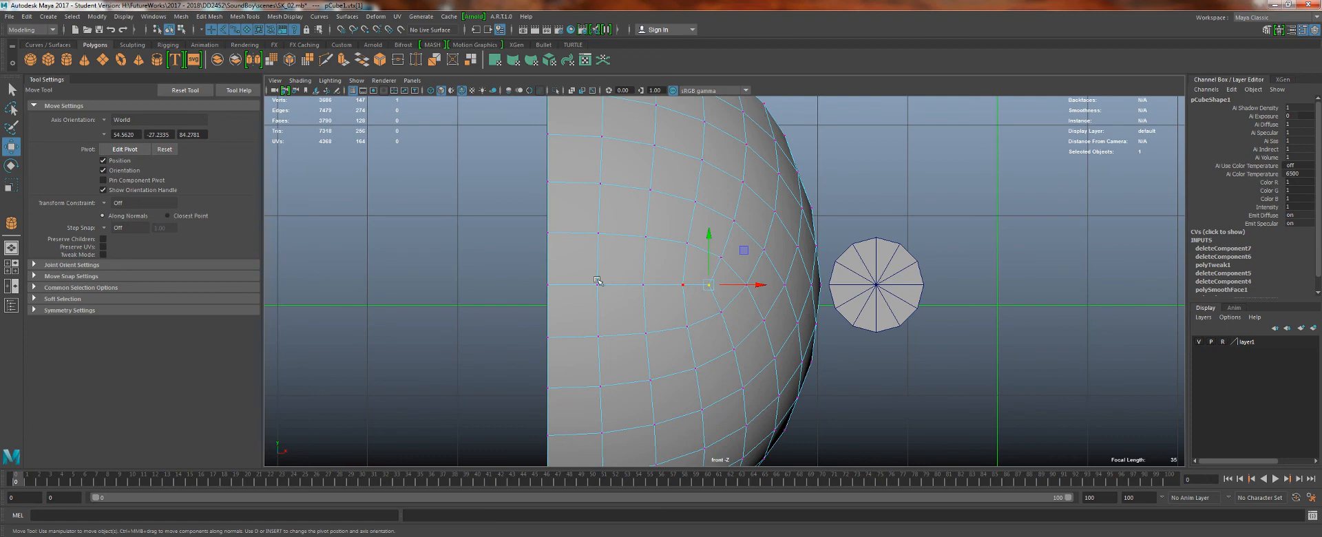
pyautogui.moveTo(709, 282); pyautogui.dragTo(665, 282, button='right')
pyautogui.moveTo(870, 262); pyautogui.dragTo(968, 230, button='right')
pyautogui.click(899, 274)
pyautogui.press('v')
pyautogui.moveTo(903, 283); pyautogui.dragTo(586, 286)
# - Position the cylinder in depth at Translate Z 2.255 so it pokes through the half sphere's front surface
pyautogui.press('space')
pyautogui.keyDown('alt'); pyautogui.moveTo(586, 286); pyautogui.dragTo(765, 301, button='middle'); pyautogui.keyUp('alt')
pyautogui.moveTo(513, 260); pyautogui.dragTo(713, 266)
pyautogui.press('r')
pyautogui.keyDown('alt'); pyautogui.moveTo(713, 267); pyautogui.dragTo(692, 322, button='right'); pyautogui.keyUp('alt')
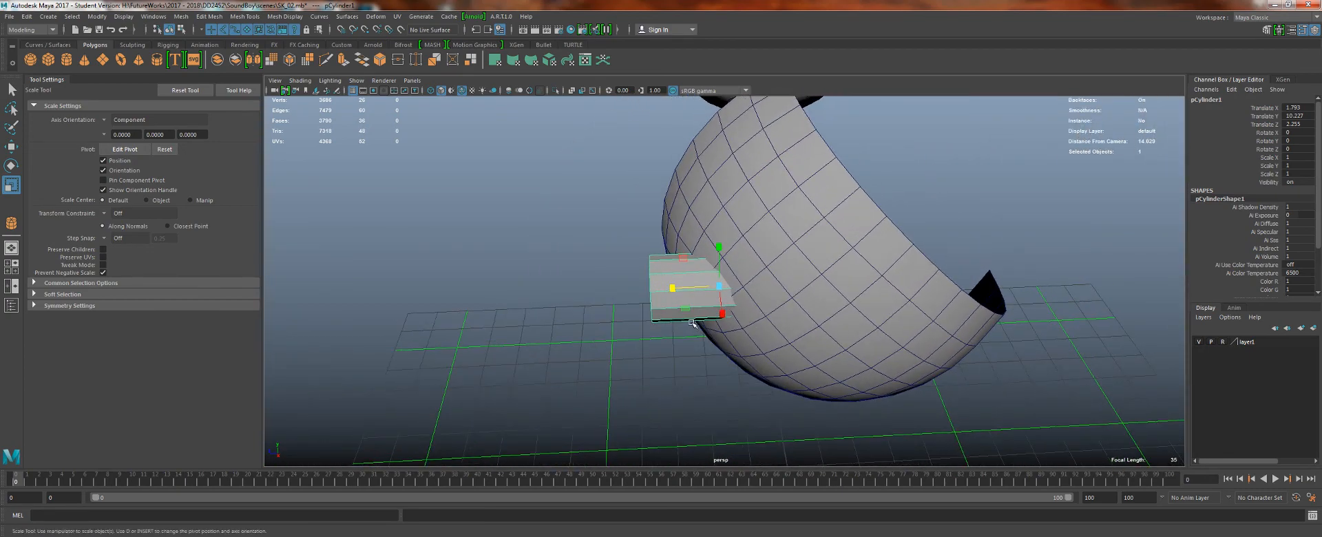
pyautogui.moveTo(675, 300)
pyautogui.keyDown('alt'); pyautogui.mouseDown()
pyautogui.moveTo(546, 292)
pyautogui.moveTo(684, 294)
pyautogui.moveTo(748, 275)
pyautogui.moveTo(678, 306)
pyautogui.mouseUp(); pyautogui.keyUp('alt')
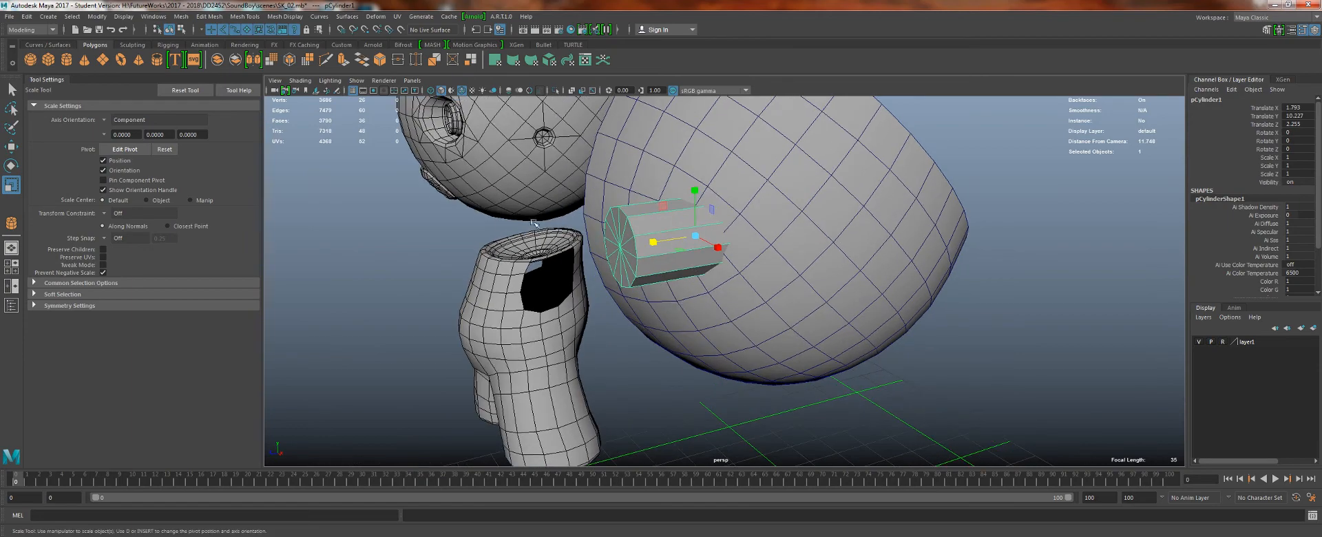
# - Examine the edge layout around the eye socket on the finished head
pyautogui.keyDown('alt'); pyautogui.moveTo(503, 226); pyautogui.dragTo(923, 269); pyautogui.keyUp('alt')
pyautogui.keyDown('alt'); pyautogui.moveTo(923, 269); pyautogui.dragTo(1016, 372, button='right'); pyautogui.keyUp('alt')
pyautogui.keyDown('alt'); pyautogui.moveTo(1016, 372); pyautogui.dragTo(1025, 431, button='middle'); pyautogui.keyUp('alt')
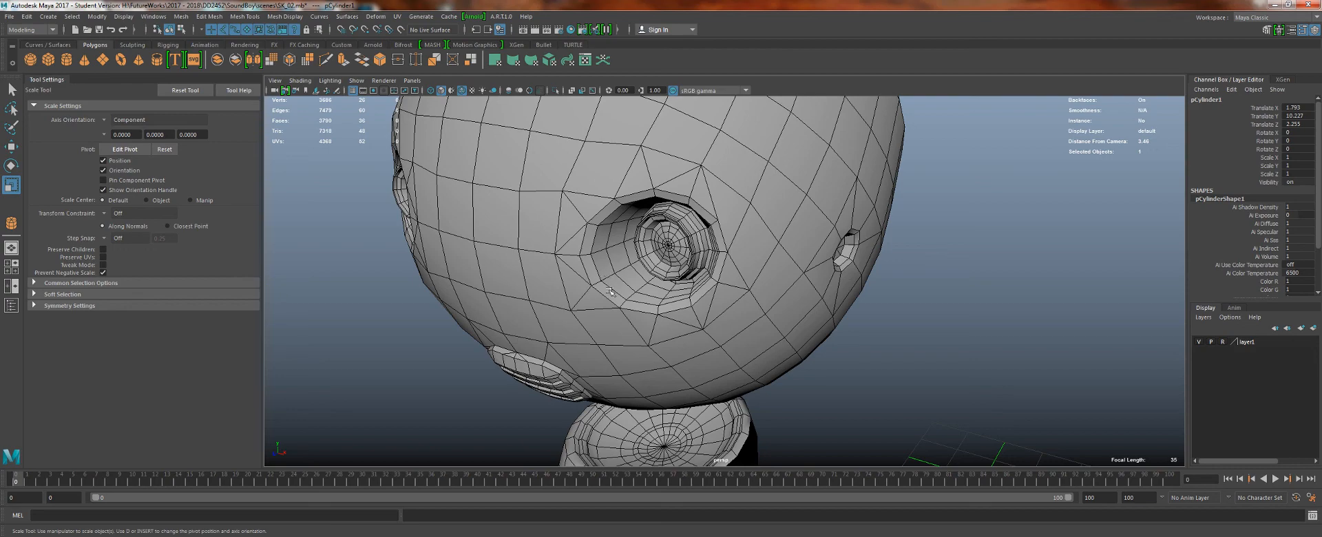
pyautogui.keyDown('alt'); pyautogui.moveTo(629, 287); pyautogui.dragTo(703, 348, button='right'); pyautogui.keyUp('alt')
pyautogui.keyDown('alt'); pyautogui.moveTo(689, 330); pyautogui.dragTo(764, 300); pyautogui.keyUp('alt')
pyautogui.keyDown('alt'); pyautogui.moveTo(555, 288); pyautogui.dragTo(673, 239, button='middle'); pyautogui.keyUp('alt')
pyautogui.keyDown('alt'); pyautogui.moveTo(806, 329); pyautogui.dragTo(688, 303, button='right'); pyautogui.keyUp('alt')
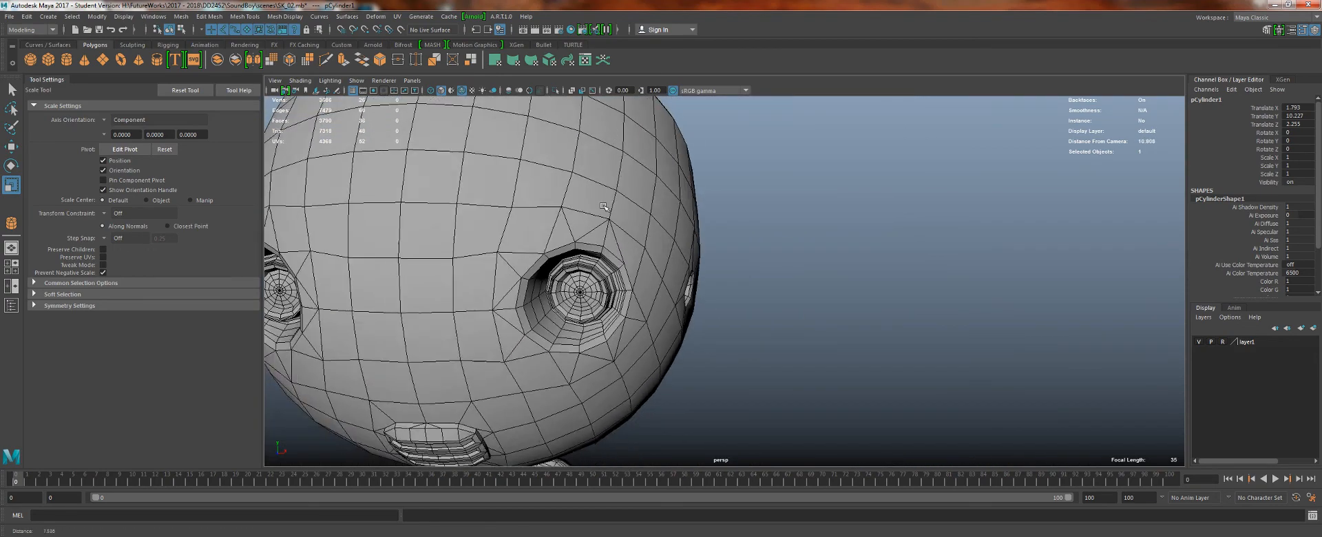
pyautogui.keyDown('alt'); pyautogui.moveTo(854, 303); pyautogui.dragTo(486, 283, button='middle'); pyautogui.keyUp('alt')
pyautogui.keyDown('alt'); pyautogui.moveTo(740, 277); pyautogui.dragTo(451, 292, button='middle'); pyautogui.keyUp('alt')
pyautogui.keyDown('alt'); pyautogui.moveTo(792, 270); pyautogui.dragTo(323, 349, button='middle'); pyautogui.keyUp('alt')
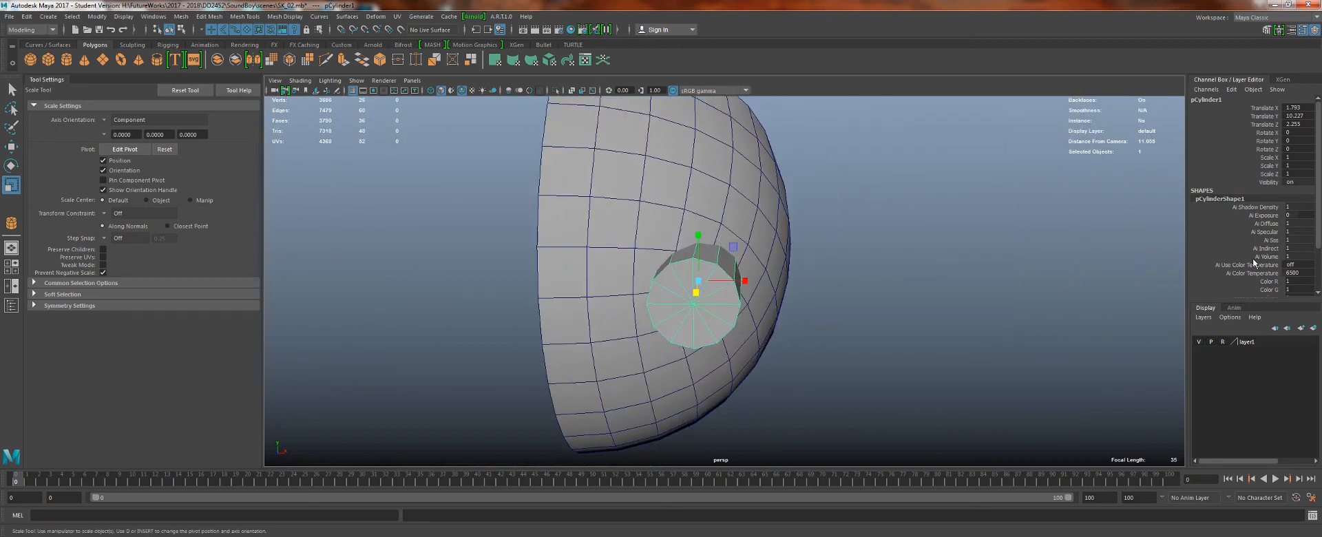
# - Compare the cylinder's size and placement on the half sphere with the finished head's eye socket
pyautogui.keyDown('alt'); pyautogui.moveTo(723, 290); pyautogui.dragTo(661, 284); pyautogui.keyUp('alt')
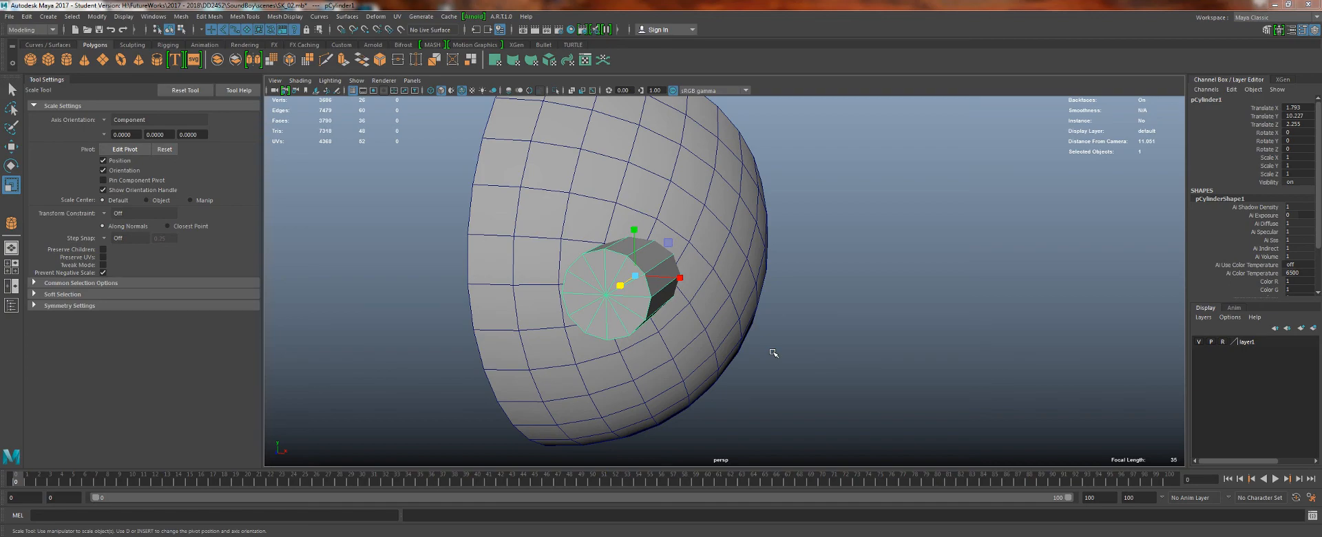
pyautogui.keyDown('alt'); pyautogui.moveTo(501, 407); pyautogui.dragTo(428, 227, button='right'); pyautogui.keyUp('alt')
pyautogui.keyDown('alt'); pyautogui.moveTo(429, 228); pyautogui.dragTo(526, 255); pyautogui.keyUp('alt')
pyautogui.keyDown('alt'); pyautogui.moveTo(526, 255); pyautogui.dragTo(825, 460, button='right'); pyautogui.keyUp('alt')
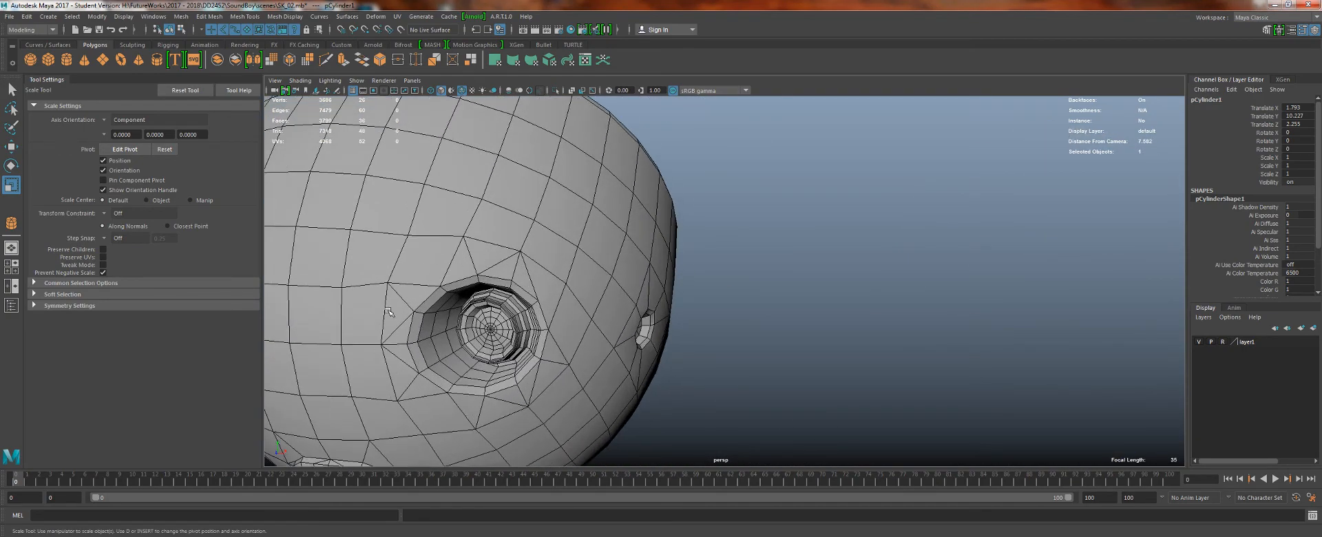
pyautogui.keyDown('alt'); pyautogui.moveTo(818, 338); pyautogui.dragTo(818, 272, button='right'); pyautogui.keyUp('alt')
pyautogui.keyDown('alt'); pyautogui.moveTo(818, 271); pyautogui.dragTo(870, 270); pyautogui.keyUp('alt')
pyautogui.keyDown('alt'); pyautogui.moveTo(869, 270); pyautogui.dragTo(678, 256, button='middle'); pyautogui.keyUp('alt')
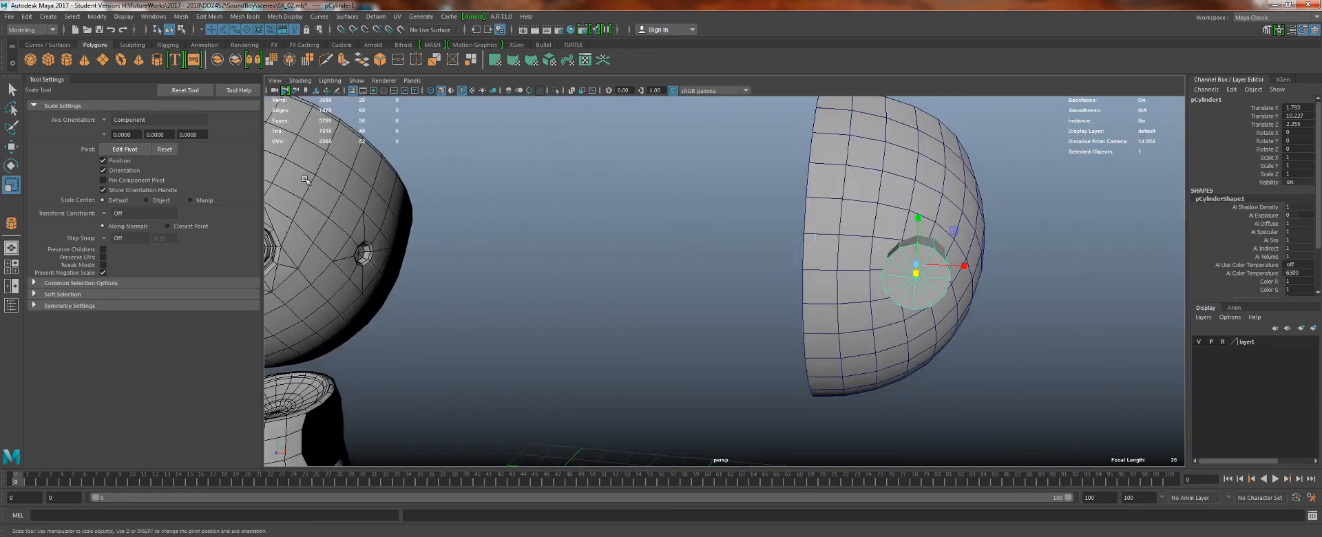
pyautogui.keyDown('alt'); pyautogui.moveTo(678, 256); pyautogui.dragTo(788, 292, button='right'); pyautogui.keyUp('alt')
pyautogui.keyDown('alt'); pyautogui.moveTo(788, 292); pyautogui.dragTo(657, 303); pyautogui.keyUp('alt')
pyautogui.keyDown('alt'); pyautogui.moveTo(658, 303); pyautogui.dragTo(696, 319, button='middle'); pyautogui.keyUp('alt')
pyautogui.keyDown('alt'); pyautogui.moveTo(696, 319); pyautogui.dragTo(534, 237, button='right'); pyautogui.keyUp('alt')
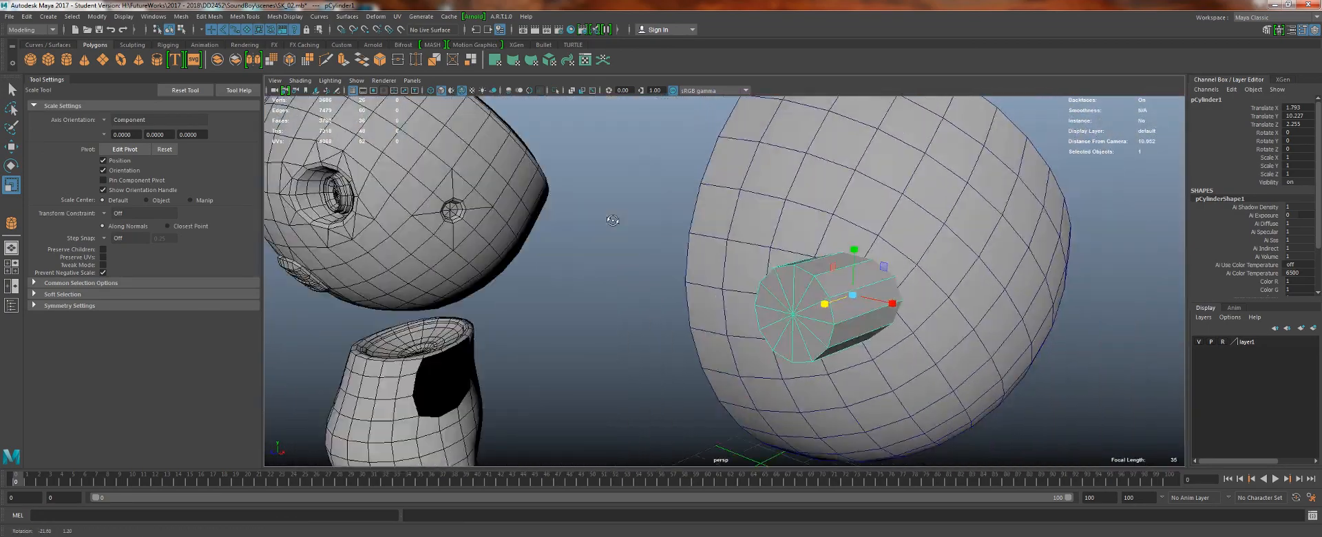
# - Scale the eye socket cylinder uniformly to 1.05
pyautogui.keyDown('alt'); pyautogui.moveTo(534, 237); pyautogui.dragTo(643, 215); pyautogui.keyUp('alt')
pyautogui.keyDown('alt'); pyautogui.moveTo(725, 254); pyautogui.dragTo(665, 257); pyautogui.keyUp('alt')
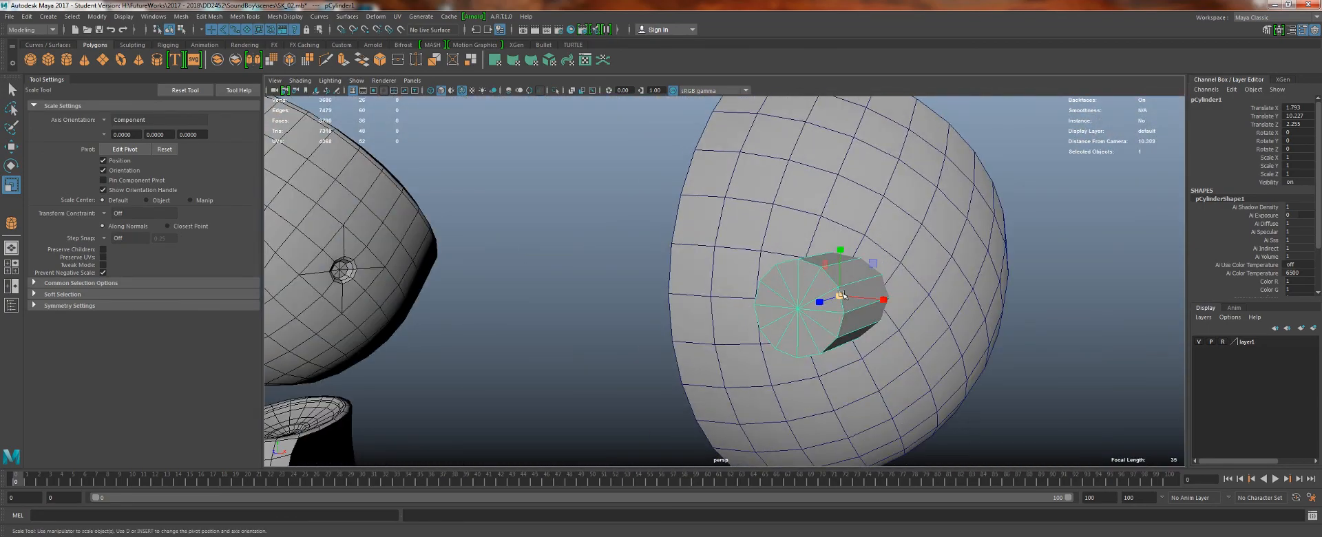
pyautogui.moveTo(842, 299); pyautogui.dragTo(822, 302)
pyautogui.keyDown('alt'); pyautogui.moveTo(823, 302); pyautogui.dragTo(655, 297, button='middle'); pyautogui.keyUp('alt')
pyautogui.keyDown('alt'); pyautogui.moveTo(654, 298); pyautogui.dragTo(704, 318, button='right'); pyautogui.keyUp('alt')
pyautogui.moveTo(704, 318)
pyautogui.keyDown('alt'); pyautogui.mouseDown()
pyautogui.moveTo(576, 314)
pyautogui.moveTo(696, 336)
pyautogui.mouseUp(); pyautogui.keyUp('alt')
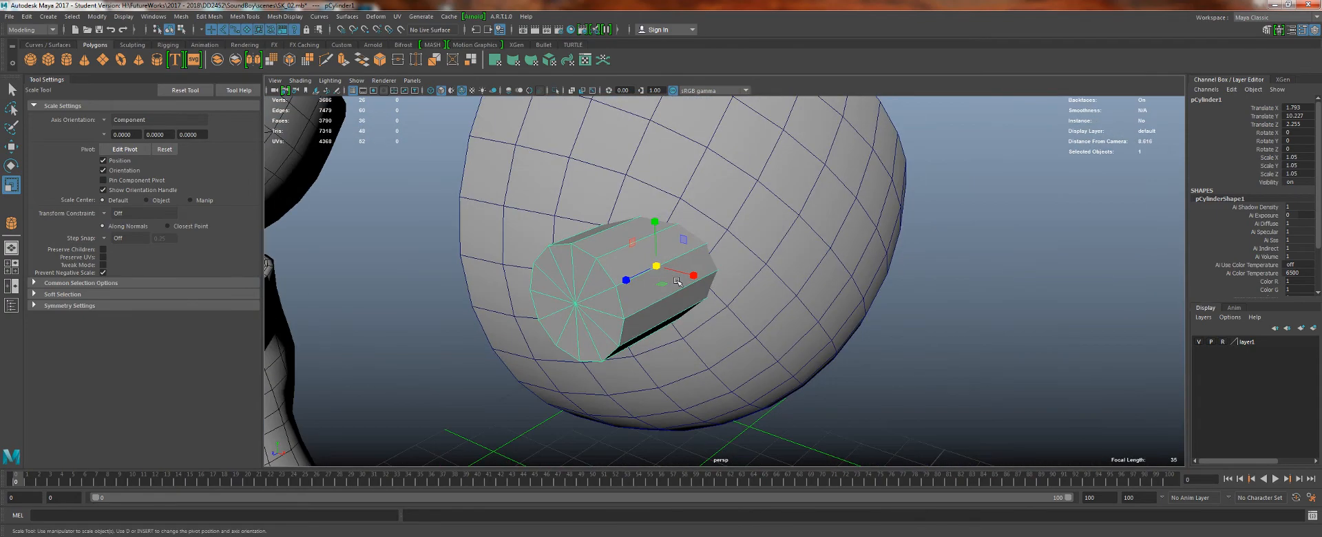
# - Inspect the finished head's eye socket from the side, checking how its rim follows the head's curvature
pyautogui.keyDown('alt'); pyautogui.moveTo(627, 266); pyautogui.dragTo(767, 269, button='middle'); pyautogui.keyUp('alt')
pyautogui.keyDown('alt'); pyautogui.moveTo(767, 269); pyautogui.dragTo(730, 270); pyautogui.keyUp('alt')
pyautogui.keyDown('alt'); pyautogui.moveTo(730, 270); pyautogui.dragTo(903, 288, button='middle'); pyautogui.keyUp('alt')
pyautogui.keyDown('alt'); pyautogui.moveTo(902, 288); pyautogui.dragTo(779, 241, button='right'); pyautogui.keyUp('alt')
pyautogui.keyDown('alt'); pyautogui.moveTo(661, 152); pyautogui.dragTo(777, 237, button='middle'); pyautogui.keyUp('alt')
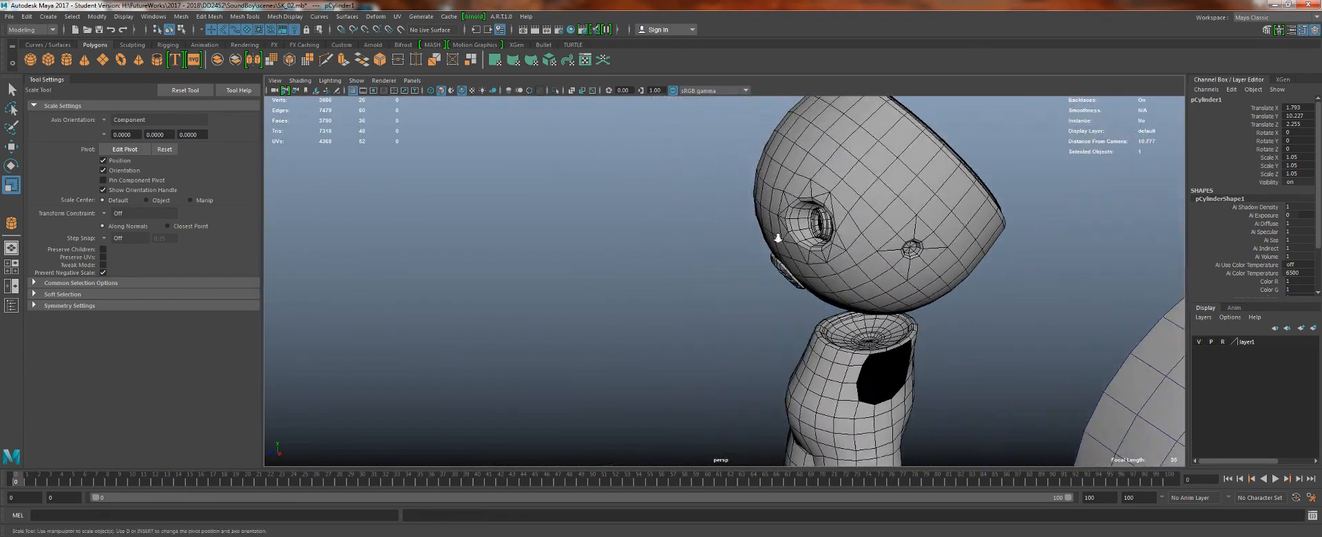
pyautogui.keyDown('alt'); pyautogui.moveTo(777, 236); pyautogui.dragTo(888, 199, button='right'); pyautogui.keyUp('alt')
pyautogui.keyDown('alt'); pyautogui.moveTo(888, 193); pyautogui.dragTo(542, 266, button='middle'); pyautogui.keyUp('alt')
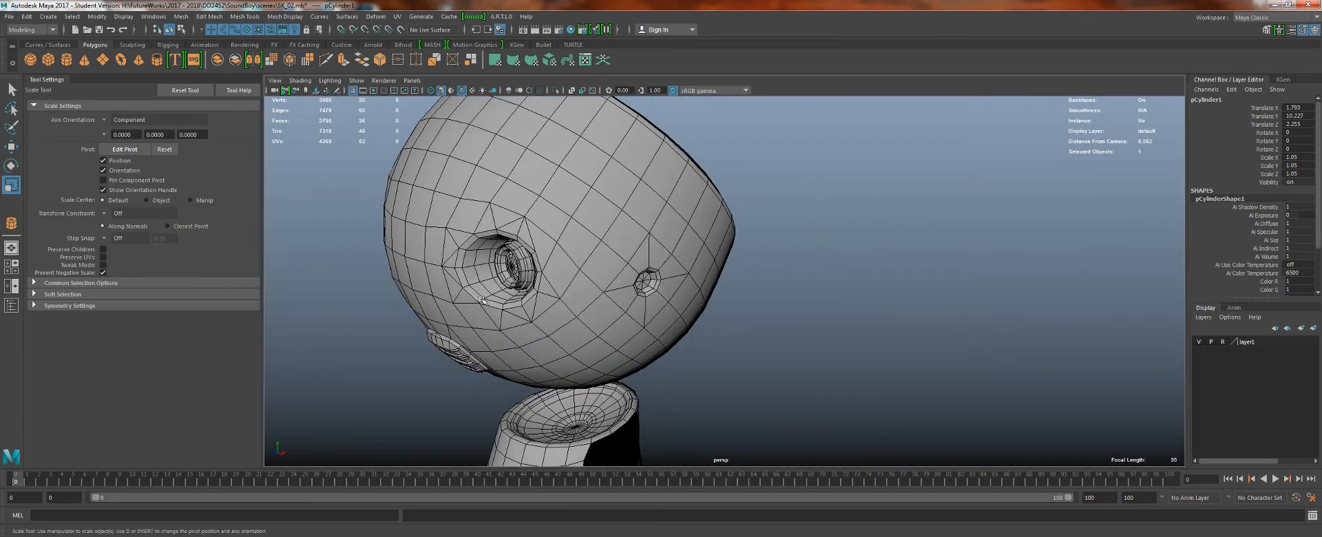
pyautogui.keyDown('alt'); pyautogui.moveTo(713, 330); pyautogui.dragTo(336, 219, button='middle'); pyautogui.keyUp('alt')
pyautogui.keyDown('alt'); pyautogui.moveTo(692, 227); pyautogui.dragTo(537, 142, button='middle'); pyautogui.keyUp('alt')
pyautogui.keyDown('alt'); pyautogui.moveTo(741, 292); pyautogui.dragTo(821, 349, button='right'); pyautogui.keyUp('alt')
pyautogui.keyDown('alt'); pyautogui.moveTo(782, 301); pyautogui.dragTo(746, 350); pyautogui.keyUp('alt')
pyautogui.keyDown('alt'); pyautogui.moveTo(746, 350); pyautogui.dragTo(661, 289, button='right'); pyautogui.keyUp('alt')
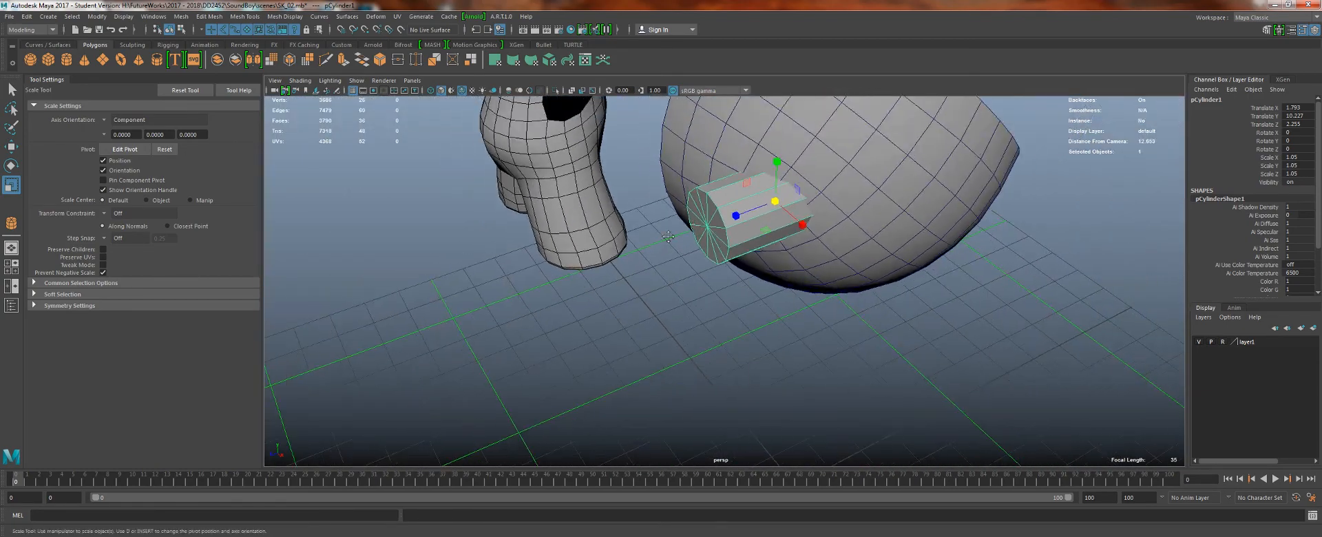
# - Duplicate the cylinder and move the copy behind the half sphere to Translate Z -4.205
pyautogui.keyDown('alt'); pyautogui.moveTo(661, 289); pyautogui.dragTo(561, 345, button='middle'); pyautogui.keyUp('alt')
pyautogui.press('f')
pyautogui.keyDown('alt'); pyautogui.moveTo(634, 241); pyautogui.dragTo(544, 192, button='right'); pyautogui.keyUp('alt')
pyautogui.keyDown('alt'); pyautogui.moveTo(685, 152); pyautogui.dragTo(653, 240); pyautogui.keyUp('alt')
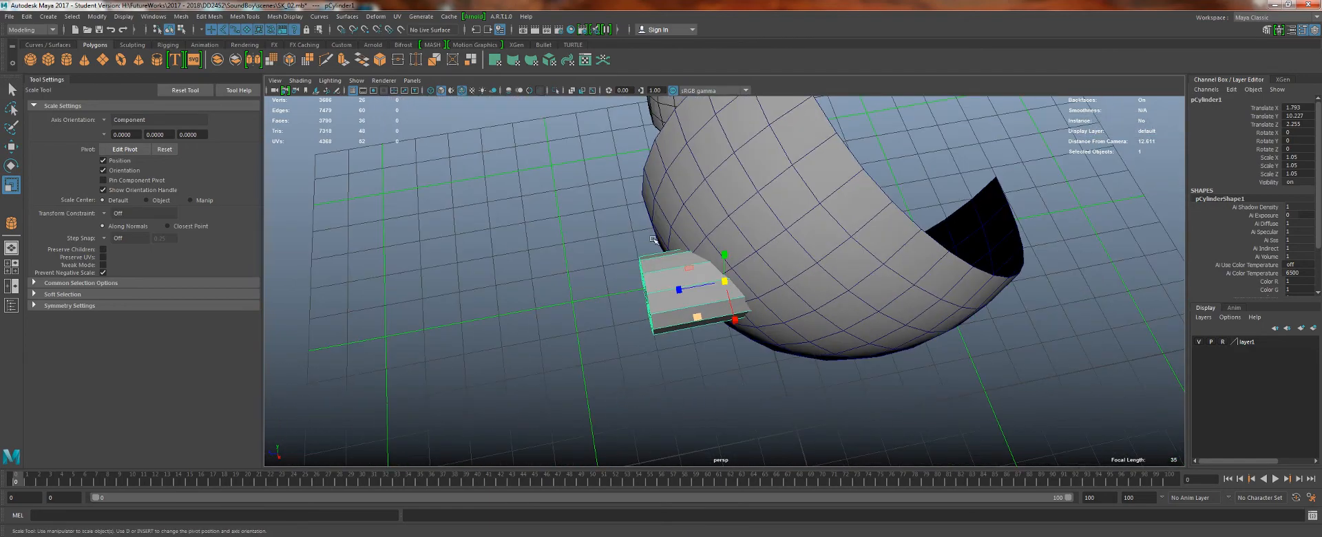
pyautogui.hotkey('ctrl', 'd')
pyautogui.press('w')
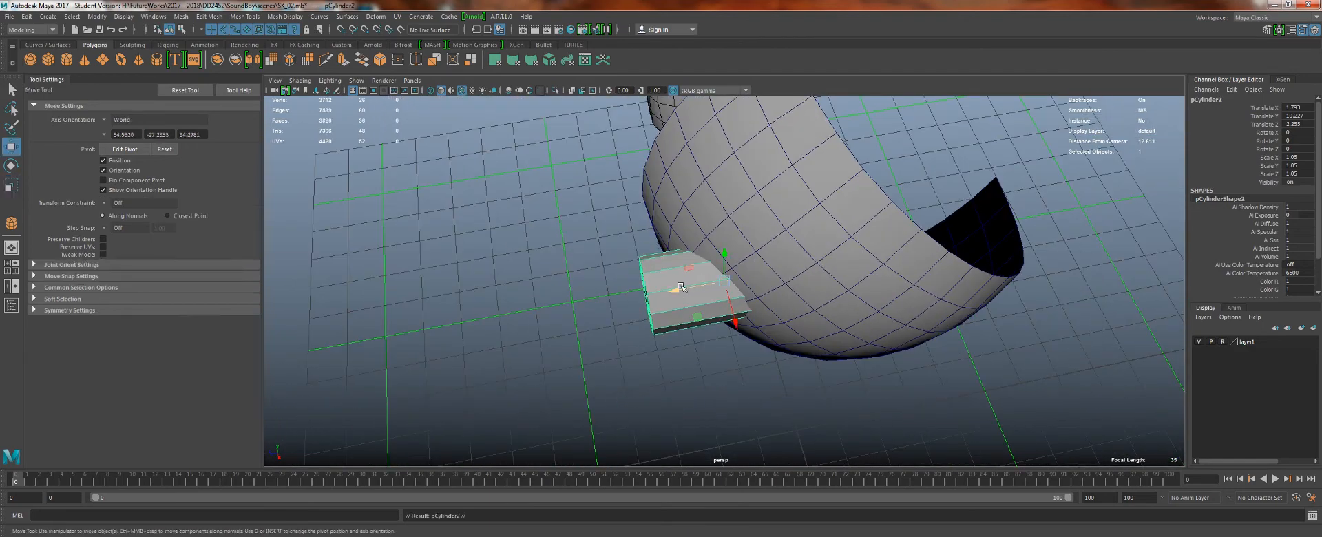
pyautogui.moveTo(681, 290); pyautogui.dragTo(944, 162)
pyautogui.keyDown('alt'); pyautogui.moveTo(930, 166); pyautogui.dragTo(898, 213, button='middle'); pyautogui.keyUp('alt')
pyautogui.keyDown('alt'); pyautogui.moveTo(899, 213); pyautogui.dragTo(844, 221); pyautogui.keyUp('alt')
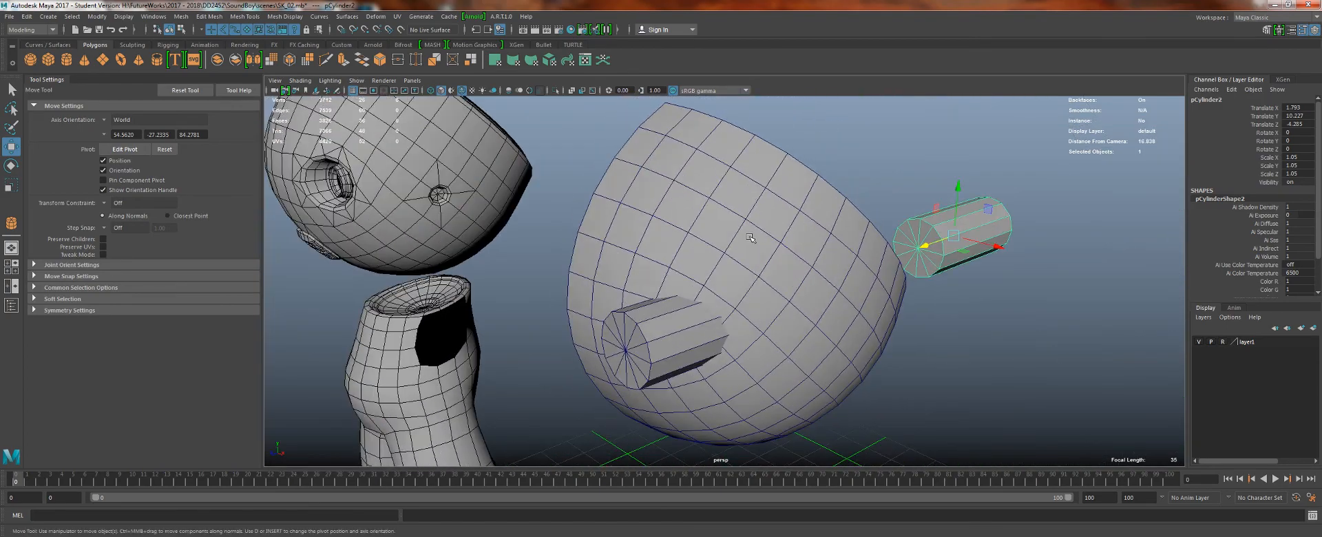
# - Select the original cylinder at the front of the half sphere and switch to the top view
pyautogui.keyDown('alt'); pyautogui.moveTo(623, 294); pyautogui.dragTo(703, 357); pyautogui.keyUp('alt')
pyautogui.keyDown('alt'); pyautogui.moveTo(702, 357); pyautogui.dragTo(748, 379, button='right'); pyautogui.keyUp('alt')
pyautogui.click(730, 392)
pyautogui.keyDown('alt'); pyautogui.moveTo(761, 402); pyautogui.dragTo(631, 348); pyautogui.keyUp('alt')
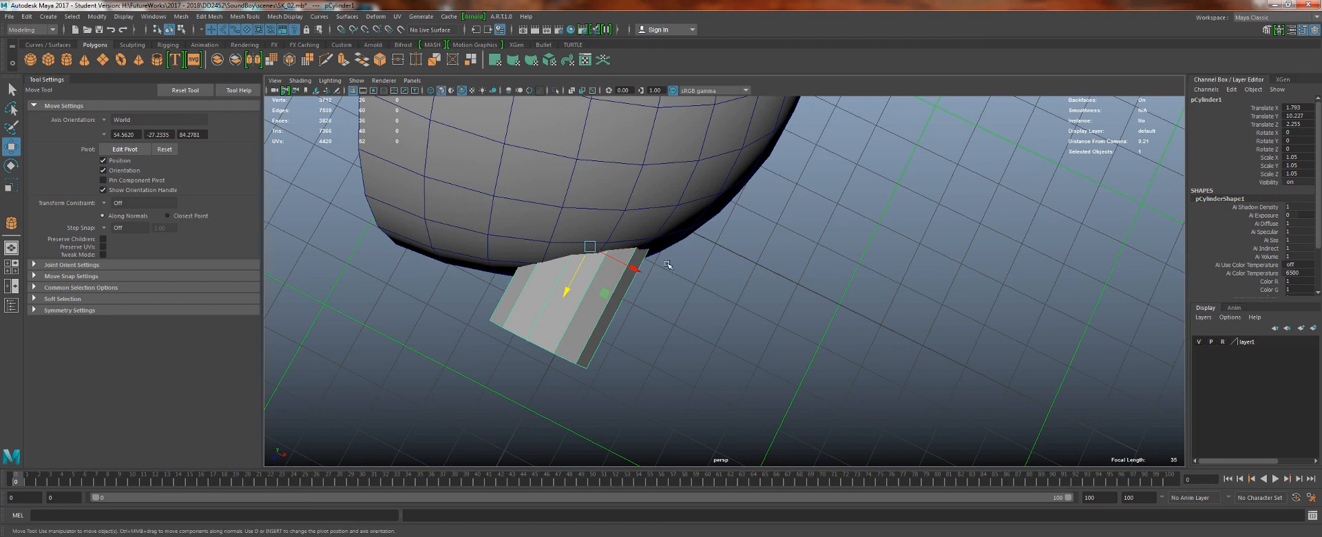
pyautogui.press('space')
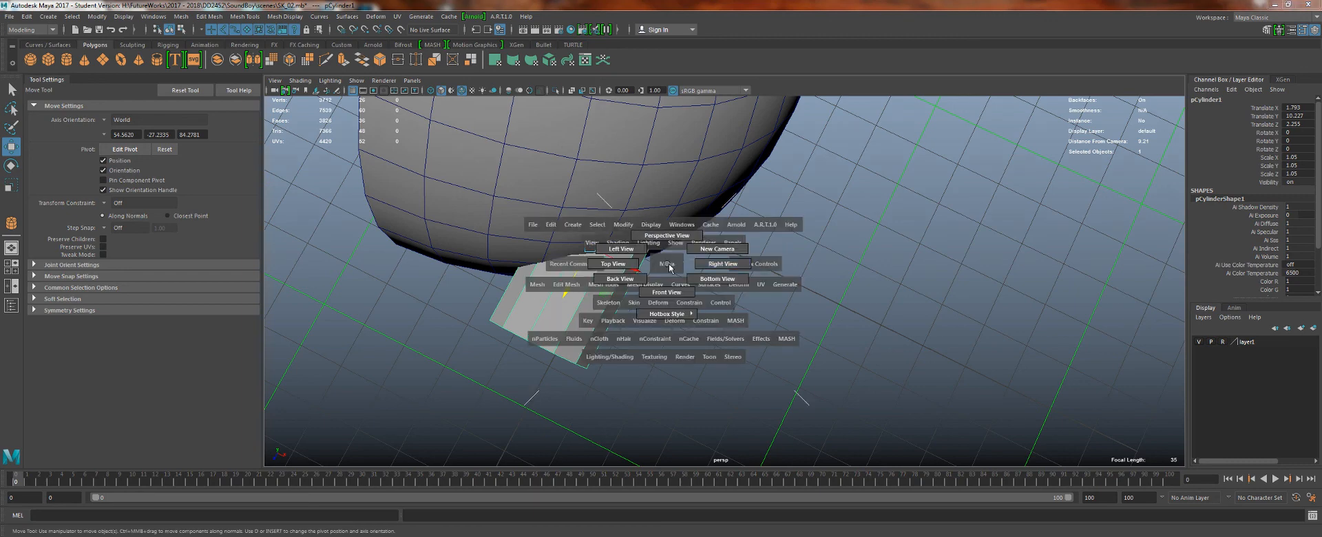
pyautogui.keyDown('alt'); pyautogui.moveTo(668, 267); pyautogui.dragTo(708, 281); pyautogui.keyUp('alt')
pyautogui.press('space')
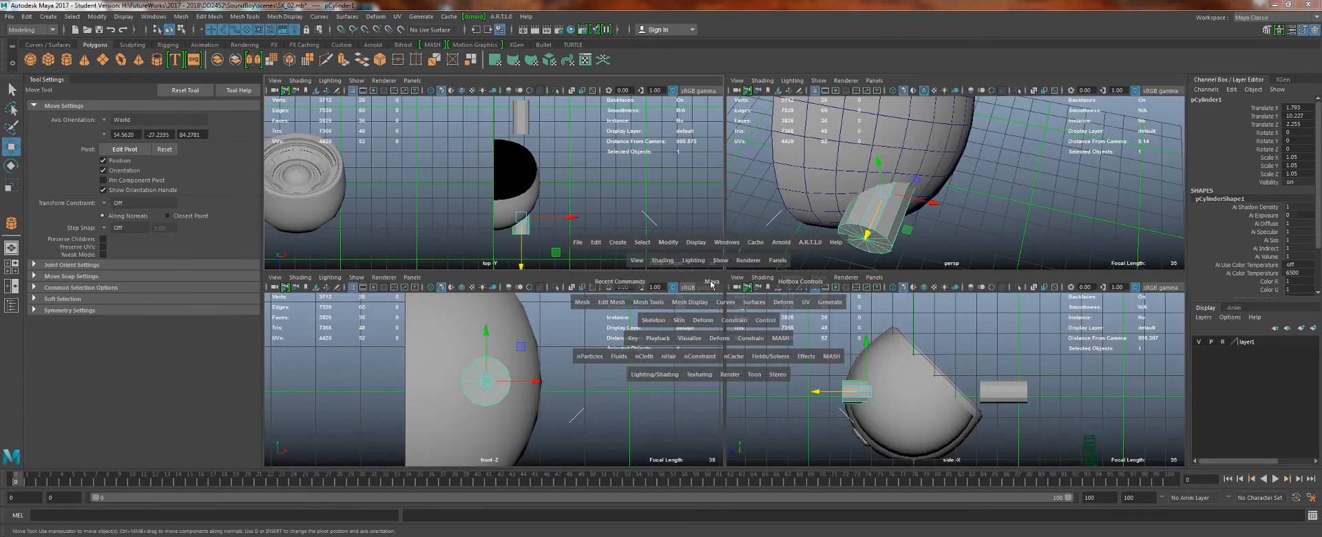
pyautogui.press('space')
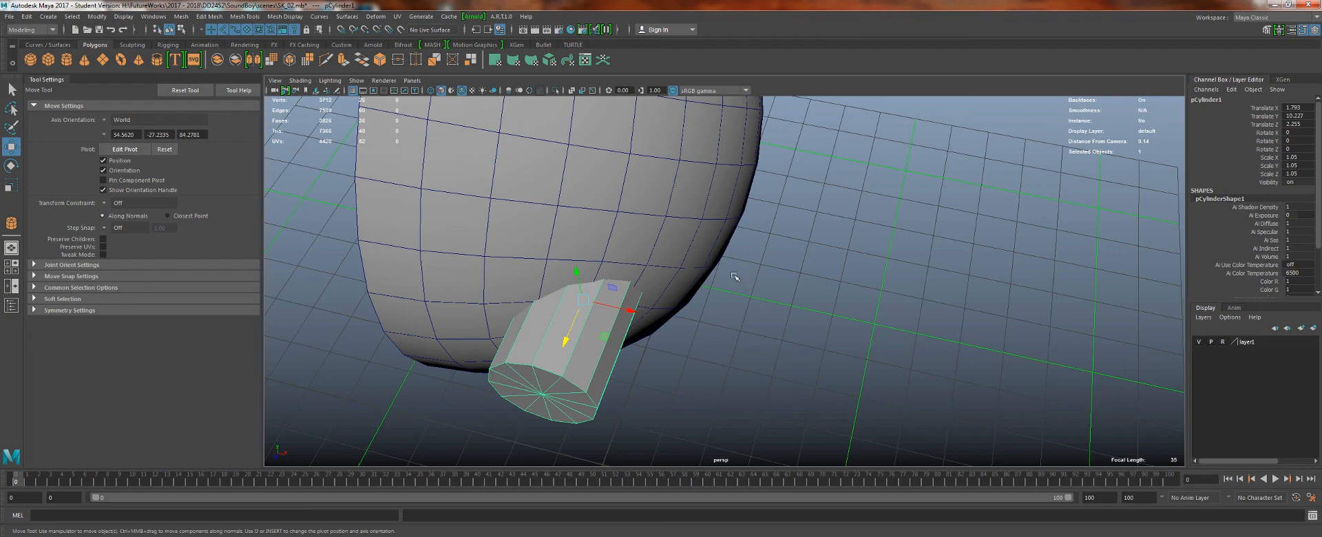
pyautogui.keyDown('alt'); pyautogui.moveTo(769, 300); pyautogui.dragTo(732, 325); pyautogui.keyUp('alt')
pyautogui.press('space')
# - Frame the cylinder against the half sphere's curved front and activate the Multi-Cut tool
pyautogui.keyDown('alt'); pyautogui.moveTo(770, 338); pyautogui.dragTo(794, 348, button='right'); pyautogui.keyUp('alt')
pyautogui.keyDown('alt'); pyautogui.moveTo(796, 350); pyautogui.dragTo(613, 166, button='middle'); pyautogui.keyUp('alt')
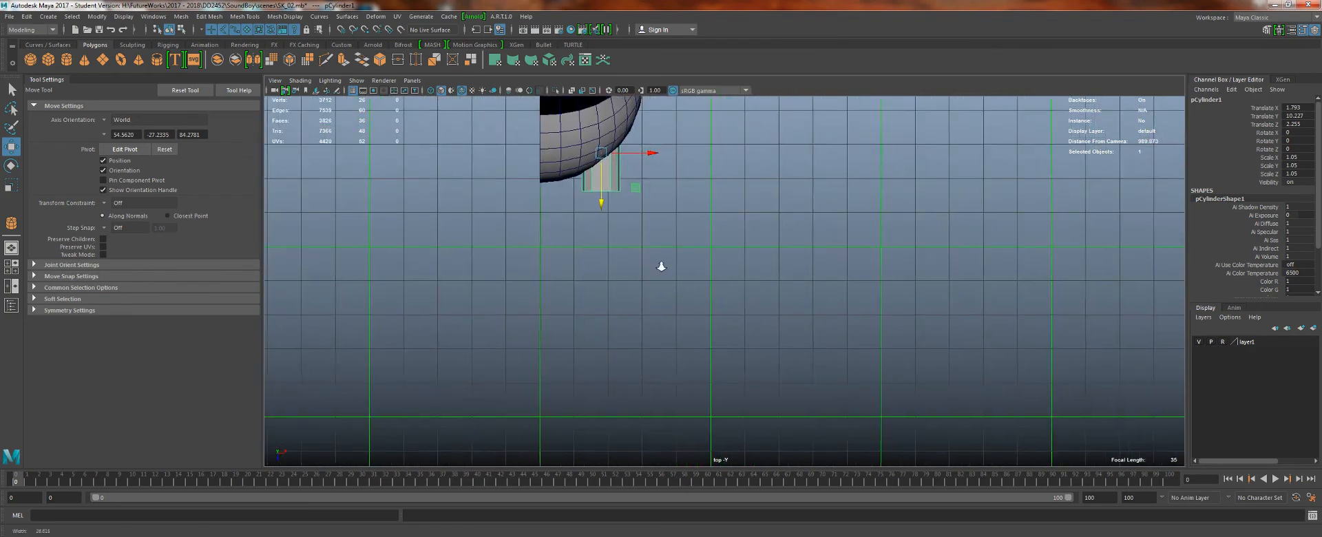
pyautogui.keyDown('alt'); pyautogui.moveTo(660, 262); pyautogui.dragTo(682, 378, button='right'); pyautogui.keyUp('alt')
pyautogui.keyDown('alt'); pyautogui.moveTo(513, 121); pyautogui.dragTo(821, 419, button='middle'); pyautogui.keyUp('alt')
pyautogui.keyDown('alt'); pyautogui.moveTo(744, 367); pyautogui.dragTo(760, 394, button='right'); pyautogui.keyUp('alt')
pyautogui.keyDown('alt'); pyautogui.moveTo(739, 329); pyautogui.dragTo(746, 387, button='middle'); pyautogui.keyUp('alt')
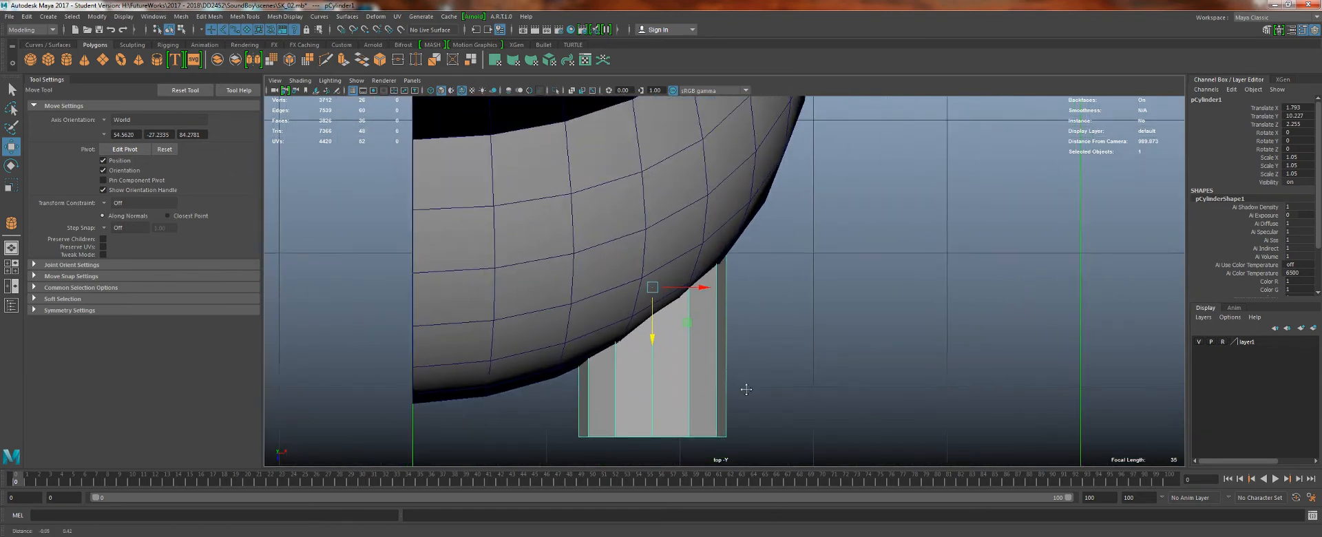
pyautogui.click(327, 59)
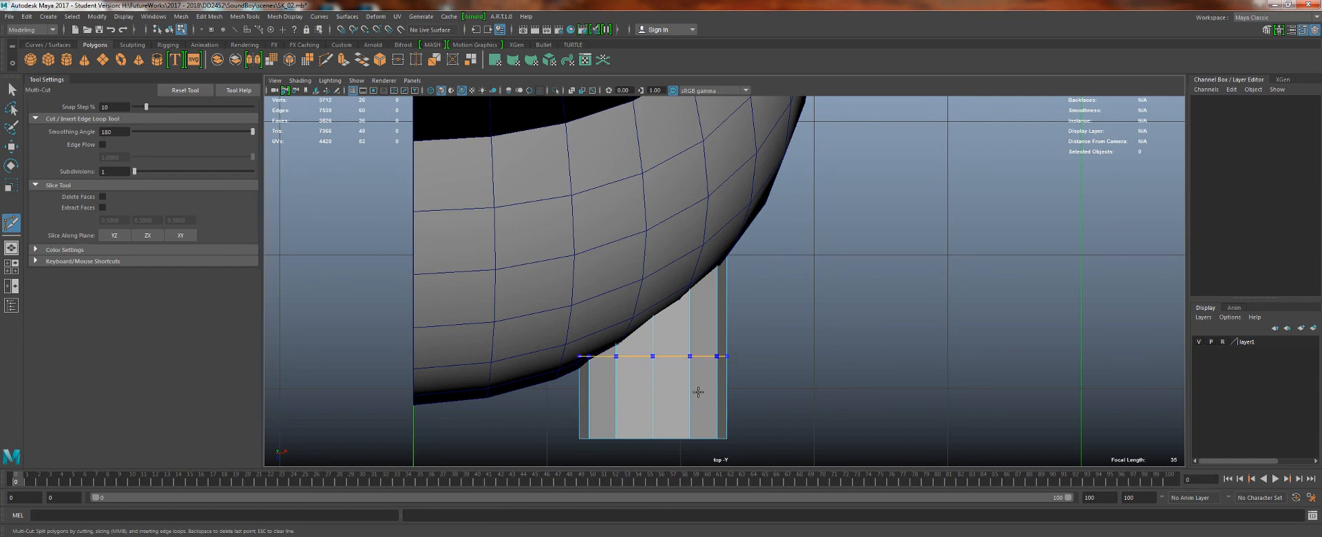
pyautogui.click(653, 382)
pyautogui.click(690, 358)
pyautogui.click(690, 398)
pyautogui.click(704, 413)
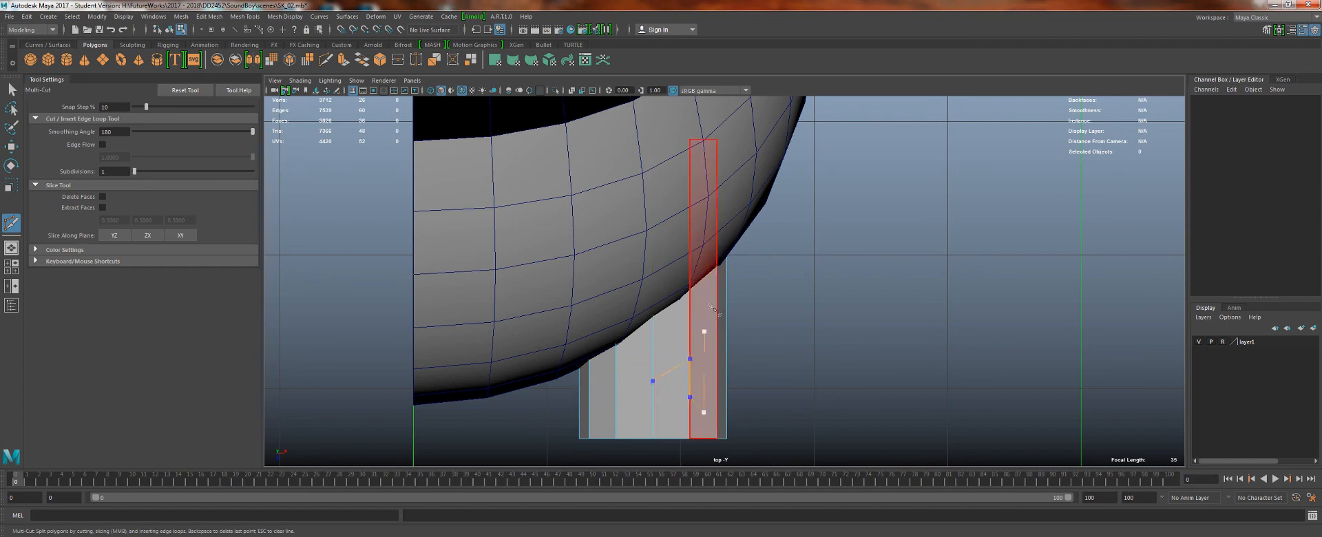
pyautogui.hotkey('ctrl', 'z')
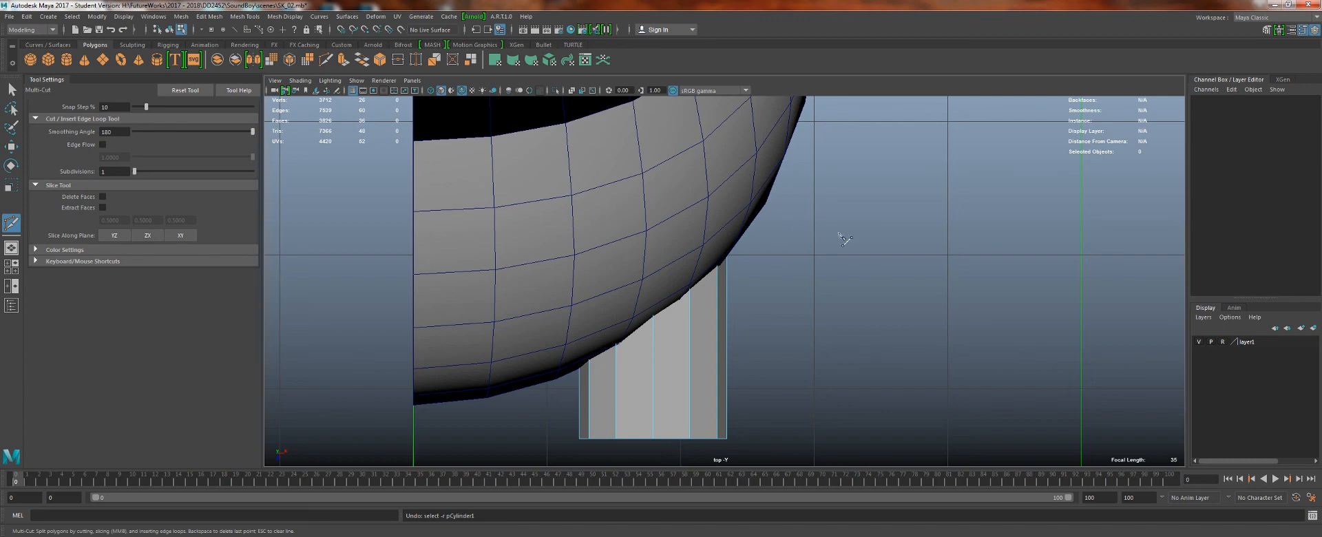
# - Slice the cylinder diagonally in the top view, roughly parallel to the half sphere's curved front
pyautogui.moveTo(769, 226); pyautogui.dragTo(551, 421)
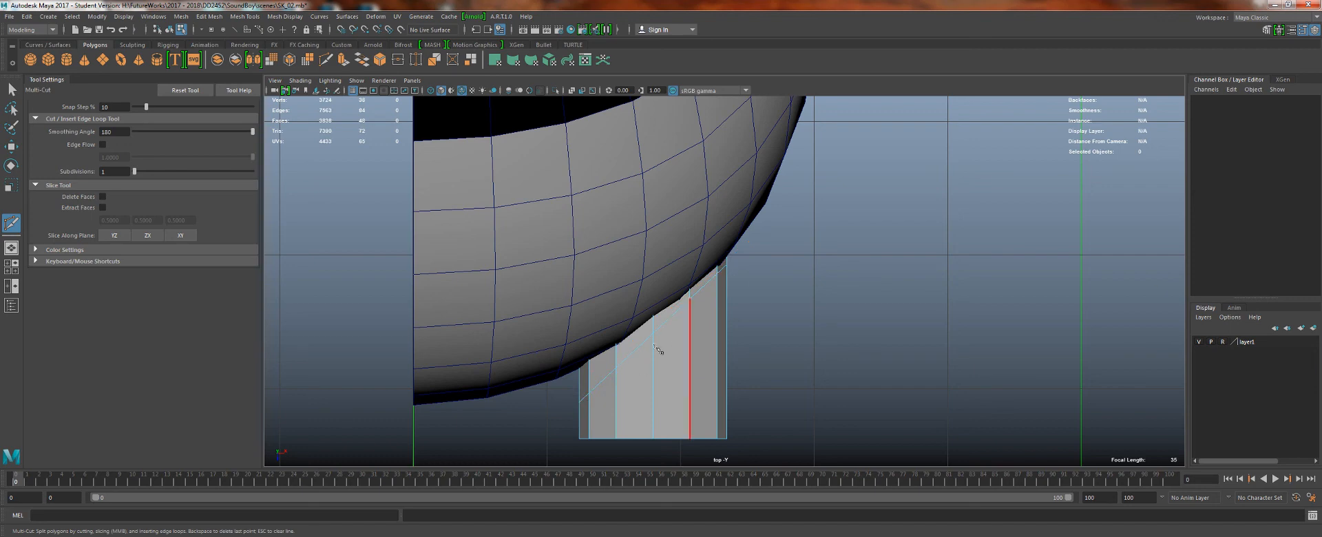
# - Undo the last Multi-Cut edit and return the cylinder to object selection in the perspective view
pyautogui.hotkey('ctrl', 'z')
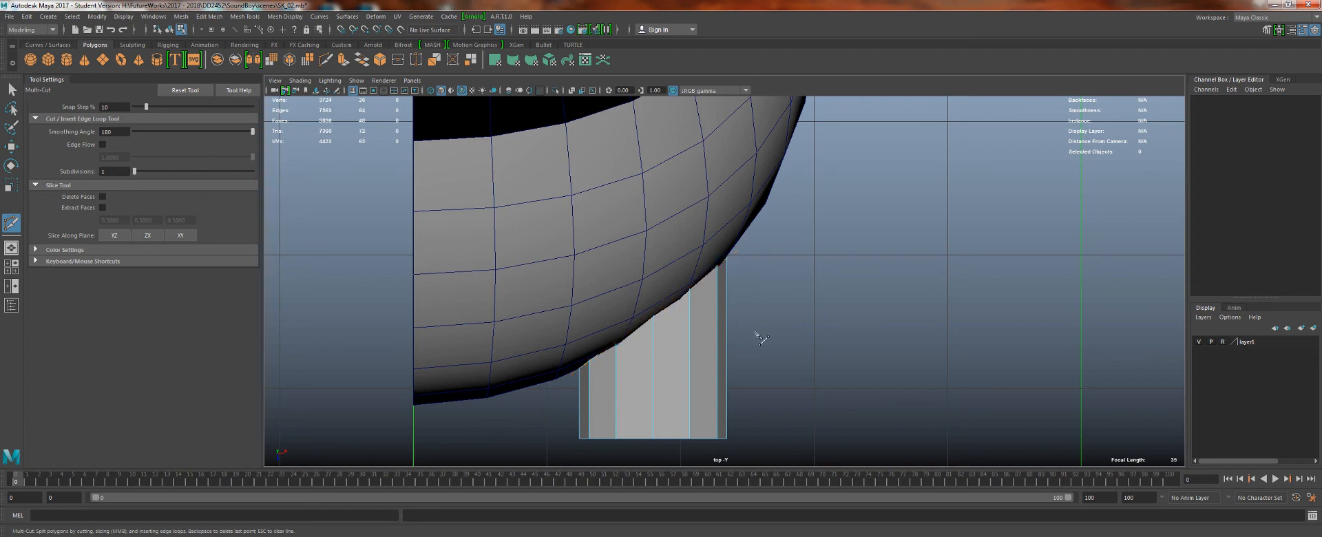
pyautogui.press('space')
pyautogui.moveTo(738, 327); pyautogui.dragTo(679, 275)
pyautogui.press('q')
pyautogui.moveTo(543, 262); pyautogui.dragTo(607, 264, button='right')
pyautogui.press('w')
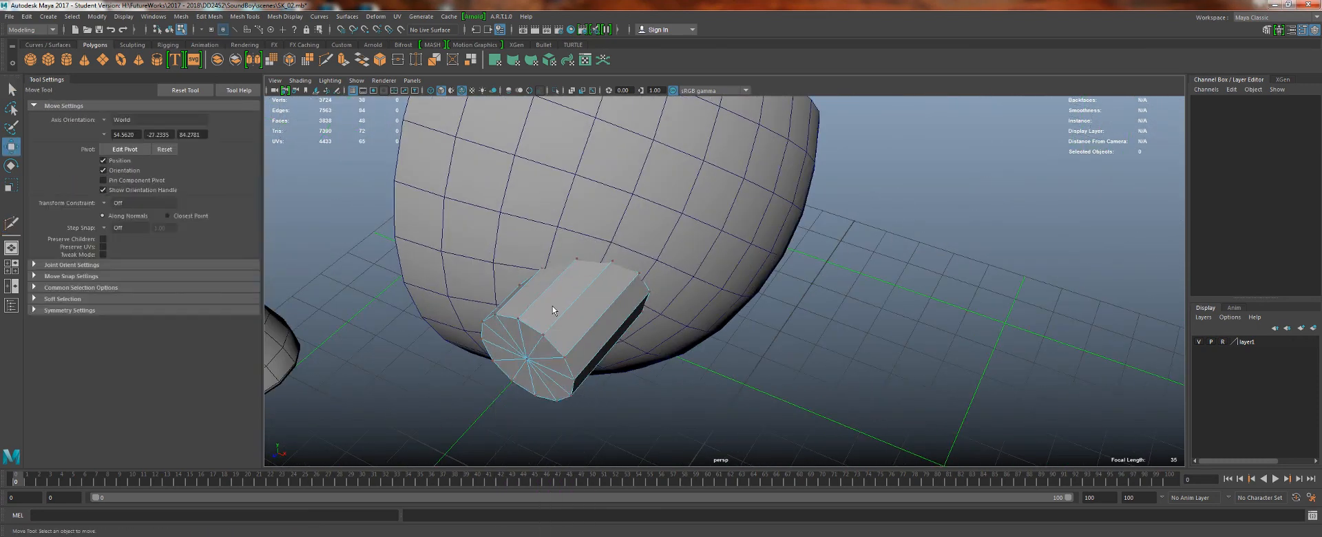
pyautogui.moveTo(555, 311); pyautogui.dragTo(598, 256, button='right')
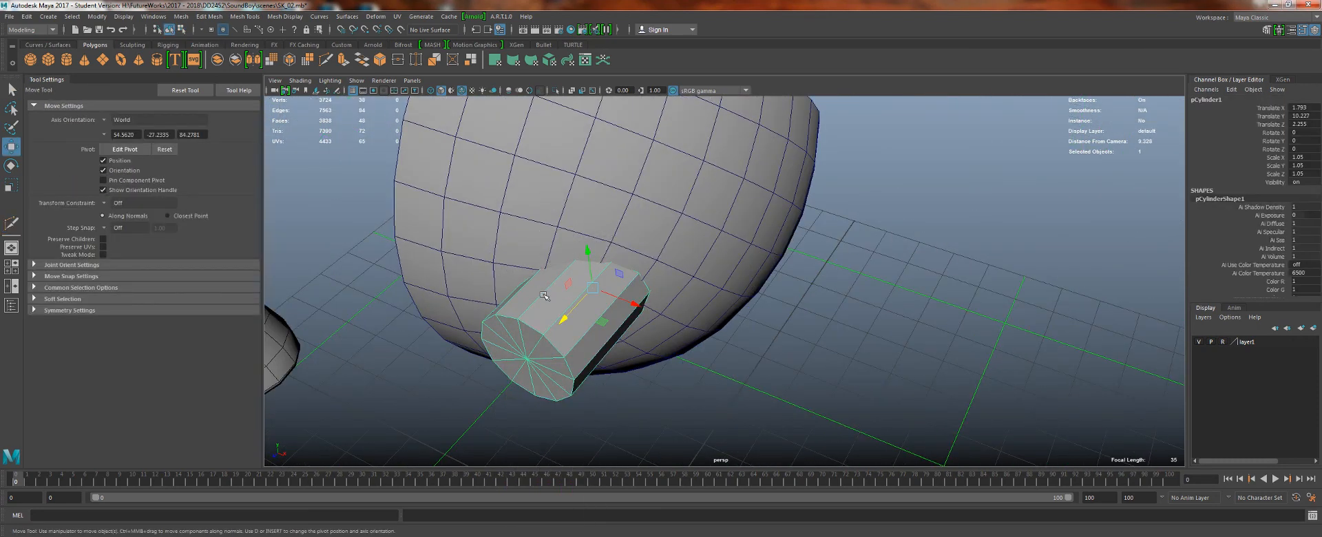
# - Examine from several angles how the cylinder's sliced end meets the half sphere's surface
pyautogui.click(555, 90)
pyautogui.keyDown('alt'); pyautogui.moveTo(554, 186); pyautogui.dragTo(556, 80); pyautogui.keyUp('alt')
pyautogui.click(558, 93)
pyautogui.keyDown('alt'); pyautogui.moveTo(561, 148); pyautogui.dragTo(675, 228); pyautogui.keyUp('alt')
pyautogui.keyDown('alt'); pyautogui.moveTo(688, 242); pyautogui.dragTo(729, 393, button='right'); pyautogui.keyUp('alt')
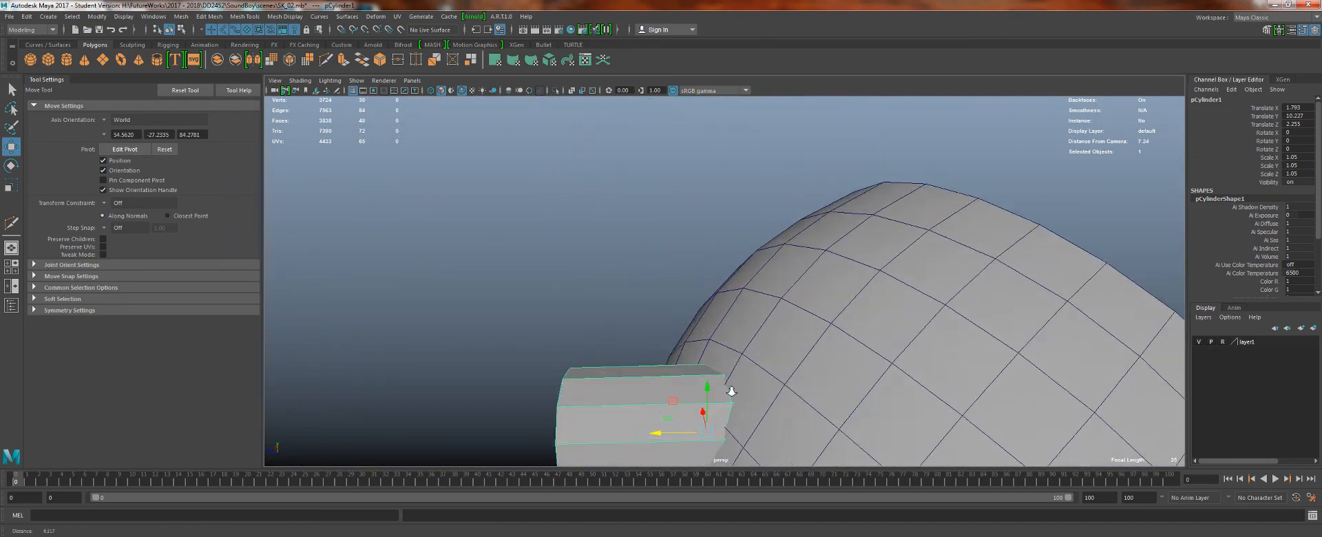
pyautogui.keyDown('alt'); pyautogui.moveTo(729, 393); pyautogui.dragTo(691, 133, button='middle'); pyautogui.keyUp('alt')
pyautogui.keyDown('alt'); pyautogui.moveTo(690, 133); pyautogui.dragTo(727, 286, button='right'); pyautogui.keyUp('alt')
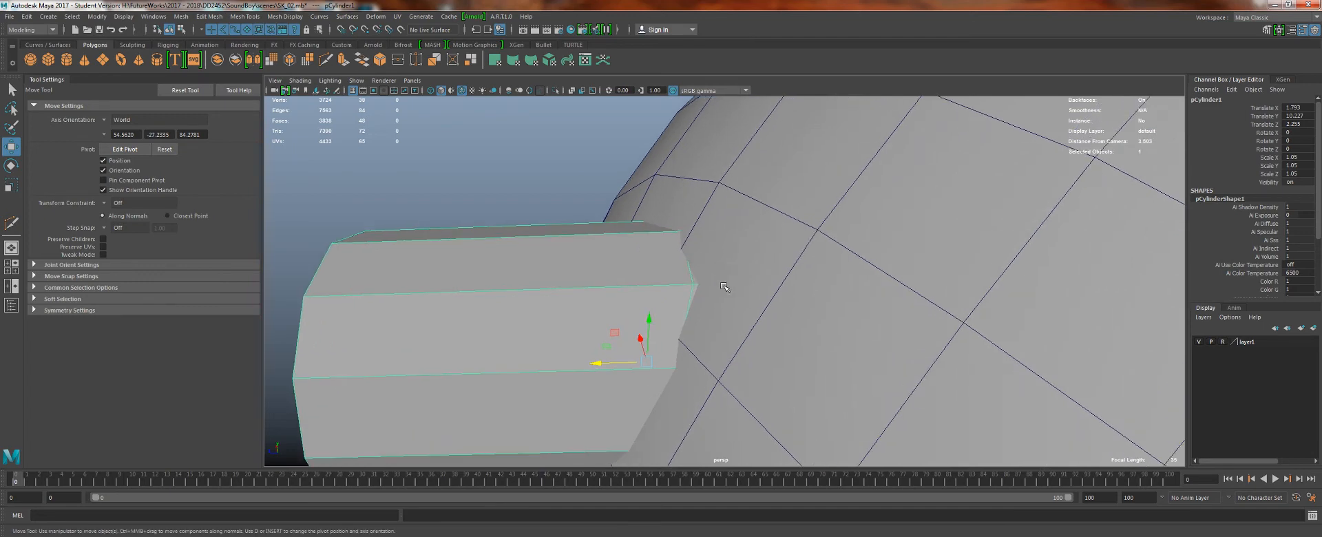
pyautogui.keyDown('alt'); pyautogui.moveTo(555, 243); pyautogui.dragTo(651, 293); pyautogui.keyUp('alt')
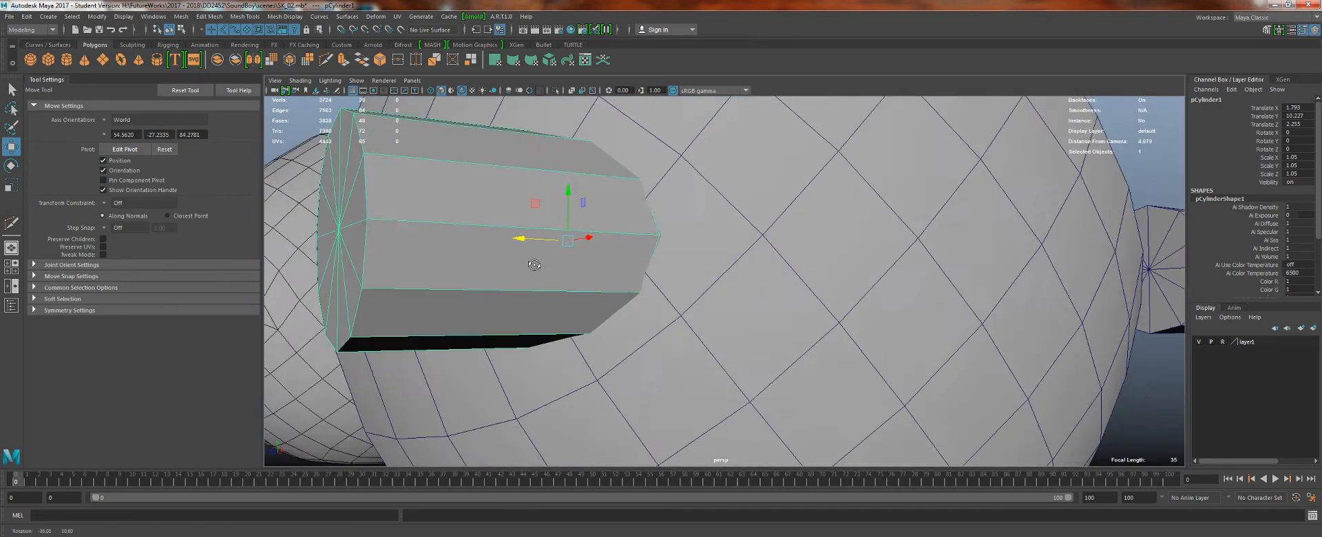
pyautogui.keyDown('alt'); pyautogui.moveTo(651, 293); pyautogui.dragTo(596, 255, button='right'); pyautogui.keyUp('alt')
pyautogui.keyDown('alt'); pyautogui.moveTo(596, 254); pyautogui.dragTo(689, 281, button='middle'); pyautogui.keyUp('alt')
pyautogui.keyDown('alt'); pyautogui.moveTo(689, 281); pyautogui.dragTo(716, 288, button='right'); pyautogui.keyUp('alt')
pyautogui.keyDown('alt'); pyautogui.moveTo(715, 286); pyautogui.dragTo(664, 250); pyautogui.keyUp('alt')
pyautogui.keyDown('alt'); pyautogui.moveTo(664, 250); pyautogui.dragTo(622, 260, button='middle'); pyautogui.keyUp('alt')
# - Move an upper vertex of the cylinder's sliced rim along Z to fit the half sphere's surface
pyautogui.press('q')
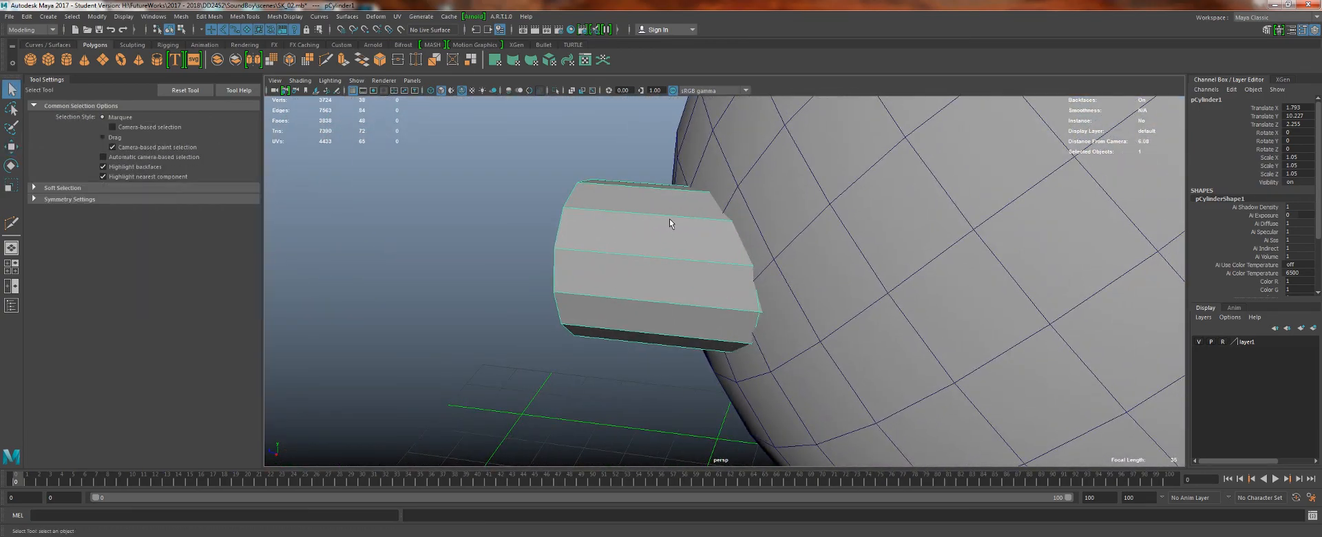
pyautogui.moveTo(671, 226); pyautogui.dragTo(660, 226, button='right')
pyautogui.keyDown('alt'); pyautogui.moveTo(660, 226); pyautogui.dragTo(540, 105); pyautogui.keyUp('alt')
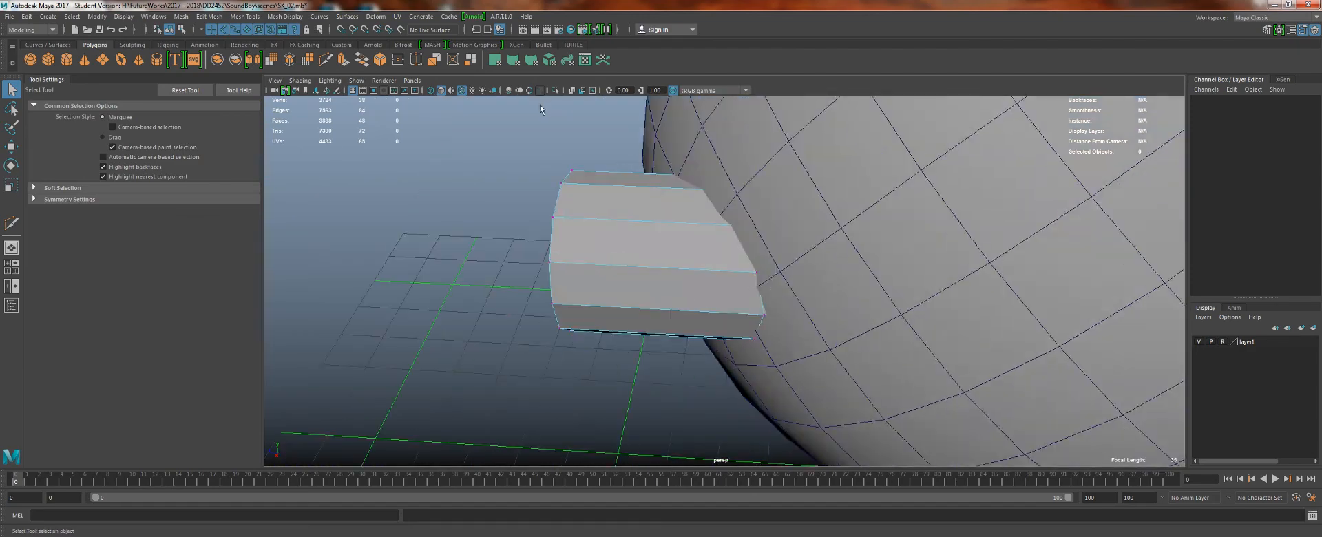
pyautogui.click(573, 90)
pyautogui.moveTo(638, 276)
pyautogui.keyDown('alt'); pyautogui.mouseDown()
pyautogui.moveTo(685, 304)
pyautogui.moveTo(642, 294)
pyautogui.moveTo(637, 265)
pyautogui.mouseUp(); pyautogui.keyUp('alt')
pyautogui.click(667, 252)
pyautogui.press('w')
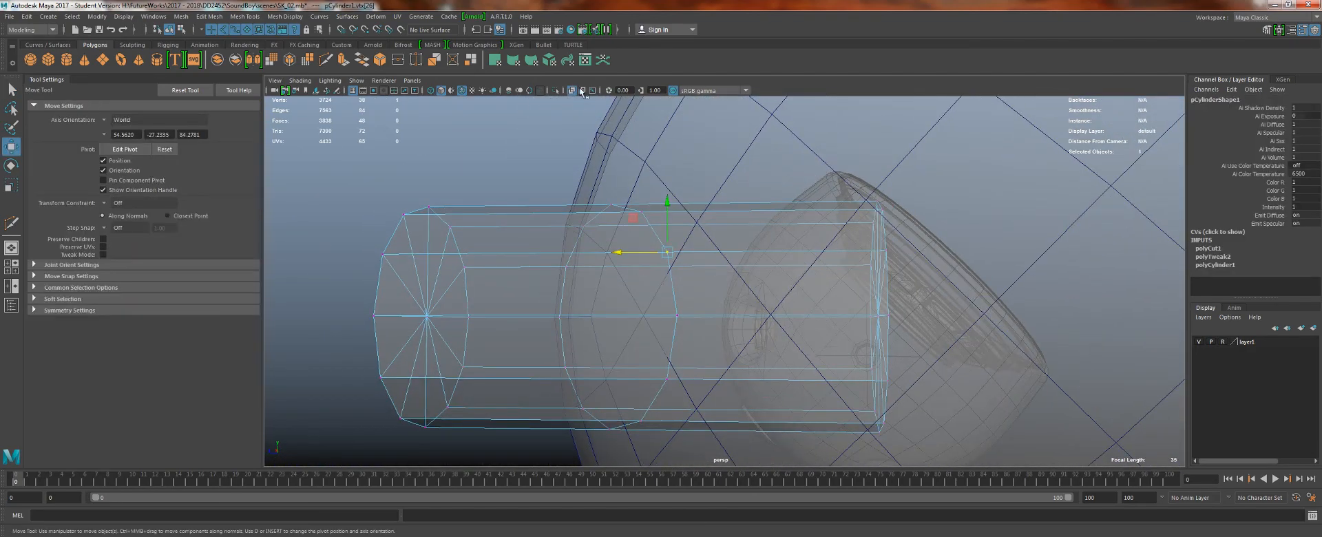
pyautogui.click(573, 91)
pyautogui.moveTo(619, 252); pyautogui.dragTo(616, 252)
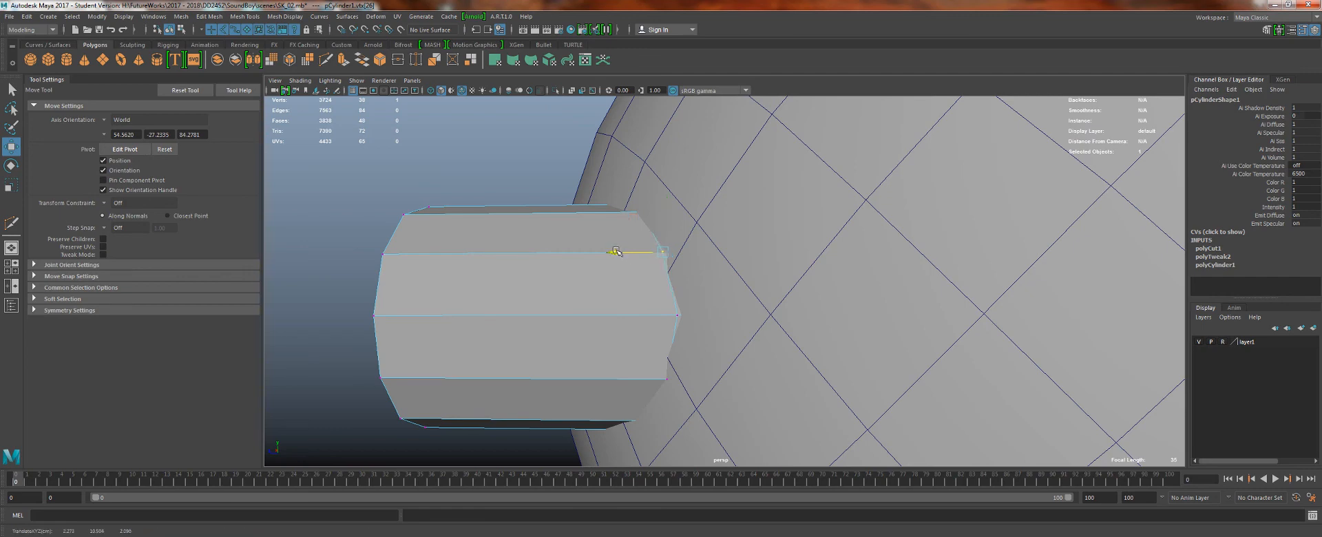
# - Check the sliced rim's vertices against the half sphere's surface from the side and in X-ray display
pyautogui.click(675, 318)
pyautogui.keyDown('alt'); pyautogui.moveTo(636, 266); pyautogui.dragTo(673, 274); pyautogui.keyUp('alt')
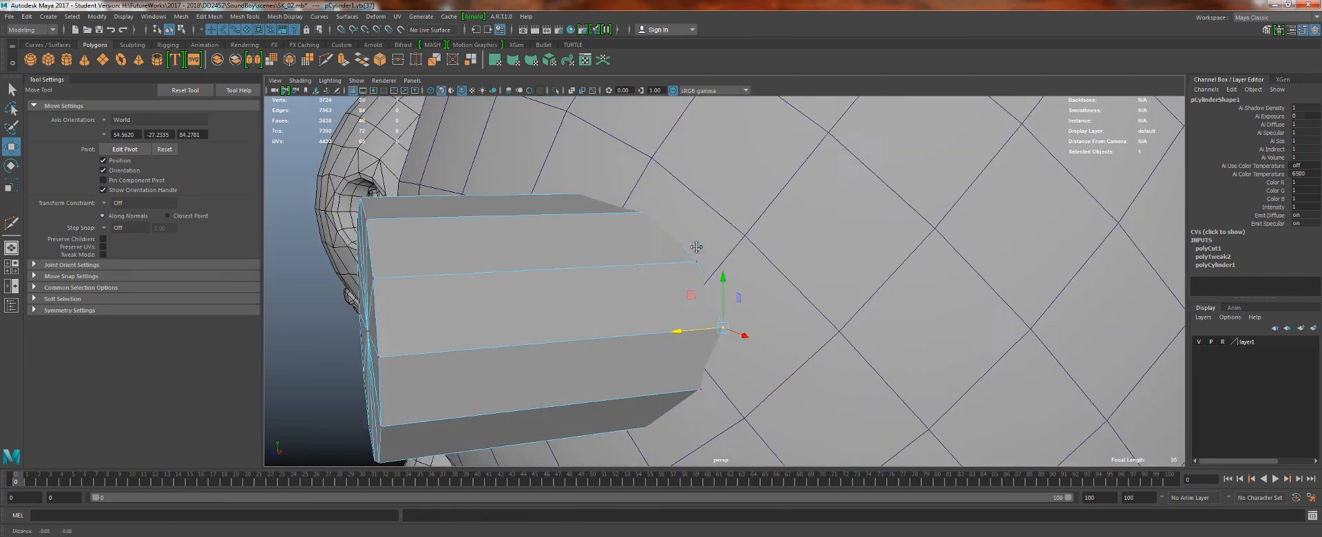
pyautogui.keyDown('alt'); pyautogui.moveTo(700, 248); pyautogui.dragTo(775, 200, button='middle'); pyautogui.keyUp('alt')
pyautogui.keyDown('alt'); pyautogui.moveTo(641, 168); pyautogui.dragTo(622, 162, button='right'); pyautogui.keyUp('alt')
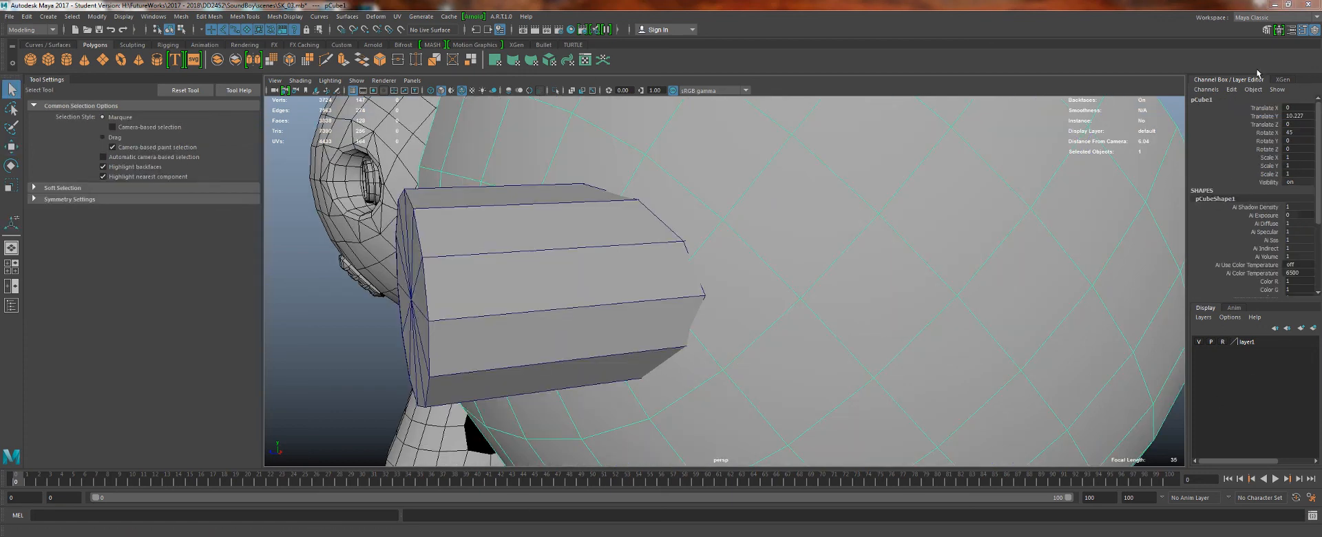
pyautogui.keyDown('alt'); pyautogui.moveTo(883, 171); pyautogui.dragTo(786, 158); pyautogui.keyUp('alt')
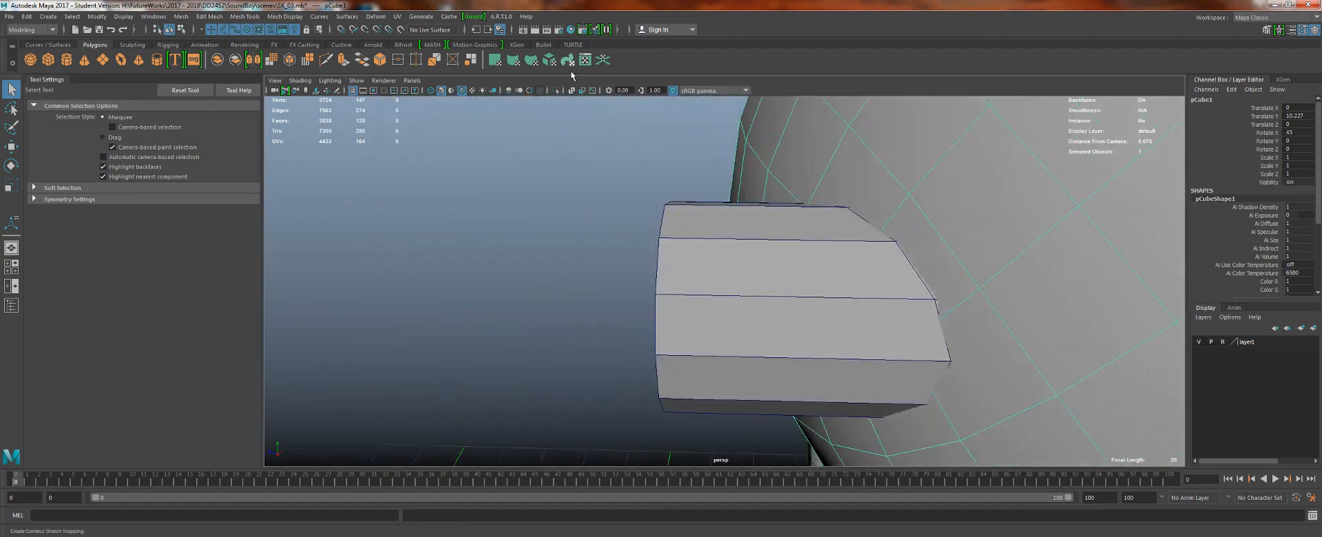
pyautogui.click(574, 92)
pyautogui.click(575, 93)
pyautogui.click(572, 91)
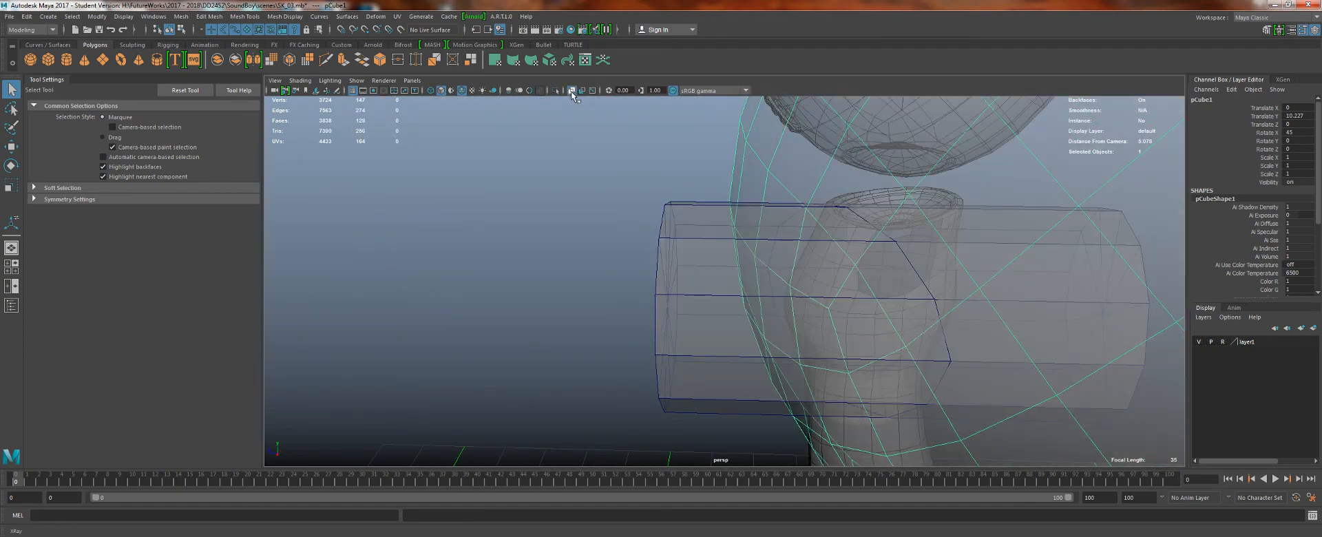
pyautogui.keyDown('alt'); pyautogui.moveTo(589, 176); pyautogui.dragTo(856, 236); pyautogui.keyUp('alt')
# - Return to the cylinder's vertices and move individual sliced-rim vertices along Z toward the half sphere's surface
pyautogui.click(725, 275)
pyautogui.moveTo(724, 262); pyautogui.dragTo(668, 259, button='right')
pyautogui.keyDown('alt'); pyautogui.moveTo(568, 196); pyautogui.dragTo(497, 219); pyautogui.keyUp('alt')
pyautogui.click(572, 91)
pyautogui.keyDown('alt'); pyautogui.moveTo(599, 172); pyautogui.dragTo(615, 210); pyautogui.keyUp('alt')
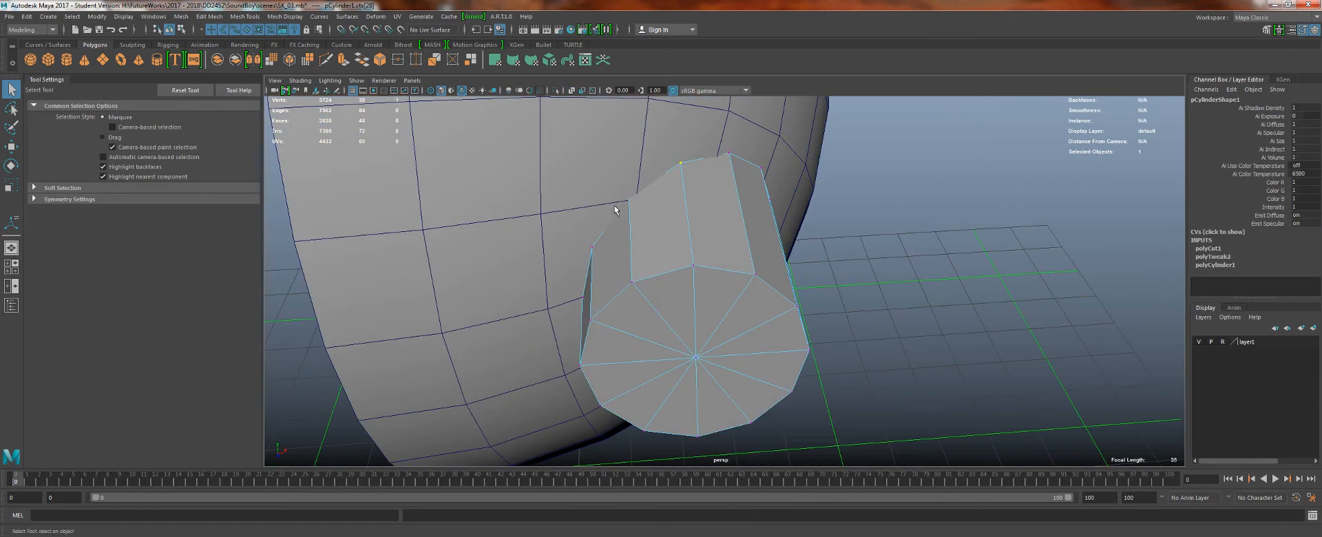
pyautogui.keyDown('alt'); pyautogui.moveTo(611, 153); pyautogui.dragTo(690, 181); pyautogui.keyUp('alt')
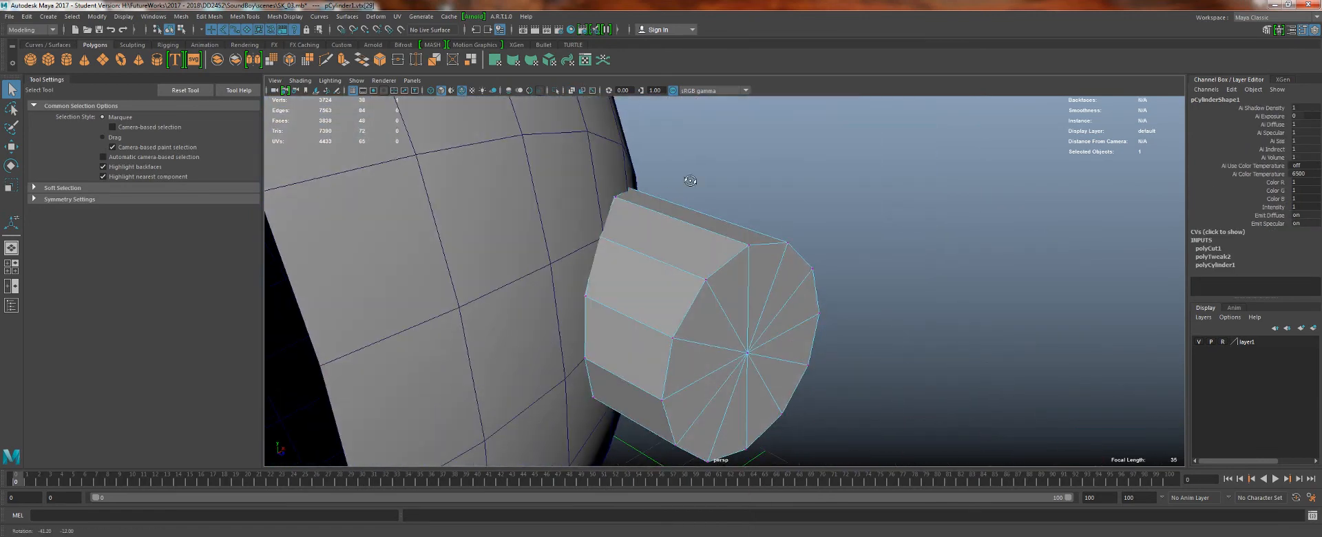
pyautogui.press('w')
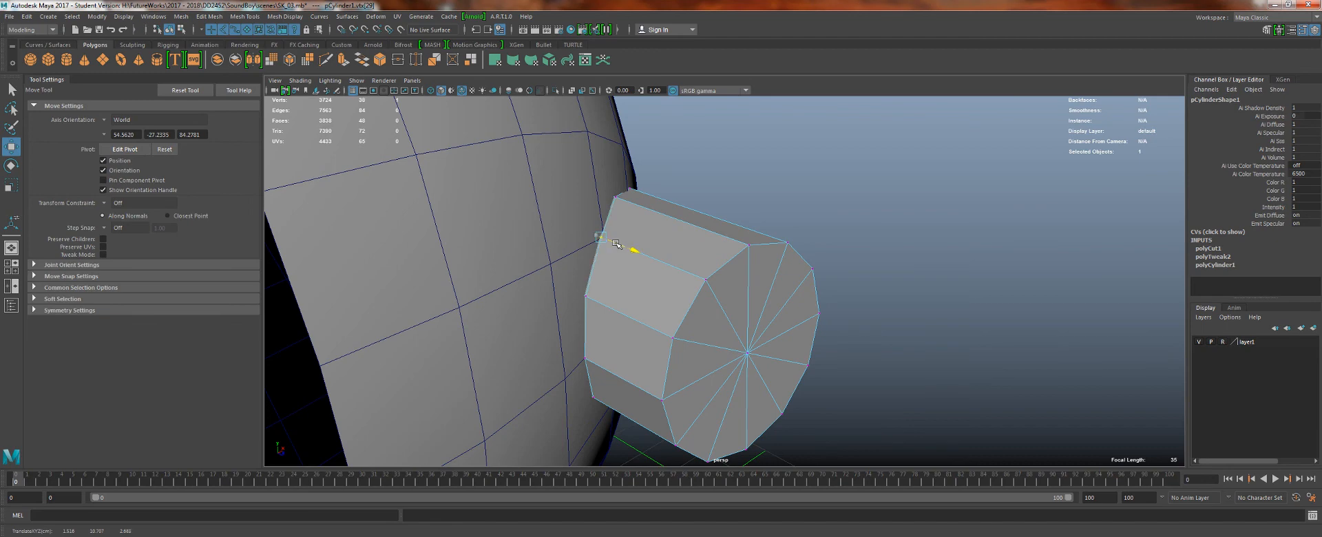
pyautogui.keyDown('alt'); pyautogui.moveTo(616, 245); pyautogui.dragTo(660, 246); pyautogui.keyUp('alt')
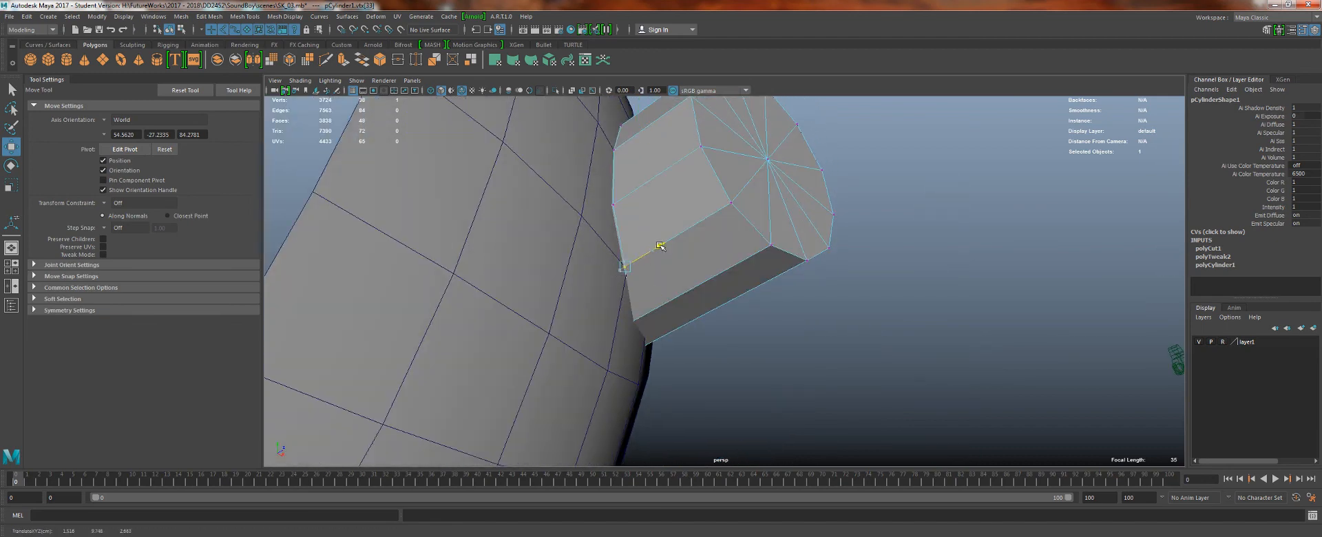
# - Adjust the lower sliced-rim vertex along Z so the cut follows the half sphere's curve
pyautogui.keyDown('alt'); pyautogui.moveTo(663, 295); pyautogui.dragTo(617, 175); pyautogui.keyUp('alt')
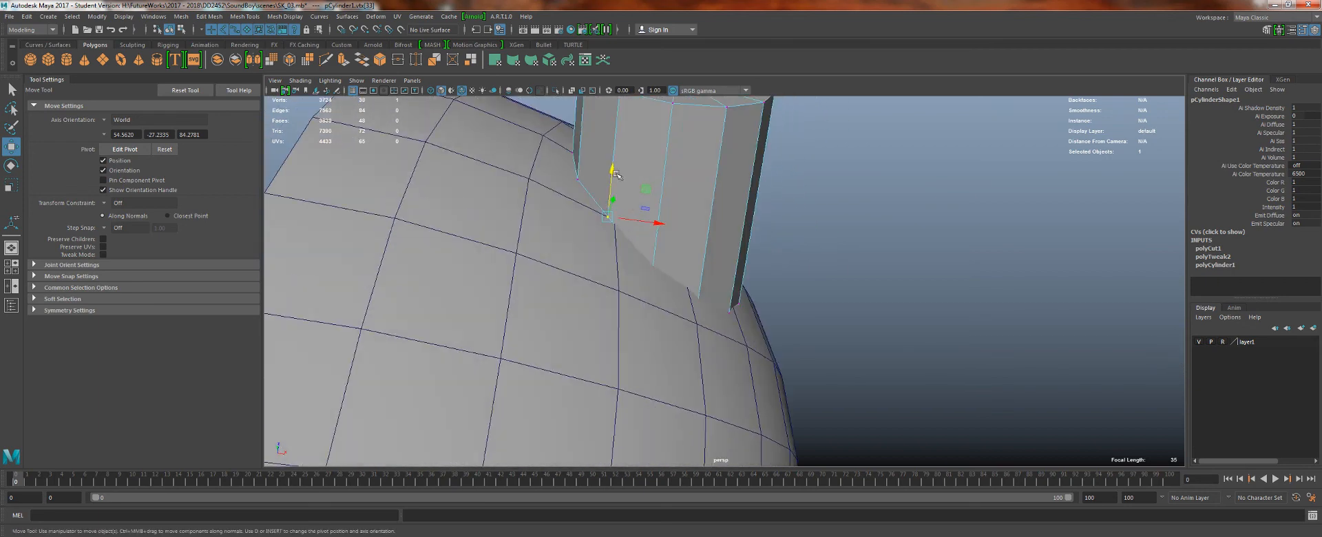
pyautogui.moveTo(659, 244); pyautogui.dragTo(617, 288)
pyautogui.scroll(-3, 678, 234)
pyautogui.scroll(3, 651, 286)
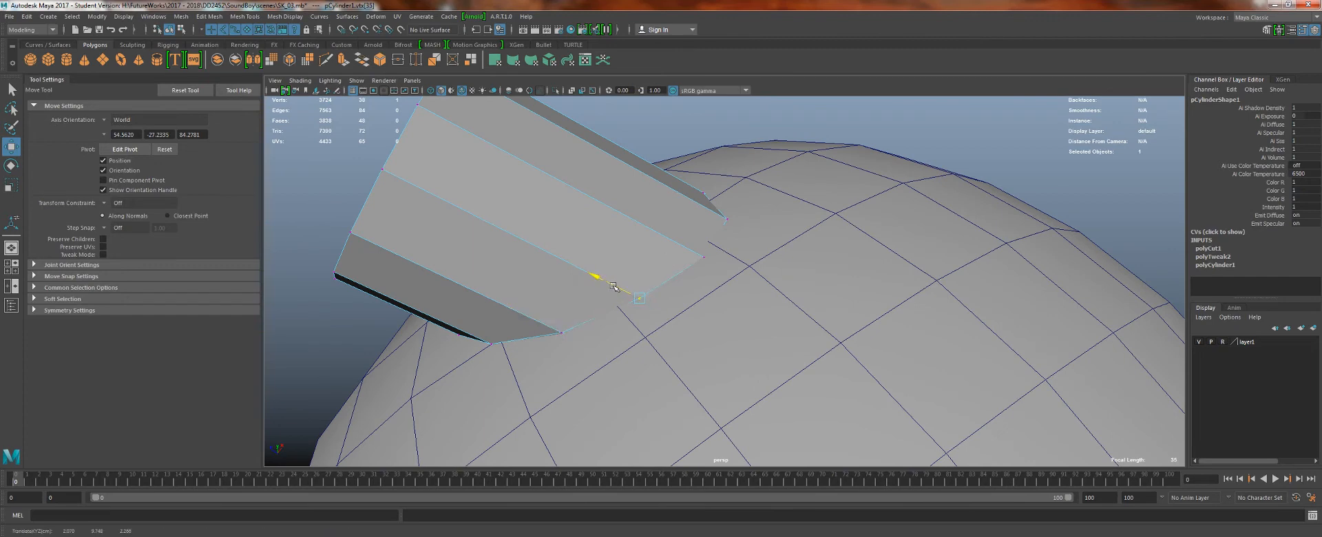
# - Delete the cylinder's outer wall faces in front of the half sphere together with its front cap
pyautogui.keyDown('alt'); pyautogui.moveTo(705, 249); pyautogui.dragTo(833, 275); pyautogui.keyUp('alt')
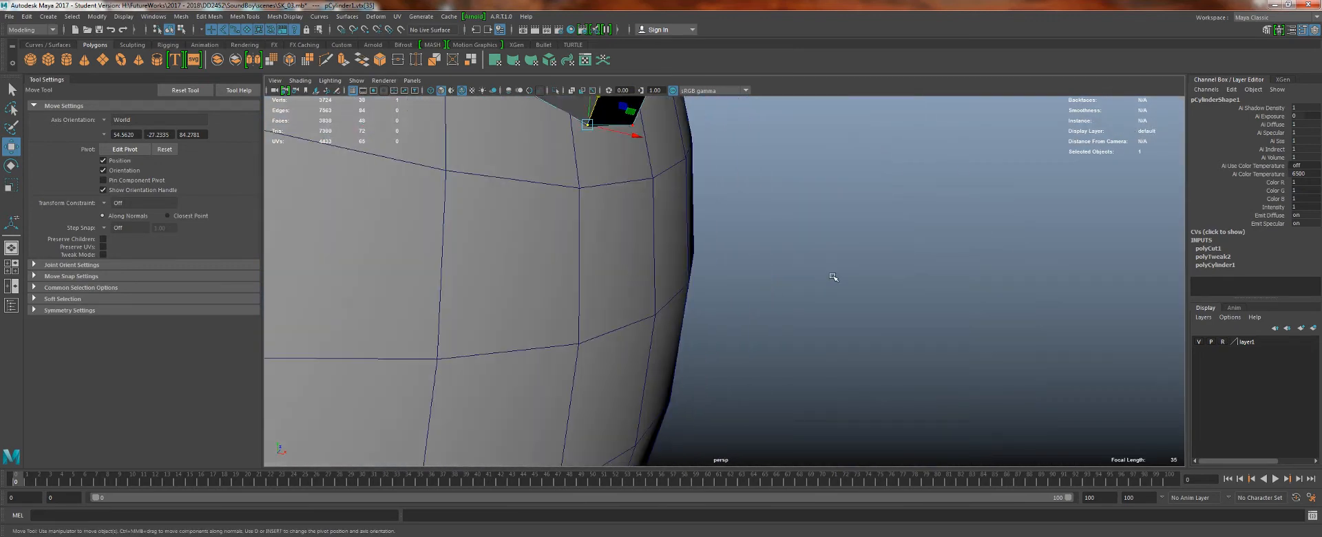
pyautogui.keyDown('alt'); pyautogui.moveTo(635, 169); pyautogui.dragTo(670, 313, button='middle'); pyautogui.keyUp('alt')
pyautogui.keyDown('alt'); pyautogui.moveTo(671, 314); pyautogui.dragTo(520, 319); pyautogui.keyUp('alt')
pyautogui.keyDown('alt'); pyautogui.moveTo(696, 274); pyautogui.dragTo(751, 243, button='right'); pyautogui.keyUp('alt')
pyautogui.press('q')
pyautogui.moveTo(660, 257); pyautogui.dragTo(660, 286, button='right')
pyautogui.doubleClick(662, 274)
pyautogui.press('Delete')
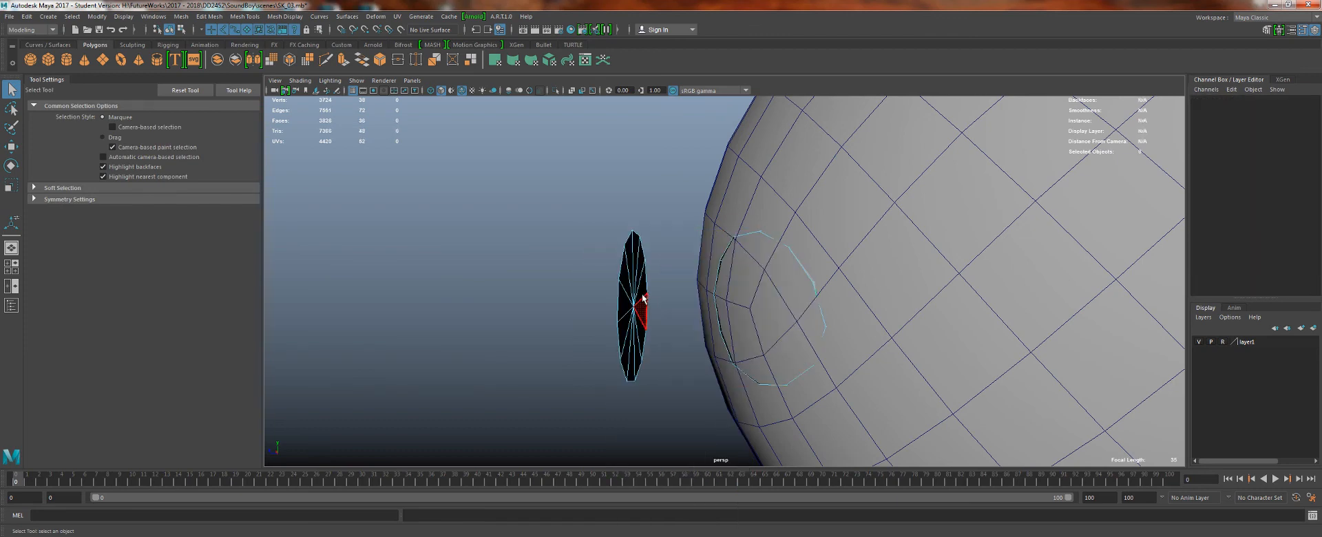
pyautogui.doubleClick(625, 299)
pyautogui.press('Delete')
# - Select the remaining cylinder section inside the half sphere and reverse its normals
pyautogui.keyDown('alt'); pyautogui.moveTo(692, 292); pyautogui.dragTo(668, 337); pyautogui.keyUp('alt')
pyautogui.click(625, 312)
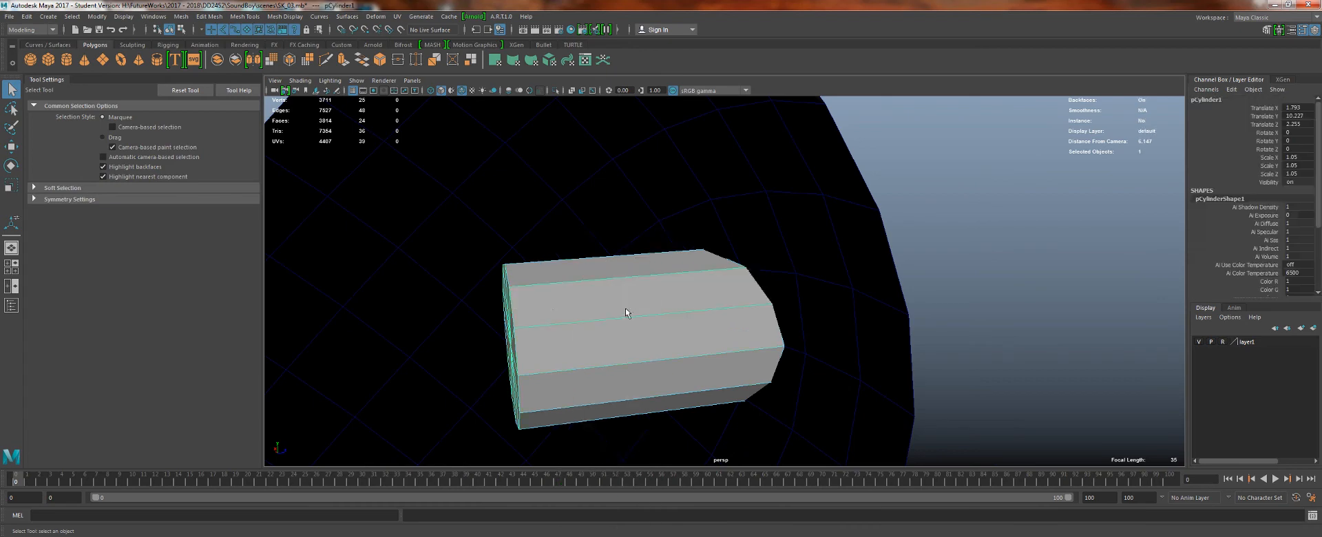
pyautogui.press('f')
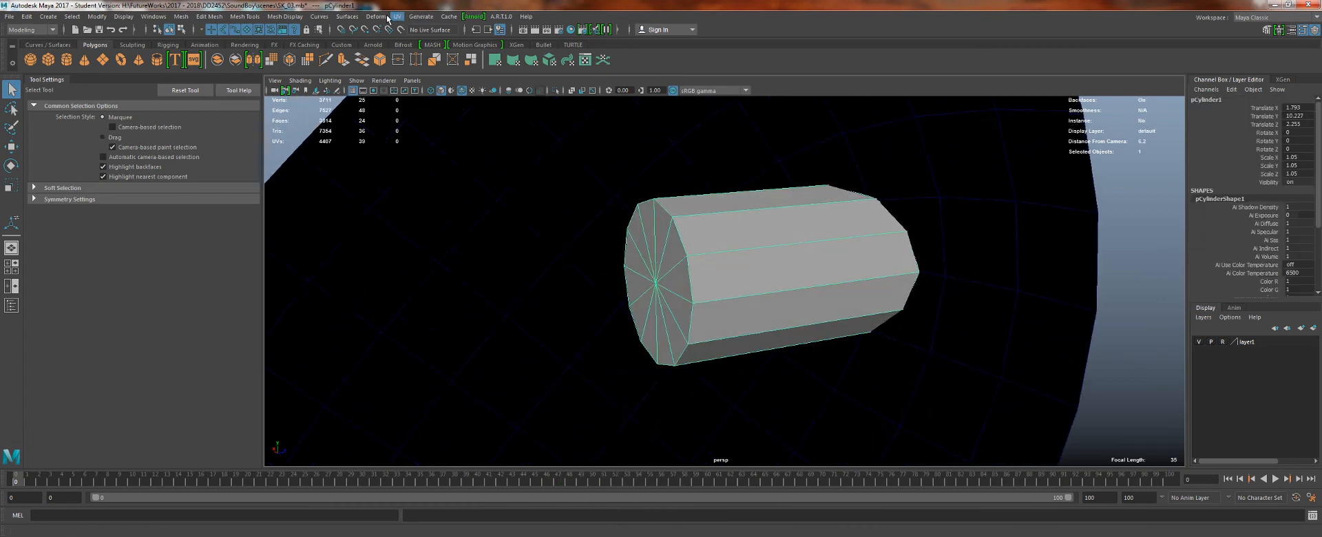
pyautogui.click(353, 18)
pyautogui.moveTo(284, 17)
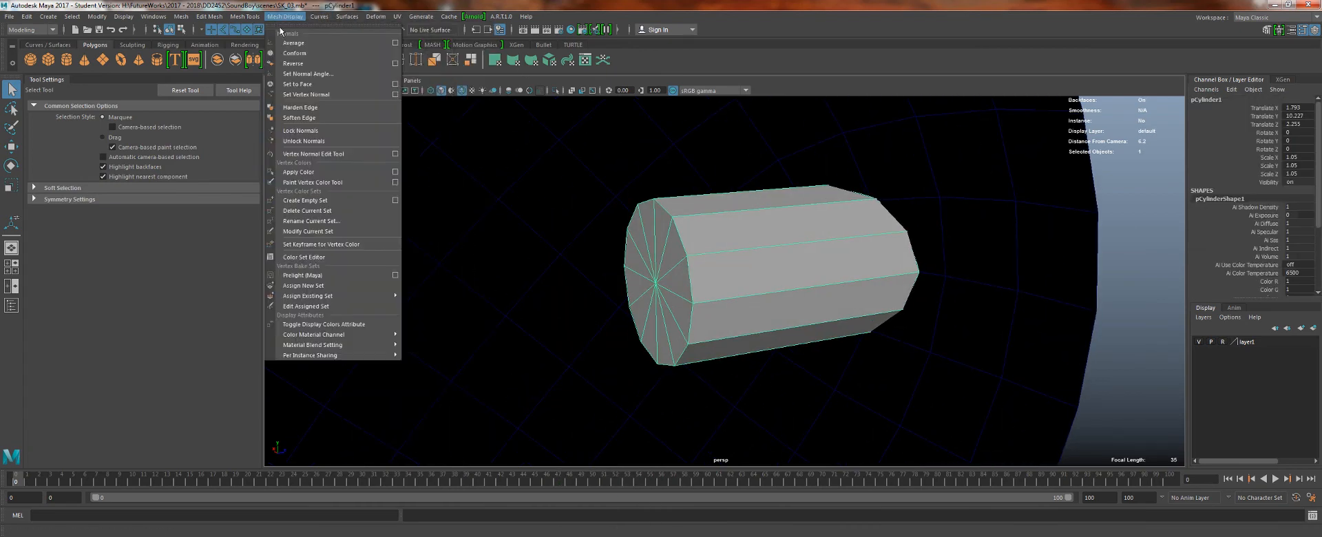
pyautogui.click(301, 67)
# - Select the half sphere and compare its eye area with the eye socket on the original head
pyautogui.keyDown('alt'); pyautogui.moveTo(714, 222); pyautogui.dragTo(623, 244); pyautogui.keyUp('alt')
pyautogui.press('q')
pyautogui.moveTo(624, 243); pyautogui.dragTo(677, 212, button='right')
pyautogui.click(965, 271)
pyautogui.keyDown('alt'); pyautogui.moveTo(965, 271); pyautogui.dragTo(683, 257); pyautogui.keyUp('alt')
pyautogui.click(632, 251)
pyautogui.keyDown('alt'); pyautogui.moveTo(557, 148); pyautogui.dragTo(544, 296, button='right'); pyautogui.keyUp('alt')
pyautogui.keyDown('alt'); pyautogui.moveTo(544, 296); pyautogui.dragTo(1010, 332, button='middle'); pyautogui.keyUp('alt')
pyautogui.keyDown('alt'); pyautogui.moveTo(696, 255); pyautogui.dragTo(792, 296, button='right'); pyautogui.keyUp('alt')
pyautogui.keyDown('alt'); pyautogui.moveTo(595, 255); pyautogui.dragTo(637, 265, button='middle'); pyautogui.keyUp('alt')
pyautogui.keyDown('alt'); pyautogui.moveTo(841, 309); pyautogui.dragTo(720, 260, button='right'); pyautogui.keyUp('alt')
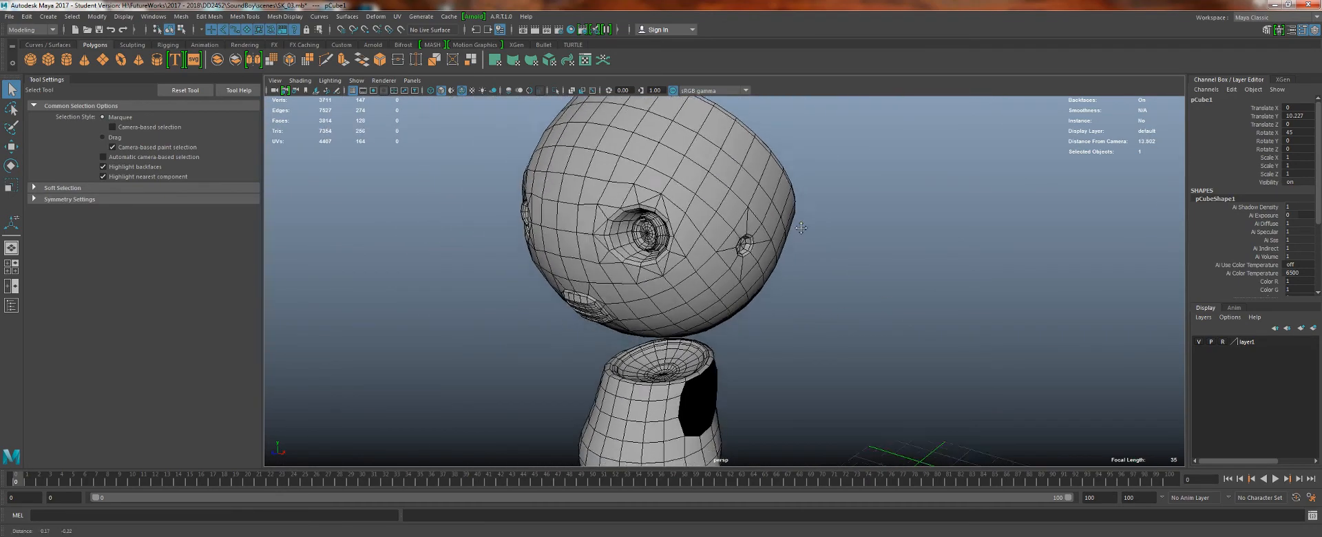
pyautogui.keyDown('alt'); pyautogui.moveTo(720, 259); pyautogui.dragTo(472, 177, button='middle'); pyautogui.keyUp('alt')
pyautogui.keyDown('alt'); pyautogui.moveTo(472, 177); pyautogui.dragTo(889, 141, button='right'); pyautogui.keyUp('alt')
pyautogui.keyDown('alt'); pyautogui.moveTo(888, 141); pyautogui.dragTo(724, 193, button='middle'); pyautogui.keyUp('alt')
pyautogui.keyDown('alt'); pyautogui.moveTo(724, 194); pyautogui.dragTo(836, 241, button='right'); pyautogui.keyUp('alt')
pyautogui.keyDown('alt'); pyautogui.moveTo(837, 241); pyautogui.dragTo(691, 249, button='middle'); pyautogui.keyUp('alt')
# - Select the half sphere's faces at the eye and grow the selection until it surrounds the cylinder's outline
pyautogui.moveTo(687, 240); pyautogui.dragTo(505, 230, button='right')
pyautogui.keyDown('shift'); pyautogui.click(739, 267); pyautogui.keyUp('shift')
pyautogui.hotkey('shift', '.')
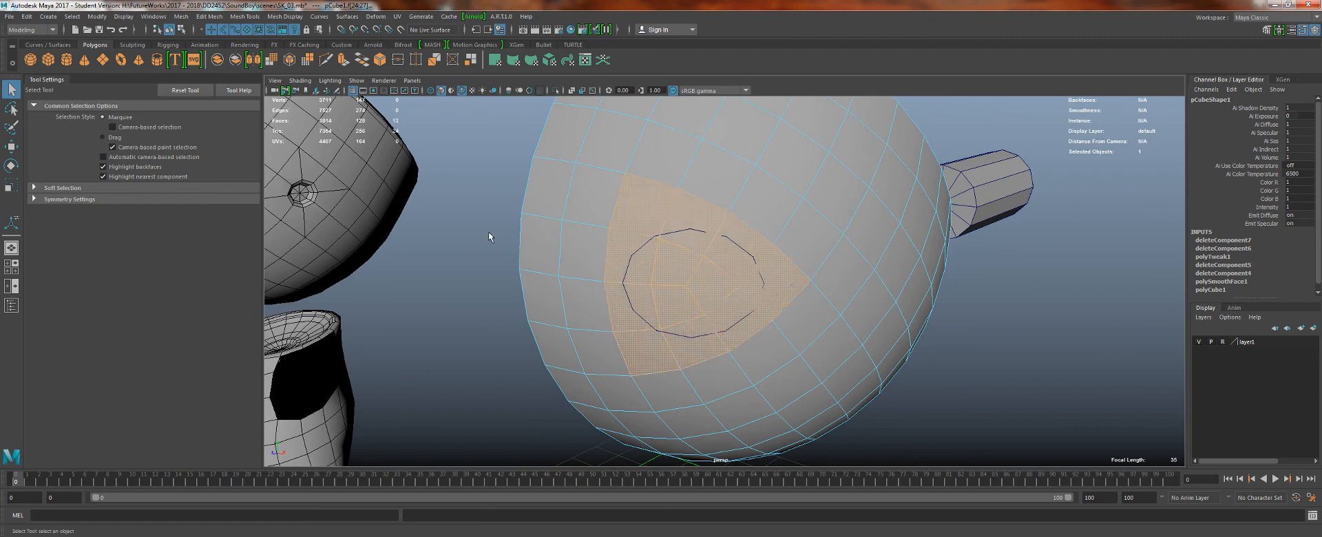
pyautogui.keyDown('alt'); pyautogui.moveTo(683, 230); pyautogui.dragTo(671, 326, button='right'); pyautogui.keyUp('alt')
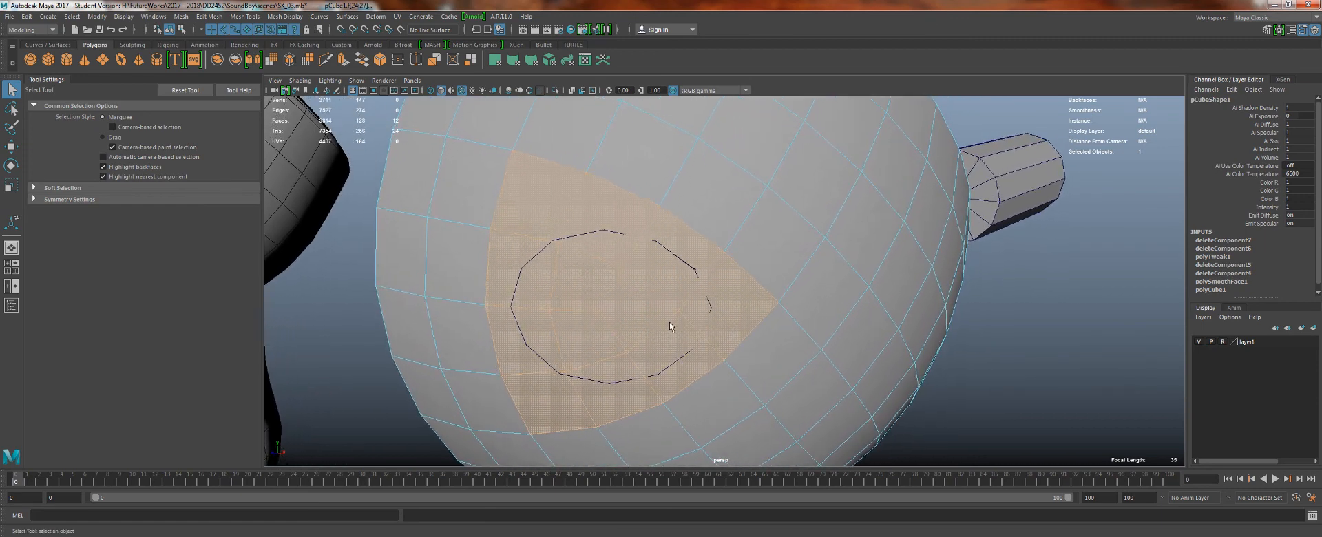
pyautogui.hotkey('shift', '.')
pyautogui.hotkey('shift', ',')
pyautogui.hotkey('shift', ',')
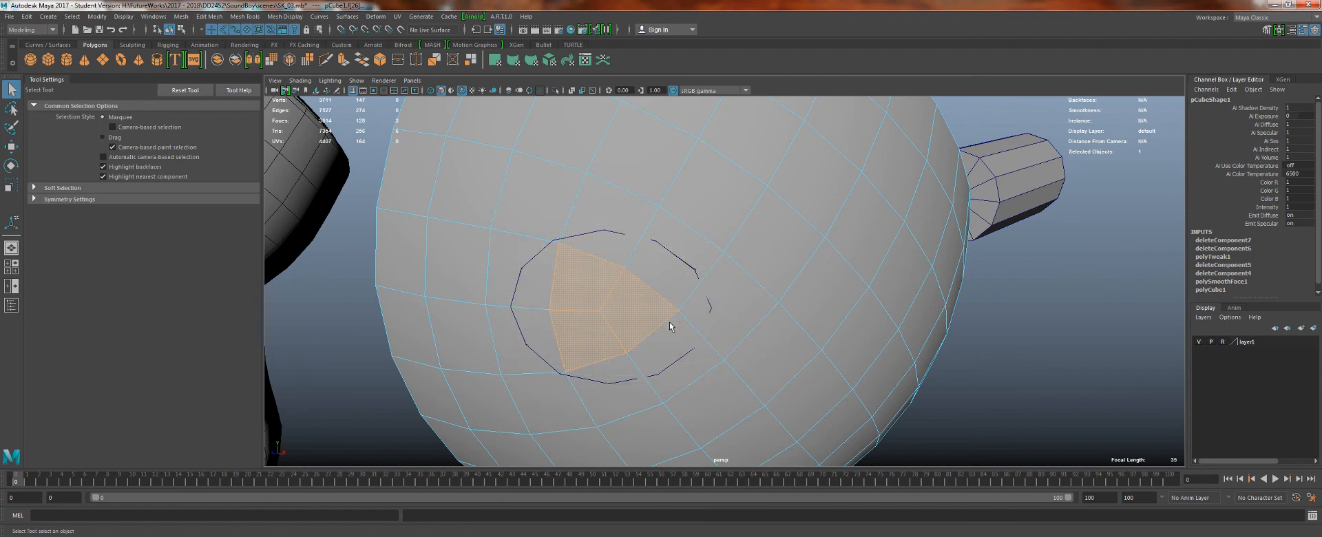
pyautogui.hotkey('shift', '.')
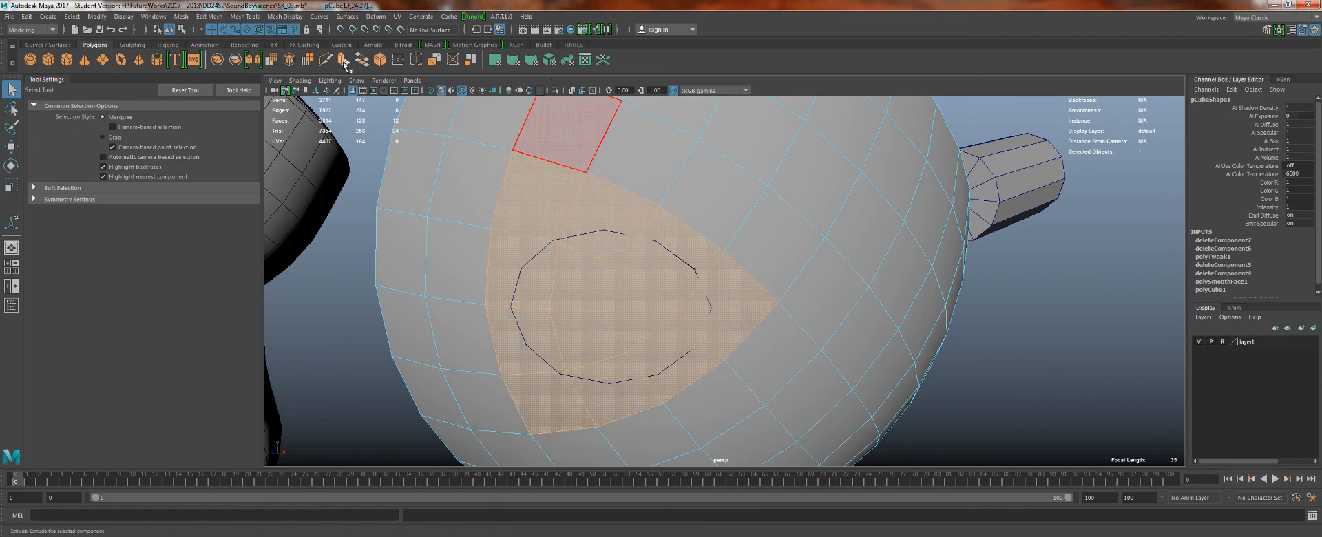
# - Extrude the selected eye-area faces with an Offset of 0.2
pyautogui.hotkey('ctrl', 'e')
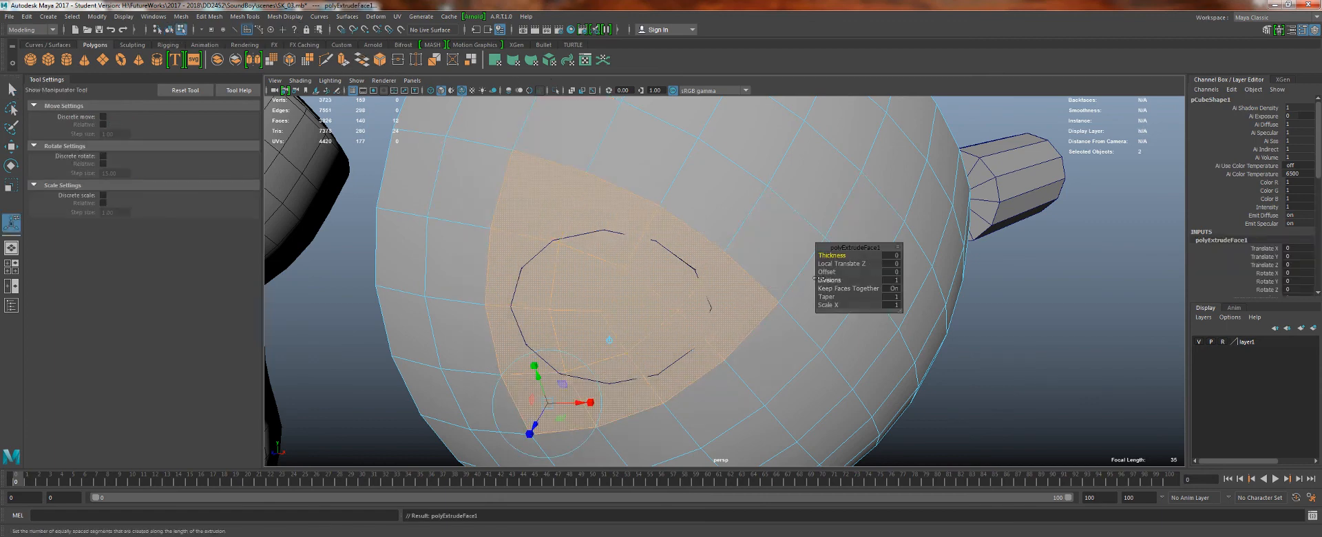
pyautogui.moveTo(826, 272)
pyautogui.mouseDown(button='middle')
pyautogui.moveTo(868, 272)
pyautogui.moveTo(828, 272)
pyautogui.mouseUp(button='middle')
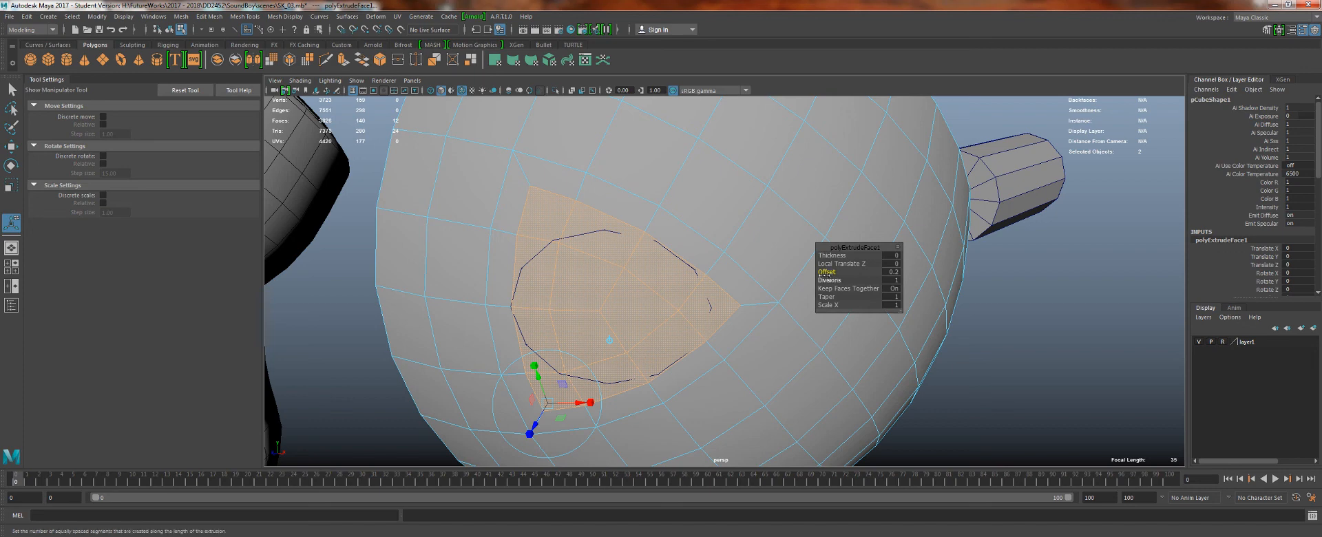
pyautogui.keyDown('alt'); pyautogui.moveTo(1018, 347); pyautogui.dragTo(854, 401); pyautogui.keyUp('alt')
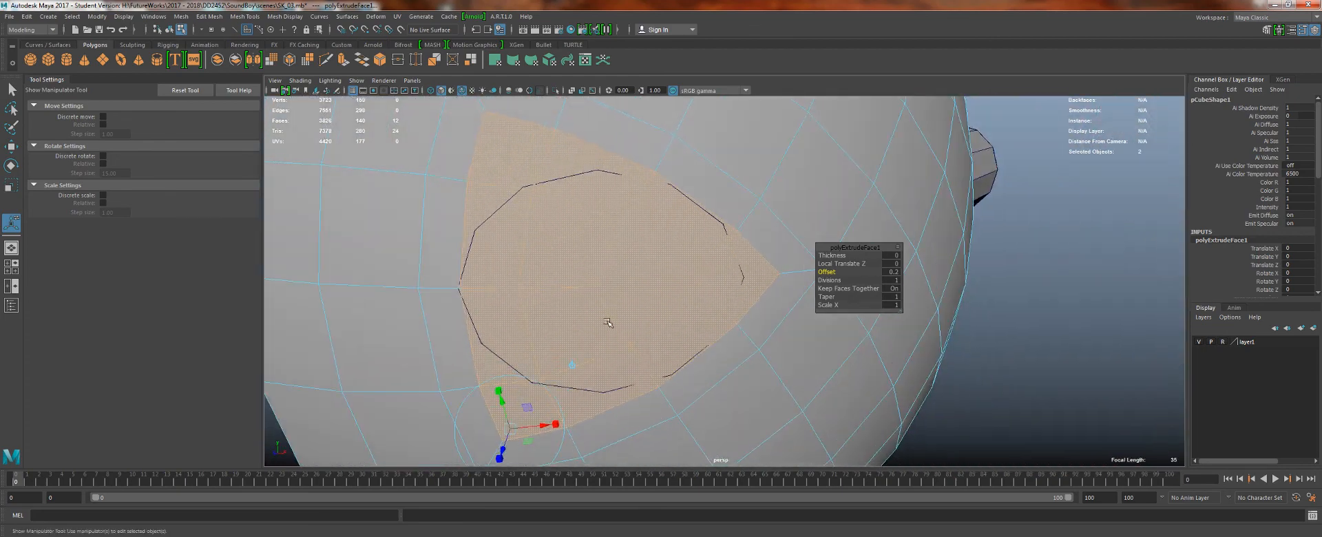
pyautogui.click(1087, 399)
pyautogui.click(817, 324)
# - Delete the half sphere's central faces inside the cylinder's outline to open the eye hole
pyautogui.press('w')
pyautogui.keyDown('alt'); pyautogui.moveTo(816, 323); pyautogui.dragTo(625, 265); pyautogui.keyUp('alt')
pyautogui.click(607, 299)
pyautogui.keyDown('shift'); pyautogui.click(576, 309); pyautogui.keyUp('shift')
pyautogui.keyDown('shift'); pyautogui.click(557, 251); pyautogui.keyUp('shift')
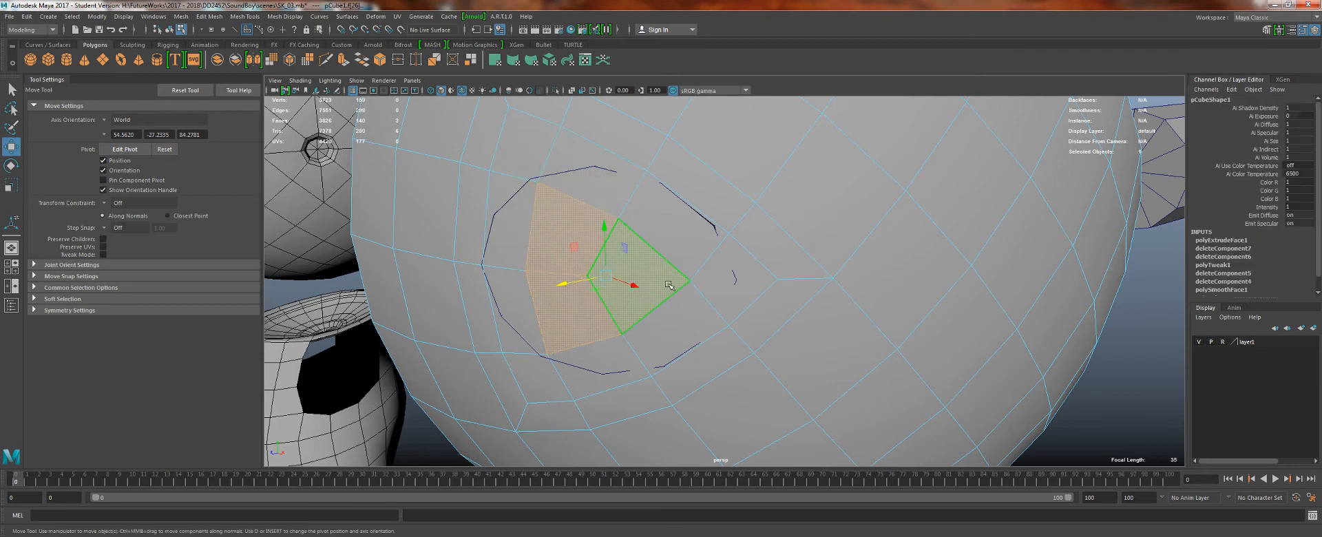
pyautogui.press('Delete')
# - Try to enlarge the eye hole by scaling its border edge loop
pyautogui.moveTo(670, 221); pyautogui.dragTo(667, 192, button='right')
pyautogui.doubleClick(653, 246)
pyautogui.press('r')
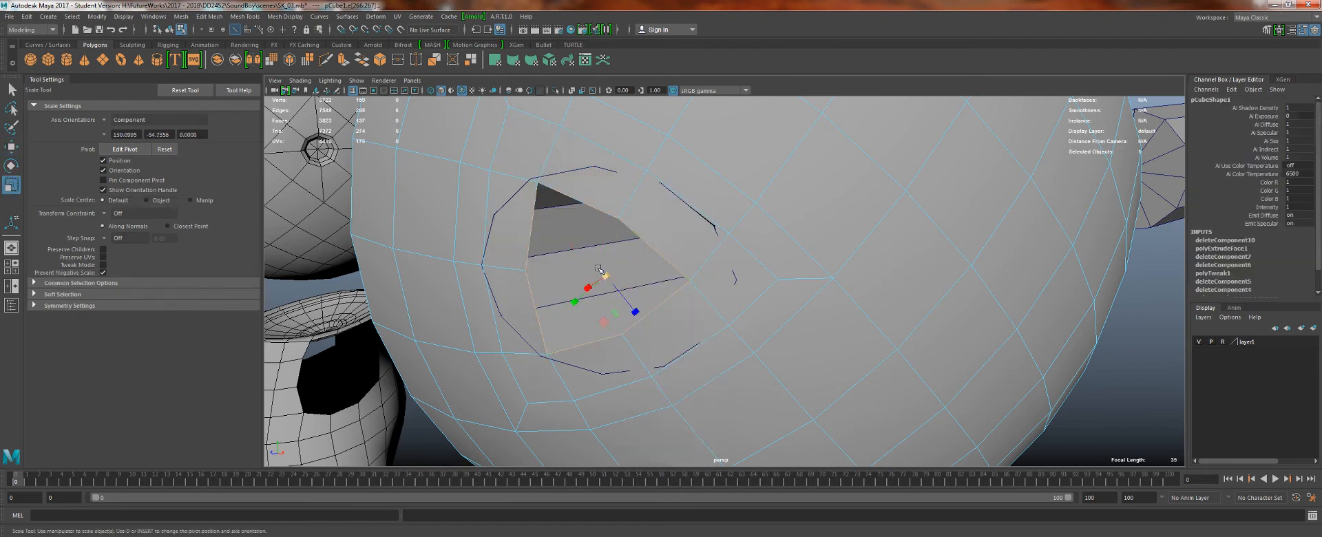
pyautogui.moveTo(606, 276); pyautogui.dragTo(638, 266)
pyautogui.hotkey('ctrl', 'z')
# - Review the Transform Constraint options in the Modeling Toolkit for the eye hole's border edges
pyautogui.keyDown('alt'); pyautogui.moveTo(638, 275); pyautogui.dragTo(653, 325, button='right'); pyautogui.keyUp('alt')
pyautogui.keyDown('alt'); pyautogui.moveTo(652, 326); pyautogui.dragTo(610, 295); pyautogui.keyUp('alt')
pyautogui.keyDown('alt'); pyautogui.moveTo(610, 295); pyautogui.dragTo(853, 342, button='right'); pyautogui.keyUp('alt')
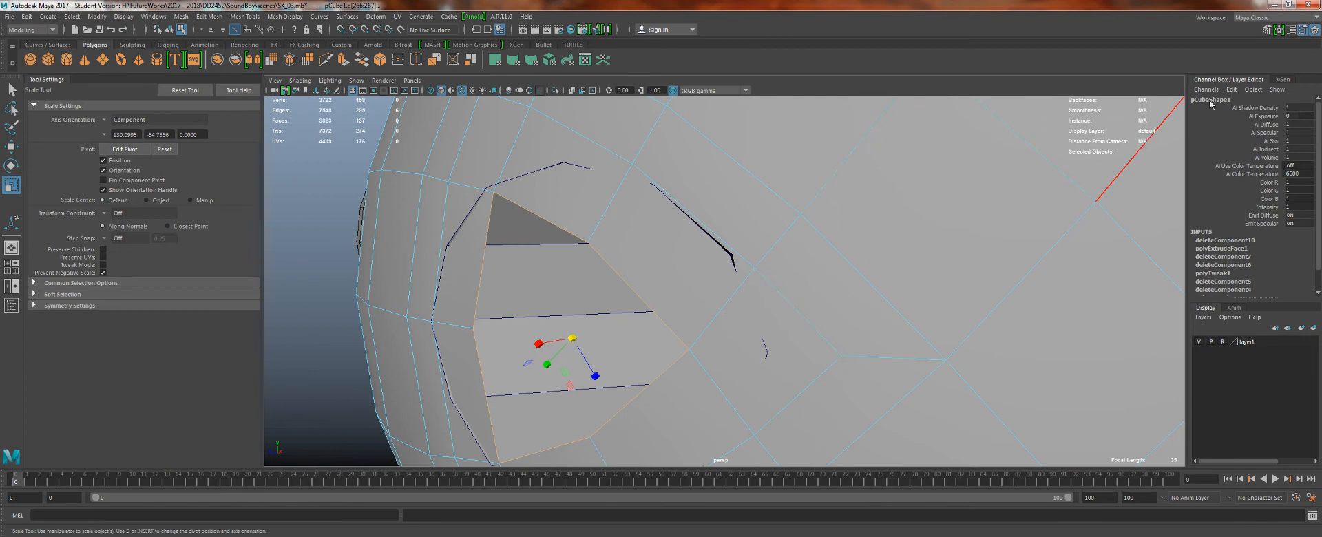
pyautogui.click(1265, 31)
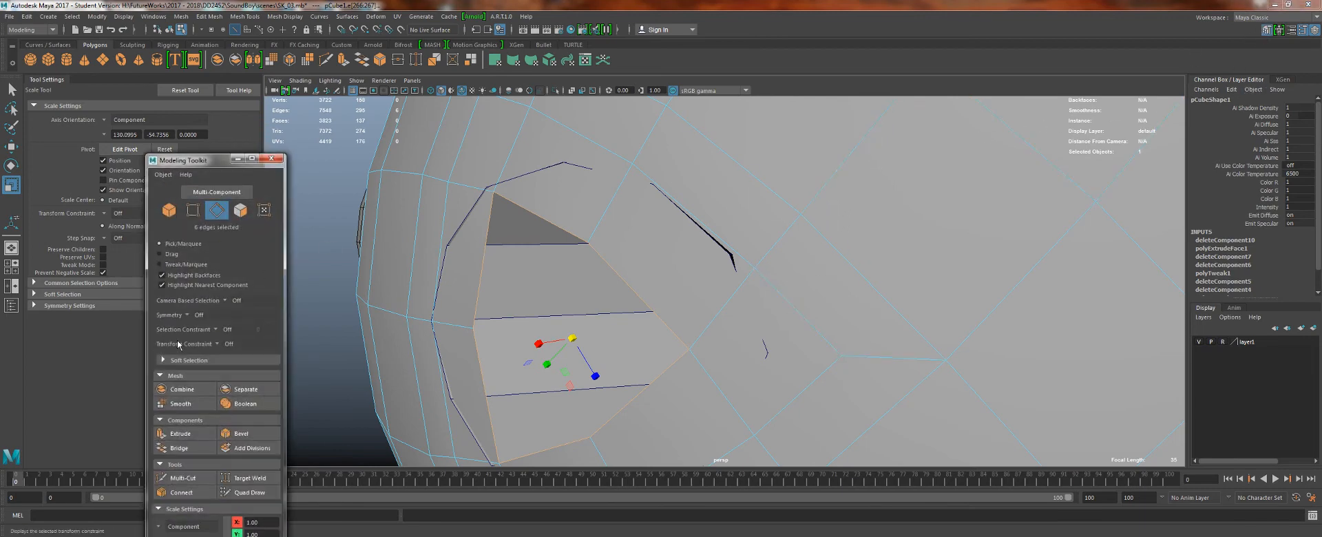
pyautogui.moveTo(217, 160); pyautogui.dragTo(179, 51)
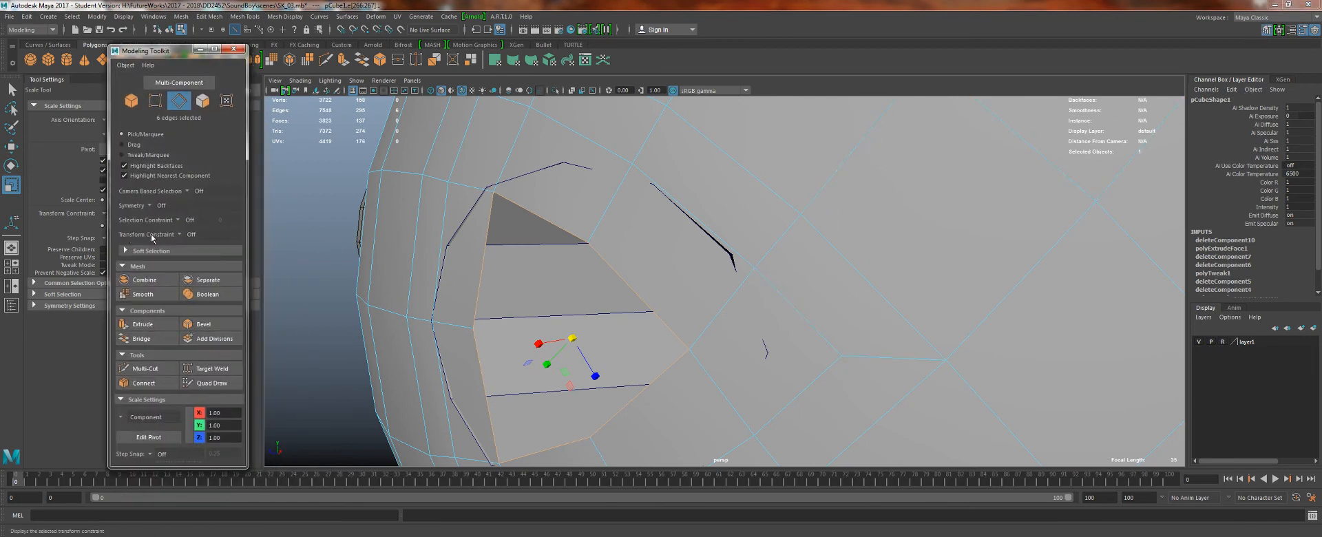
pyautogui.click(179, 235)
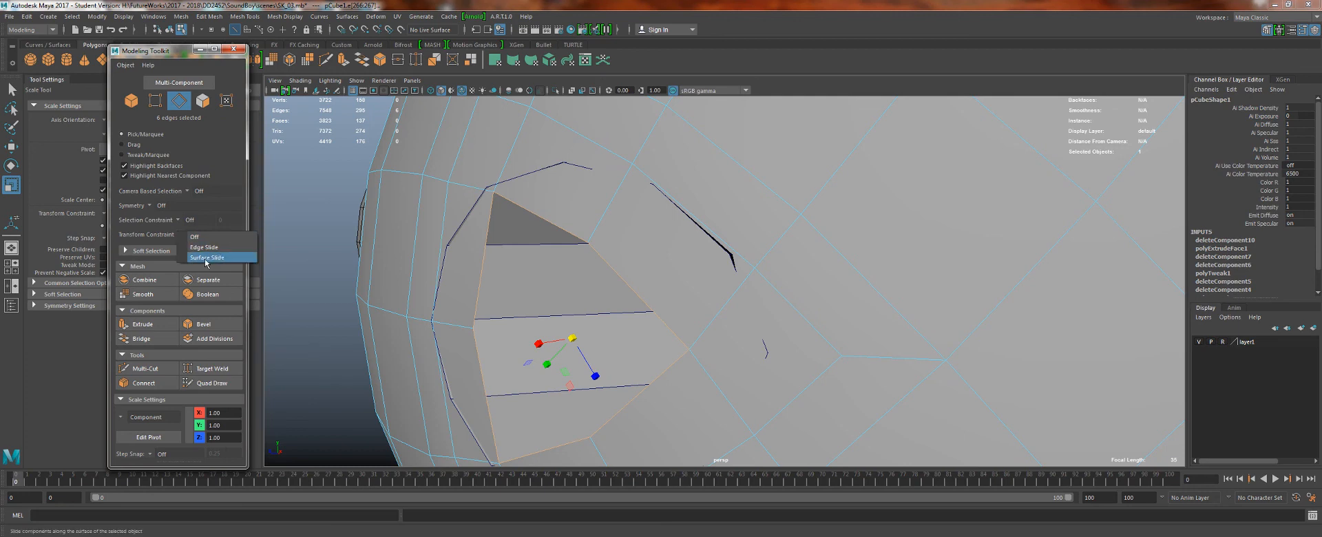
pyautogui.click(229, 51)
pyautogui.click(237, 53)
# - Examine the eye hole against the cylinder's outline from several angles
pyautogui.keyDown('alt'); pyautogui.moveTo(682, 186); pyautogui.dragTo(534, 180); pyautogui.keyUp('alt')
pyautogui.keyDown('alt'); pyautogui.moveTo(630, 282); pyautogui.dragTo(636, 281, button='right'); pyautogui.keyUp('alt')
pyautogui.keyDown('alt'); pyautogui.moveTo(636, 281); pyautogui.dragTo(529, 257, button='middle'); pyautogui.keyUp('alt')
pyautogui.keyDown('alt'); pyautogui.moveTo(528, 257); pyautogui.dragTo(654, 385); pyautogui.keyUp('alt')
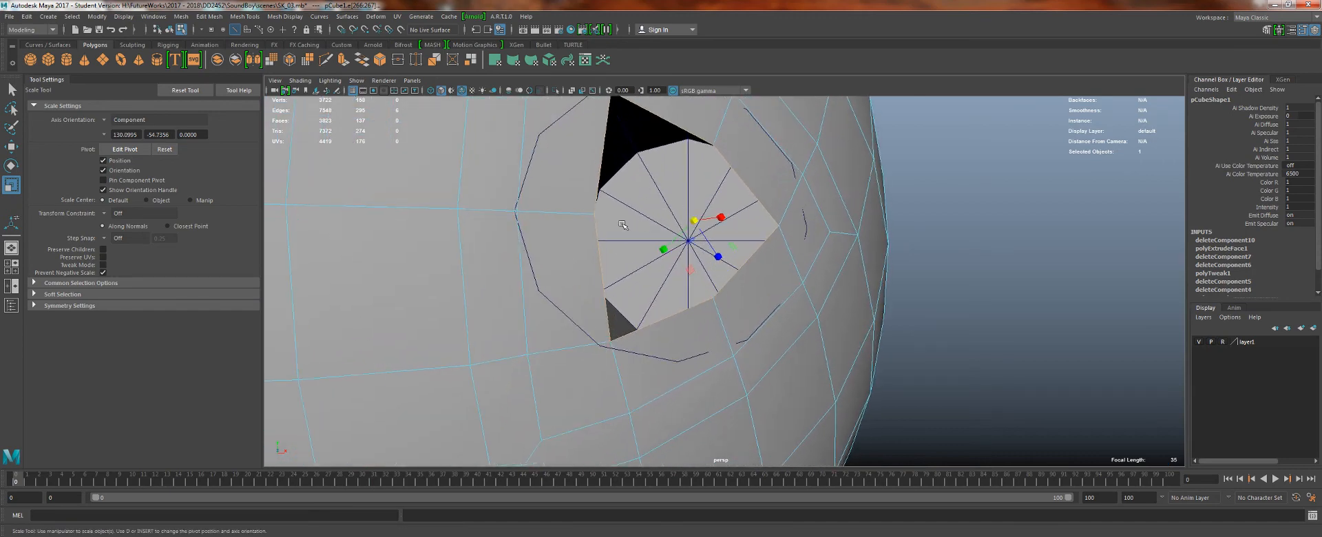
pyautogui.keyDown('alt'); pyautogui.moveTo(531, 275); pyautogui.dragTo(606, 376); pyautogui.keyUp('alt')
pyautogui.keyDown('alt'); pyautogui.moveTo(526, 299); pyautogui.dragTo(572, 292, button='right'); pyautogui.keyUp('alt')
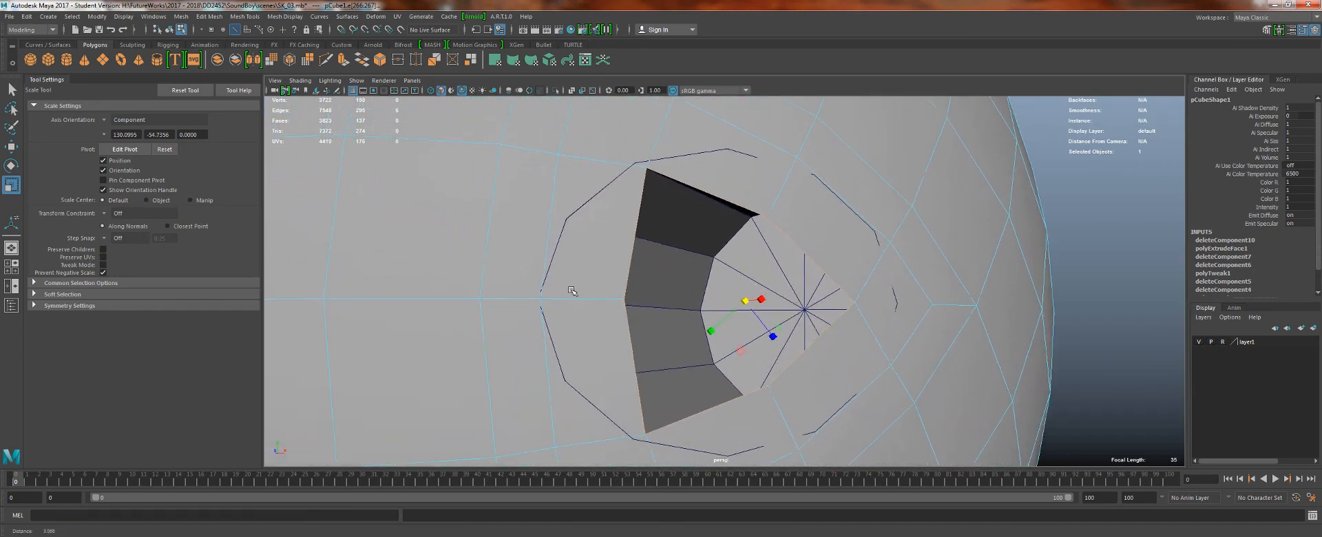
pyautogui.keyDown('alt'); pyautogui.moveTo(572, 291); pyautogui.dragTo(581, 354, button='middle'); pyautogui.keyUp('alt')
pyautogui.keyDown('alt'); pyautogui.moveTo(558, 236); pyautogui.dragTo(685, 139); pyautogui.keyUp('alt')
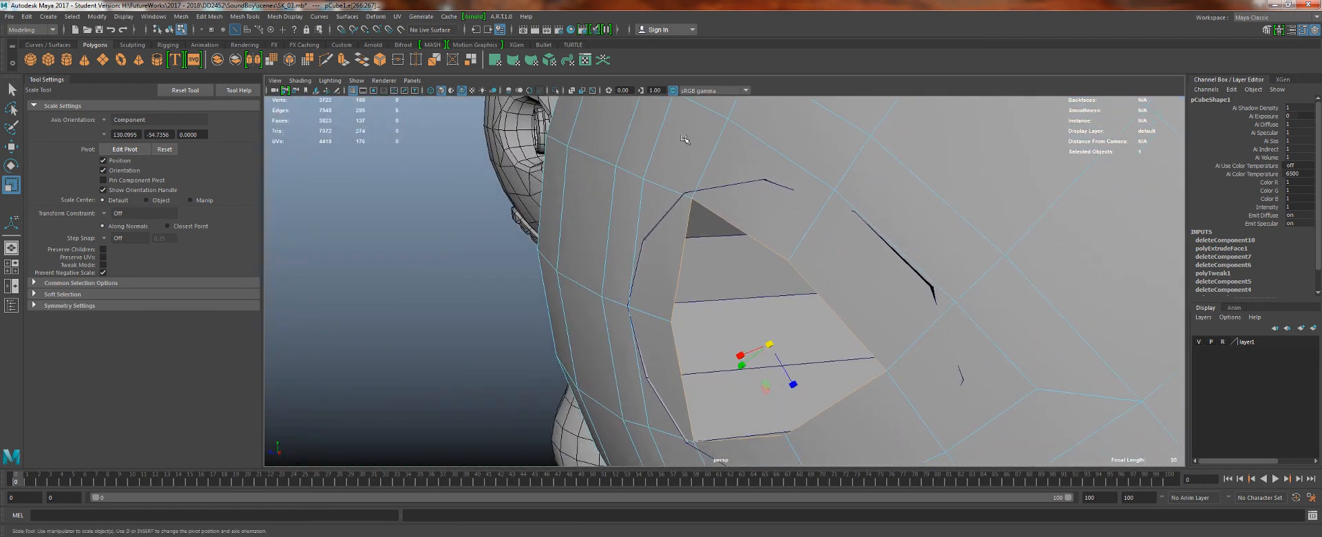
# - Select the ring of faces around the eye hole and delete them to widen the opening
pyautogui.moveTo(757, 171); pyautogui.dragTo(740, 237, button='right')
pyautogui.click(766, 196)
pyautogui.keyDown('shift'); pyautogui.click(879, 303); pyautogui.keyUp('shift')
pyautogui.keyDown('shift'); pyautogui.click(880, 307); pyautogui.keyUp('shift')
pyautogui.keyDown('shift'); pyautogui.click(869, 417); pyautogui.keyUp('shift')
pyautogui.keyDown('shift'); pyautogui.click(937, 384); pyautogui.keyUp('shift')
pyautogui.click(701, 182)
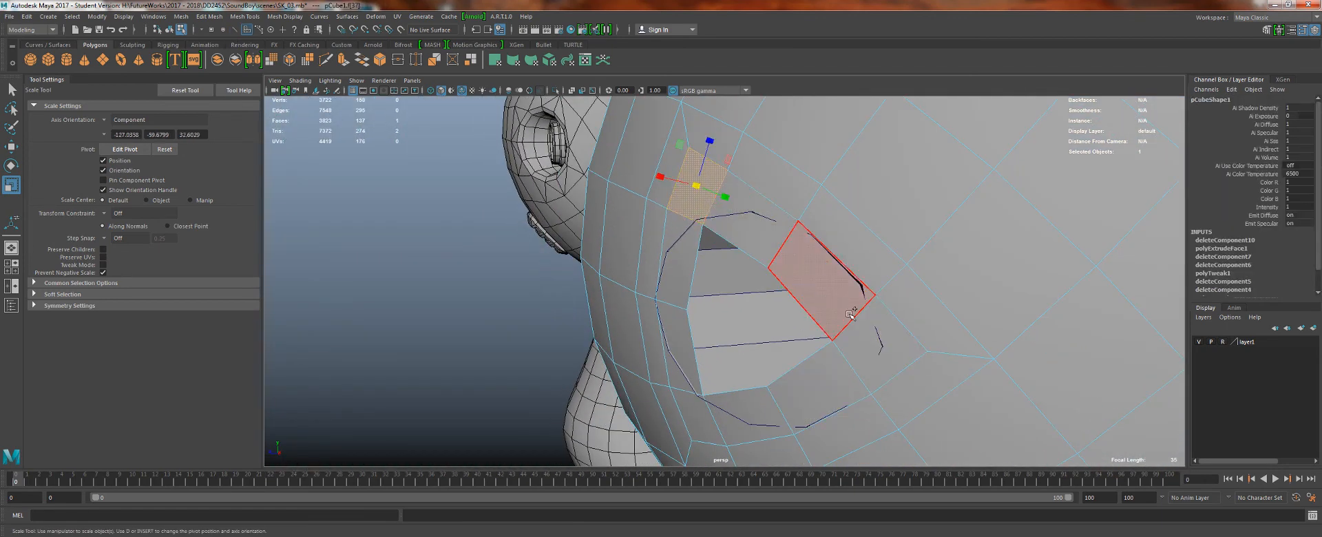
pyautogui.keyDown('shift'); pyautogui.click(754, 222); pyautogui.keyUp('shift')
pyautogui.keyDown('shift'); pyautogui.click(849, 314); pyautogui.keyUp('shift')
pyautogui.keyDown('shift'); pyautogui.click(862, 353); pyautogui.keyUp('shift')
pyautogui.keyDown('shift'); pyautogui.click(825, 387); pyautogui.keyUp('shift')
pyautogui.keyDown('shift'); pyautogui.click(756, 416); pyautogui.keyUp('shift')
pyautogui.keyDown('shift'); pyautogui.click(701, 422); pyautogui.keyUp('shift')
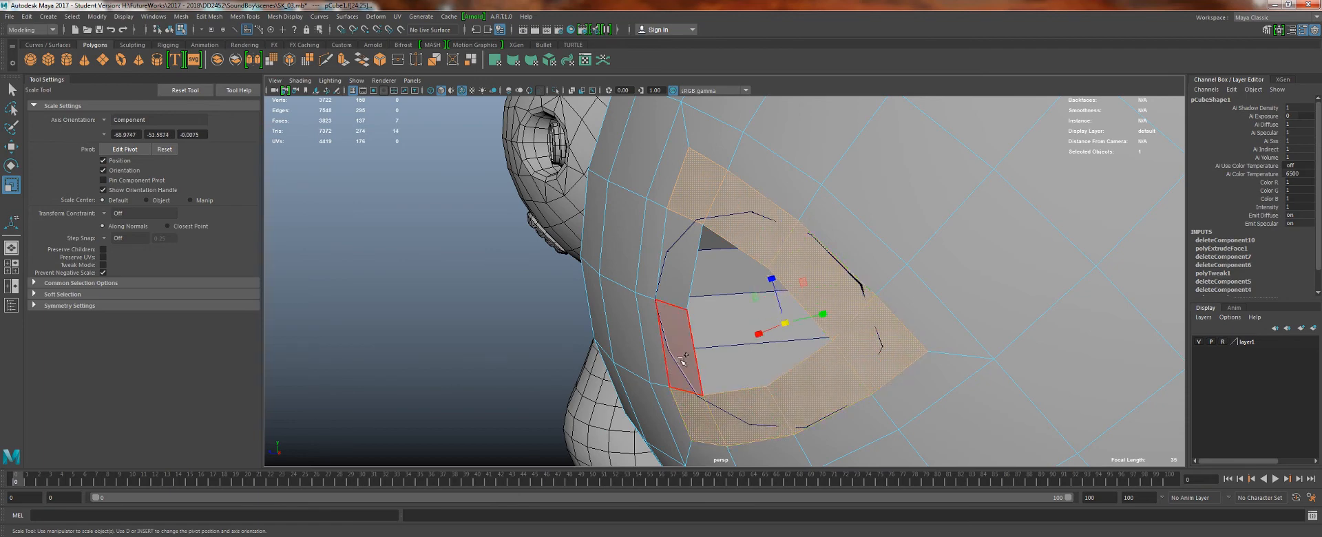
pyautogui.keyDown('shift'); pyautogui.click(682, 360); pyautogui.keyUp('shift')
pyautogui.press('Delete')
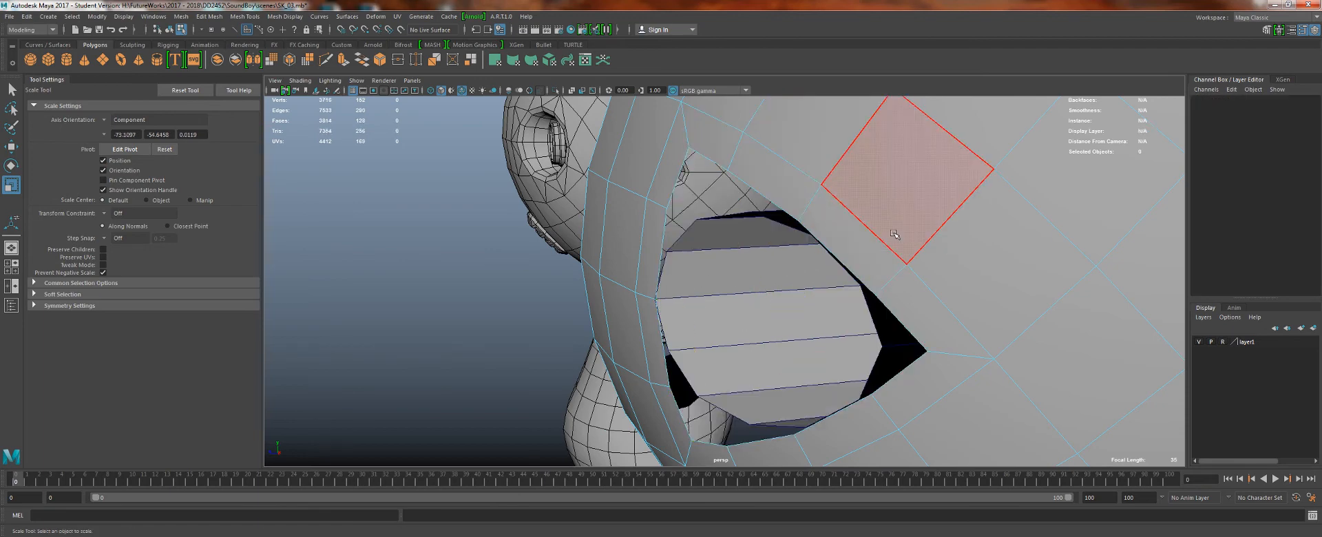
# - Inspect the widened opening around the cylinder and undo the face deletion
pyautogui.keyDown('alt'); pyautogui.moveTo(895, 235); pyautogui.dragTo(744, 235); pyautogui.keyUp('alt')
pyautogui.scroll(-1, 719, 257)
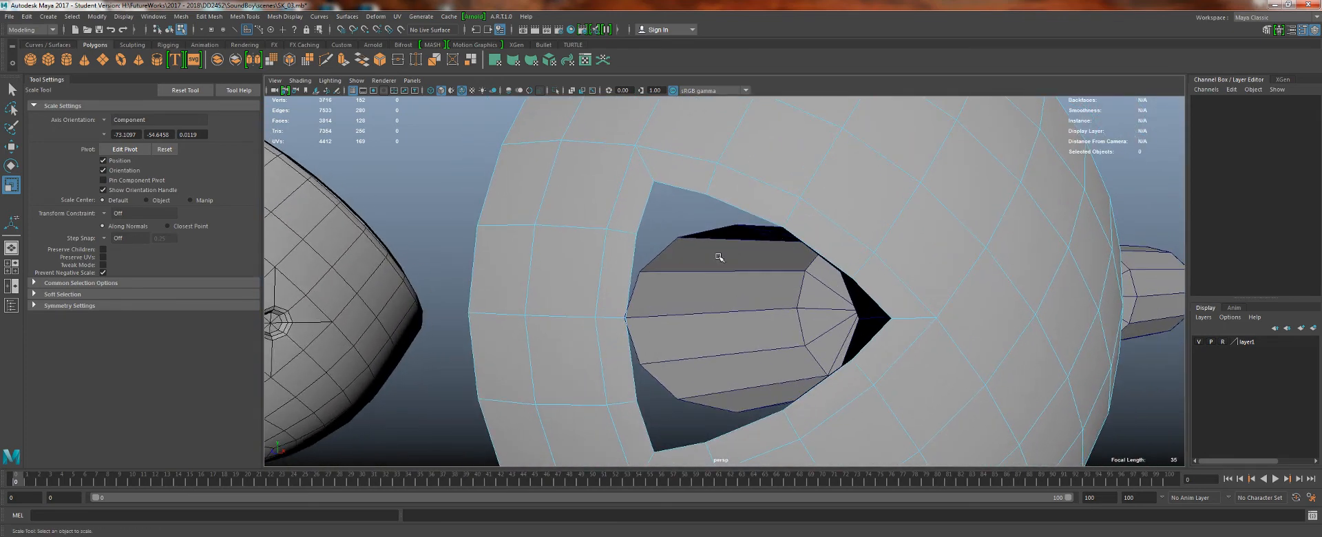
pyautogui.keyDown('alt'); pyautogui.moveTo(647, 255); pyautogui.dragTo(679, 342, button='right'); pyautogui.keyUp('alt')
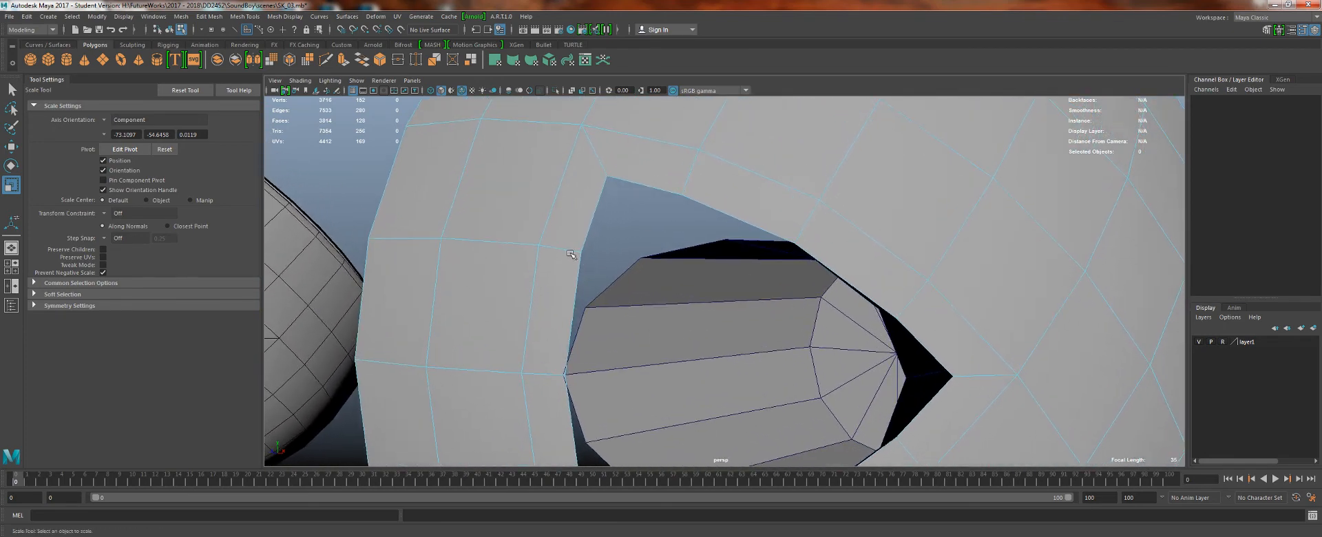
pyautogui.keyDown('alt'); pyautogui.moveTo(574, 255); pyautogui.dragTo(603, 260); pyautogui.keyUp('alt')
pyautogui.hotkey('ctrl', 'z')
# - Switch to vertex editing and set the Modeling Toolkit's Transform Constraint to Surface
pyautogui.moveTo(571, 198); pyautogui.dragTo(524, 196, button='right')
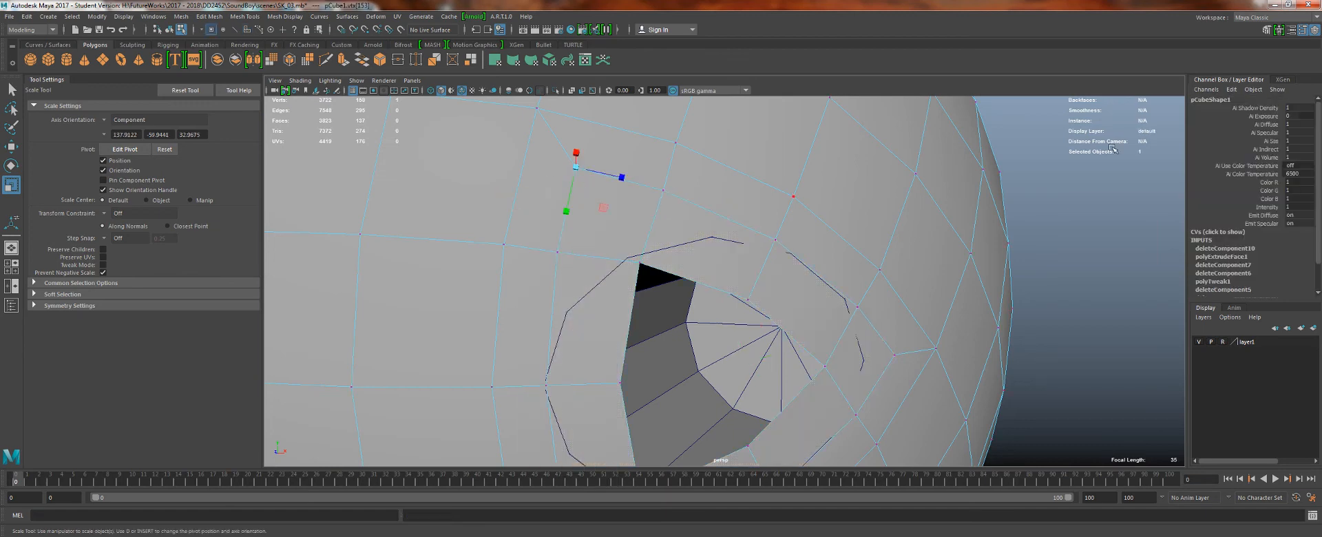
pyautogui.click(1268, 30)
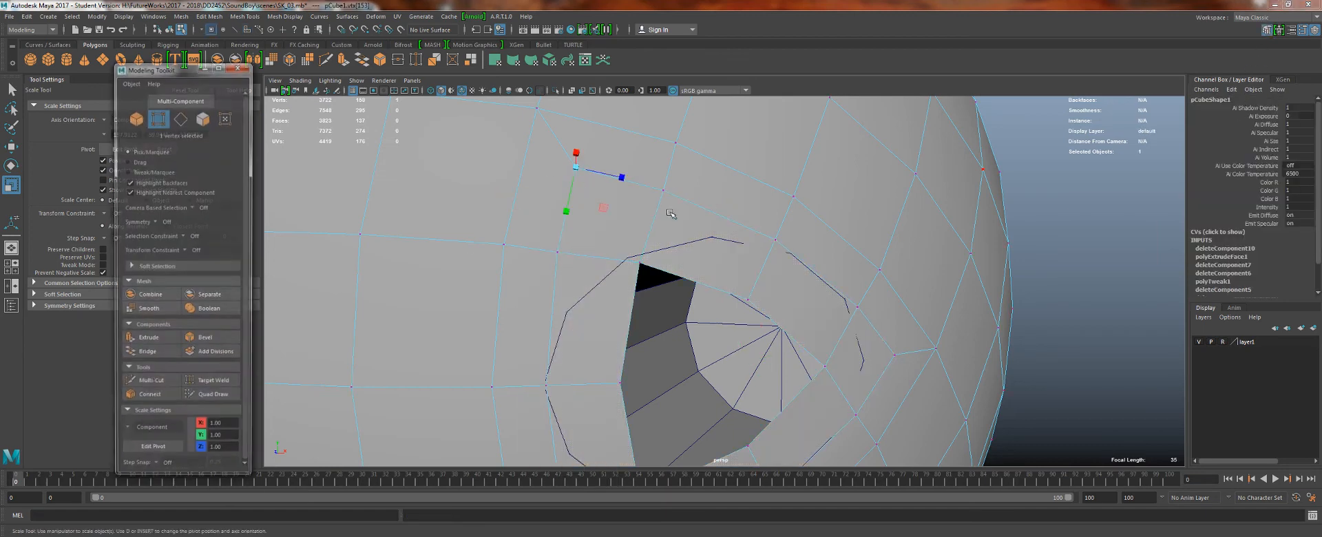
pyautogui.click(183, 251)
pyautogui.click(222, 276)
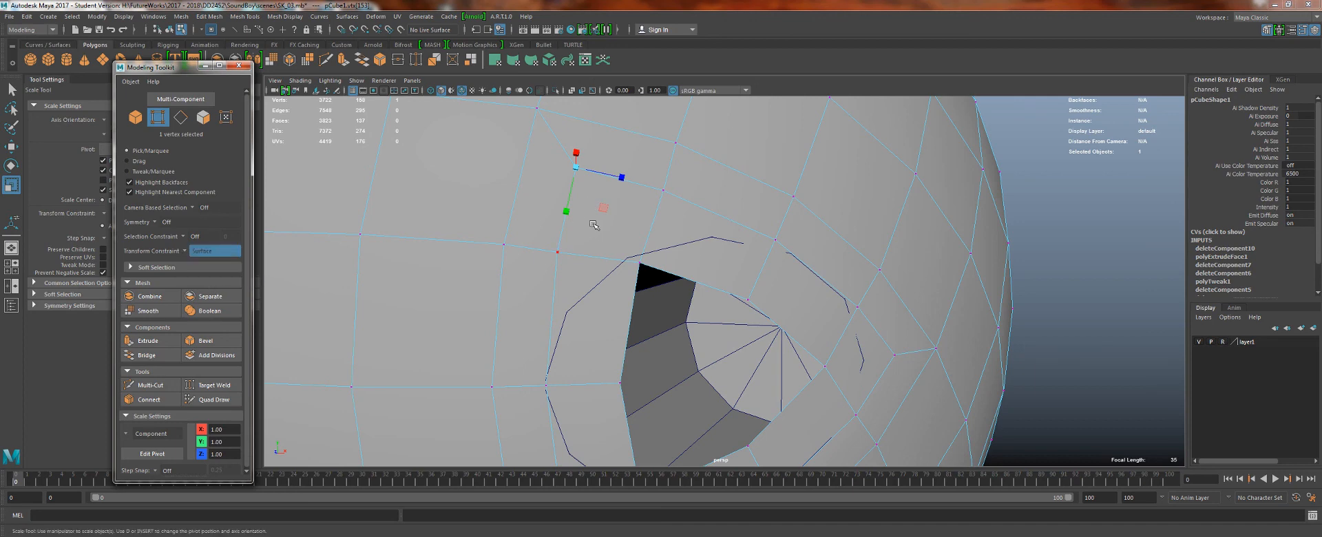
# - Slide the vertices above the eye hole and at its wide end's upper corner closer to the cylinder's outline
pyautogui.keyDown('alt'); pyautogui.moveTo(593, 225); pyautogui.dragTo(588, 194); pyautogui.keyUp('alt')
pyautogui.press('w')
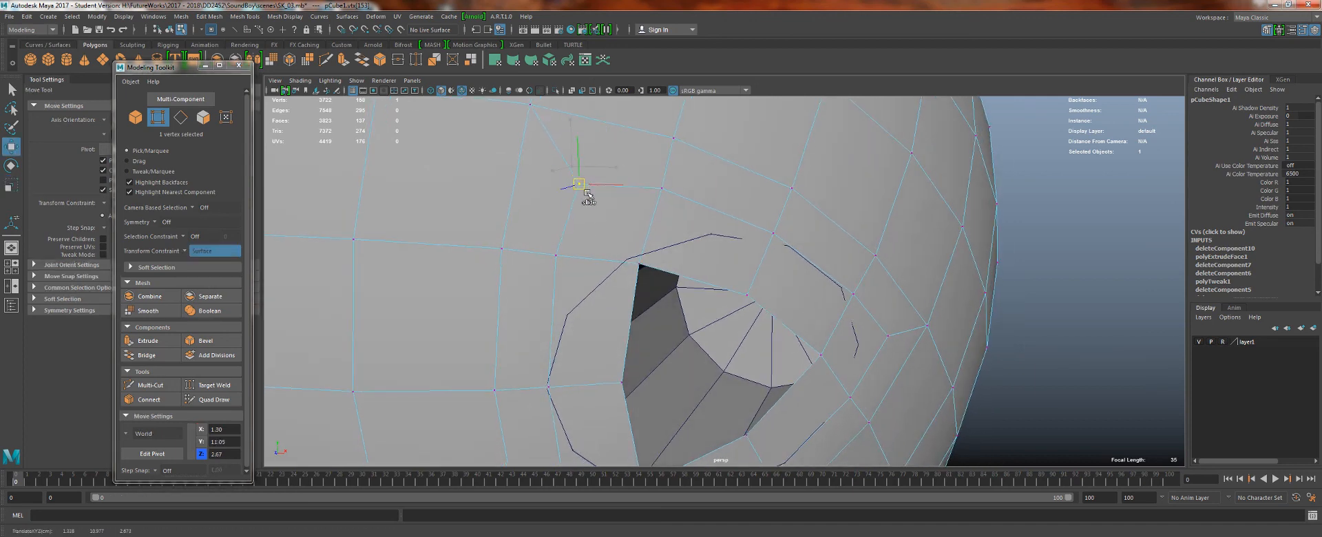
pyautogui.click(663, 190)
pyautogui.keyDown('alt'); pyautogui.moveTo(670, 248); pyautogui.dragTo(761, 251); pyautogui.keyUp('alt')
pyautogui.keyDown('alt'); pyautogui.moveTo(761, 251); pyautogui.dragTo(551, 193, button='middle'); pyautogui.keyUp('alt')
pyautogui.keyDown('alt'); pyautogui.moveTo(552, 193); pyautogui.dragTo(613, 261, button='right'); pyautogui.keyUp('alt')
pyautogui.keyDown('alt'); pyautogui.moveTo(614, 262); pyautogui.dragTo(652, 274); pyautogui.keyUp('alt')
pyautogui.keyDown('alt'); pyautogui.moveTo(652, 274); pyautogui.dragTo(528, 296, button='right'); pyautogui.keyUp('alt')
pyautogui.keyDown('alt'); pyautogui.moveTo(529, 296); pyautogui.dragTo(513, 285); pyautogui.keyUp('alt')
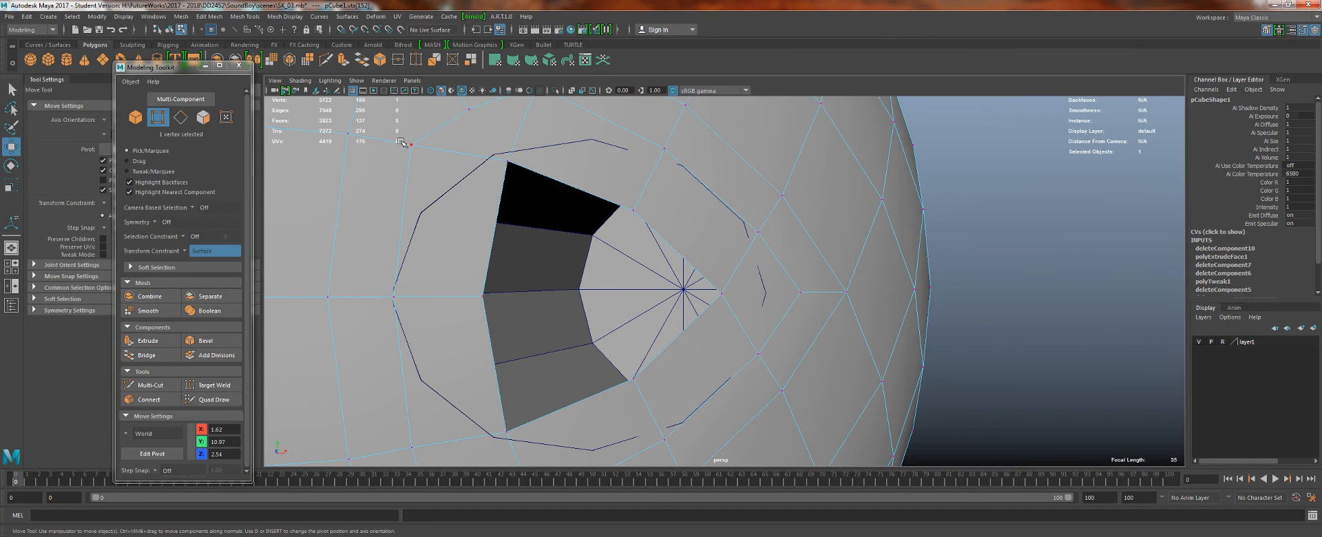
pyautogui.click(420, 195)
pyautogui.keyDown('alt'); pyautogui.moveTo(462, 185); pyautogui.dragTo(443, 255, button='middle'); pyautogui.keyUp('alt')
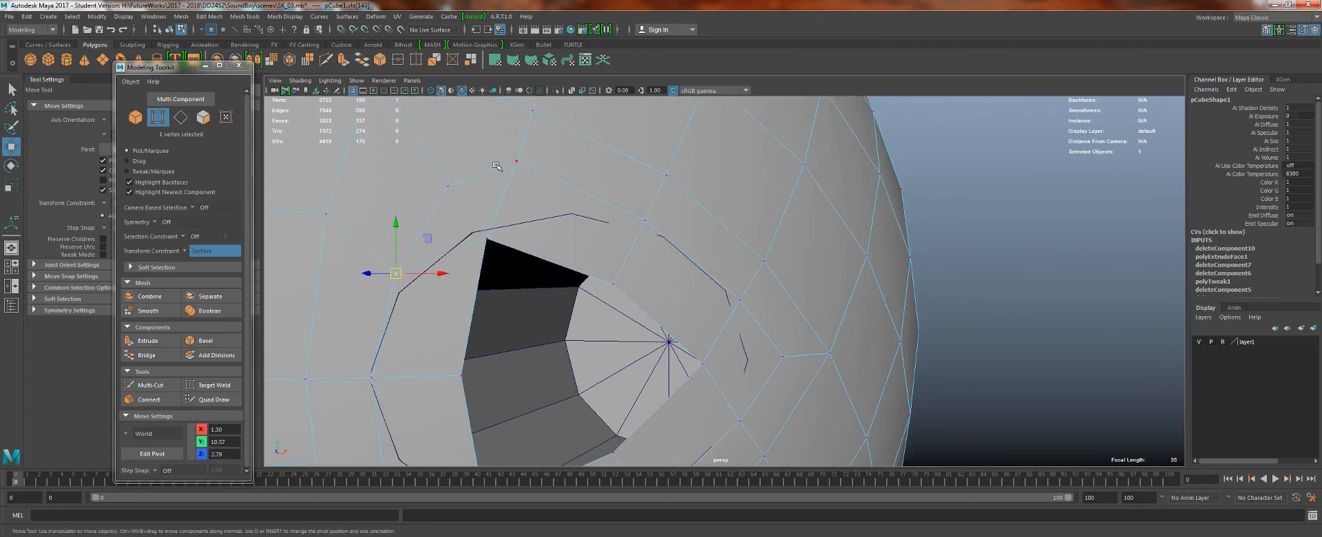
pyautogui.click(518, 162)
pyautogui.moveTo(515, 163); pyautogui.dragTo(560, 201)
# - Slide the mid-height vertices at both ends of the eye hole closer to the cylinder's outline
pyautogui.keyDown('alt'); pyautogui.moveTo(488, 234); pyautogui.dragTo(608, 174); pyautogui.keyUp('alt')
pyautogui.click(579, 279)
pyautogui.moveTo(606, 274); pyautogui.dragTo(591, 280)
pyautogui.scroll(3, 441, 286)
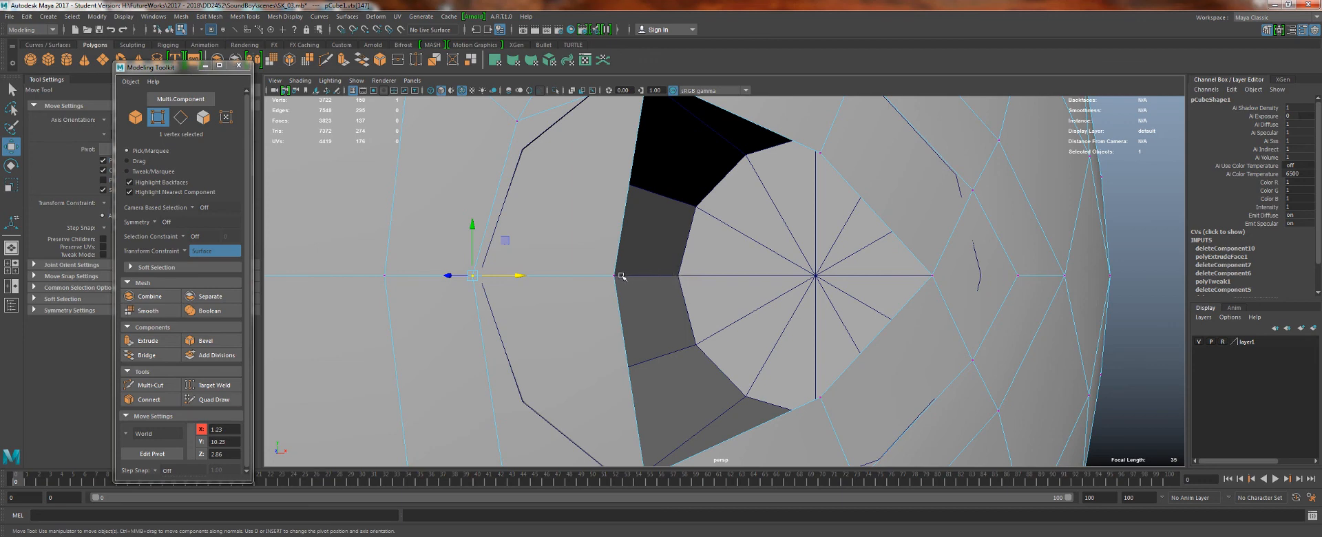
pyautogui.keyDown('alt'); pyautogui.moveTo(689, 286); pyautogui.dragTo(753, 274); pyautogui.keyUp('alt')
pyautogui.keyDown('shift'); pyautogui.moveTo(753, 274); pyautogui.dragTo(737, 273, button='middle'); pyautogui.keyUp('shift')
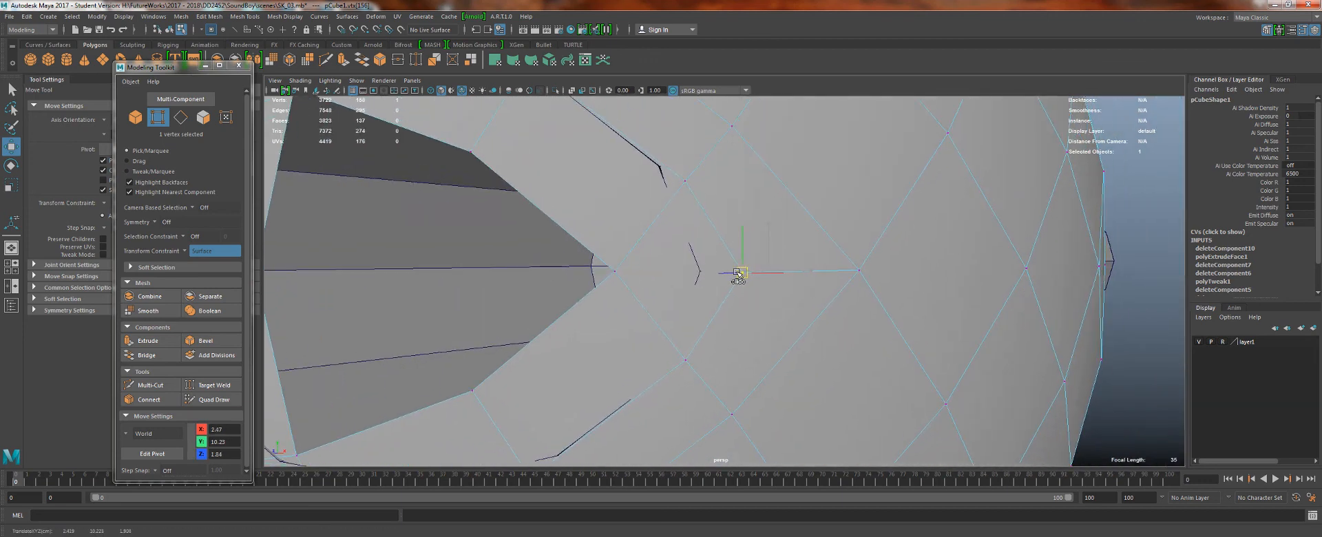
# - Slide the two upper vertices near the eye hole's pointed end onto the cylinder's outline
pyautogui.click(683, 182)
pyautogui.keyDown('shift'); pyautogui.moveTo(684, 182); pyautogui.dragTo(671, 167, button='middle'); pyautogui.keyUp('shift')
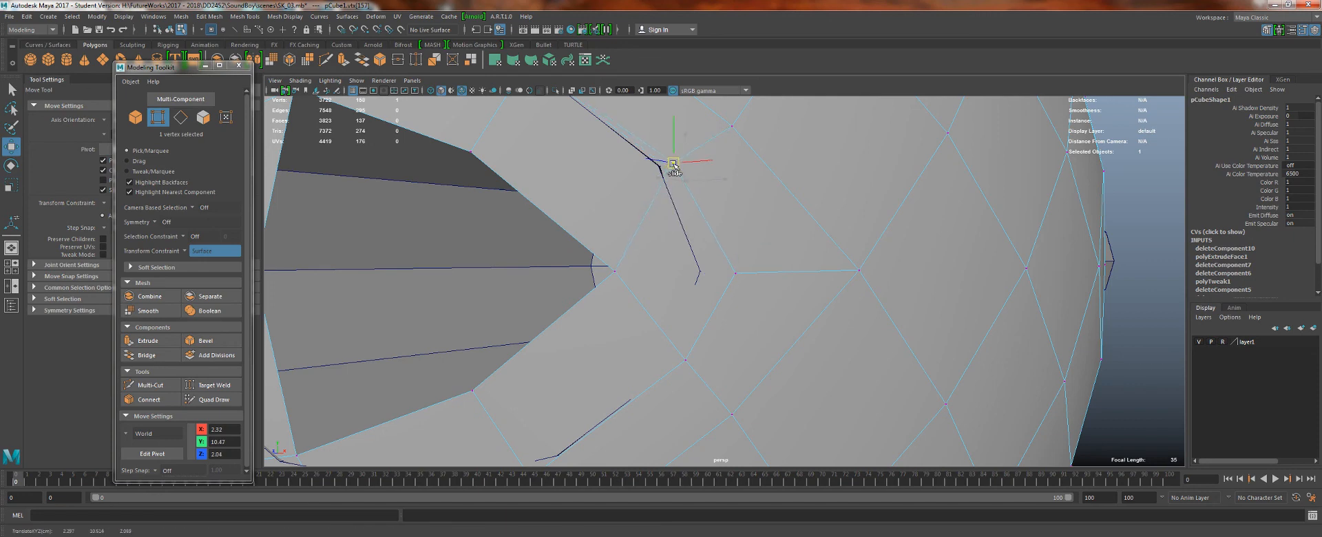
pyautogui.keyDown('alt'); pyautogui.moveTo(674, 166); pyautogui.dragTo(696, 228); pyautogui.keyUp('alt')
pyautogui.click(593, 181)
pyautogui.keyDown('shift'); pyautogui.moveTo(594, 180); pyautogui.dragTo(626, 193, button='middle'); pyautogui.keyUp('shift')
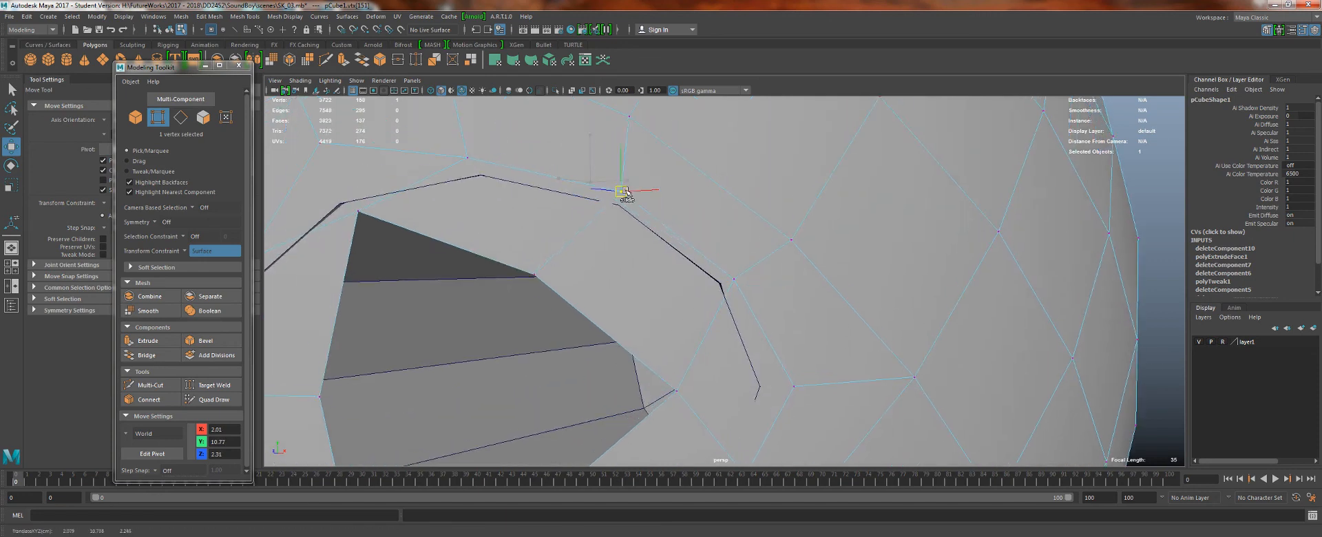
# - Slide the vertices along the eye hole's lower side to follow the cylinder's outline
pyautogui.keyDown('alt'); pyautogui.moveTo(627, 195); pyautogui.dragTo(607, 305); pyautogui.keyUp('alt')
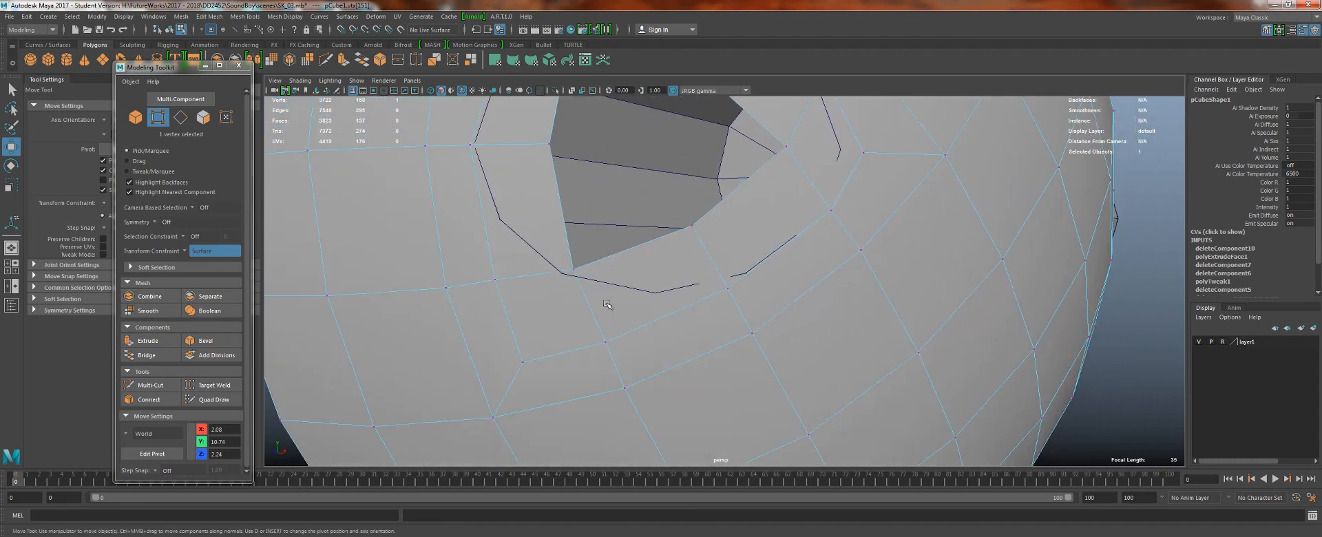
pyautogui.keyDown('alt'); pyautogui.moveTo(850, 234); pyautogui.dragTo(758, 267); pyautogui.keyUp('alt')
pyautogui.click(651, 329)
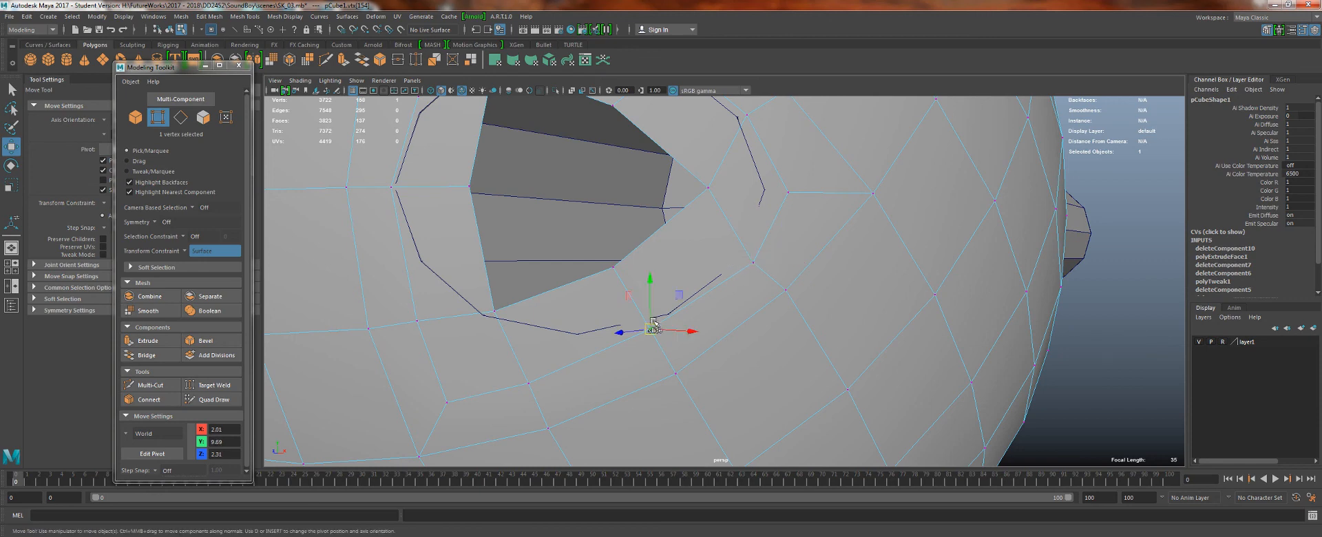
pyautogui.moveTo(651, 329); pyautogui.dragTo(672, 330)
pyautogui.click(528, 383)
pyautogui.moveTo(528, 383); pyautogui.dragTo(566, 356)
pyautogui.click(446, 403)
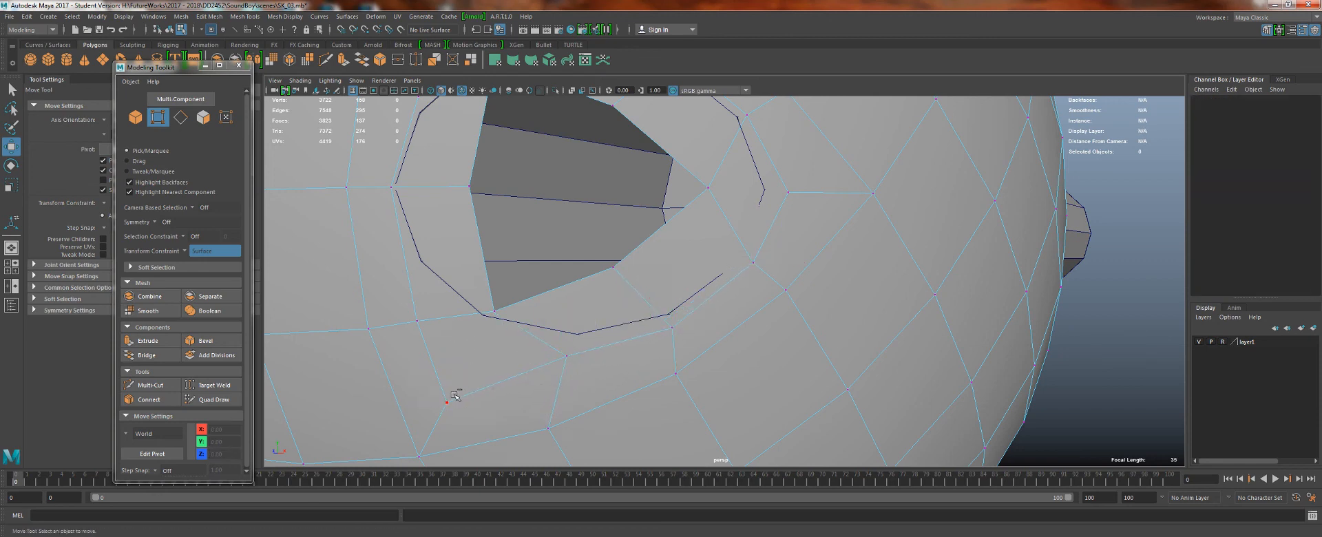
pyautogui.moveTo(447, 403); pyautogui.dragTo(409, 276)
pyautogui.click(417, 320)
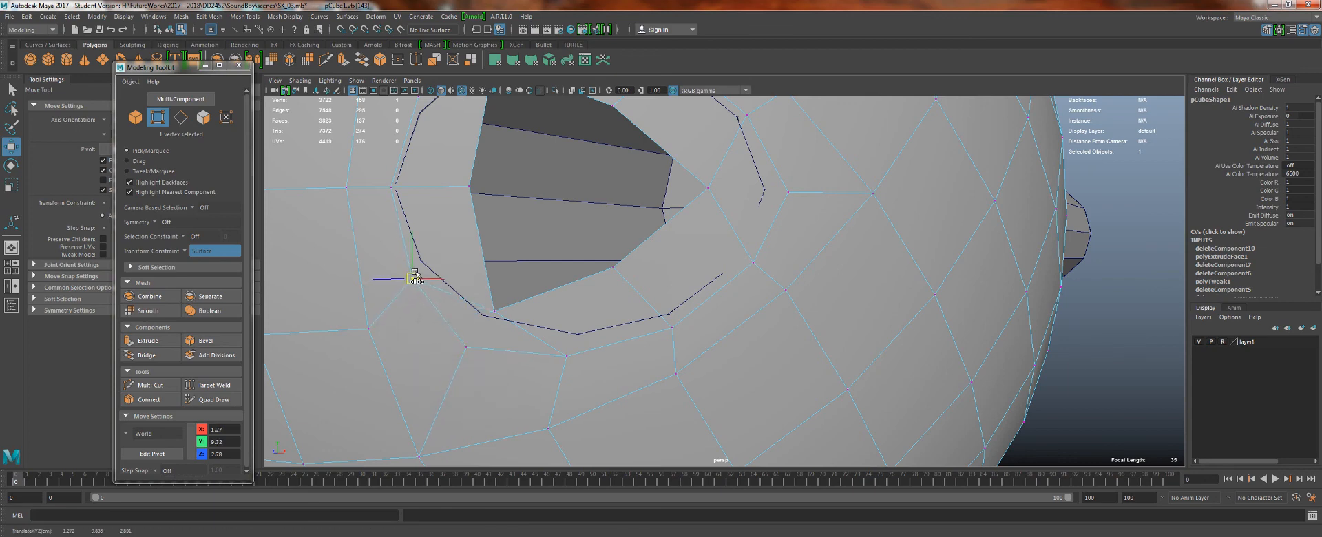
# - Select the nine faces ringing the eye hole and delete them to open the hole around the cylinder
pyautogui.scroll(-5, 514, 325)
pyautogui.press('F11')
pyautogui.press('q')
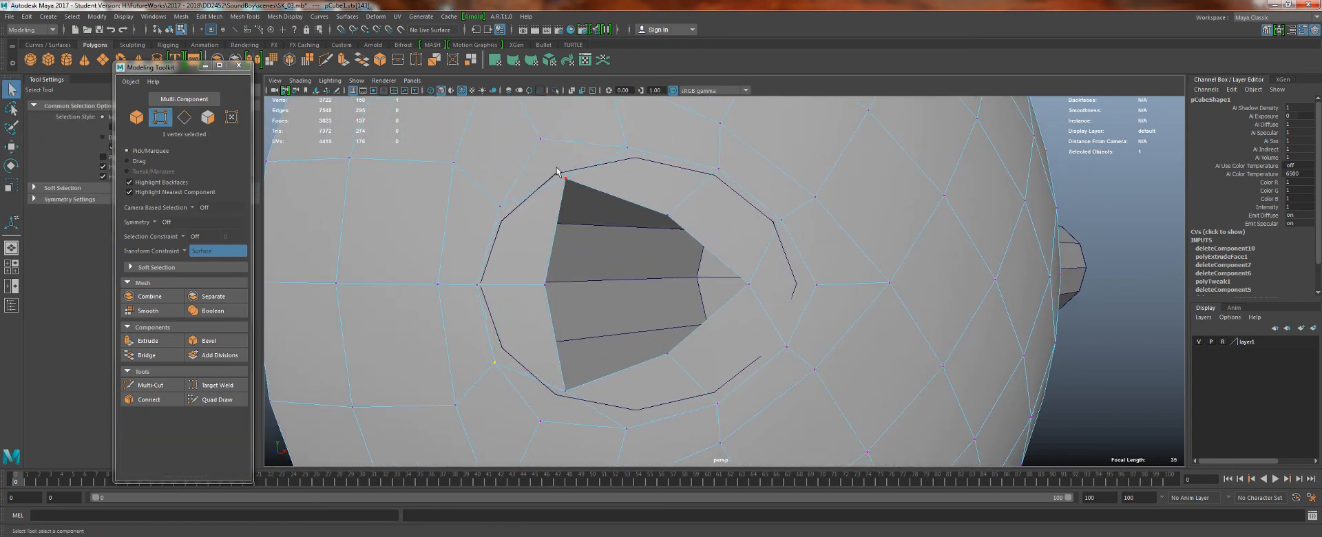
pyautogui.click(554, 164)
pyautogui.keyDown('shift'); pyautogui.doubleClick(635, 176); pyautogui.keyUp('shift')
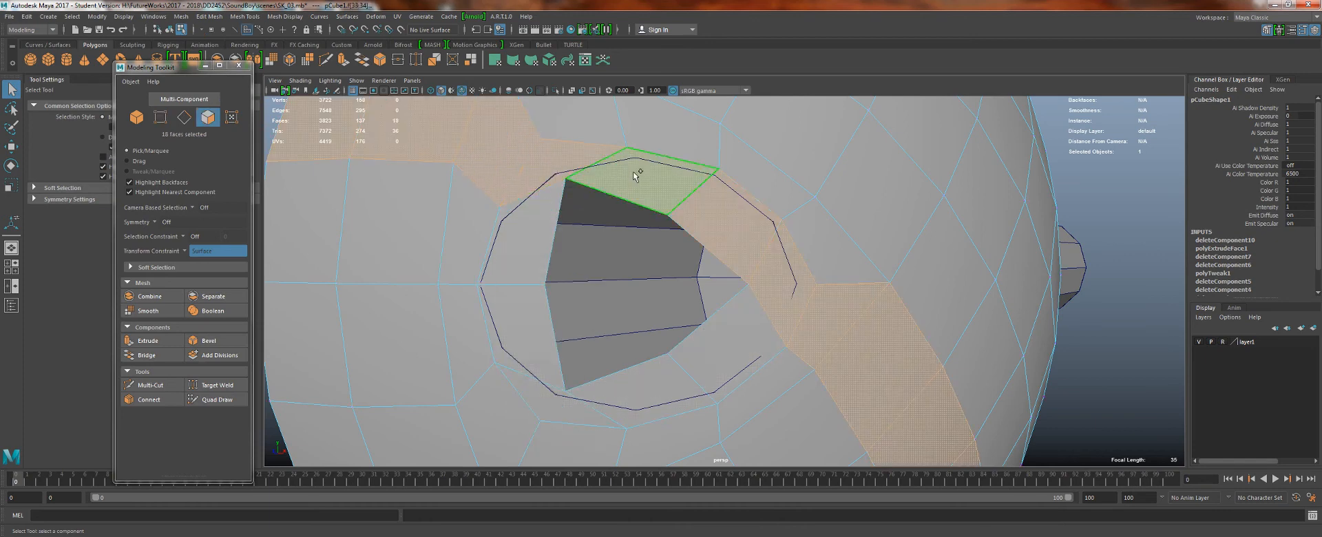
pyautogui.click(552, 165)
pyautogui.keyDown('shift'); pyautogui.click(648, 186); pyautogui.keyUp('shift')
pyautogui.keyDown('shift'); pyautogui.click(727, 203); pyautogui.keyUp('shift')
pyautogui.keyDown('shift'); pyautogui.click(776, 290); pyautogui.keyUp('shift')
pyautogui.keyDown('shift'); pyautogui.click(737, 339); pyautogui.keyUp('shift')
pyautogui.keyDown('shift'); pyautogui.click(620, 396); pyautogui.keyUp('shift')
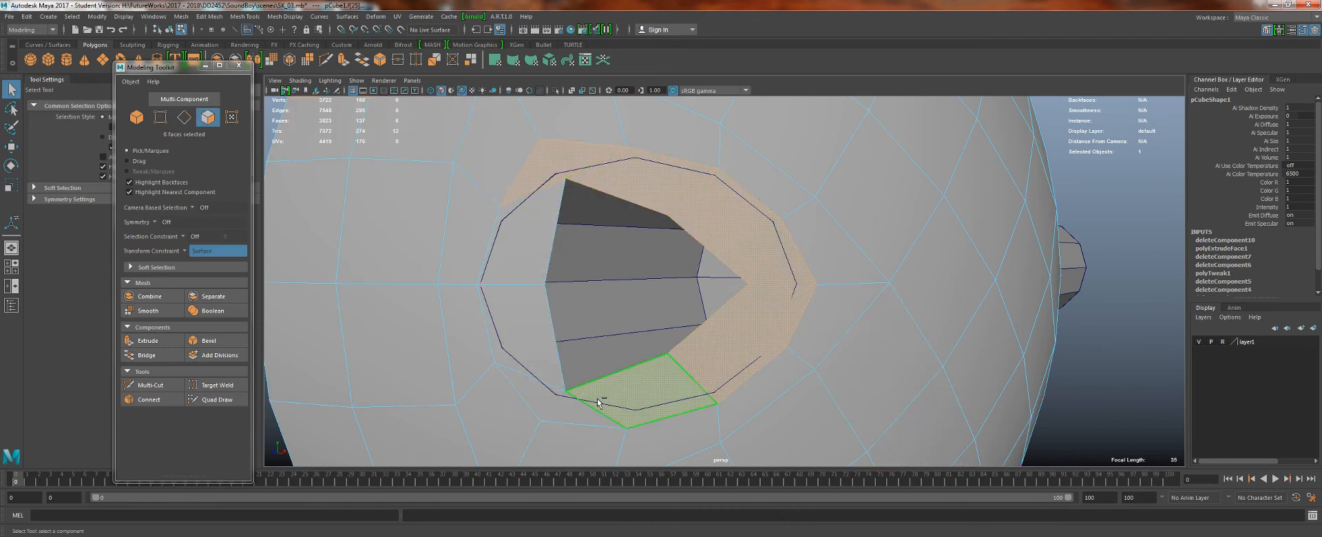
pyautogui.keyDown('shift'); pyautogui.click(565, 410); pyautogui.keyUp('shift')
pyautogui.keyDown('shift'); pyautogui.click(516, 346); pyautogui.keyUp('shift')
pyautogui.keyDown('shift'); pyautogui.click(518, 265); pyautogui.keyUp('shift')
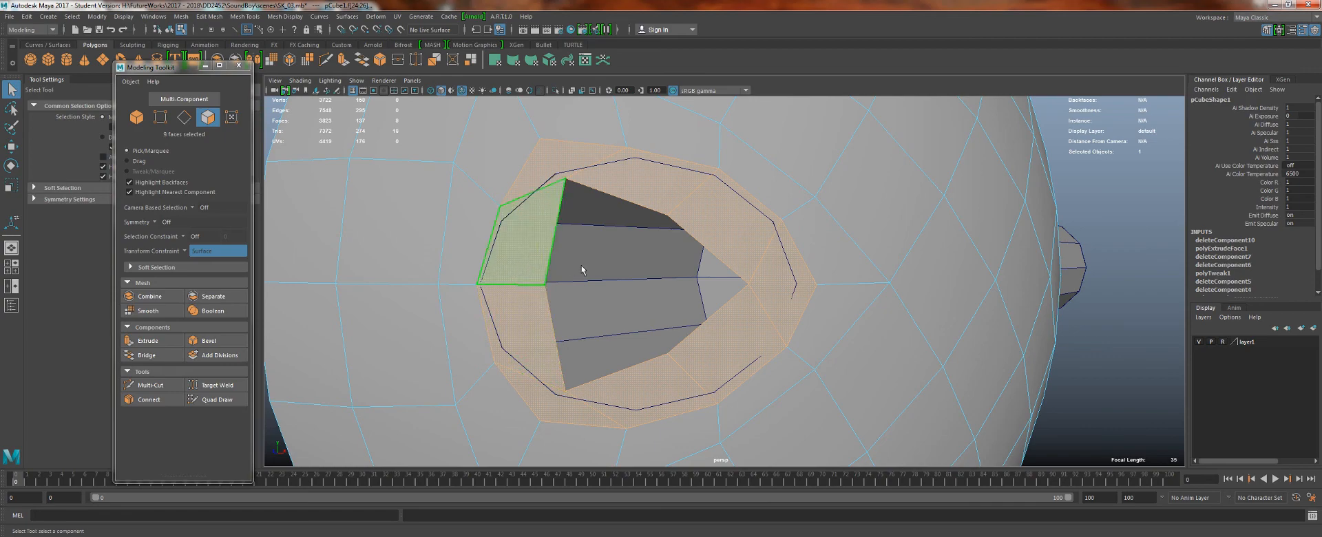
pyautogui.press('Delete')
# - Select the head and the socket cylinder together as objects
pyautogui.keyDown('alt'); pyautogui.moveTo(670, 194); pyautogui.dragTo(716, 202); pyautogui.keyUp('alt')
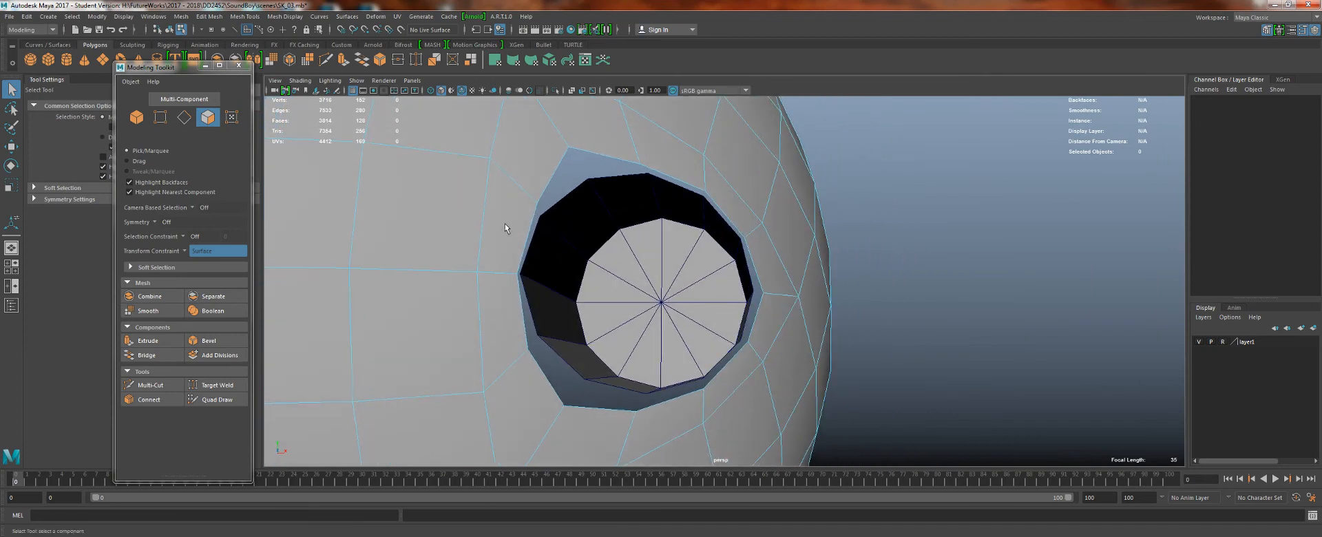
pyautogui.keyDown('alt'); pyautogui.moveTo(513, 241); pyautogui.dragTo(532, 261); pyautogui.keyUp('alt')
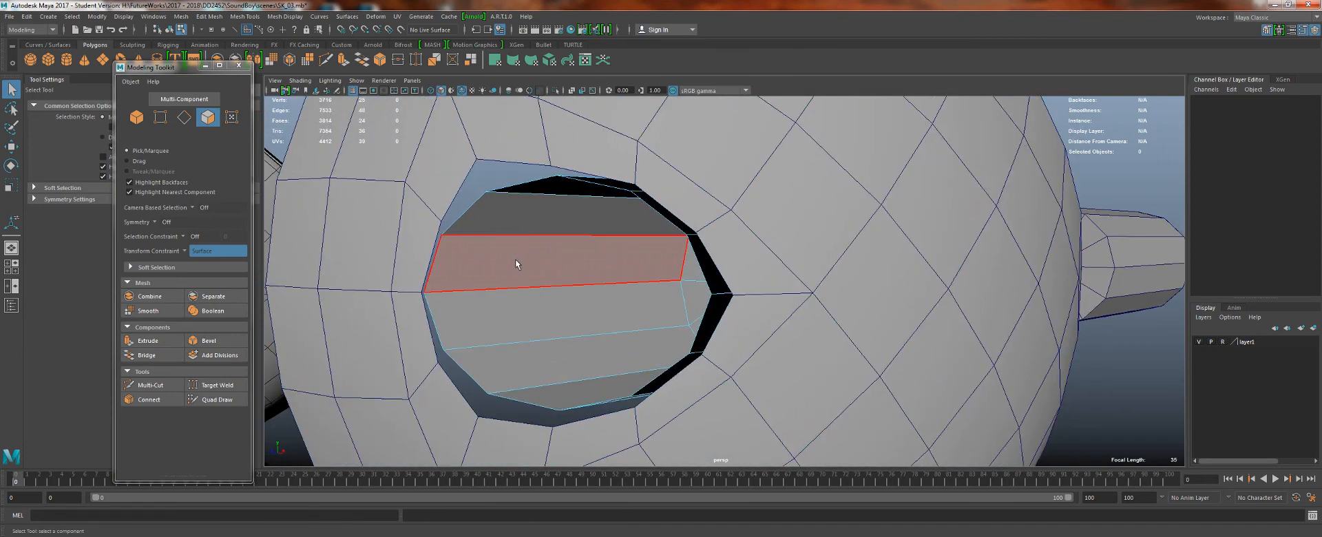
pyautogui.moveTo(513, 262); pyautogui.dragTo(579, 246, button='right')
pyautogui.moveTo(578, 246)
pyautogui.keyDown('alt'); pyautogui.mouseDown()
pyautogui.moveTo(655, 306)
pyautogui.moveTo(593, 249)
pyautogui.mouseUp(); pyautogui.keyUp('alt')
pyautogui.keyDown('shift'); pyautogui.click(799, 295); pyautogui.keyUp('shift')
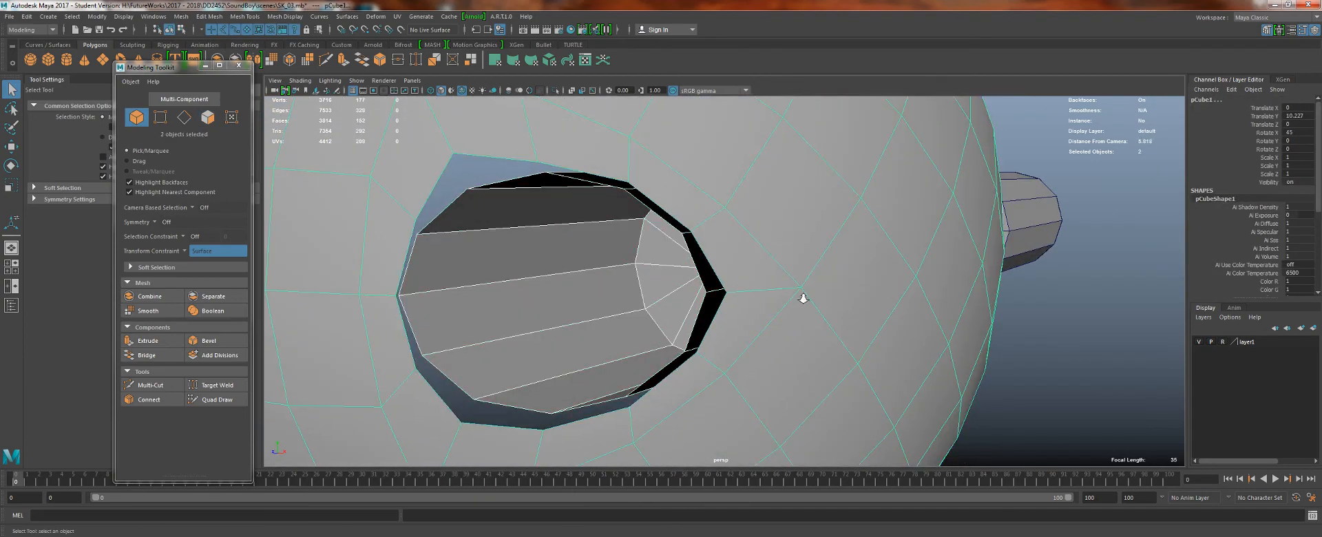
pyautogui.keyDown('alt'); pyautogui.moveTo(800, 295); pyautogui.dragTo(879, 309, button='right'); pyautogui.keyUp('alt')
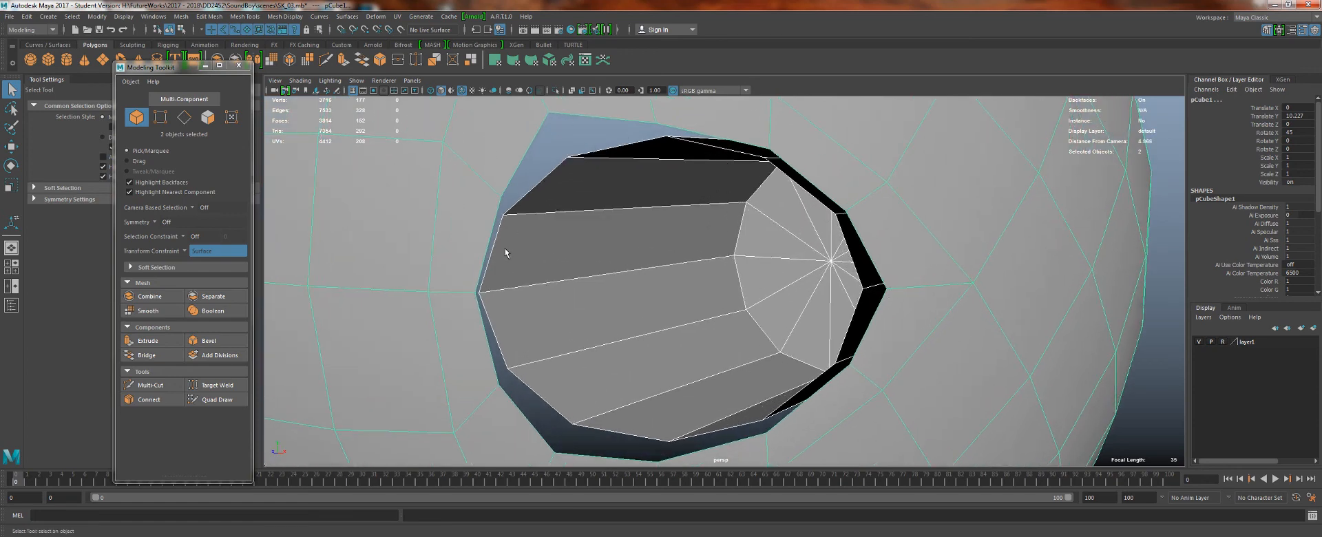
# - Pick the head's protruding upper corner vertex beside the eye hole, turn the transform constraint off and close the Modeling Toolkit
pyautogui.keyDown('alt'); pyautogui.moveTo(577, 244); pyautogui.dragTo(620, 256); pyautogui.keyUp('alt')
pyautogui.moveTo(505, 146); pyautogui.dragTo(460, 145, button='right')
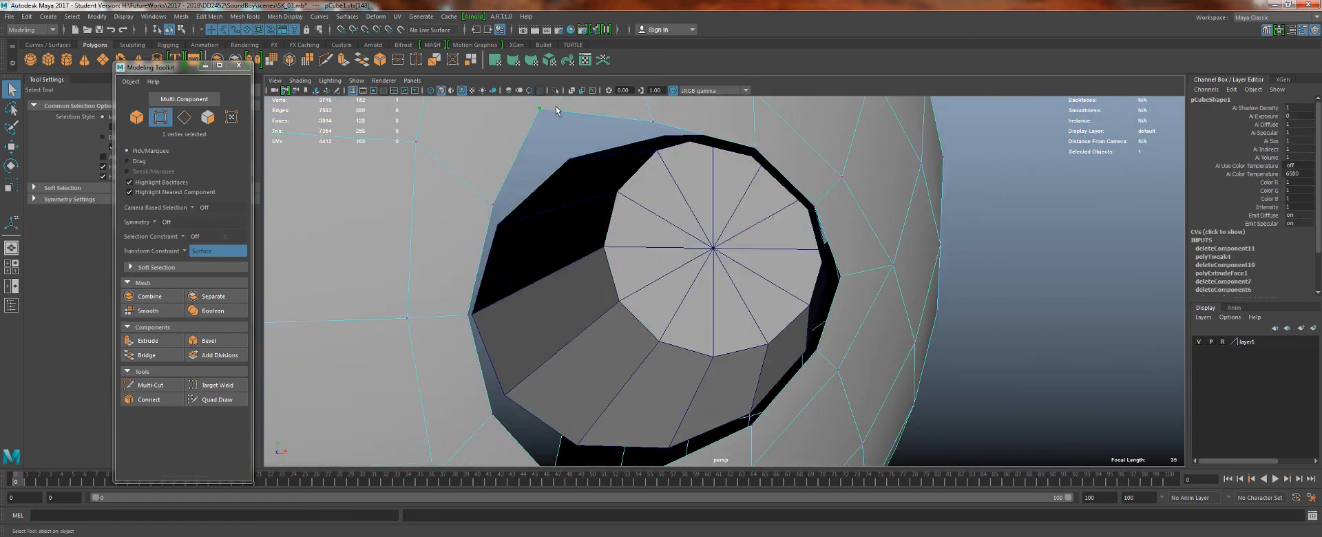
pyautogui.click(541, 110)
pyautogui.press('w')
pyautogui.keyDown('alt'); pyautogui.moveTo(570, 168); pyautogui.dragTo(521, 176); pyautogui.keyUp('alt')
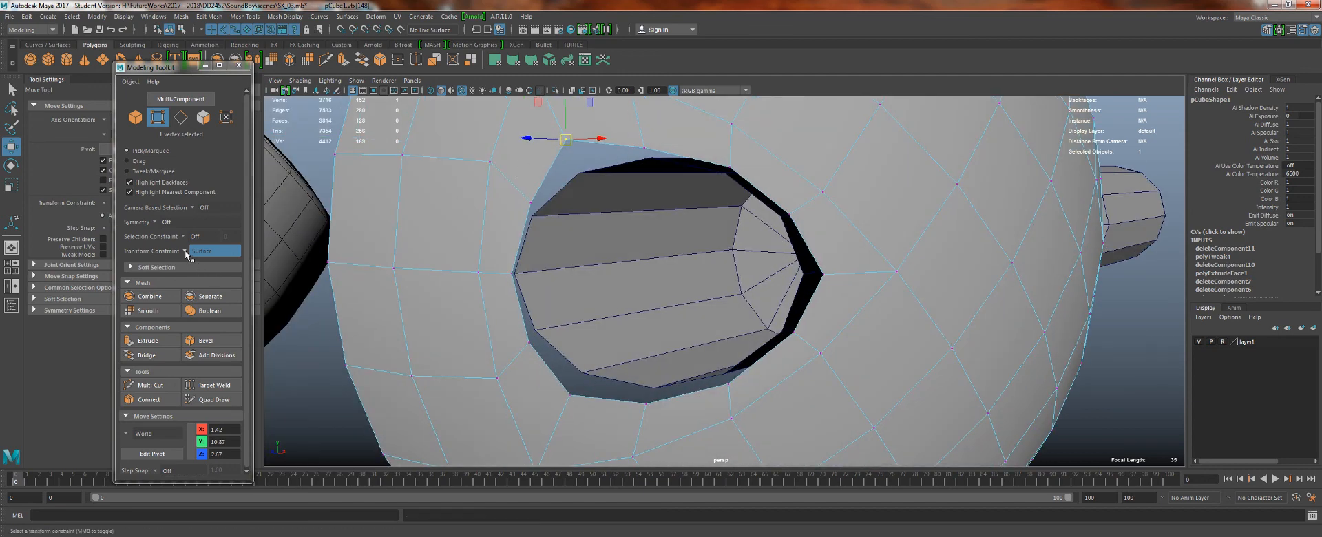
pyautogui.click(210, 251)
pyautogui.click(204, 257)
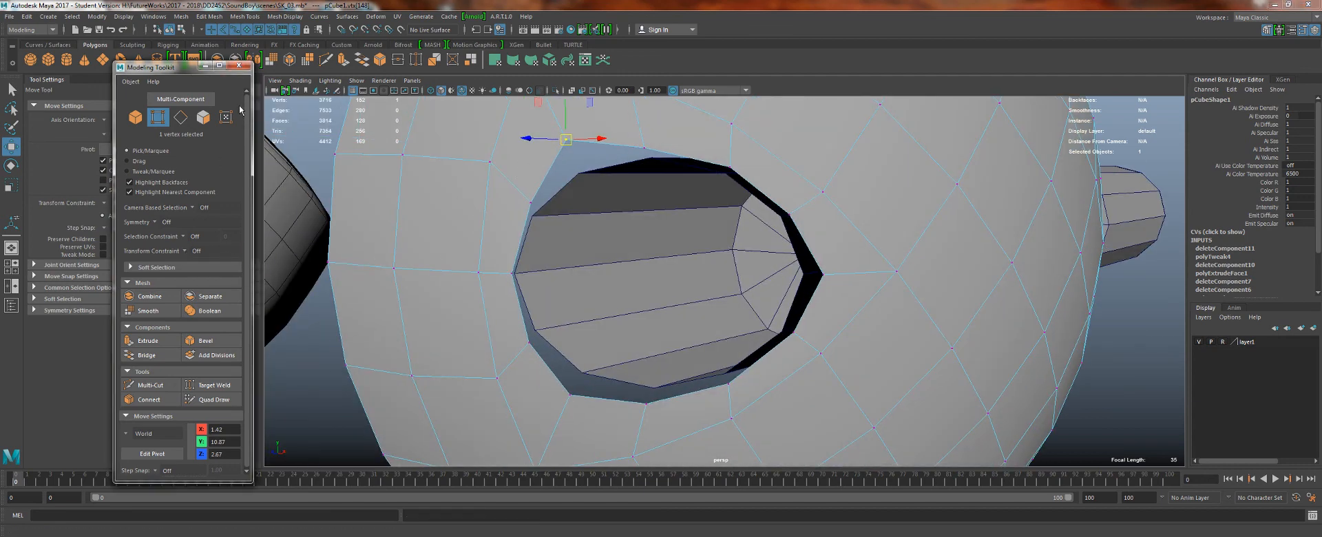
pyautogui.click(239, 66)
# - Combine the head and the socket cylinder into a single mesh
pyautogui.keyDown('alt'); pyautogui.moveTo(531, 141); pyautogui.dragTo(538, 145); pyautogui.keyUp('alt')
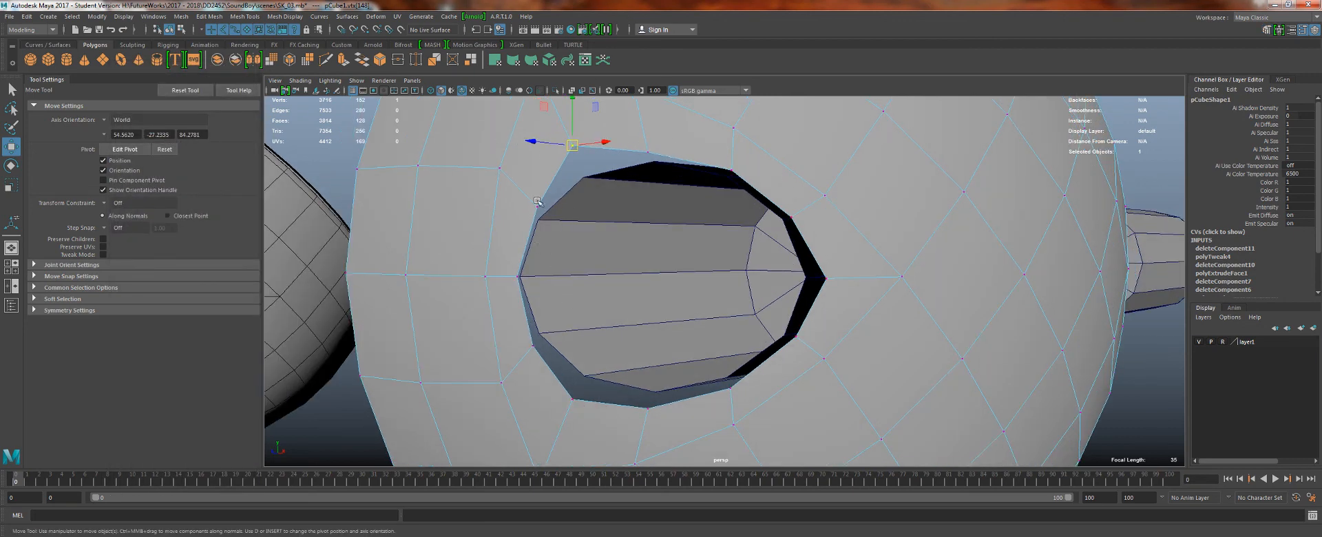
pyautogui.moveTo(660, 218); pyautogui.dragTo(693, 205, button='right')
pyautogui.click(634, 269)
pyautogui.keyDown('alt'); pyautogui.moveTo(647, 222); pyautogui.dragTo(603, 218); pyautogui.keyUp('alt')
pyautogui.click(504, 169)
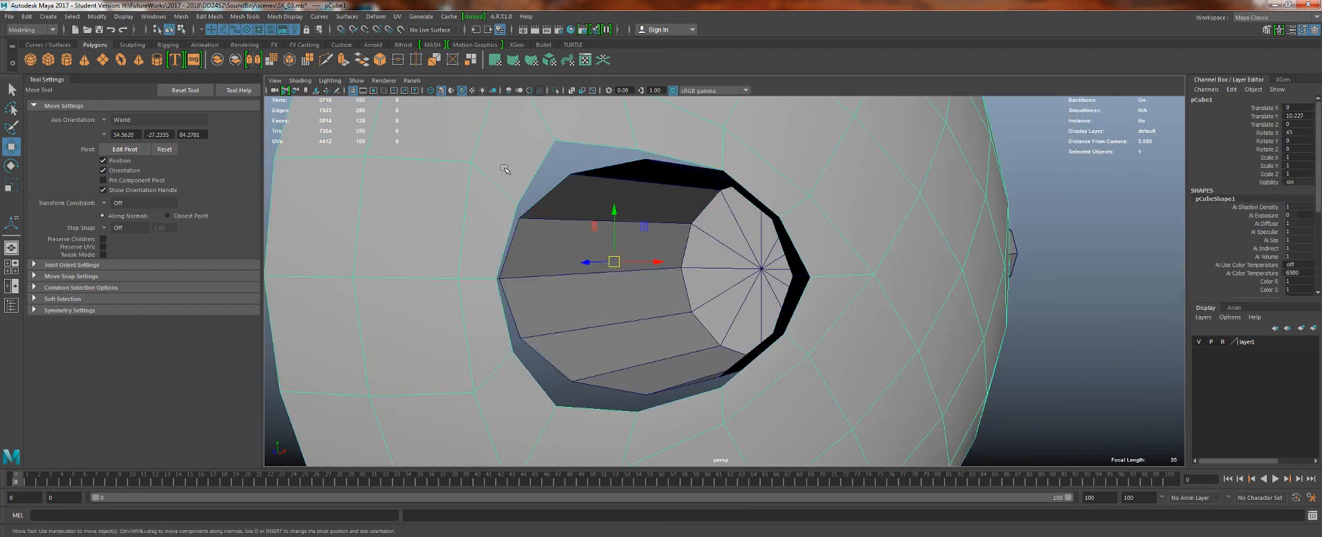
pyautogui.click(583, 181)
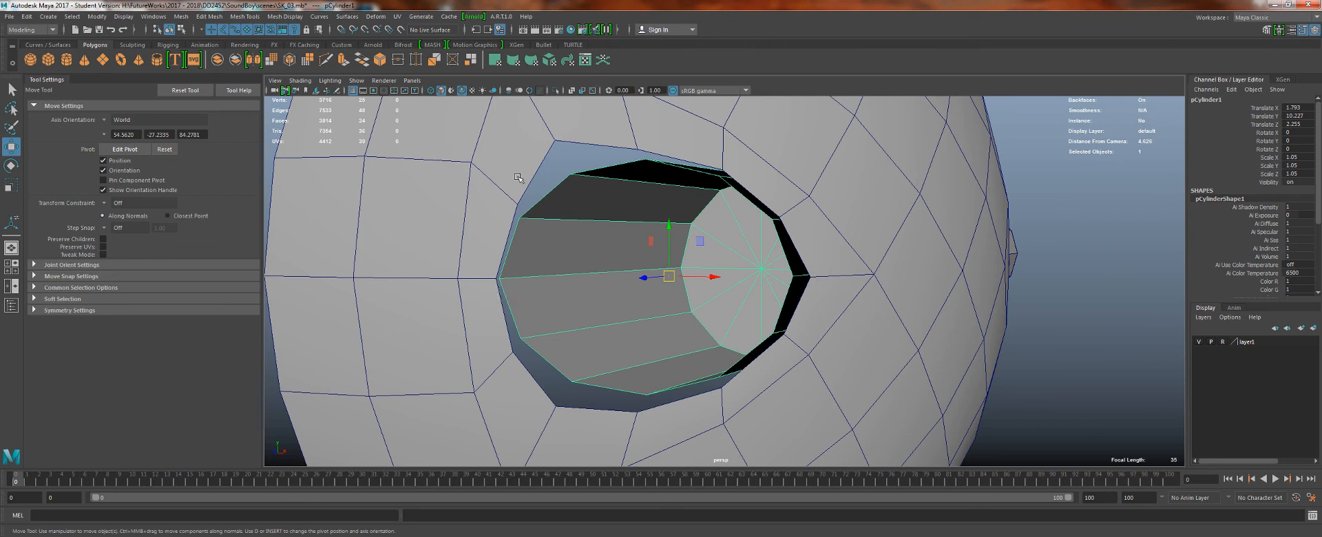
pyautogui.moveTo(676, 266); pyautogui.dragTo(682, 230, button='right')
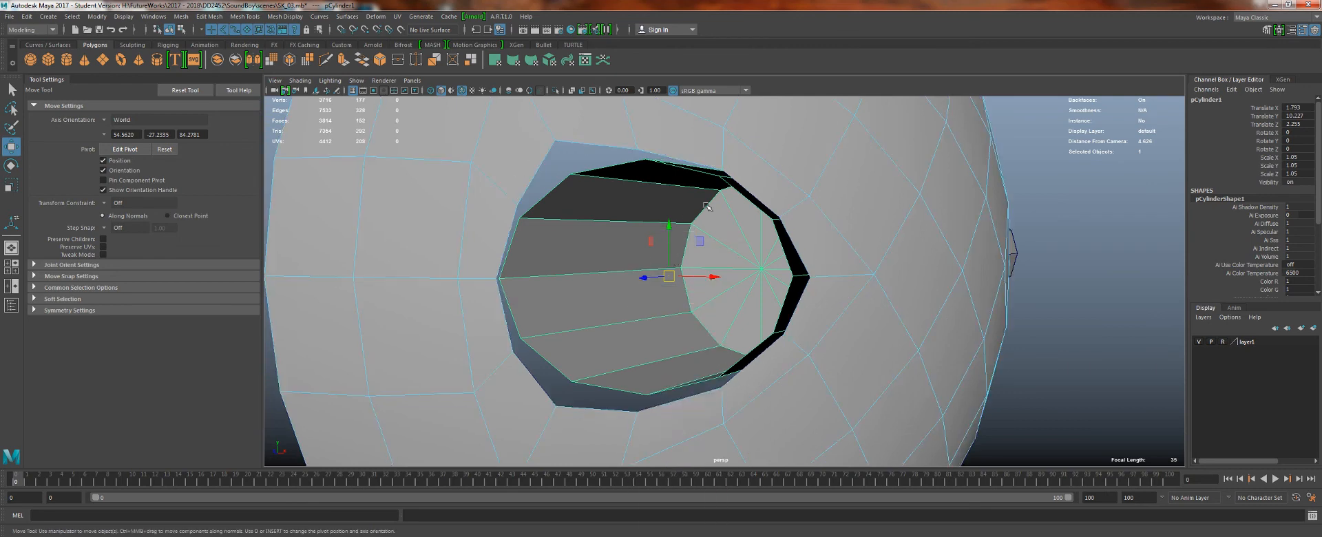
pyautogui.click(524, 168)
pyautogui.keyDown('alt'); pyautogui.moveTo(531, 163); pyautogui.dragTo(565, 212, button='middle'); pyautogui.keyUp('alt')
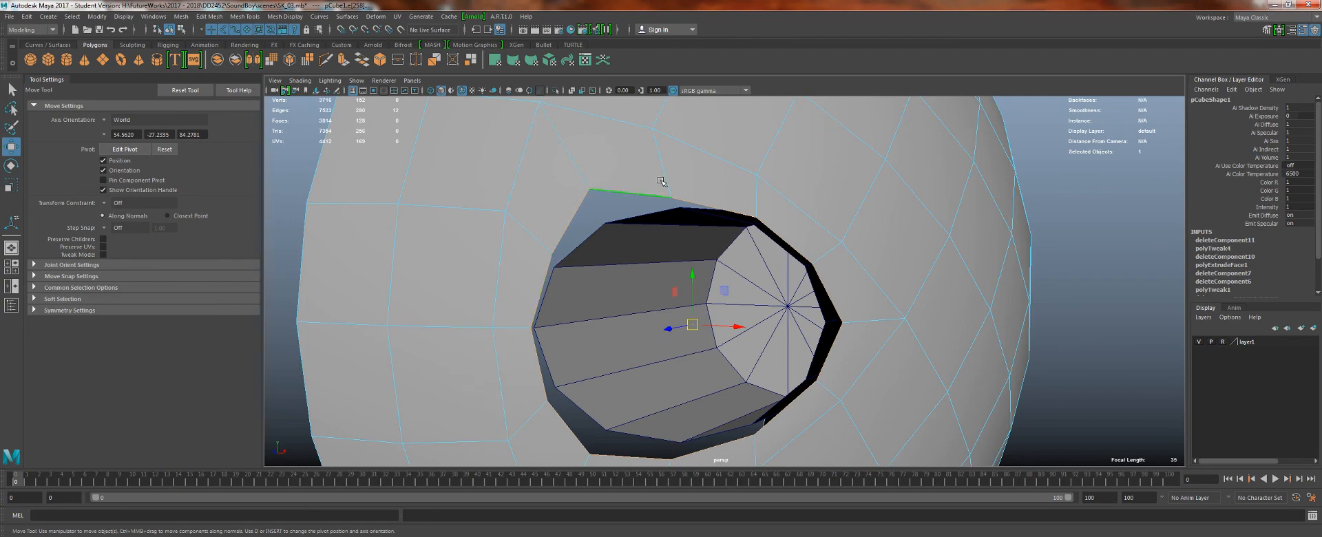
pyautogui.keyDown('alt'); pyautogui.moveTo(833, 286); pyautogui.dragTo(633, 206); pyautogui.keyUp('alt')
pyautogui.keyDown('alt'); pyautogui.moveTo(632, 207); pyautogui.dragTo(762, 249, button='right'); pyautogui.keyUp('alt')
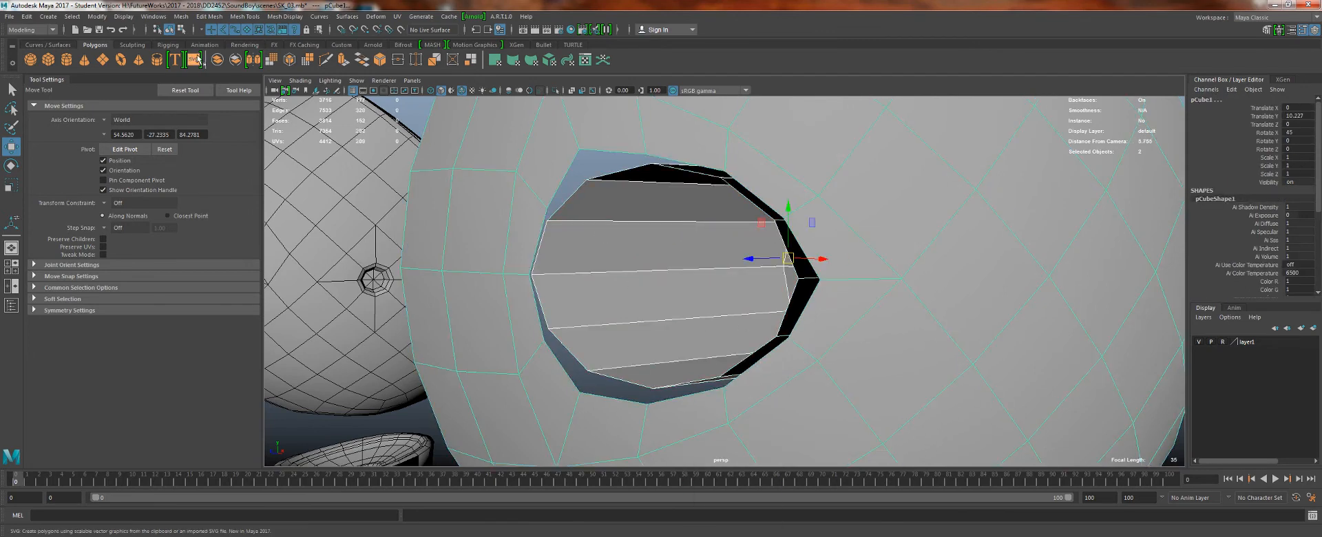
pyautogui.click(217, 60)
# - Bridge the border edges of the eye hole to the rim edges of the socket cylinder
pyautogui.moveTo(571, 185); pyautogui.dragTo(567, 153, button='right')
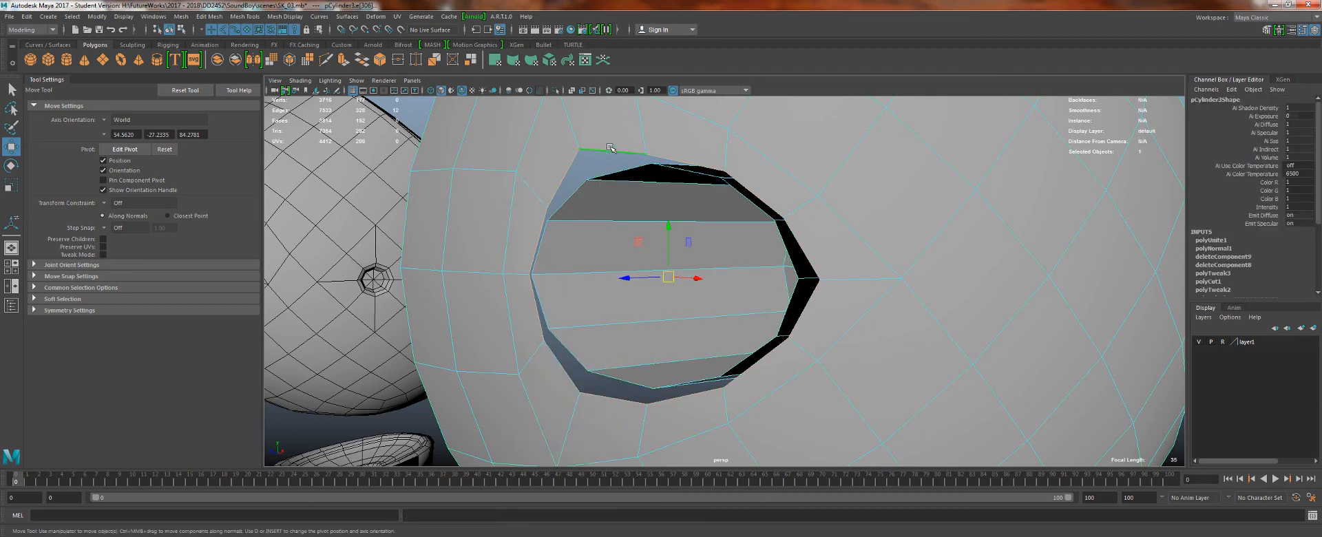
pyautogui.keyDown('shift'); pyautogui.doubleClick(618, 174); pyautogui.keyUp('shift')
pyautogui.keyDown('alt'); pyautogui.moveTo(618, 176); pyautogui.dragTo(678, 181); pyautogui.keyUp('alt')
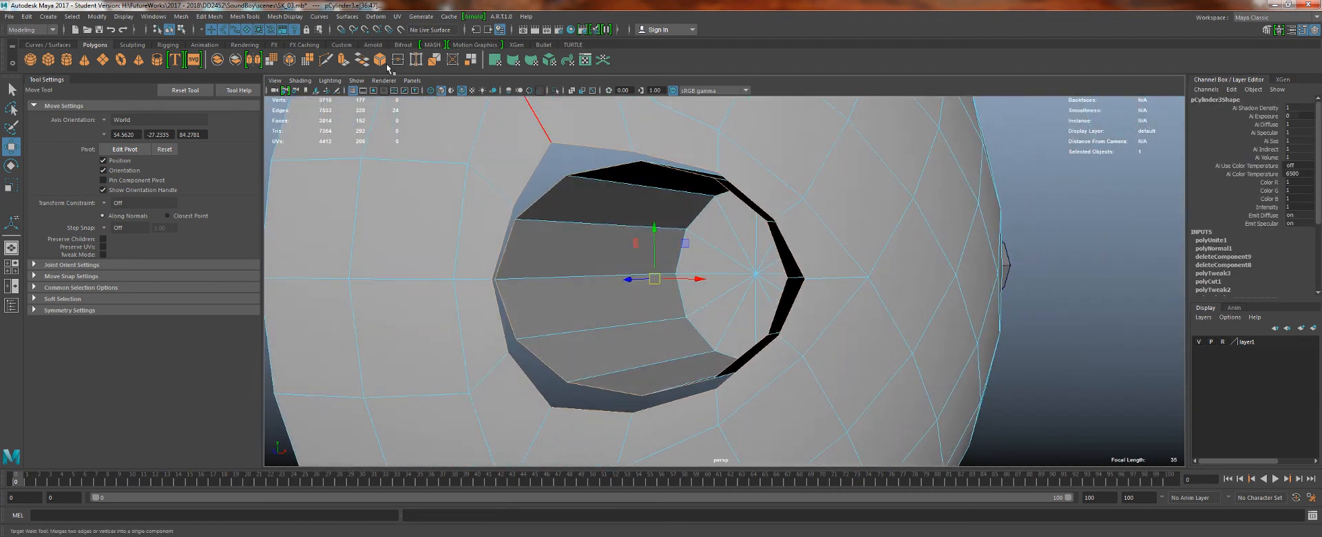
pyautogui.click(363, 61)
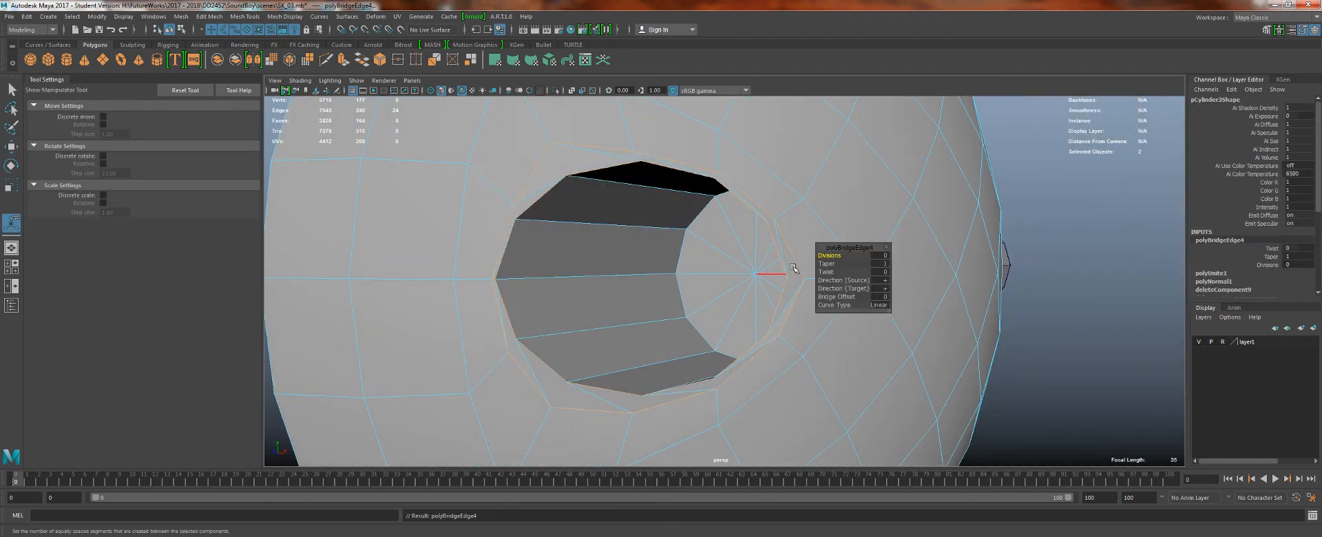
pyautogui.keyDown('alt'); pyautogui.moveTo(596, 347); pyautogui.dragTo(610, 342); pyautogui.keyUp('alt')
pyautogui.keyDown('alt'); pyautogui.moveTo(615, 345); pyautogui.dragTo(715, 400, button='right'); pyautogui.keyUp('alt')
pyautogui.keyDown('alt'); pyautogui.moveTo(715, 400); pyautogui.dragTo(587, 369); pyautogui.keyUp('alt')
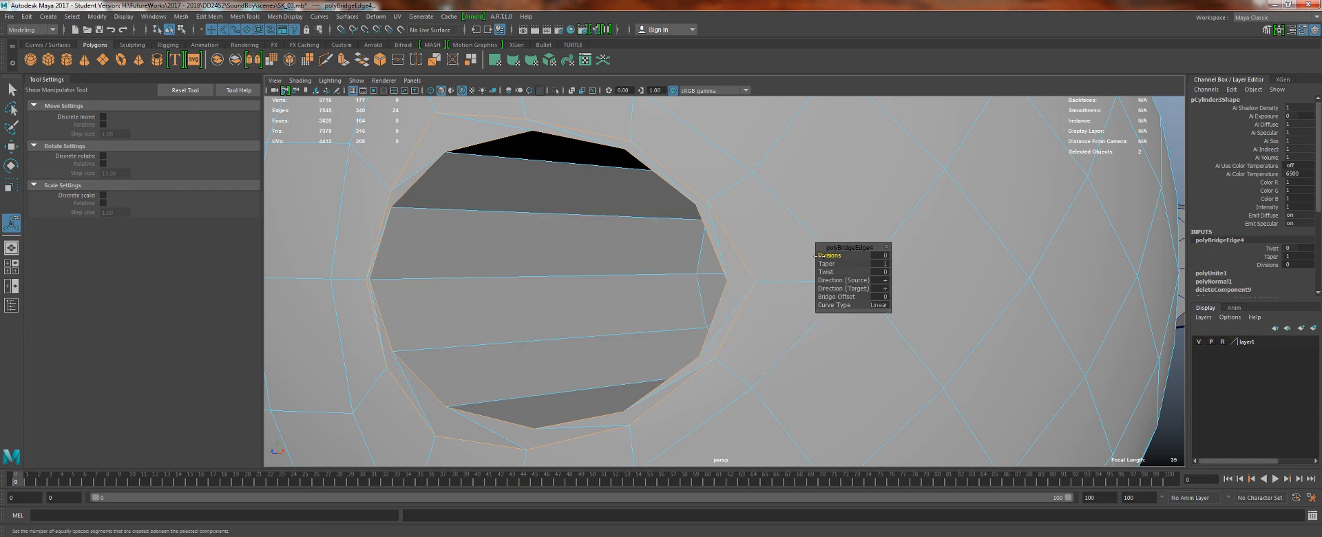
pyautogui.moveTo(832, 248); pyautogui.dragTo(820, 208)
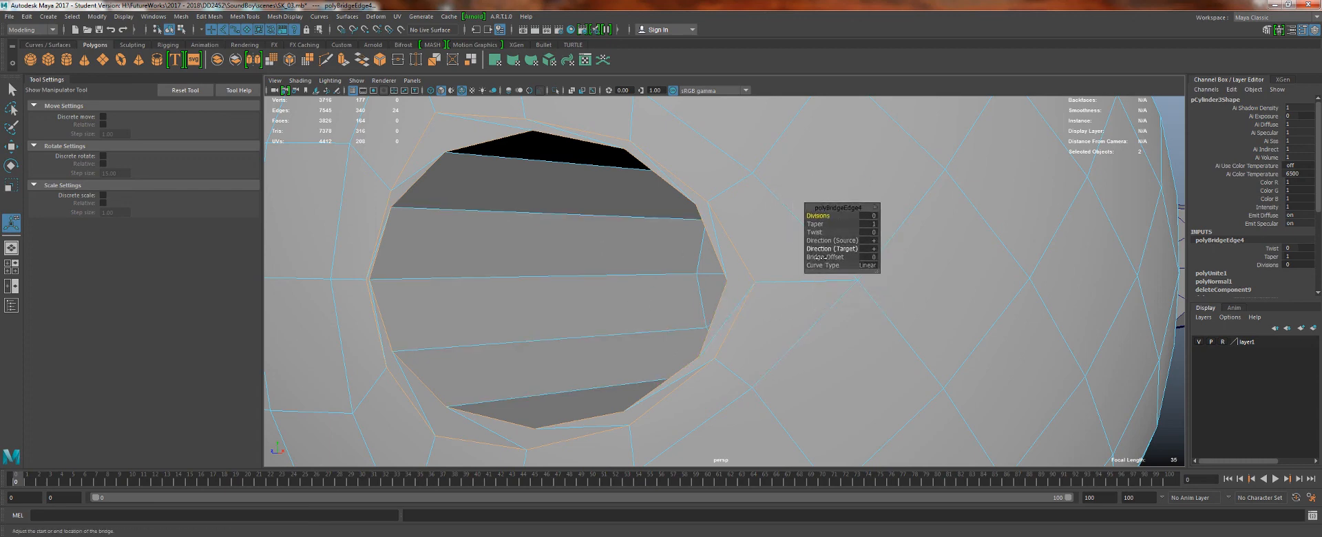
pyautogui.moveTo(831, 257); pyautogui.dragTo(892, 254)
# - Select the outer edge loop of the bridged ring around the eye socket
pyautogui.keyDown('alt'); pyautogui.moveTo(447, 206); pyautogui.dragTo(576, 209); pyautogui.keyUp('alt')
pyautogui.keyDown('alt'); pyautogui.moveTo(576, 209); pyautogui.dragTo(689, 208, button='middle'); pyautogui.keyUp('alt')
pyautogui.keyDown('alt'); pyautogui.moveTo(689, 208); pyautogui.dragTo(740, 179, button='right'); pyautogui.keyUp('alt')
pyautogui.press('w')
pyautogui.doubleClick(700, 213)
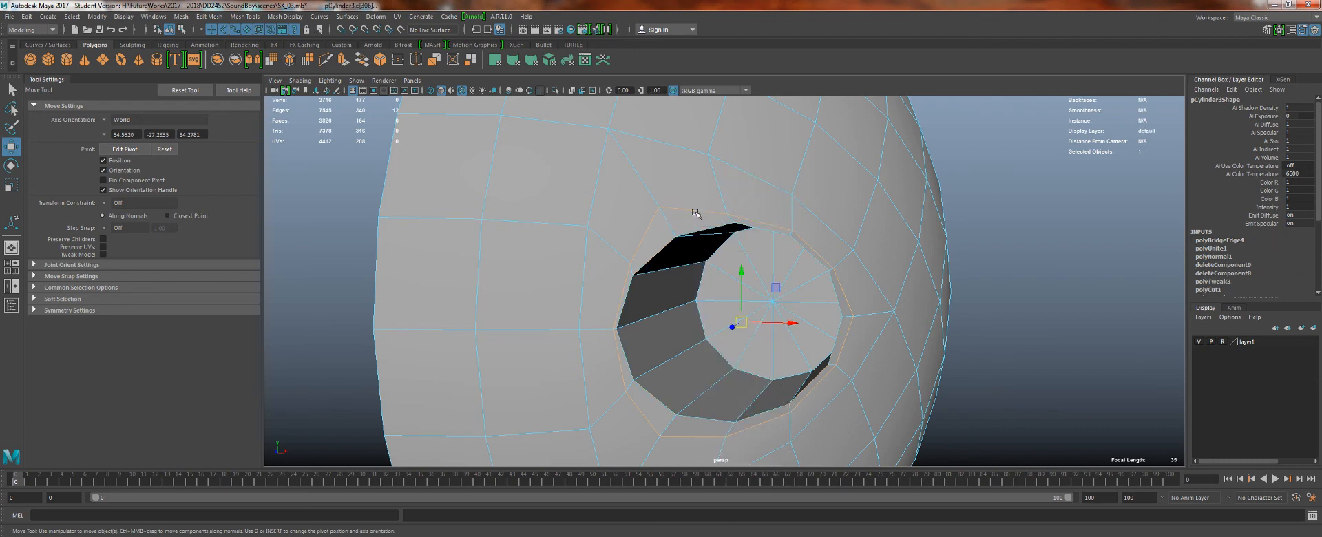
pyautogui.keyDown('alt'); pyautogui.moveTo(692, 231); pyautogui.dragTo(655, 262); pyautogui.keyUp('alt')
pyautogui.keyDown('alt'); pyautogui.moveTo(654, 262); pyautogui.dragTo(691, 278, button='middle'); pyautogui.keyUp('alt')
pyautogui.keyDown('alt'); pyautogui.moveTo(691, 278); pyautogui.dragTo(709, 284, button='right'); pyautogui.keyUp('alt')
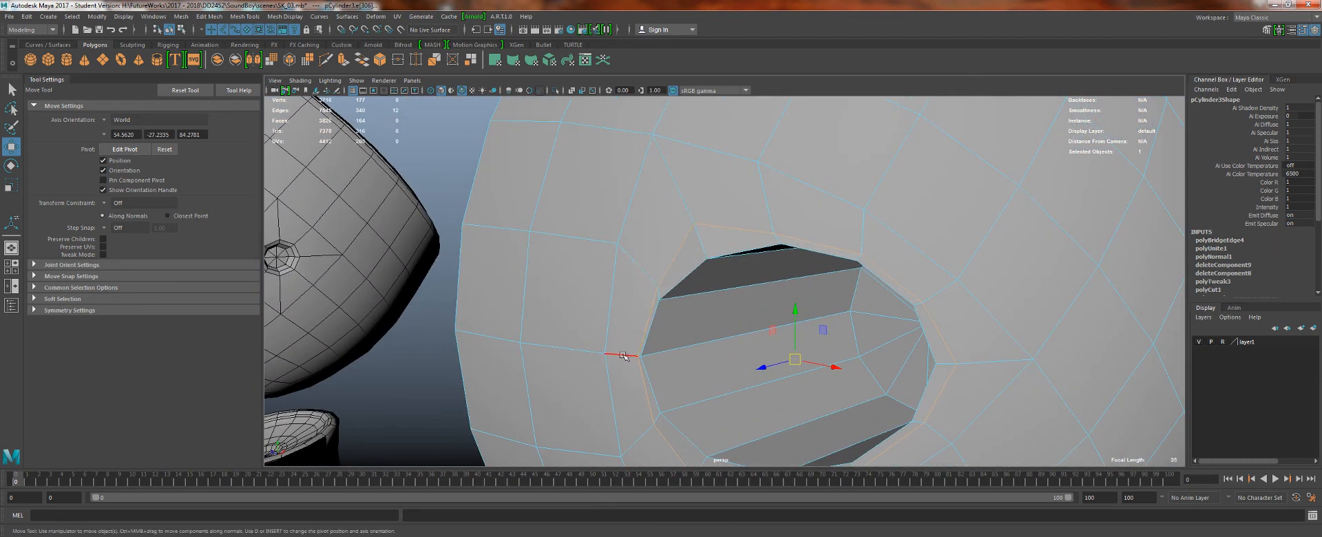
pyautogui.keyDown('alt'); pyautogui.moveTo(623, 356); pyautogui.dragTo(660, 341); pyautogui.keyUp('alt')
pyautogui.keyDown('alt'); pyautogui.moveTo(904, 294); pyautogui.dragTo(922, 249); pyautogui.keyUp('alt')
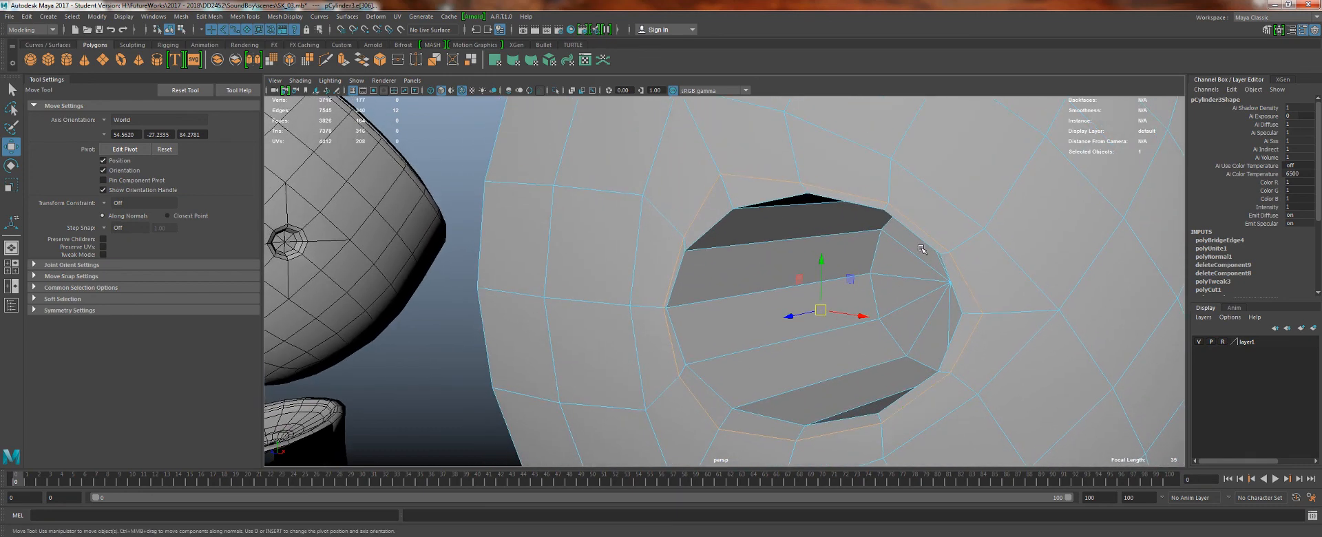
# - Set the transform constraint to Surface Slide and slide the outer ring's upper vertex at the blunt end away from the socket
pyautogui.press('q')
pyautogui.moveTo(673, 179); pyautogui.dragTo(625, 179, button='right')
pyautogui.click(684, 237)
pyautogui.press('w')
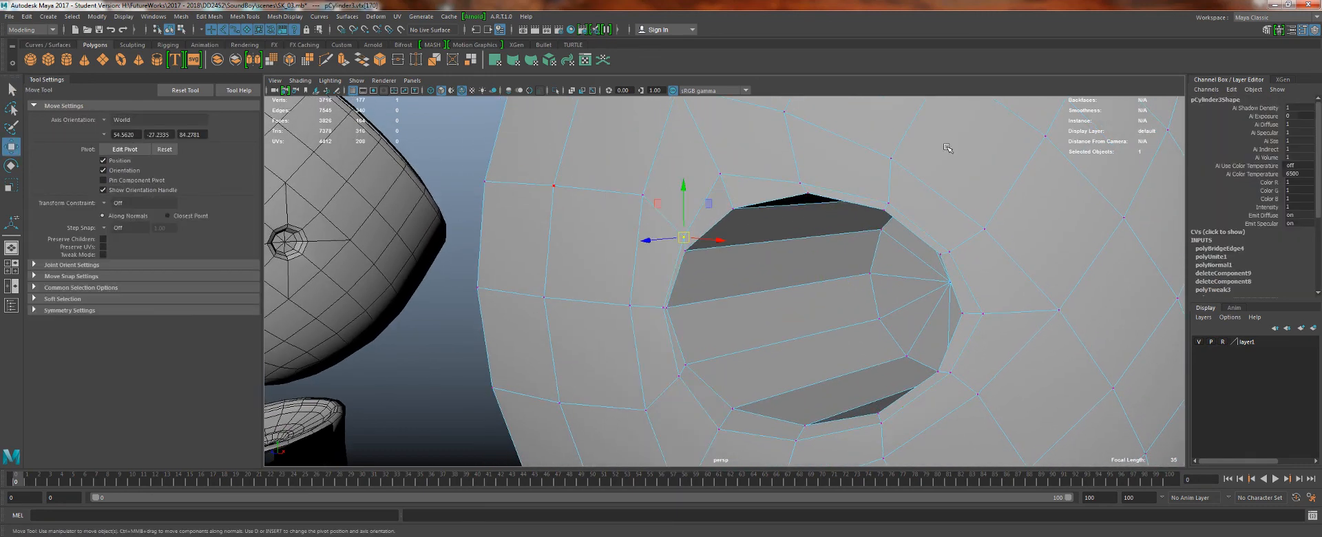
pyautogui.click(1267, 30)
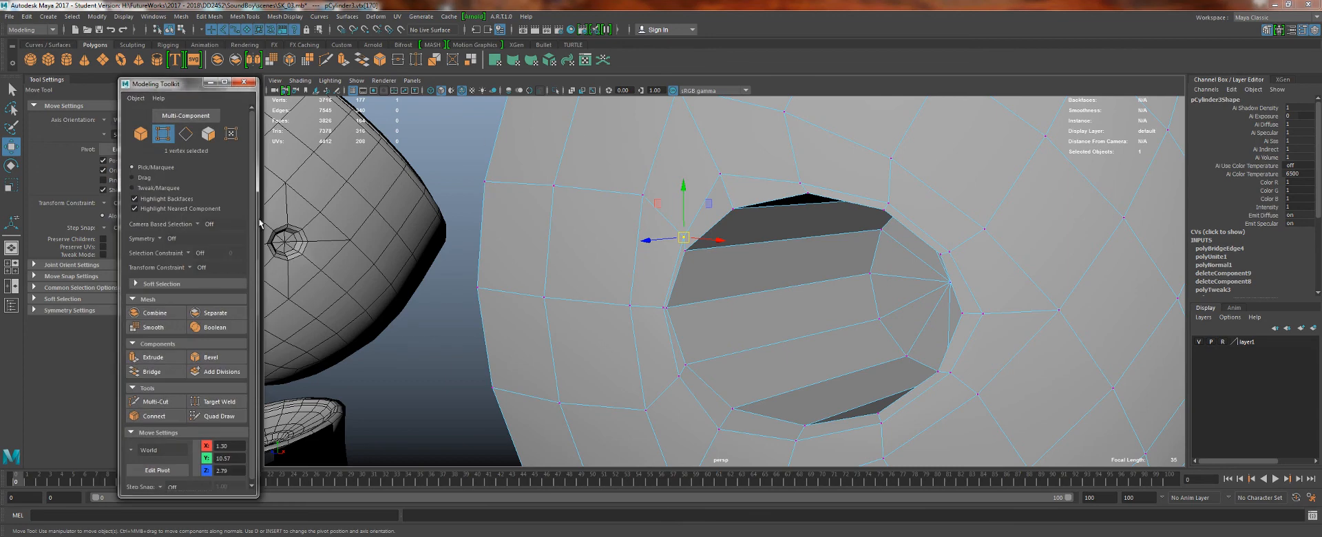
pyautogui.click(202, 270)
pyautogui.click(211, 292)
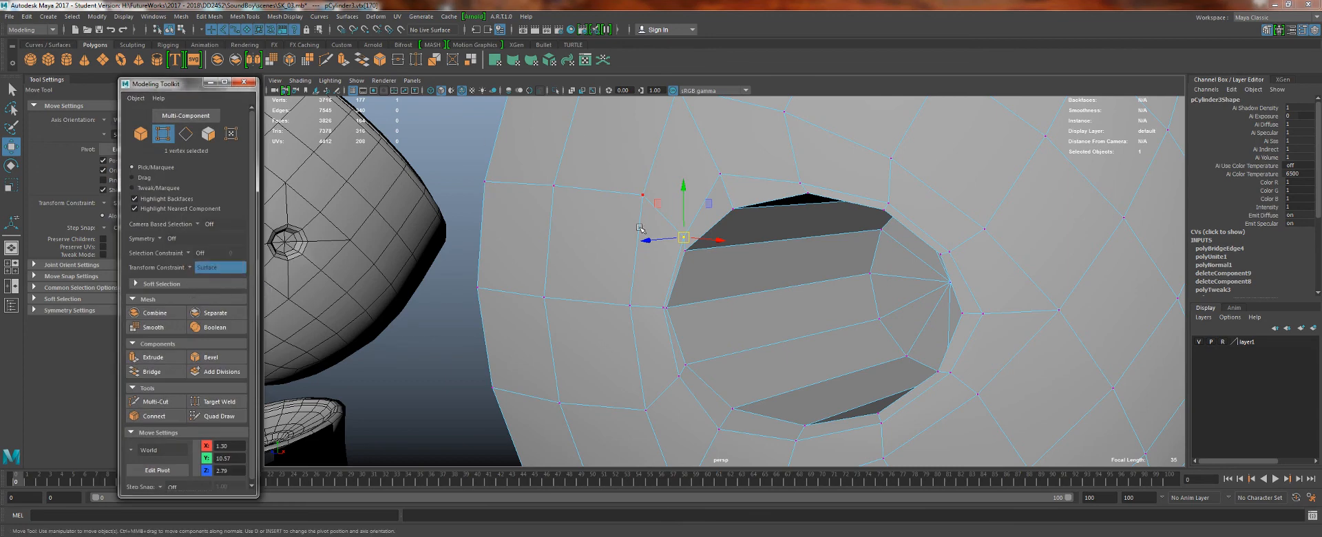
pyautogui.moveTo(679, 236)
pyautogui.keyDown('alt'); pyautogui.mouseDown()
pyautogui.moveTo(722, 241)
pyautogui.moveTo(673, 225)
pyautogui.mouseUp(); pyautogui.keyUp('alt')
# - Slide the three vertices along the upper side of the outer ring upward to widen the band above the socket
pyautogui.click(726, 174)
pyautogui.moveTo(726, 174); pyautogui.dragTo(722, 158)
pyautogui.keyDown('alt'); pyautogui.moveTo(792, 175); pyautogui.dragTo(679, 209, button='middle'); pyautogui.keyUp('alt')
pyautogui.click(686, 216)
pyautogui.moveTo(688, 216); pyautogui.dragTo(689, 191)
pyautogui.keyDown('alt'); pyautogui.moveTo(779, 207); pyautogui.dragTo(743, 219); pyautogui.keyUp('alt')
pyautogui.keyDown('alt'); pyautogui.moveTo(743, 219); pyautogui.dragTo(676, 226, button='middle'); pyautogui.keyUp('alt')
pyautogui.click(696, 236)
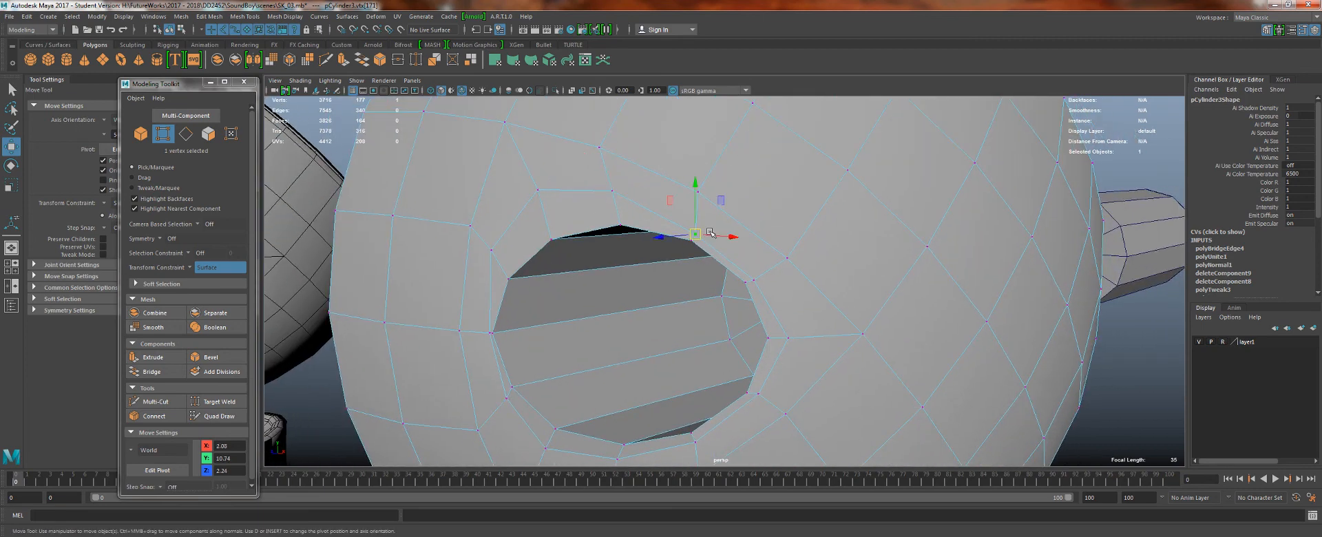
pyautogui.moveTo(697, 236); pyautogui.dragTo(695, 220)
# - Slide the three outer ring vertices around the eye hole's pointed end away from the socket rim
pyautogui.click(754, 281)
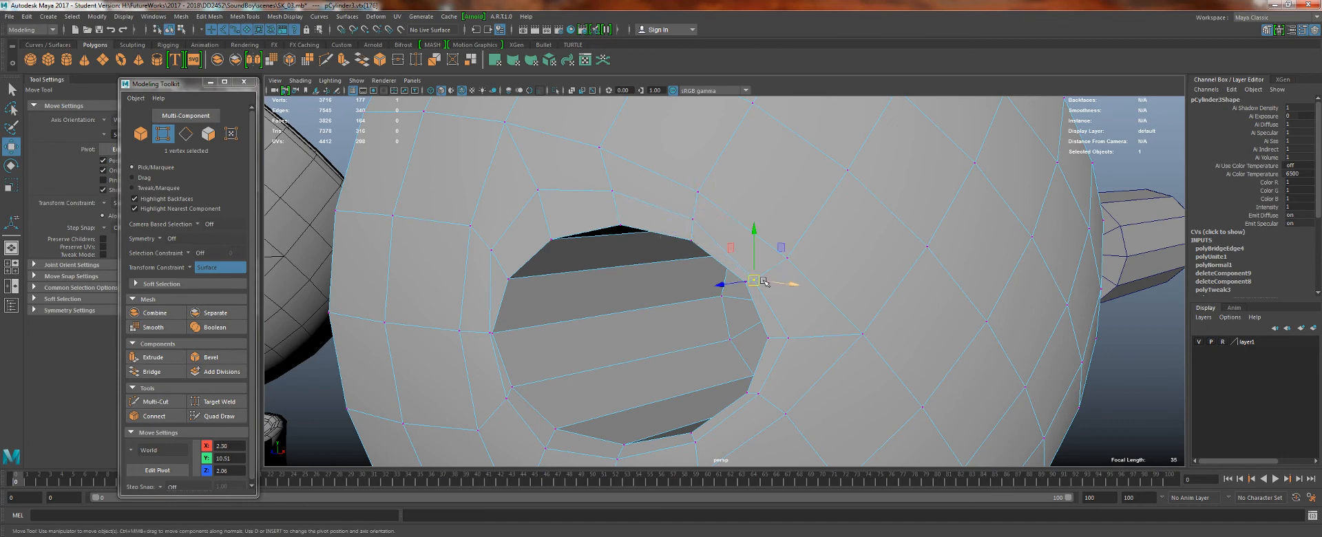
pyautogui.moveTo(755, 281); pyautogui.dragTo(768, 270)
pyautogui.click(788, 339)
pyautogui.moveTo(788, 340); pyautogui.dragTo(808, 341)
pyautogui.keyDown('alt'); pyautogui.moveTo(780, 345); pyautogui.dragTo(777, 251, button='middle'); pyautogui.keyUp('alt')
pyautogui.click(759, 301)
pyautogui.moveTo(761, 303); pyautogui.dragTo(765, 314)
# - Slide the three vertices along the outer ring's lower side downward to widen the band below the socket
pyautogui.keyDown('alt'); pyautogui.moveTo(766, 314); pyautogui.dragTo(828, 236, button='middle'); pyautogui.keyUp('alt')
pyautogui.click(757, 272)
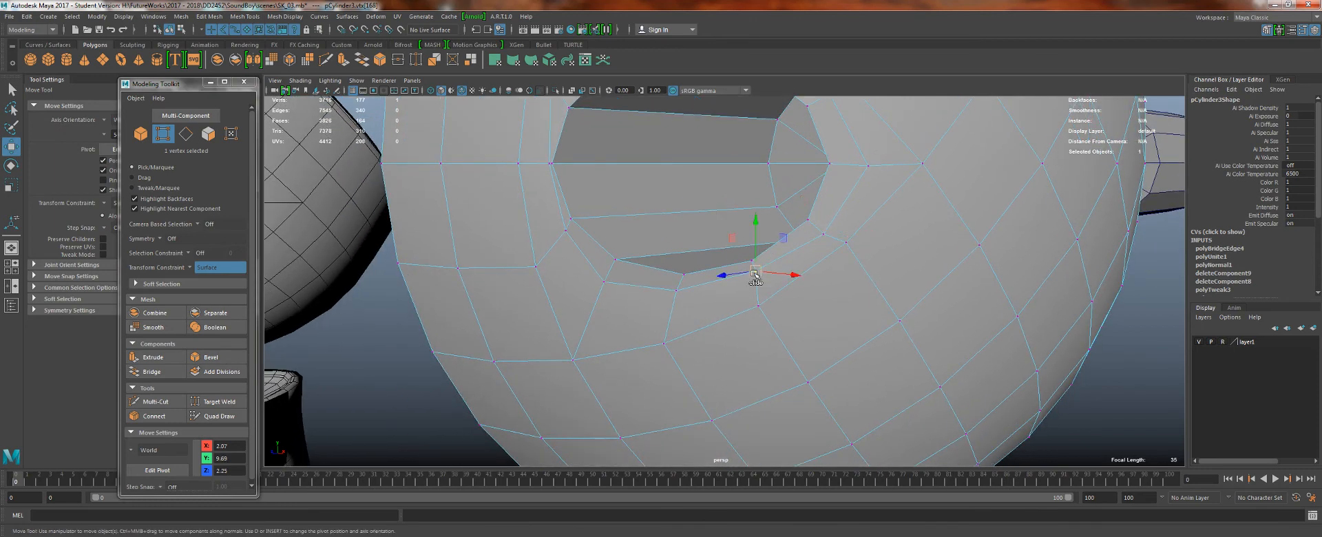
pyautogui.moveTo(756, 275); pyautogui.dragTo(754, 278)
pyautogui.moveTo(683, 310)
pyautogui.keyDown('alt'); pyautogui.mouseDown()
pyautogui.moveTo(714, 301)
pyautogui.moveTo(666, 309)
pyautogui.mouseUp(); pyautogui.keyUp('alt')
pyautogui.click(668, 297)
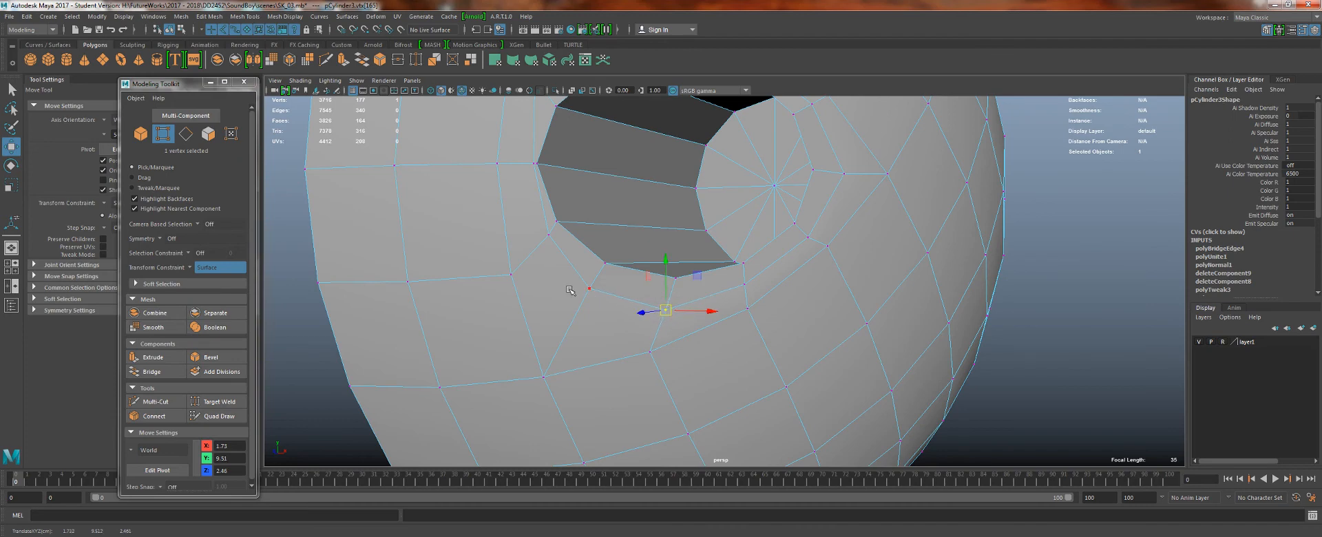
pyautogui.click(589, 288)
pyautogui.moveTo(590, 289); pyautogui.dragTo(586, 303)
# - Slide the lower and mid-height outer ring vertices at the blunt end outward to even the band's width
pyautogui.click(549, 235)
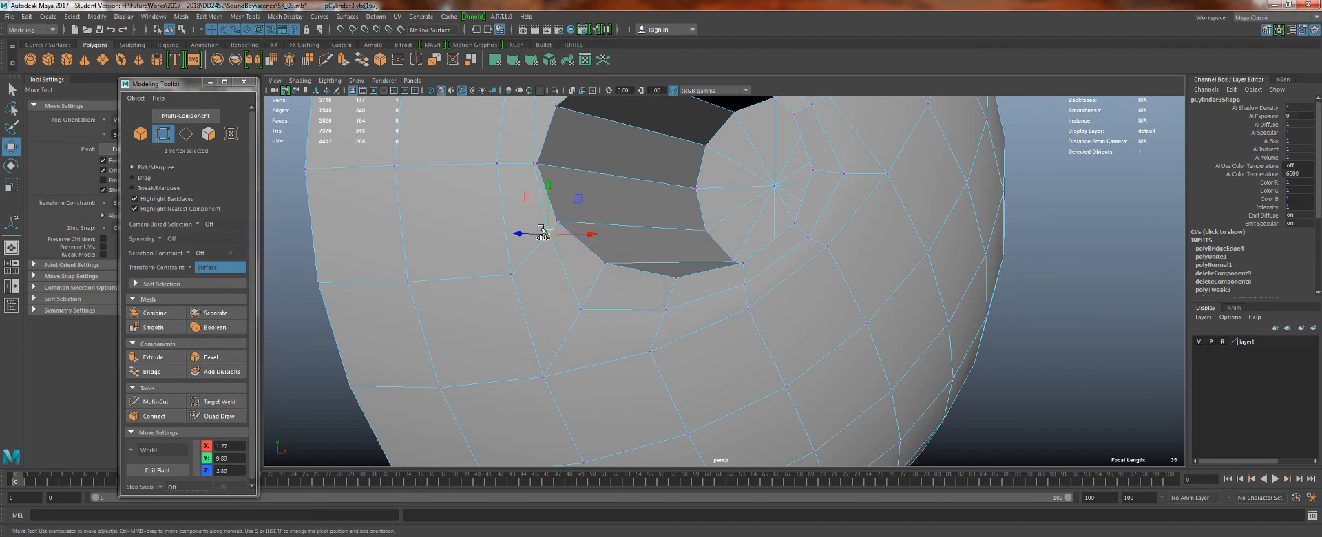
pyautogui.moveTo(549, 235); pyautogui.dragTo(526, 249)
pyautogui.keyDown('alt'); pyautogui.moveTo(540, 208); pyautogui.dragTo(570, 288, button='middle'); pyautogui.keyUp('alt')
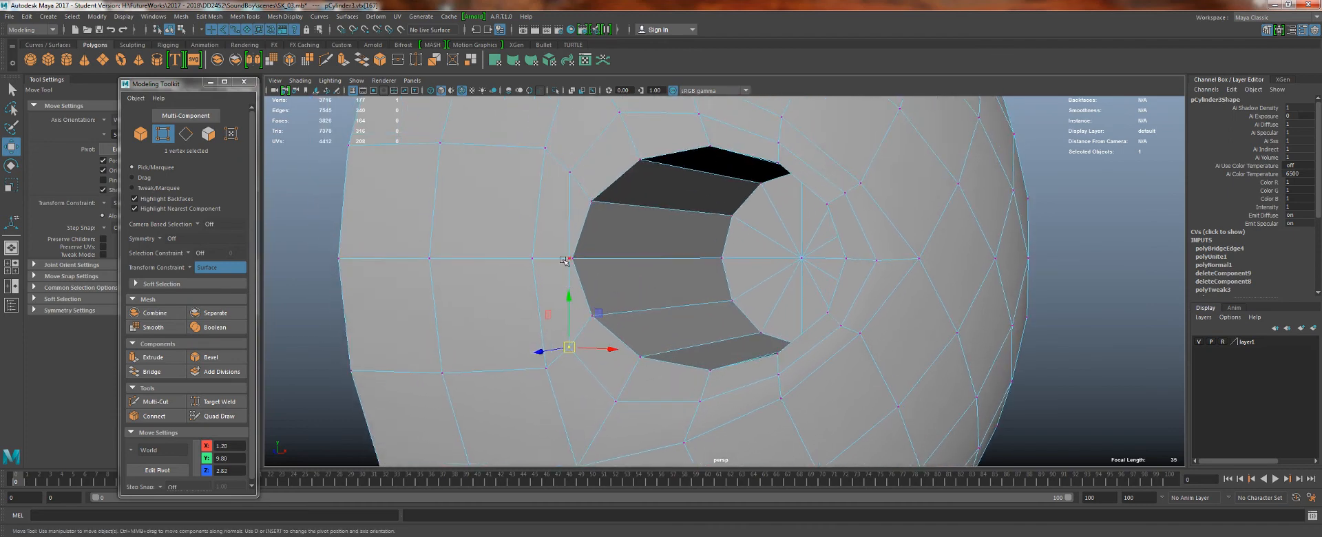
pyautogui.click(571, 259)
pyautogui.moveTo(545, 258); pyautogui.dragTo(553, 257)
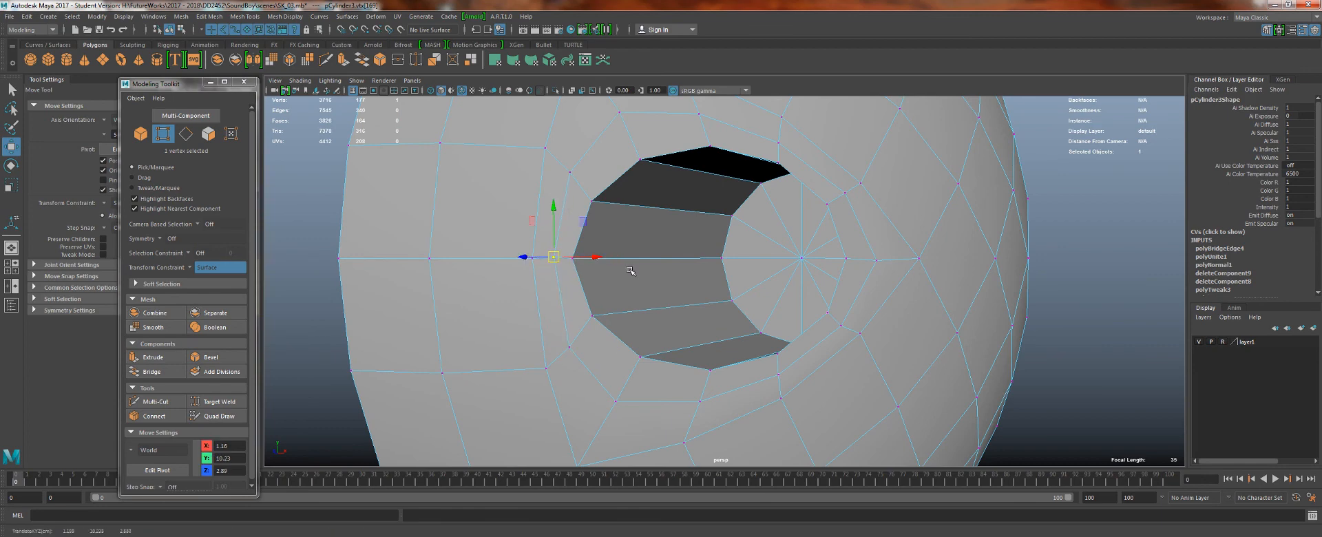
# - Return the combined head to object selection and turn the transform constraint off
pyautogui.keyDown('alt'); pyautogui.moveTo(672, 252); pyautogui.dragTo(553, 169, button='right'); pyautogui.keyUp('alt')
pyautogui.keyDown('alt'); pyautogui.moveTo(636, 258); pyautogui.dragTo(591, 196); pyautogui.keyUp('alt')
pyautogui.press('q')
pyautogui.moveTo(738, 179); pyautogui.dragTo(786, 166, button='right')
pyautogui.keyDown('alt'); pyautogui.moveTo(695, 253); pyautogui.dragTo(685, 256, button='right'); pyautogui.keyUp('alt')
pyautogui.keyDown('alt'); pyautogui.moveTo(685, 255); pyautogui.dragTo(519, 244); pyautogui.keyUp('alt')
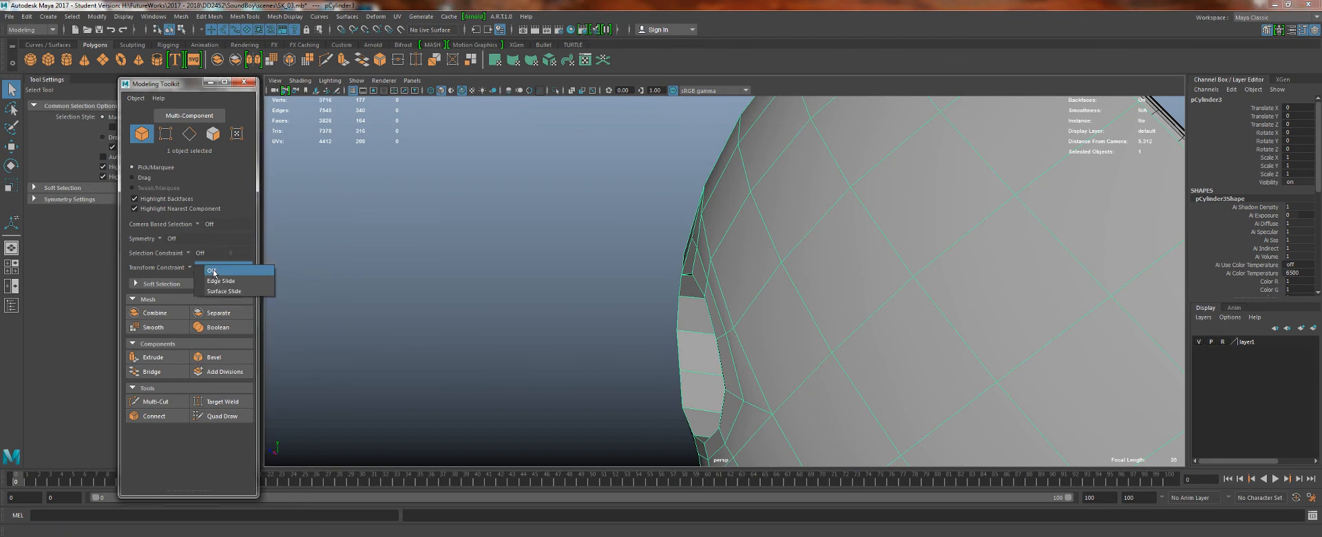
pyautogui.click(221, 265)
# - Nudge the 12-edge ring just outside the eye socket opening along the Z axis
pyautogui.keyDown('alt'); pyautogui.moveTo(635, 251); pyautogui.dragTo(623, 221); pyautogui.keyUp('alt')
pyautogui.moveTo(695, 253); pyautogui.dragTo(694, 243, button='right')
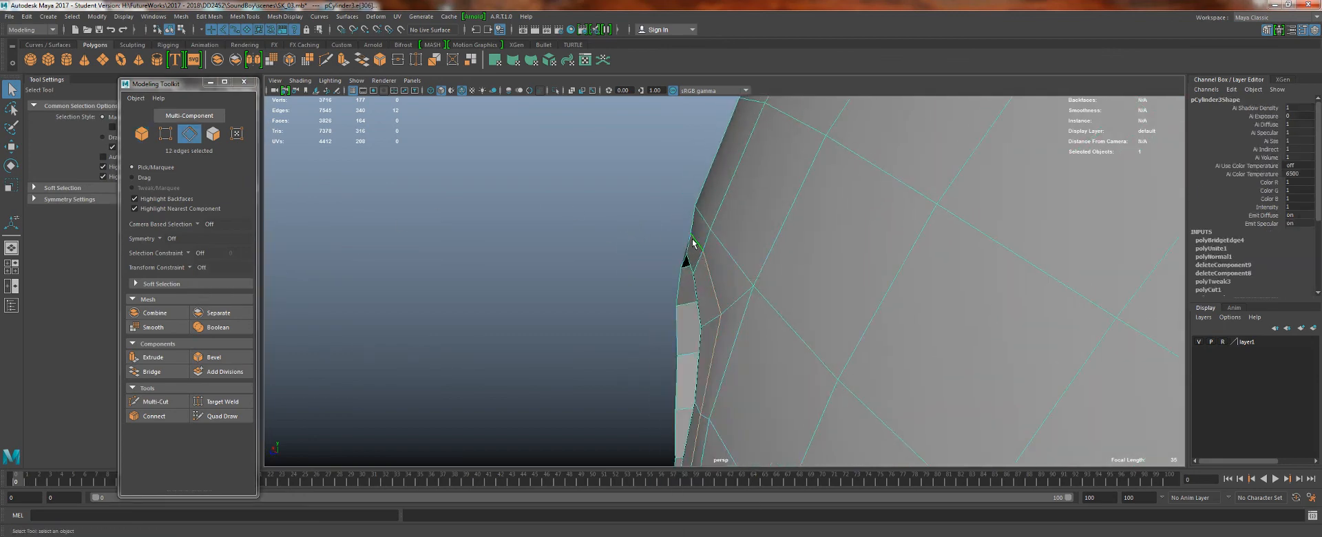
pyautogui.press('w')
pyautogui.moveTo(666, 376); pyautogui.dragTo(666, 377)
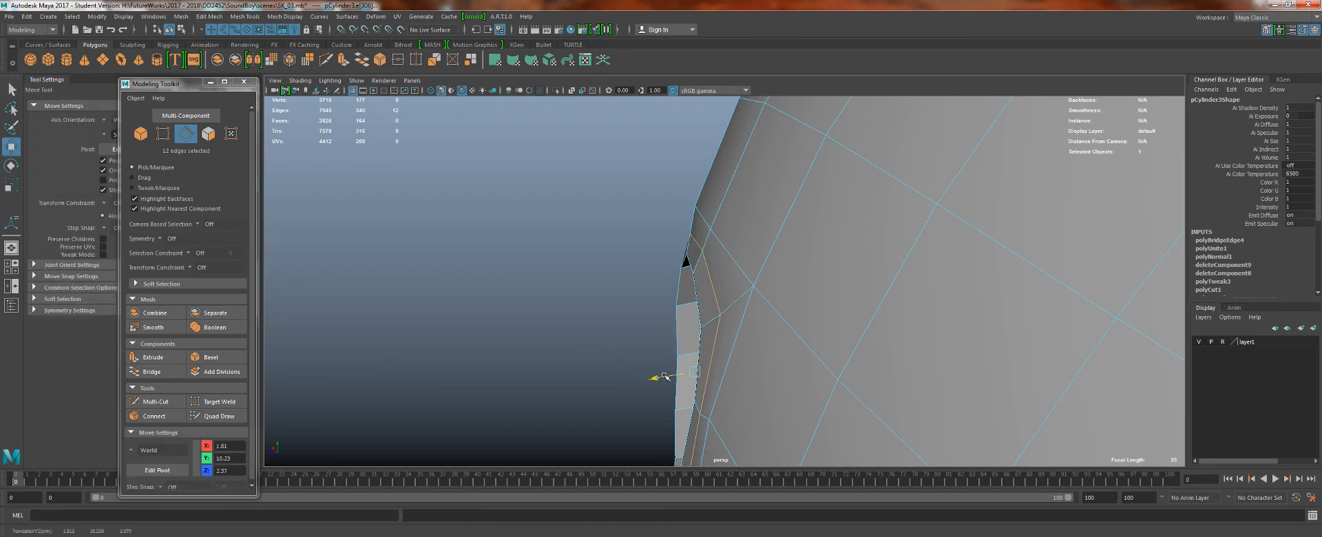
pyautogui.scroll(-4, 666, 377)
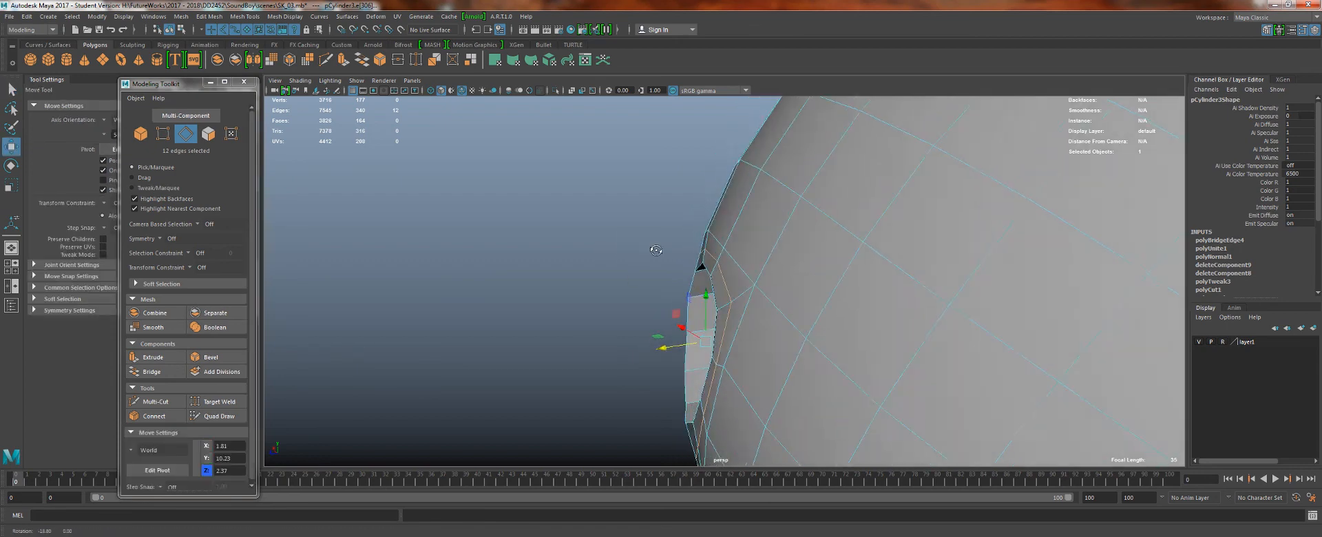
# - Return to object selection and compare the new socket opening with the eye hole on the finished head
pyautogui.keyDown('alt'); pyautogui.moveTo(440, 248); pyautogui.dragTo(611, 242); pyautogui.keyUp('alt')
pyautogui.scroll(-3, 610, 242)
pyautogui.keyDown('alt'); pyautogui.moveTo(611, 242); pyautogui.dragTo(803, 275, button='middle'); pyautogui.keyUp('alt')
pyautogui.scroll(-2, 491, 239)
pyautogui.keyDown('alt'); pyautogui.moveTo(491, 239); pyautogui.dragTo(707, 237, button='middle'); pyautogui.keyUp('alt')
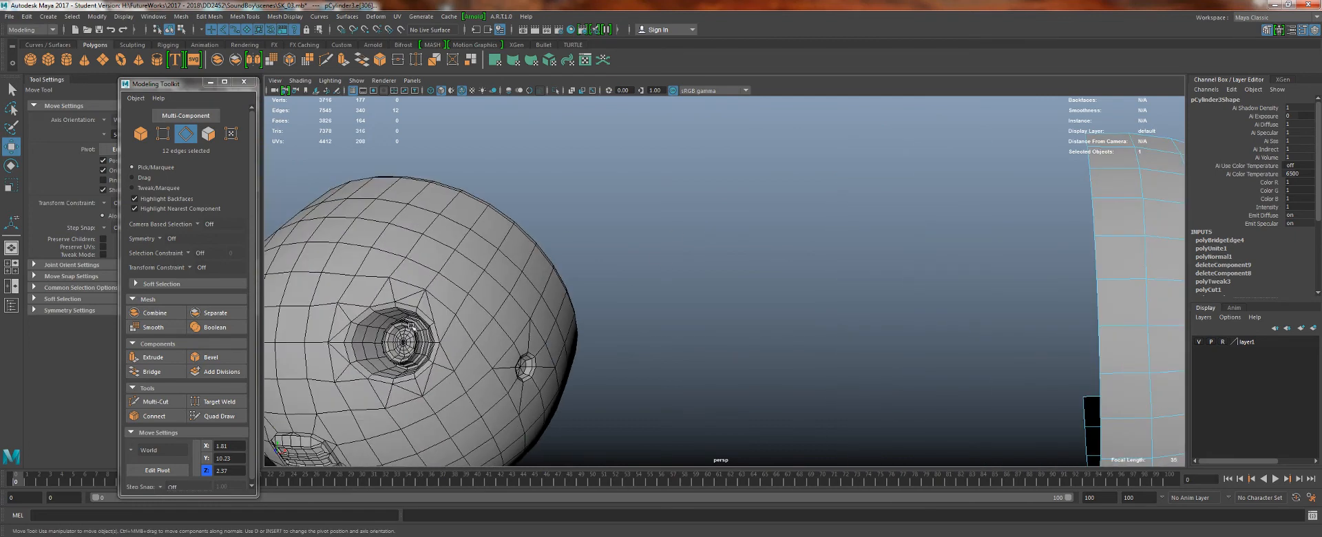
pyautogui.keyDown('alt'); pyautogui.moveTo(777, 279); pyautogui.dragTo(417, 275, button='middle'); pyautogui.keyUp('alt')
pyautogui.scroll(5, 921, 398)
pyautogui.press('q')
pyautogui.press('F8')
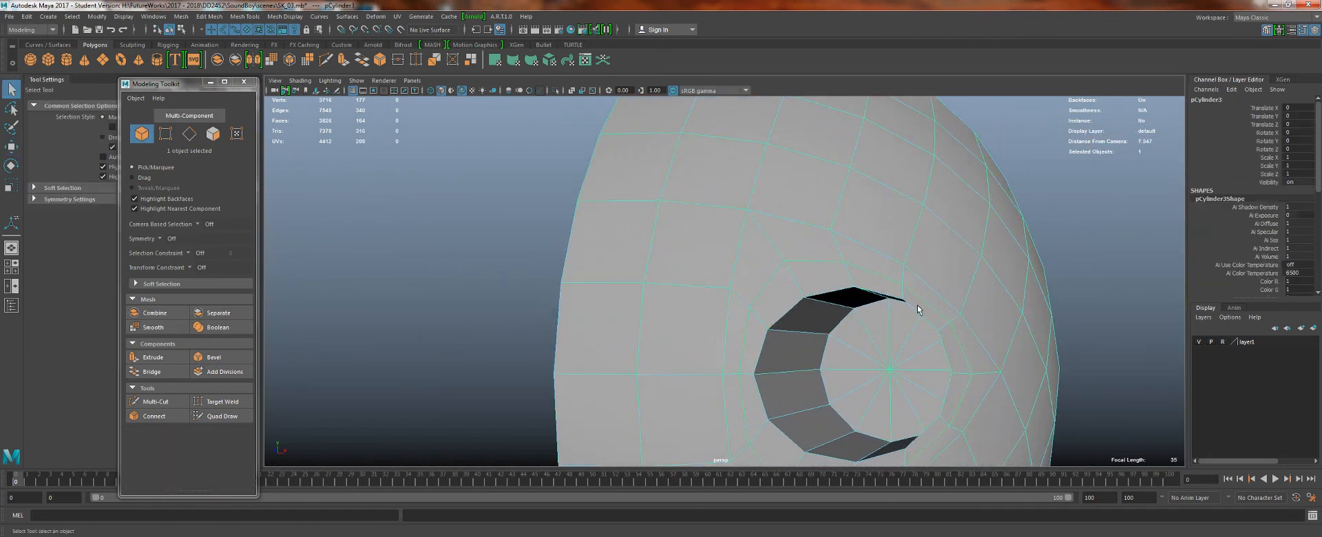
pyautogui.scroll(-3, 832, 313)
pyautogui.scroll(1, 832, 314)
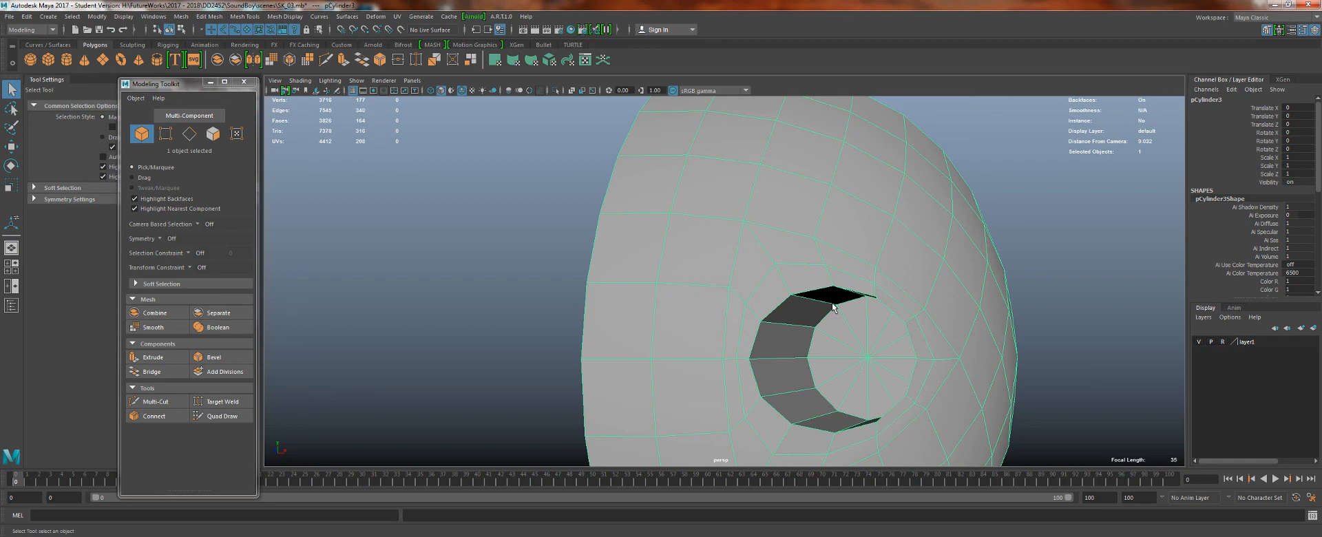
pyautogui.keyDown('alt'); pyautogui.moveTo(844, 283); pyautogui.dragTo(739, 284, button='middle'); pyautogui.keyUp('alt')
pyautogui.scroll(4, 737, 302)
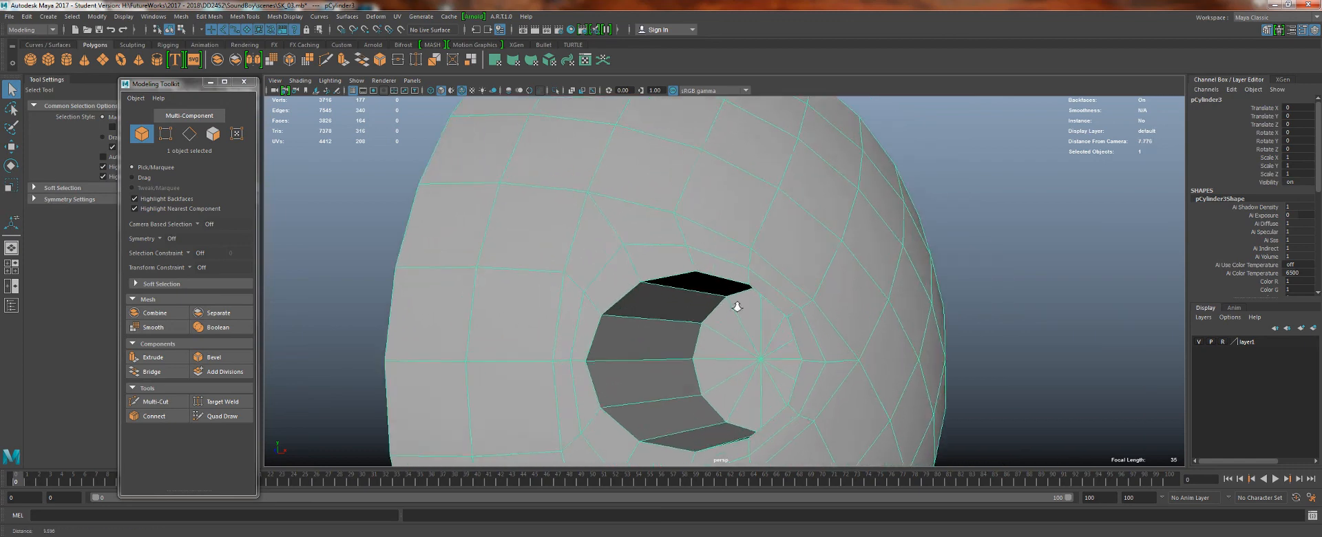
pyautogui.keyDown('alt'); pyautogui.moveTo(611, 269); pyautogui.dragTo(596, 253, button='middle'); pyautogui.keyUp('alt')
pyautogui.scroll(3, 724, 289)
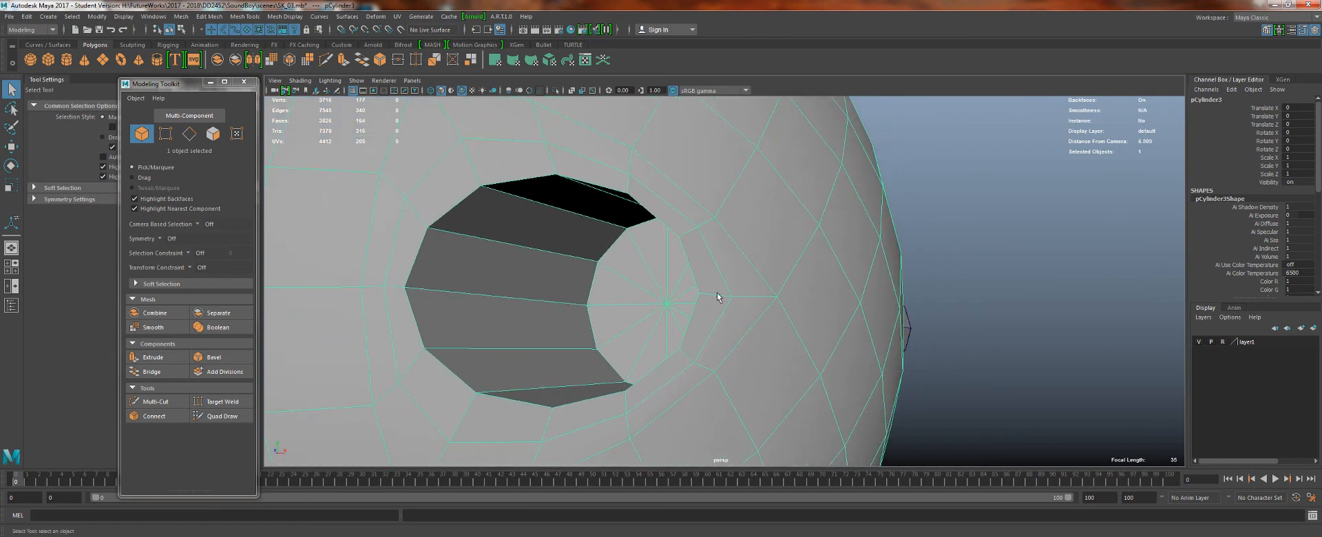
# - Select the 12-edge loop at the eye socket's opening and shift it slightly along the Z axis
pyautogui.keyDown('alt'); pyautogui.moveTo(659, 269); pyautogui.dragTo(546, 260); pyautogui.keyUp('alt')
pyautogui.moveTo(544, 257); pyautogui.dragTo(540, 224, button='right')
pyautogui.moveTo(601, 308)
pyautogui.keyDown('alt'); pyautogui.mouseDown()
pyautogui.moveTo(565, 310)
pyautogui.moveTo(598, 309)
pyautogui.mouseUp(); pyautogui.keyUp('alt')
pyautogui.press('w')
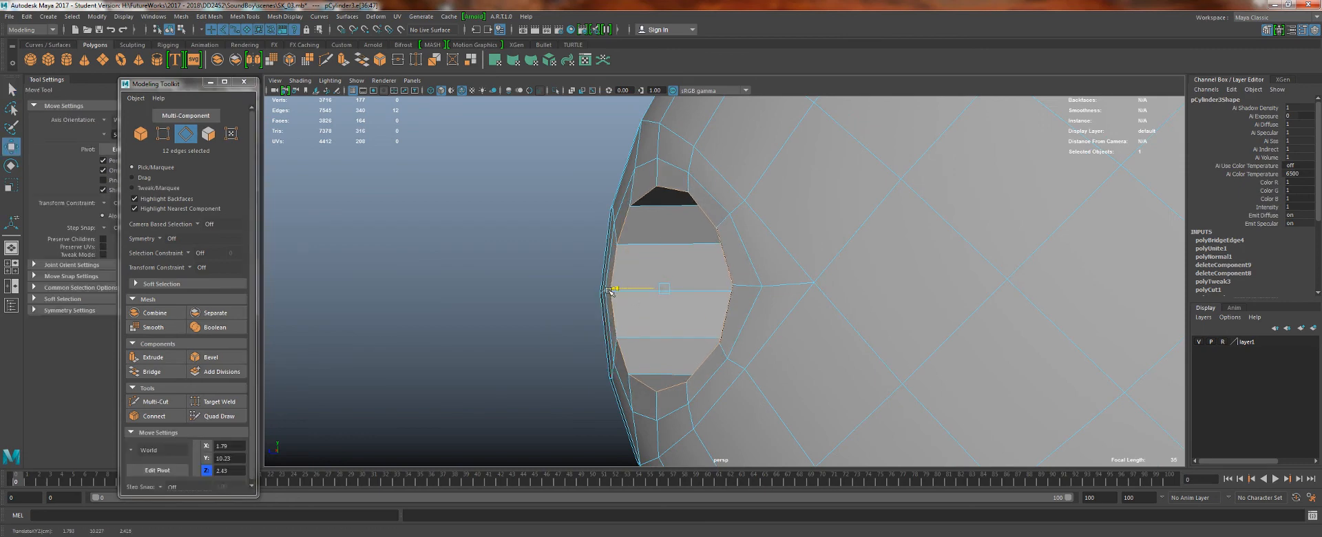
# - Move the vertices of the socket cylinder's rear cap forward along Z to make the socket shallower
pyautogui.keyDown('alt'); pyautogui.moveTo(610, 292); pyautogui.dragTo(804, 289); pyautogui.keyUp('alt')
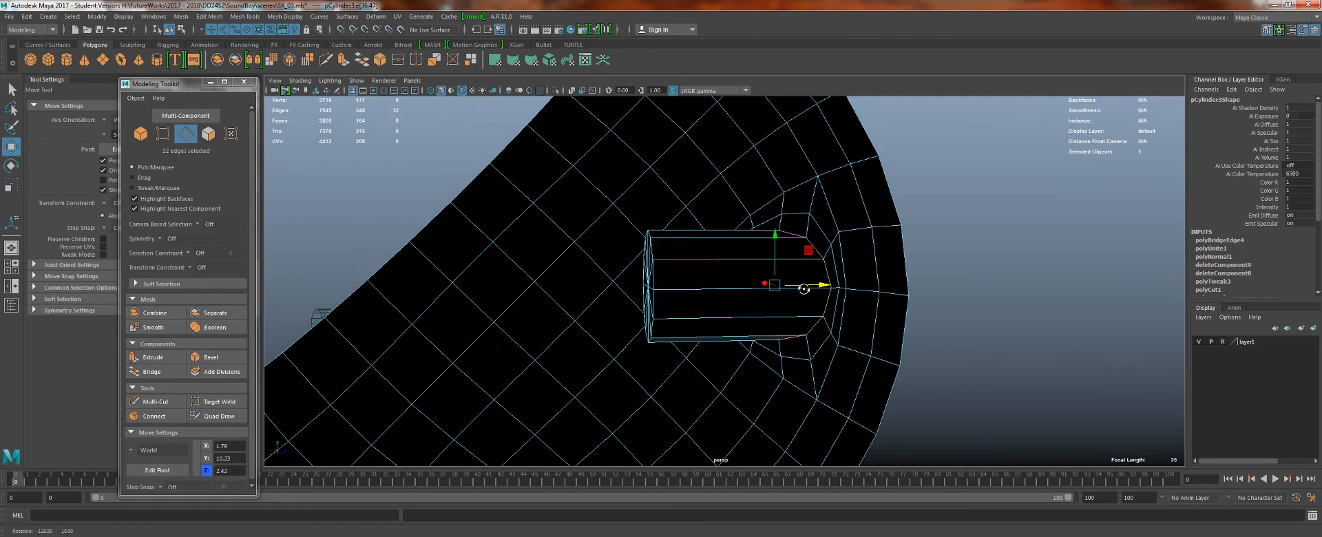
pyautogui.moveTo(708, 282); pyautogui.dragTo(711, 237, button='right')
pyautogui.keyDown('alt'); pyautogui.moveTo(716, 283); pyautogui.dragTo(803, 333); pyautogui.keyUp('alt')
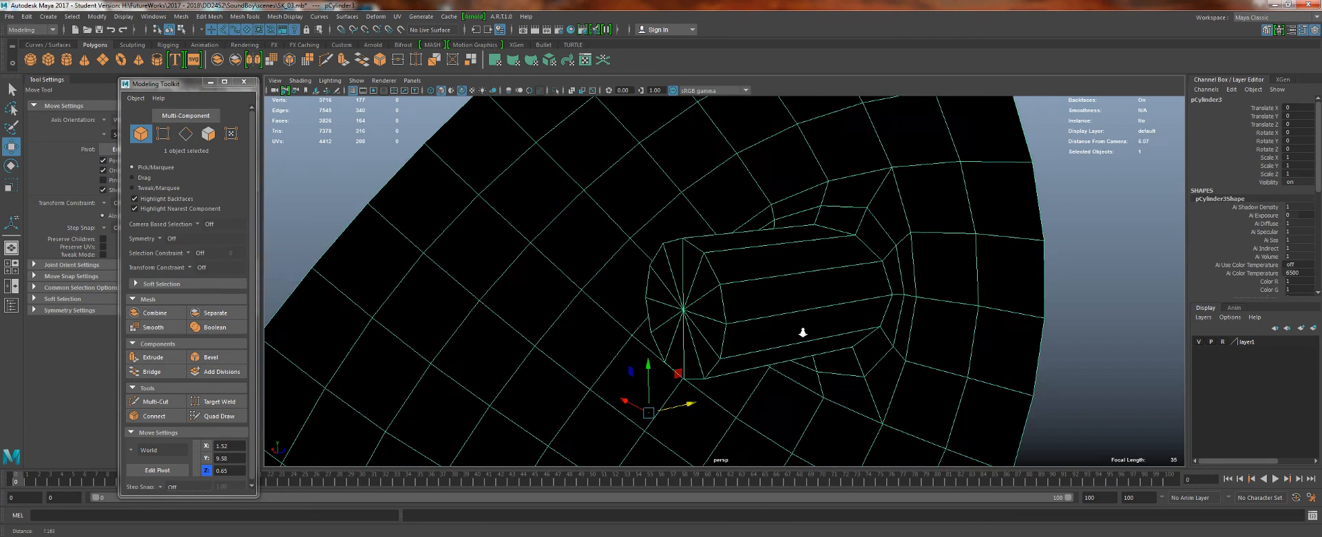
pyautogui.keyDown('alt'); pyautogui.moveTo(803, 333); pyautogui.dragTo(821, 336, button='right'); pyautogui.keyUp('alt')
pyautogui.keyDown('alt'); pyautogui.moveTo(821, 336); pyautogui.dragTo(701, 322, button='middle'); pyautogui.keyUp('alt')
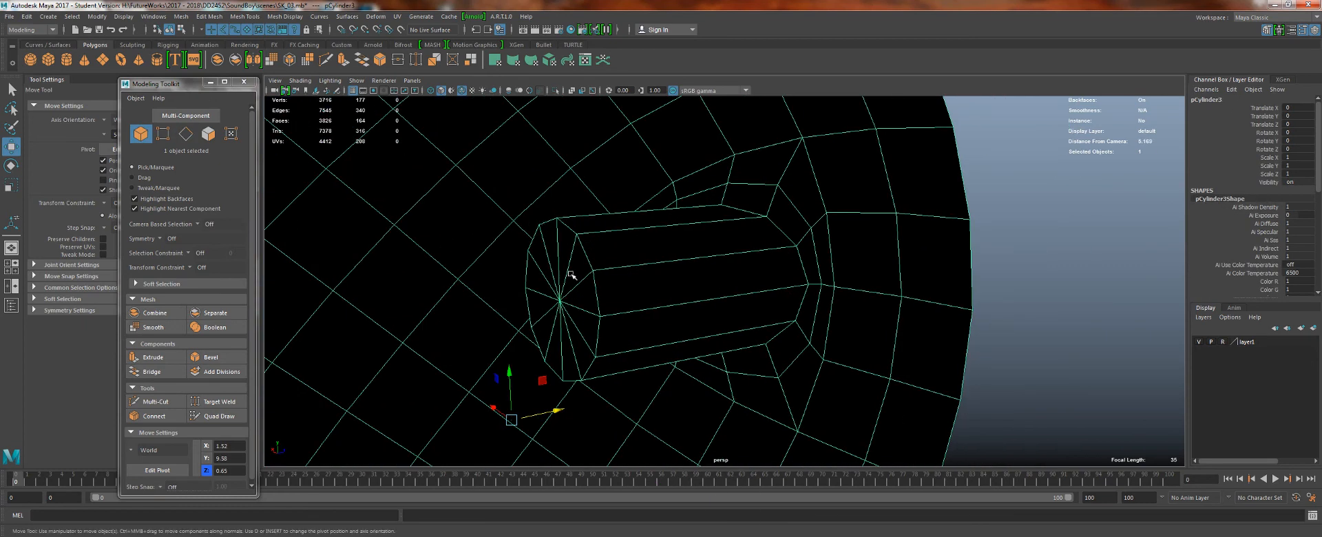
pyautogui.moveTo(571, 262)
pyautogui.mouseDown(button='right')
pyautogui.moveTo(572, 274)
pyautogui.moveTo(555, 250)
pyautogui.mouseUp(button='right')
pyautogui.click(576, 234)
pyautogui.keyDown('shift'); pyautogui.click(562, 300); pyautogui.keyUp('shift')
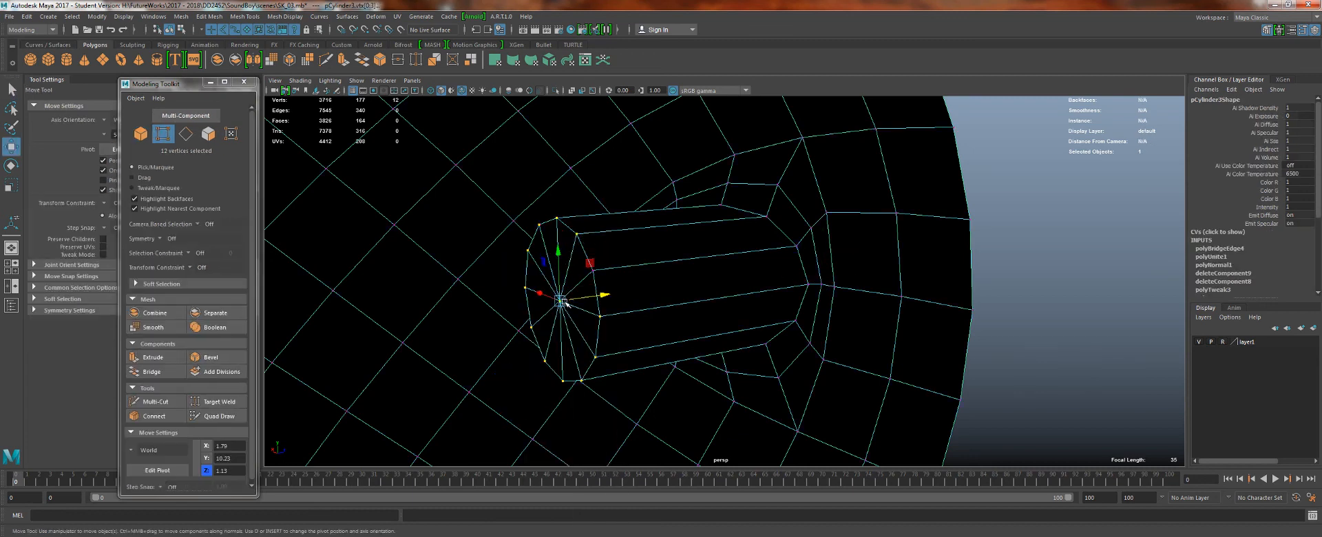
pyautogui.moveTo(584, 294); pyautogui.dragTo(694, 283)
pyautogui.hotkey('ctrl', 'z')
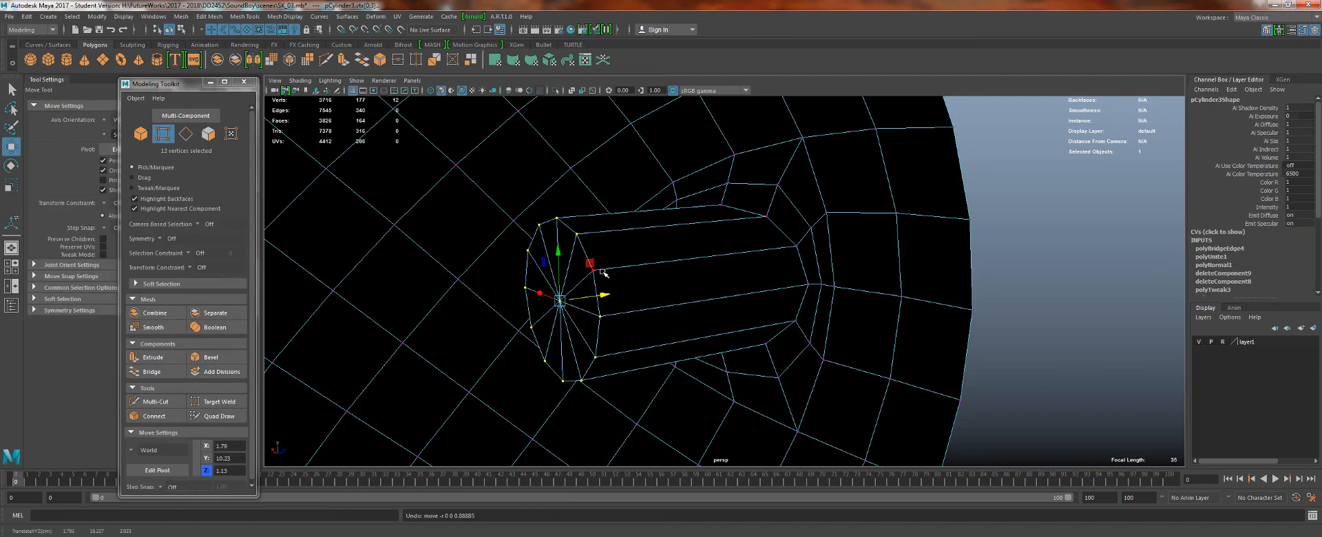
pyautogui.moveTo(605, 294)
pyautogui.mouseDown()
pyautogui.moveTo(736, 276)
pyautogui.moveTo(696, 282)
pyautogui.moveTo(741, 299)
pyautogui.moveTo(649, 304)
pyautogui.moveTo(670, 263)
pyautogui.moveTo(765, 228)
pyautogui.mouseUp()
# - Restore the shaded view, scale the socket's rear cap vertices, and deselect the head in object selection
pyautogui.press('5')
pyautogui.press('r')
pyautogui.moveTo(699, 255); pyautogui.dragTo(751, 303)
pyautogui.press('w')
pyautogui.press('q')
pyautogui.scroll(-5, 751, 303)
pyautogui.moveTo(751, 303); pyautogui.dragTo(793, 269, button='right')
pyautogui.click(934, 315)
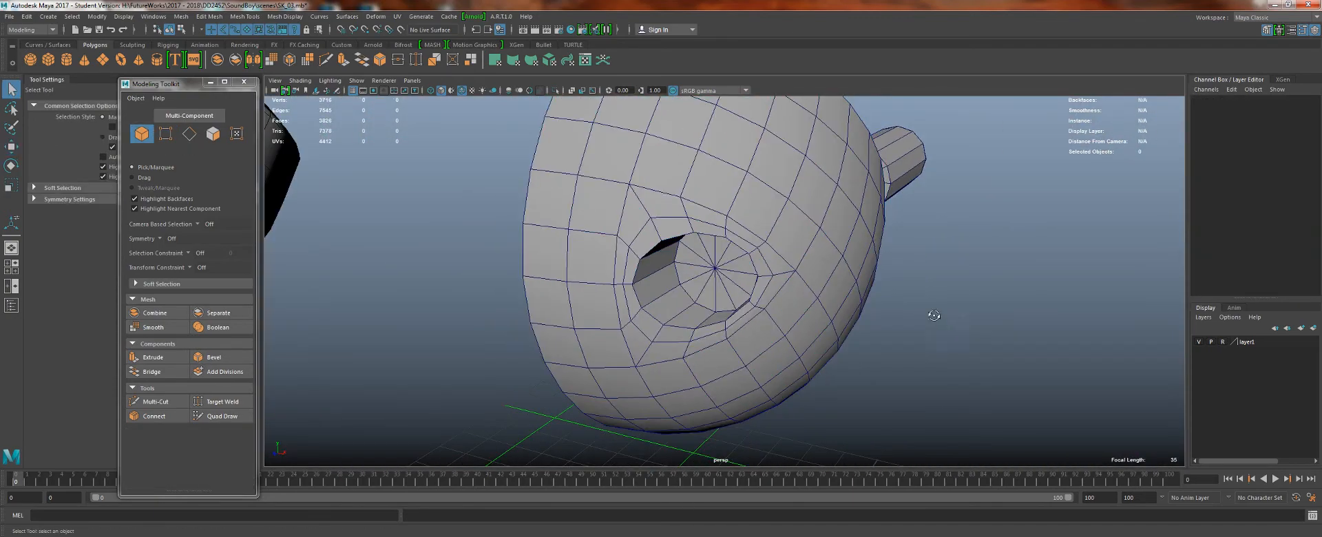
pyautogui.keyDown('alt'); pyautogui.moveTo(935, 316); pyautogui.dragTo(947, 304); pyautogui.keyUp('alt')
pyautogui.scroll(-5, 948, 304)
pyautogui.keyDown('alt'); pyautogui.moveTo(689, 259); pyautogui.dragTo(534, 235); pyautogui.keyUp('alt')
pyautogui.keyDown('alt'); pyautogui.moveTo(534, 234); pyautogui.dragTo(570, 238, button='middle'); pyautogui.keyUp('alt')
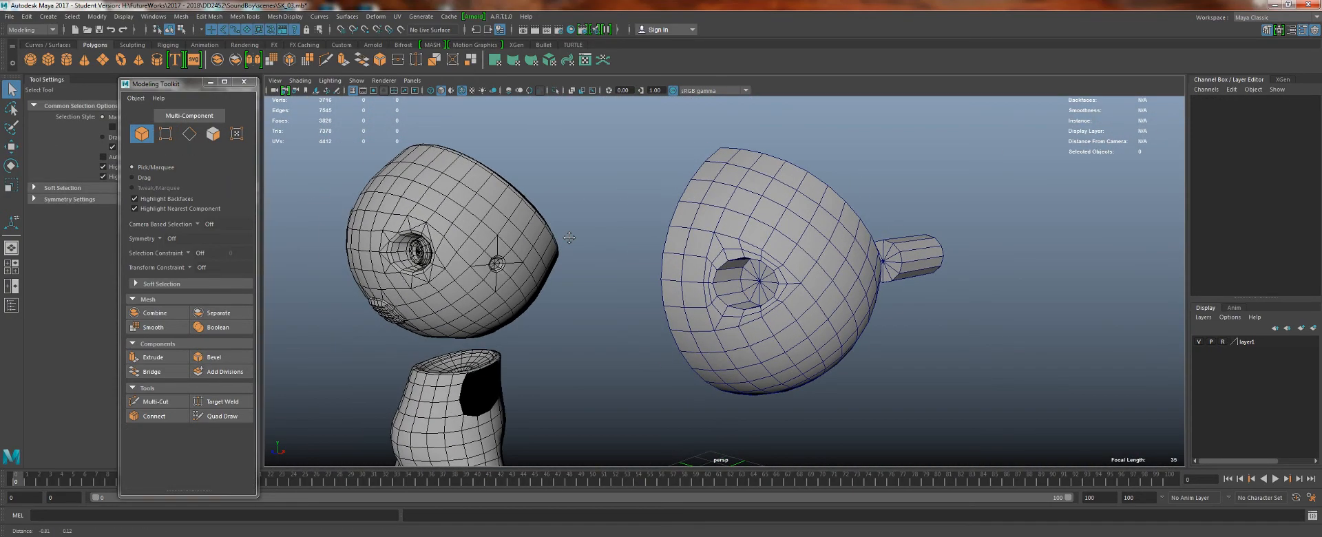
# - Bevel the 12-edge loop at the eye socket's opening and deselect the head
pyautogui.keyDown('alt'); pyautogui.moveTo(615, 237); pyautogui.dragTo(803, 340); pyautogui.keyUp('alt')
pyautogui.scroll(5, 820, 377)
pyautogui.click(722, 262)
pyautogui.moveTo(721, 261); pyautogui.dragTo(722, 215, button='right')
pyautogui.doubleClick(722, 215)
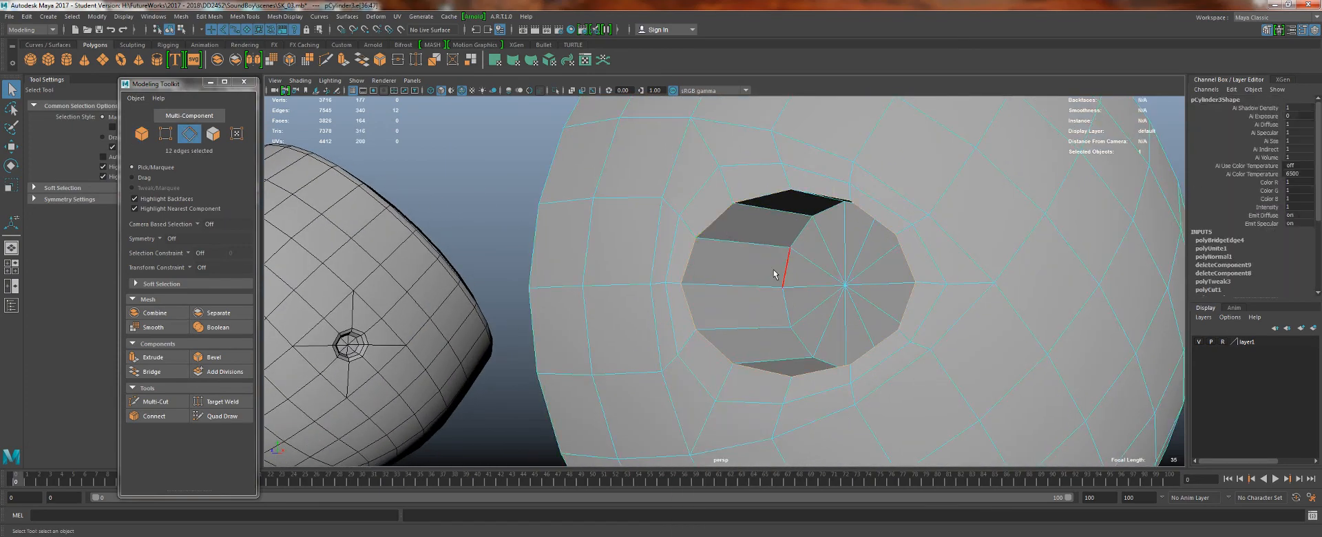
pyautogui.keyDown('alt'); pyautogui.moveTo(727, 251); pyautogui.dragTo(643, 241, button='middle'); pyautogui.keyUp('alt')
pyautogui.scroll(1, 640, 240)
pyautogui.scroll(-5, 506, 231)
pyautogui.keyDown('alt'); pyautogui.moveTo(502, 232); pyautogui.dragTo(474, 238); pyautogui.keyUp('alt')
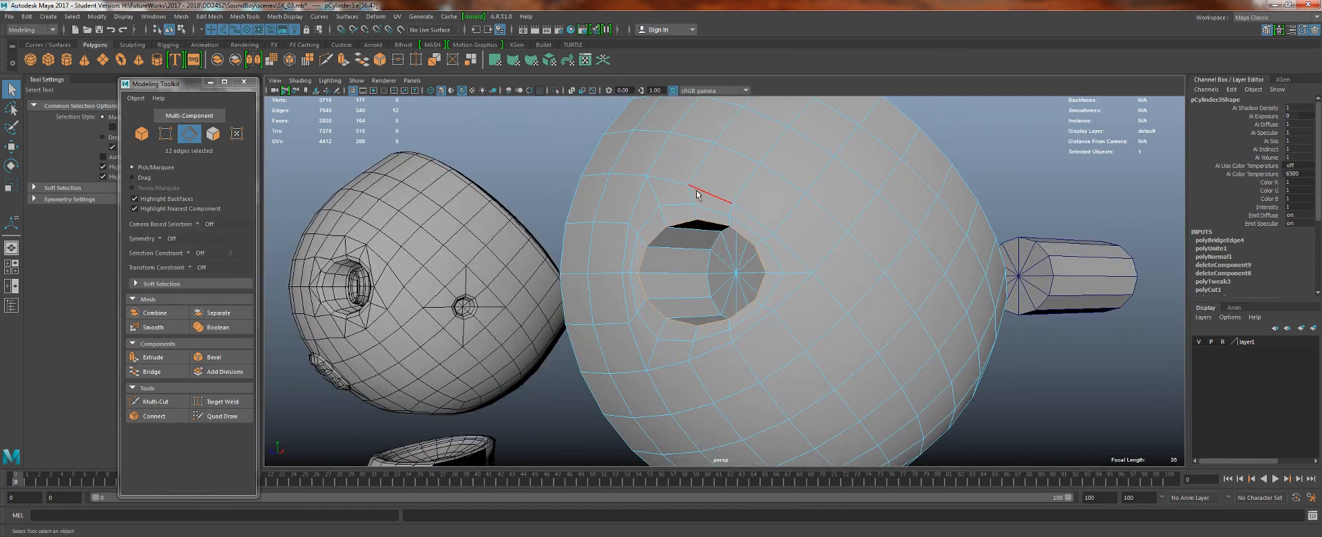
pyautogui.hotkey('ctrl', 'b')
pyautogui.press('w')
pyautogui.moveTo(799, 310); pyautogui.dragTo(844, 275, button='right')
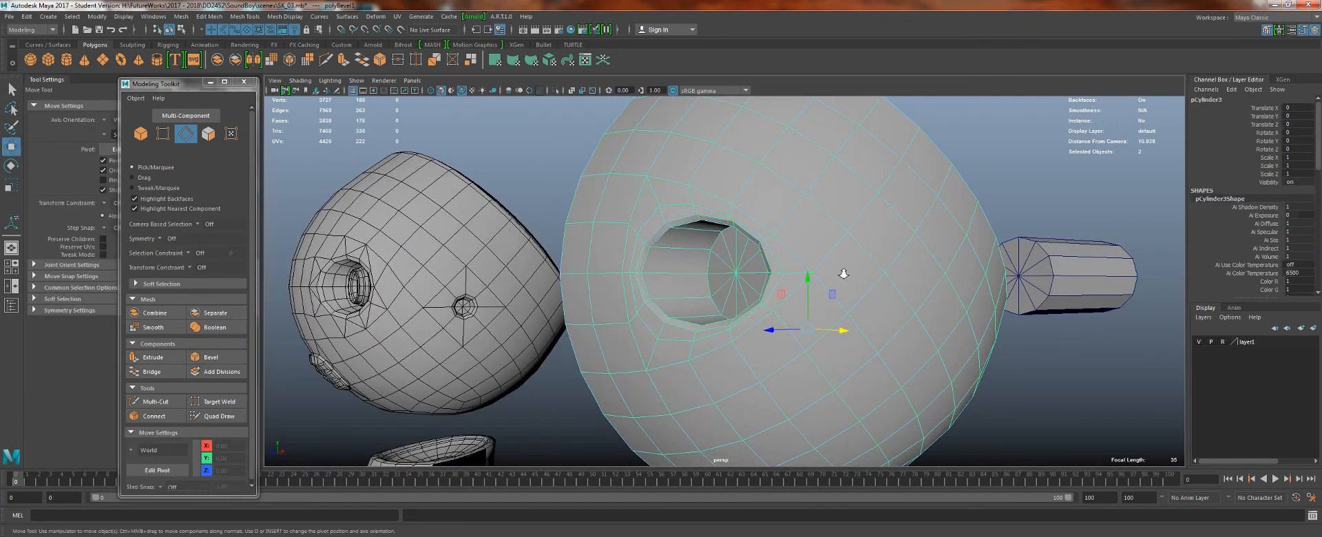
pyautogui.scroll(-5, 840, 272)
pyautogui.click(683, 176)
# - Try scaling a 12-edge loop on the bevelled socket rim
pyautogui.moveTo(692, 177)
pyautogui.keyDown('alt'); pyautogui.mouseDown()
pyautogui.moveTo(634, 186)
pyautogui.moveTo(688, 181)
pyautogui.mouseUp(); pyautogui.keyUp('alt')
pyautogui.scroll(-2, 546, 127)
pyautogui.keyDown('alt'); pyautogui.moveTo(546, 127); pyautogui.dragTo(584, 108, button='middle'); pyautogui.keyUp('alt')
pyautogui.scroll(10, 609, 273)
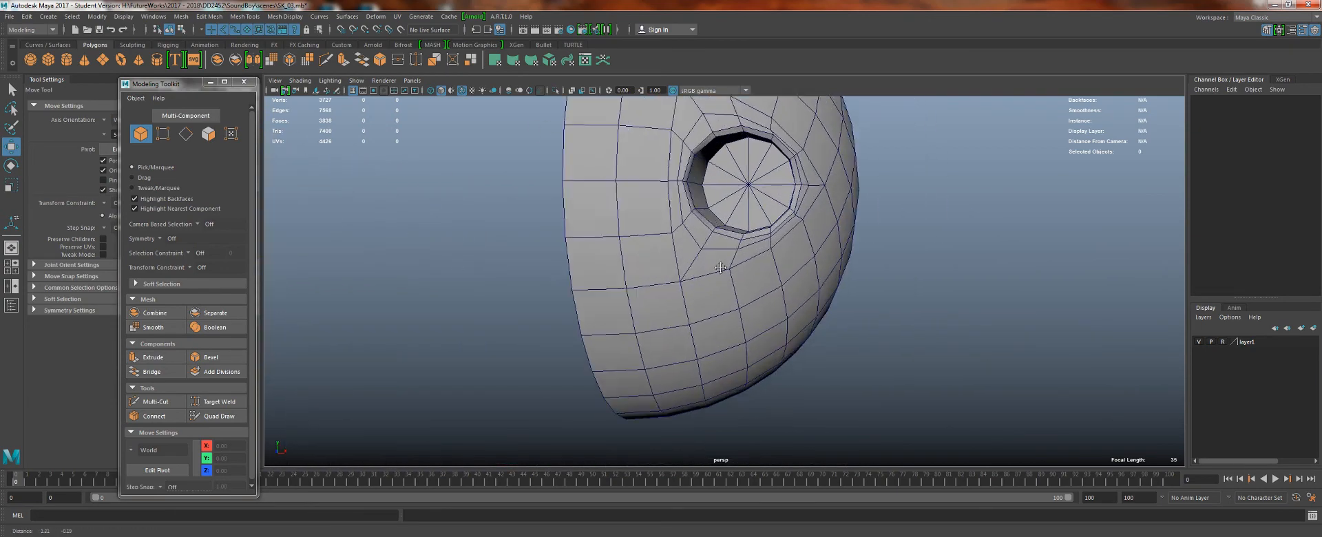
pyautogui.scroll(3, 614, 261)
pyautogui.keyDown('alt'); pyautogui.moveTo(699, 268); pyautogui.dragTo(651, 272); pyautogui.keyUp('alt')
pyautogui.moveTo(567, 231); pyautogui.dragTo(566, 199, button='right')
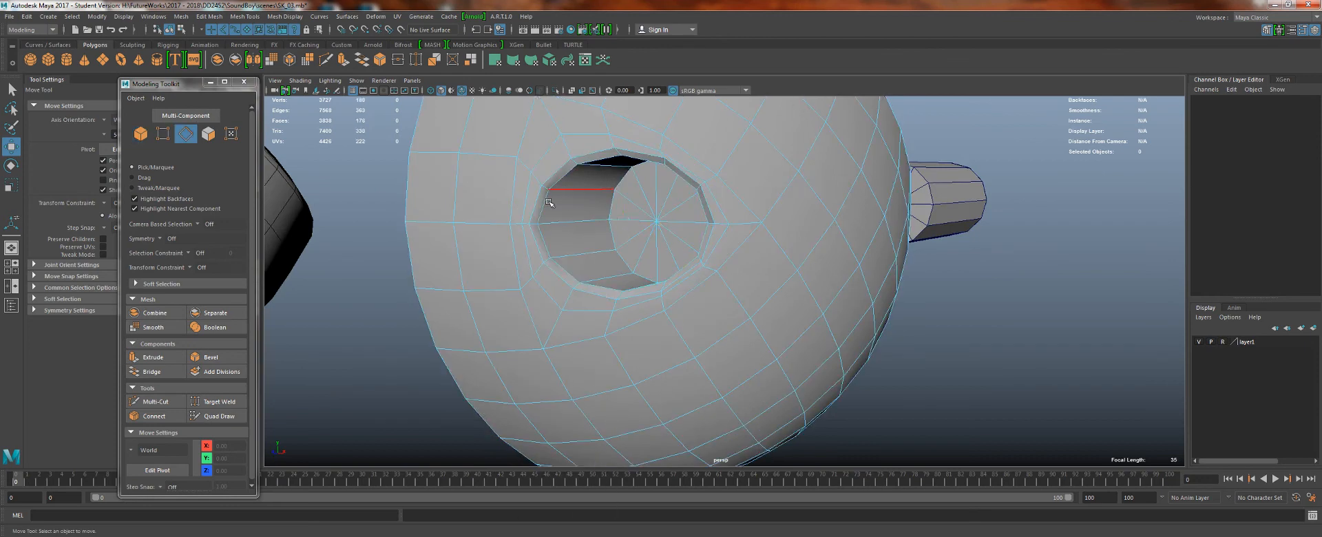
pyautogui.doubleClick(545, 202)
pyautogui.press('r')
pyautogui.moveTo(624, 224); pyautogui.dragTo(603, 224, button='right')
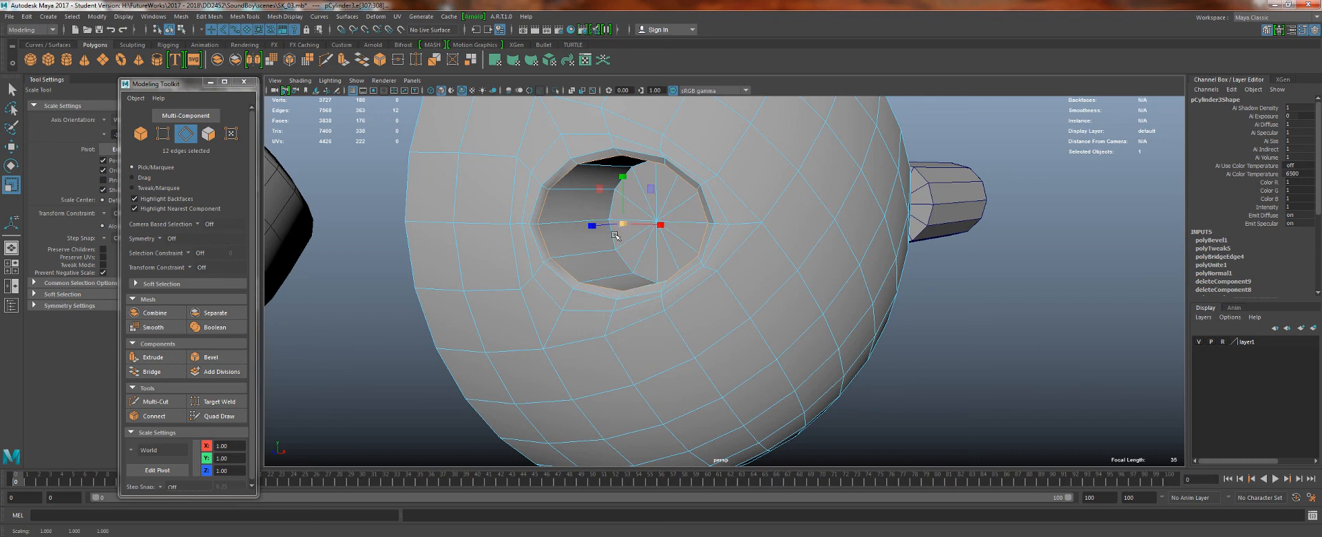
# - Shift two 12-edge loops of the bevelled socket along its depth, and deselect the head in object selection
pyautogui.press('q')
pyautogui.click(611, 234)
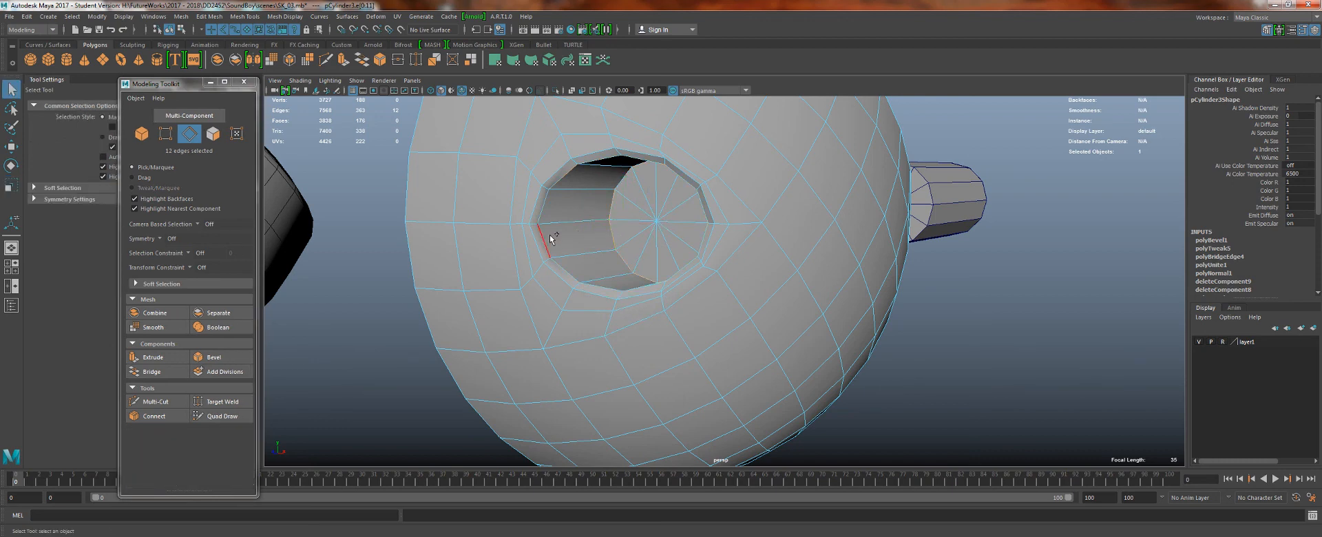
pyautogui.press('r')
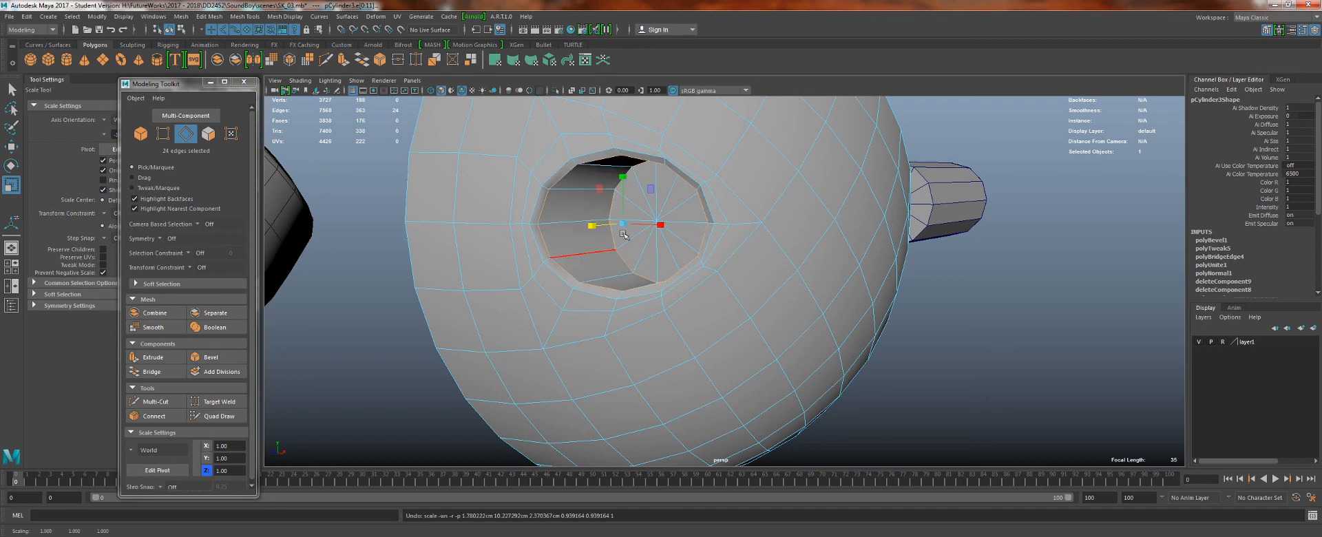
pyautogui.keyDown('alt'); pyautogui.moveTo(448, 238); pyautogui.dragTo(655, 213); pyautogui.keyUp('alt')
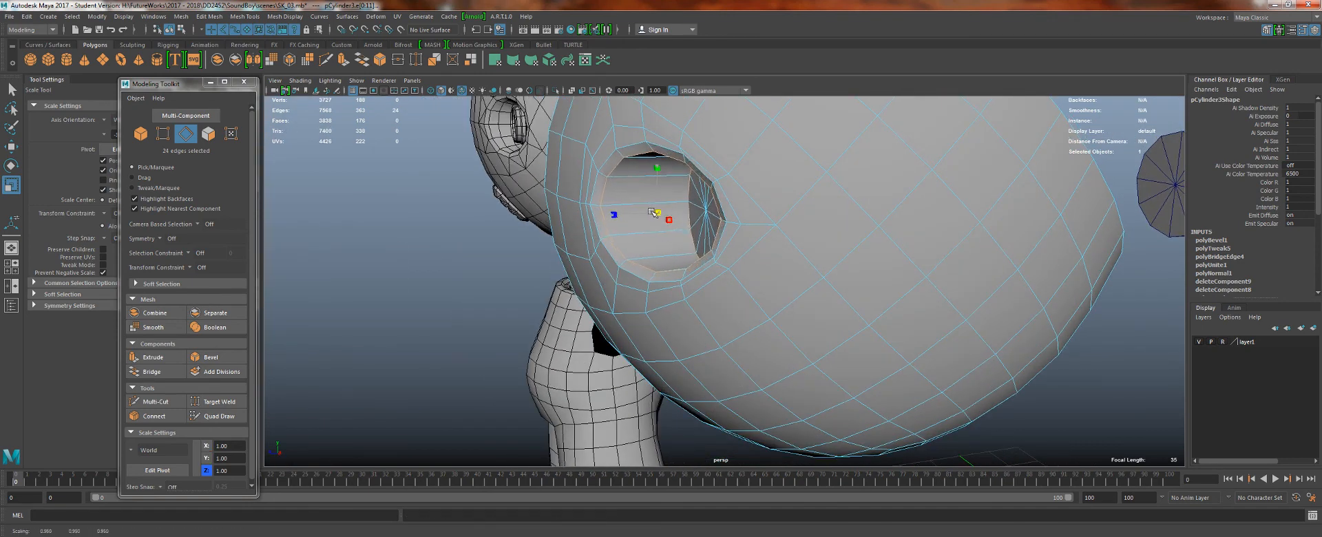
pyautogui.press('w')
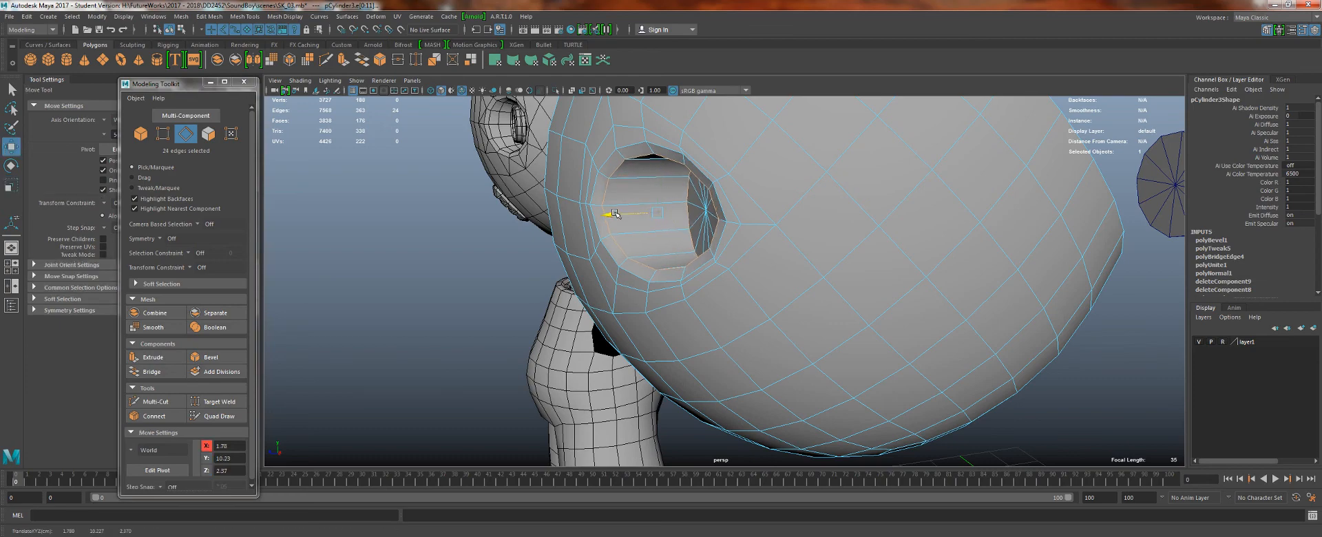
pyautogui.keyDown('alt'); pyautogui.moveTo(615, 214); pyautogui.dragTo(758, 207); pyautogui.keyUp('alt')
pyautogui.press('q')
pyautogui.moveTo(629, 198); pyautogui.dragTo(703, 162, button='right')
pyautogui.scroll(-4, 841, 204)
pyautogui.click(878, 277)
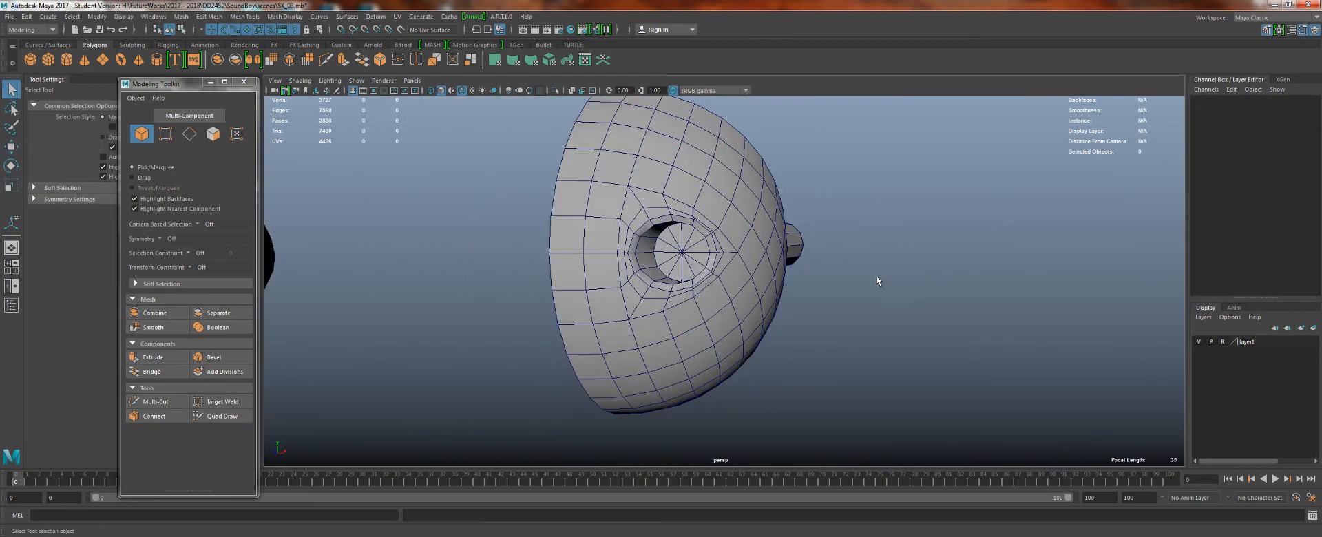
# - Inspect the new head's bevelled eye socket from several angles, beside the finished head and close up
pyautogui.keyDown('alt'); pyautogui.moveTo(878, 280); pyautogui.dragTo(864, 273); pyautogui.keyUp('alt')
pyautogui.scroll(-4, 660, 177)
pyautogui.keyDown('alt'); pyautogui.moveTo(659, 178); pyautogui.dragTo(632, 177); pyautogui.keyUp('alt')
pyautogui.scroll(5, 726, 293)
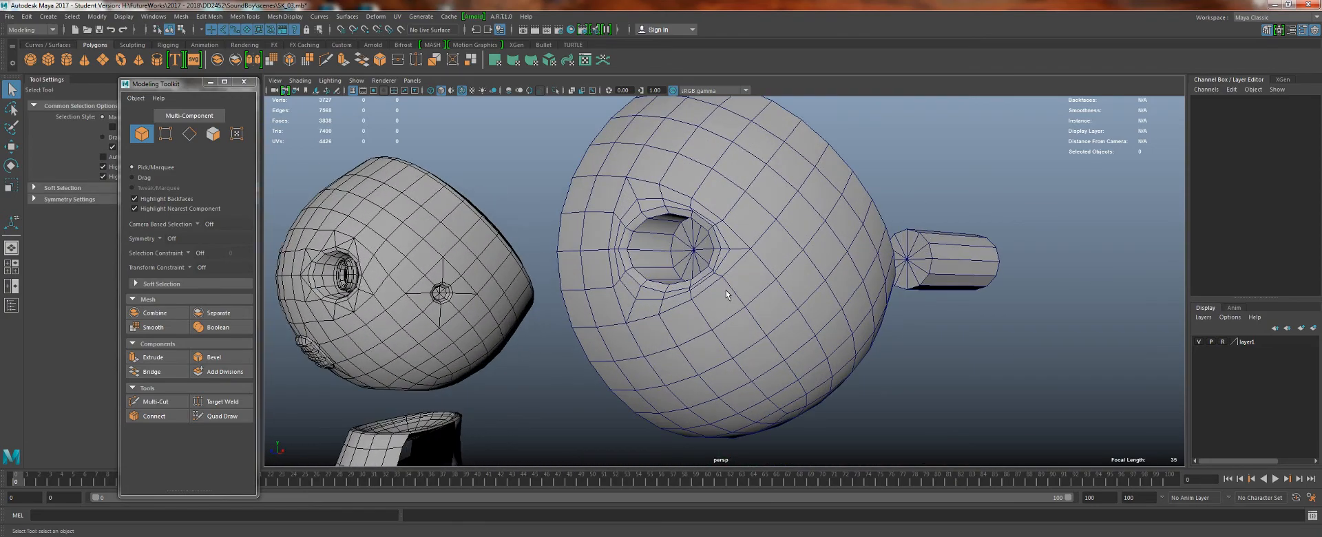
pyautogui.keyDown('alt'); pyautogui.moveTo(726, 293); pyautogui.dragTo(978, 292, button='middle'); pyautogui.keyUp('alt')
pyautogui.keyDown('alt'); pyautogui.moveTo(731, 273); pyautogui.dragTo(817, 281); pyautogui.keyUp('alt')
pyautogui.scroll(5, 816, 281)
pyautogui.keyDown('alt'); pyautogui.moveTo(783, 310); pyautogui.dragTo(611, 355, button='middle'); pyautogui.keyUp('alt')
pyautogui.scroll(3, 975, 357)
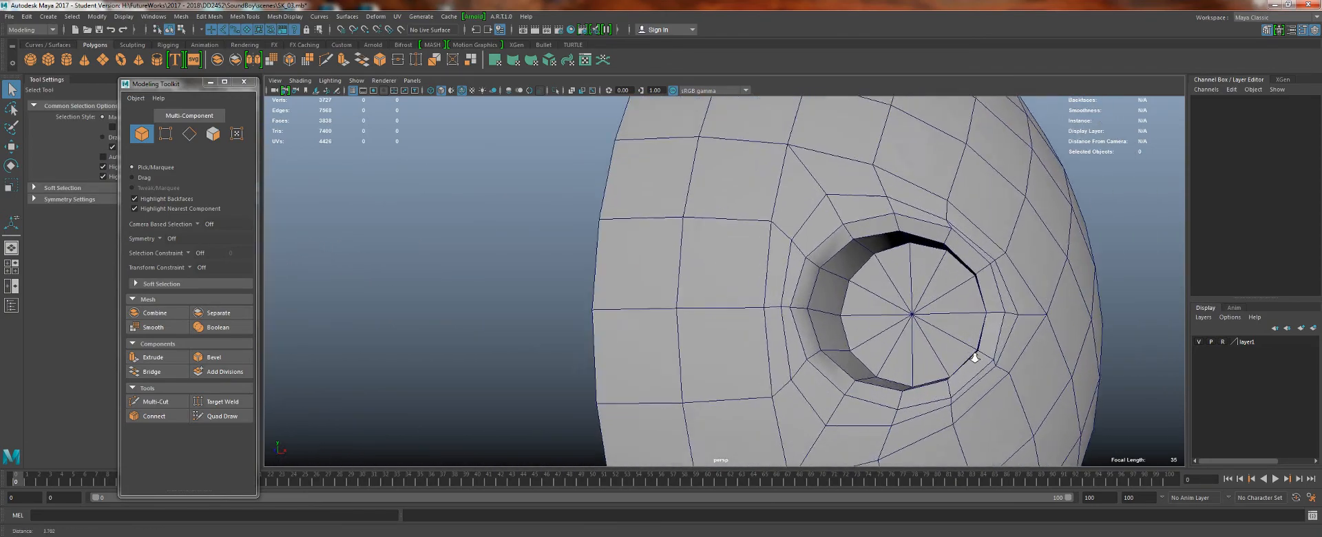
pyautogui.scroll(2, 975, 357)
pyautogui.scroll(-4, 741, 256)
# - Examine the finished head's eye socket up close for its stepped inner rings and surrounding edge flow
pyautogui.keyDown('alt'); pyautogui.moveTo(544, 323); pyautogui.dragTo(1019, 320, button='middle'); pyautogui.keyUp('alt')
pyautogui.keyDown('alt'); pyautogui.moveTo(570, 287); pyautogui.dragTo(924, 277, button='middle'); pyautogui.keyUp('alt')
pyautogui.keyDown('alt'); pyautogui.moveTo(516, 286); pyautogui.dragTo(620, 242, button='middle'); pyautogui.keyUp('alt')
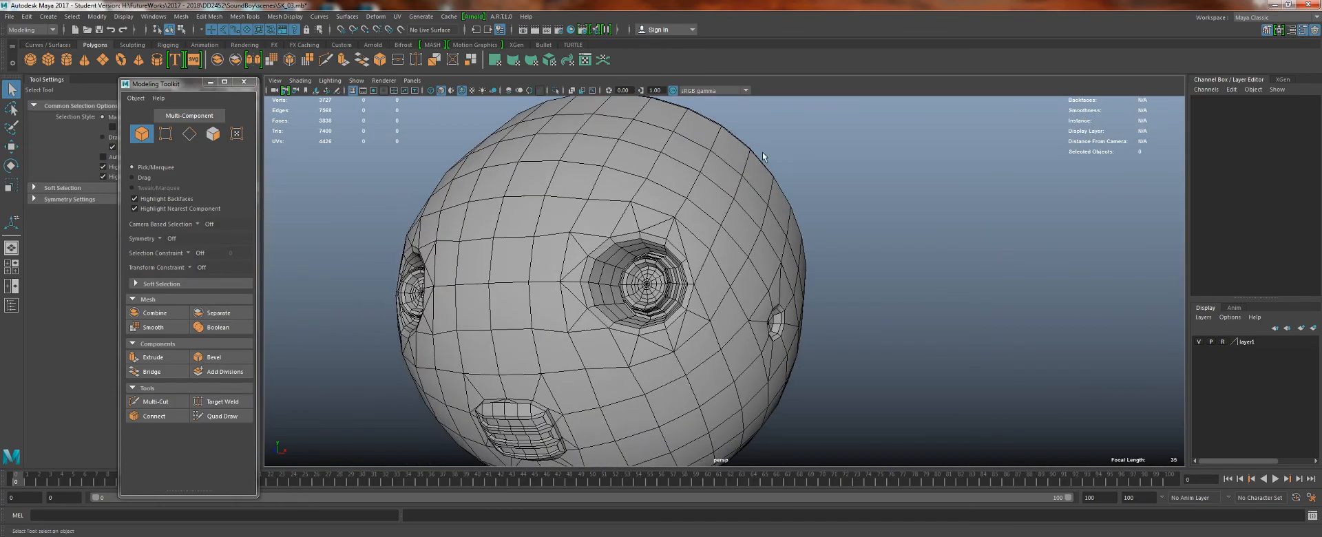
pyautogui.scroll(5, 620, 242)
pyautogui.keyDown('alt'); pyautogui.moveTo(448, 323); pyautogui.dragTo(458, 271, button='middle'); pyautogui.keyUp('alt')
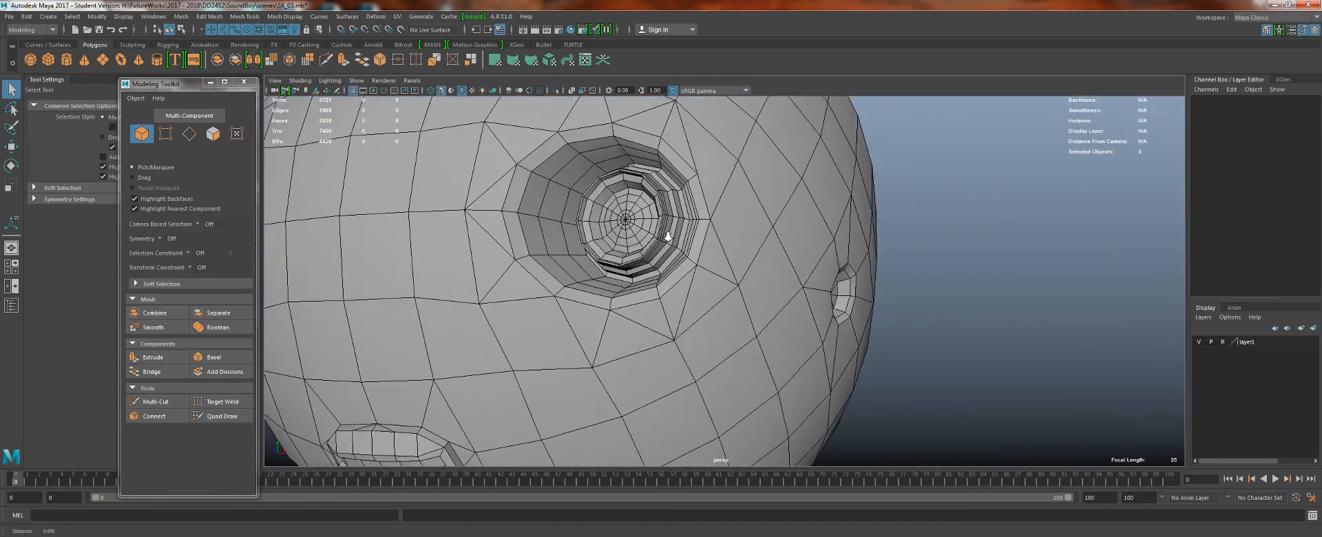
pyautogui.keyDown('alt'); pyautogui.moveTo(458, 272); pyautogui.dragTo(570, 183, button='right'); pyautogui.keyUp('alt')
pyautogui.keyDown('alt'); pyautogui.moveTo(570, 183); pyautogui.dragTo(689, 272, button='middle'); pyautogui.keyUp('alt')
pyautogui.keyDown('alt'); pyautogui.moveTo(690, 272); pyautogui.dragTo(735, 300); pyautogui.keyUp('alt')
pyautogui.keyDown('alt'); pyautogui.moveTo(781, 368); pyautogui.dragTo(765, 386); pyautogui.keyUp('alt')
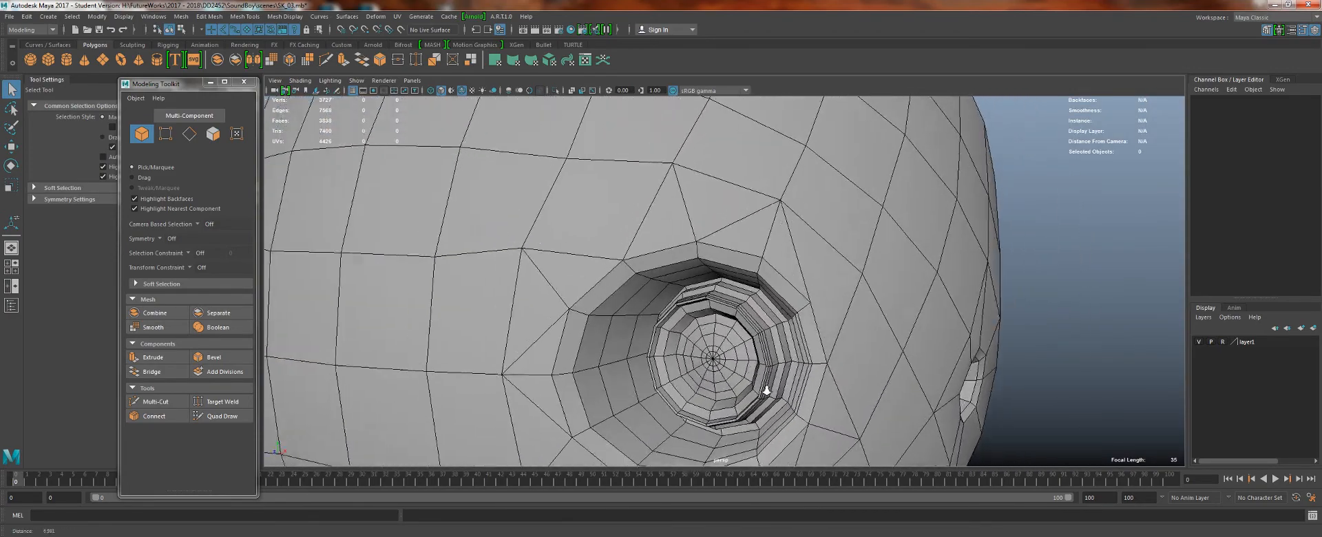
pyautogui.keyDown('alt'); pyautogui.moveTo(765, 386); pyautogui.dragTo(812, 397, button='right'); pyautogui.keyUp('alt')
pyautogui.keyDown('alt'); pyautogui.moveTo(813, 396); pyautogui.dragTo(732, 372); pyautogui.keyUp('alt')
pyautogui.keyDown('alt'); pyautogui.moveTo(732, 372); pyautogui.dragTo(923, 413, button='middle'); pyautogui.keyUp('alt')
pyautogui.keyDown('alt'); pyautogui.moveTo(719, 348); pyautogui.dragTo(759, 363, button='right'); pyautogui.keyUp('alt')
pyautogui.keyDown('alt'); pyautogui.moveTo(759, 363); pyautogui.dragTo(662, 262); pyautogui.keyUp('alt')
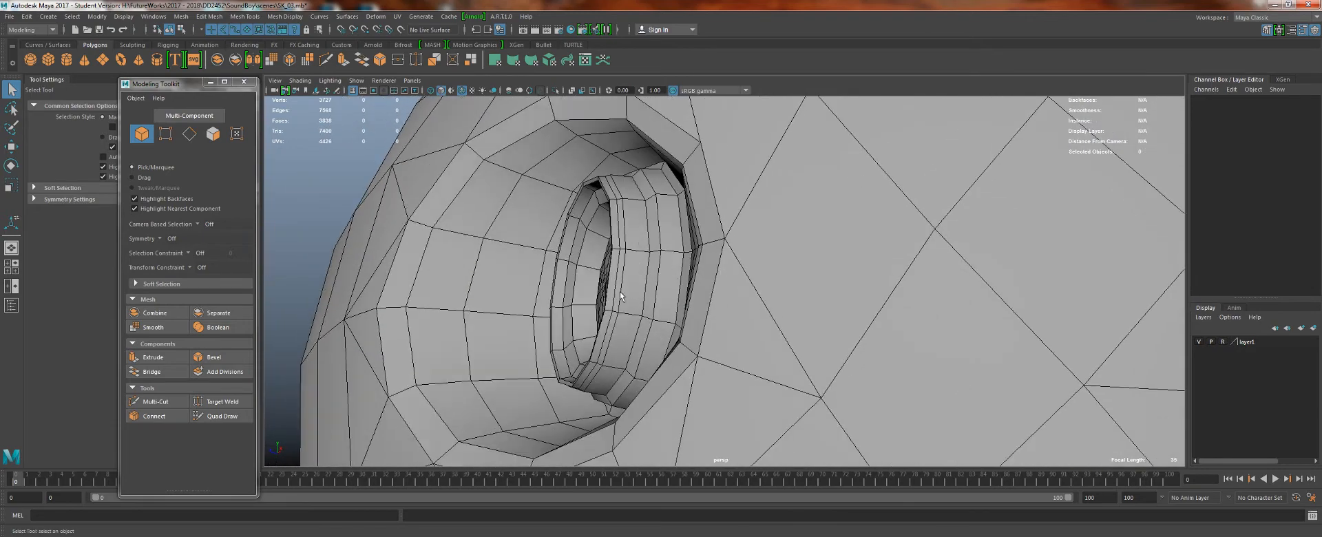
pyautogui.keyDown('alt'); pyautogui.moveTo(620, 296); pyautogui.dragTo(653, 341); pyautogui.keyUp('alt')
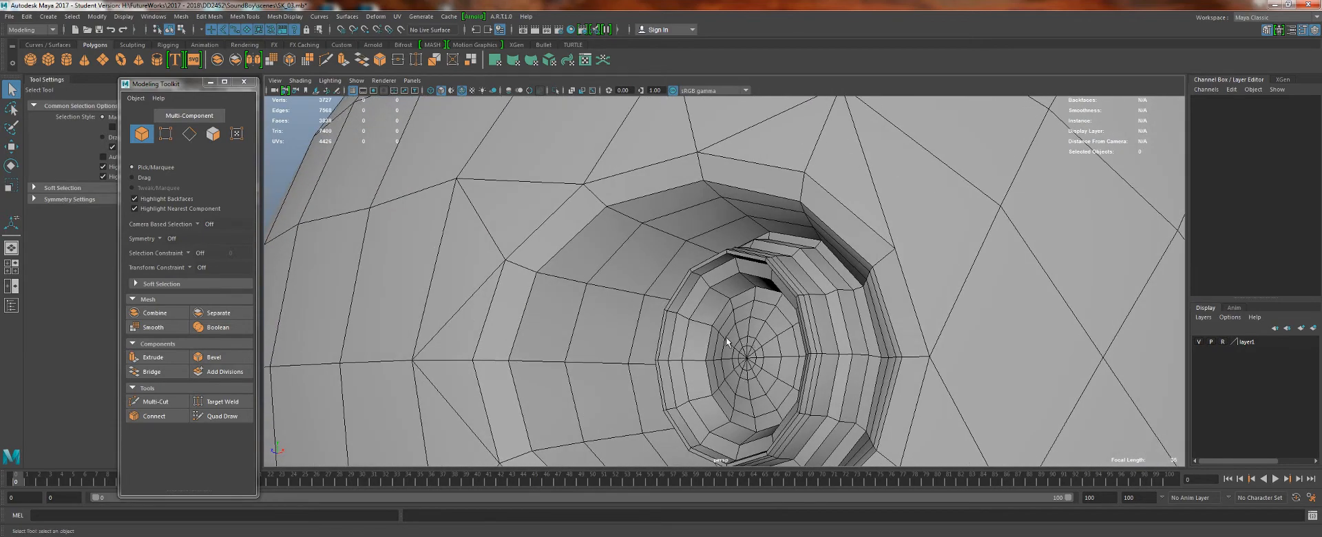
pyautogui.keyDown('alt'); pyautogui.moveTo(748, 366); pyautogui.dragTo(762, 383); pyautogui.keyUp('alt')
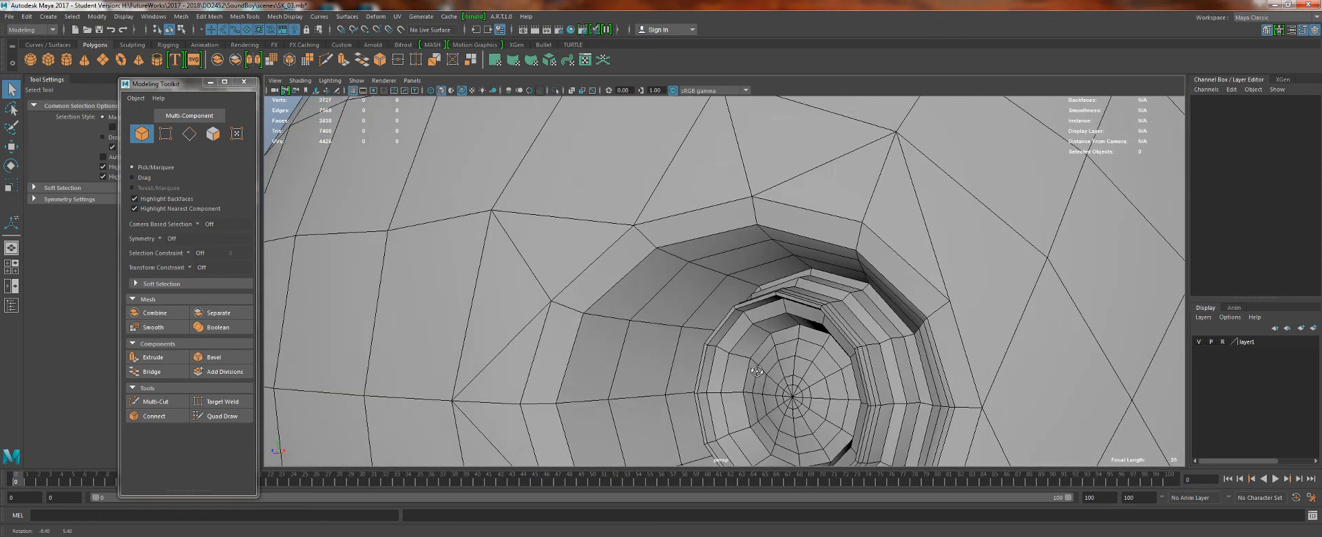
# - Examine the finished head's eye socket rings and the small round hole on its side as reference for the new head
pyautogui.keyDown('alt'); pyautogui.moveTo(762, 383); pyautogui.dragTo(599, 273, button='middle'); pyautogui.keyUp('alt')
pyautogui.keyDown('alt'); pyautogui.moveTo(600, 273); pyautogui.dragTo(680, 338, button='right'); pyautogui.keyUp('alt')
pyautogui.keyDown('alt'); pyautogui.moveTo(680, 338); pyautogui.dragTo(753, 237); pyautogui.keyUp('alt')
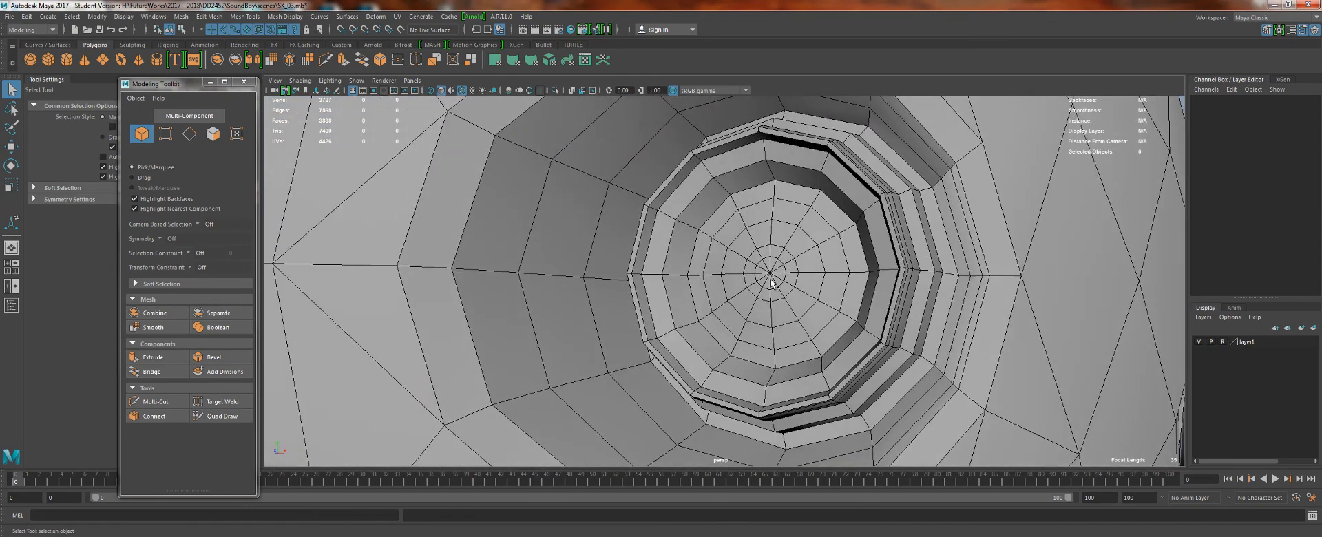
pyautogui.keyDown('alt'); pyautogui.moveTo(776, 262); pyautogui.dragTo(757, 283); pyautogui.keyUp('alt')
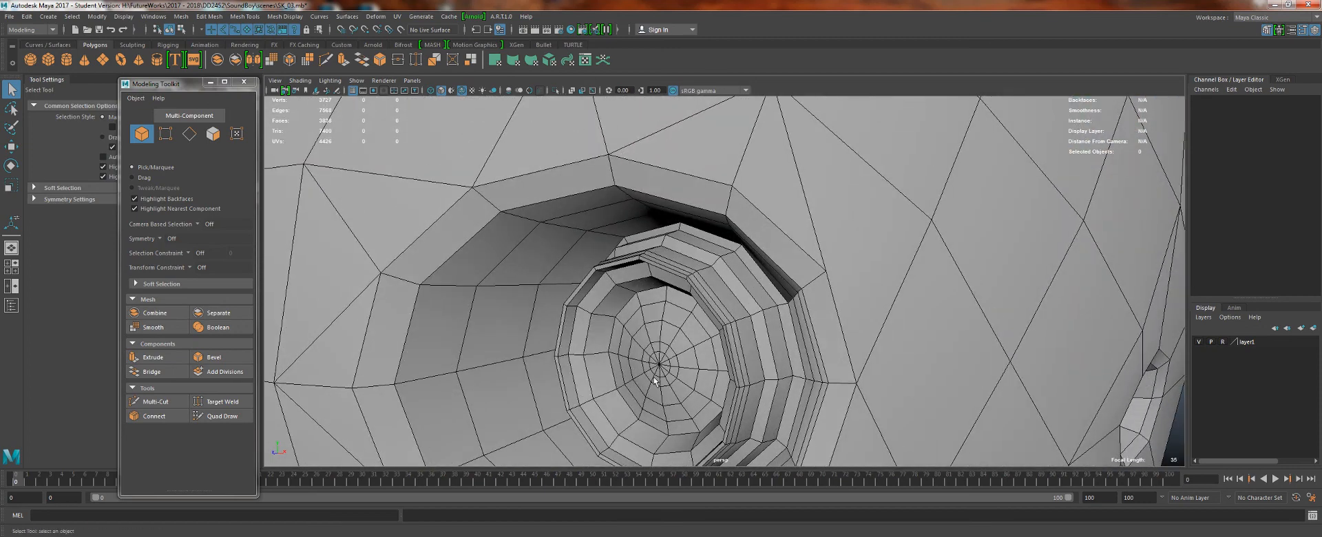
pyautogui.keyDown('alt'); pyautogui.moveTo(717, 384); pyautogui.dragTo(590, 186, button='right'); pyautogui.keyUp('alt')
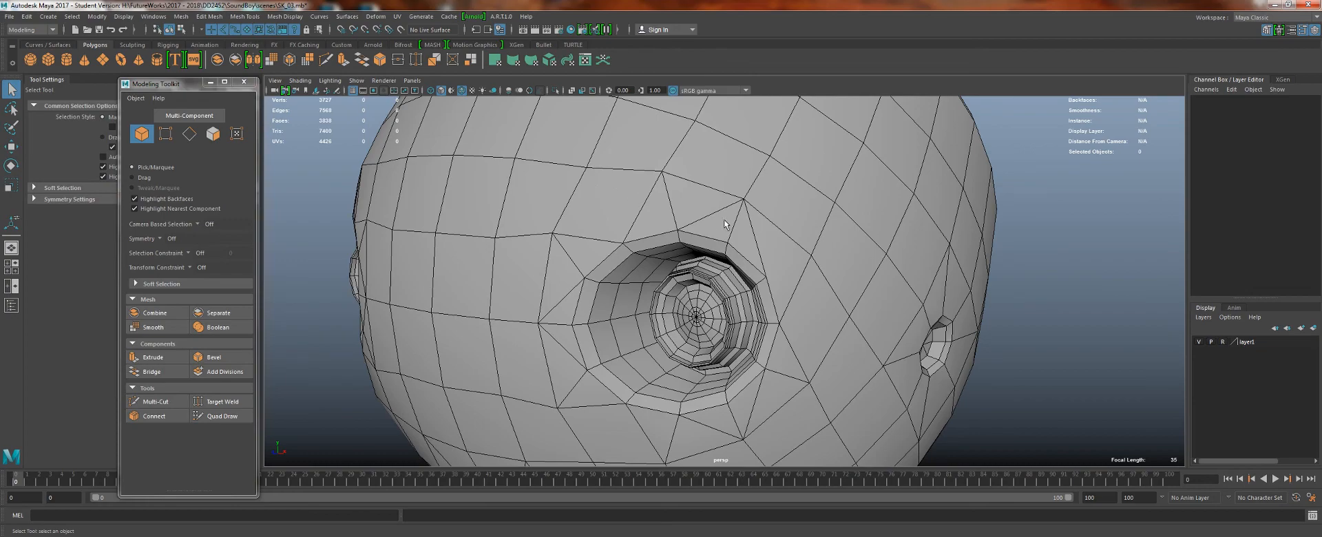
pyautogui.keyDown('alt'); pyautogui.moveTo(725, 222); pyautogui.dragTo(861, 354, button='right'); pyautogui.keyUp('alt')
pyautogui.keyDown('alt'); pyautogui.moveTo(861, 354); pyautogui.dragTo(739, 289); pyautogui.keyUp('alt')
pyautogui.keyDown('alt'); pyautogui.moveTo(739, 289); pyautogui.dragTo(634, 214, button='right'); pyautogui.keyUp('alt')
pyautogui.keyDown('alt'); pyautogui.moveTo(634, 213); pyautogui.dragTo(507, 155, button='middle'); pyautogui.keyUp('alt')
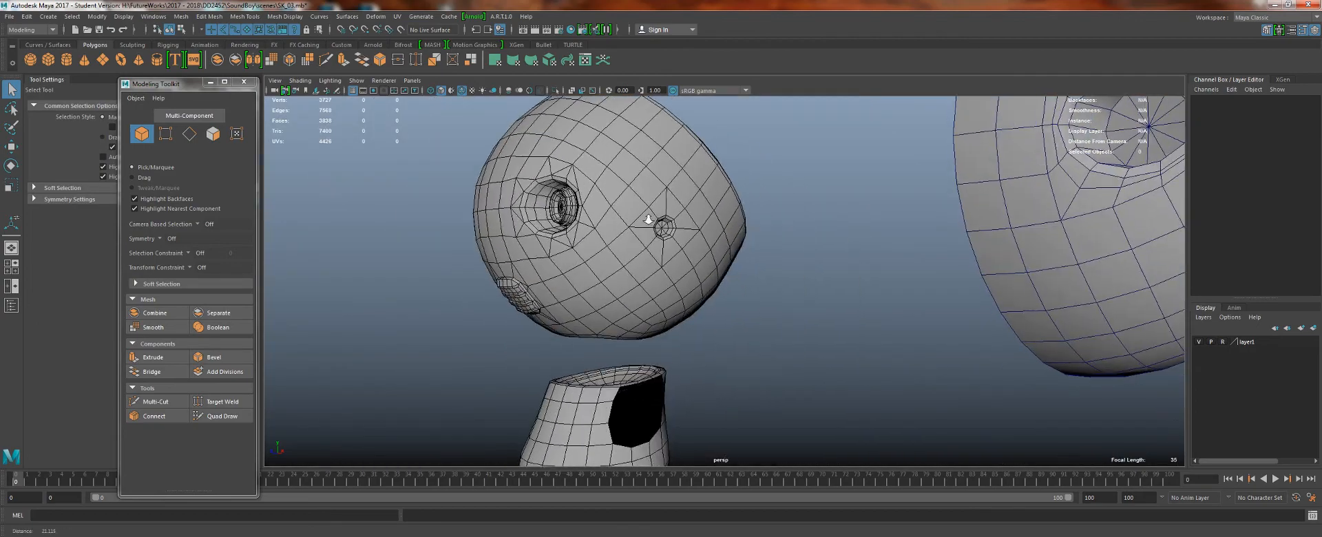
pyautogui.keyDown('alt'); pyautogui.moveTo(507, 155); pyautogui.dragTo(628, 183, button='right'); pyautogui.keyUp('alt')
pyautogui.keyDown('alt'); pyautogui.moveTo(634, 193); pyautogui.dragTo(839, 261); pyautogui.keyUp('alt')
pyautogui.moveTo(836, 258); pyautogui.dragTo(780, 258, button='right')
pyautogui.click(835, 219)
pyautogui.keyDown('alt'); pyautogui.moveTo(804, 247); pyautogui.dragTo(885, 288); pyautogui.keyUp('alt')
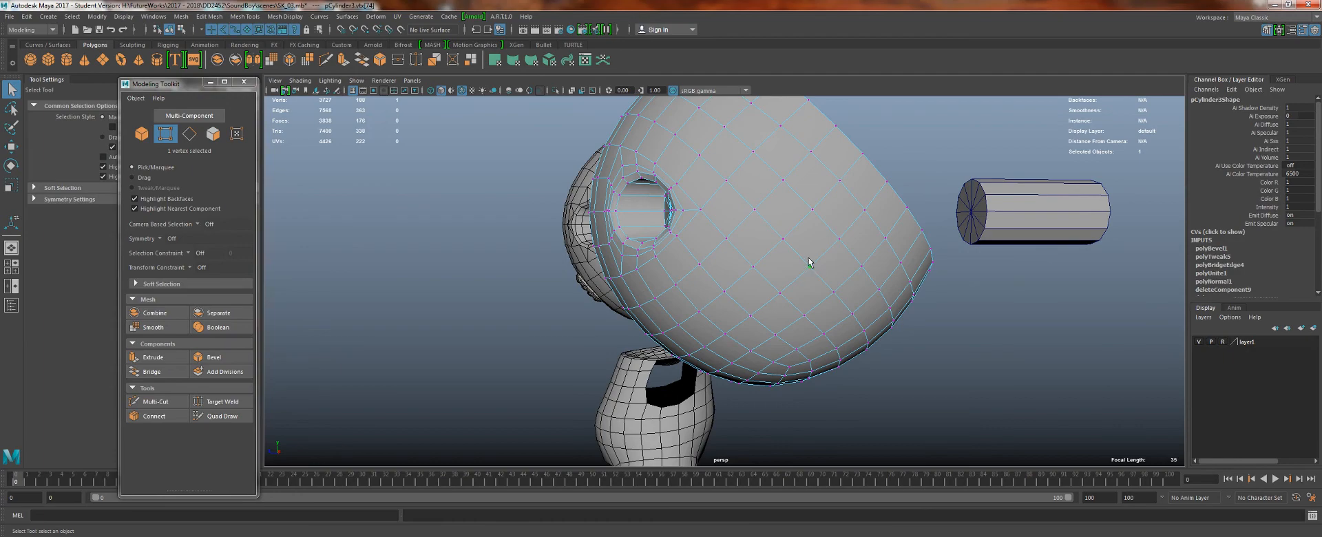
pyautogui.keyDown('alt'); pyautogui.moveTo(820, 239); pyautogui.dragTo(831, 261); pyautogui.keyUp('alt')
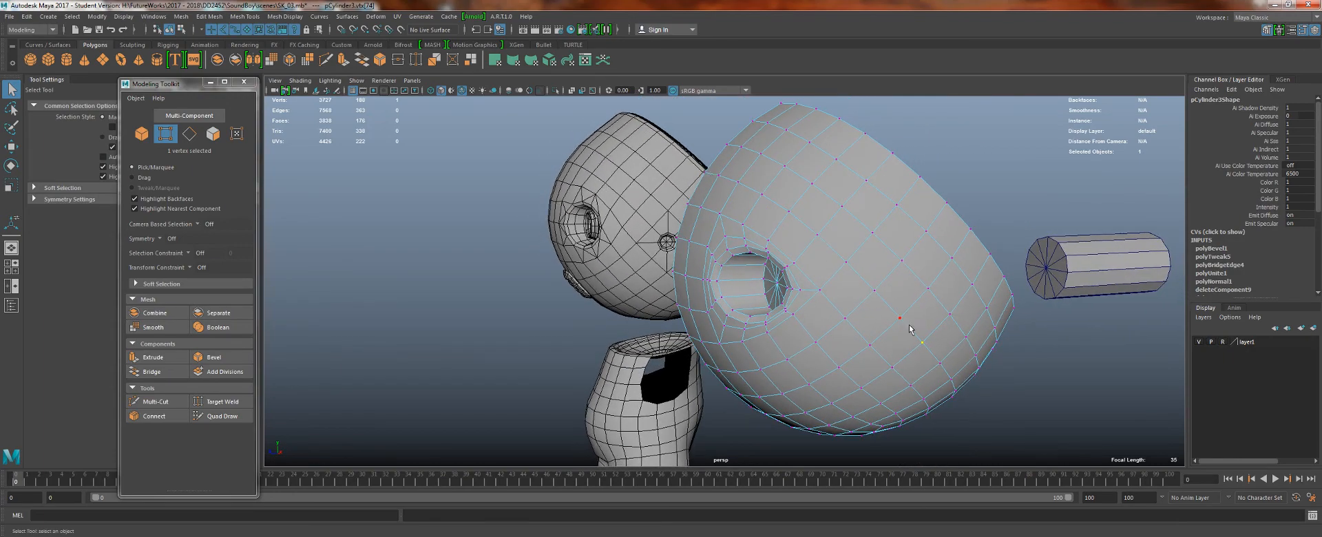
pyautogui.keyDown('alt'); pyautogui.moveTo(886, 315); pyautogui.dragTo(873, 302); pyautogui.keyUp('alt')
# - Extrude a diamond of four adjacent faces on the side of the new head with an offset of 0.3
pyautogui.moveTo(861, 264); pyautogui.dragTo(864, 288, button='right')
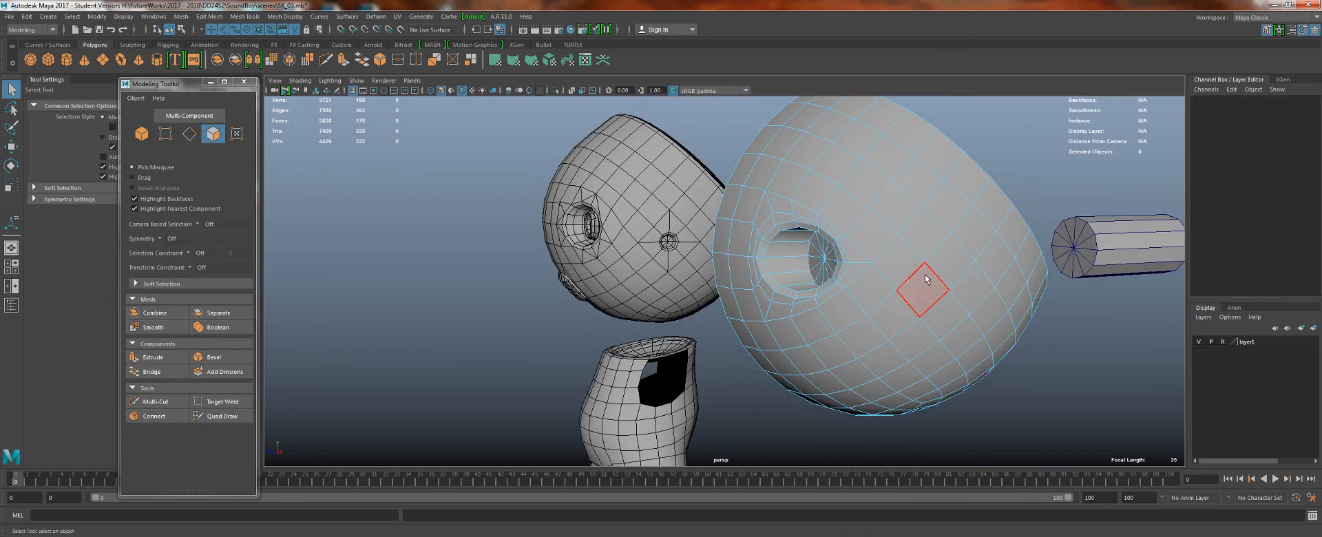
pyautogui.click(925, 288)
pyautogui.keyDown('shift'); pyautogui.click(949, 265); pyautogui.keyUp('shift')
pyautogui.keyDown('shift'); pyautogui.click(972, 290); pyautogui.keyUp('shift')
pyautogui.keyDown('shift'); pyautogui.click(950, 314); pyautogui.keyUp('shift')
pyautogui.keyDown('alt'); pyautogui.moveTo(951, 317); pyautogui.dragTo(971, 353, button='right'); pyautogui.keyUp('alt')
pyautogui.keyDown('alt'); pyautogui.moveTo(971, 353); pyautogui.dragTo(841, 283, button='middle'); pyautogui.keyUp('alt')
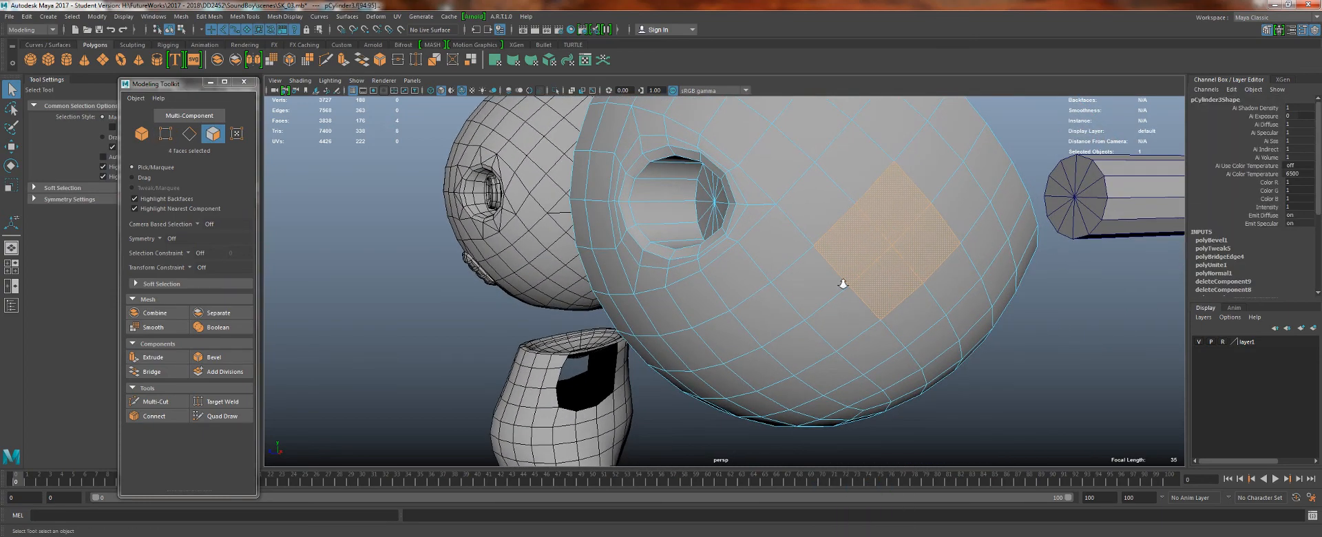
pyautogui.keyDown('alt'); pyautogui.moveTo(841, 283); pyautogui.dragTo(853, 293, button='right'); pyautogui.keyUp('alt')
pyautogui.click(346, 60)
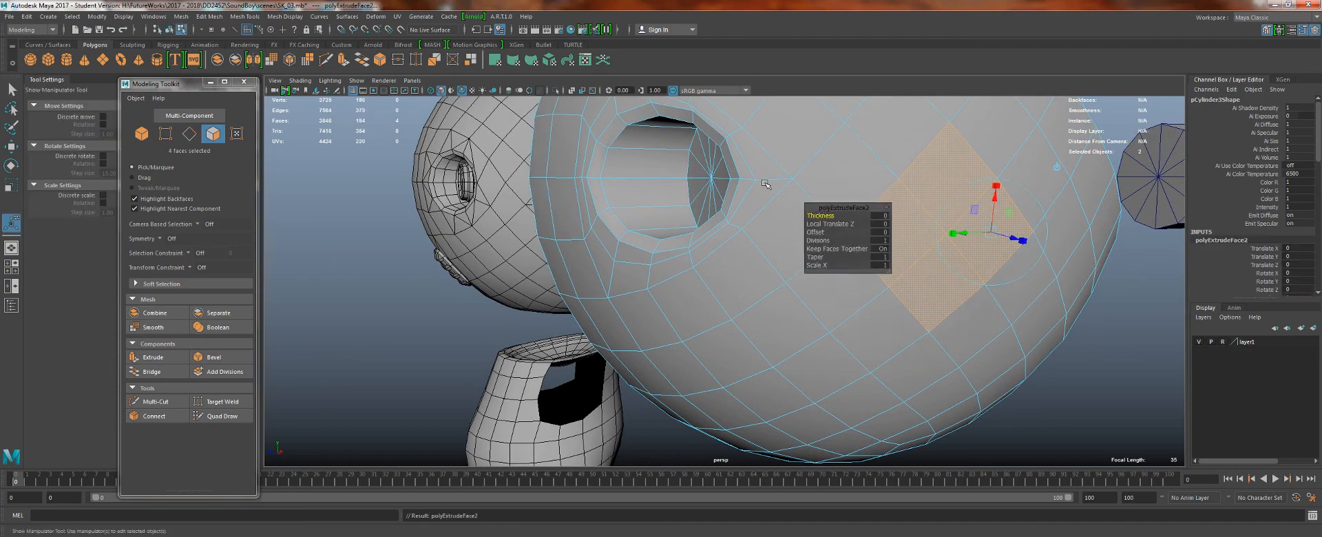
pyautogui.keyDown('alt'); pyautogui.moveTo(799, 238); pyautogui.dragTo(829, 233); pyautogui.keyUp('alt')
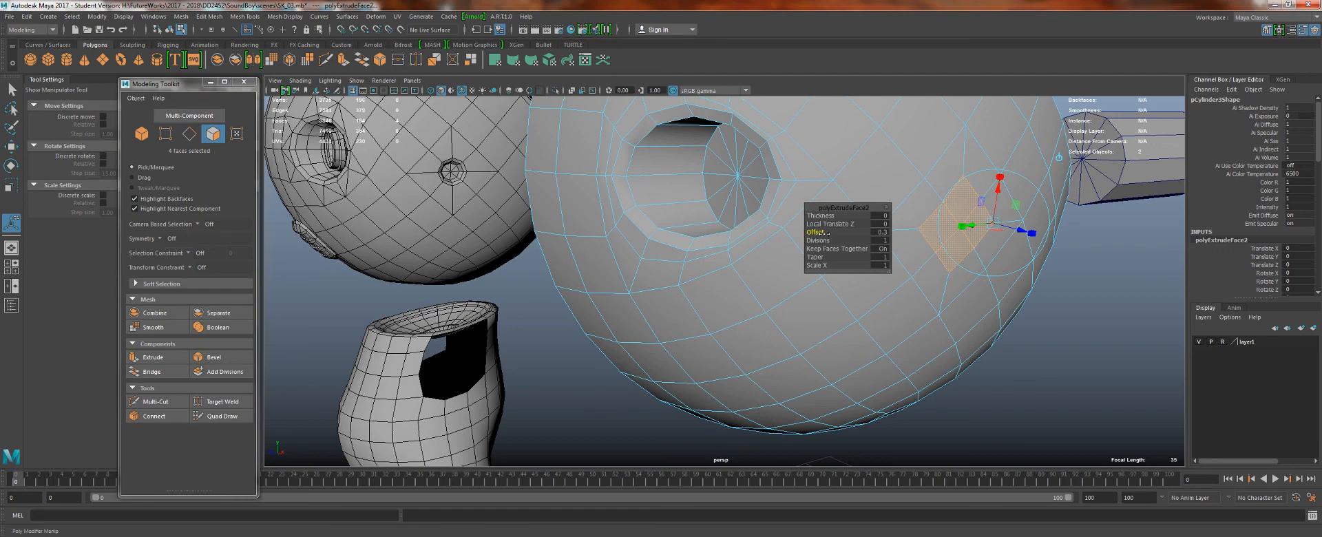
pyautogui.press('w')
# - Round the inset diamond into an eight-sided outline by scaling its four mid-side vertices outward with the Edge Slide constraint
pyautogui.keyDown('alt'); pyautogui.moveTo(982, 256); pyautogui.dragTo(947, 259); pyautogui.keyUp('alt')
pyautogui.keyDown('alt'); pyautogui.moveTo(948, 259); pyautogui.dragTo(665, 273, button='middle'); pyautogui.keyUp('alt')
pyautogui.keyDown('alt'); pyautogui.moveTo(666, 274); pyautogui.dragTo(954, 280, button='right'); pyautogui.keyUp('alt')
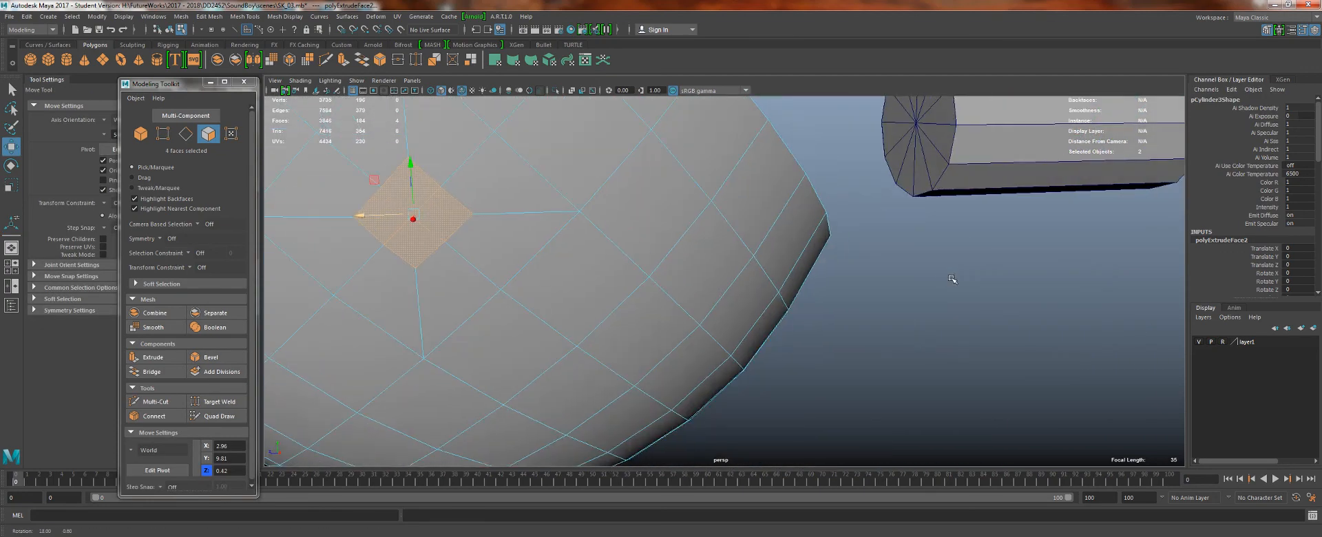
pyautogui.press('q')
pyautogui.moveTo(504, 227); pyautogui.dragTo(451, 241, button='right')
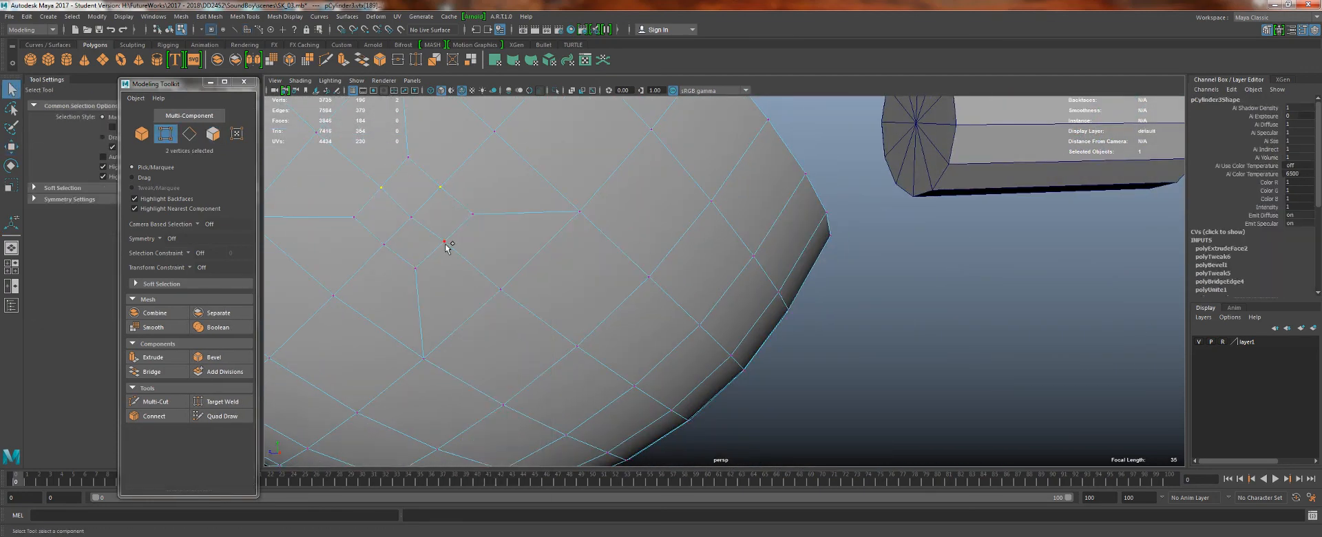
pyautogui.click(190, 267)
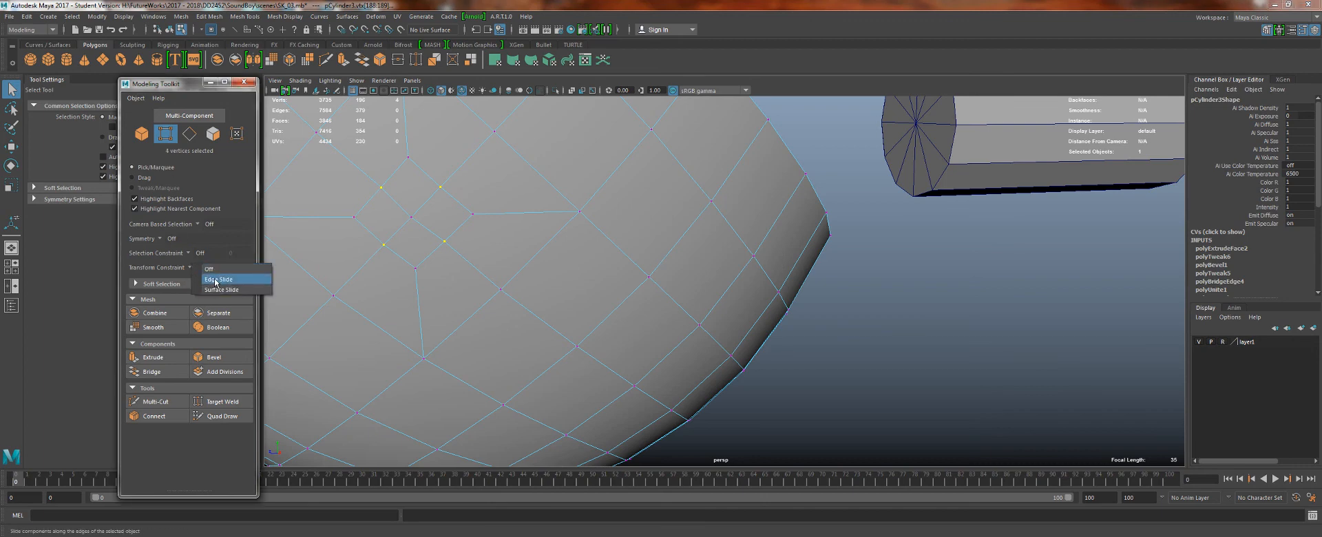
pyautogui.click(216, 280)
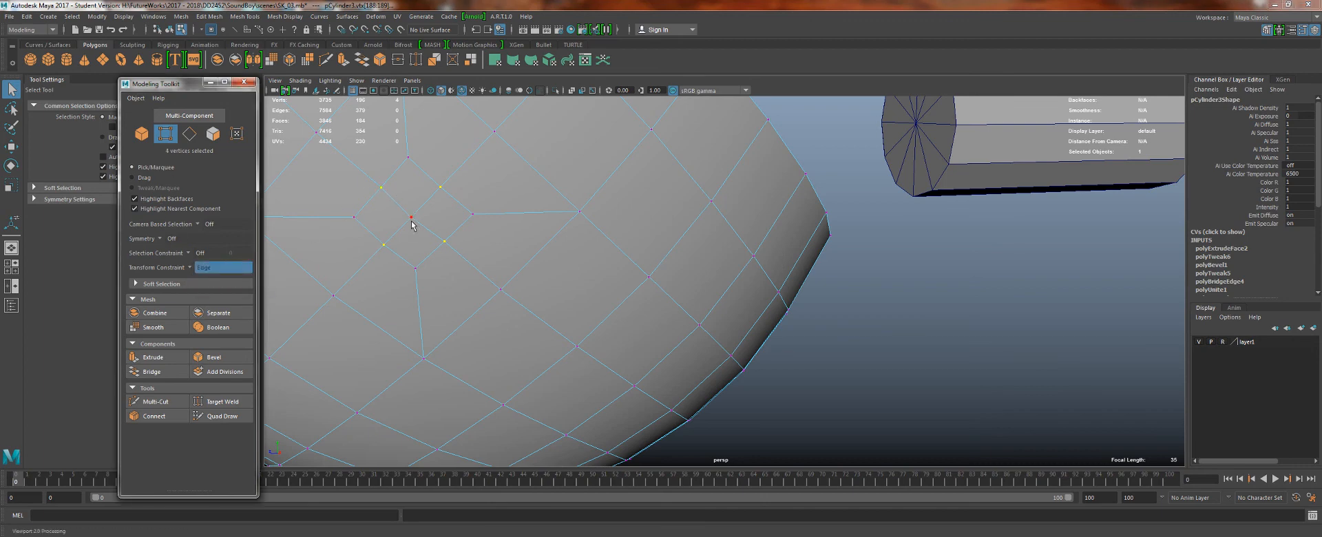
pyautogui.press('f')
pyautogui.press('r')
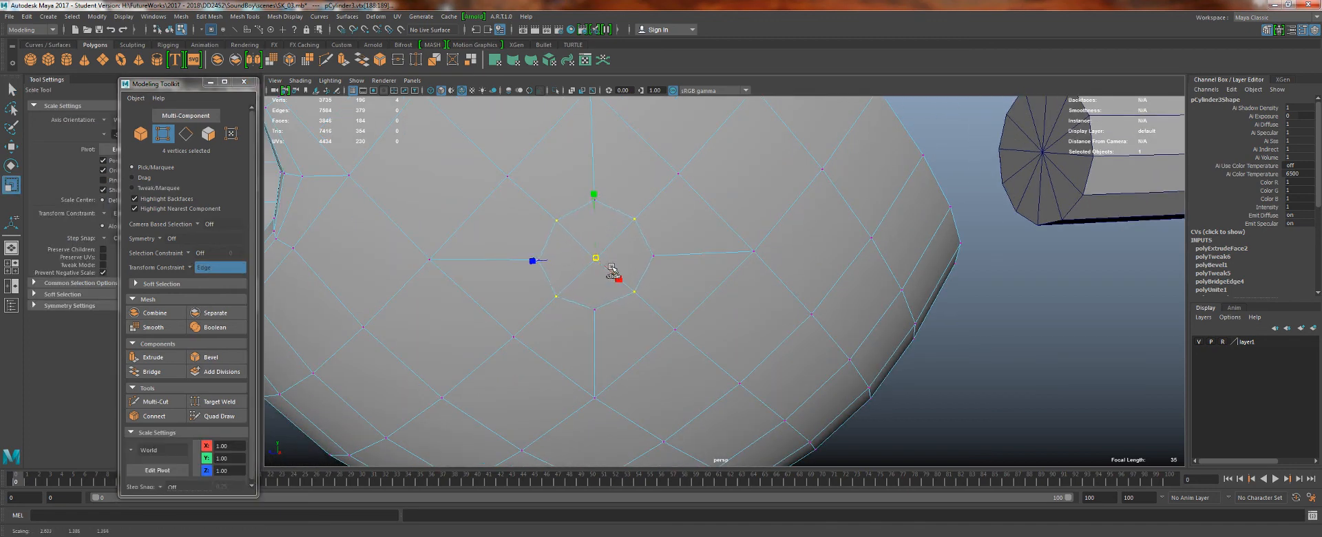
# - Select the faces inside the eight-sided outline on the side of the new head
pyautogui.scroll(-6, 610, 267)
pyautogui.keyDown('alt'); pyautogui.moveTo(612, 269); pyautogui.dragTo(761, 283); pyautogui.keyUp('alt')
pyautogui.scroll(5, 764, 284)
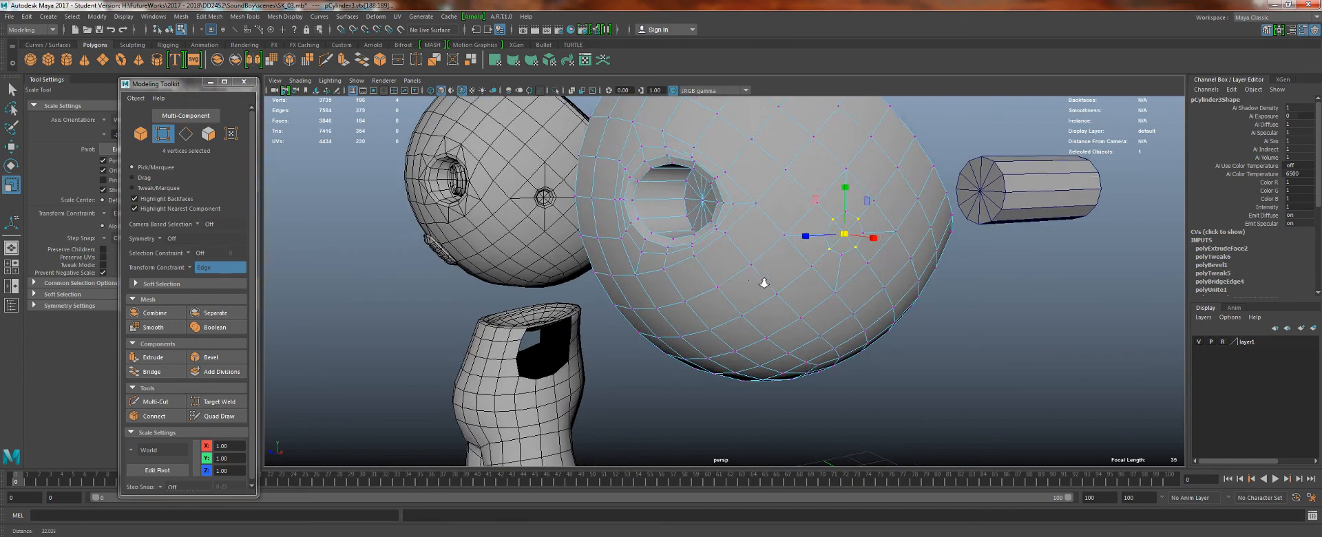
pyautogui.keyDown('alt'); pyautogui.moveTo(764, 283); pyautogui.dragTo(565, 371, button='middle'); pyautogui.keyUp('alt')
pyautogui.press('q')
pyautogui.moveTo(786, 264); pyautogui.dragTo(781, 296, button='right')
pyautogui.click(741, 268)
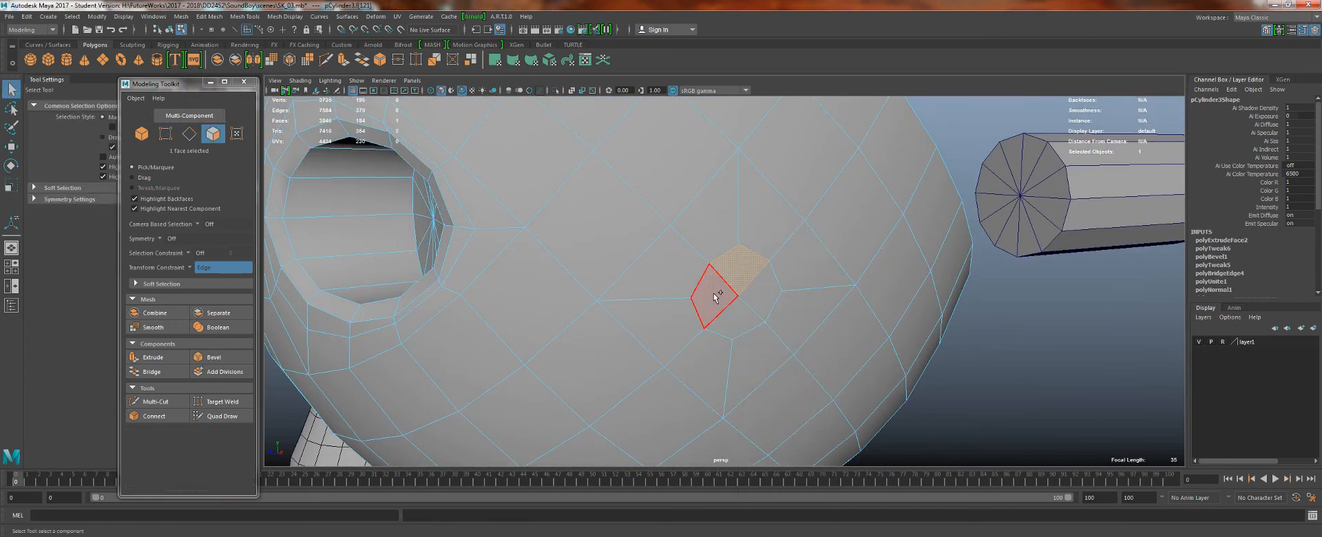
# - Select the four faces of the small octagon on the half head's side and extrude them inward to form a hole
pyautogui.keyDown('shift'); pyautogui.click(714, 293); pyautogui.keyUp('shift')
pyautogui.keyDown('shift'); pyautogui.click(734, 320); pyautogui.keyUp('shift')
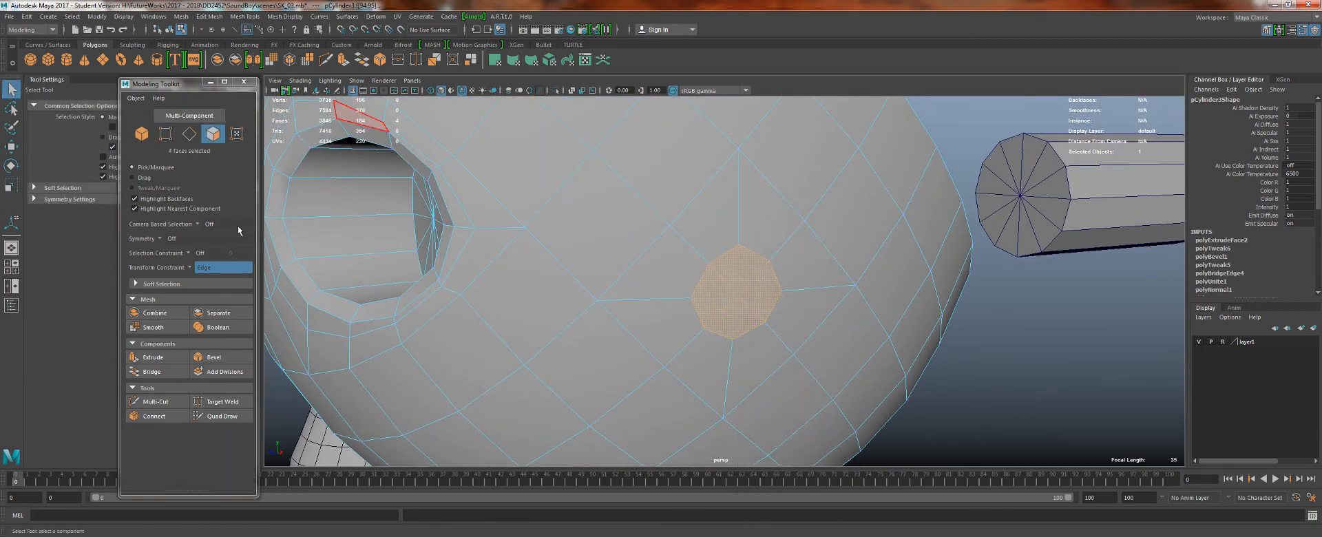
pyautogui.hotkey('ctrl', 'e')
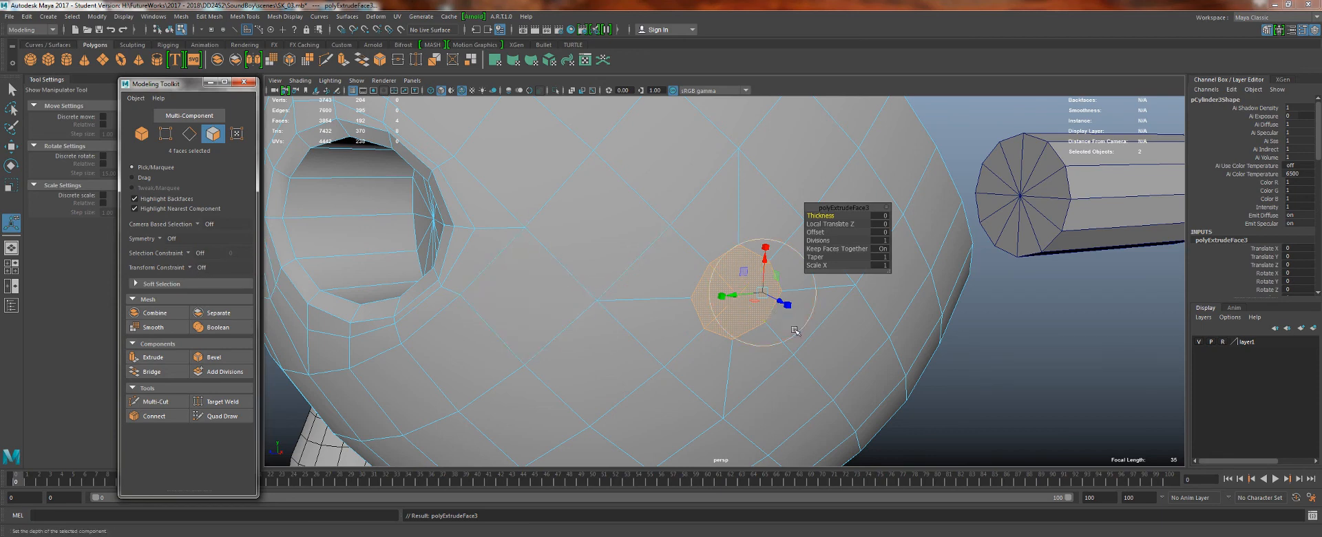
pyautogui.moveTo(765, 297); pyautogui.dragTo(764, 296)
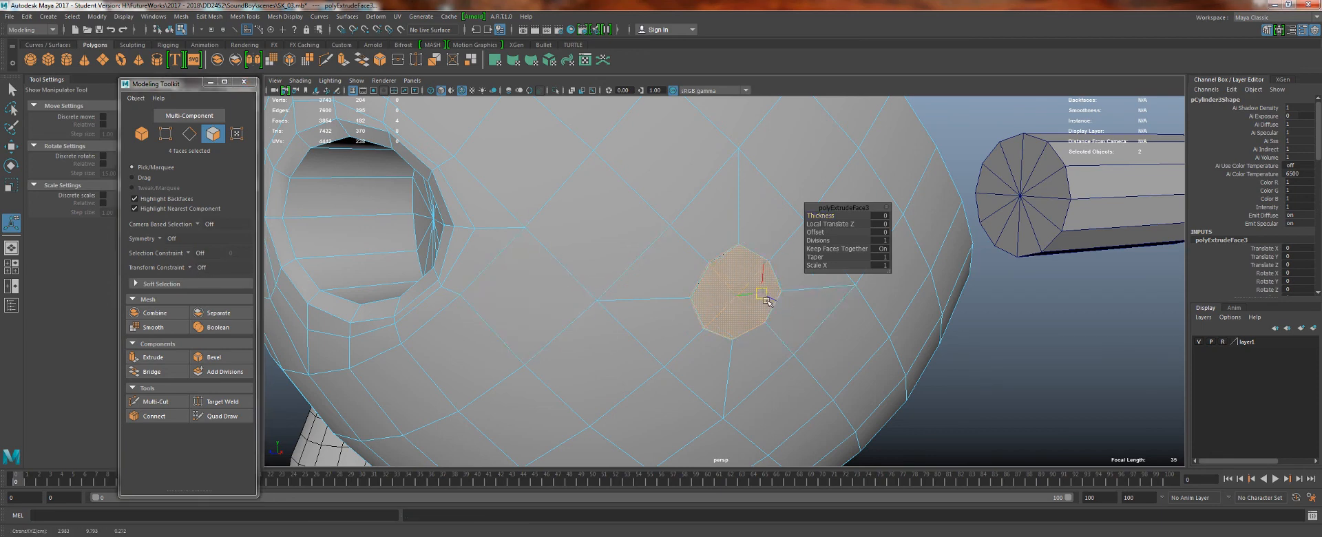
pyautogui.press('w')
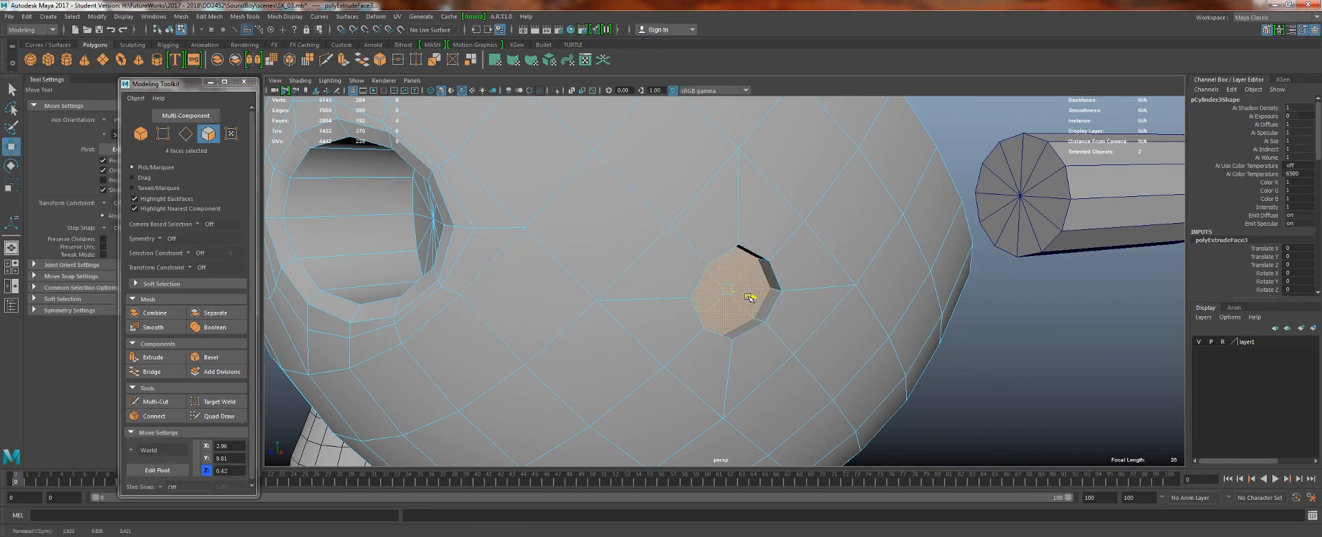
pyautogui.press('r')
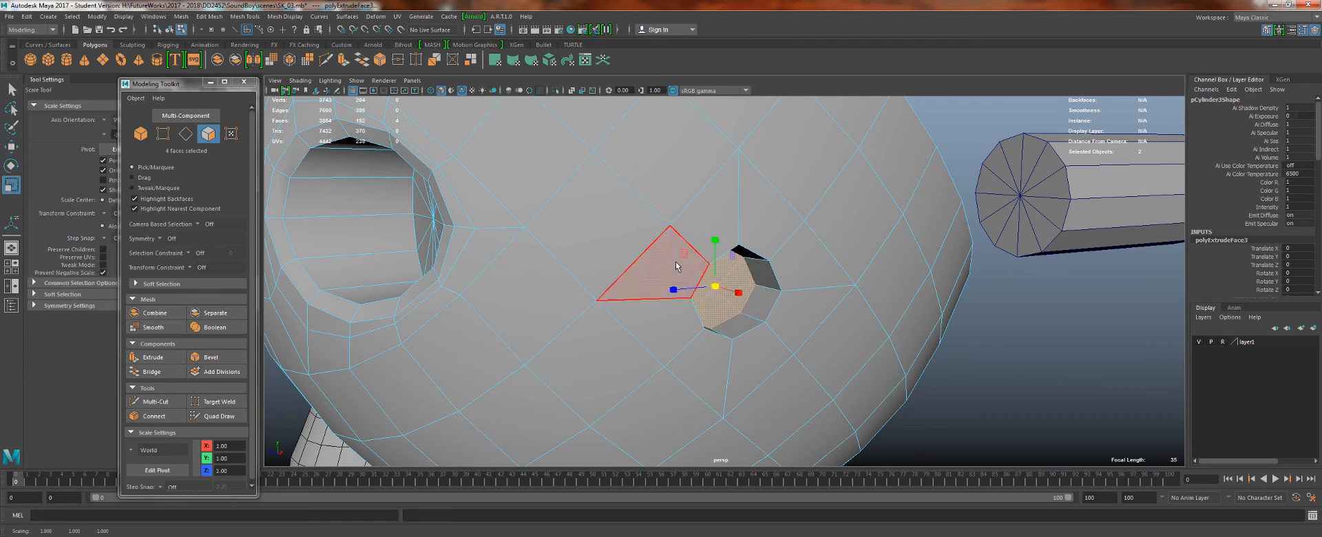
# - Bevel the rim edge loop of the small side hole and return the half head to object mode
pyautogui.press('q')
pyautogui.moveTo(677, 267); pyautogui.dragTo(682, 214, button='right')
pyautogui.doubleClick(719, 251)
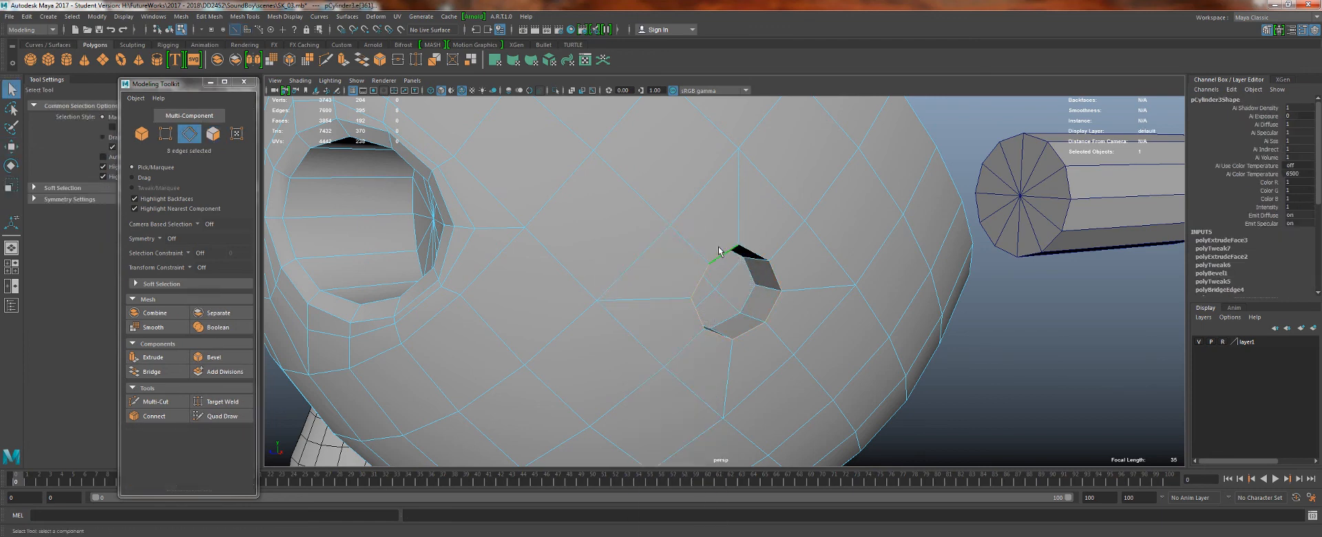
pyautogui.click(385, 65)
pyautogui.moveTo(649, 234); pyautogui.dragTo(645, 234, button='middle')
pyautogui.press('w')
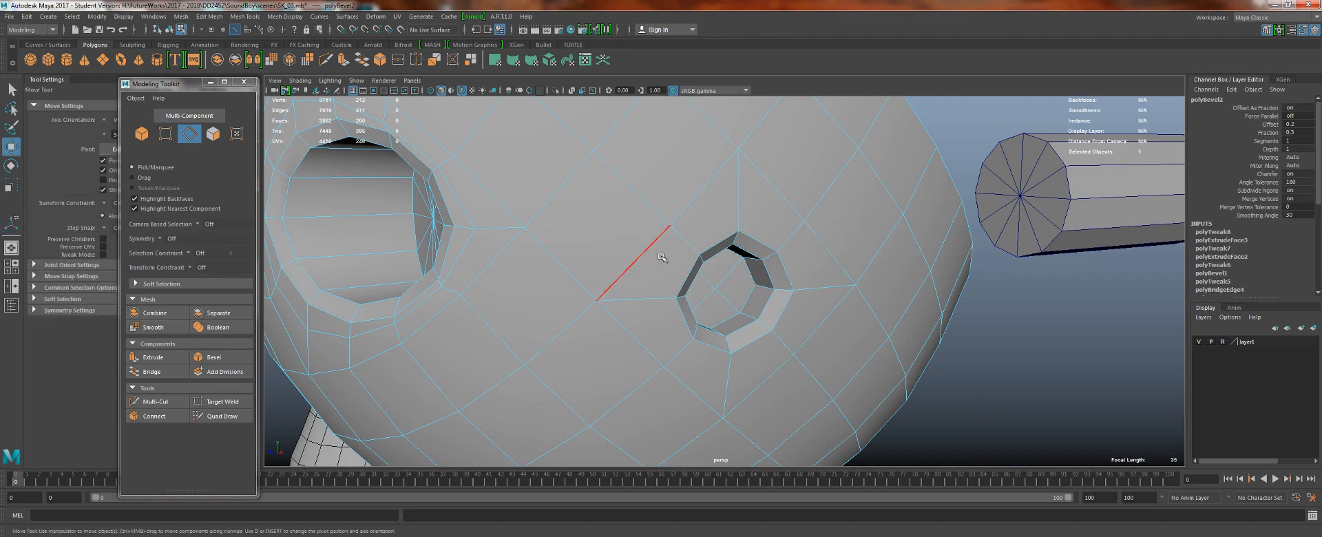
pyautogui.keyDown('alt'); pyautogui.moveTo(663, 258); pyautogui.dragTo(603, 217, button='right'); pyautogui.keyUp('alt')
pyautogui.keyDown('alt'); pyautogui.moveTo(603, 217); pyautogui.dragTo(637, 217); pyautogui.keyUp('alt')
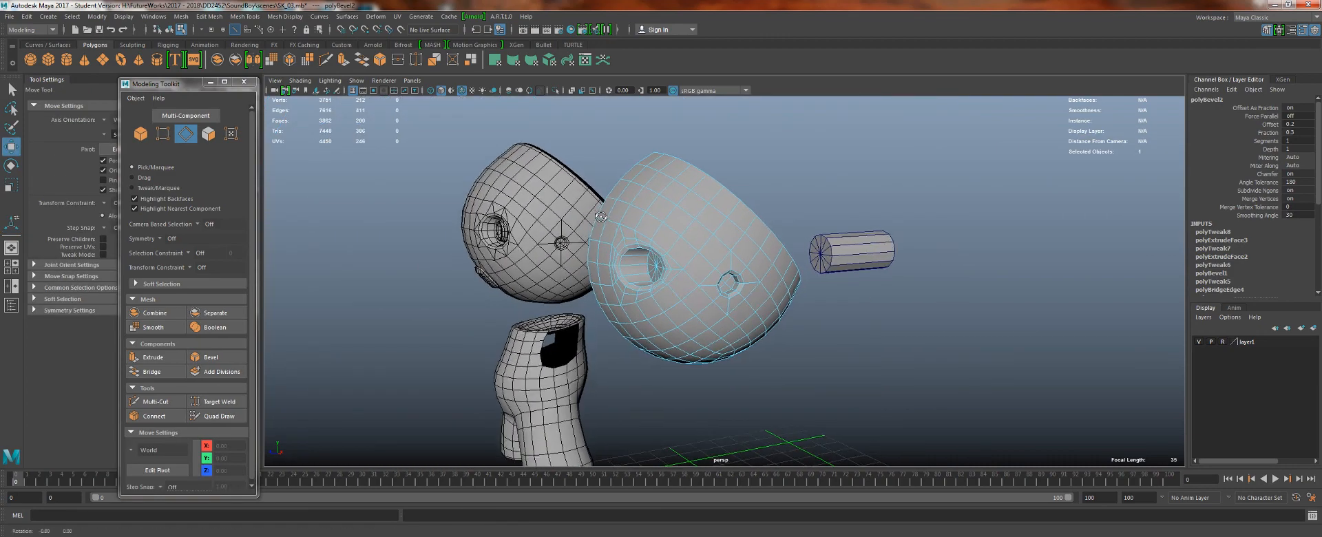
pyautogui.press('q')
pyautogui.moveTo(714, 229); pyautogui.dragTo(770, 193, button='right')
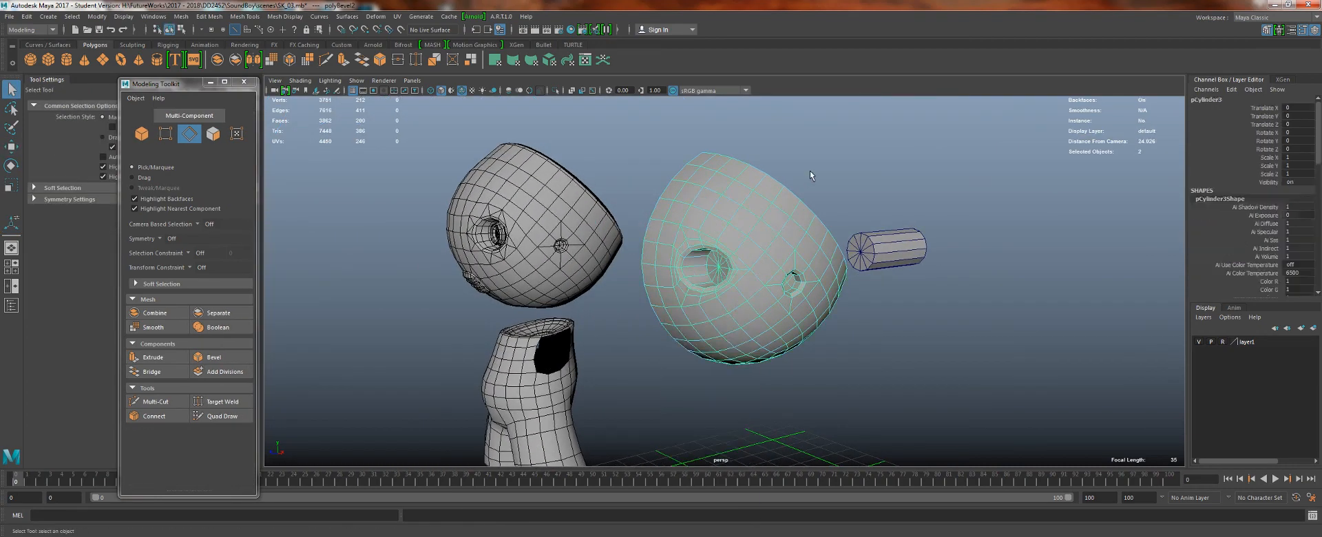
pyautogui.click(810, 170)
# - Examine the topology around the half head's eye socket in comparison with the finished head
pyautogui.keyDown('alt'); pyautogui.moveTo(587, 231); pyautogui.dragTo(691, 219); pyautogui.keyUp('alt')
pyautogui.keyDown('alt'); pyautogui.moveTo(690, 219); pyautogui.dragTo(591, 200, button='middle'); pyautogui.keyUp('alt')
pyautogui.keyDown('alt'); pyautogui.moveTo(591, 200); pyautogui.dragTo(673, 307, button='right'); pyautogui.keyUp('alt')
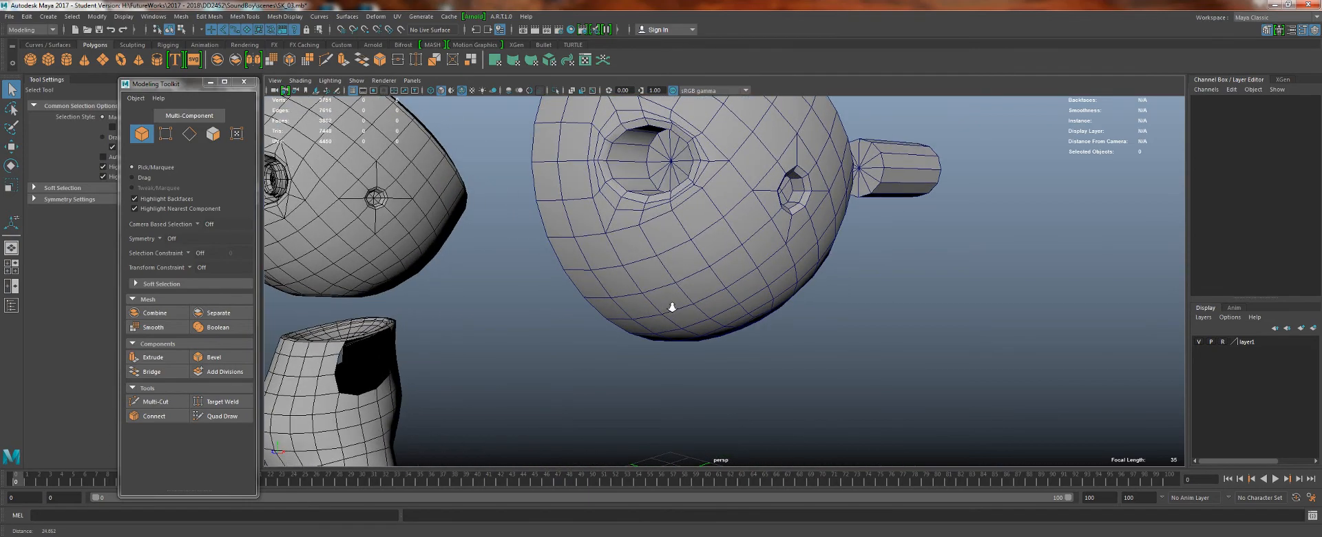
pyautogui.keyDown('alt'); pyautogui.moveTo(580, 226); pyautogui.dragTo(681, 286, button='middle'); pyautogui.keyUp('alt')
pyautogui.keyDown('alt'); pyautogui.moveTo(631, 292); pyautogui.dragTo(691, 319, button='right'); pyautogui.keyUp('alt')
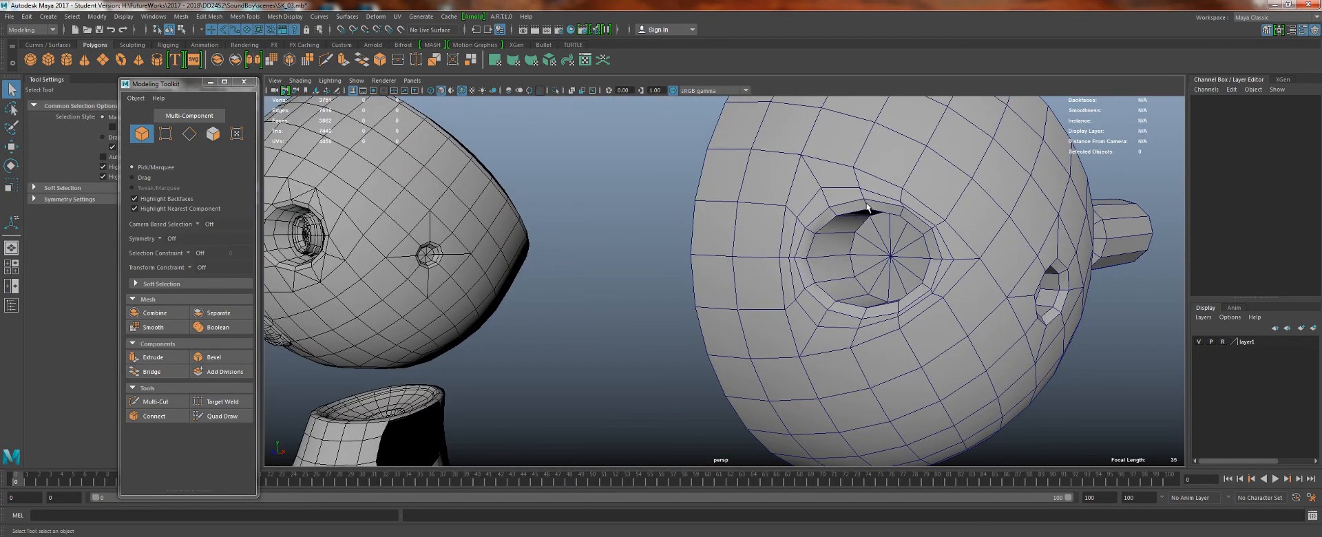
pyautogui.keyDown('alt'); pyautogui.moveTo(893, 213); pyautogui.dragTo(500, 199); pyautogui.keyUp('alt')
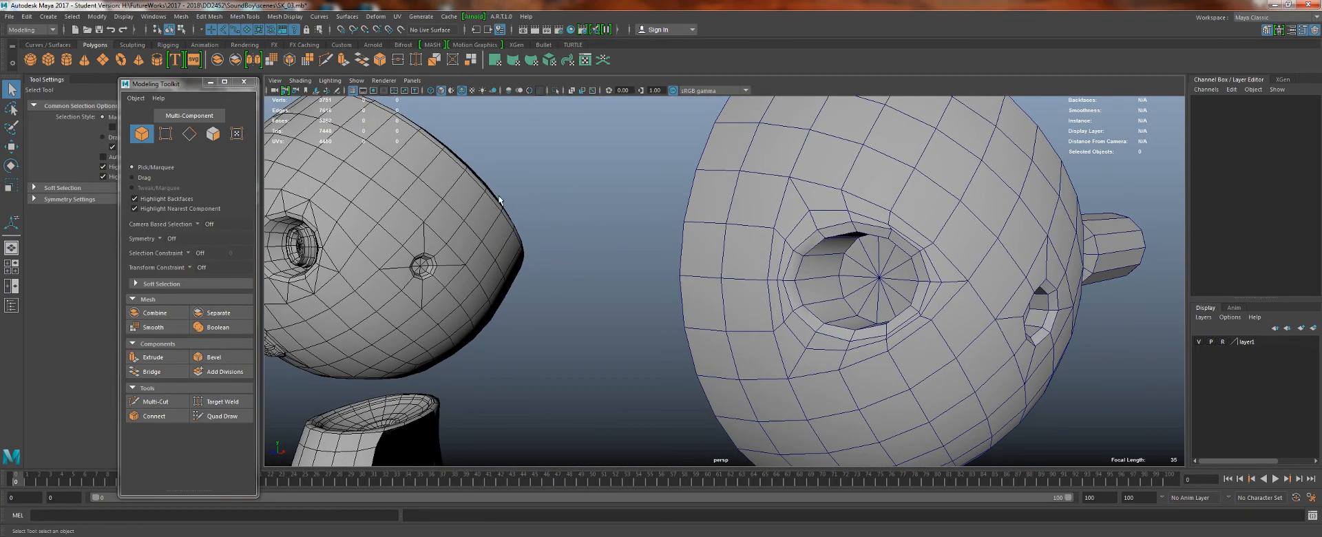
pyautogui.keyDown('alt'); pyautogui.moveTo(875, 207); pyautogui.dragTo(709, 184, button='middle'); pyautogui.keyUp('alt')
pyautogui.keyDown('alt'); pyautogui.moveTo(709, 183); pyautogui.dragTo(601, 192); pyautogui.keyUp('alt')
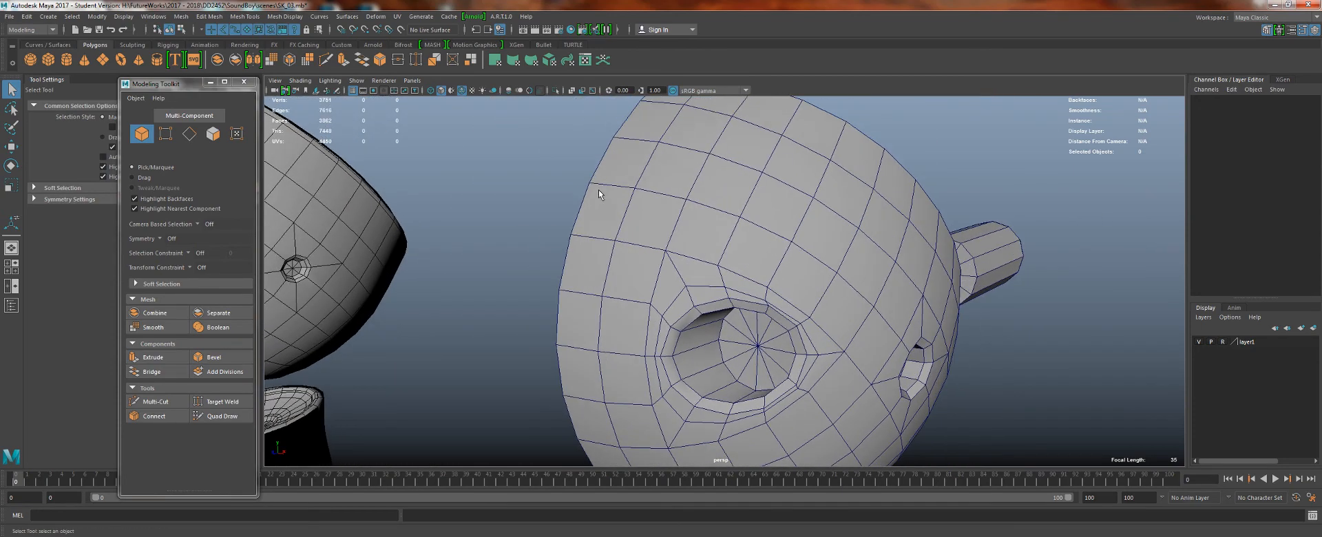
# - Set the transform constraint to Surface Slide and adjust the vertex on the eye socket's upper rim
pyautogui.keyDown('alt'); pyautogui.moveTo(472, 206); pyautogui.dragTo(344, 156, button='middle'); pyautogui.keyUp('alt')
pyautogui.keyDown('alt'); pyautogui.moveTo(344, 155); pyautogui.dragTo(523, 160, button='right'); pyautogui.keyUp('alt')
pyautogui.click(558, 157)
pyautogui.press('w')
pyautogui.click(181, 269)
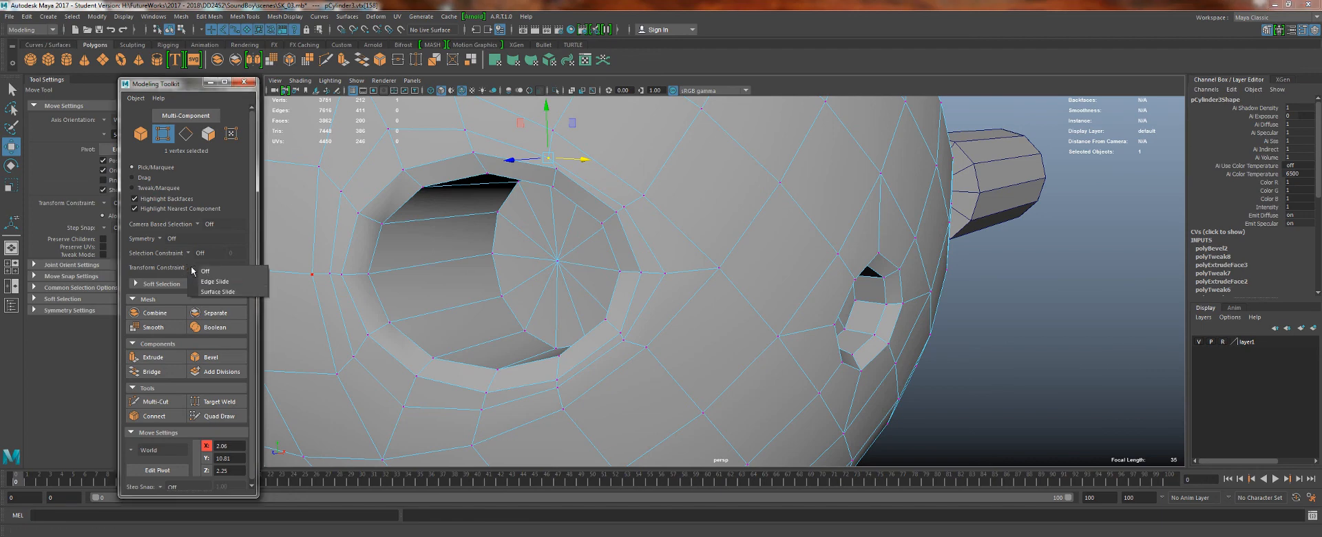
pyautogui.click(231, 292)
pyautogui.moveTo(534, 160); pyautogui.dragTo(555, 151)
# - Slide the surrounding vertices on the ear-facing side of the eye socket along the surface to even their spacing
pyautogui.click(622, 207)
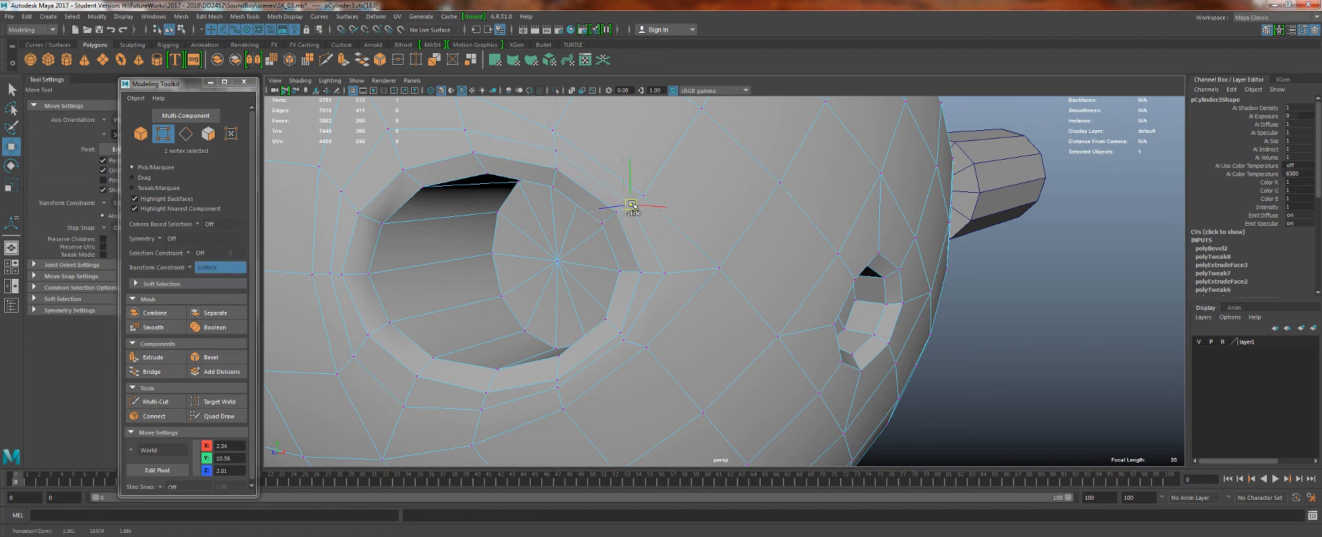
pyautogui.click(666, 275)
pyautogui.moveTo(667, 282); pyautogui.dragTo(643, 276)
pyautogui.click(620, 333)
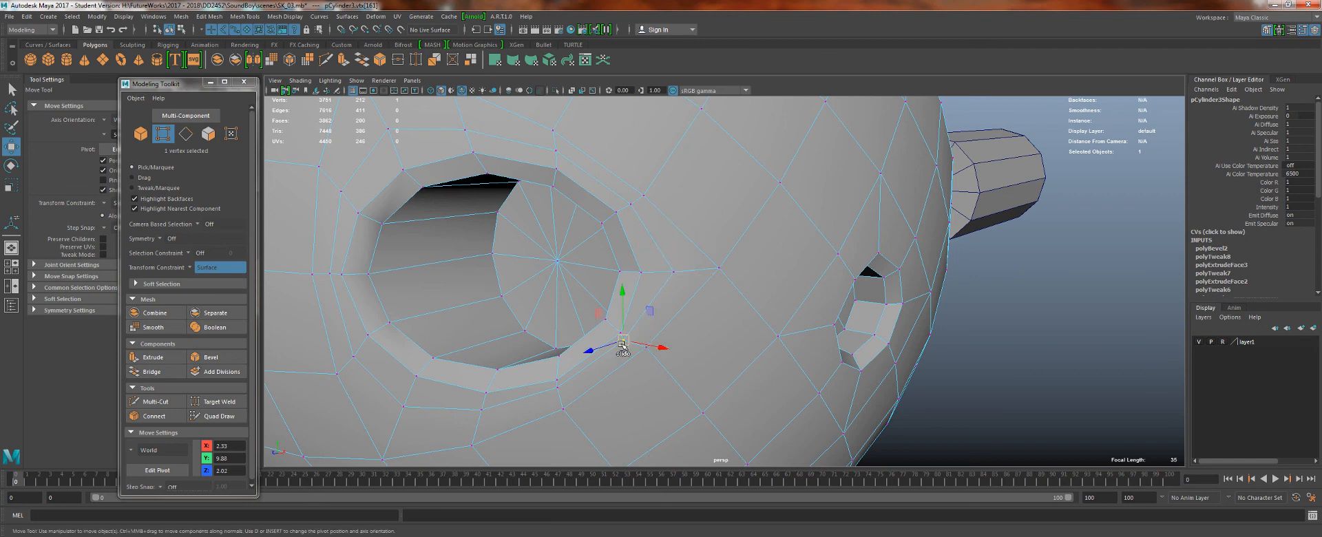
pyautogui.moveTo(620, 333); pyautogui.dragTo(642, 321)
# - Slide the vertex beneath the eye socket slightly downward along the surface
pyautogui.scroll(2, 634, 311)
pyautogui.click(640, 314)
pyautogui.click(561, 336)
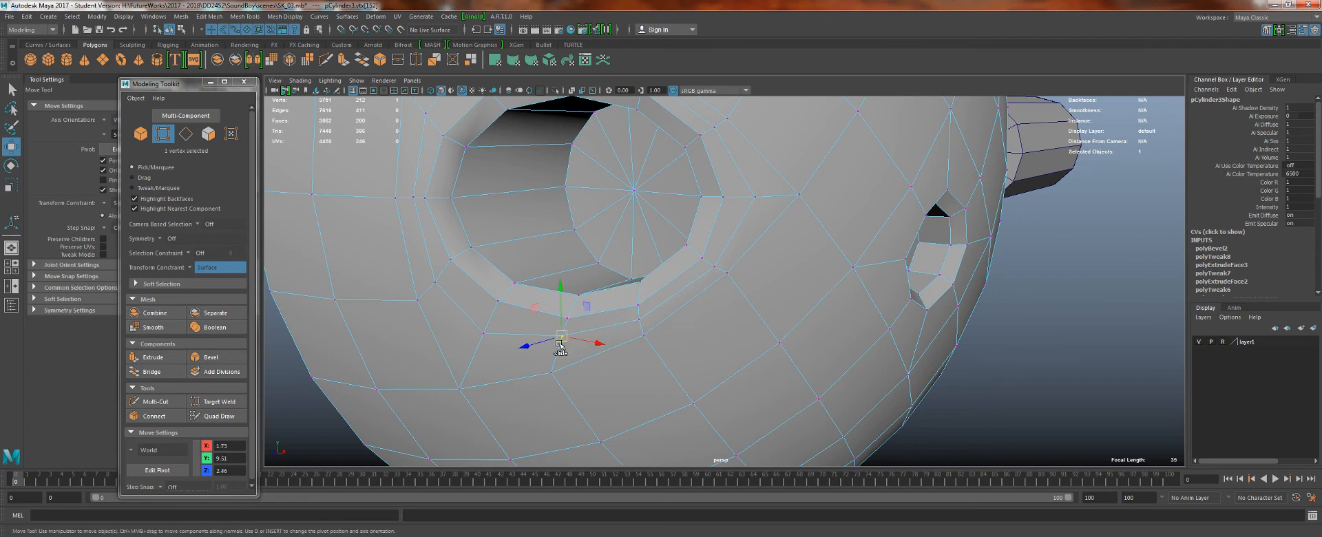
pyautogui.moveTo(564, 337); pyautogui.dragTo(563, 350)
# - Adjust the vertices around the inner and upper sides of the eye socket along the surface
pyautogui.keyDown('alt'); pyautogui.moveTo(430, 280); pyautogui.dragTo(647, 295); pyautogui.keyUp('alt')
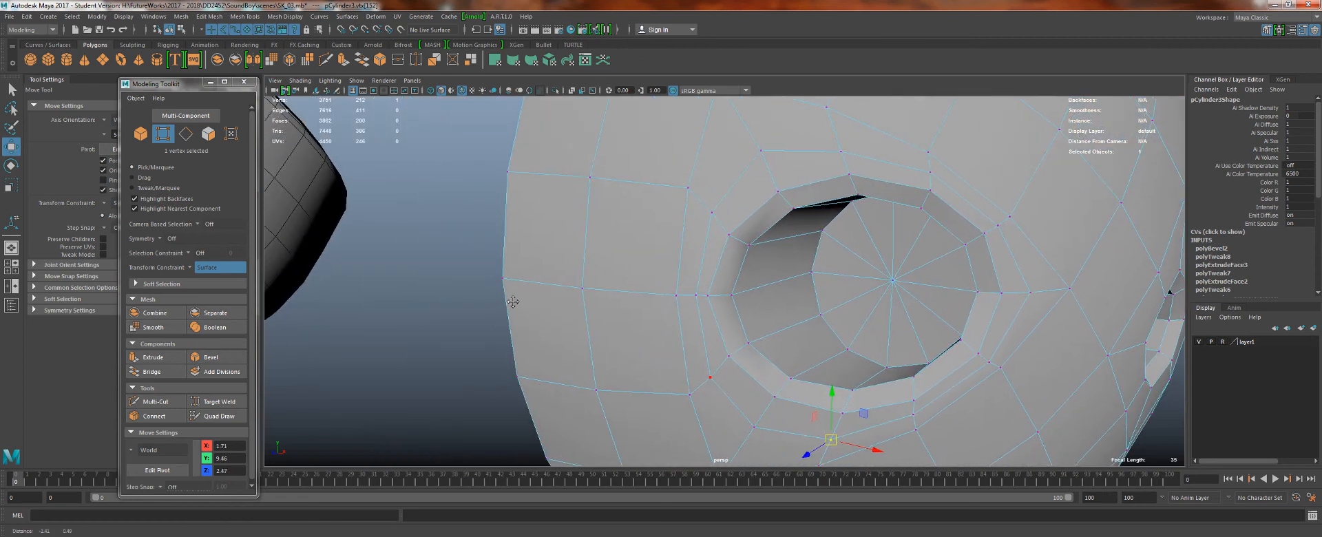
pyautogui.click(697, 294)
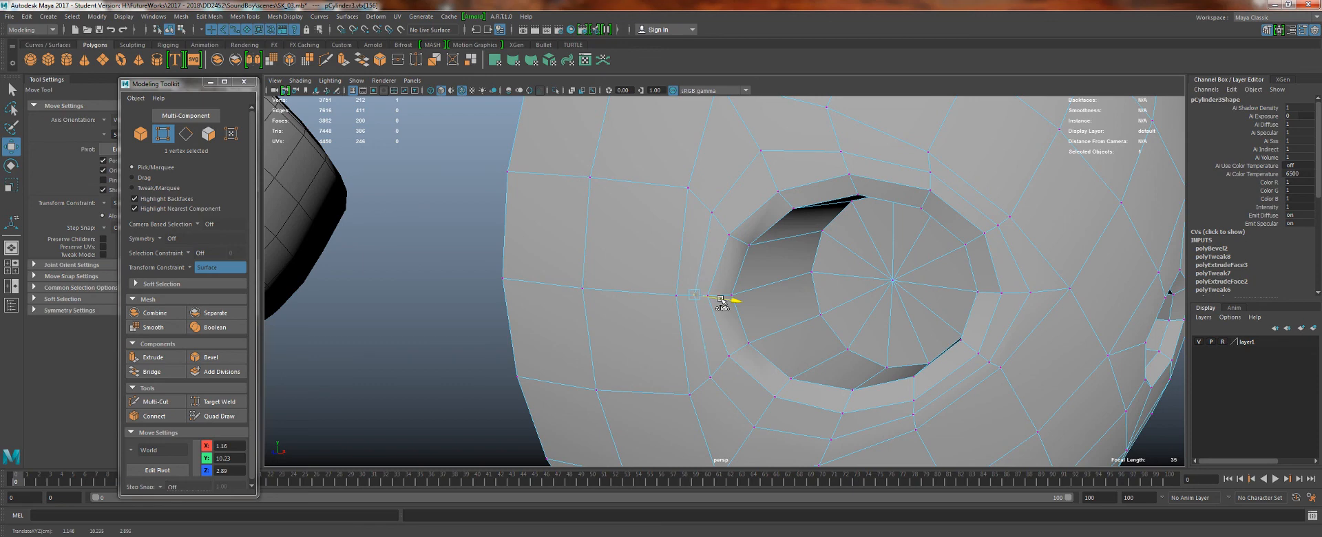
pyautogui.click(713, 210)
pyautogui.click(840, 149)
pyautogui.click(761, 151)
pyautogui.moveTo(759, 153); pyautogui.dragTo(757, 152)
# - Finish the vertex adjustments and return the half head to object mode
pyautogui.press('q')
pyautogui.scroll(-7, 792, 209)
pyautogui.moveTo(789, 209); pyautogui.dragTo(1004, 256, button='right')
pyautogui.scroll(-4, 936, 235)
pyautogui.keyDown('alt'); pyautogui.moveTo(936, 234); pyautogui.dragTo(730, 243); pyautogui.keyUp('alt')
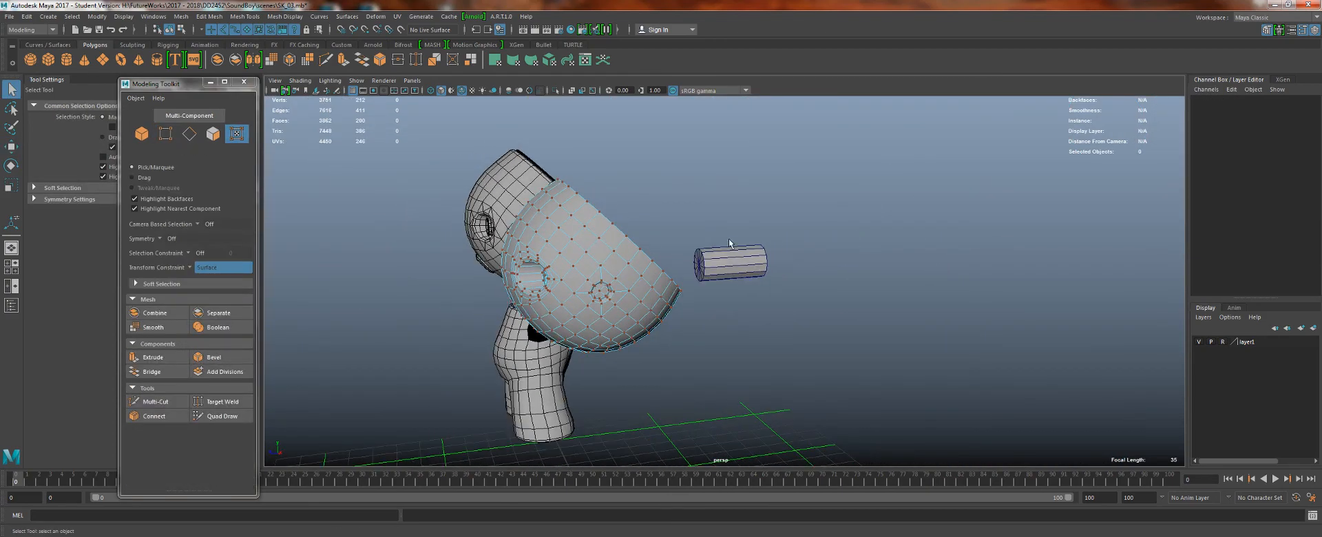
pyautogui.moveTo(587, 261); pyautogui.dragTo(635, 236, button='right')
# - Examine the finished head's face and mouth from the front as a reference for the half head
pyautogui.keyDown('alt'); pyautogui.moveTo(726, 331); pyautogui.dragTo(643, 294); pyautogui.keyUp('alt')
pyautogui.click(538, 319)
pyautogui.scroll(5, 748, 188)
pyautogui.keyDown('alt'); pyautogui.moveTo(748, 188); pyautogui.dragTo(890, 282, button='middle'); pyautogui.keyUp('alt')
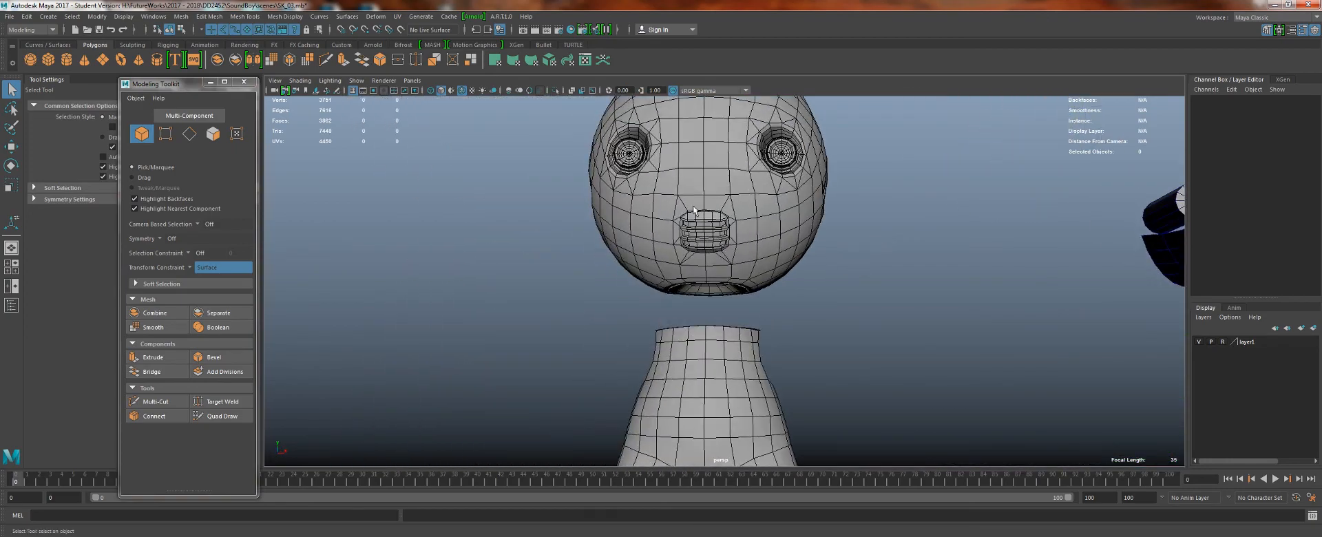
pyautogui.scroll(5, 889, 282)
pyautogui.keyDown('alt'); pyautogui.moveTo(665, 153); pyautogui.dragTo(419, 200, button='middle'); pyautogui.keyUp('alt')
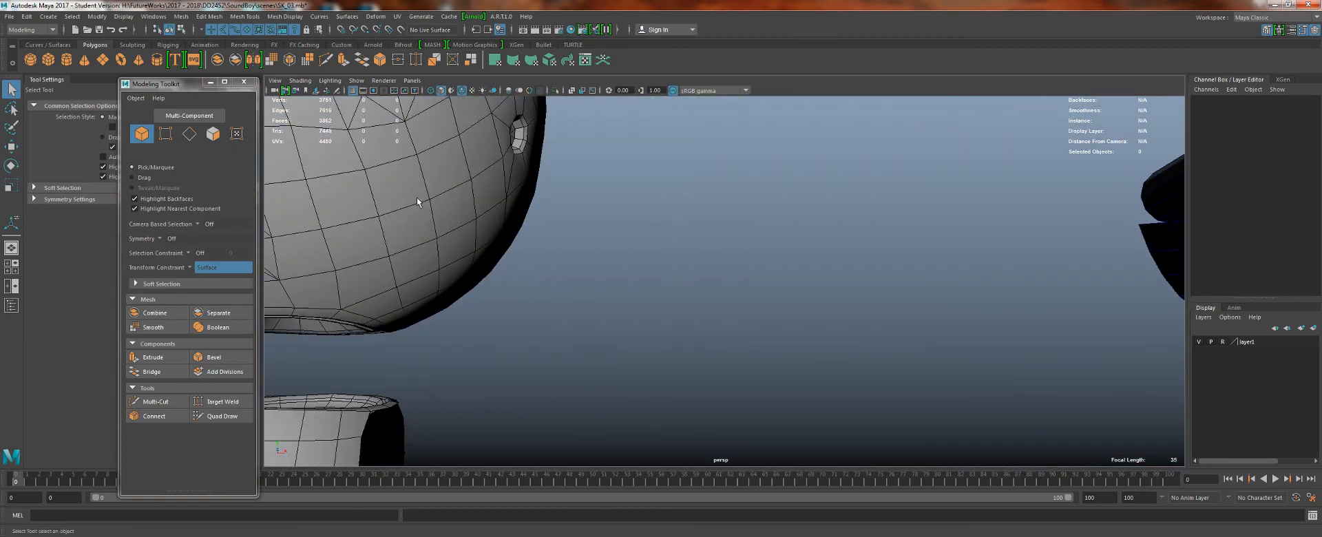
pyautogui.scroll(-5, 746, 195)
pyautogui.moveTo(747, 195)
pyautogui.keyDown('alt'); pyautogui.mouseDown()
pyautogui.moveTo(700, 192)
pyautogui.moveTo(733, 192)
pyautogui.mouseUp(); pyautogui.keyUp('alt')
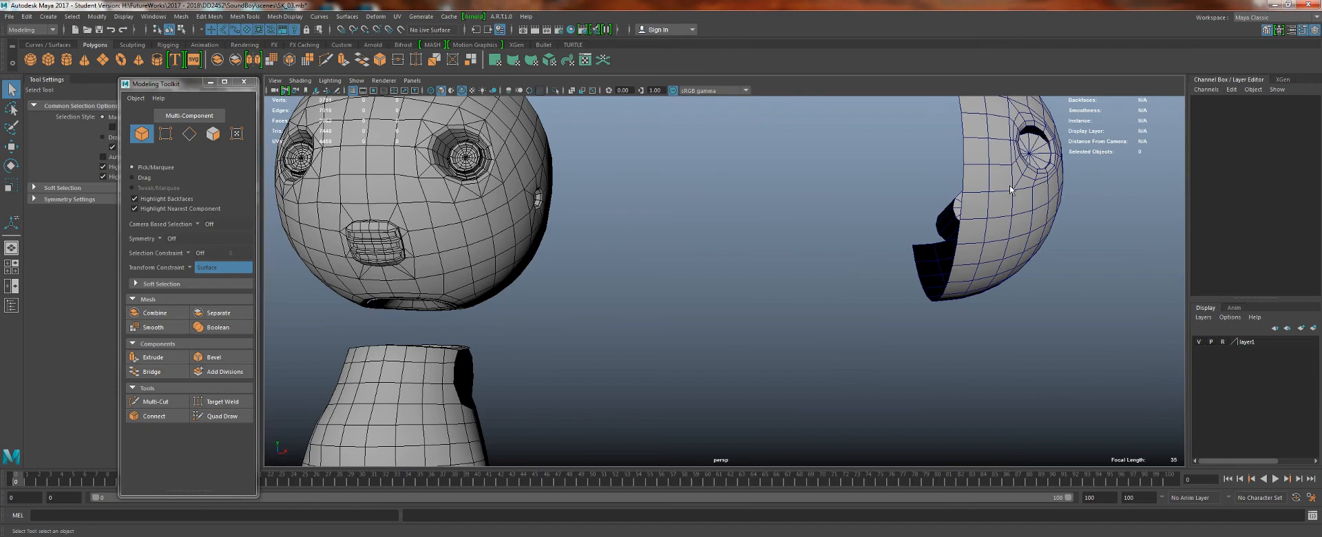
# - Select the half head and snap its pivot to a vertex on the open centre edge
pyautogui.click(1013, 231)
pyautogui.keyDown('alt'); pyautogui.moveTo(1057, 241); pyautogui.dragTo(894, 233); pyautogui.keyUp('alt')
pyautogui.press('w')
pyautogui.press('d')
pyautogui.press('v')
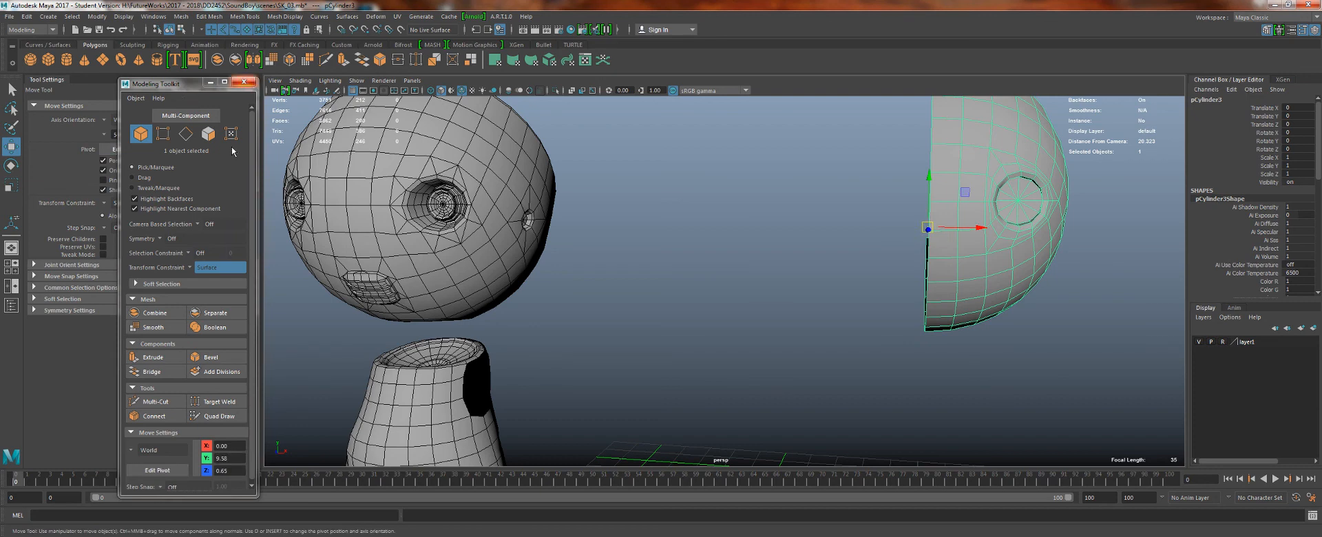
# - Turn off the transform constraint and close the Modeling Toolkit
pyautogui.click(207, 267)
pyautogui.click(227, 273)
pyautogui.click(244, 82)
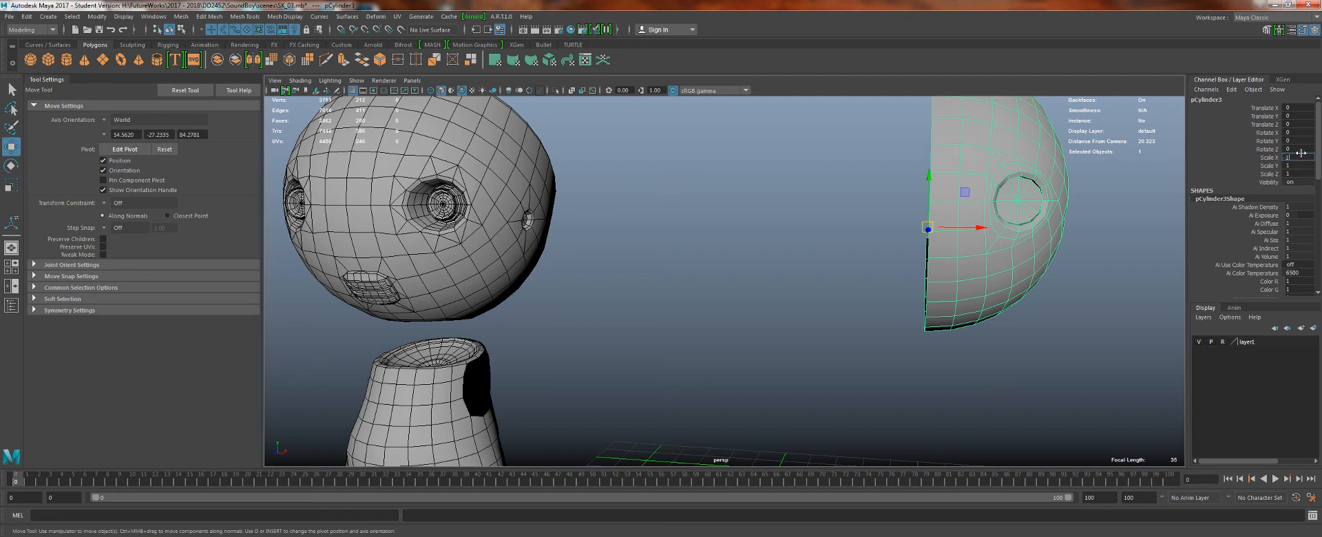
# - Mirror the half head with a Scale X of -1 and save the scene
pyautogui.press('Return')
pyautogui.hotkey('ctrl', 's')
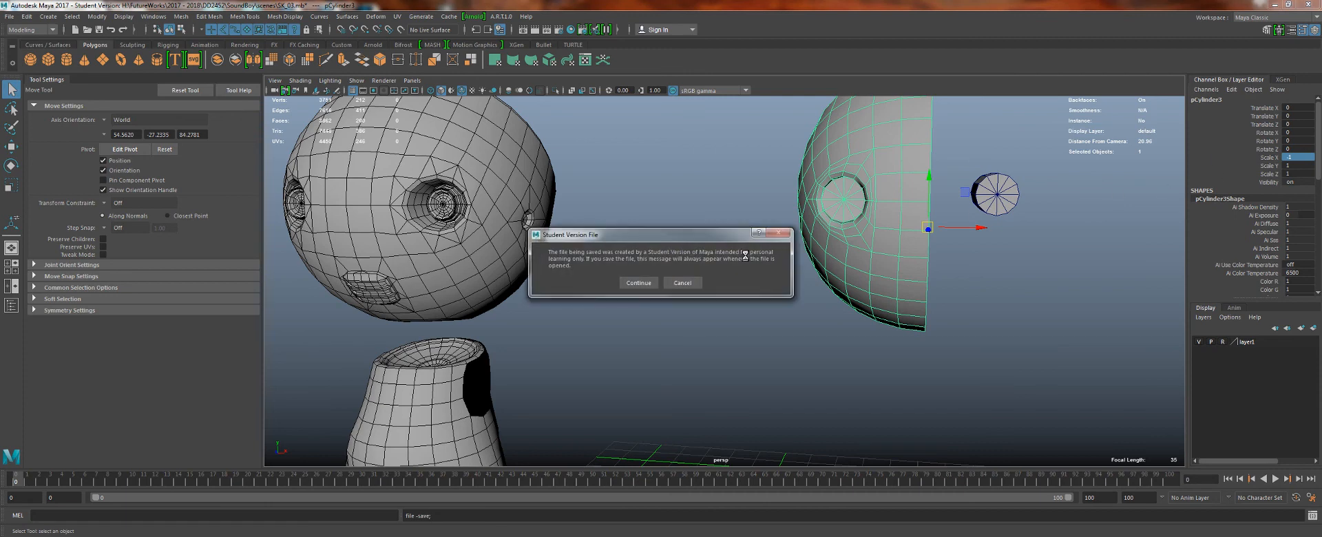
# - Duplicate the mirrored half, flip the copy back along X, and combine both halves into one mesh
pyautogui.hotkey('ctrl', 'd')
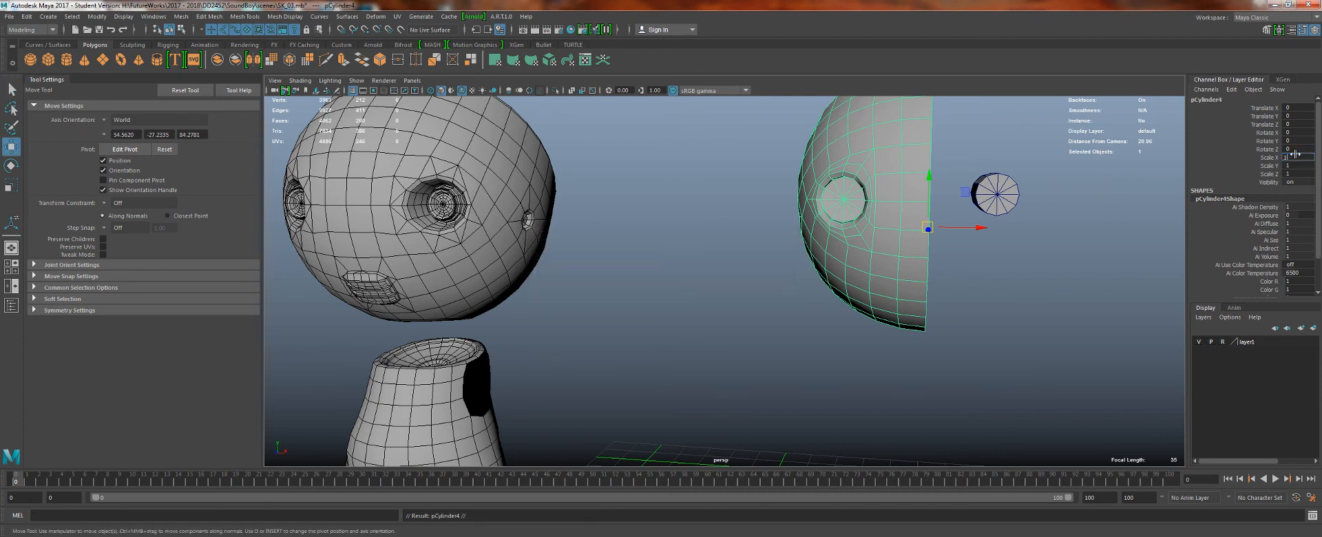
pyautogui.press('Return')
pyautogui.keyDown('shift'); pyautogui.click(853, 170); pyautogui.keyUp('shift')
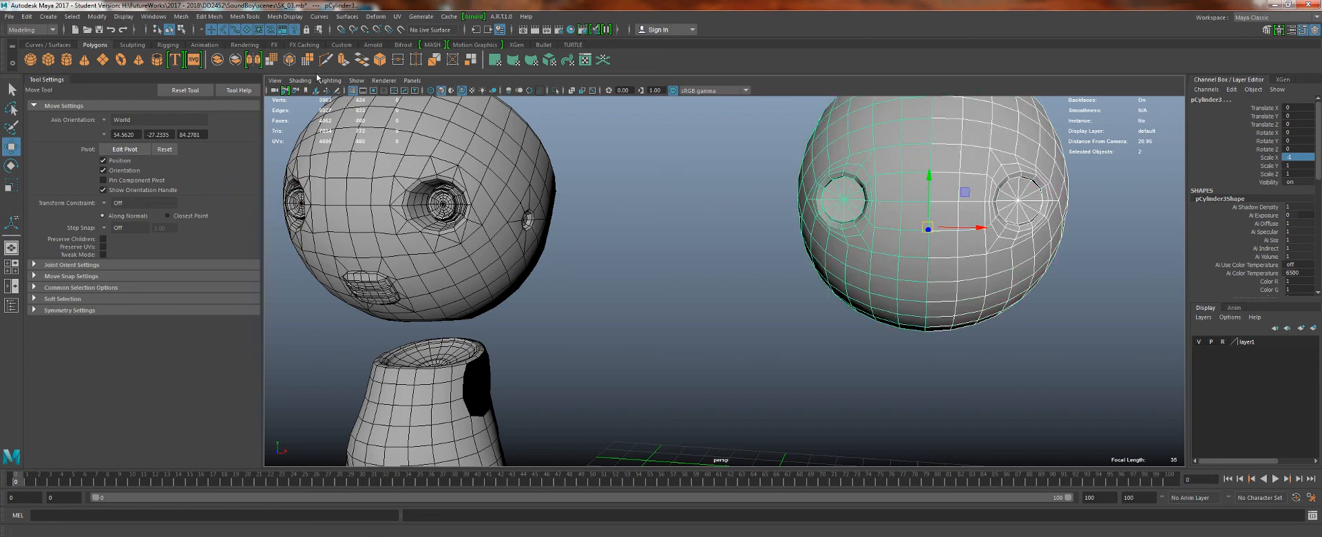
pyautogui.click(217, 60)
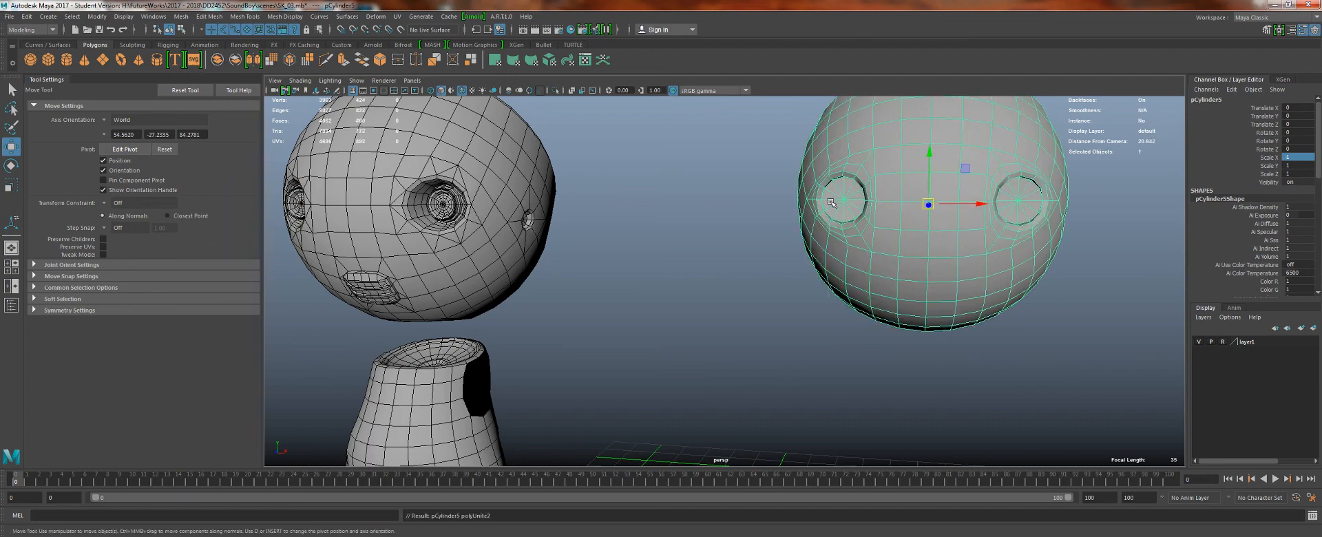
# - Merge the overlapping vertices along the combined head's centre seam
pyautogui.click(398, 60)
pyautogui.keyDown('alt'); pyautogui.moveTo(775, 279); pyautogui.dragTo(683, 299, button='middle'); pyautogui.keyUp('alt')
pyautogui.click(683, 299)
# - Soften the edge loop along the head's centre seam and return to object mode
pyautogui.keyDown('alt'); pyautogui.moveTo(683, 300); pyautogui.dragTo(694, 204); pyautogui.keyUp('alt')
pyautogui.keyDown('alt'); pyautogui.moveTo(694, 205); pyautogui.dragTo(776, 194, button='right'); pyautogui.keyUp('alt')
pyautogui.click(680, 200)
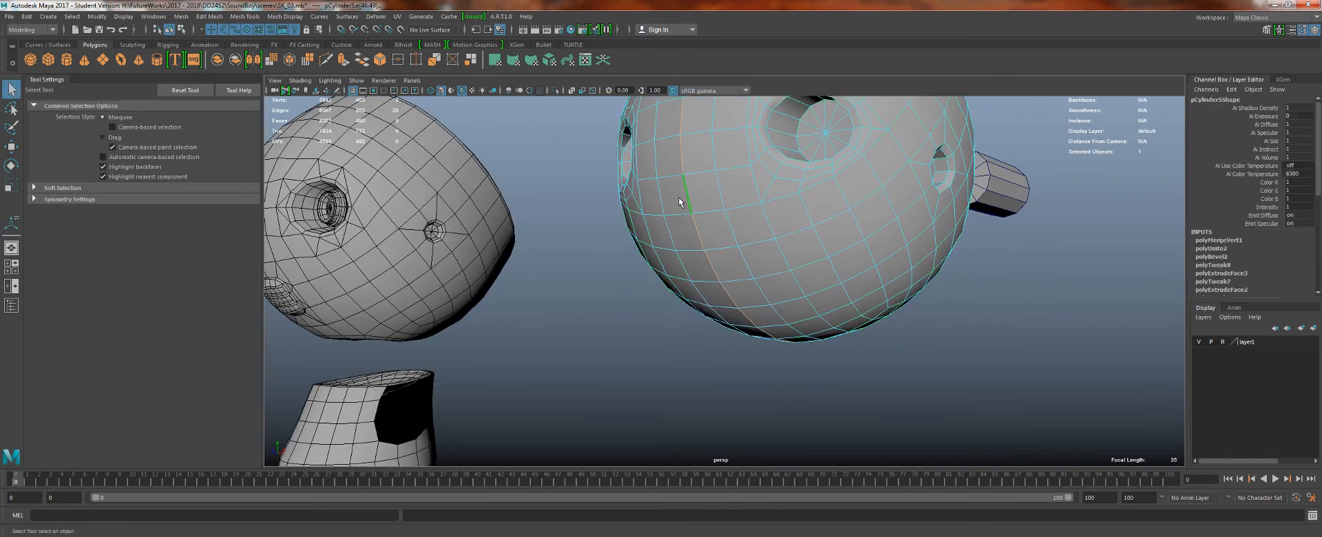
pyautogui.click(248, 17)
pyautogui.moveTo(272, 15)
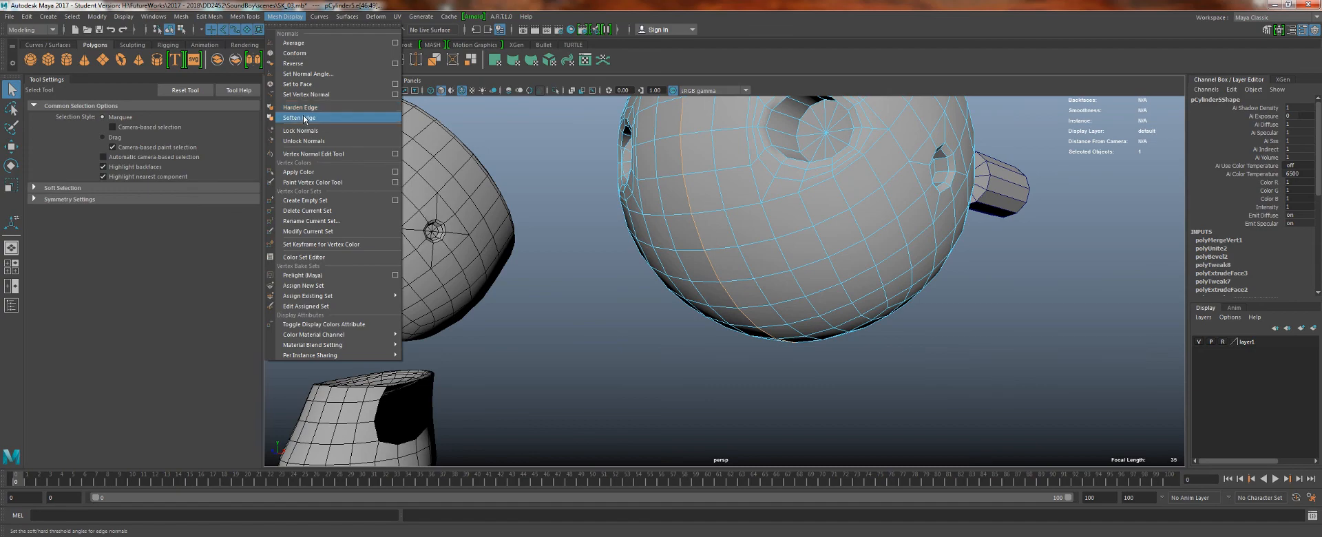
pyautogui.click(302, 118)
pyautogui.click(577, 302)
pyautogui.moveTo(637, 211); pyautogui.dragTo(712, 183, button='right')
pyautogui.click(643, 303)
# - Examine the lower face of the joined head against the mouth area of the finished head
pyautogui.scroll(-3, 643, 304)
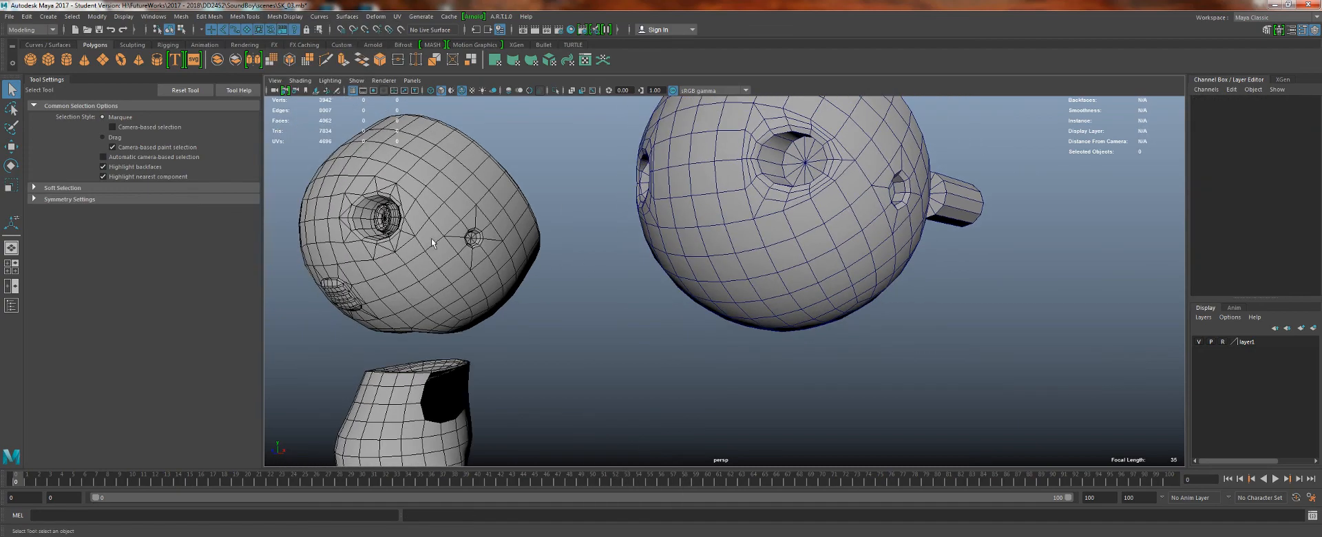
pyautogui.keyDown('alt'); pyautogui.moveTo(498, 274); pyautogui.dragTo(572, 257, button='middle'); pyautogui.keyUp('alt')
pyautogui.scroll(-1, 585, 244)
pyautogui.scroll(5, 591, 239)
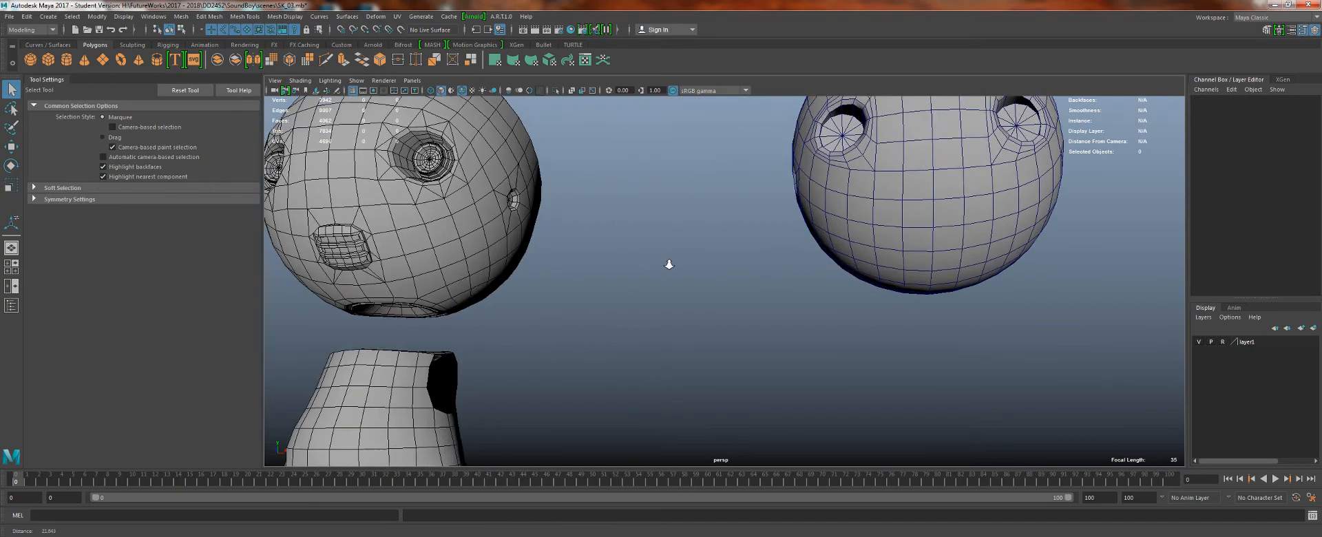
pyautogui.keyDown('alt'); pyautogui.moveTo(482, 251); pyautogui.dragTo(832, 232); pyautogui.keyUp('alt')
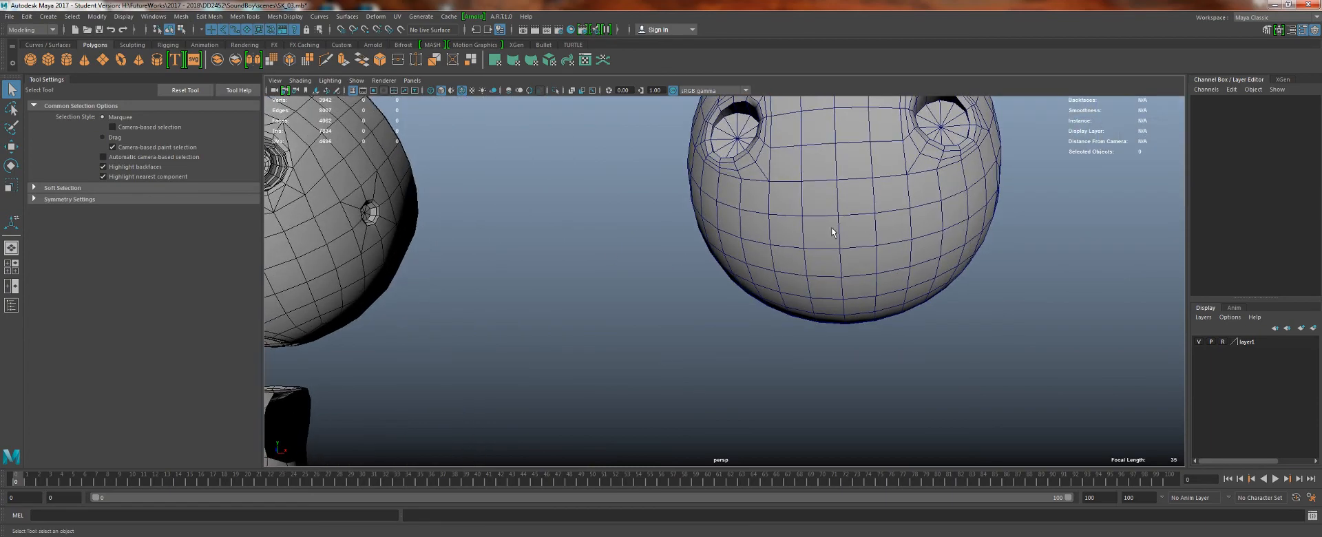
pyautogui.keyDown('alt'); pyautogui.moveTo(443, 293); pyautogui.dragTo(231, 308, button='middle'); pyautogui.keyUp('alt')
pyautogui.keyDown('alt'); pyautogui.moveTo(671, 243); pyautogui.dragTo(631, 242); pyautogui.keyUp('alt')
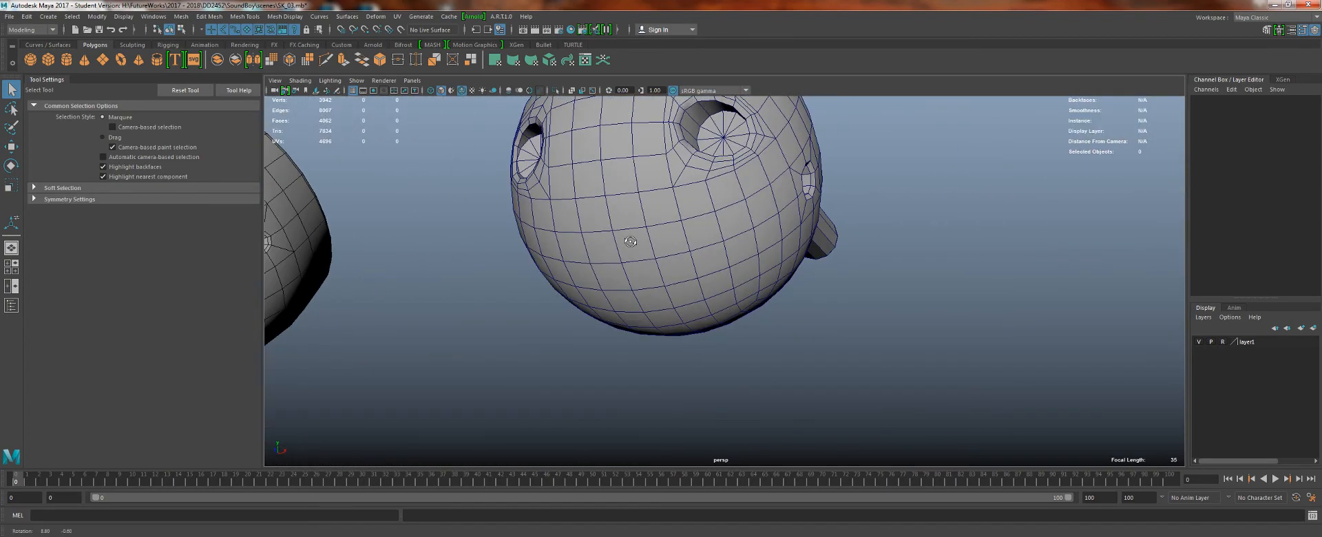
# - Extrude a two-by-three block of faces at the mouth area of the new head and offset it slightly inward
pyautogui.scroll(1, 631, 276)
pyautogui.moveTo(609, 205); pyautogui.dragTo(610, 229, button='right')
pyautogui.click(607, 206)
pyautogui.keyDown('shift'); pyautogui.click(615, 237); pyautogui.keyUp('shift')
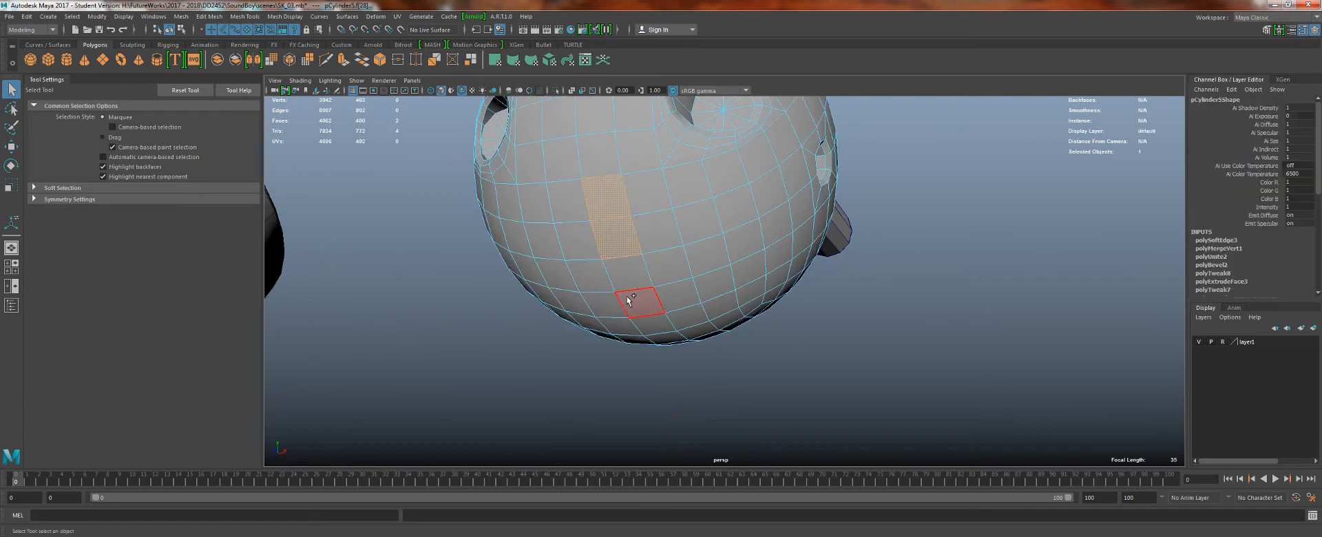
pyautogui.keyDown('shift'); pyautogui.click(634, 297); pyautogui.keyUp('shift')
pyautogui.keyDown('shift'); pyautogui.click(591, 284); pyautogui.keyUp('shift')
pyautogui.keyDown('shift'); pyautogui.click(636, 297); pyautogui.keyUp('shift')
pyautogui.keyDown('shift'); pyautogui.click(622, 275); pyautogui.keyUp('shift')
pyautogui.keyDown('shift'); pyautogui.click(579, 242); pyautogui.keyUp('shift')
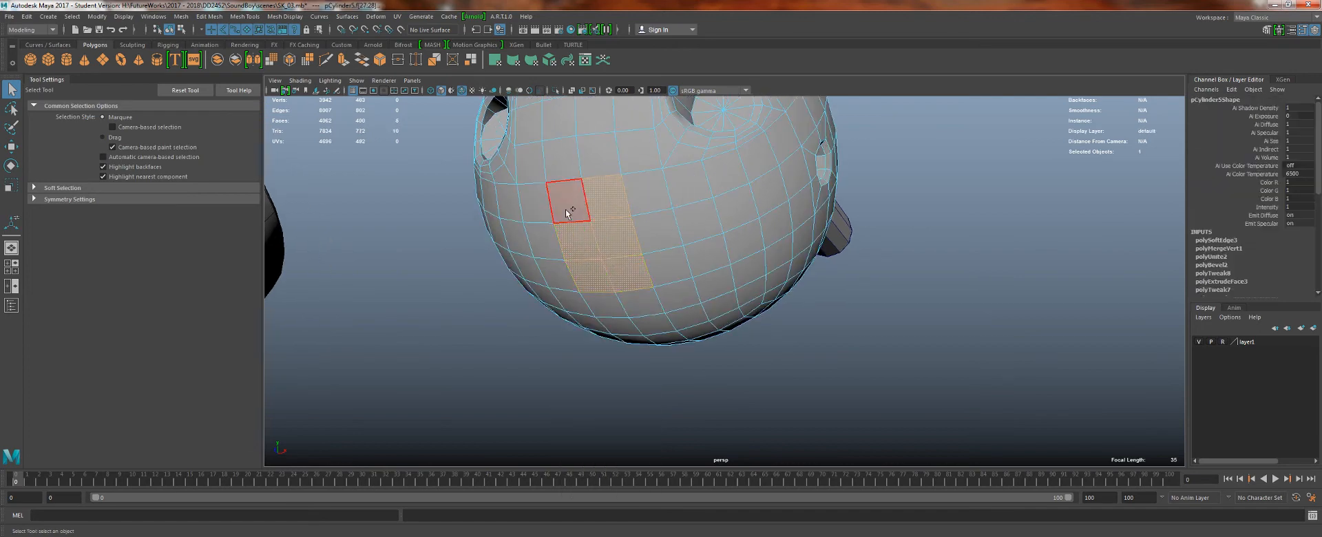
pyautogui.keyDown('shift'); pyautogui.click(568, 208); pyautogui.keyUp('shift')
pyautogui.keyDown('alt'); pyautogui.moveTo(513, 265); pyautogui.dragTo(418, 226, button='right'); pyautogui.keyUp('alt')
pyautogui.keyDown('alt'); pyautogui.moveTo(431, 227); pyautogui.dragTo(570, 221, button='middle'); pyautogui.keyUp('alt')
pyautogui.keyDown('alt'); pyautogui.moveTo(570, 221); pyautogui.dragTo(679, 193, button='right'); pyautogui.keyUp('alt')
pyautogui.keyDown('alt'); pyautogui.moveTo(692, 183); pyautogui.dragTo(567, 271, button='middle'); pyautogui.keyUp('alt')
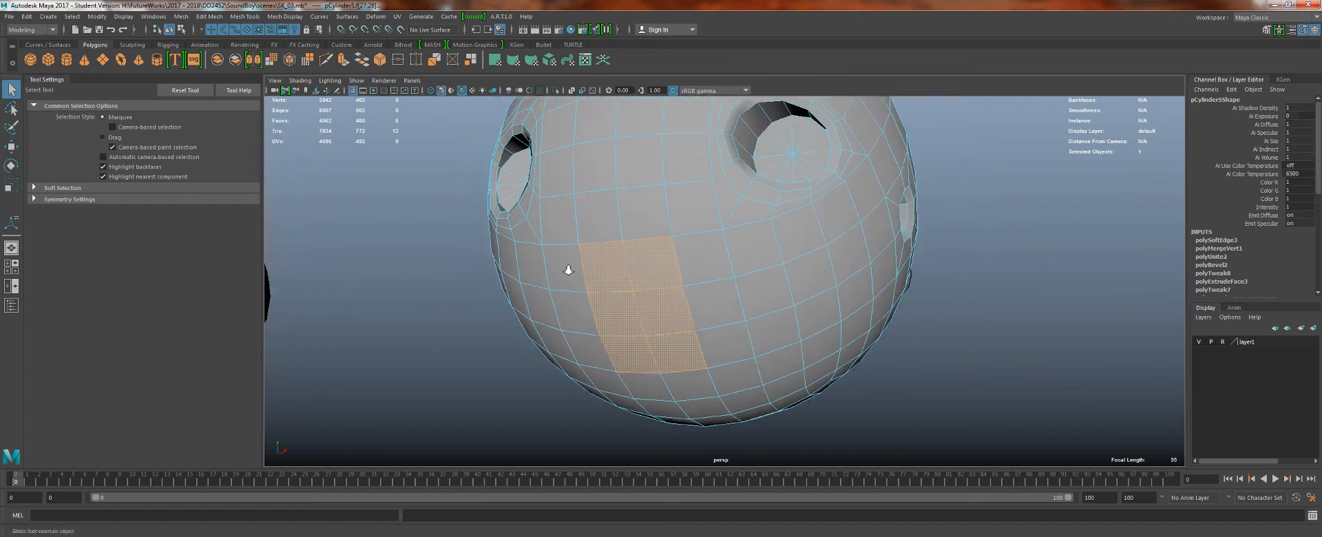
pyautogui.click(328, 61)
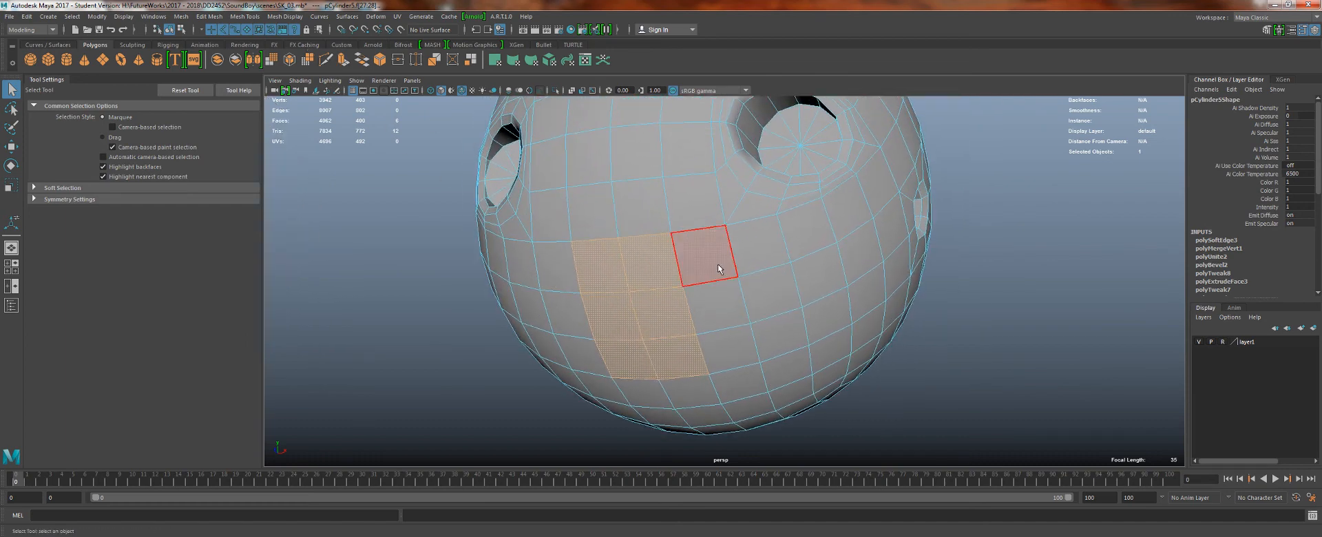
pyautogui.moveTo(817, 232)
pyautogui.mouseDown()
pyautogui.moveTo(854, 233)
pyautogui.moveTo(822, 232)
pyautogui.mouseUp()
# - Delete the inset faces to open the mouth hole and select the border edge loop around it
pyautogui.press('Delete')
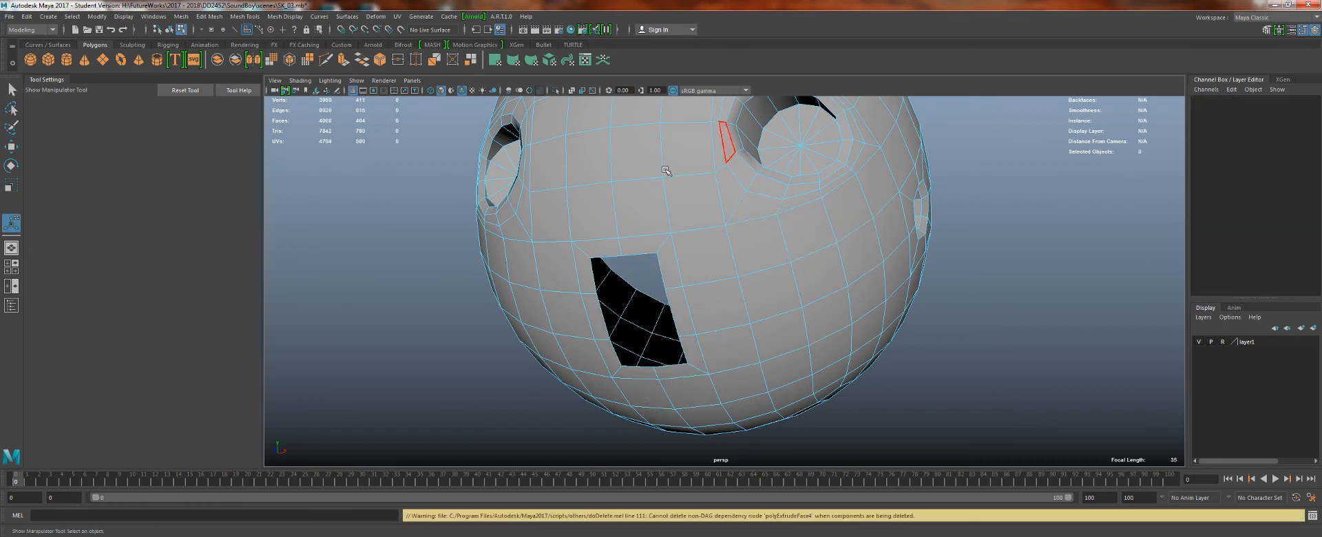
pyautogui.moveTo(632, 203); pyautogui.dragTo(635, 259, button='right')
pyautogui.doubleClick(635, 259)
pyautogui.keyDown('alt'); pyautogui.moveTo(566, 268); pyautogui.dragTo(662, 234); pyautogui.keyUp('alt')
pyautogui.keyDown('alt'); pyautogui.moveTo(662, 276); pyautogui.dragTo(721, 313, button='right'); pyautogui.keyUp('alt')
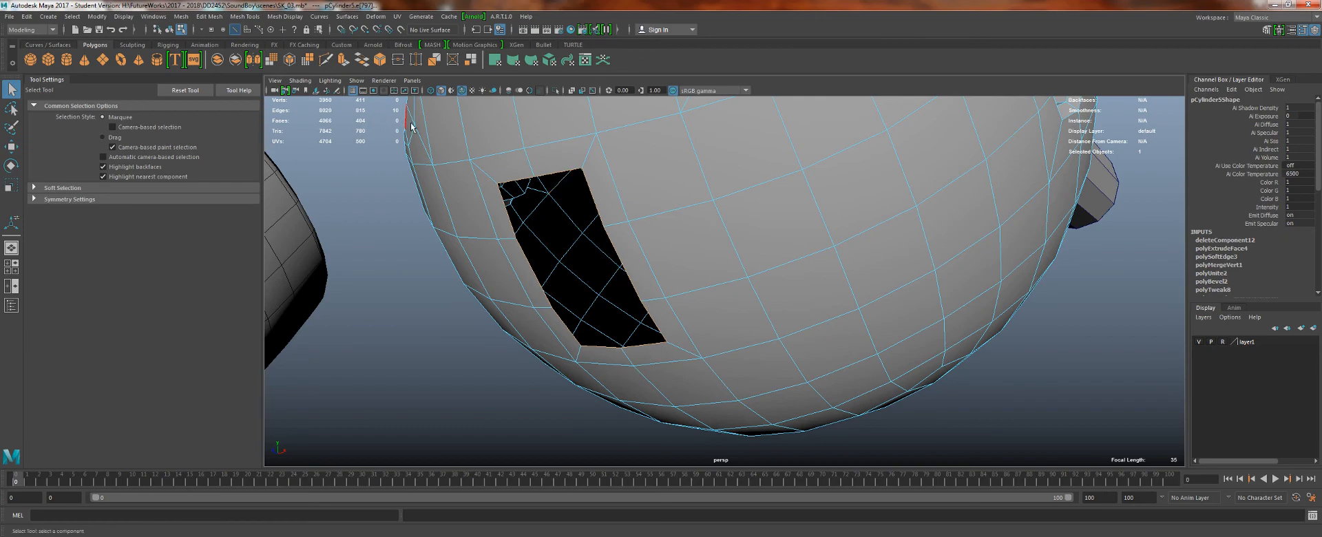
pyautogui.keyDown('alt'); pyautogui.moveTo(586, 190); pyautogui.dragTo(706, 231); pyautogui.keyUp('alt')
pyautogui.keyDown('alt'); pyautogui.moveTo(706, 232); pyautogui.dragTo(392, 205, button='right'); pyautogui.keyUp('alt')
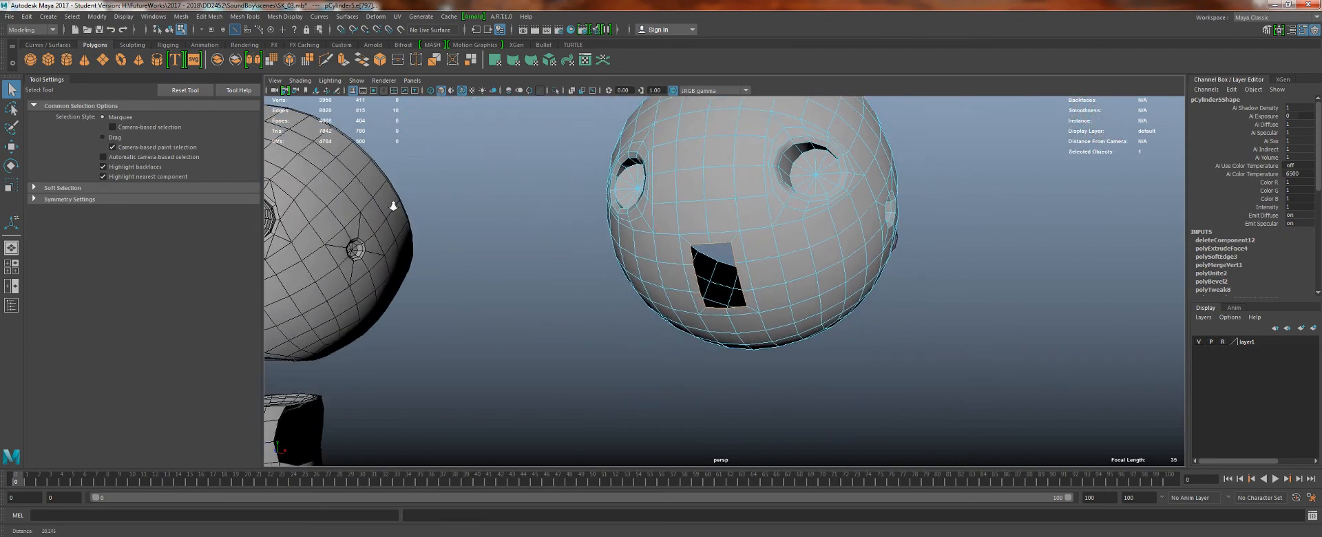
# - Examine the slatted mouth grille and its surrounding edge flow on the finished head from several angles
pyautogui.keyDown('alt'); pyautogui.moveTo(389, 210); pyautogui.dragTo(738, 209, button='middle'); pyautogui.keyUp('alt')
pyautogui.keyDown('alt'); pyautogui.moveTo(599, 331); pyautogui.dragTo(679, 434, button='right'); pyautogui.keyUp('alt')
pyautogui.keyDown('alt'); pyautogui.moveTo(742, 301); pyautogui.dragTo(1016, 234, button='middle'); pyautogui.keyUp('alt')
pyautogui.keyDown('alt'); pyautogui.moveTo(682, 303); pyautogui.dragTo(604, 233, button='right'); pyautogui.keyUp('alt')
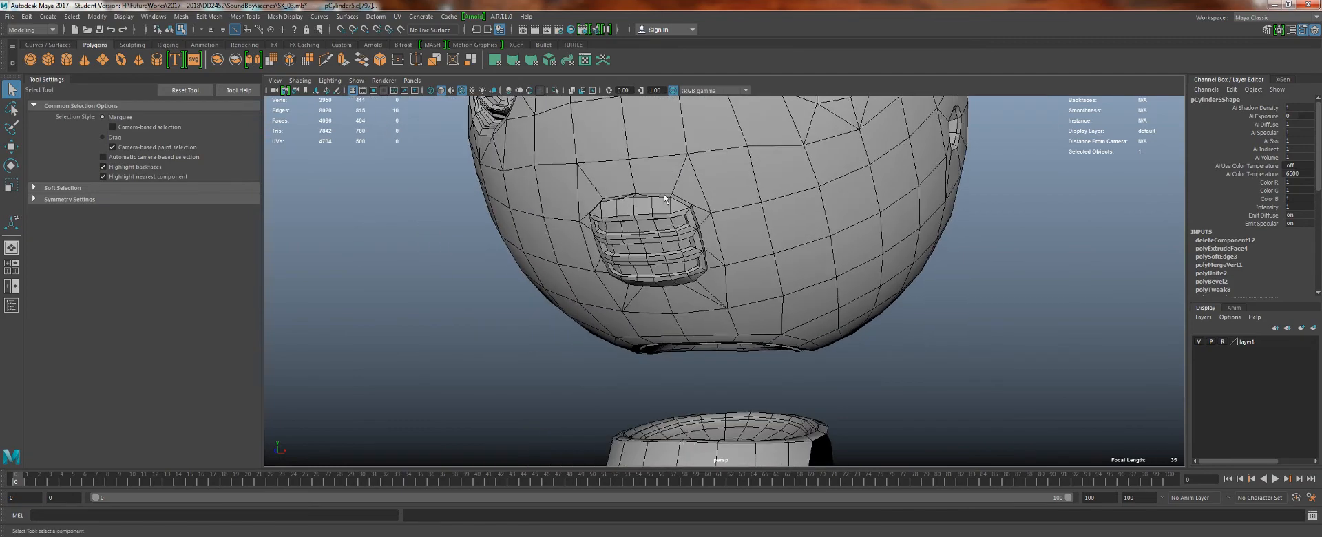
pyautogui.keyDown('alt'); pyautogui.moveTo(634, 282); pyautogui.dragTo(640, 253); pyautogui.keyUp('alt')
pyautogui.keyDown('alt'); pyautogui.moveTo(714, 277); pyautogui.dragTo(661, 274, button='middle'); pyautogui.keyUp('alt')
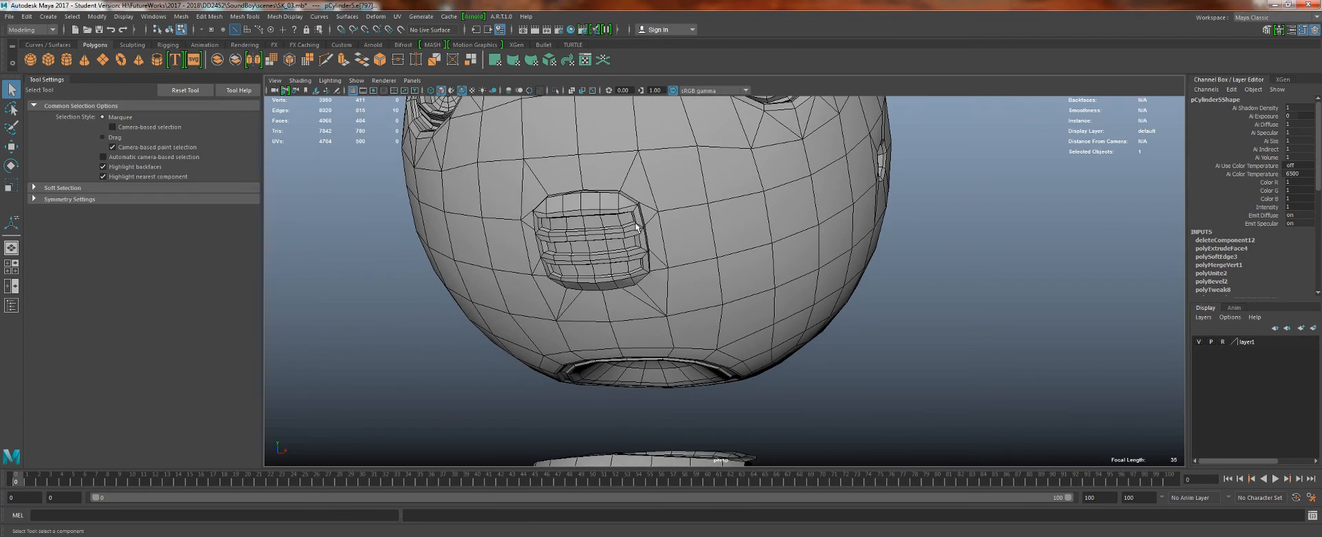
pyautogui.keyDown('alt'); pyautogui.moveTo(590, 193); pyautogui.dragTo(629, 266, button='right'); pyautogui.keyUp('alt')
pyautogui.keyDown('alt'); pyautogui.moveTo(629, 266); pyautogui.dragTo(613, 344); pyautogui.keyUp('alt')
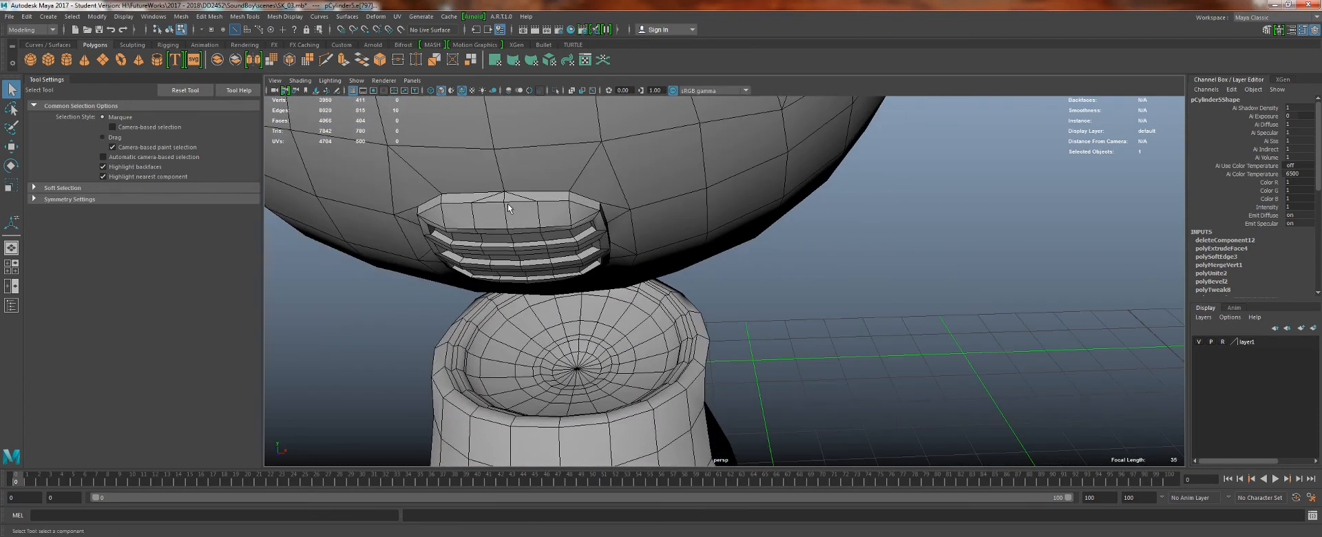
pyautogui.keyDown('alt'); pyautogui.moveTo(575, 209); pyautogui.dragTo(528, 184); pyautogui.keyUp('alt')
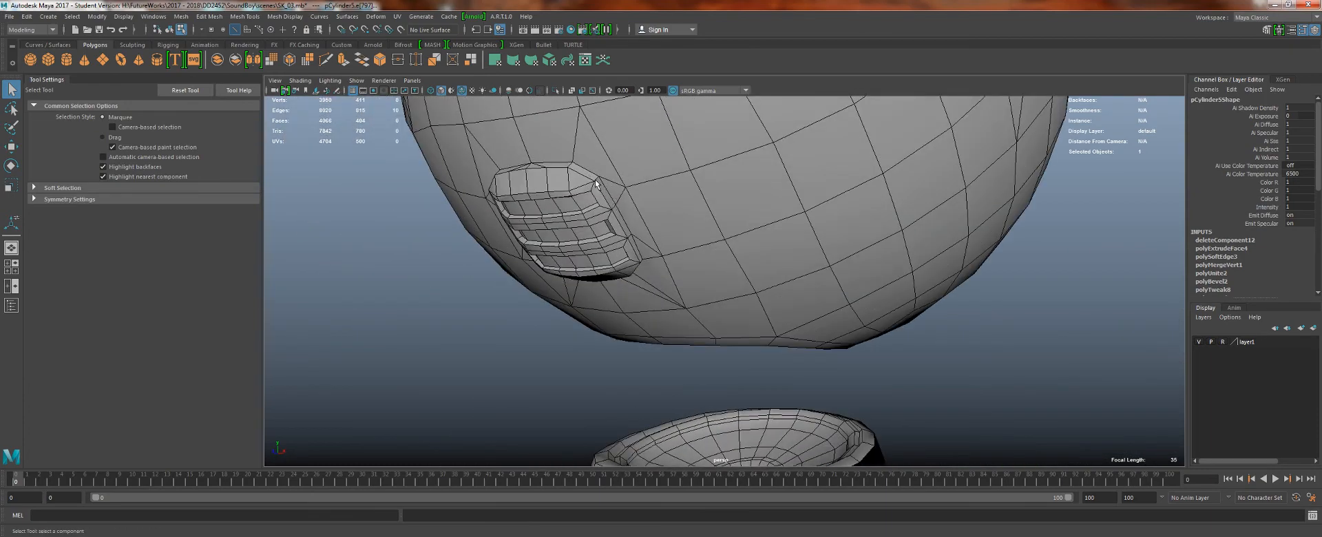
pyautogui.keyDown('alt'); pyautogui.moveTo(611, 227); pyautogui.dragTo(594, 189); pyautogui.keyUp('alt')
pyautogui.keyDown('alt'); pyautogui.moveTo(594, 189); pyautogui.dragTo(657, 194, button='middle'); pyautogui.keyUp('alt')
pyautogui.keyDown('alt'); pyautogui.moveTo(657, 194); pyautogui.dragTo(679, 248, button='right'); pyautogui.keyUp('alt')
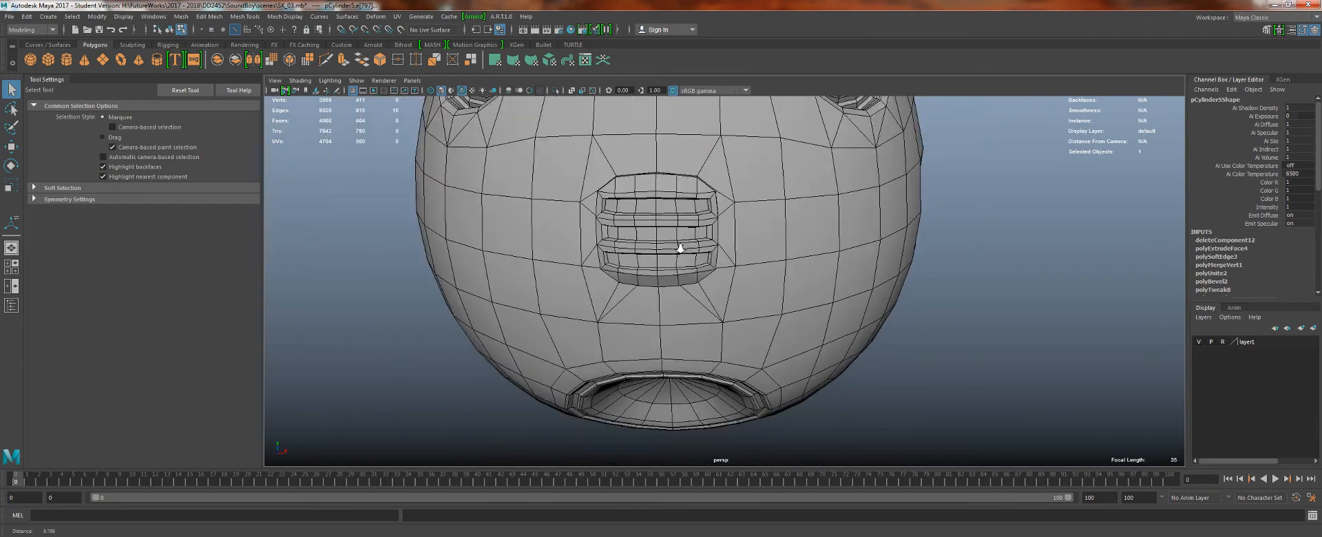
pyautogui.keyDown('alt'); pyautogui.moveTo(679, 247); pyautogui.dragTo(747, 275); pyautogui.keyUp('alt')
pyautogui.keyDown('alt'); pyautogui.moveTo(748, 275); pyautogui.dragTo(792, 340, button='right'); pyautogui.keyUp('alt')
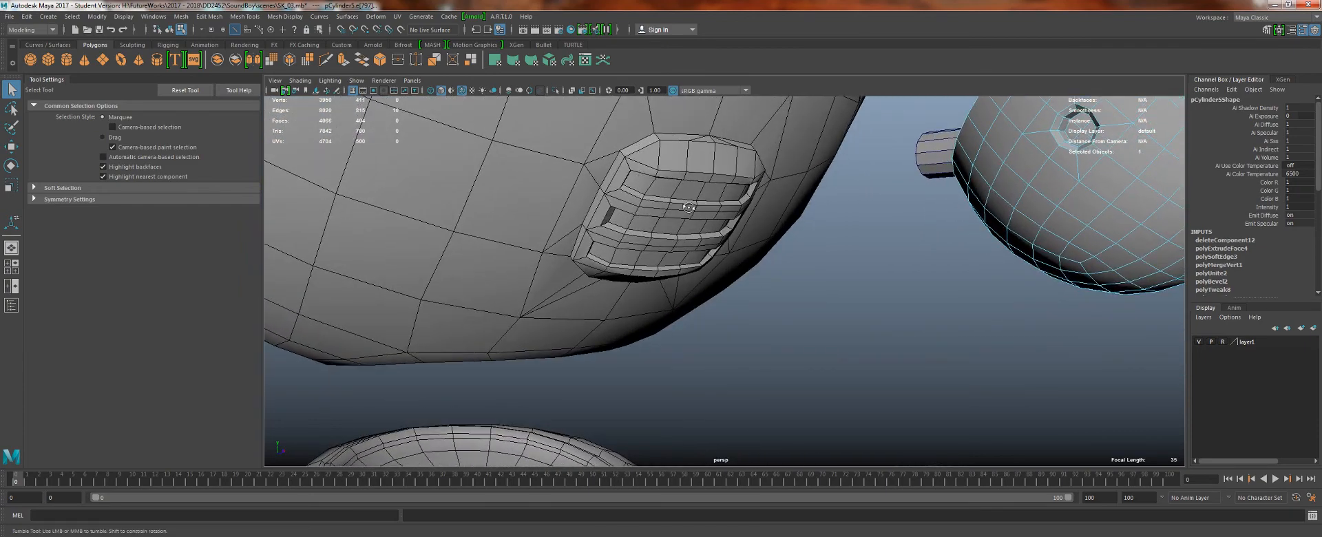
pyautogui.keyDown('alt'); pyautogui.moveTo(688, 207); pyautogui.dragTo(678, 198); pyautogui.keyUp('alt')
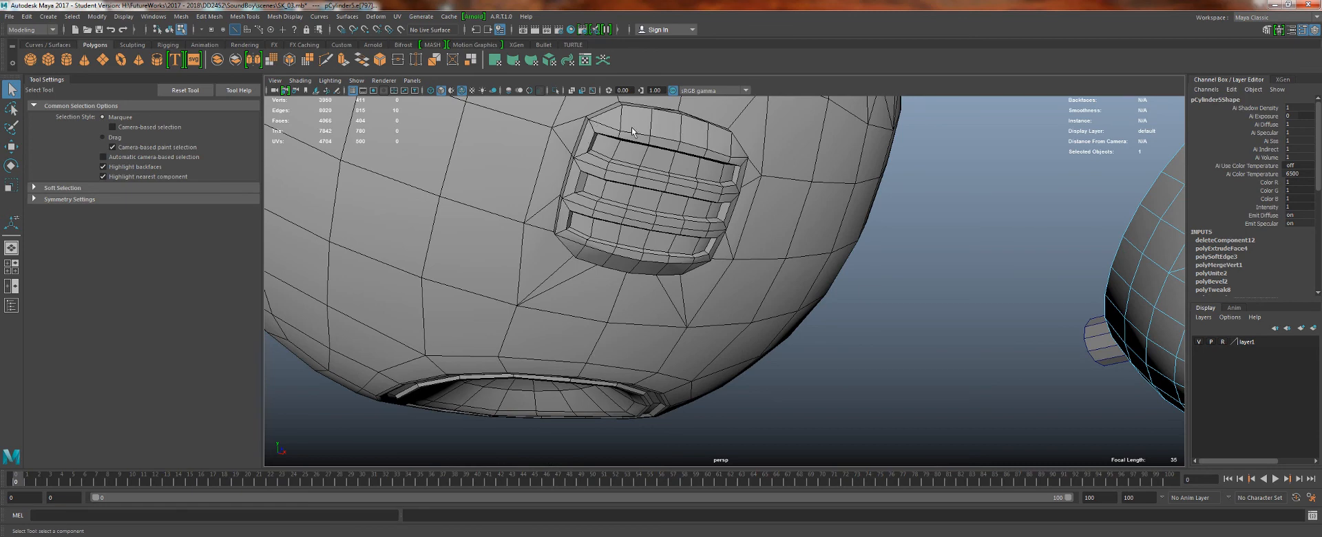
pyautogui.keyDown('alt'); pyautogui.moveTo(717, 269); pyautogui.dragTo(630, 212); pyautogui.keyUp('alt')
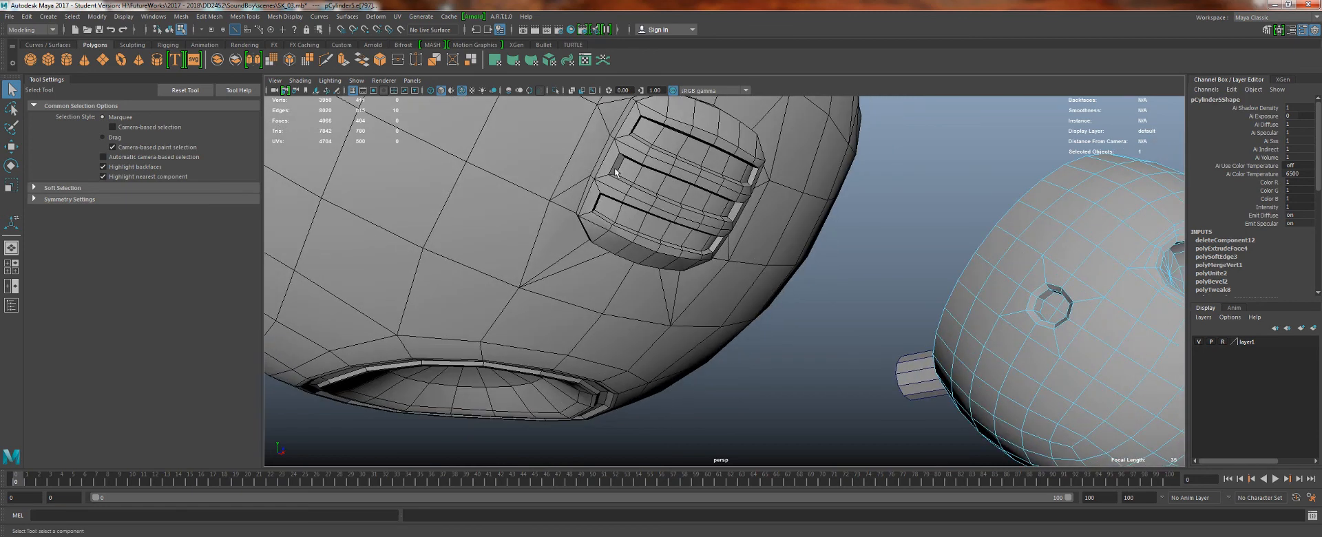
pyautogui.keyDown('alt'); pyautogui.moveTo(669, 190); pyautogui.dragTo(690, 208); pyautogui.keyUp('alt')
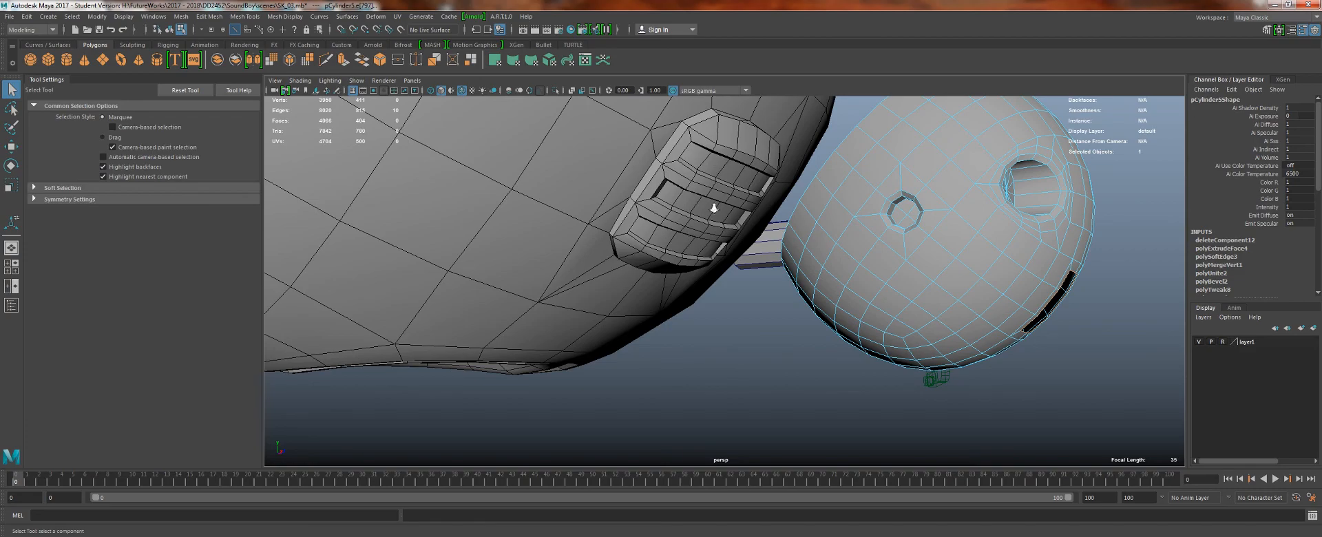
pyautogui.moveTo(715, 208)
pyautogui.keyDown('alt'); pyautogui.mouseDown()
pyautogui.moveTo(626, 222)
pyautogui.moveTo(695, 201)
pyautogui.mouseUp(); pyautogui.keyUp('alt')
pyautogui.click(992, 383)
pyautogui.scroll(-6, 992, 384)
pyautogui.keyDown('alt'); pyautogui.moveTo(654, 245); pyautogui.dragTo(548, 226, button='middle'); pyautogui.keyUp('alt')
pyautogui.scroll(2, 546, 226)
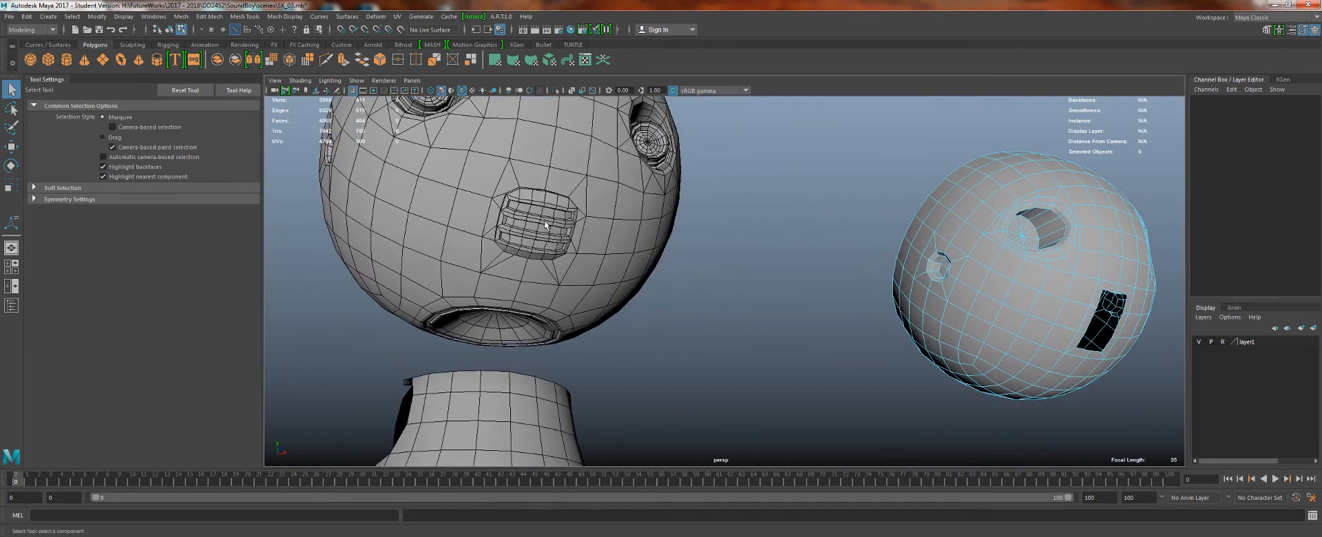
# - Return to object mode and delete the small cylinder protruding from the side of the new head
pyautogui.keyDown('alt'); pyautogui.moveTo(781, 266); pyautogui.dragTo(763, 285); pyautogui.keyUp('alt')
pyautogui.scroll(-5, 763, 286)
pyautogui.keyDown('alt'); pyautogui.moveTo(827, 229); pyautogui.dragTo(728, 260, button='middle'); pyautogui.keyUp('alt')
pyautogui.keyDown('alt'); pyautogui.moveTo(728, 260); pyautogui.dragTo(815, 287); pyautogui.keyUp('alt')
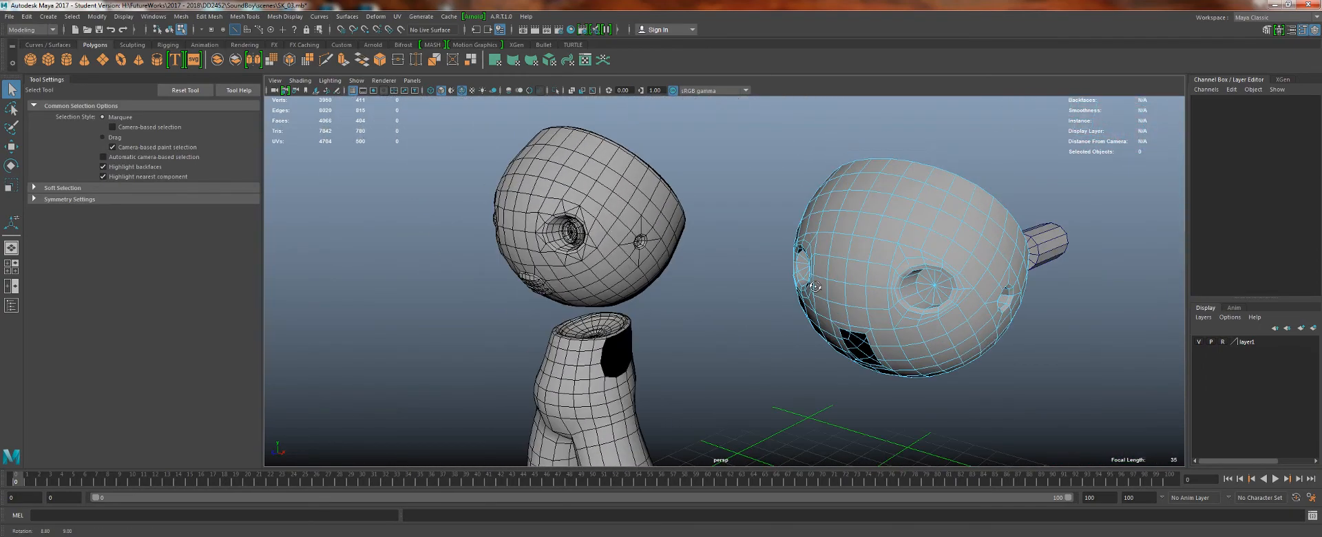
pyautogui.moveTo(1038, 233); pyautogui.dragTo(1089, 178, button='right')
pyautogui.click(1060, 244)
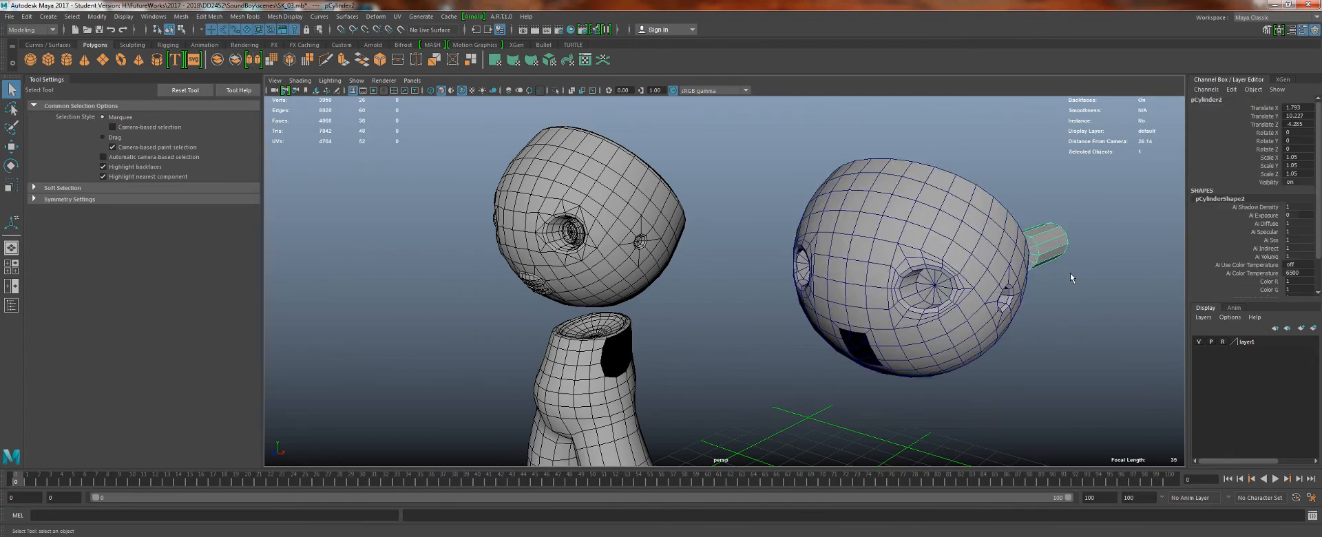
pyautogui.press('Delete')
# - Examine the speaker-like back of the finished head, including its concentric rings, rounded recesses, connecting spokes and central dome
pyautogui.keyDown('alt'); pyautogui.moveTo(1022, 262); pyautogui.dragTo(795, 163); pyautogui.keyUp('alt')
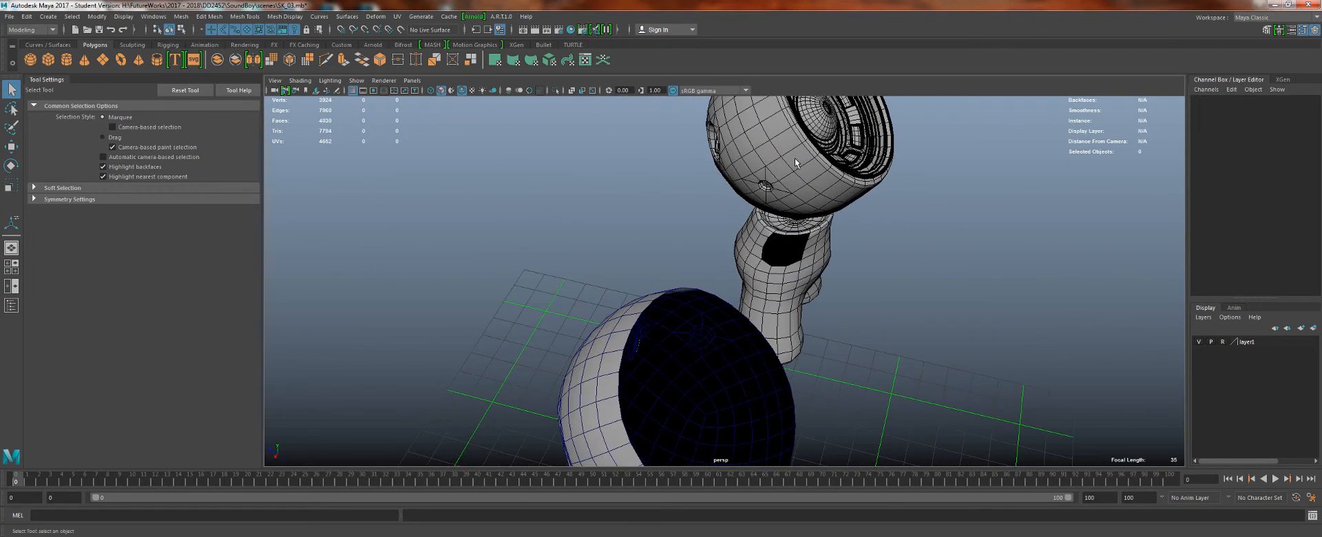
pyautogui.keyDown('alt'); pyautogui.moveTo(830, 133); pyautogui.dragTo(683, 313, button='middle'); pyautogui.keyUp('alt')
pyautogui.keyDown('alt'); pyautogui.moveTo(985, 399); pyautogui.dragTo(859, 360); pyautogui.keyUp('alt')
pyautogui.keyDown('alt'); pyautogui.moveTo(859, 361); pyautogui.dragTo(764, 316, button='middle'); pyautogui.keyUp('alt')
pyautogui.scroll(6, 682, 277)
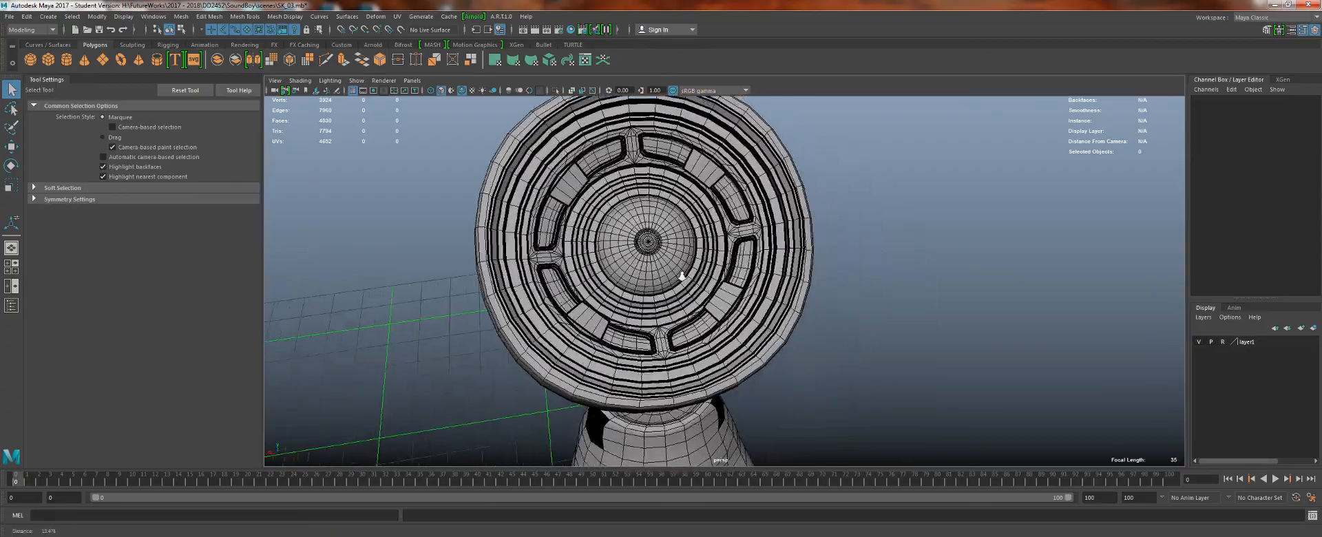
pyautogui.keyDown('alt'); pyautogui.moveTo(633, 308); pyautogui.dragTo(706, 303, button='middle'); pyautogui.keyUp('alt')
pyautogui.keyDown('alt'); pyautogui.moveTo(706, 303); pyautogui.dragTo(761, 265); pyautogui.keyUp('alt')
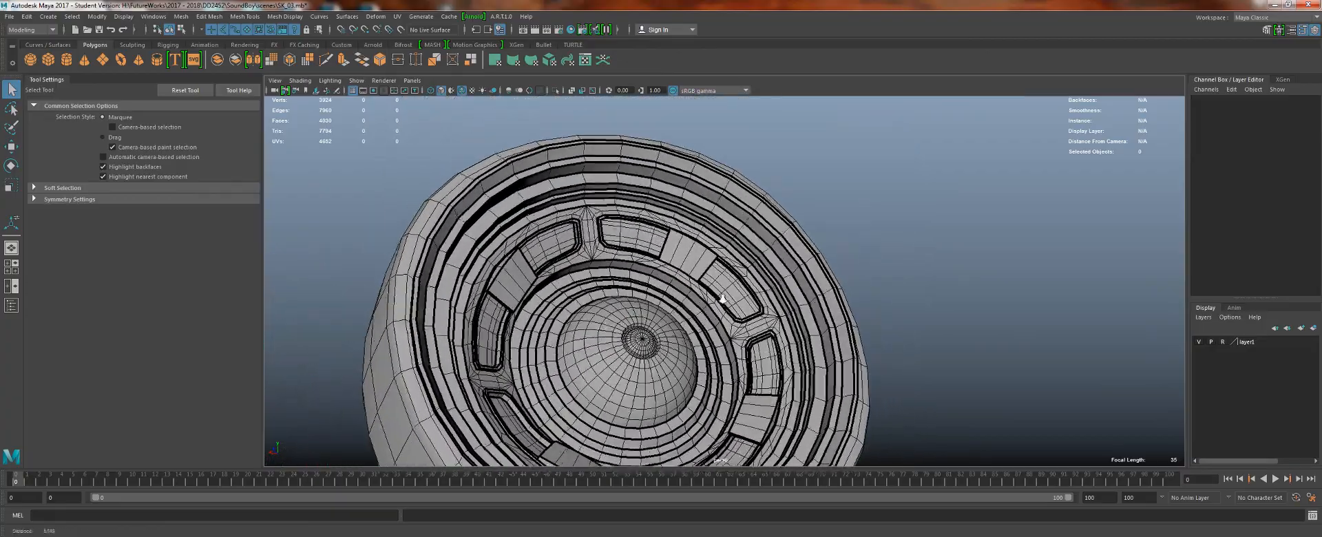
pyautogui.moveTo(703, 296)
pyautogui.keyDown('alt'); pyautogui.mouseDown(button='right')
pyautogui.moveTo(754, 332)
pyautogui.moveTo(702, 310)
pyautogui.mouseUp(button='right'); pyautogui.keyUp('alt')
pyautogui.keyDown('alt'); pyautogui.moveTo(703, 310); pyautogui.dragTo(661, 275); pyautogui.keyUp('alt')
pyautogui.keyDown('alt'); pyautogui.moveTo(551, 227); pyautogui.dragTo(625, 281, button='middle'); pyautogui.keyUp('alt')
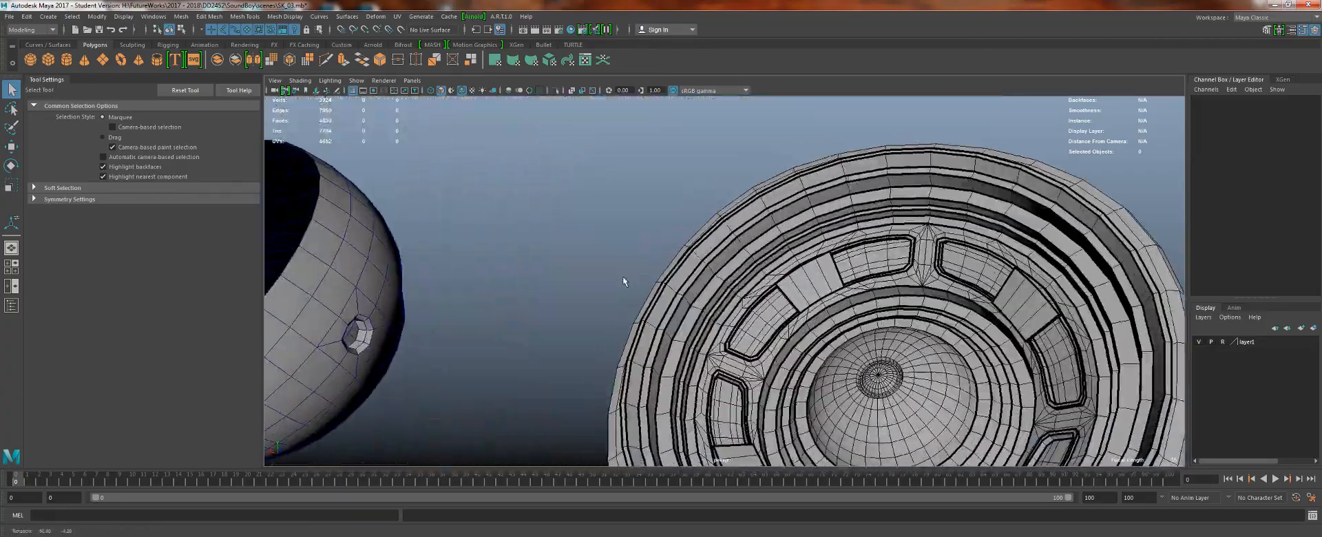
pyautogui.keyDown('alt'); pyautogui.moveTo(626, 281); pyautogui.dragTo(572, 262); pyautogui.keyUp('alt')
pyautogui.keyDown('alt'); pyautogui.moveTo(585, 262); pyautogui.dragTo(671, 266, button='right'); pyautogui.keyUp('alt')
pyautogui.keyDown('alt'); pyautogui.moveTo(672, 265); pyautogui.dragTo(475, 338, button='middle'); pyautogui.keyUp('alt')
pyautogui.keyDown('alt'); pyautogui.moveTo(475, 339); pyautogui.dragTo(648, 236); pyautogui.keyUp('alt')
pyautogui.keyDown('alt'); pyautogui.moveTo(579, 325); pyautogui.dragTo(527, 310, button='right'); pyautogui.keyUp('alt')
pyautogui.keyDown('alt'); pyautogui.moveTo(527, 310); pyautogui.dragTo(487, 290); pyautogui.keyUp('alt')
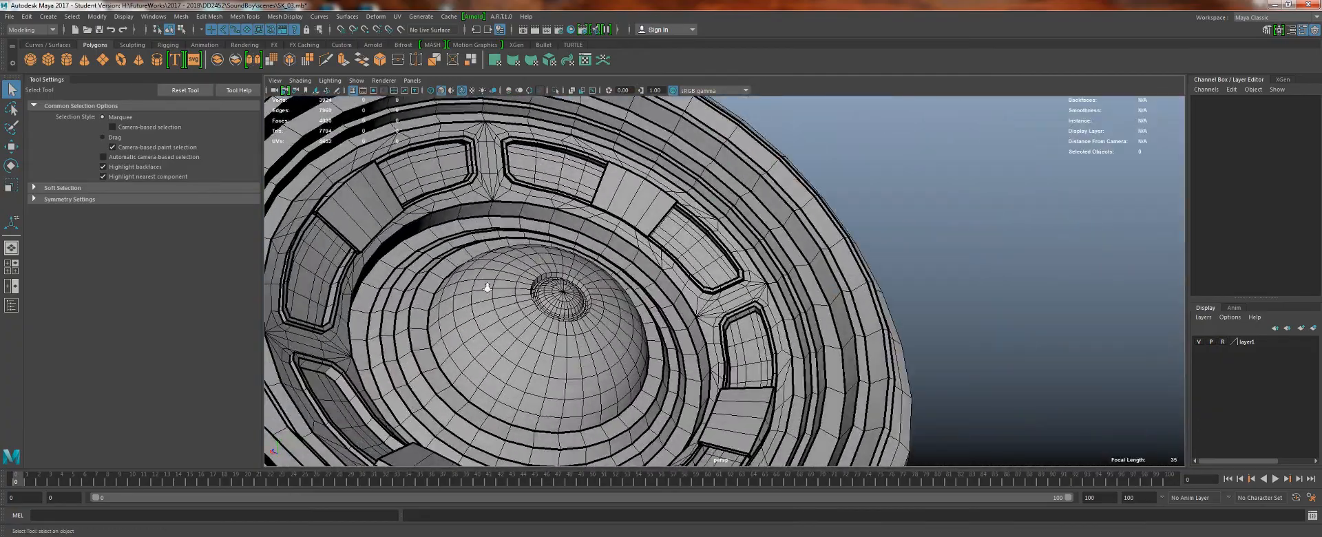
pyautogui.keyDown('alt'); pyautogui.moveTo(487, 290); pyautogui.dragTo(448, 272, button='right'); pyautogui.keyUp('alt')
pyautogui.keyDown('alt'); pyautogui.moveTo(448, 272); pyautogui.dragTo(591, 252); pyautogui.keyUp('alt')
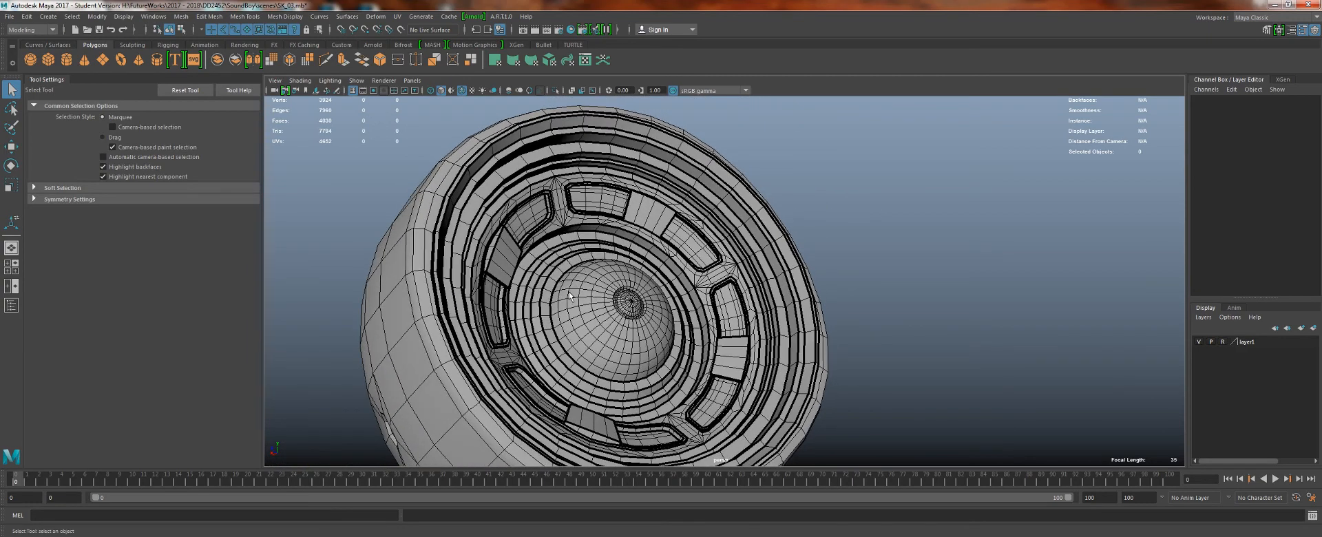
pyautogui.keyDown('alt'); pyautogui.moveTo(599, 235); pyautogui.dragTo(449, 154, button='right'); pyautogui.keyUp('alt')
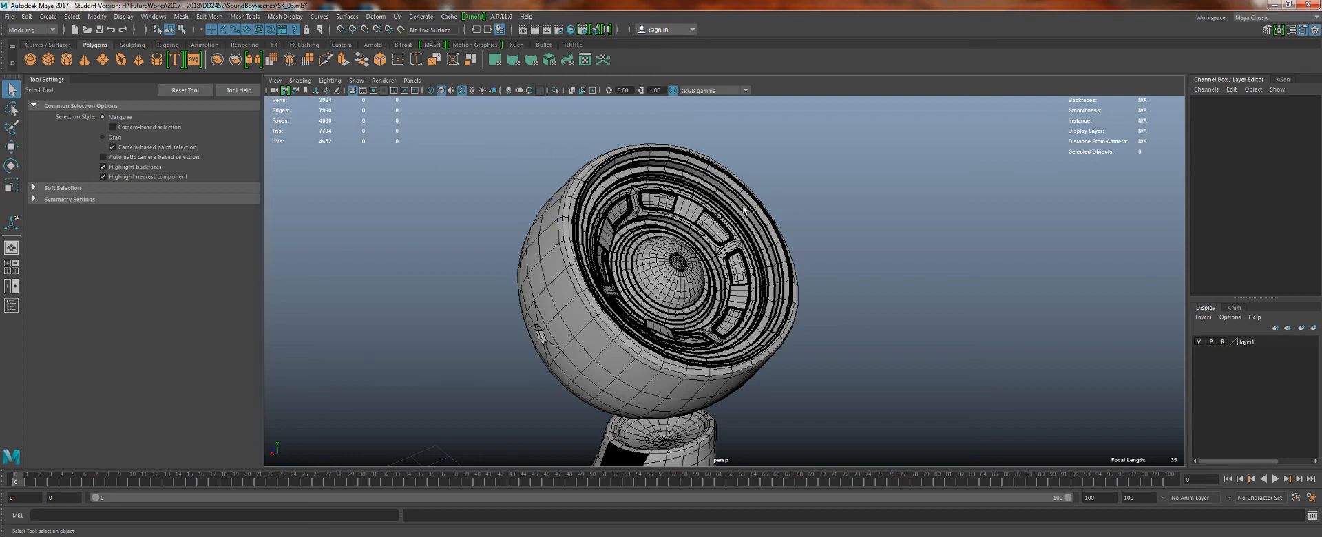
pyautogui.keyDown('alt'); pyautogui.moveTo(664, 223); pyautogui.dragTo(714, 296, button='right'); pyautogui.keyUp('alt')
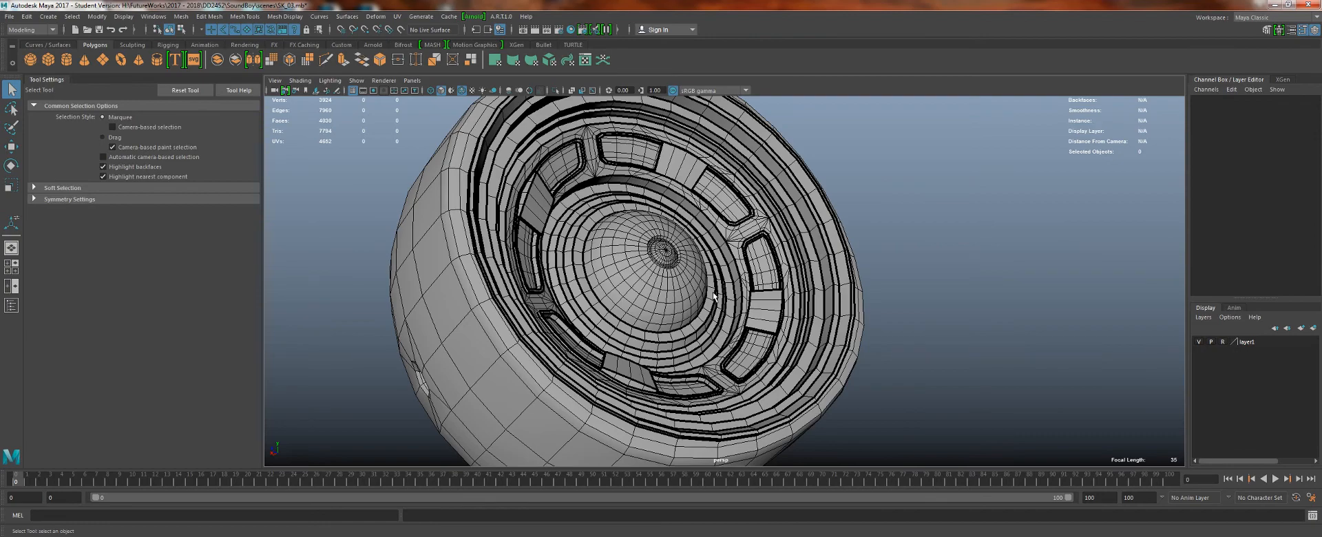
pyautogui.keyDown('alt'); pyautogui.moveTo(684, 266); pyautogui.dragTo(593, 203, button='right'); pyautogui.keyUp('alt')
pyautogui.keyDown('alt'); pyautogui.moveTo(640, 227); pyautogui.dragTo(613, 227); pyautogui.keyUp('alt')
pyautogui.keyDown('alt'); pyautogui.moveTo(613, 227); pyautogui.dragTo(730, 283, button='right'); pyautogui.keyUp('alt')
pyautogui.moveTo(728, 283)
pyautogui.keyDown('alt'); pyautogui.mouseDown()
pyautogui.moveTo(713, 282)
pyautogui.moveTo(726, 277)
pyautogui.mouseUp(); pyautogui.keyUp('alt')
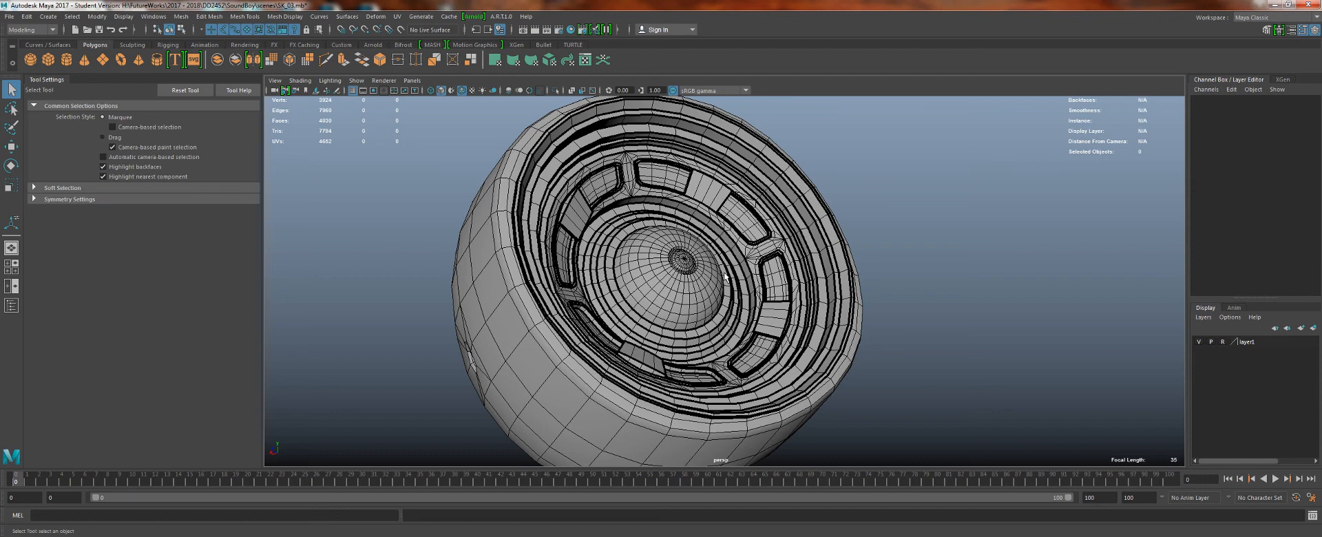
pyautogui.moveTo(732, 346)
pyautogui.keyDown('alt'); pyautogui.mouseDown(button='right')
pyautogui.moveTo(673, 292)
pyautogui.moveTo(733, 344)
pyautogui.mouseUp(button='right'); pyautogui.keyUp('alt')
pyautogui.keyDown('alt'); pyautogui.moveTo(733, 345); pyautogui.dragTo(688, 366); pyautogui.keyUp('alt')
pyautogui.keyDown('alt'); pyautogui.moveTo(689, 366); pyautogui.dragTo(648, 390, button='middle'); pyautogui.keyUp('alt')
pyautogui.keyDown('alt'); pyautogui.moveTo(647, 390); pyautogui.dragTo(650, 280, button='right'); pyautogui.keyUp('alt')
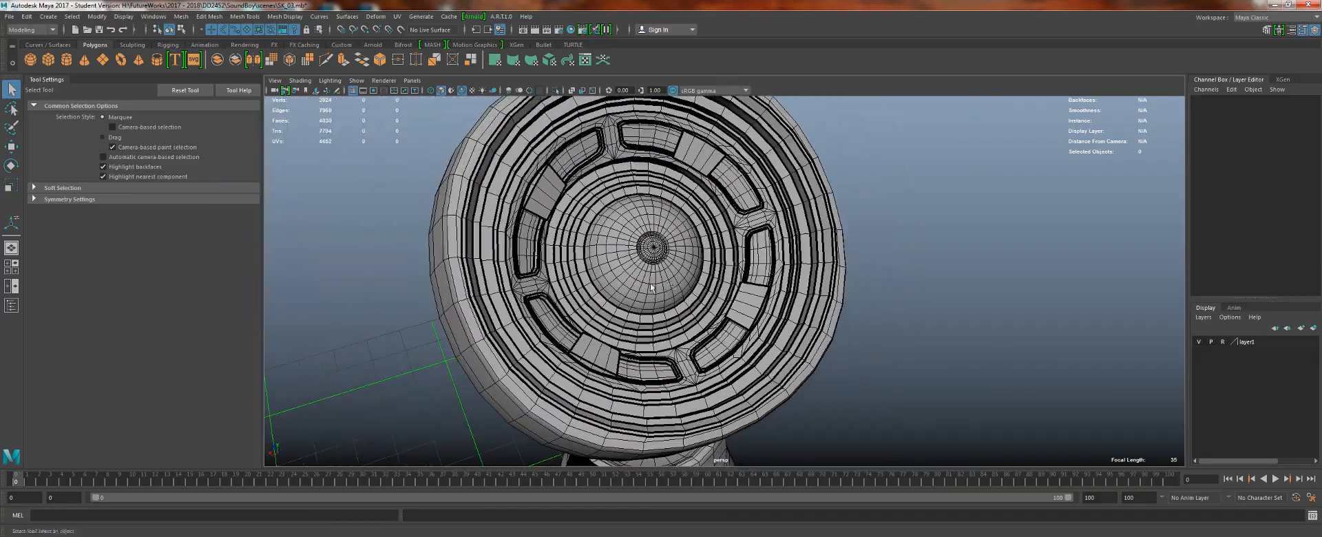
pyautogui.keyDown('alt'); pyautogui.moveTo(651, 279); pyautogui.dragTo(723, 338); pyautogui.keyUp('alt')
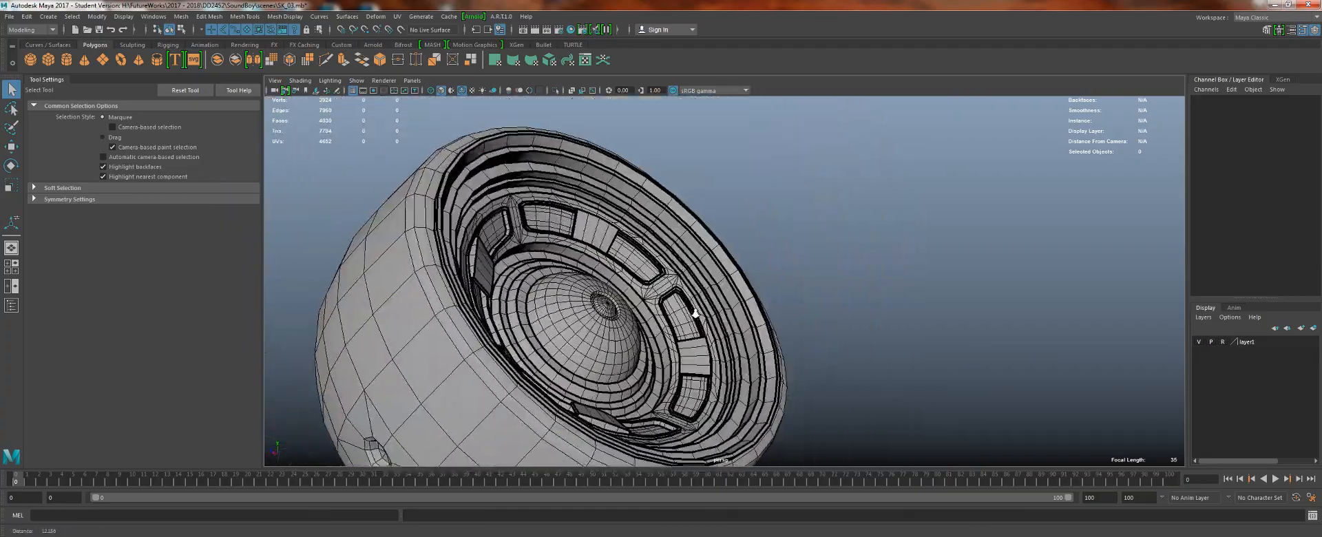
pyautogui.keyDown('alt'); pyautogui.moveTo(369, 444); pyautogui.dragTo(653, 318, button='right'); pyautogui.keyUp('alt')
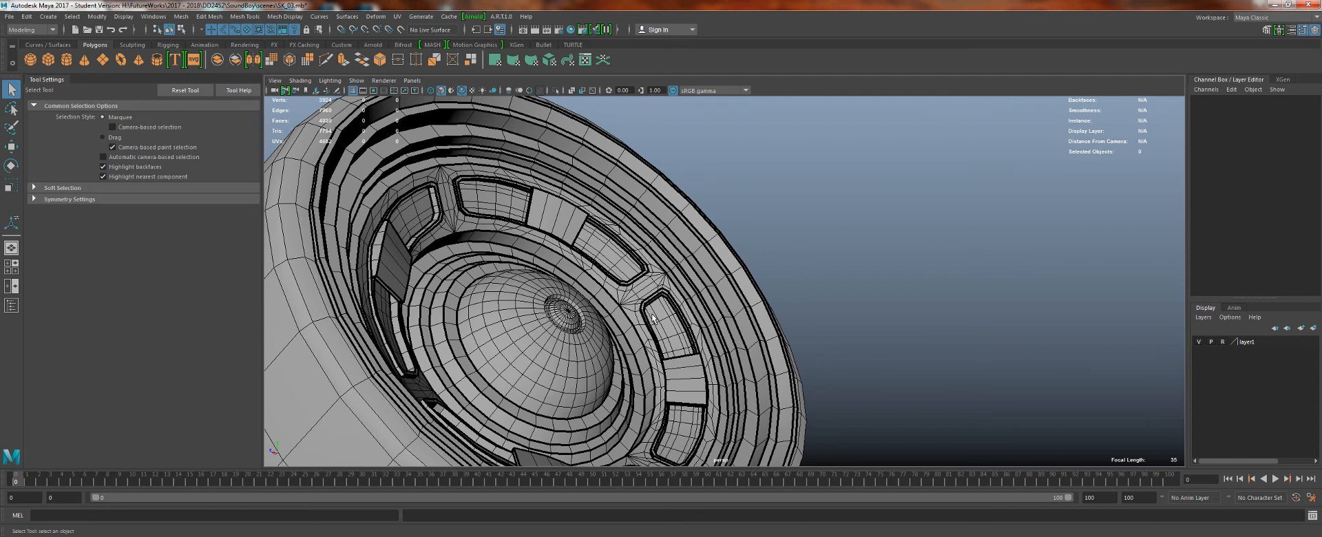
pyautogui.keyDown('alt'); pyautogui.moveTo(638, 330); pyautogui.dragTo(549, 212, button='right'); pyautogui.keyUp('alt')
pyautogui.keyDown('alt'); pyautogui.moveTo(703, 296); pyautogui.dragTo(591, 284); pyautogui.keyUp('alt')
pyautogui.keyDown('alt'); pyautogui.moveTo(620, 283); pyautogui.dragTo(671, 323, button='right'); pyautogui.keyUp('alt')
pyautogui.scroll(-3, 656, 303)
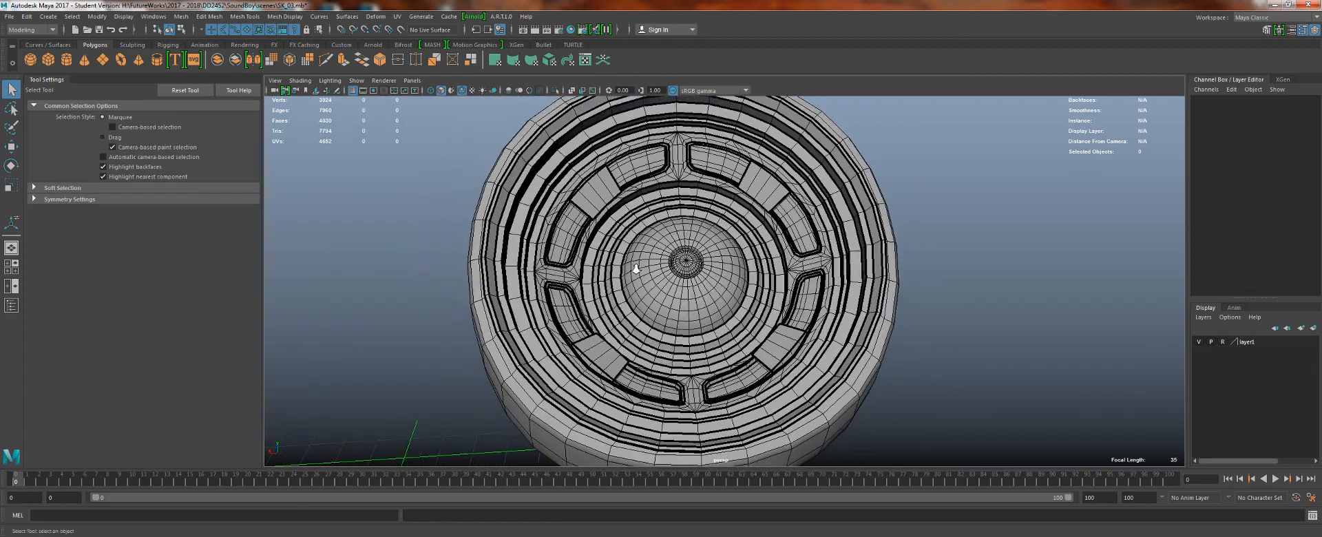
pyautogui.keyDown('alt'); pyautogui.moveTo(660, 290); pyautogui.dragTo(696, 323); pyautogui.keyUp('alt')
pyautogui.scroll(5, 751, 362)
pyautogui.keyDown('alt'); pyautogui.moveTo(750, 361); pyautogui.dragTo(653, 249, button='middle'); pyautogui.keyUp('alt')
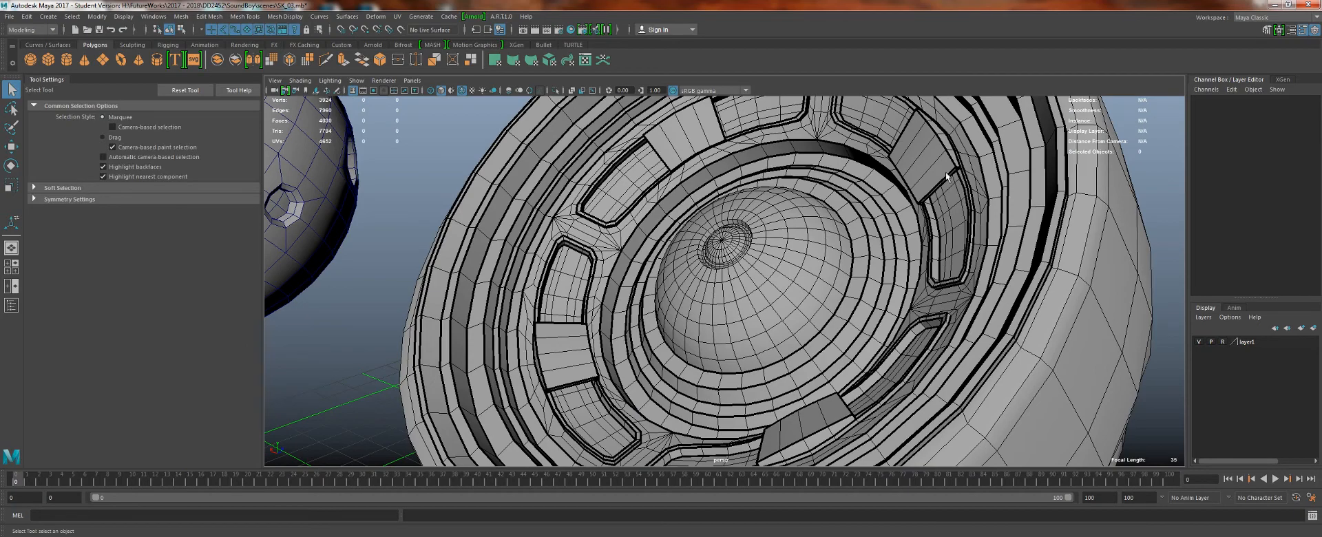
pyautogui.scroll(-3, 672, 204)
pyautogui.keyDown('alt'); pyautogui.moveTo(700, 221); pyautogui.dragTo(599, 234); pyautogui.keyUp('alt')
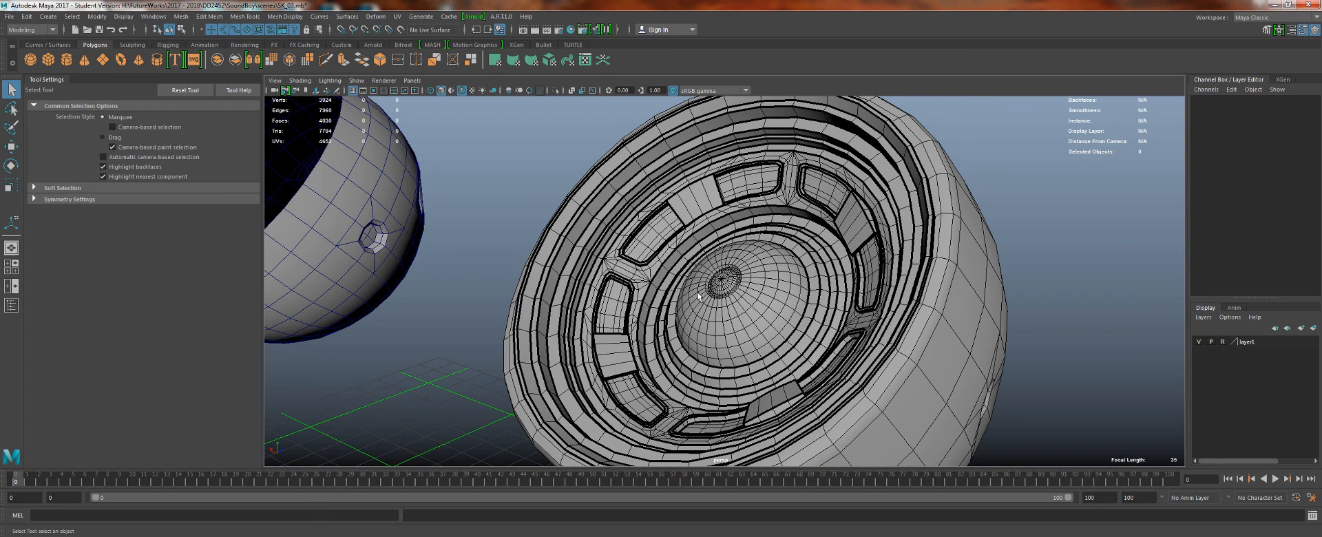
pyautogui.keyDown('alt'); pyautogui.moveTo(698, 296); pyautogui.dragTo(719, 324, button='right'); pyautogui.keyUp('alt')
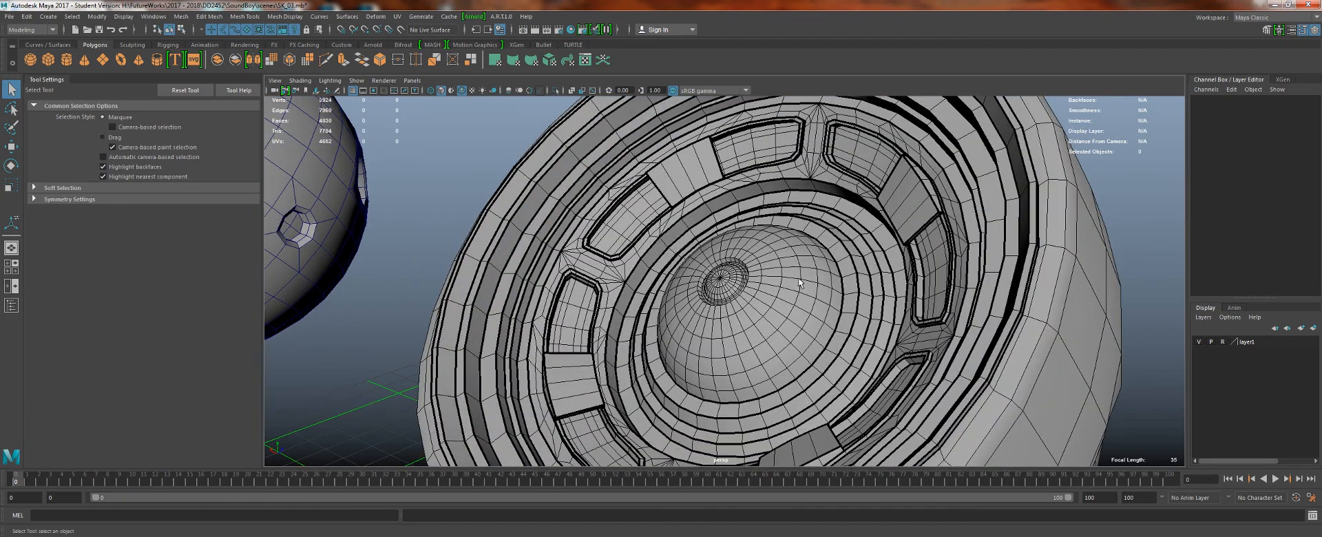
# - Select the new head and view its open back next to the finished reference head
pyautogui.keyDown('alt'); pyautogui.moveTo(764, 244); pyautogui.dragTo(686, 301); pyautogui.keyUp('alt')
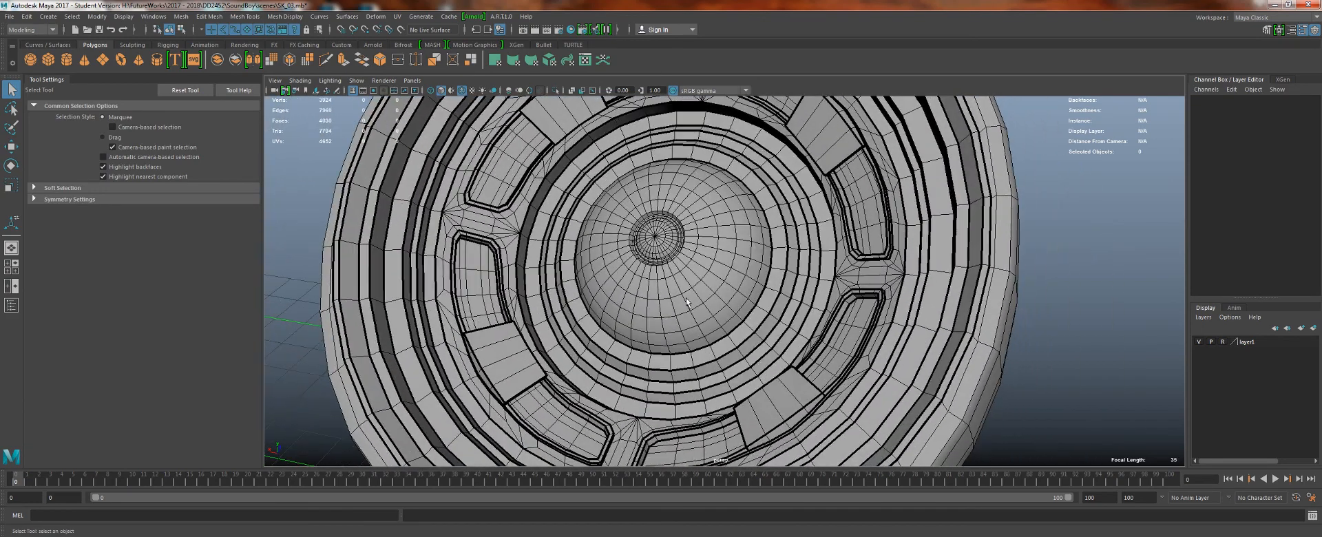
pyautogui.keyDown('alt'); pyautogui.moveTo(713, 274); pyautogui.dragTo(524, 186, button='right'); pyautogui.keyUp('alt')
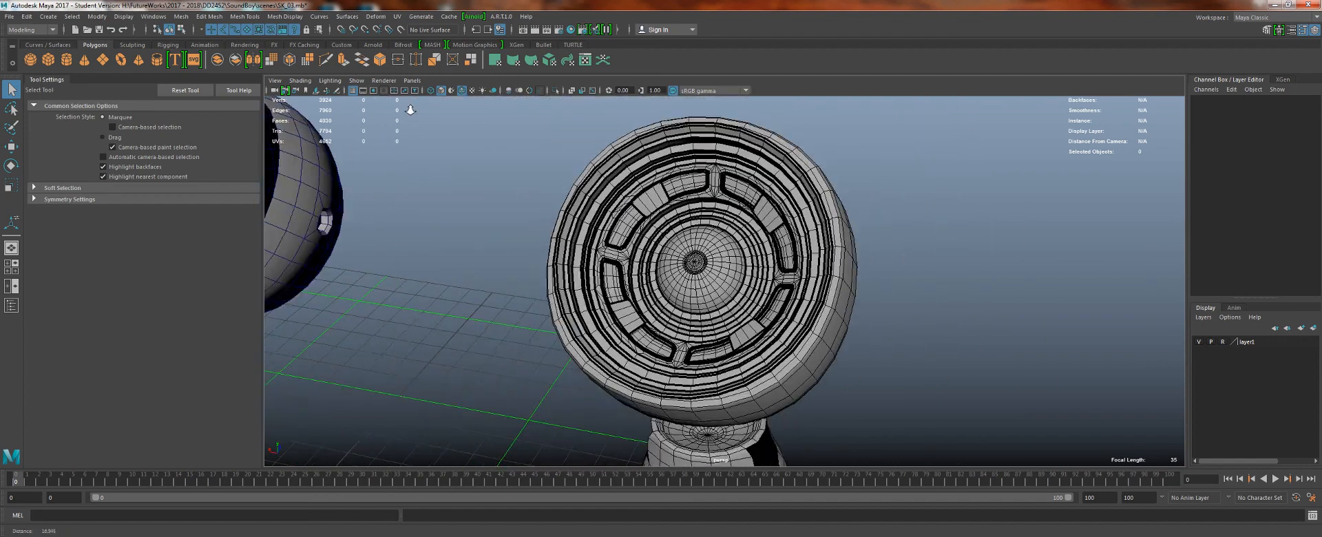
pyautogui.keyDown('alt'); pyautogui.moveTo(524, 186); pyautogui.dragTo(771, 173, button='middle'); pyautogui.keyUp('alt')
pyautogui.keyDown('alt'); pyautogui.moveTo(772, 172); pyautogui.dragTo(661, 228, button='right'); pyautogui.keyUp('alt')
pyautogui.keyDown('alt'); pyautogui.moveTo(620, 296); pyautogui.dragTo(716, 265); pyautogui.keyUp('alt')
pyautogui.keyDown('alt'); pyautogui.moveTo(716, 265); pyautogui.dragTo(763, 210, button='right'); pyautogui.keyUp('alt')
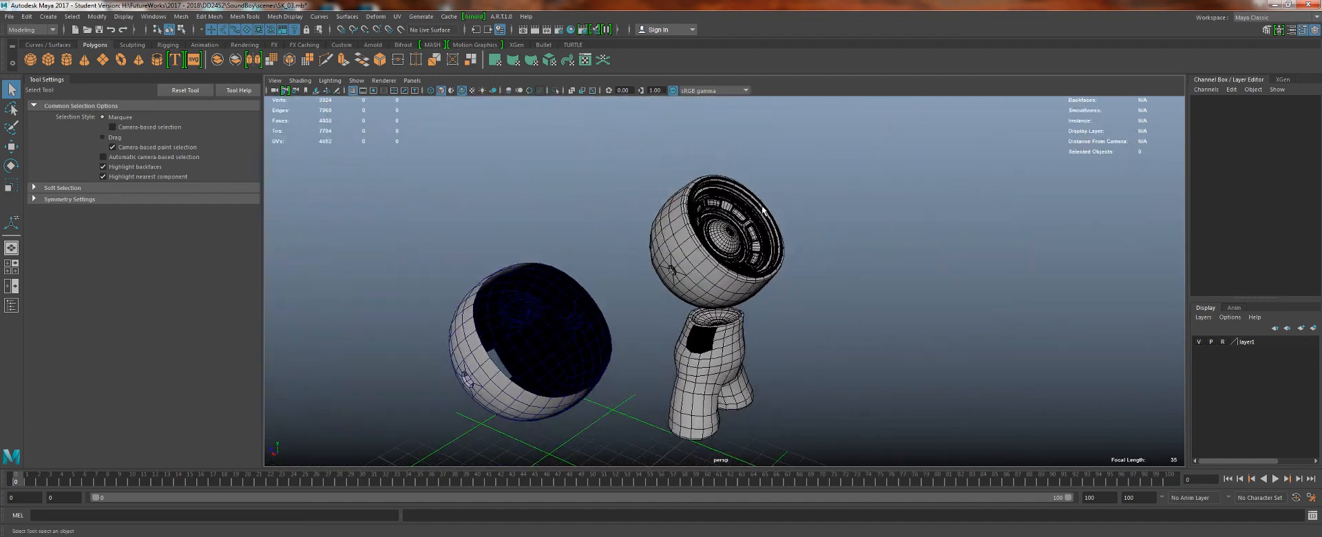
pyautogui.click(563, 262)
pyautogui.keyDown('alt'); pyautogui.moveTo(563, 262); pyautogui.dragTo(673, 234, button='right'); pyautogui.keyUp('alt')
pyautogui.press('w')
pyautogui.keyDown('alt'); pyautogui.moveTo(673, 233); pyautogui.dragTo(642, 168); pyautogui.keyUp('alt')
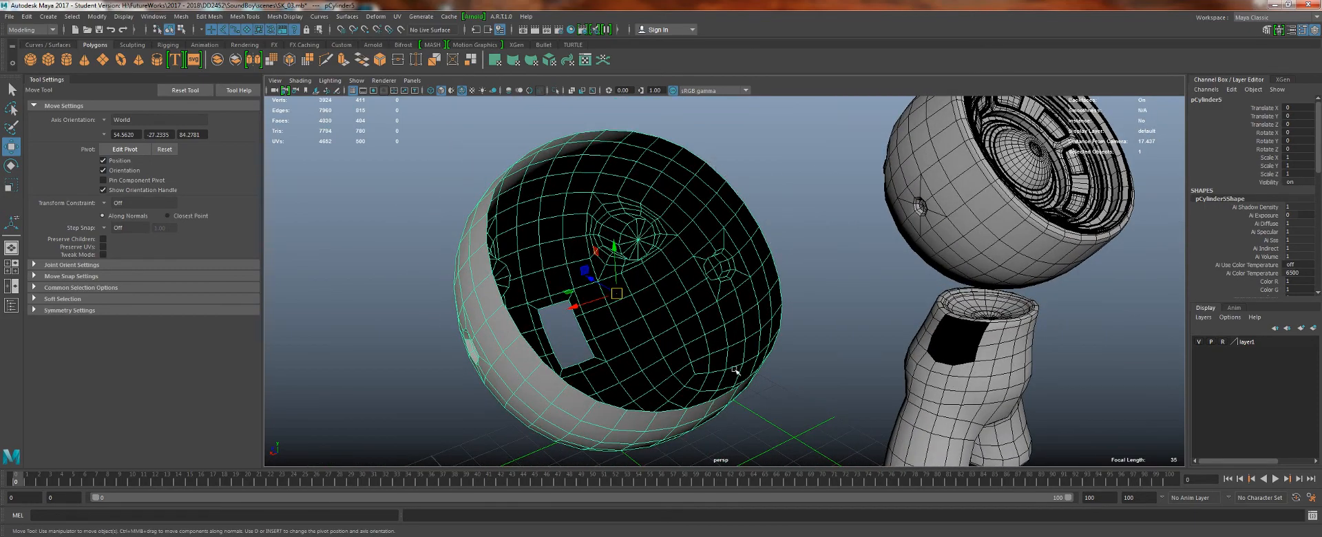
# - Select the border edge loop around the open back of the new head
pyautogui.keyDown('alt'); pyautogui.moveTo(485, 271); pyautogui.dragTo(592, 200); pyautogui.keyUp('alt')
pyautogui.press('q')
pyautogui.moveTo(611, 183); pyautogui.dragTo(624, 117, button='right')
pyautogui.click(624, 115)
pyautogui.keyDown('alt'); pyautogui.moveTo(698, 206); pyautogui.dragTo(510, 186, button='right'); pyautogui.keyUp('alt')
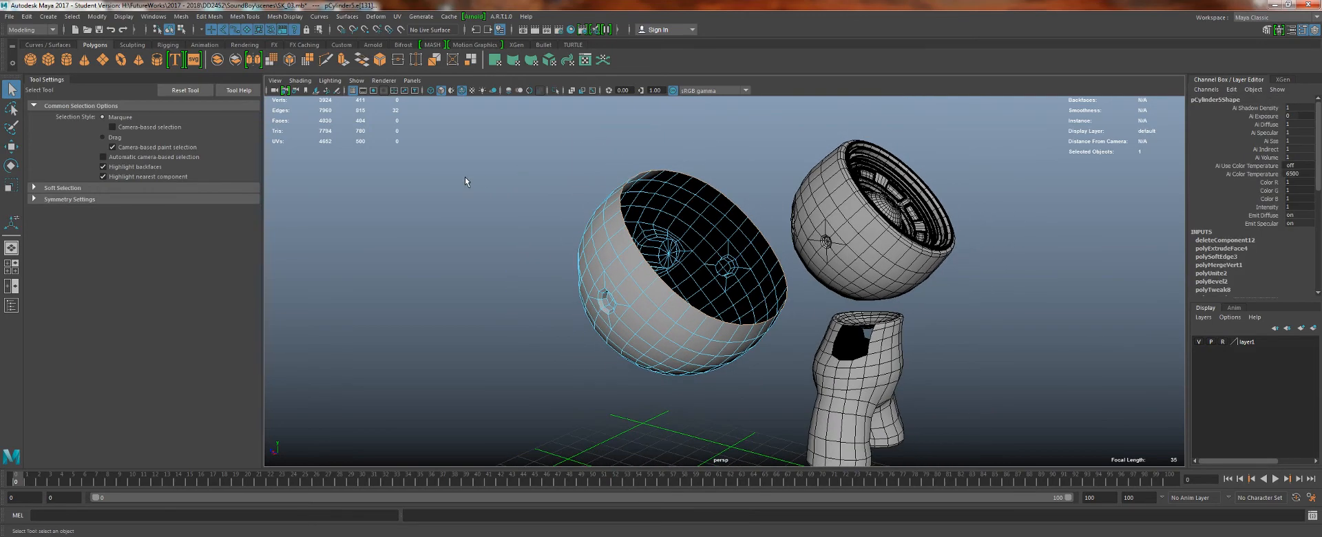
pyautogui.moveTo(656, 173)
pyautogui.keyDown('alt'); pyautogui.mouseDown()
pyautogui.moveTo(596, 224)
pyautogui.moveTo(644, 181)
pyautogui.mouseUp(); pyautogui.keyUp('alt')
pyautogui.keyDown('alt'); pyautogui.moveTo(644, 180); pyautogui.dragTo(724, 206, button='right'); pyautogui.keyUp('alt')
pyautogui.press('w')
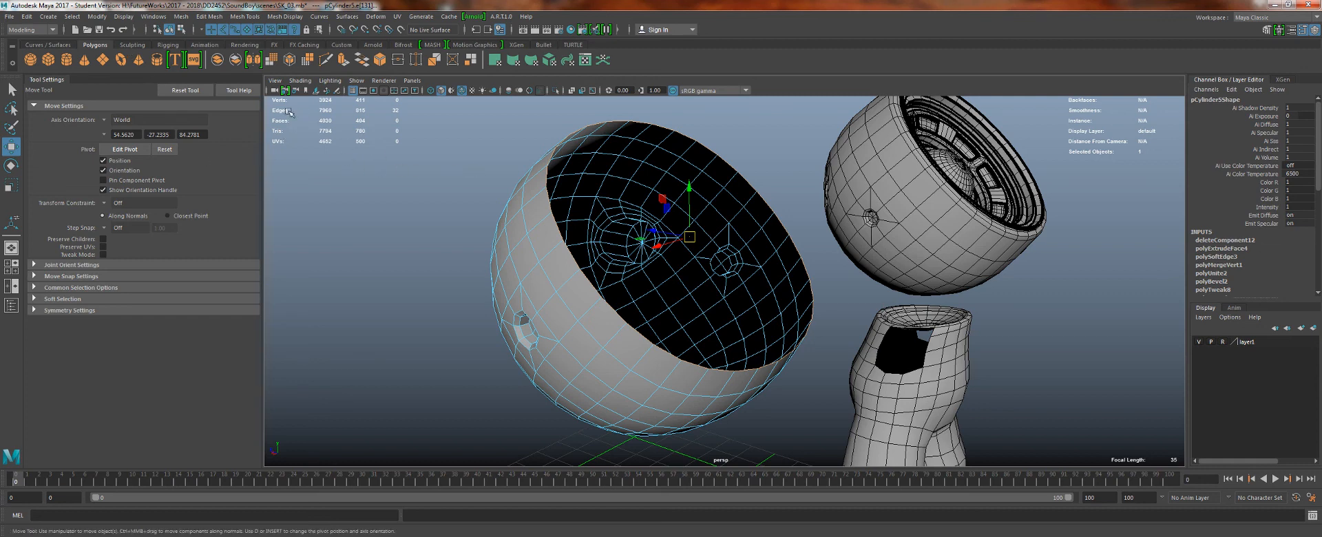
# - Locate the Poly Count heads-up display option and check the edge count of the new head's open border loop
pyautogui.click(122, 16)
pyautogui.moveTo(155, 55)
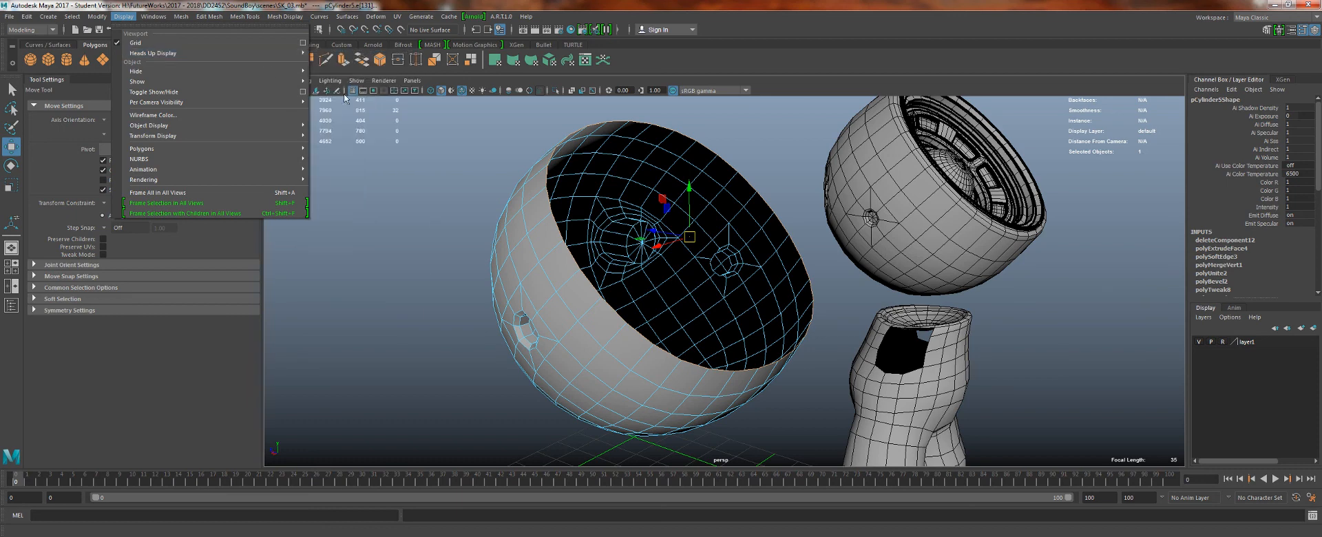
pyautogui.moveTo(277, 55)
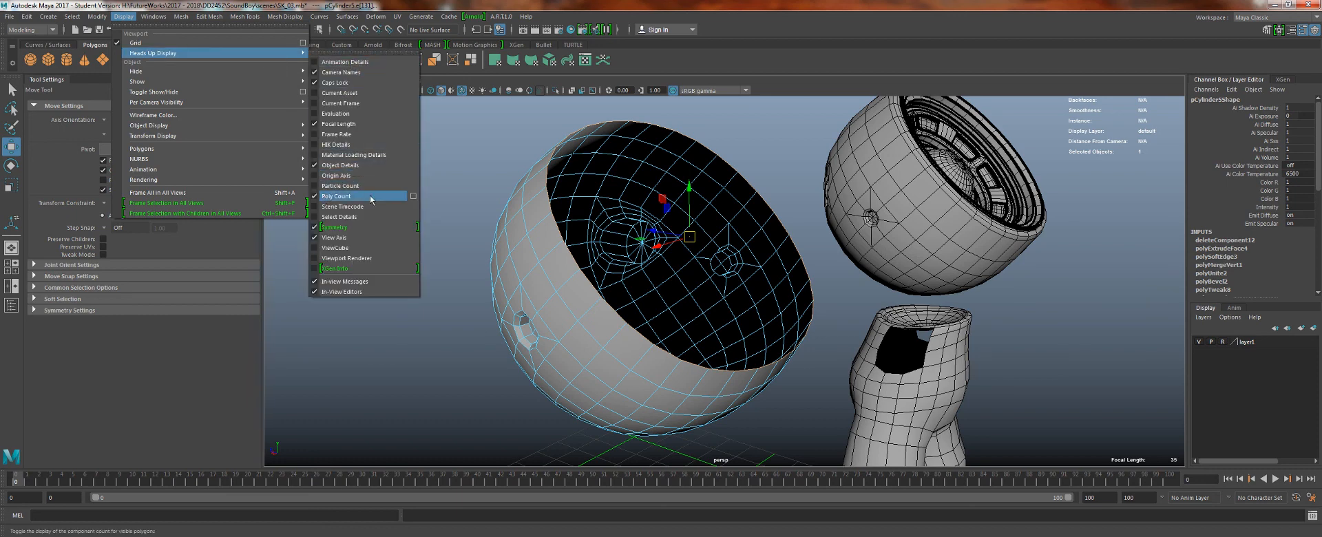
pyautogui.click(358, 199)
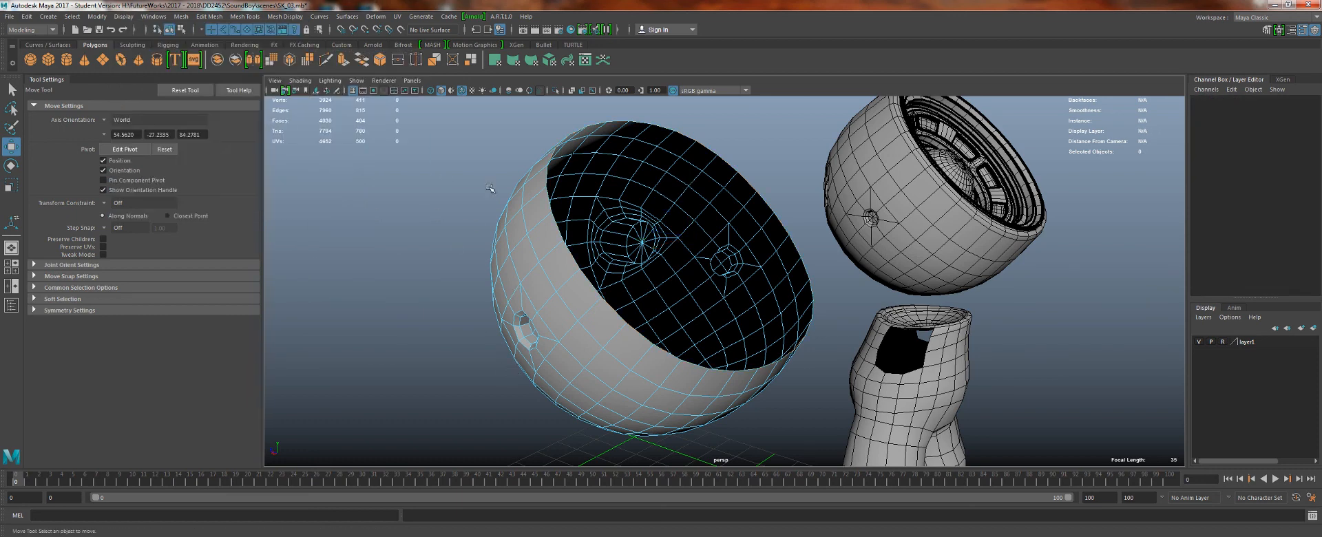
pyautogui.keyDown('alt'); pyautogui.moveTo(492, 189); pyautogui.dragTo(511, 173); pyautogui.keyUp('alt')
pyautogui.click(581, 123)
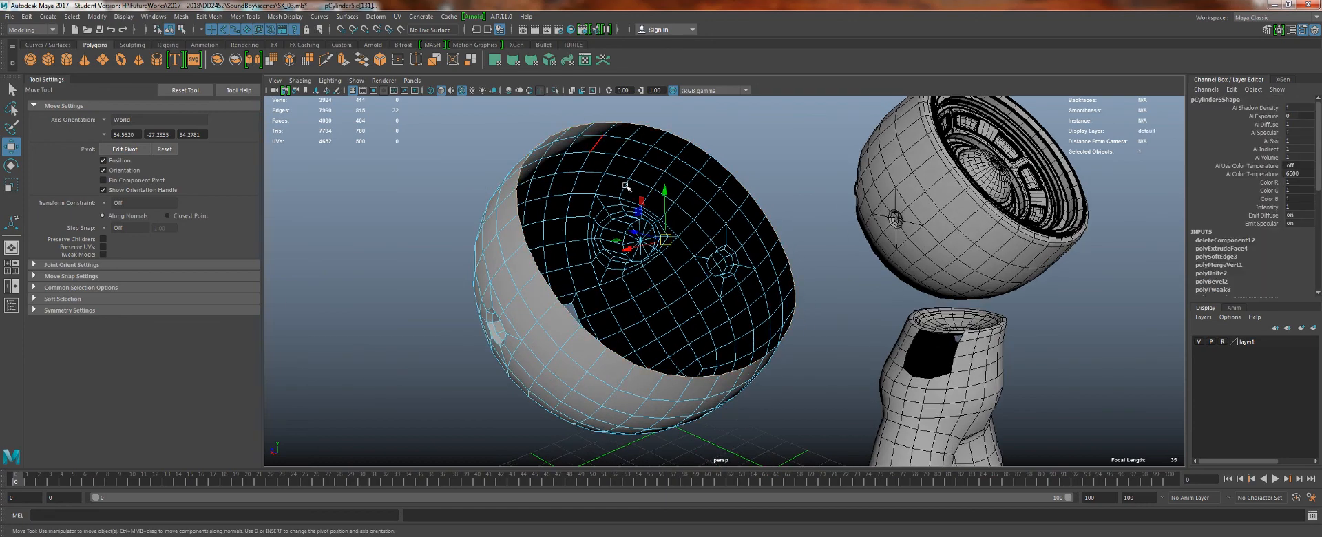
# - Create a polygon cylinder on the grid near the body, about 1.94 in radius and 2.74 in height
pyautogui.keyDown('alt'); pyautogui.moveTo(627, 186); pyautogui.dragTo(417, 125); pyautogui.keyUp('alt')
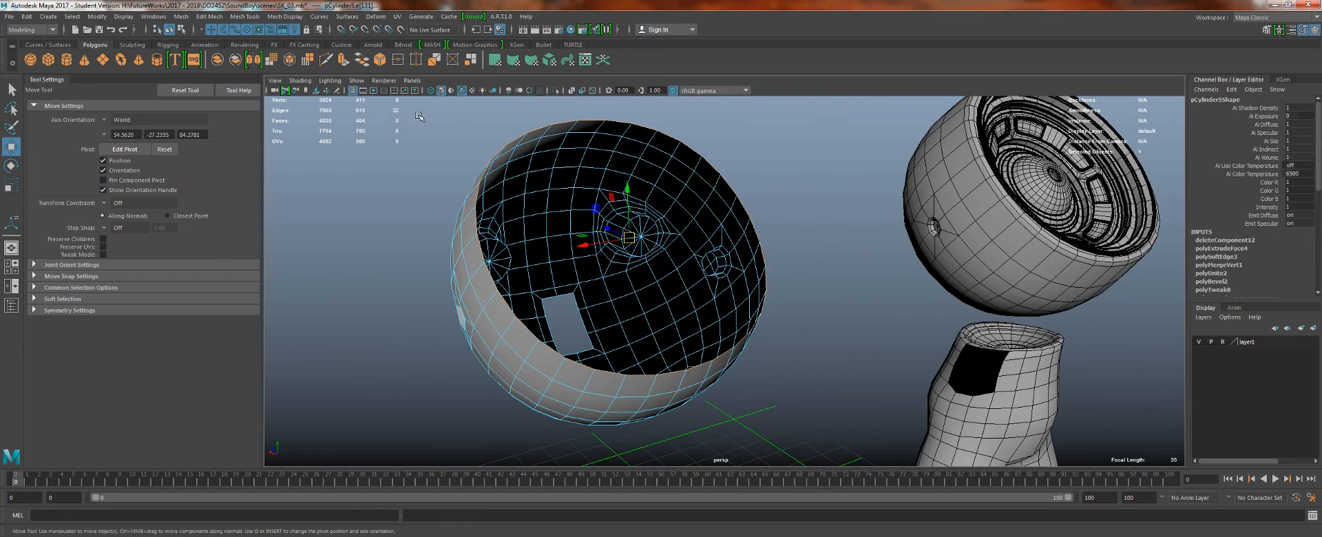
pyautogui.keyDown('alt'); pyautogui.moveTo(488, 194); pyautogui.dragTo(419, 110, button='right'); pyautogui.keyUp('alt')
pyautogui.keyDown('alt'); pyautogui.moveTo(419, 110); pyautogui.dragTo(416, 156); pyautogui.keyUp('alt')
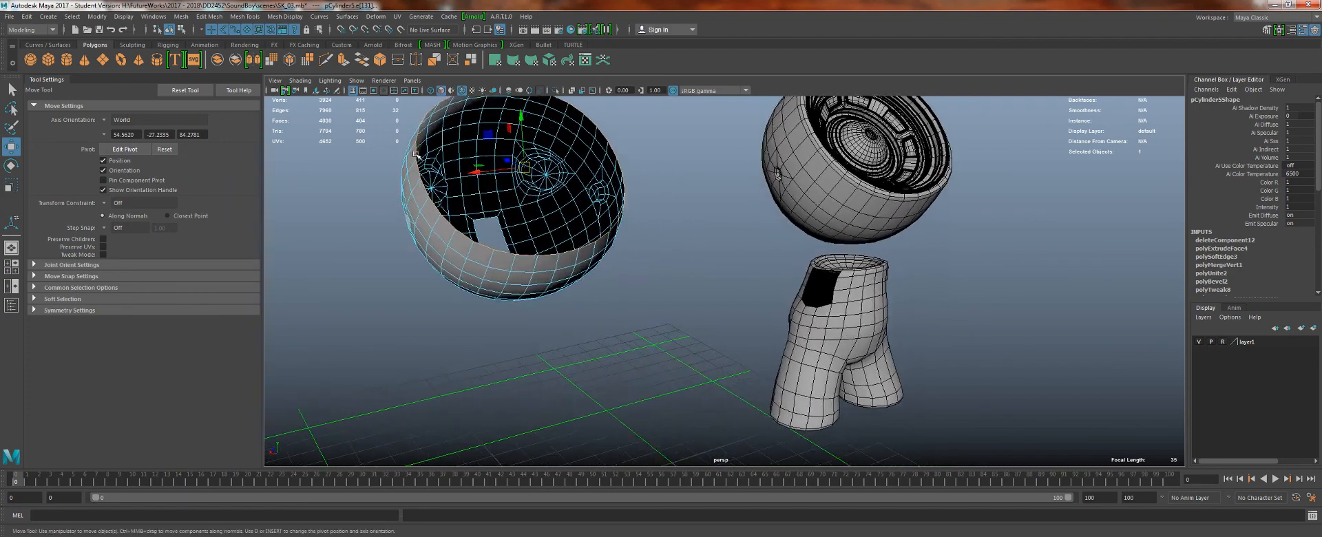
pyautogui.click(64, 64)
pyautogui.keyDown('alt'); pyautogui.moveTo(738, 359); pyautogui.dragTo(617, 221, button='middle'); pyautogui.keyUp('alt')
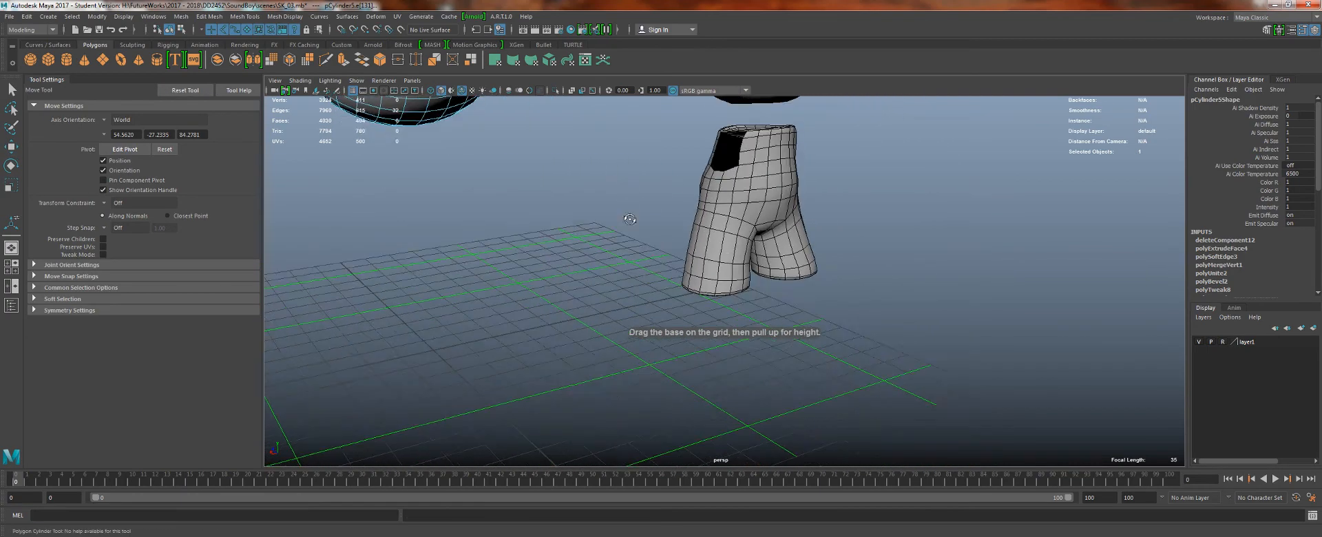
pyautogui.keyDown('alt'); pyautogui.moveTo(617, 221); pyautogui.dragTo(655, 270); pyautogui.keyUp('alt')
pyautogui.click(682, 379)
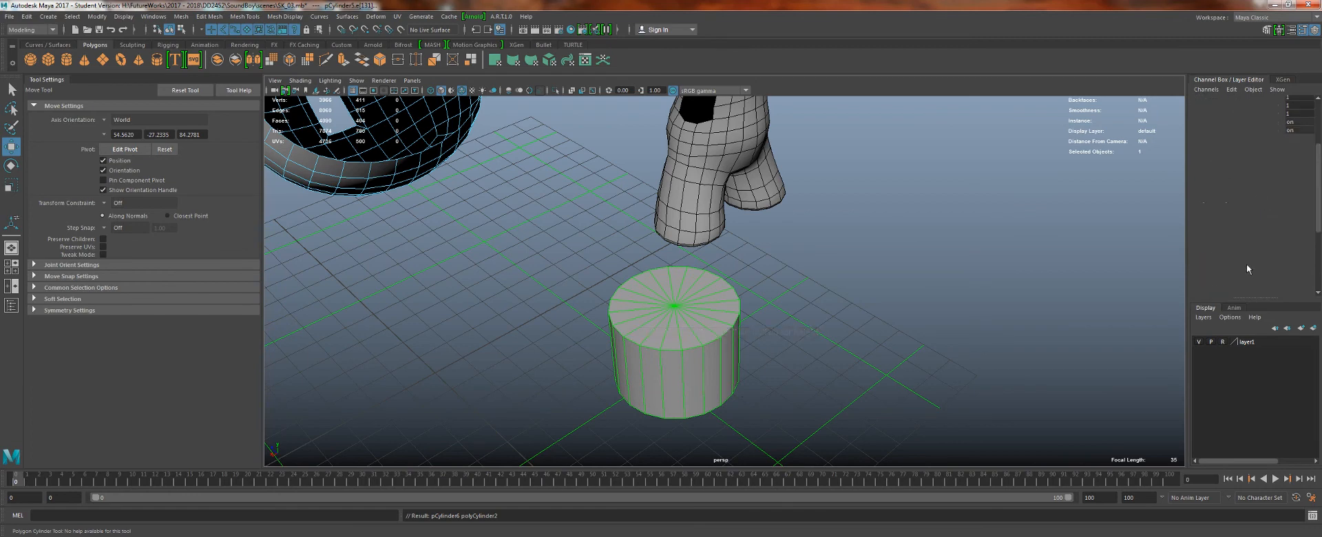
pyautogui.click(691, 321)
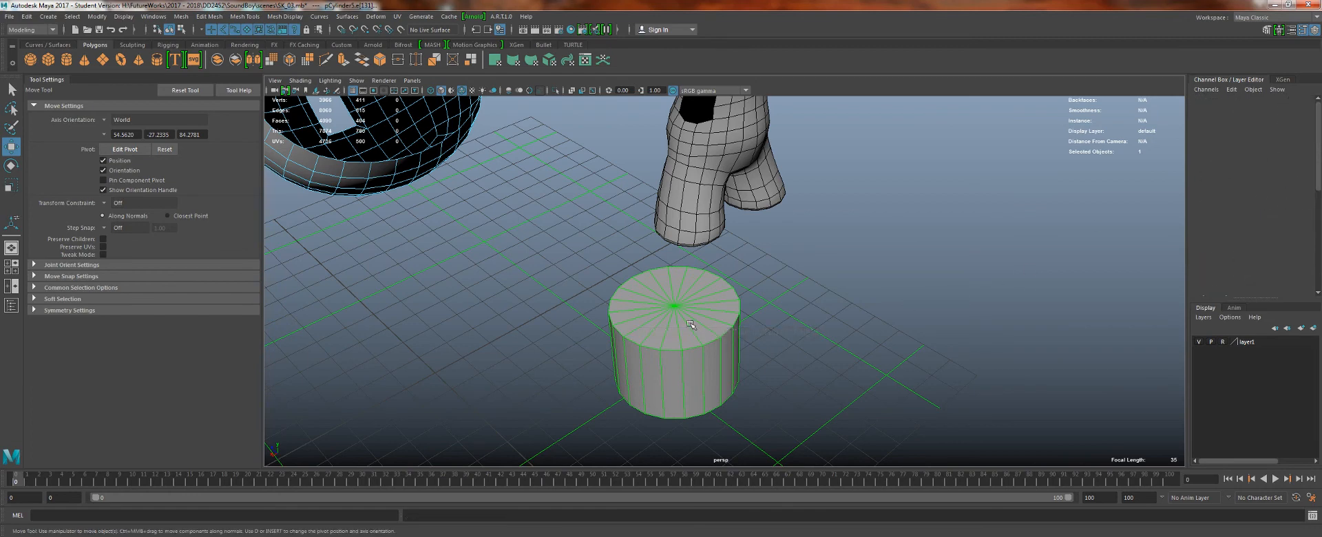
pyautogui.keyDown('alt'); pyautogui.moveTo(819, 311); pyautogui.dragTo(809, 314); pyautogui.keyUp('alt')
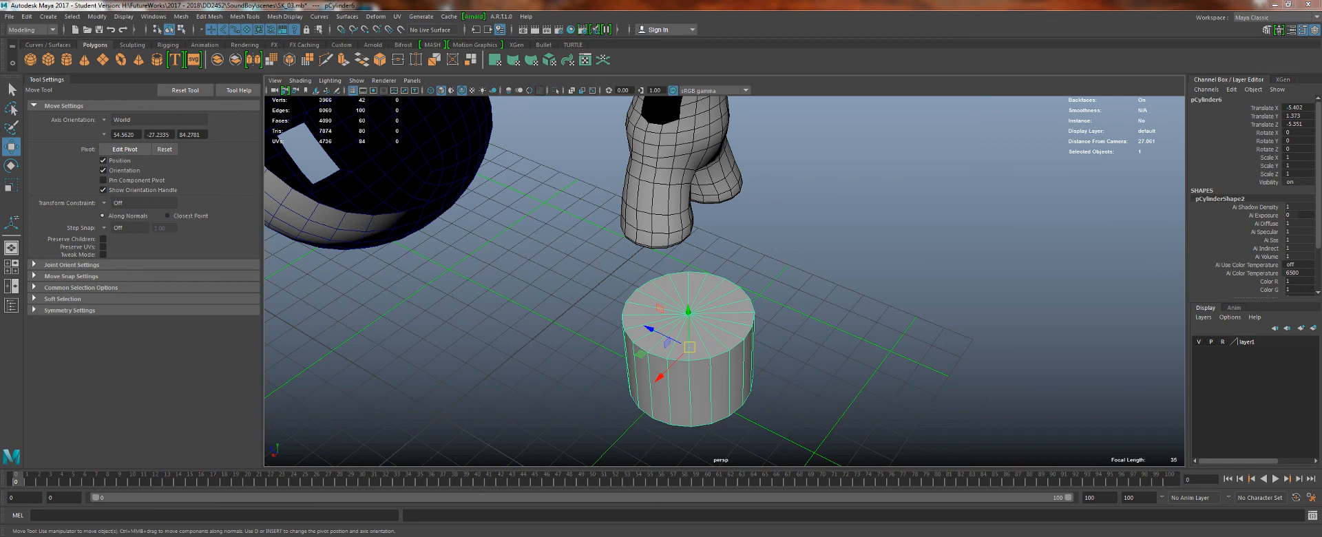
# - Set the cylinder's Subdivisions Axis to 32 while viewing it from the top
pyautogui.scroll(-5, 1240, 241)
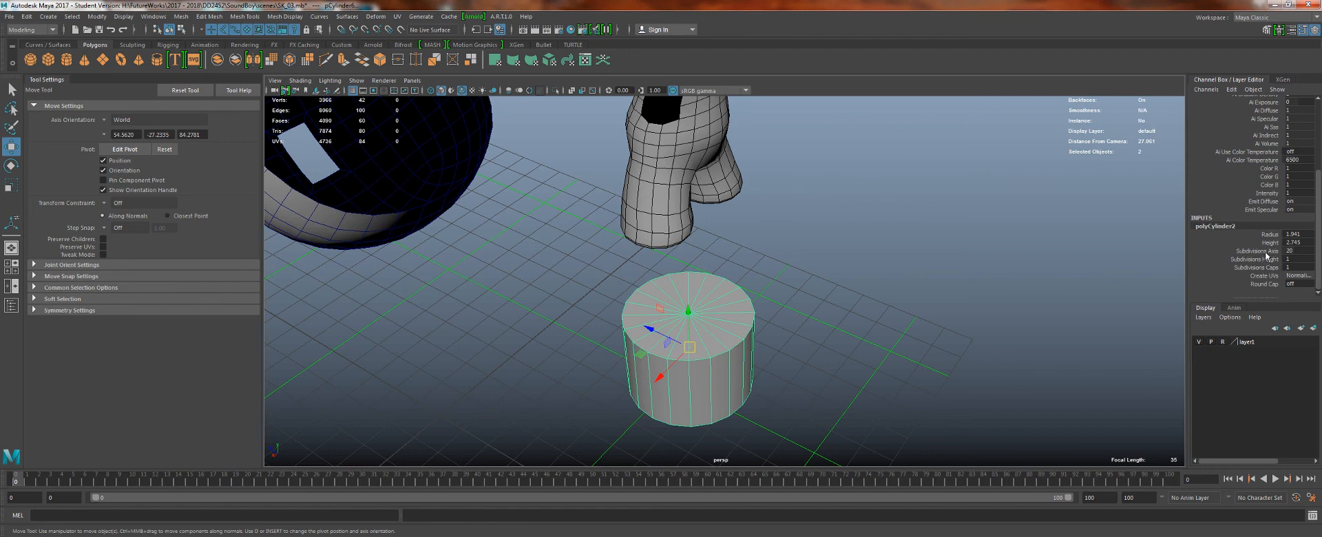
pyautogui.click(1266, 252)
pyautogui.press('space')
pyautogui.moveTo(966, 281); pyautogui.dragTo(943, 285)
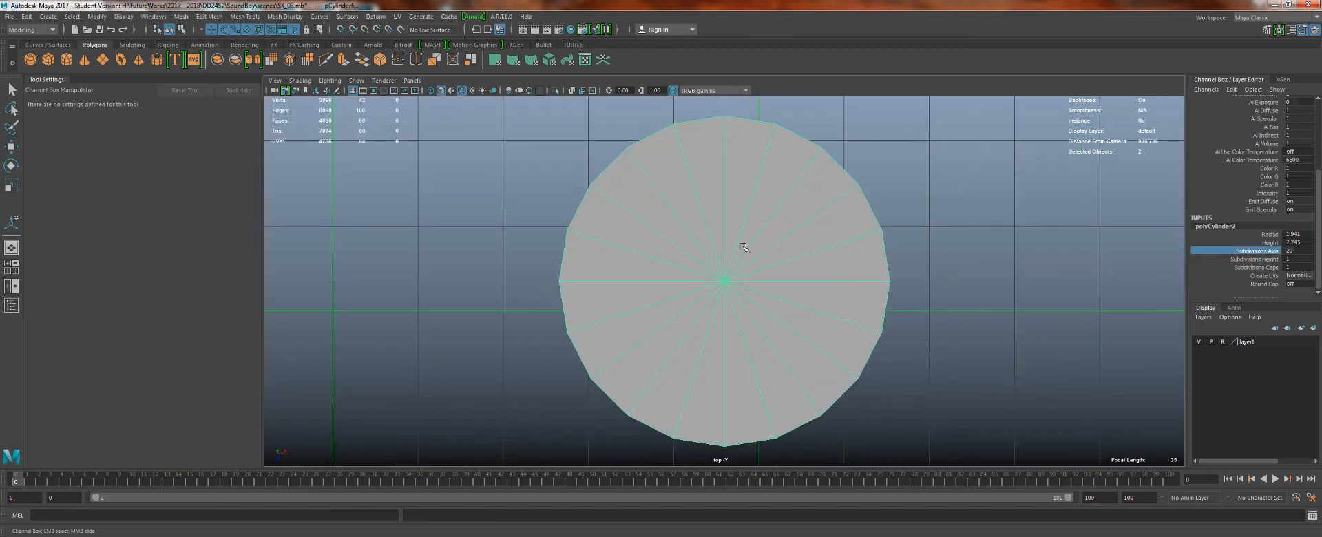
pyautogui.scroll(-5, 744, 247)
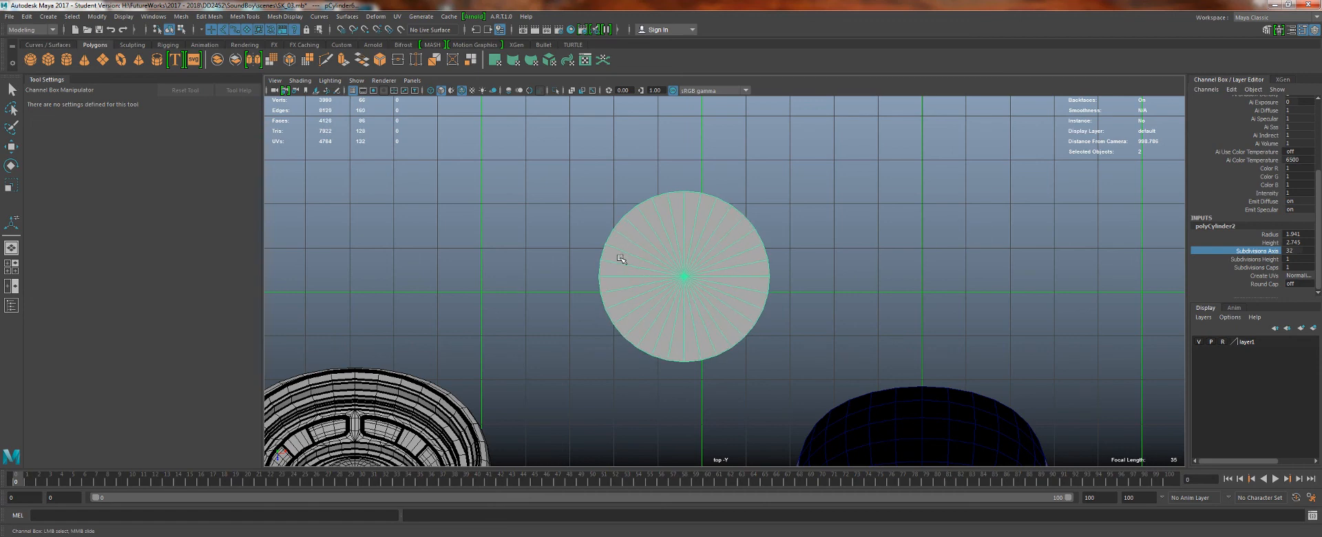
pyautogui.scroll(3, 724, 379)
# - Select opposite cap edges on the cylinder to check that they form a straight centre line, and return to object mode
pyautogui.press('w')
pyautogui.moveTo(657, 170); pyautogui.dragTo(656, 144, button='right')
pyautogui.click(592, 275)
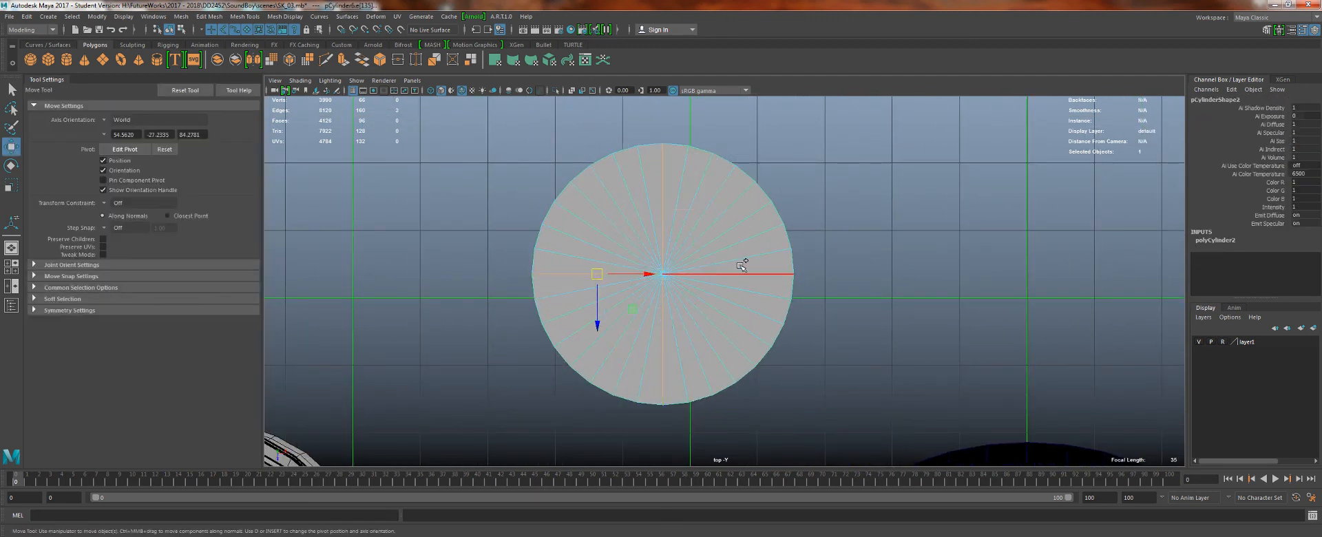
pyautogui.keyDown('shift'); pyautogui.click(741, 270); pyautogui.keyUp('shift')
pyautogui.moveTo(666, 274); pyautogui.dragTo(730, 262, button='right')
pyautogui.scroll(-3, 1233, 271)
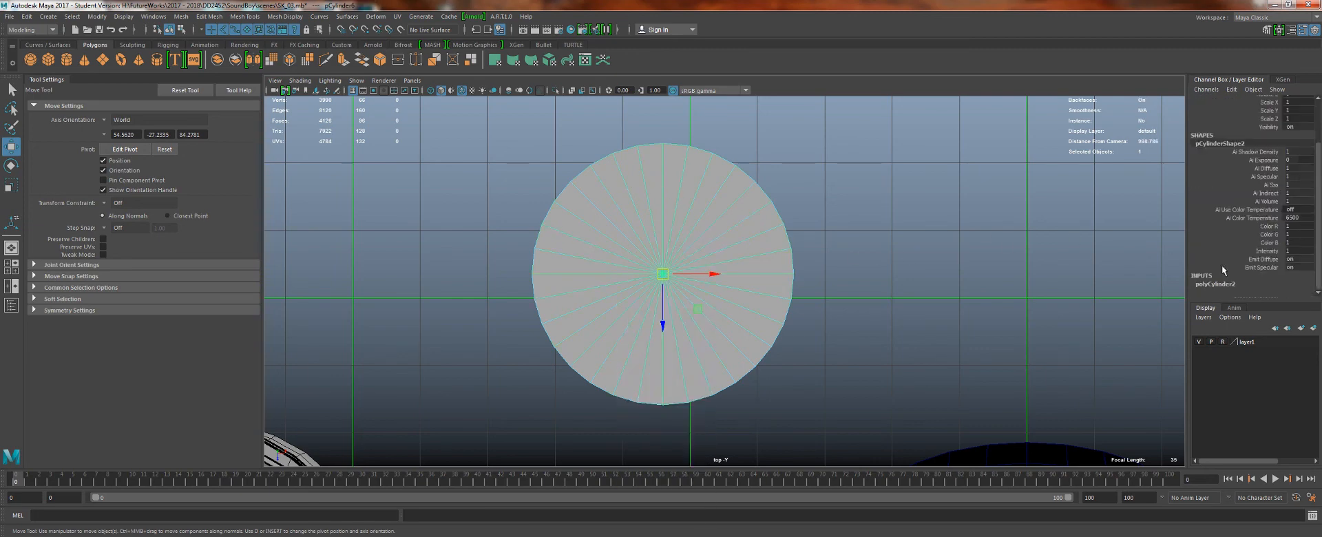
# - Try Subdivisions Axis values of 35 and 14 on the cylinder
pyautogui.click(1213, 285)
pyautogui.click(1263, 294)
pyautogui.scroll(-2, 1242, 290)
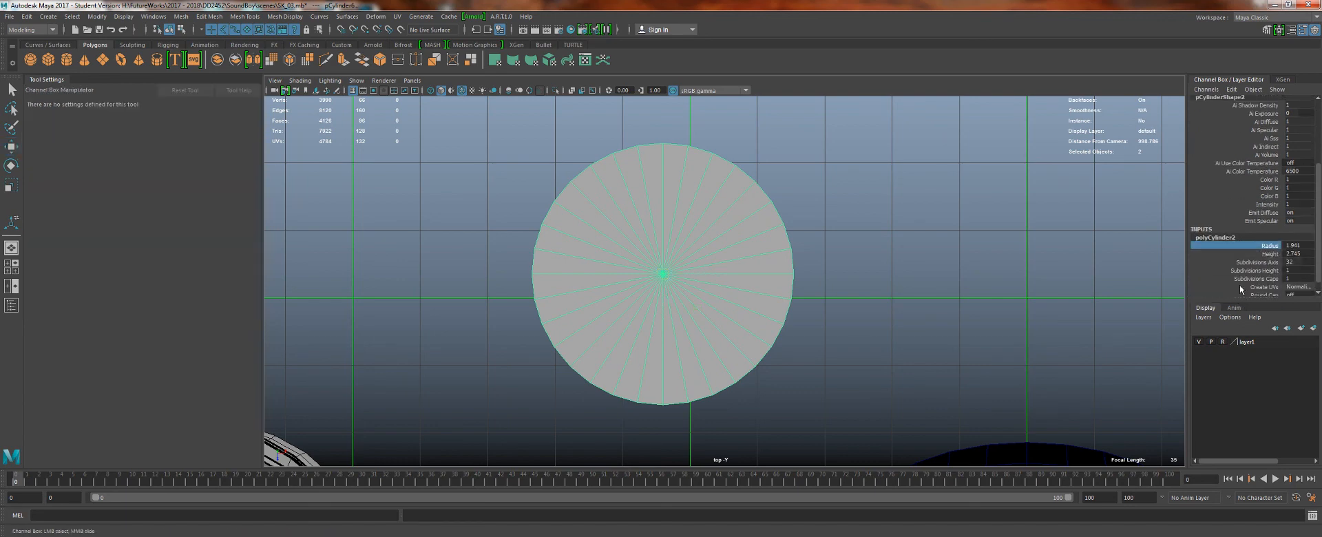
pyautogui.click(1257, 264)
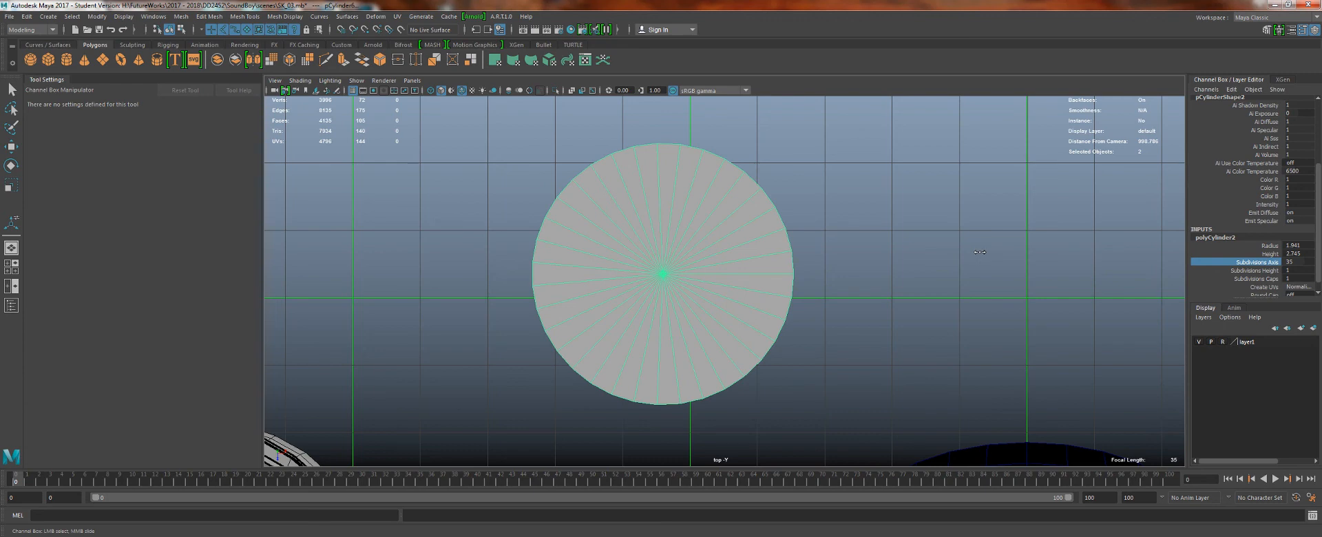
pyautogui.moveTo(985, 253); pyautogui.dragTo(871, 247, button='middle')
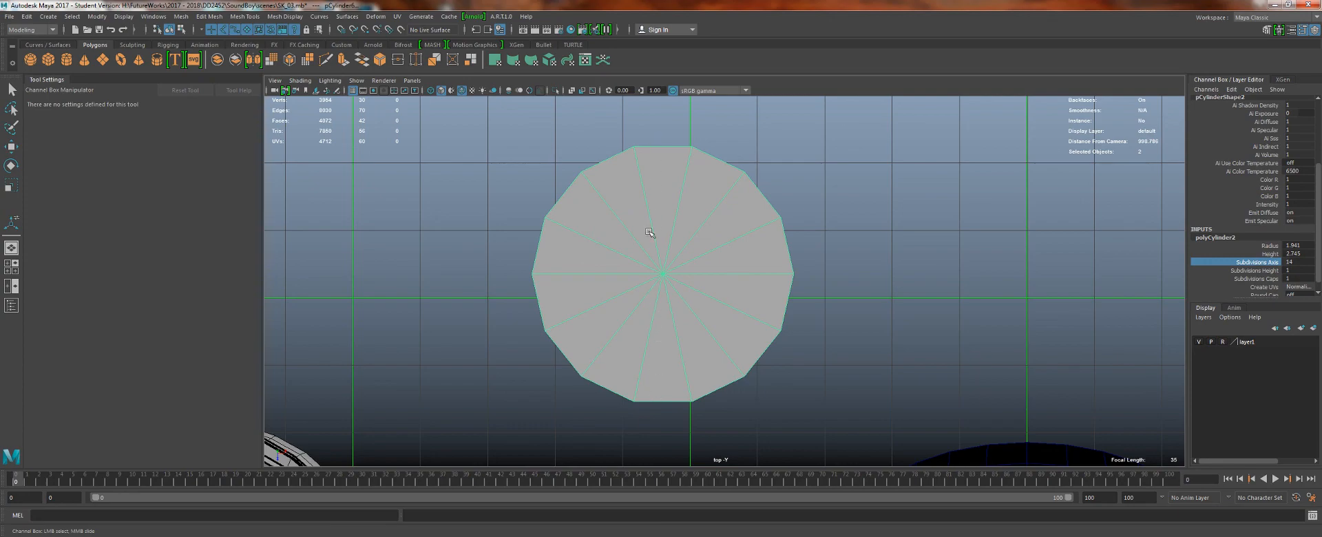
pyautogui.scroll(-5, 717, 289)
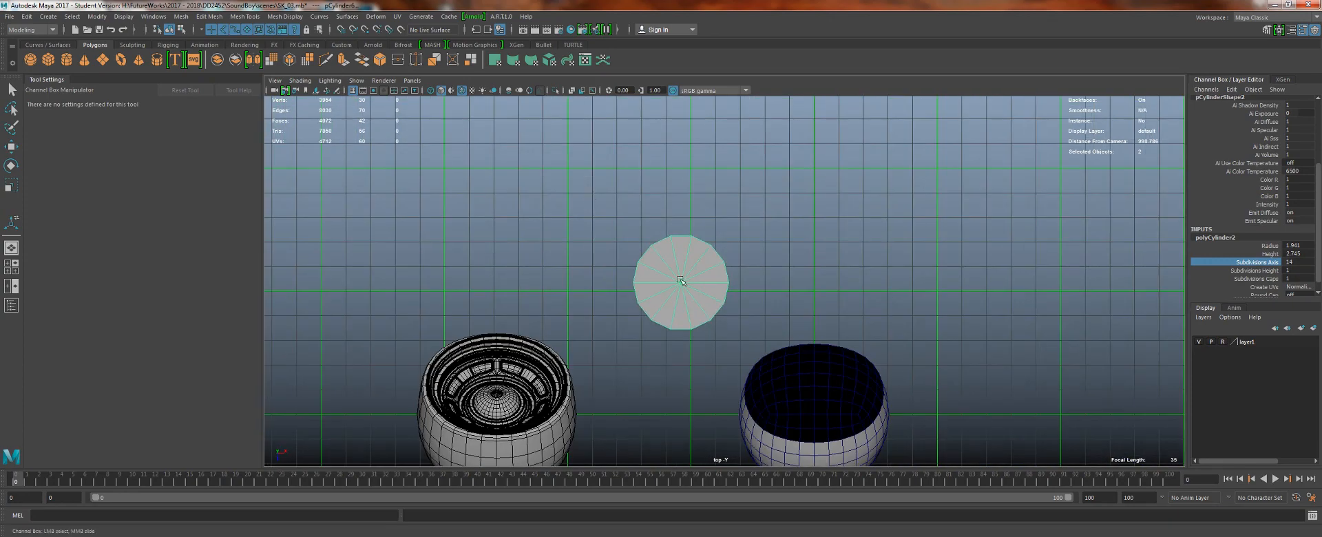
pyautogui.scroll(1, 680, 281)
pyautogui.keyDown('alt'); pyautogui.moveTo(859, 416); pyautogui.dragTo(733, 371, button='middle'); pyautogui.keyUp('alt')
pyautogui.scroll(2, 620, 303)
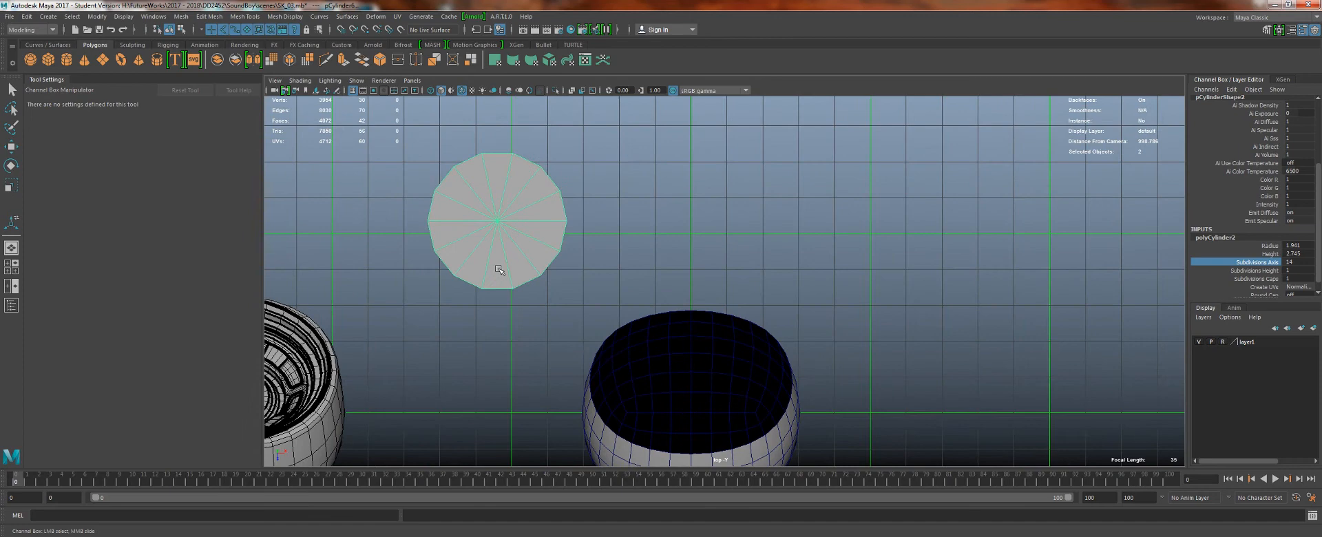
# - Check the centre line of the 14-sided cylinder by selecting opposite cap edges, and return to object mode
pyautogui.moveTo(448, 222); pyautogui.dragTo(449, 194, button='right')
pyautogui.doubleClick(459, 220)
pyautogui.keyDown('shift'); pyautogui.click(545, 220); pyautogui.keyUp('shift')
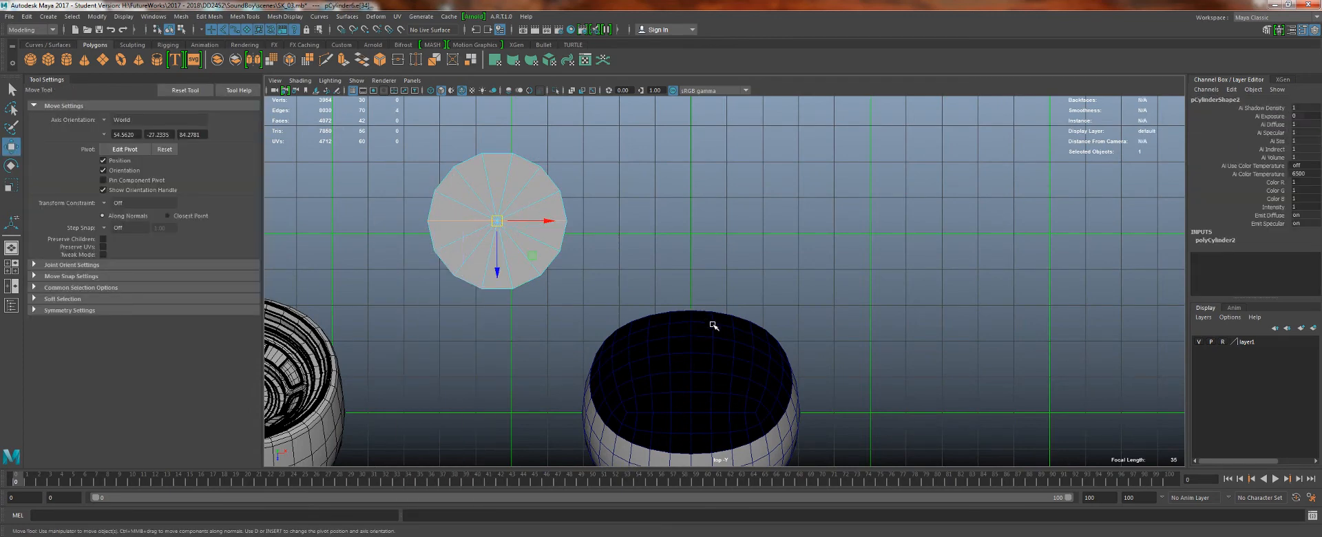
pyautogui.press('q')
pyautogui.moveTo(520, 224); pyautogui.dragTo(572, 205, button='right')
# - Restore the cylinder's Subdivisions Axis to 32
pyautogui.scroll(-2, 1255, 258)
pyautogui.click(1216, 284)
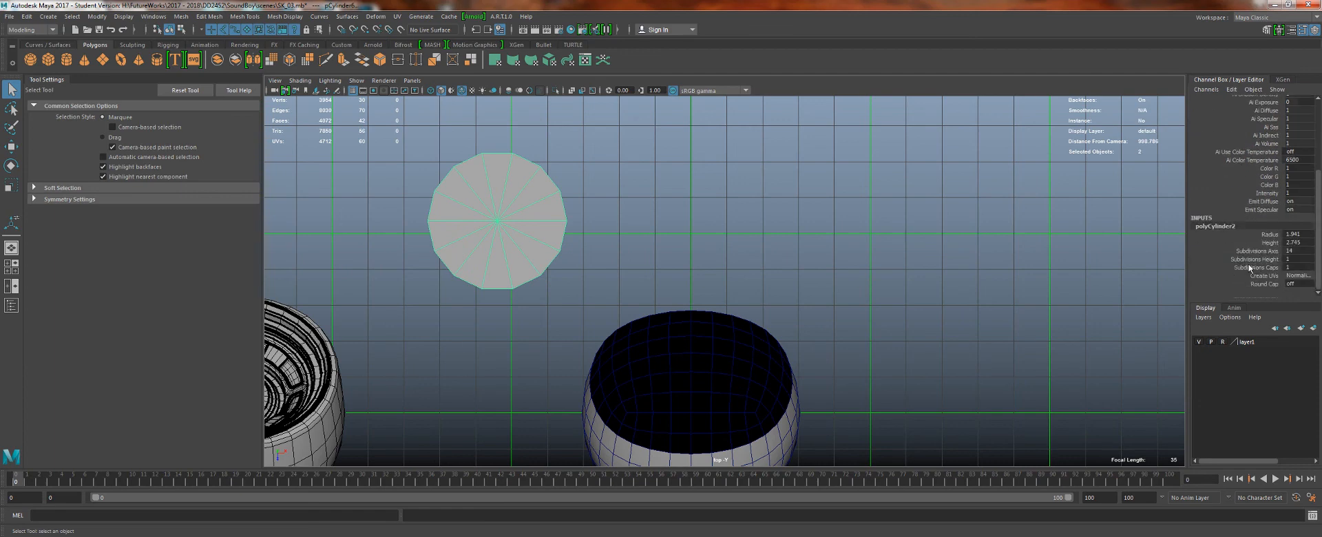
pyautogui.click(1252, 251)
pyautogui.moveTo(867, 222); pyautogui.dragTo(936, 207, button='middle')
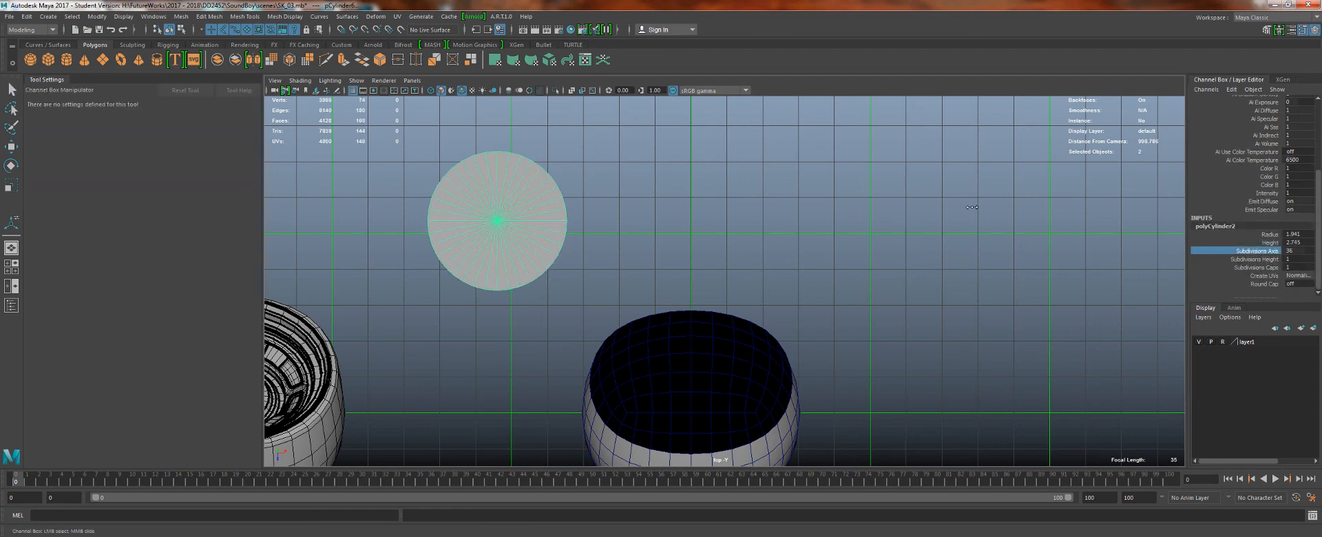
pyautogui.press('w')
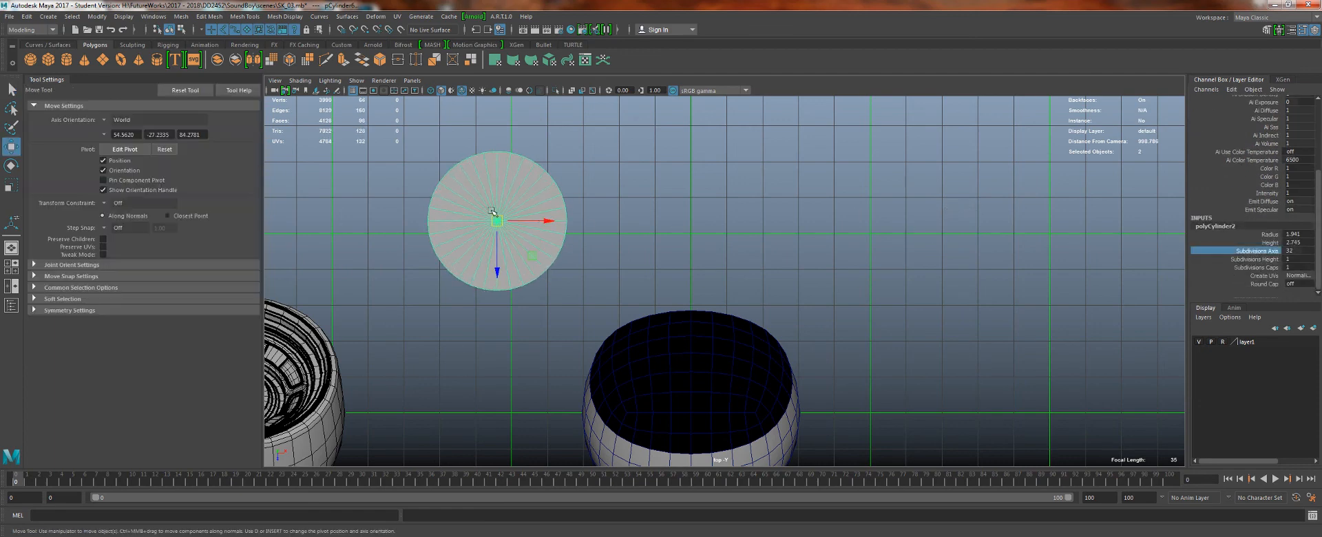
# - Return to the perspective view and examine the cylinder in relation to the new head, the finished head and the body
pyautogui.moveTo(496, 218); pyautogui.dragTo(681, 182)
pyautogui.press('space')
pyautogui.press('f')
pyautogui.keyDown('alt'); pyautogui.moveTo(744, 290); pyautogui.dragTo(566, 110, button='right'); pyautogui.keyUp('alt')
pyautogui.keyDown('alt'); pyautogui.moveTo(649, 212); pyautogui.dragTo(611, 259, button='middle'); pyautogui.keyUp('alt')
pyautogui.keyDown('alt'); pyautogui.moveTo(611, 260); pyautogui.dragTo(674, 310, button='right'); pyautogui.keyUp('alt')
pyautogui.keyDown('alt'); pyautogui.moveTo(596, 200); pyautogui.dragTo(656, 281, button='middle'); pyautogui.keyUp('alt')
pyautogui.keyDown('alt'); pyautogui.moveTo(655, 280); pyautogui.dragTo(675, 138); pyautogui.keyUp('alt')
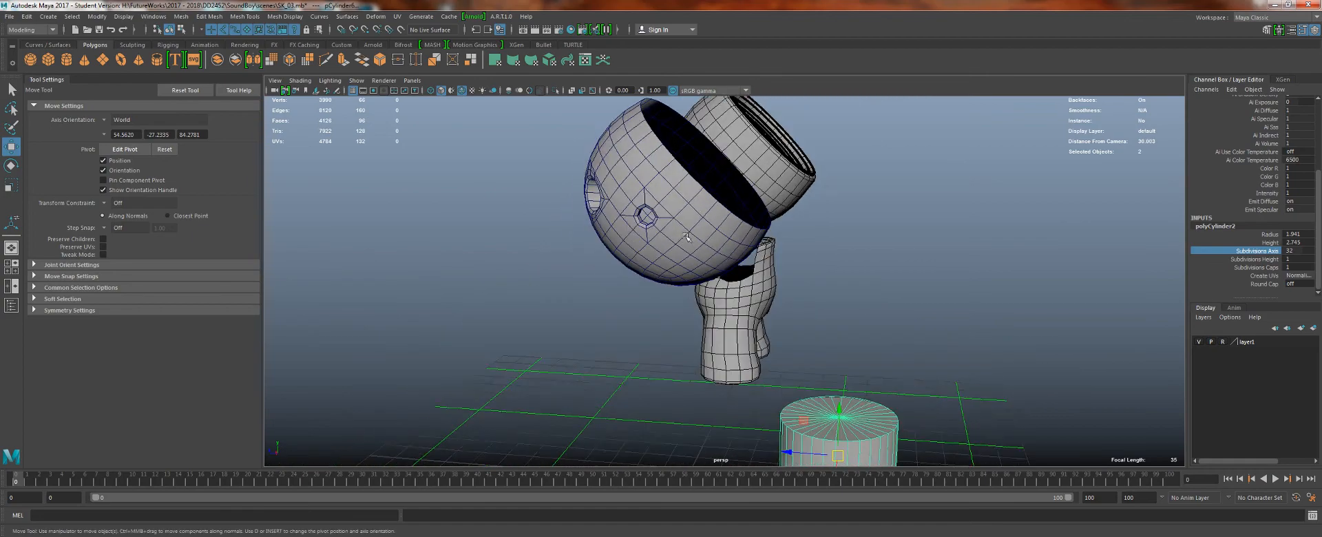
pyautogui.keyDown('alt'); pyautogui.moveTo(675, 131); pyautogui.dragTo(658, 205, button='middle'); pyautogui.keyUp('alt')
pyautogui.keyDown('alt'); pyautogui.moveTo(710, 272); pyautogui.dragTo(529, 132, button='middle'); pyautogui.keyUp('alt')
pyautogui.keyDown('alt'); pyautogui.moveTo(624, 260); pyautogui.dragTo(597, 248, button='right'); pyautogui.keyUp('alt')
pyautogui.moveTo(596, 248)
pyautogui.keyDown('alt'); pyautogui.mouseDown()
pyautogui.moveTo(635, 270)
pyautogui.moveTo(622, 244)
pyautogui.mouseUp(); pyautogui.keyUp('alt')
pyautogui.keyDown('alt'); pyautogui.moveTo(664, 275); pyautogui.dragTo(785, 355, button='middle'); pyautogui.keyUp('alt')
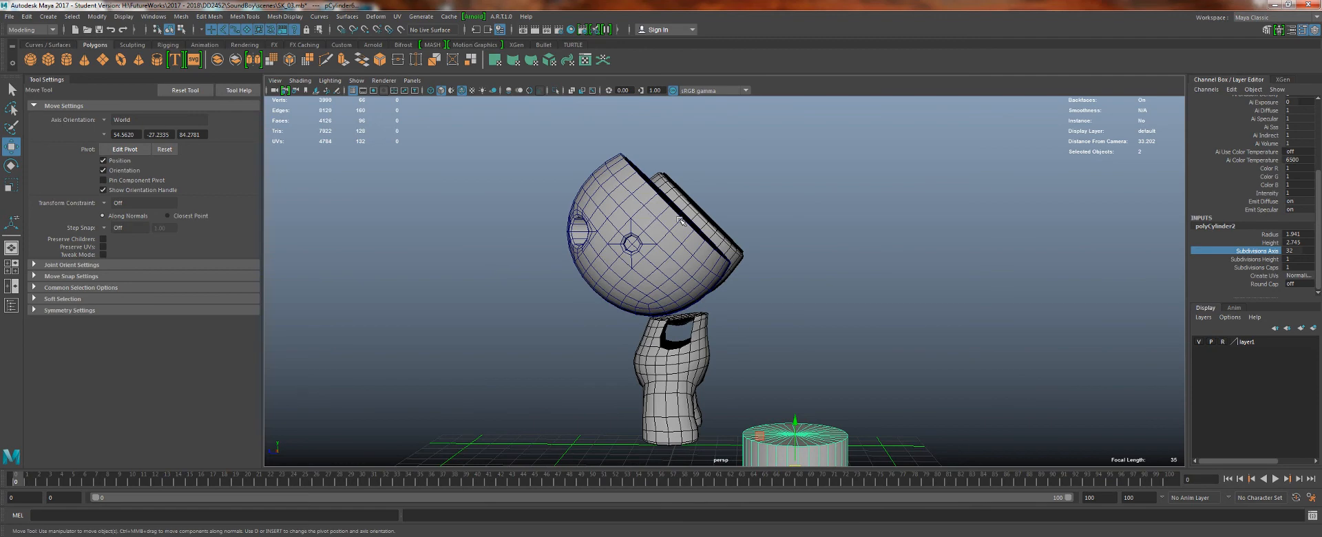
pyautogui.keyDown('alt'); pyautogui.moveTo(769, 253); pyautogui.dragTo(706, 174, button='middle'); pyautogui.keyUp('alt')
pyautogui.keyDown('alt'); pyautogui.moveTo(706, 174); pyautogui.dragTo(726, 387, button='right'); pyautogui.keyUp('alt')
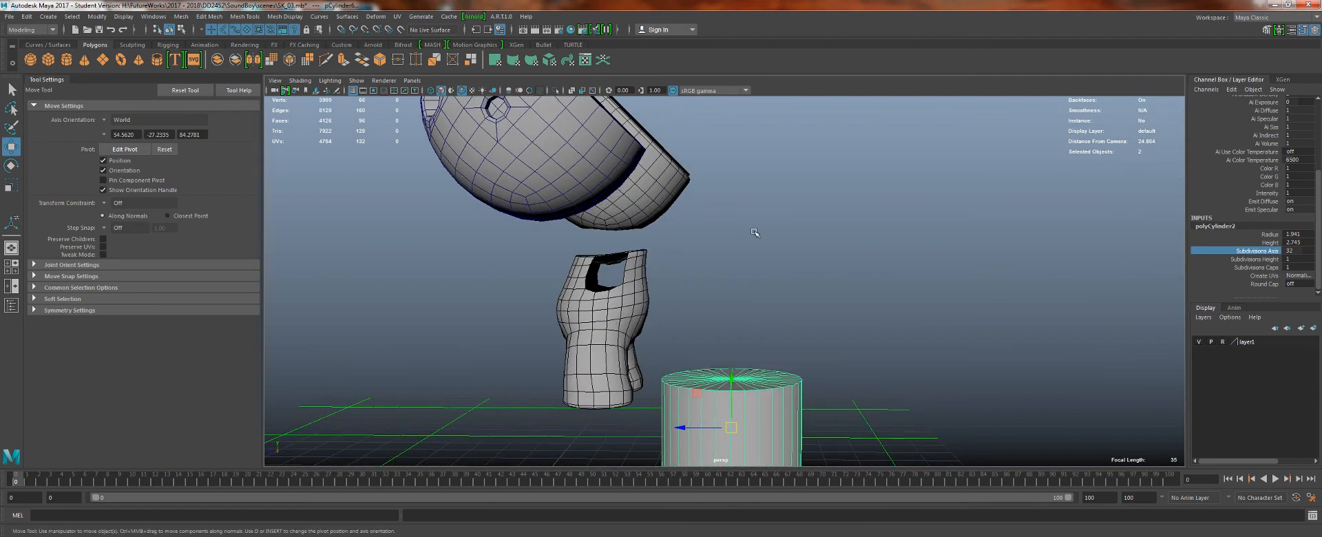
pyautogui.keyDown('alt'); pyautogui.moveTo(786, 402); pyautogui.dragTo(741, 389); pyautogui.keyUp('alt')
pyautogui.keyDown('alt'); pyautogui.moveTo(741, 389); pyautogui.dragTo(709, 242, button='right'); pyautogui.keyUp('alt')
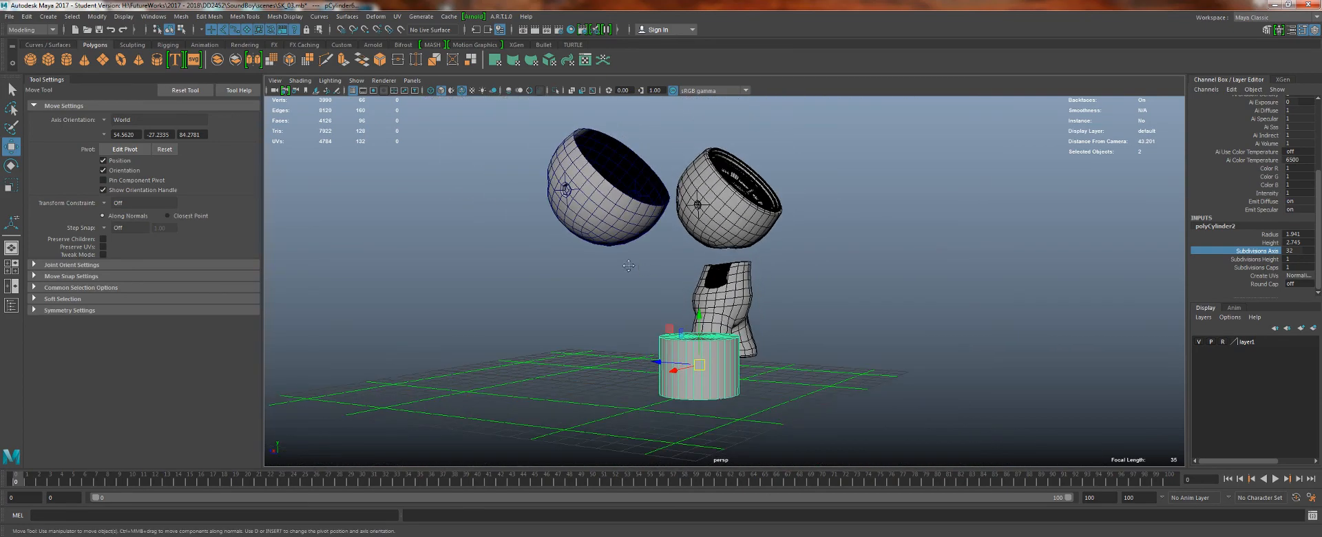
pyautogui.keyDown('alt'); pyautogui.moveTo(710, 241); pyautogui.dragTo(755, 220, button='middle'); pyautogui.keyUp('alt')
pyautogui.keyDown('alt'); pyautogui.moveTo(754, 220); pyautogui.dragTo(674, 219, button='right'); pyautogui.keyUp('alt')
pyautogui.keyDown('alt'); pyautogui.moveTo(674, 219); pyautogui.dragTo(698, 267); pyautogui.keyUp('alt')
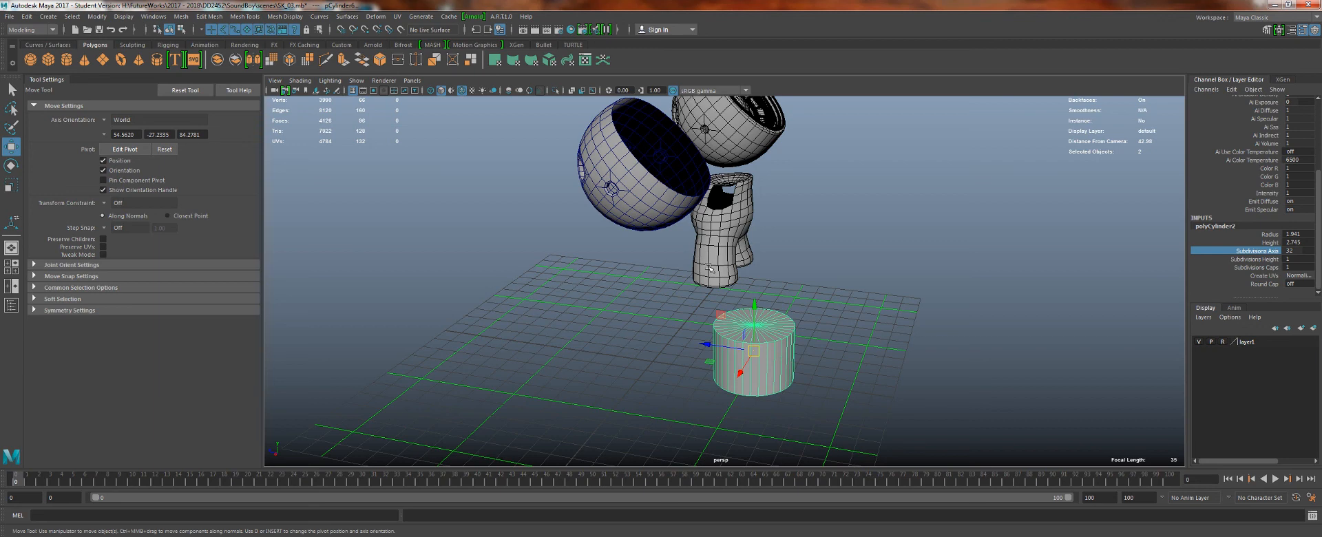
# - Scale the cylinder down along its vertical axis to flatten it into a short disc
pyautogui.keyDown('alt'); pyautogui.moveTo(716, 265); pyautogui.dragTo(747, 310, button='right'); pyautogui.keyUp('alt')
pyautogui.press('r')
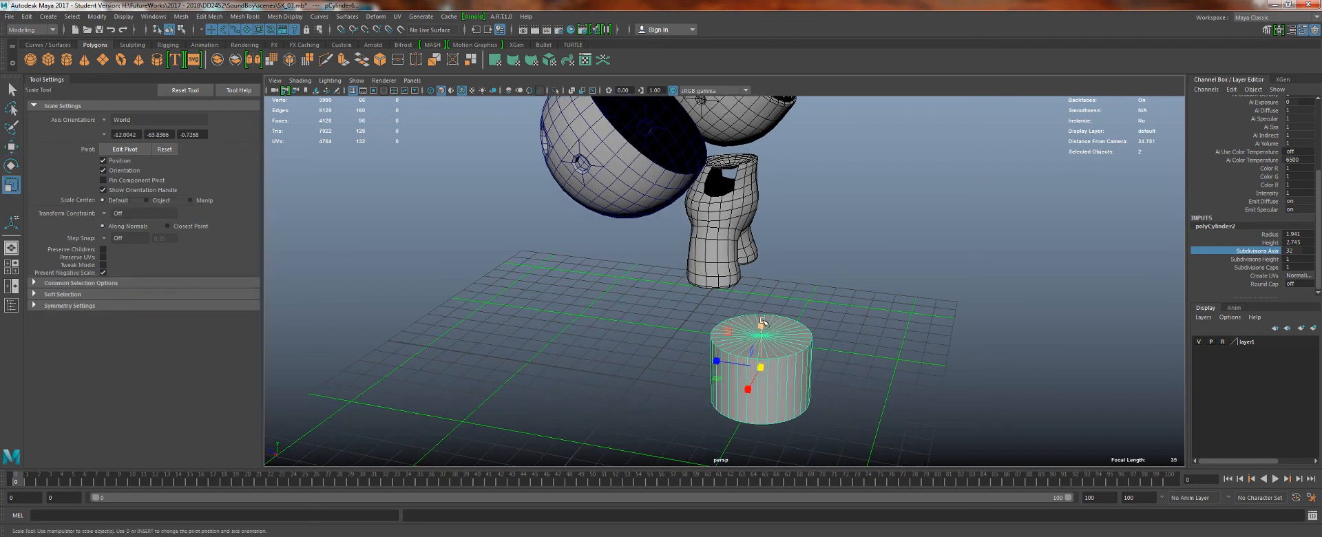
pyautogui.moveTo(764, 335); pyautogui.dragTo(762, 366)
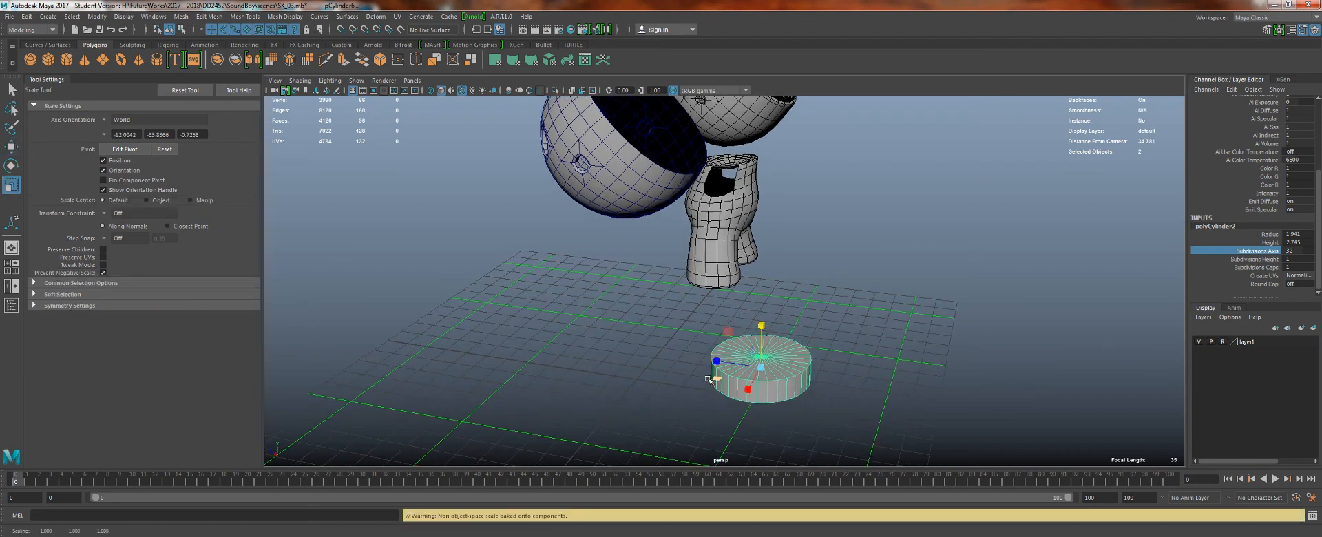
pyautogui.keyDown('alt'); pyautogui.moveTo(723, 327); pyautogui.dragTo(709, 318, button='right'); pyautogui.keyUp('alt')
# - Move the flattened cylinder up to the open back of the new head
pyautogui.press('w')
pyautogui.keyDown('alt'); pyautogui.moveTo(709, 318); pyautogui.dragTo(596, 163); pyautogui.keyUp('alt')
pyautogui.keyDown('alt'); pyautogui.moveTo(719, 197); pyautogui.dragTo(654, 168); pyautogui.keyUp('alt')
# - Rotate the cylinder to match the tilt of the new head's open border
pyautogui.press('e')
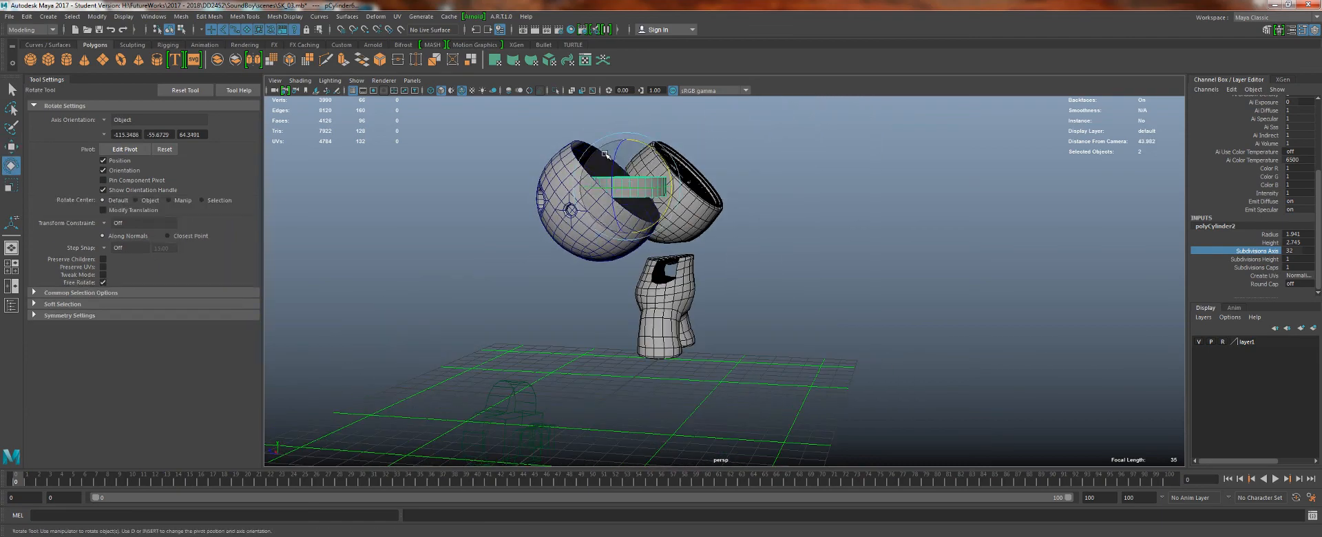
pyautogui.keyDown('alt'); pyautogui.moveTo(555, 179); pyautogui.dragTo(672, 197); pyautogui.keyUp('alt')
pyautogui.keyDown('alt'); pyautogui.moveTo(682, 161); pyautogui.dragTo(589, 155); pyautogui.keyUp('alt')
pyautogui.keyDown('alt'); pyautogui.moveTo(589, 155); pyautogui.dragTo(637, 175, button='right'); pyautogui.keyUp('alt')
pyautogui.keyDown('alt'); pyautogui.moveTo(582, 179); pyautogui.dragTo(658, 250, button='middle'); pyautogui.keyUp('alt')
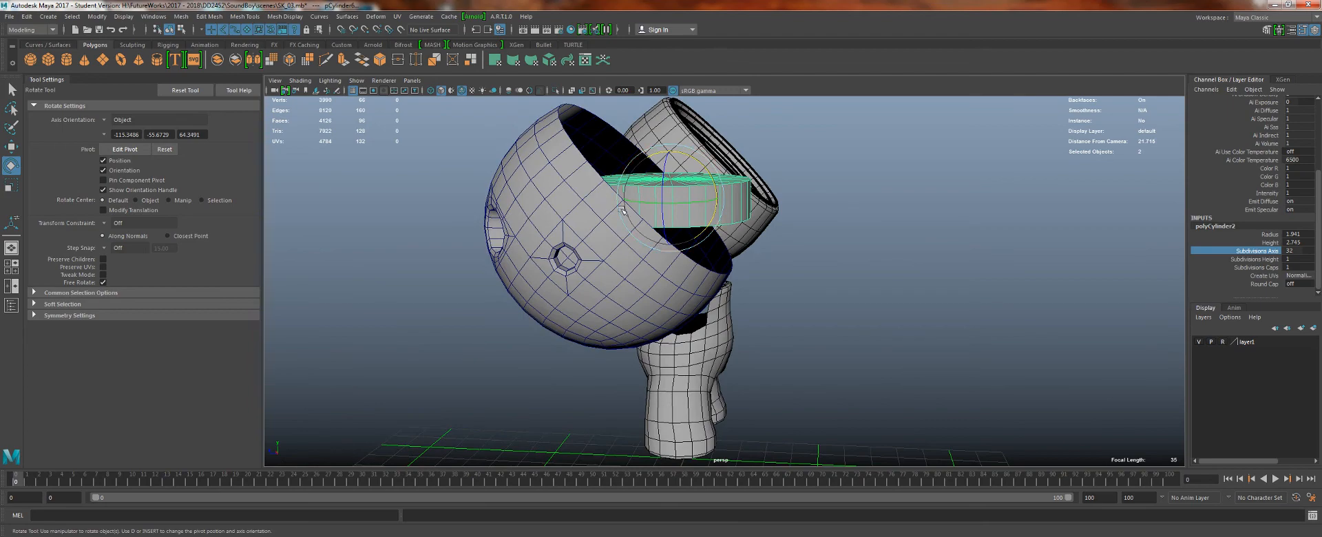
pyautogui.press('j')
pyautogui.moveTo(703, 165); pyautogui.dragTo(654, 256)
pyautogui.keyDown('alt'); pyautogui.moveTo(664, 262); pyautogui.dragTo(641, 270, button='right'); pyautogui.keyUp('alt')
# - Scale the tilted cylinder uniformly to suit the width of the new head's opening
pyautogui.press('w')
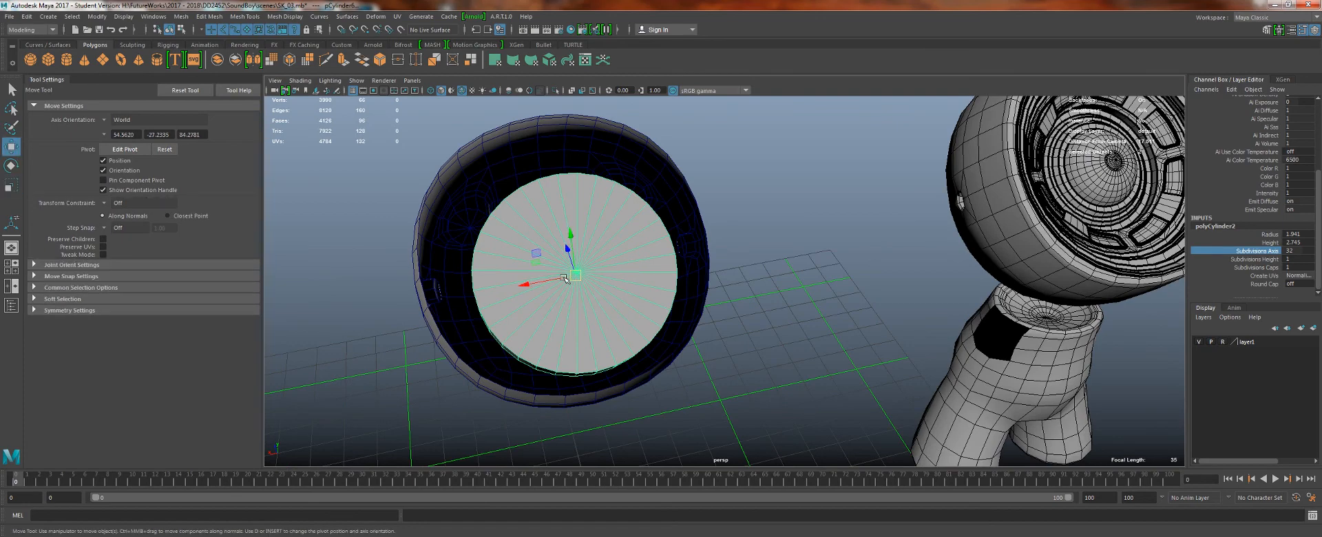
pyautogui.keyDown('alt'); pyautogui.moveTo(564, 278); pyautogui.dragTo(671, 209); pyautogui.keyUp('alt')
pyautogui.press('w')
pyautogui.press('r')
pyautogui.press('w')
pyautogui.press('r')
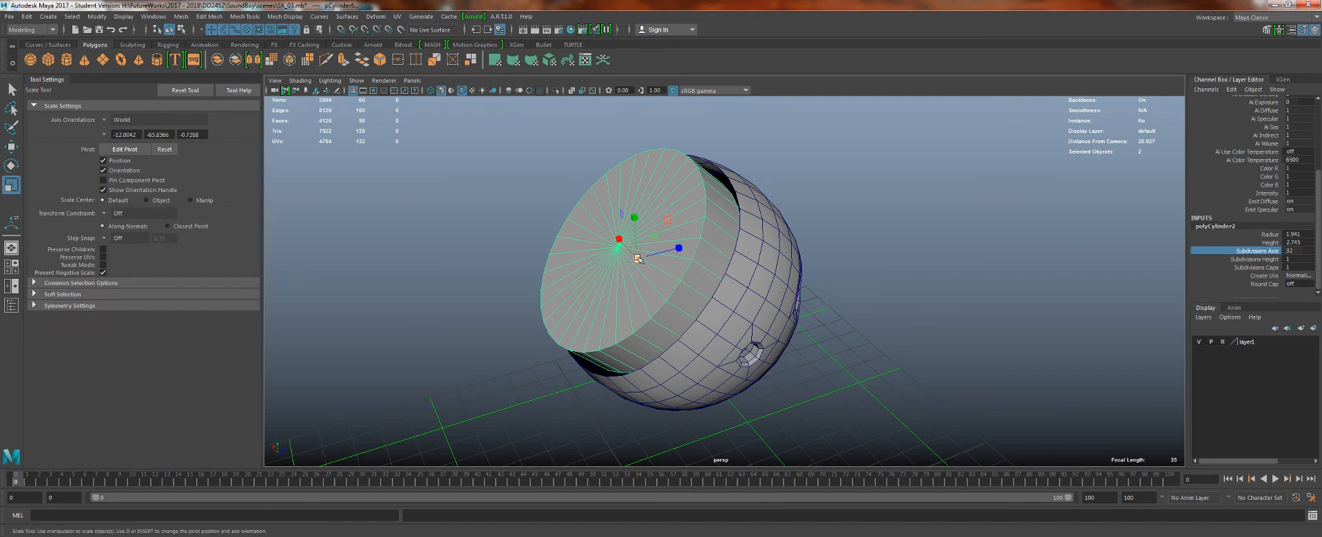
pyautogui.moveTo(636, 259); pyautogui.dragTo(715, 210)
# - Nudge the cylinder sideways within the opening and check its fit alongside the finished head
pyautogui.press('w')
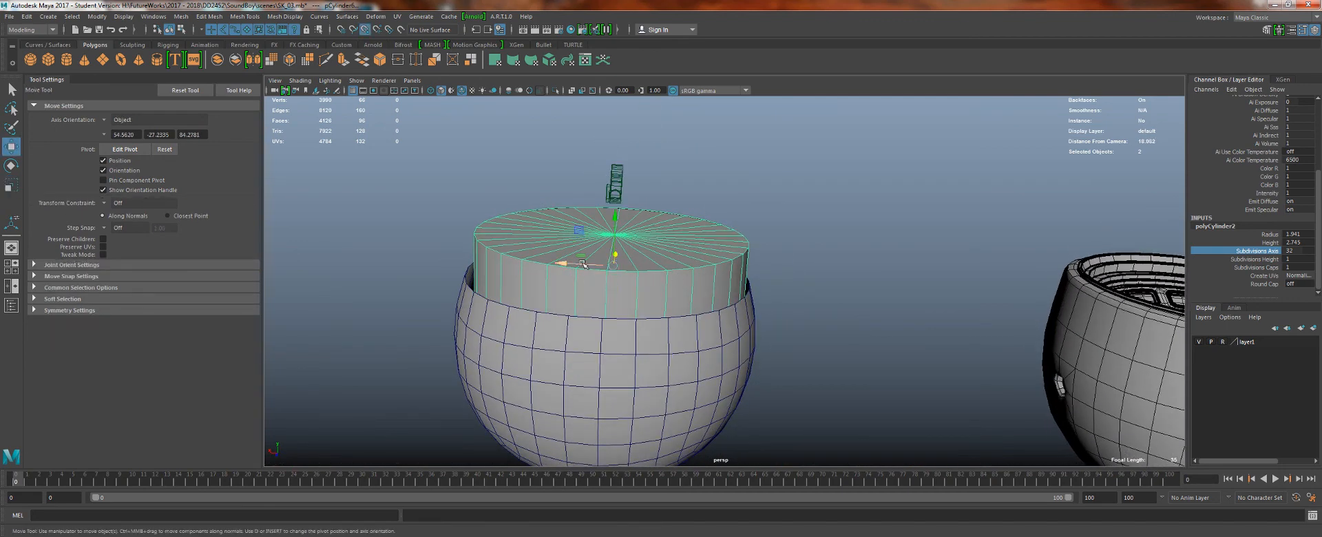
pyautogui.moveTo(584, 264); pyautogui.dragTo(580, 265)
pyautogui.keyDown('alt'); pyautogui.moveTo(591, 297); pyautogui.dragTo(762, 329); pyautogui.keyUp('alt')
pyautogui.press('r')
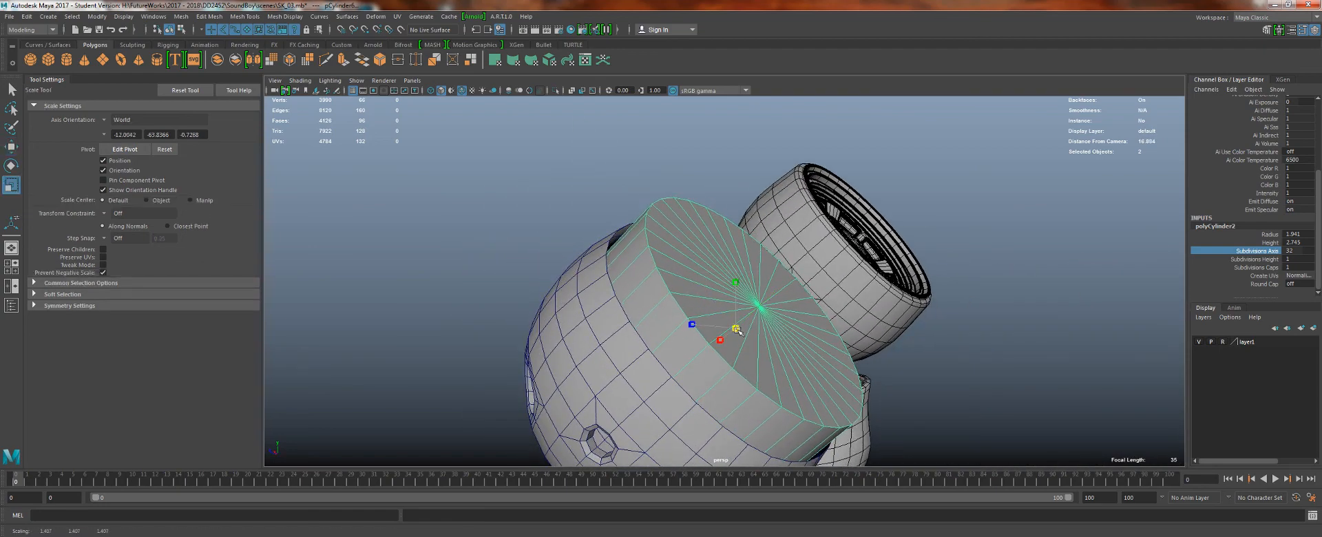
pyautogui.keyDown('alt'); pyautogui.moveTo(863, 247); pyautogui.dragTo(813, 275, button='right'); pyautogui.keyUp('alt')
pyautogui.keyDown('alt'); pyautogui.moveTo(812, 276); pyautogui.dragTo(722, 315); pyautogui.keyUp('alt')
pyautogui.keyDown('alt'); pyautogui.moveTo(833, 298); pyautogui.dragTo(738, 245, button='middle'); pyautogui.keyUp('alt')
pyautogui.keyDown('alt'); pyautogui.moveTo(738, 246); pyautogui.dragTo(631, 259); pyautogui.keyUp('alt')
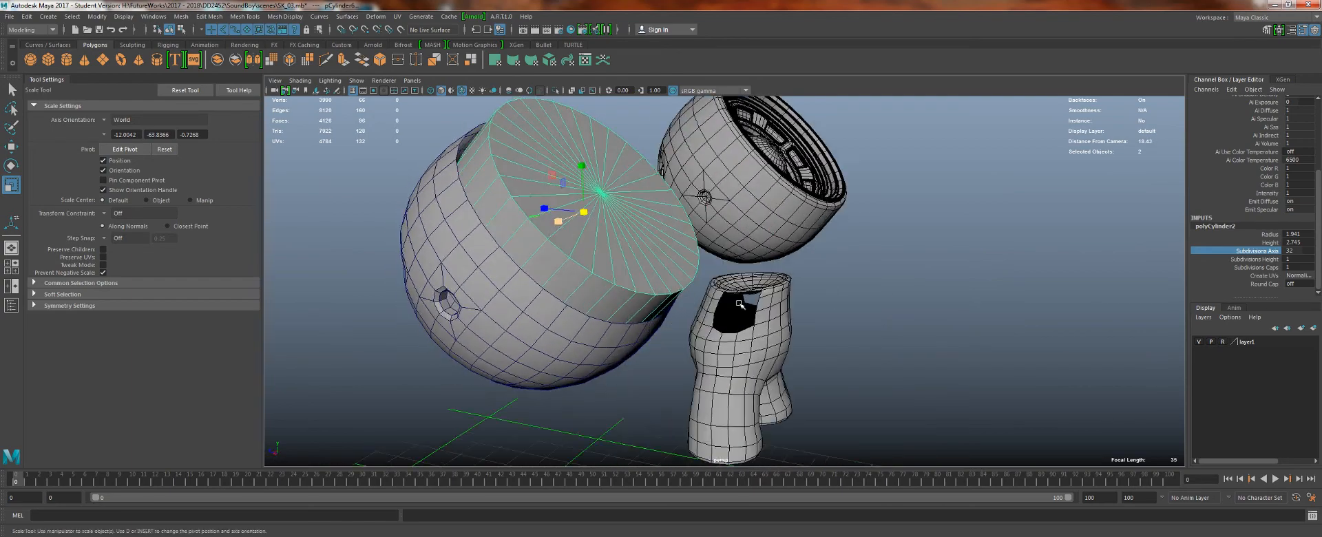
# - Move the cylinder out of the head to a free spot above the grid and set it level again
pyautogui.keyDown('alt'); pyautogui.moveTo(630, 258); pyautogui.dragTo(589, 237, button='right'); pyautogui.keyUp('alt')
pyautogui.press('w')
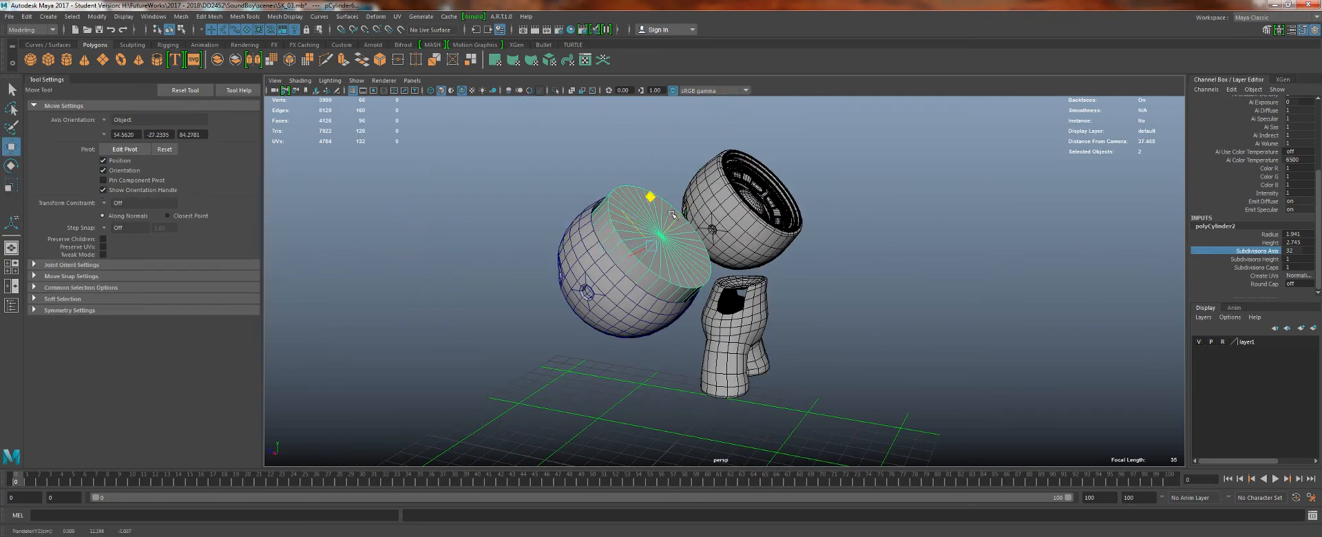
pyautogui.moveTo(672, 215); pyautogui.dragTo(812, 360)
pyautogui.press('e')
pyautogui.keyDown('alt'); pyautogui.moveTo(812, 360); pyautogui.dragTo(729, 201, button='middle'); pyautogui.keyUp('alt')
pyautogui.keyDown('alt'); pyautogui.moveTo(729, 200); pyautogui.dragTo(744, 255, button='right'); pyautogui.keyUp('alt')
pyautogui.keyDown('alt'); pyautogui.moveTo(744, 254); pyautogui.dragTo(650, 234); pyautogui.keyUp('alt')
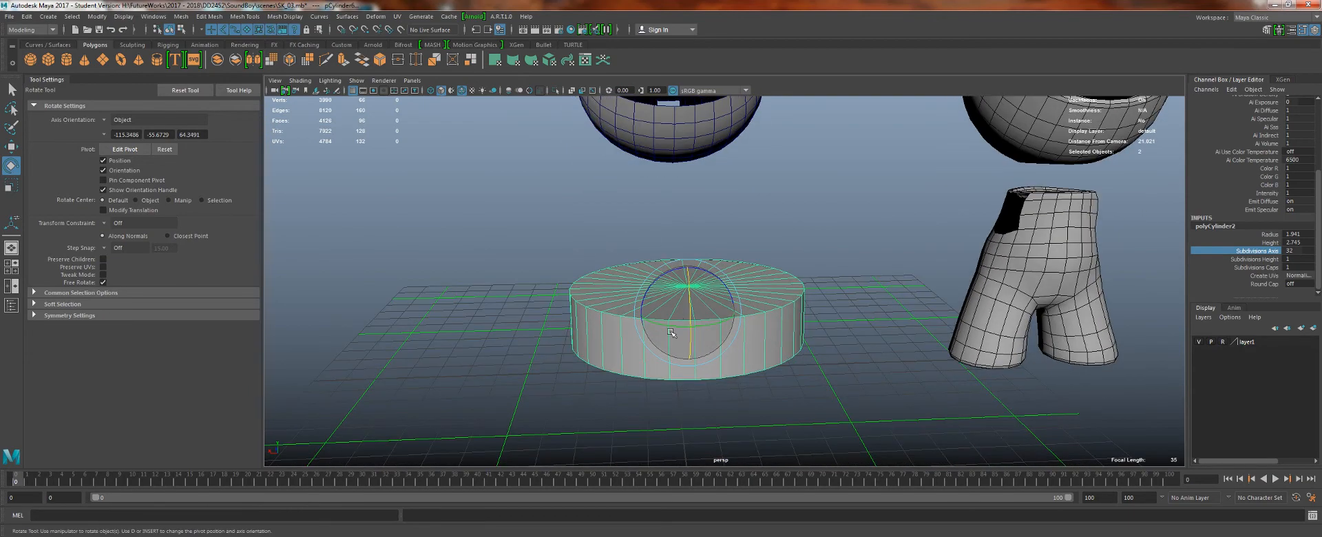
# - Delete the cylinder's side and bottom faces, keeping only the top cap
pyautogui.click(653, 246)
pyautogui.keyDown('alt'); pyautogui.moveTo(559, 377); pyautogui.dragTo(837, 407); pyautogui.keyUp('alt')
pyautogui.press('Delete')
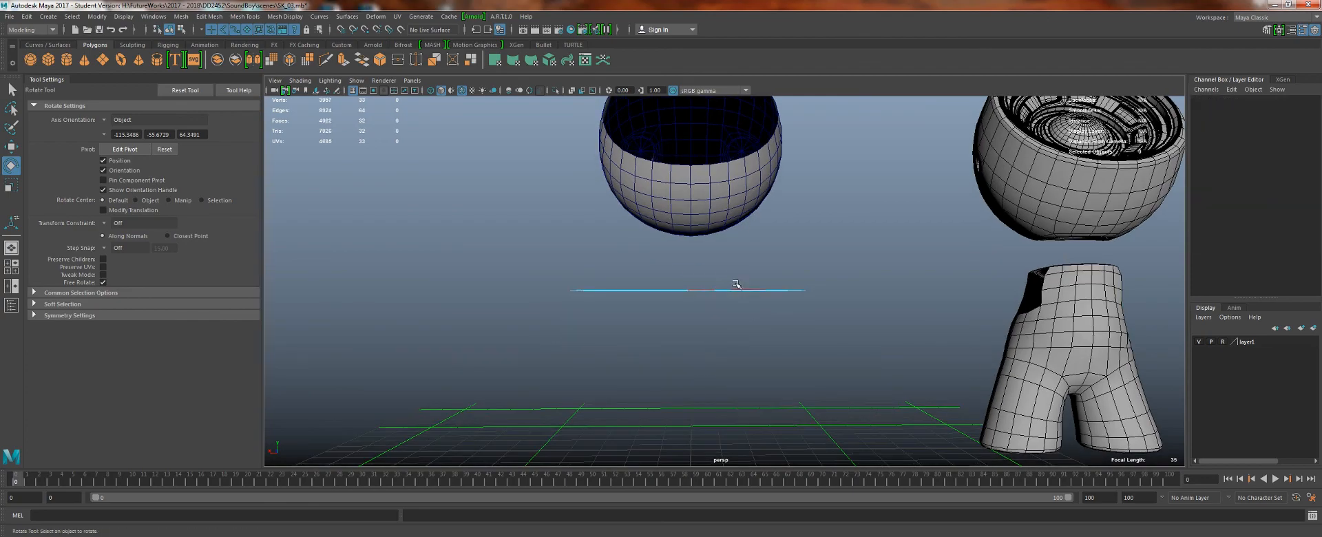
# - Examine the rings and central dome of the finished head's speaker back from several angles
pyautogui.moveTo(732, 286)
pyautogui.keyDown('alt'); pyautogui.mouseDown()
pyautogui.moveTo(717, 314)
pyautogui.moveTo(723, 303)
pyautogui.mouseUp(); pyautogui.keyUp('alt')
pyautogui.keyDown('alt'); pyautogui.moveTo(686, 225); pyautogui.dragTo(828, 208); pyautogui.keyUp('alt')
pyautogui.keyDown('alt'); pyautogui.moveTo(875, 152); pyautogui.dragTo(872, 200); pyautogui.keyUp('alt')
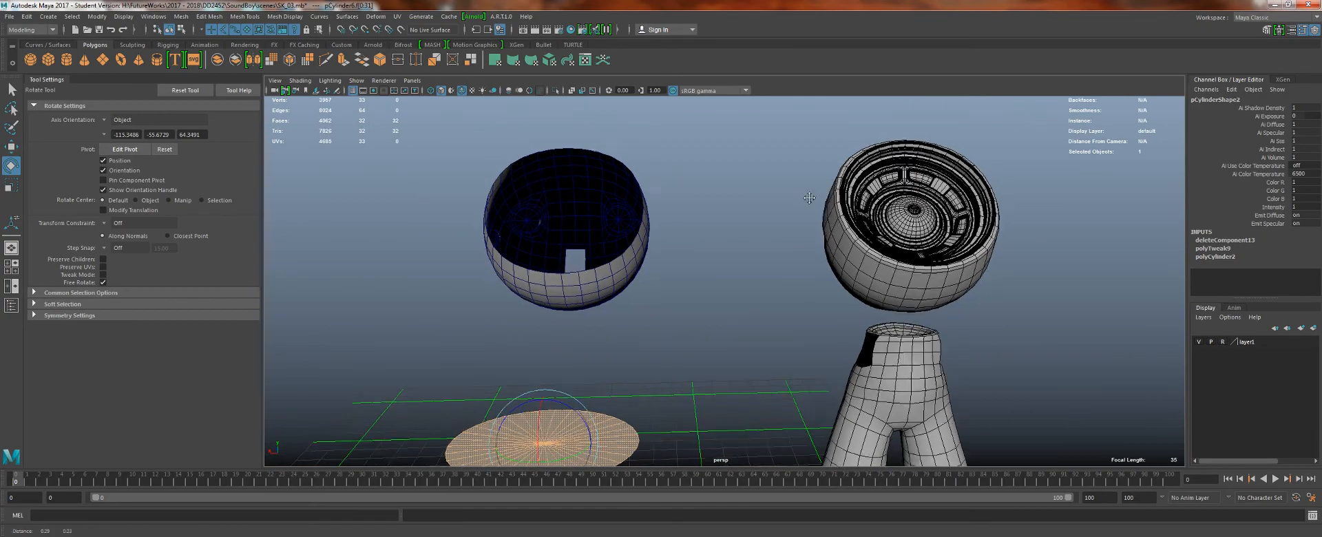
pyautogui.keyDown('alt'); pyautogui.moveTo(871, 200); pyautogui.dragTo(725, 229, button='middle'); pyautogui.keyUp('alt')
pyautogui.keyDown('alt'); pyautogui.moveTo(725, 229); pyautogui.dragTo(944, 390, button='right'); pyautogui.keyUp('alt')
pyautogui.keyDown('alt'); pyautogui.moveTo(944, 390); pyautogui.dragTo(717, 290); pyautogui.keyUp('alt')
pyautogui.keyDown('alt'); pyautogui.moveTo(717, 289); pyautogui.dragTo(770, 278, button='right'); pyautogui.keyUp('alt')
pyautogui.keyDown('alt'); pyautogui.moveTo(770, 278); pyautogui.dragTo(656, 288, button='middle'); pyautogui.keyUp('alt')
pyautogui.keyDown('alt'); pyautogui.moveTo(656, 288); pyautogui.dragTo(703, 231, button='right'); pyautogui.keyUp('alt')
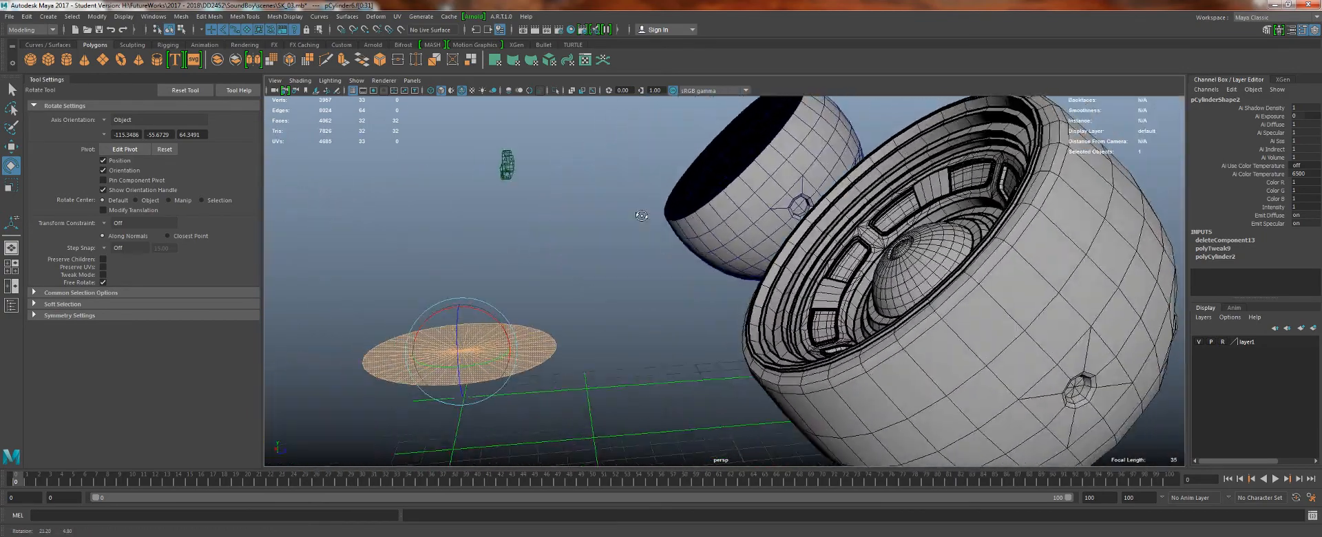
pyautogui.keyDown('alt'); pyautogui.moveTo(703, 231); pyautogui.dragTo(643, 229); pyautogui.keyUp('alt')
pyautogui.keyDown('alt'); pyautogui.moveTo(643, 229); pyautogui.dragTo(767, 316, button='right'); pyautogui.keyUp('alt')
pyautogui.keyDown('alt'); pyautogui.moveTo(767, 317); pyautogui.dragTo(927, 336); pyautogui.keyUp('alt')
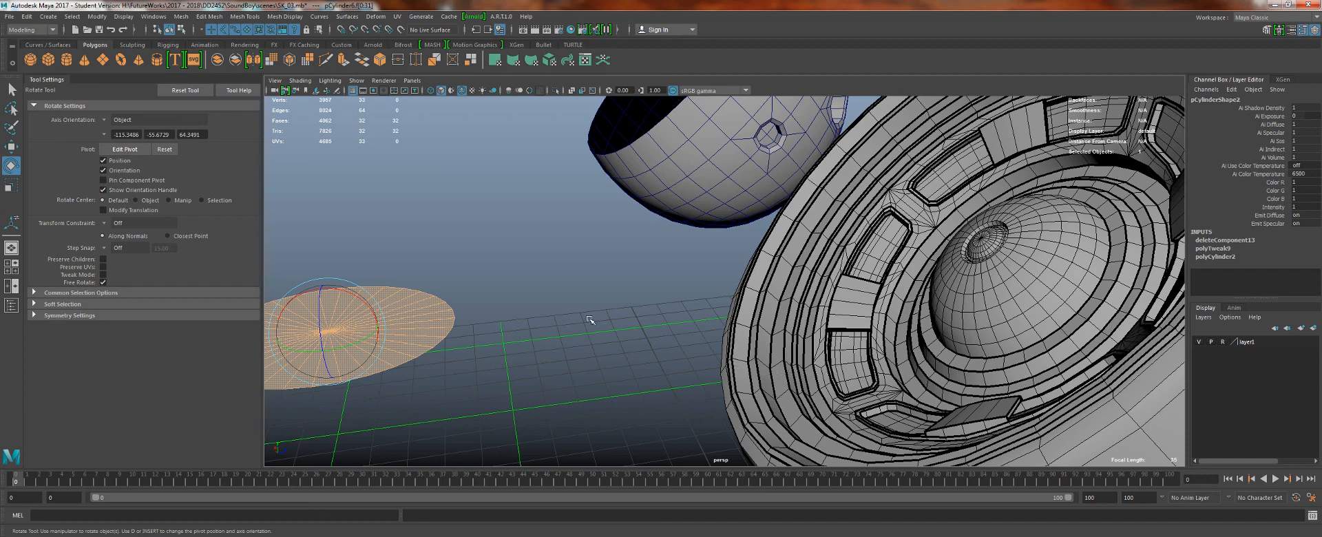
# - Extrude the remaining cap faces, scale them inwards and move them down to form a shallow dish
pyautogui.press('f')
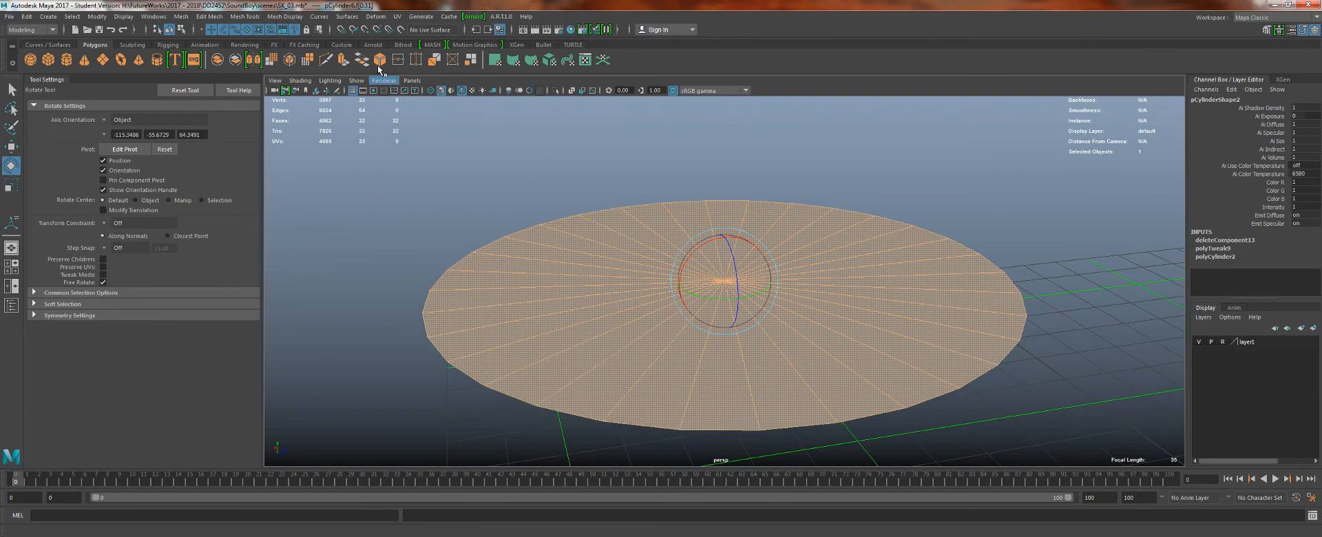
pyautogui.press('r')
pyautogui.moveTo(725, 281); pyautogui.dragTo(598, 295)
pyautogui.press('w')
pyautogui.moveTo(726, 248); pyautogui.dragTo(729, 294)
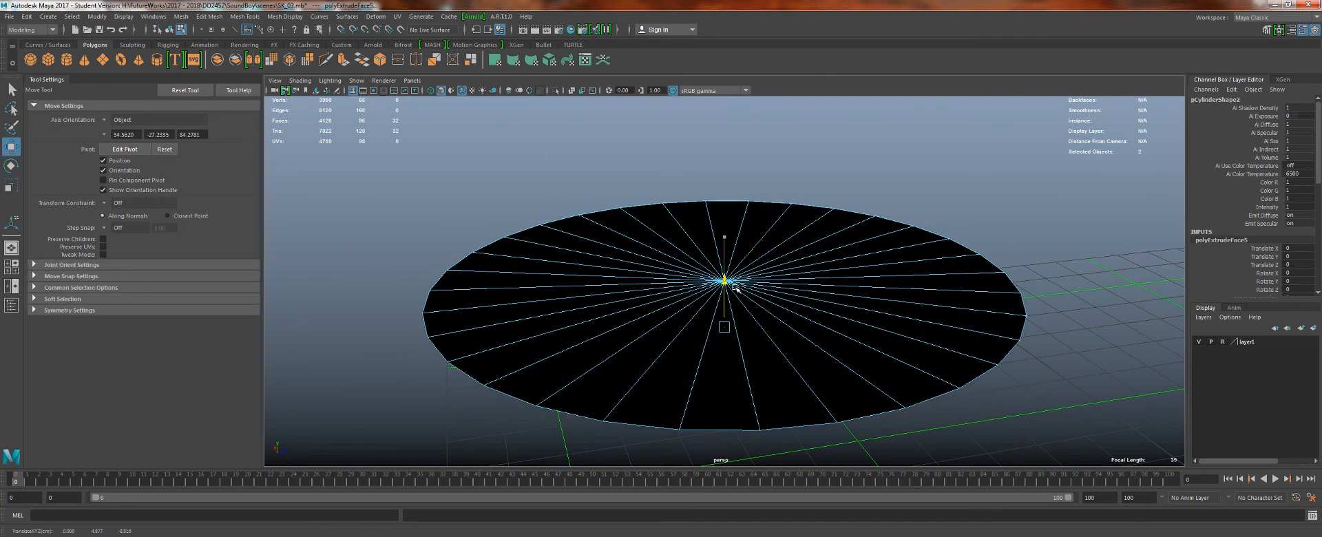
pyautogui.keyDown('alt'); pyautogui.moveTo(661, 251); pyautogui.dragTo(641, 267); pyautogui.keyUp('alt')
# - Try to paint-select and delete the faces in the middle of the dish, and undo the deletion
pyautogui.moveTo(708, 263); pyautogui.dragTo(774, 239, button='right')
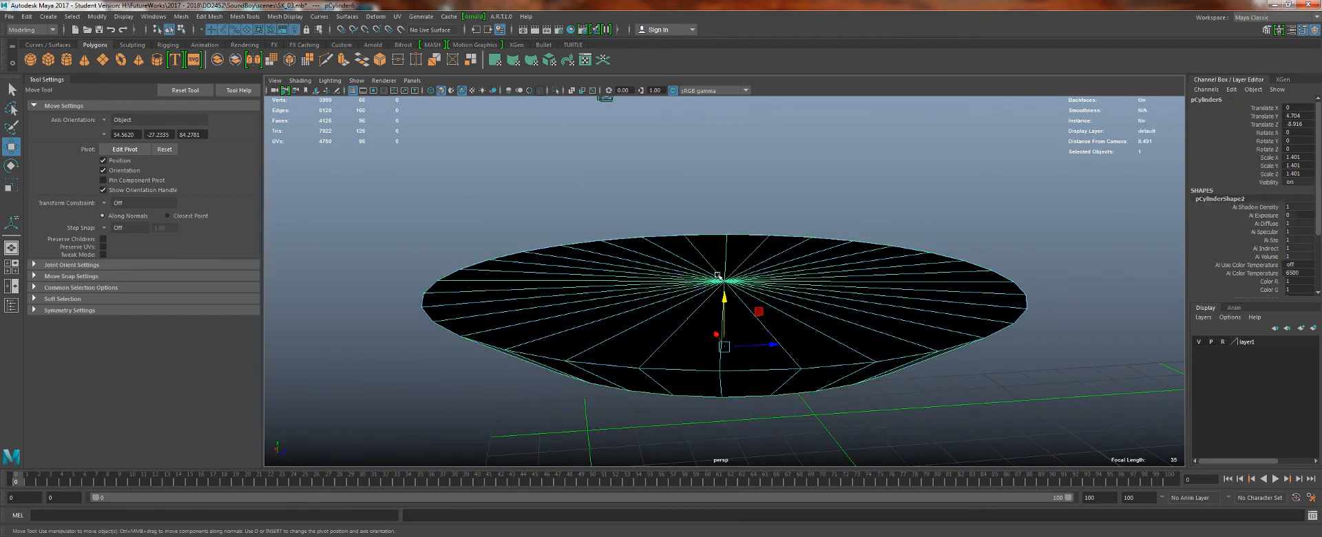
pyautogui.click(11, 128)
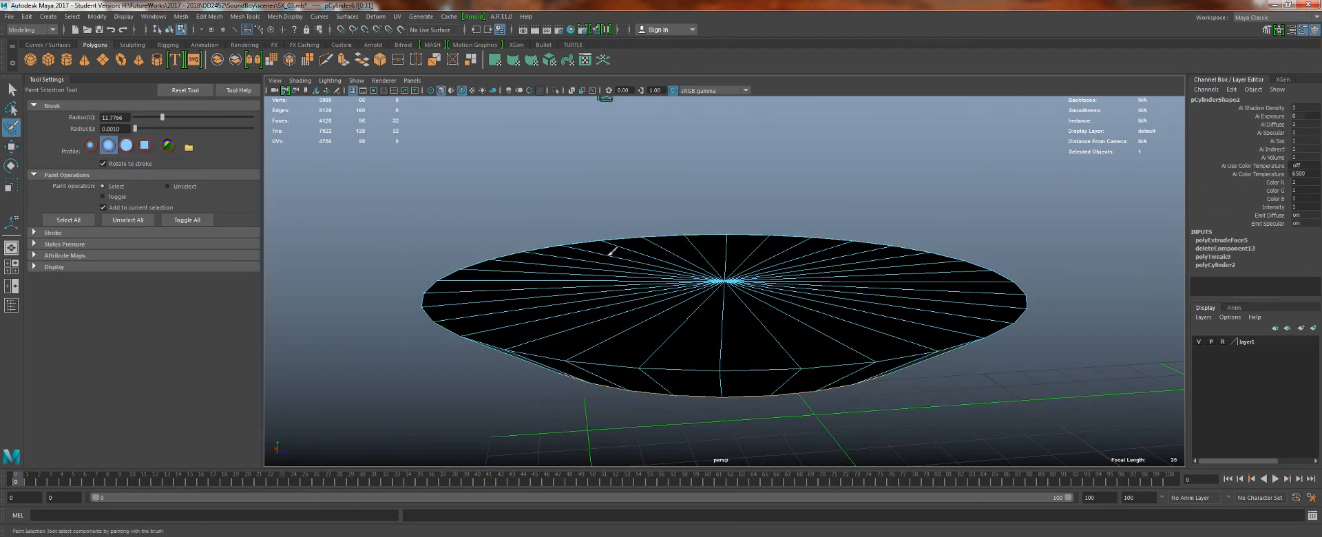
pyautogui.moveTo(420, 301)
pyautogui.mouseDown()
pyautogui.moveTo(251, 330)
pyautogui.moveTo(275, 328)
pyautogui.mouseUp()
pyautogui.keyDown('alt'); pyautogui.moveTo(563, 263); pyautogui.dragTo(594, 325); pyautogui.keyUp('alt')
pyautogui.moveTo(629, 266)
pyautogui.mouseDown()
pyautogui.moveTo(703, 360)
pyautogui.moveTo(806, 307)
pyautogui.mouseUp()
pyautogui.moveTo(704, 240)
pyautogui.mouseDown()
pyautogui.moveTo(823, 258)
pyautogui.moveTo(654, 227)
pyautogui.moveTo(673, 213)
pyautogui.moveTo(593, 252)
pyautogui.mouseUp()
pyautogui.press('Delete')
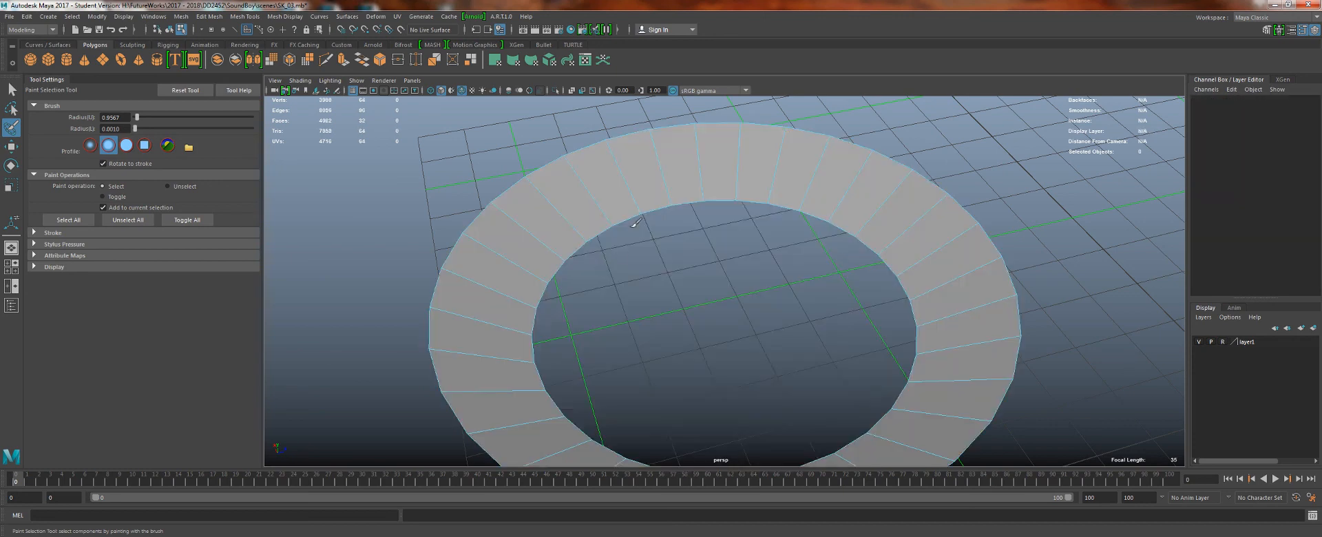
pyautogui.hotkey('ctrl', 'z')
pyautogui.keyDown('alt'); pyautogui.moveTo(658, 226); pyautogui.dragTo(707, 199); pyautogui.keyUp('alt')
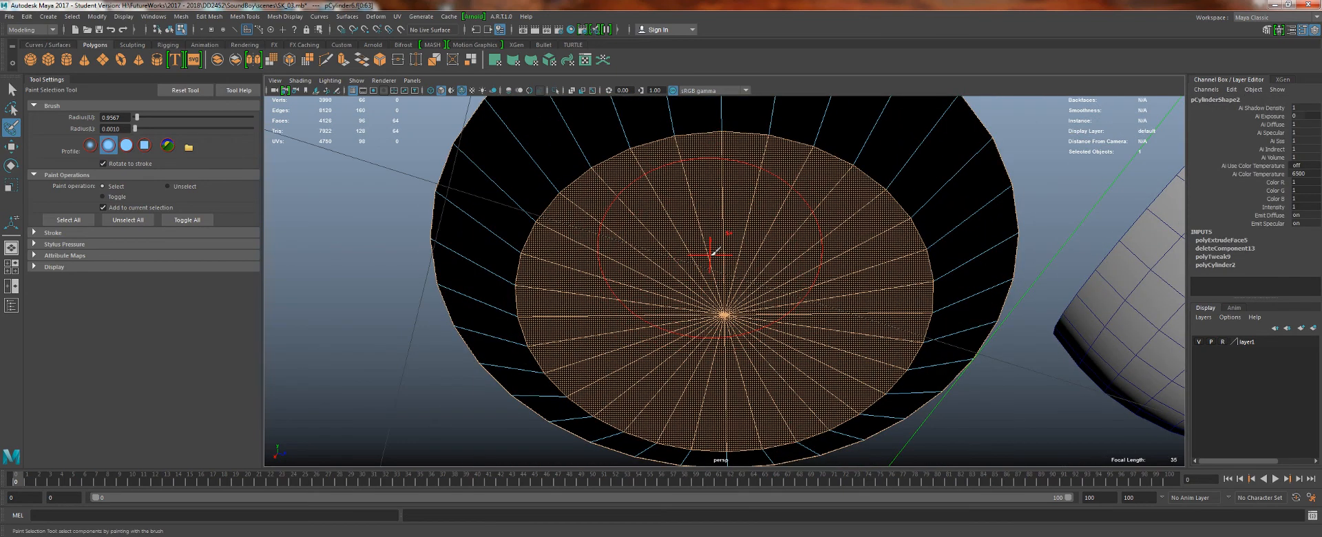
# - Undo the painted face selection and delete only the cap faces covering the top of the dish
pyautogui.hotkey('ctrl', 'z')
pyautogui.hotkey('ctrl', 'z')
pyautogui.hotkey('ctrl', 'z')
pyautogui.hotkey('ctrl', 'z')
pyautogui.hotkey('ctrl', 'z')
pyautogui.keyDown('alt'); pyautogui.moveTo(649, 295); pyautogui.dragTo(671, 343); pyautogui.keyUp('alt')
pyautogui.press('Delete')
# - Select the edge loop around the dish's floor and scale it inwards
pyautogui.moveTo(680, 249); pyautogui.dragTo(681, 206, button='right')
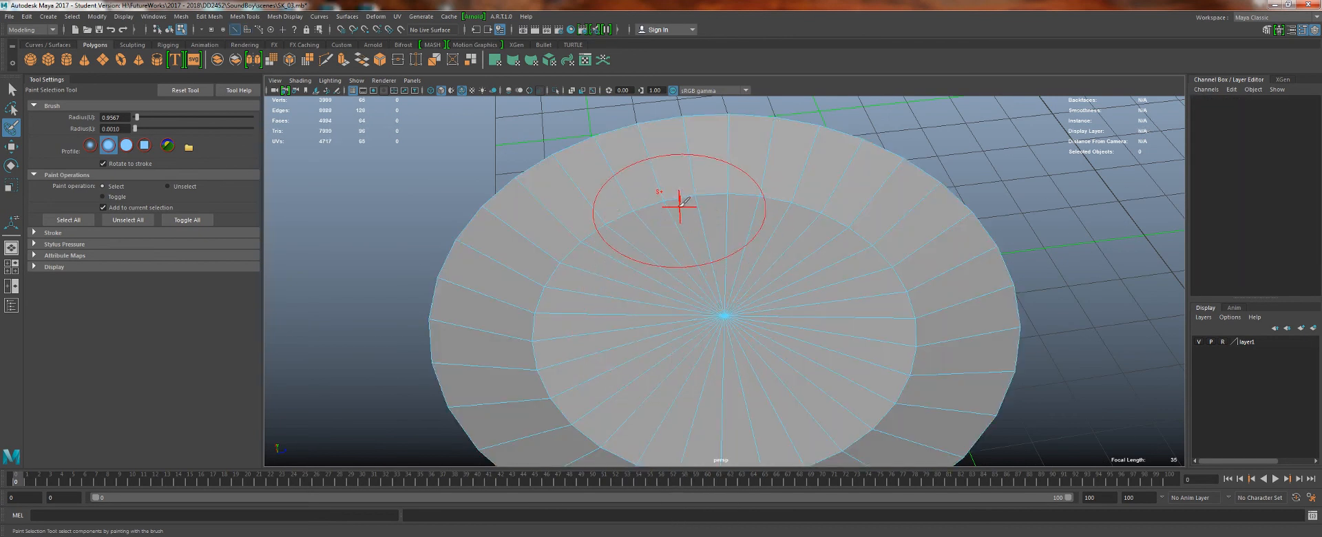
pyautogui.press('w')
pyautogui.doubleClick(680, 200)
pyautogui.press('r')
pyautogui.moveTo(709, 320); pyautogui.dragTo(648, 331)
# - Select the vertices of the dish's floor and move them down to adjust its depth
pyautogui.keyDown('alt'); pyautogui.moveTo(696, 295); pyautogui.dragTo(636, 262, button='right'); pyautogui.keyUp('alt')
pyautogui.moveTo(636, 263); pyautogui.dragTo(585, 264, button='right')
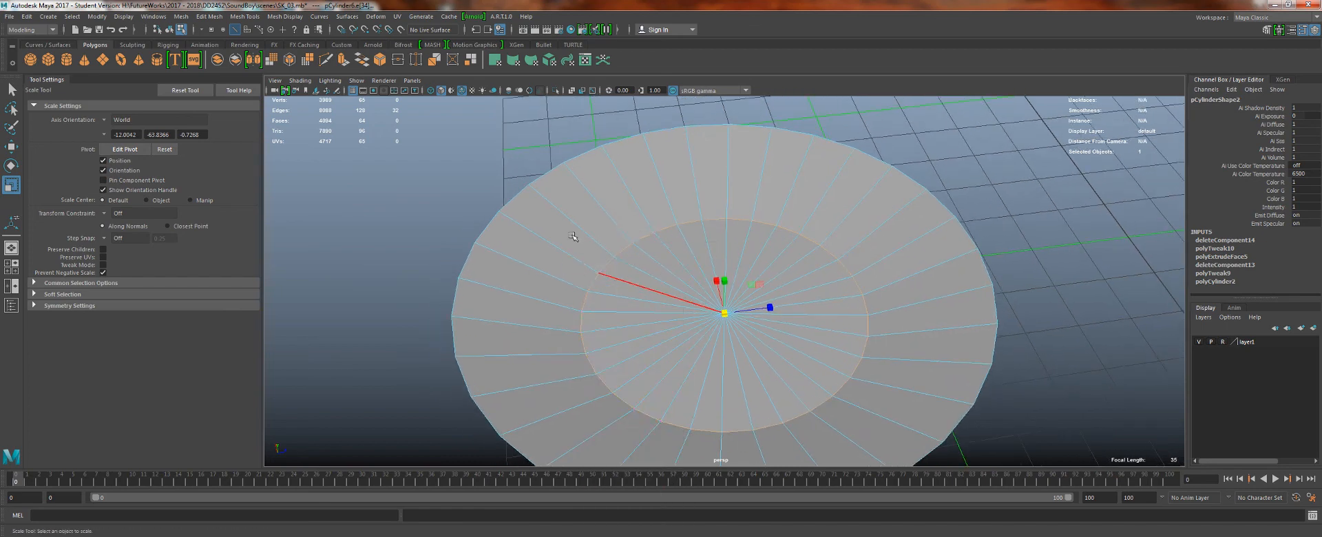
pyautogui.moveTo(554, 200); pyautogui.dragTo(910, 441)
pyautogui.keyDown('alt'); pyautogui.moveTo(866, 439); pyautogui.dragTo(856, 387); pyautogui.keyUp('alt')
pyautogui.press('w')
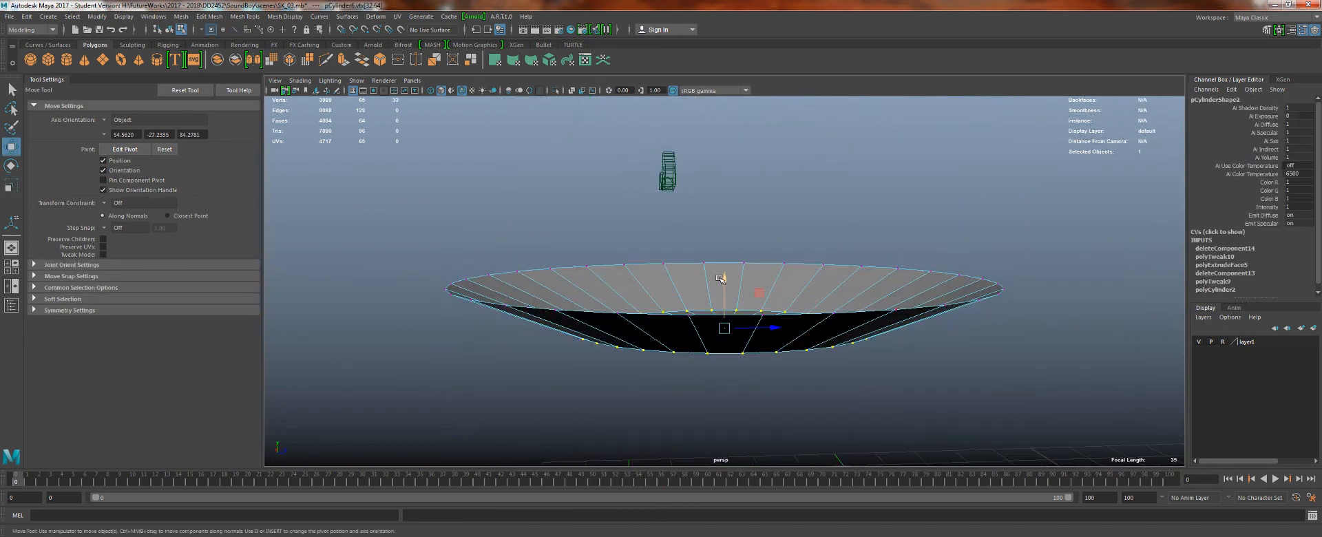
pyautogui.moveTo(724, 281); pyautogui.dragTo(725, 315)
# - Compare the dish's shape with the speaker back of the finished head
pyautogui.keyDown('alt'); pyautogui.moveTo(729, 273); pyautogui.dragTo(673, 232, button='right'); pyautogui.keyUp('alt')
pyautogui.keyDown('alt'); pyautogui.moveTo(674, 232); pyautogui.dragTo(871, 281); pyautogui.keyUp('alt')
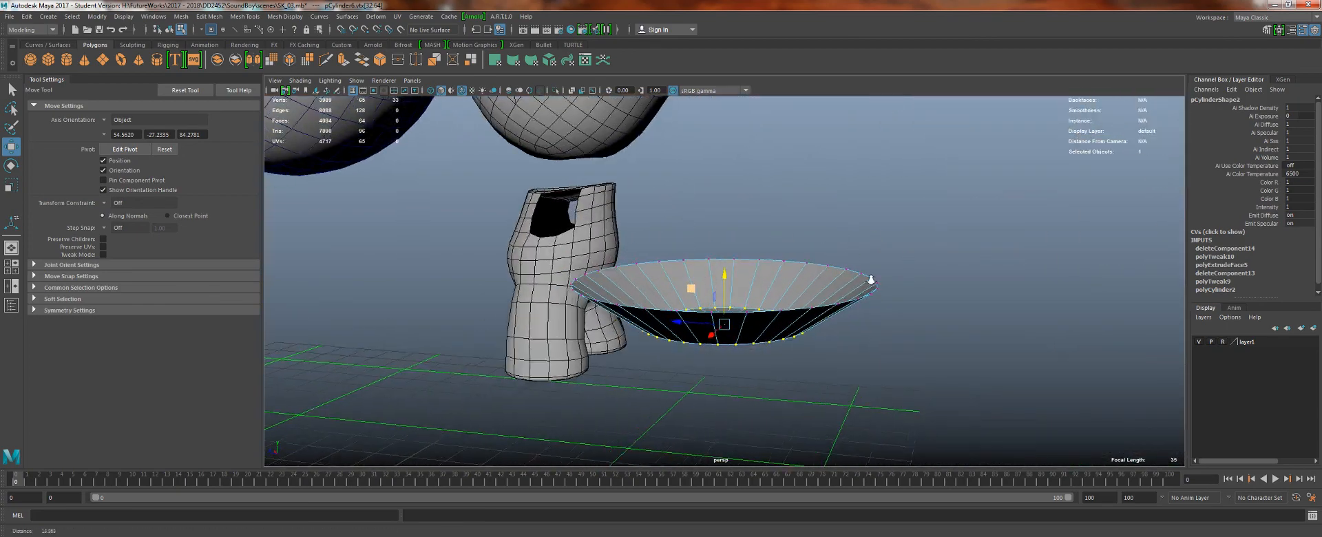
pyautogui.keyDown('alt'); pyautogui.moveTo(871, 280); pyautogui.dragTo(785, 292, button='right'); pyautogui.keyUp('alt')
pyautogui.moveTo(785, 292)
pyautogui.keyDown('alt'); pyautogui.mouseDown()
pyautogui.moveTo(762, 251)
pyautogui.moveTo(799, 284)
pyautogui.mouseUp(); pyautogui.keyUp('alt')
pyautogui.keyDown('alt'); pyautogui.moveTo(799, 285); pyautogui.dragTo(753, 262, button='middle'); pyautogui.keyUp('alt')
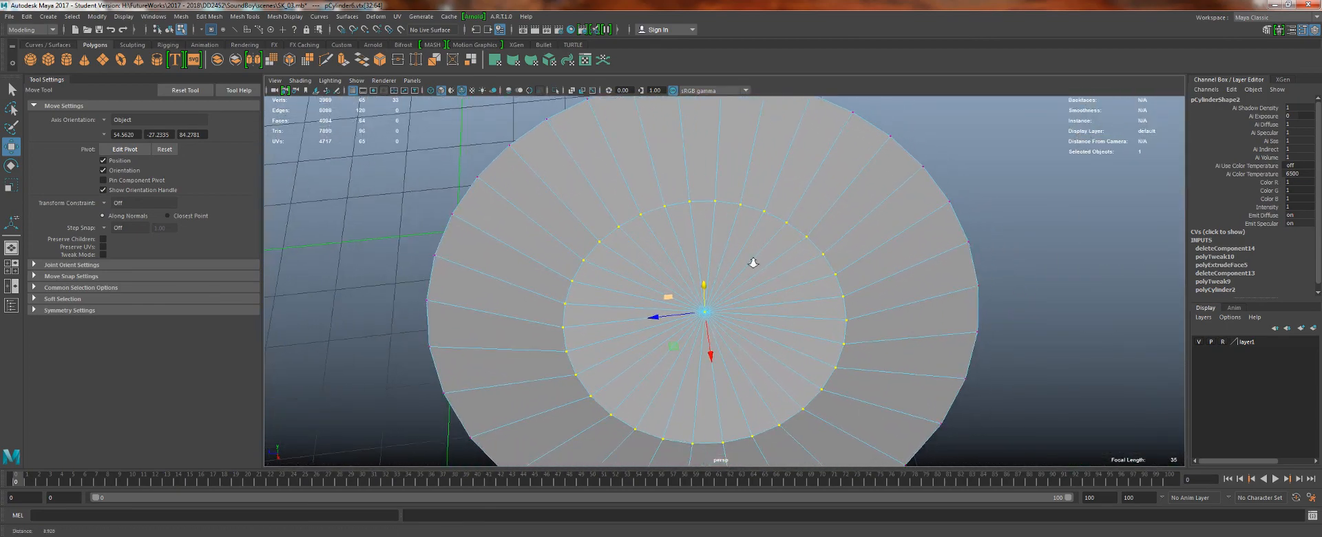
pyautogui.keyDown('alt'); pyautogui.moveTo(753, 263); pyautogui.dragTo(679, 251, button='right'); pyautogui.keyUp('alt')
pyautogui.keyDown('alt'); pyautogui.moveTo(679, 252); pyautogui.dragTo(641, 198); pyautogui.keyUp('alt')
pyautogui.keyDown('alt'); pyautogui.moveTo(640, 198); pyautogui.dragTo(303, 425, button='middle'); pyautogui.keyUp('alt')
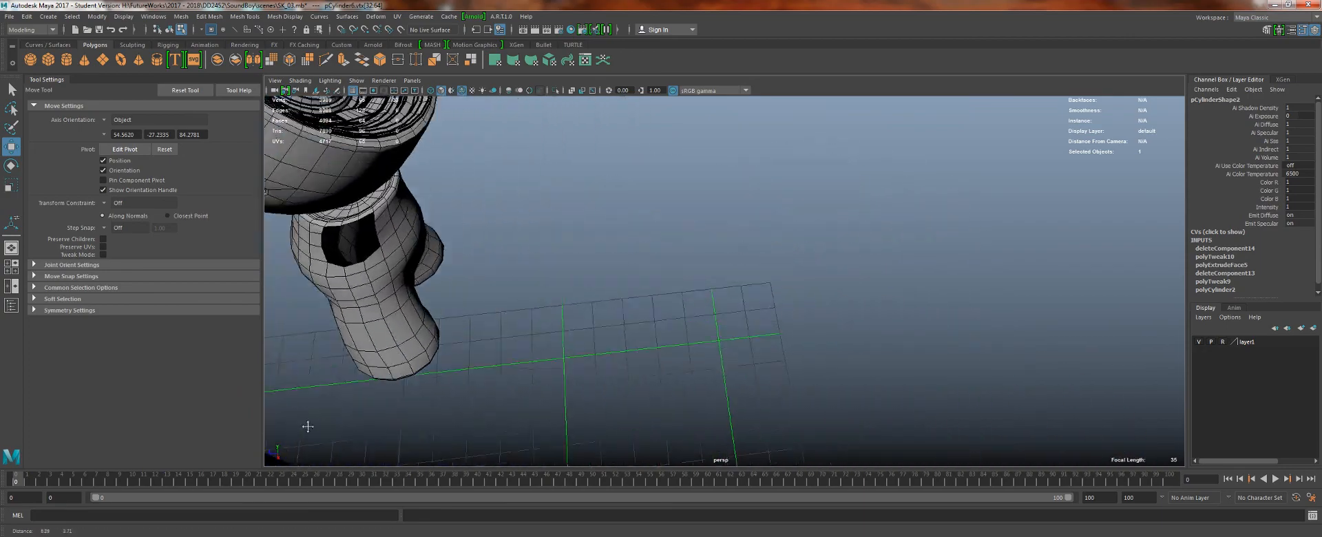
pyautogui.keyDown('alt'); pyautogui.moveTo(620, 303); pyautogui.dragTo(333, 262); pyautogui.keyUp('alt')
pyautogui.keyDown('alt'); pyautogui.moveTo(653, 234); pyautogui.dragTo(454, 282, button='middle'); pyautogui.keyUp('alt')
pyautogui.keyDown('alt'); pyautogui.moveTo(455, 283); pyautogui.dragTo(474, 223); pyautogui.keyUp('alt')
pyautogui.keyDown('alt'); pyautogui.moveTo(474, 223); pyautogui.dragTo(634, 207, button='right'); pyautogui.keyUp('alt')
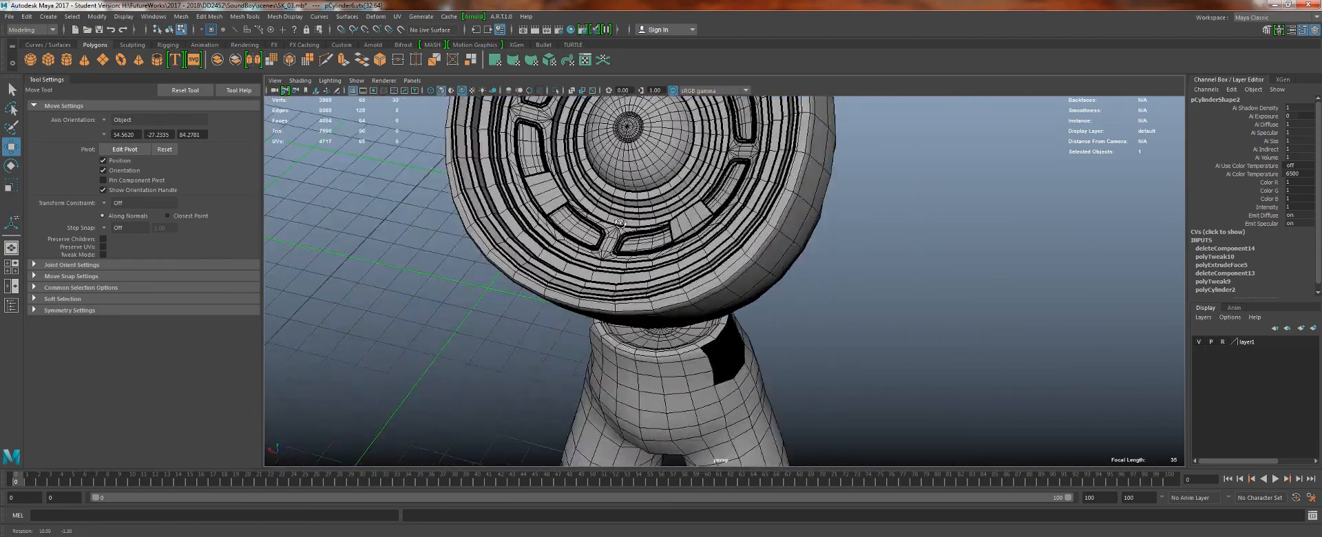
pyautogui.keyDown('alt'); pyautogui.moveTo(634, 207); pyautogui.dragTo(910, 172, button='middle'); pyautogui.keyUp('alt')
pyautogui.keyDown('alt'); pyautogui.moveTo(909, 172); pyautogui.dragTo(842, 186); pyautogui.keyUp('alt')
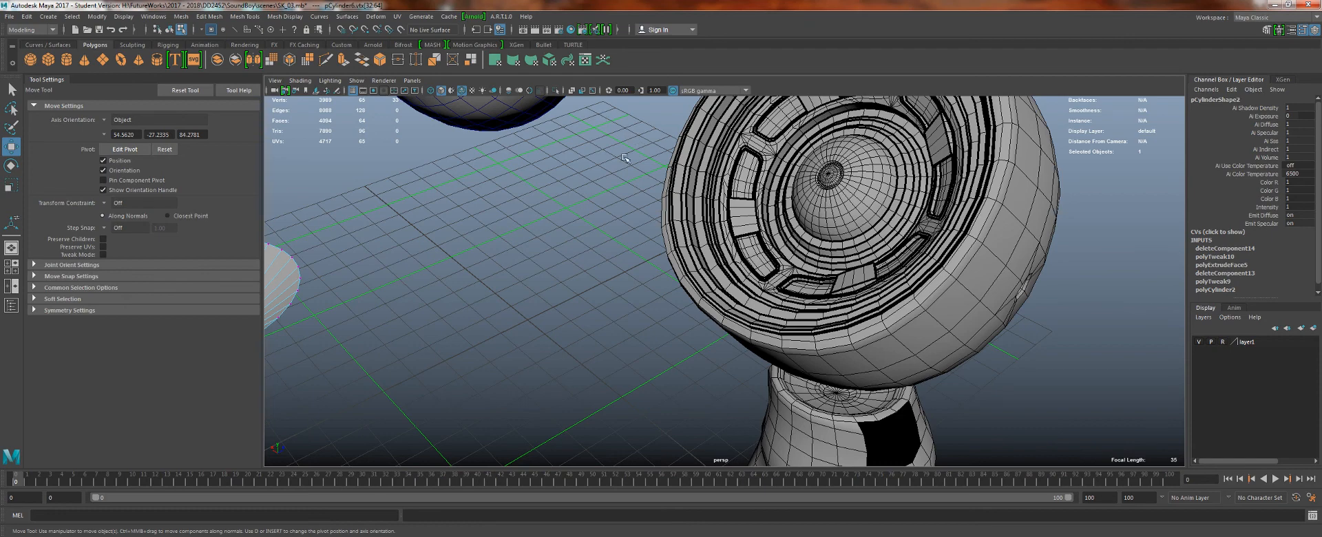
pyautogui.keyDown('alt'); pyautogui.moveTo(625, 158); pyautogui.dragTo(867, 224, button='middle'); pyautogui.keyUp('alt')
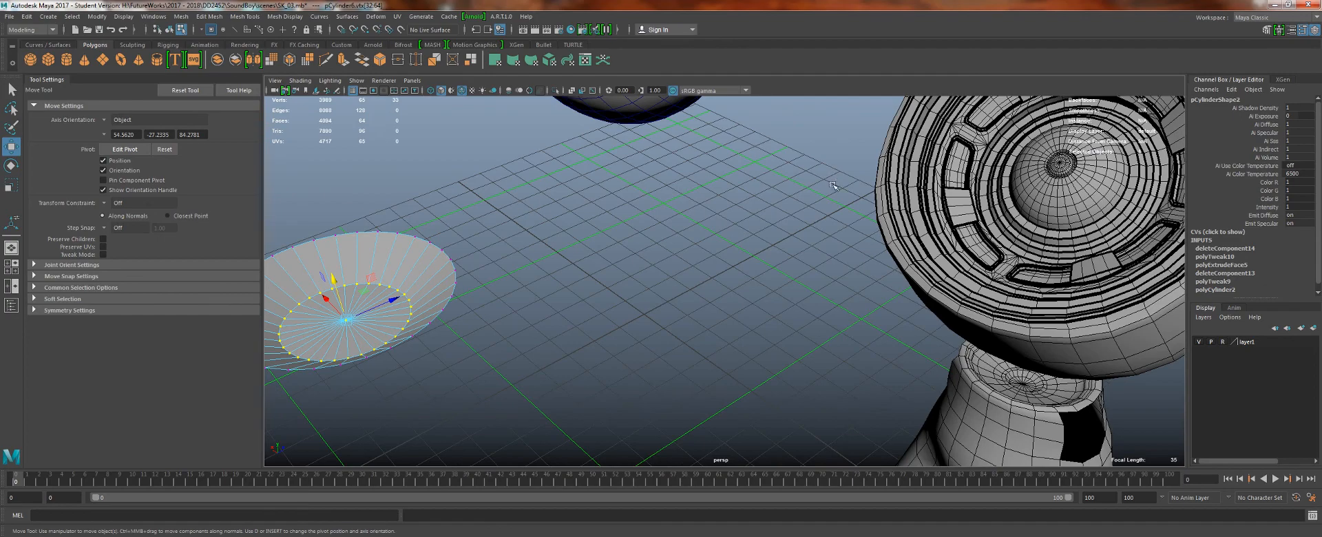
pyautogui.keyDown('alt'); pyautogui.moveTo(834, 186); pyautogui.dragTo(968, 369); pyautogui.keyUp('alt')
pyautogui.keyDown('alt'); pyautogui.moveTo(627, 310); pyautogui.dragTo(449, 371); pyautogui.keyUp('alt')
# - Return the dish to object mode and move it to the centre of the grid
pyautogui.press('f')
pyautogui.keyDown('alt'); pyautogui.moveTo(896, 334); pyautogui.dragTo(864, 308, button='right'); pyautogui.keyUp('alt')
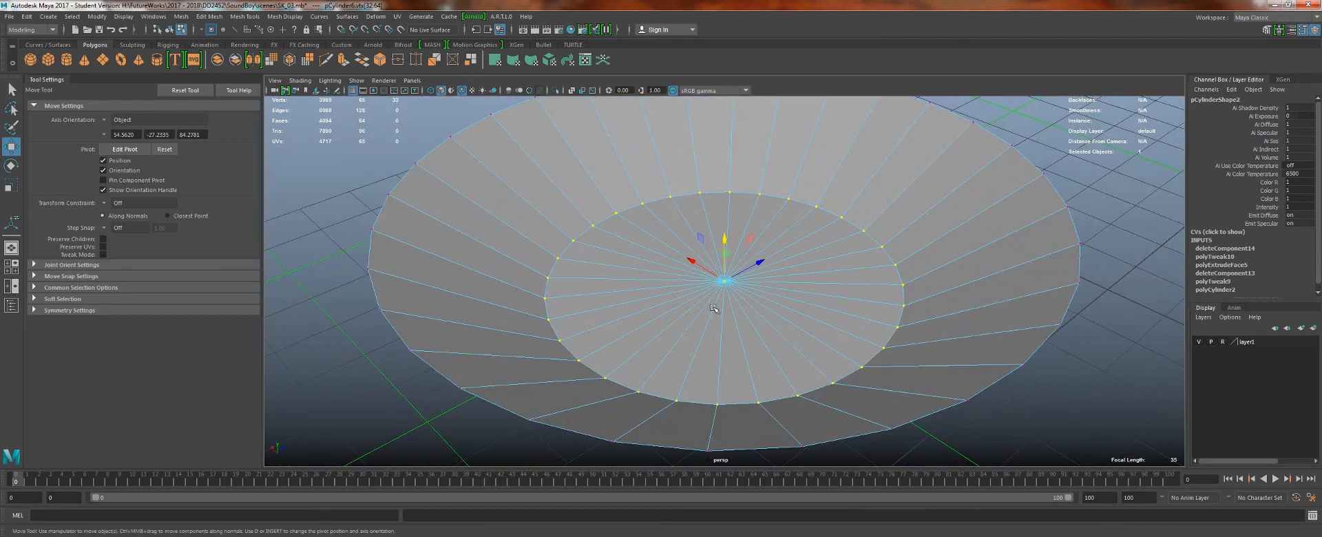
pyautogui.keyDown('alt'); pyautogui.moveTo(827, 289); pyautogui.dragTo(766, 297); pyautogui.keyUp('alt')
pyautogui.press('q')
pyautogui.moveTo(673, 245); pyautogui.dragTo(709, 222, button='right')
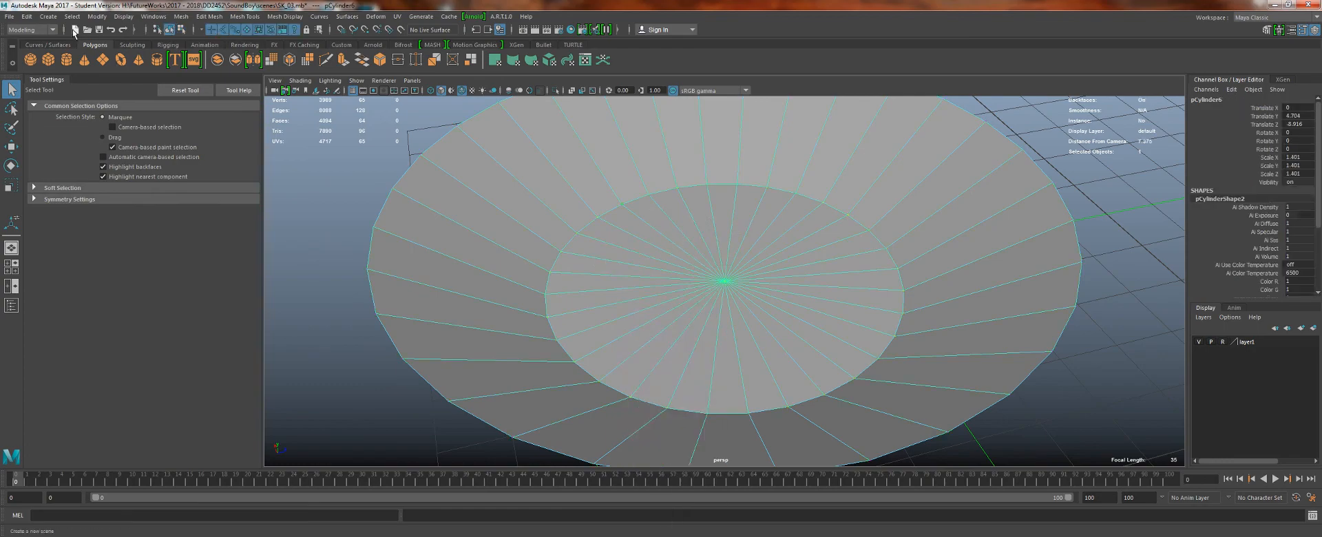
pyautogui.press('w')
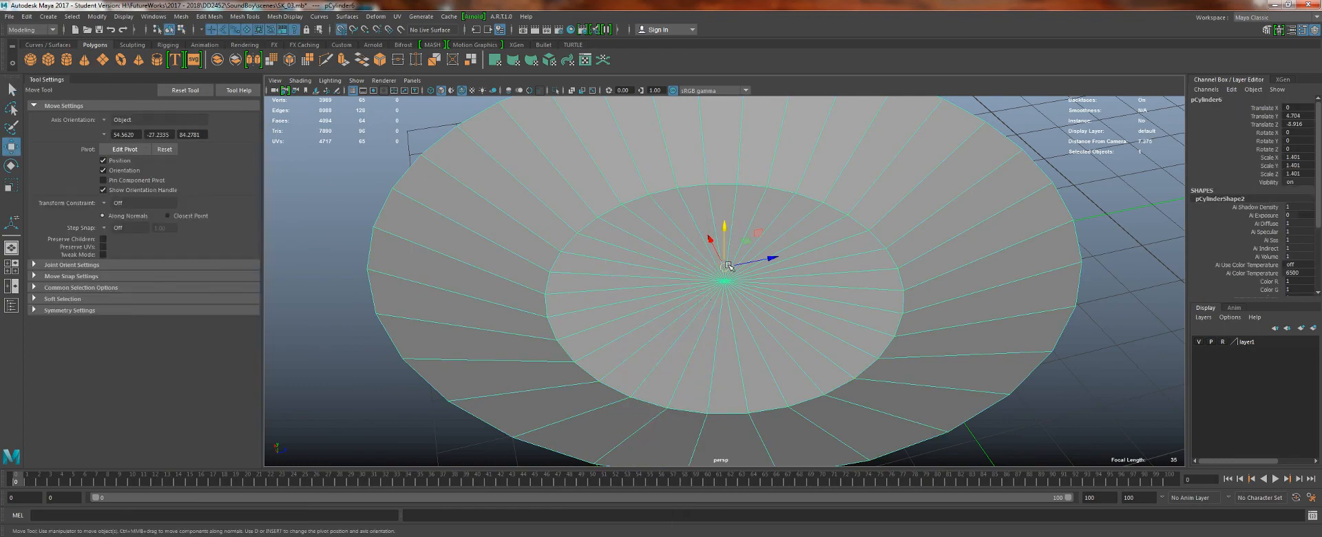
pyautogui.moveTo(728, 267); pyautogui.dragTo(757, 325)
pyautogui.press('f')
# - Create a polygon sphere at the dish's centre and set its axis subdivisions to 32
pyautogui.scroll(-1, 790, 262)
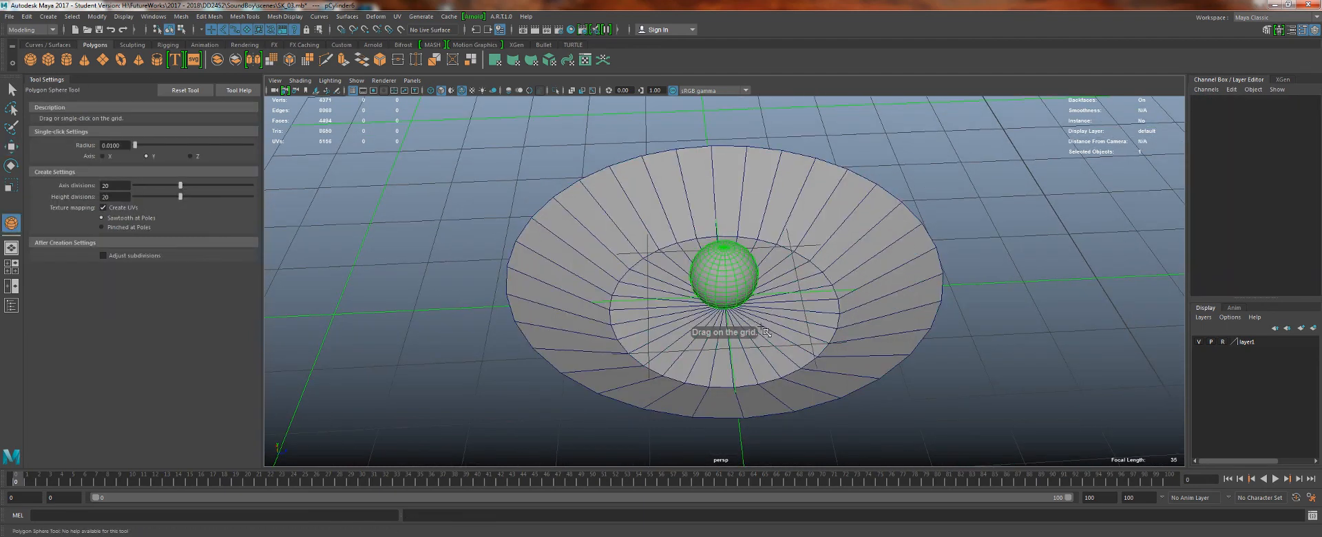
pyautogui.scroll(-3, 1248, 262)
pyautogui.click(1252, 268)
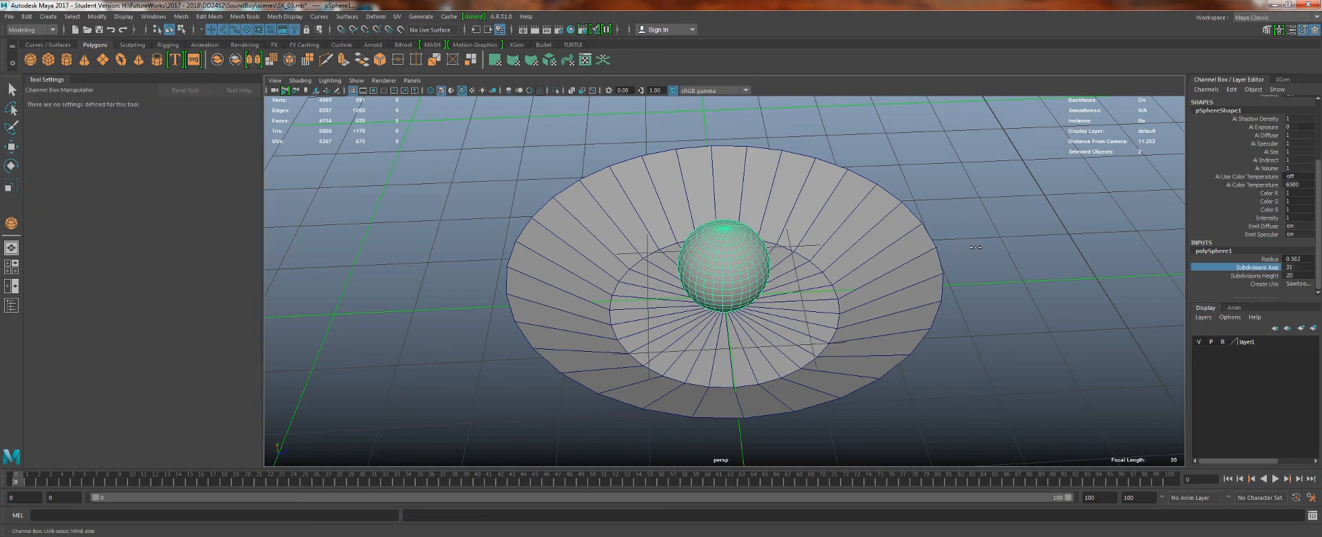
pyautogui.moveTo(976, 247); pyautogui.dragTo(978, 247, button='middle')
pyautogui.keyDown('alt'); pyautogui.moveTo(742, 266); pyautogui.dragTo(842, 345, button='right'); pyautogui.keyUp('alt')
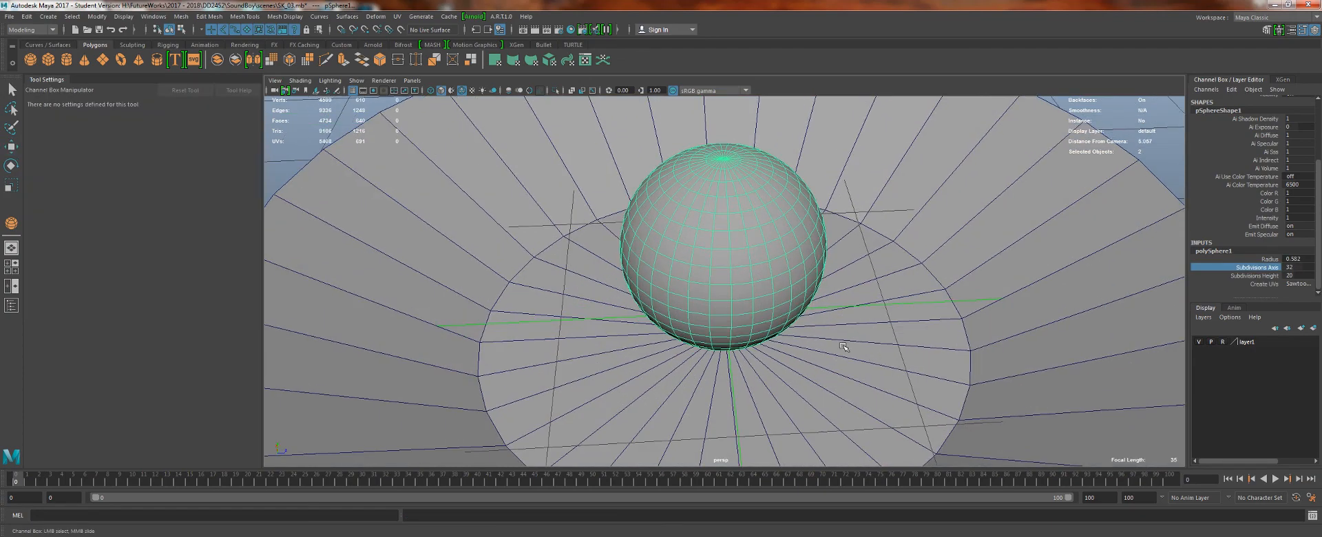
pyautogui.keyDown('alt'); pyautogui.moveTo(779, 351); pyautogui.dragTo(797, 301); pyautogui.keyUp('alt')
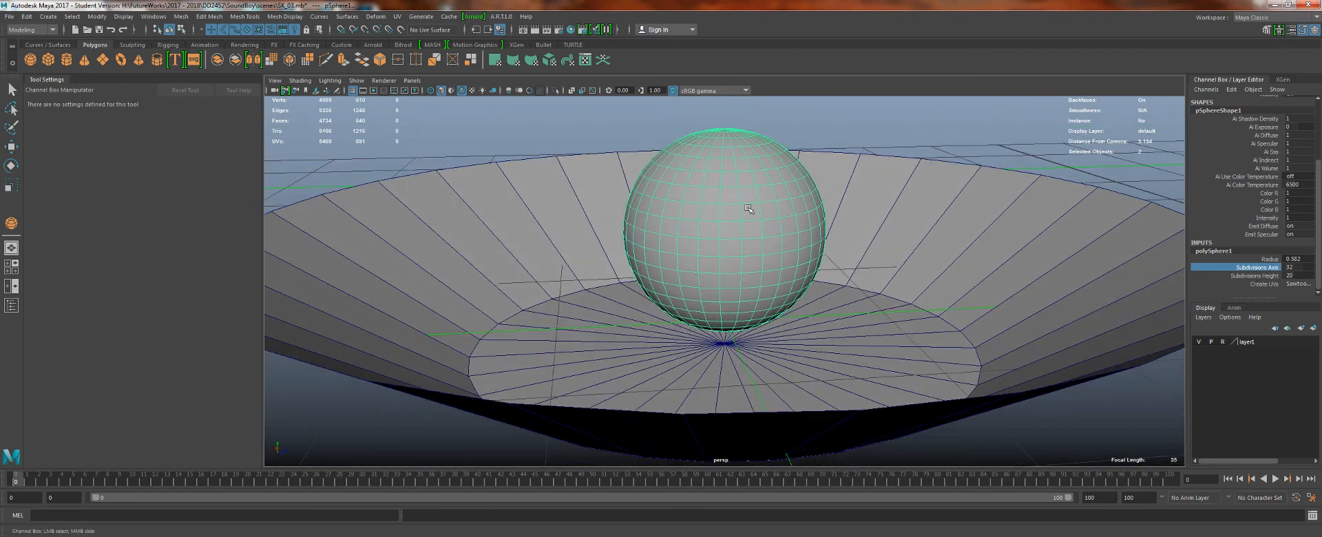
# - Select the faces of the sphere's lower half and delete them to leave a dome
pyautogui.moveTo(717, 202); pyautogui.dragTo(718, 235, button='right')
pyautogui.click(709, 229)
pyautogui.press('w')
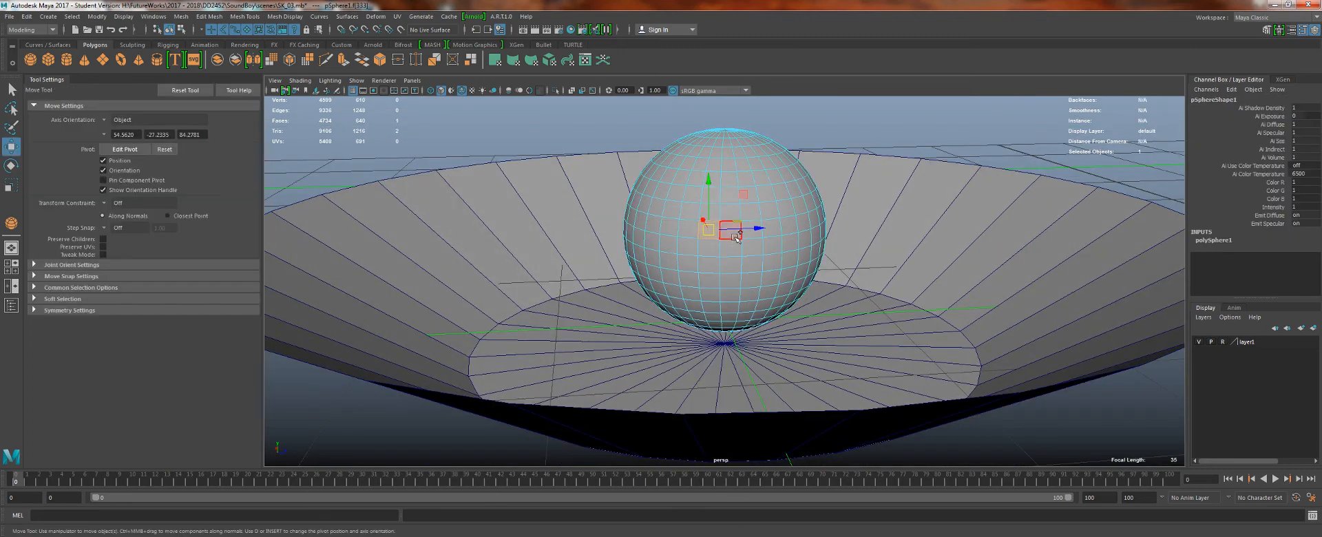
pyautogui.press('q')
pyautogui.doubleClick(729, 234)
pyautogui.press('Delete')
pyautogui.doubleClick(756, 250)
pyautogui.press('Delete')
# - Move the dome down onto the dish's floor and scale it up uniformly to about 1.273
pyautogui.moveTo(724, 173); pyautogui.dragTo(762, 154, button='right')
pyautogui.press('w')
pyautogui.moveTo(731, 171); pyautogui.dragTo(737, 309)
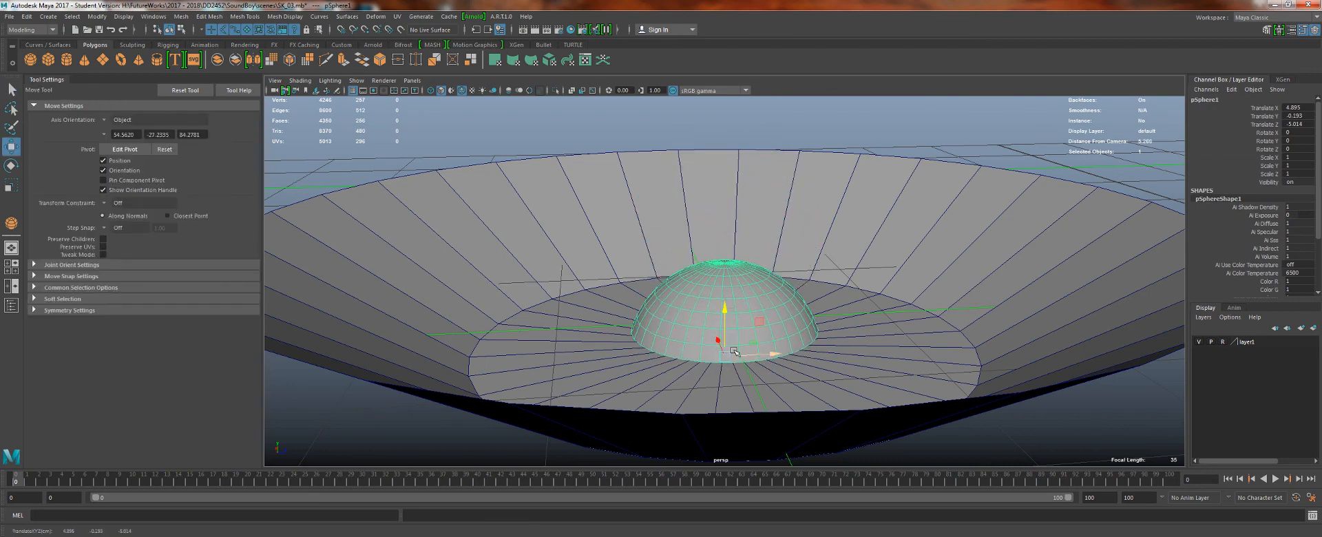
pyautogui.press('r')
pyautogui.moveTo(732, 359); pyautogui.dragTo(784, 357)
# - Insert an edge loop around the dish's sloped wall just inside the rim
pyautogui.moveTo(641, 315)
pyautogui.keyDown('alt'); pyautogui.mouseDown(button='right')
pyautogui.moveTo(599, 298)
pyautogui.moveTo(569, 252)
pyautogui.moveTo(629, 319)
pyautogui.mouseUp(button='right'); pyautogui.keyUp('alt')
pyautogui.click(569, 252)
pyautogui.keyDown('alt'); pyautogui.moveTo(629, 318); pyautogui.dragTo(678, 313); pyautogui.keyUp('alt')
pyautogui.keyDown('alt'); pyautogui.moveTo(678, 313); pyautogui.dragTo(644, 224, button='right'); pyautogui.keyUp('alt')
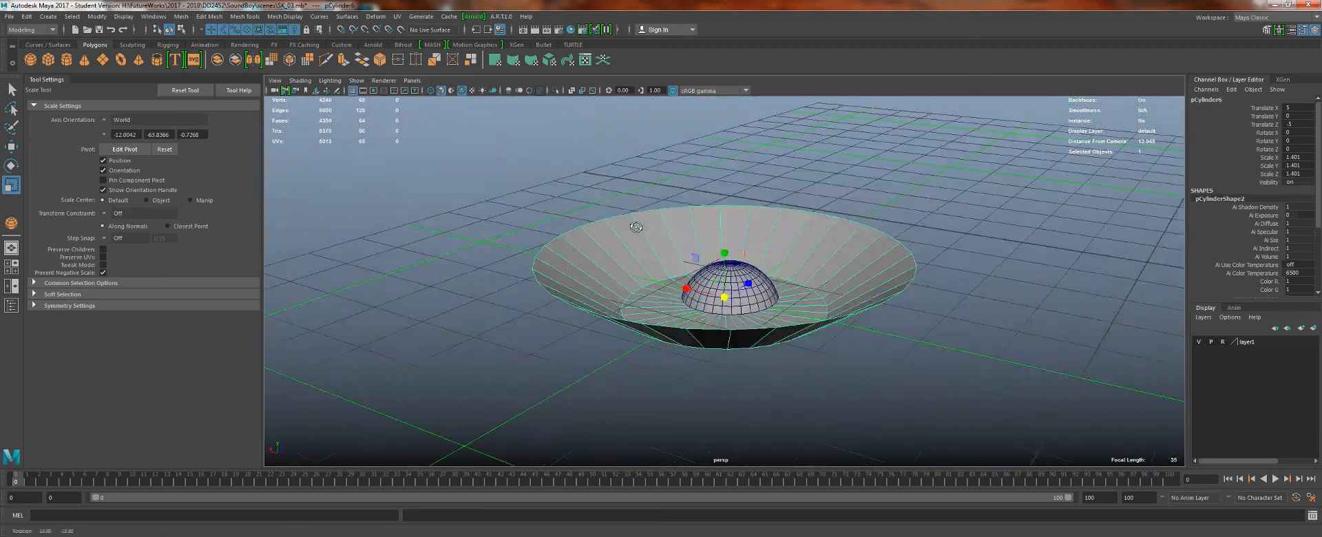
pyautogui.keyDown('alt'); pyautogui.moveTo(643, 224); pyautogui.dragTo(676, 233); pyautogui.keyUp('alt')
pyautogui.keyDown('alt'); pyautogui.moveTo(641, 241); pyautogui.dragTo(667, 283, button='right'); pyautogui.keyUp('alt')
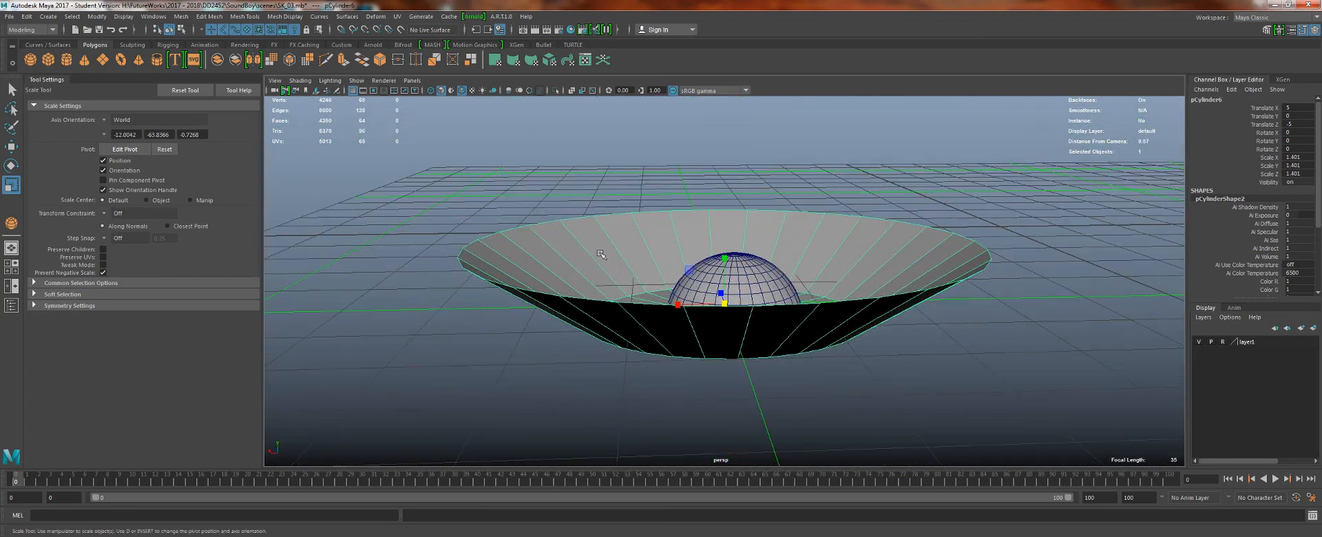
pyautogui.moveTo(601, 254); pyautogui.dragTo(605, 232, button='right')
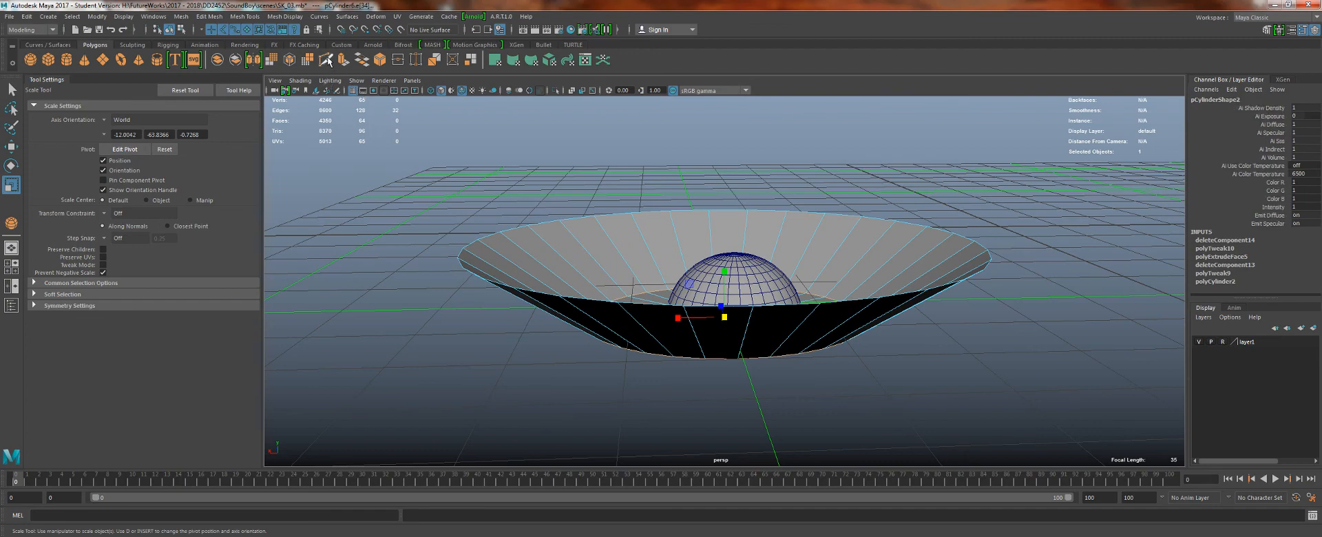
pyautogui.click(327, 60)
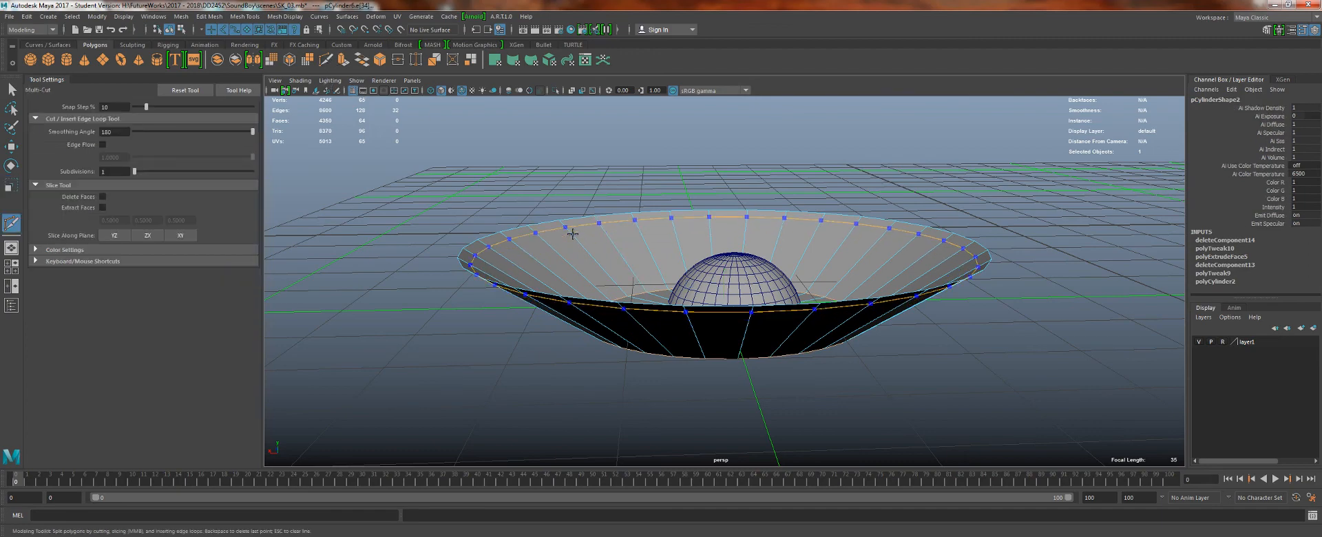
pyautogui.keyDown('ctrl'); pyautogui.click(572, 235); pyautogui.keyUp('ctrl')
pyautogui.keyDown('alt'); pyautogui.moveTo(779, 232); pyautogui.dragTo(615, 326, button='right'); pyautogui.keyUp('alt')
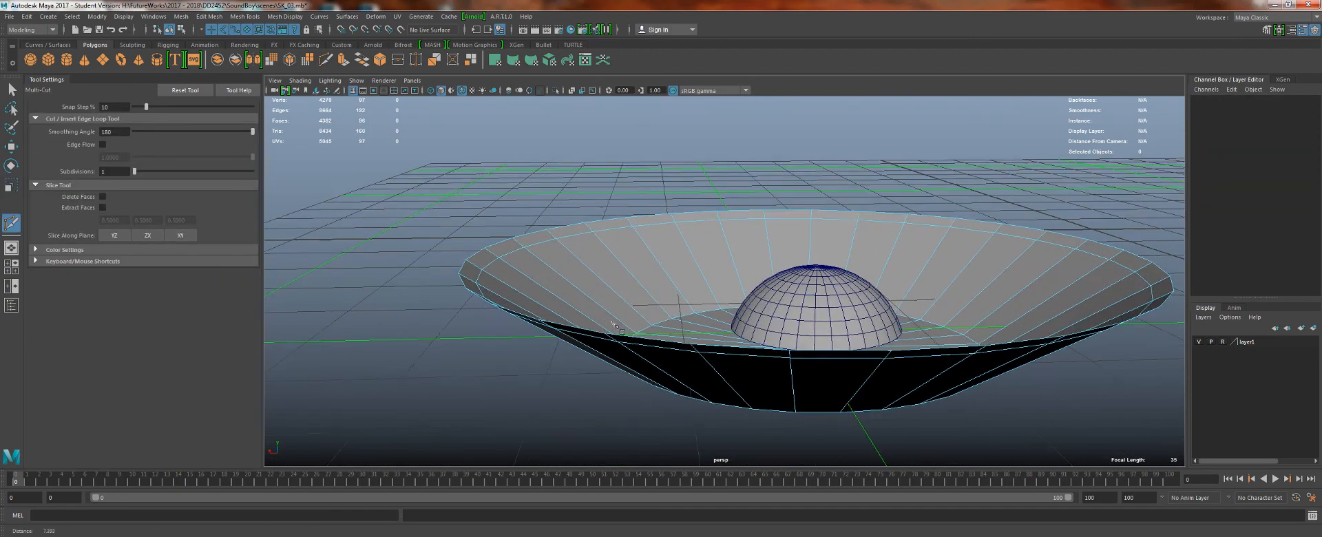
# - Select the edge loop just inside the rim and raise it slightly to form a lip
pyautogui.press('w')
pyautogui.doubleClick(513, 254)
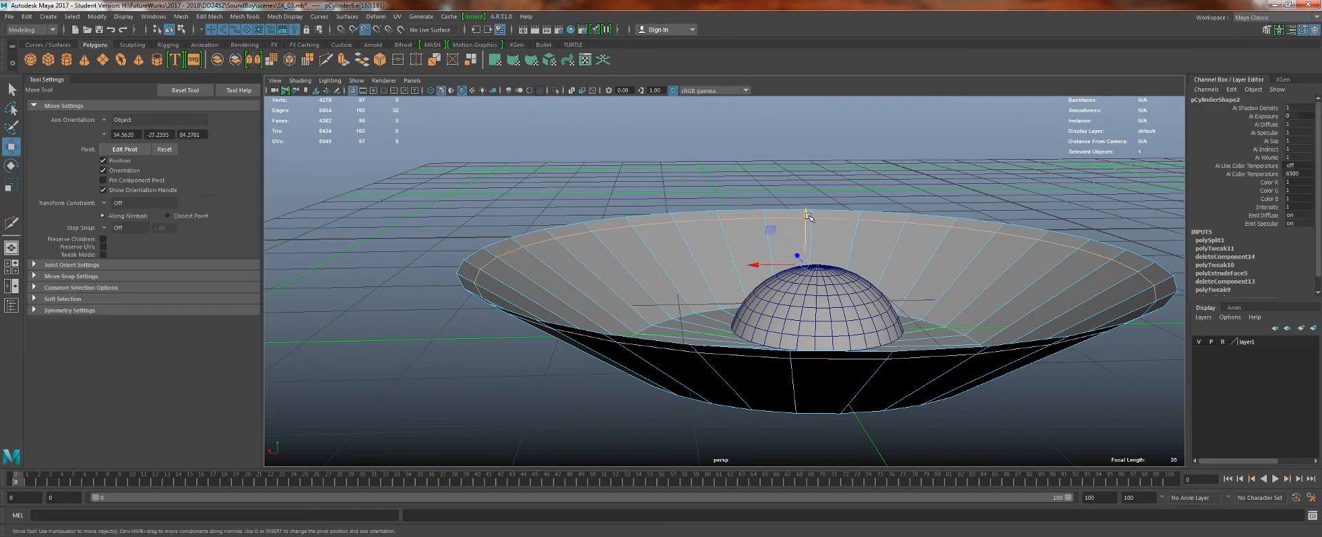
pyautogui.moveTo(809, 217); pyautogui.dragTo(806, 203)
pyautogui.keyDown('alt'); pyautogui.moveTo(588, 278); pyautogui.dragTo(500, 266, button='right'); pyautogui.keyUp('alt')
pyautogui.keyDown('alt'); pyautogui.moveTo(499, 266); pyautogui.dragTo(491, 265, button='middle'); pyautogui.keyUp('alt')
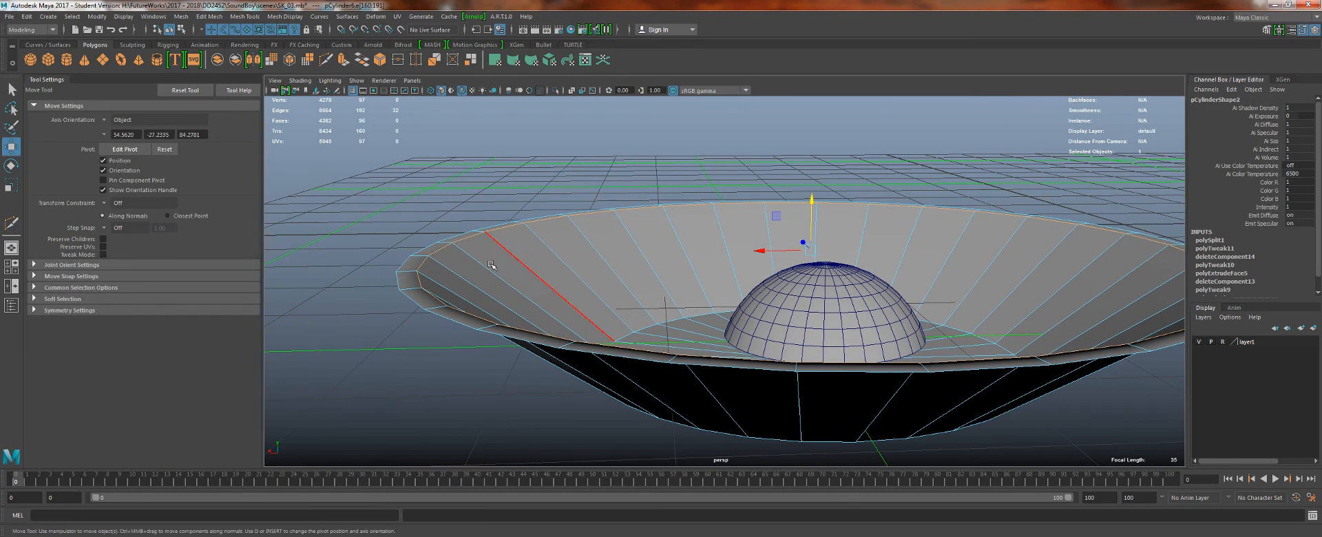
# - Insert another edge loop on the wall below the raised lip and scale it outwards
pyautogui.click(325, 61)
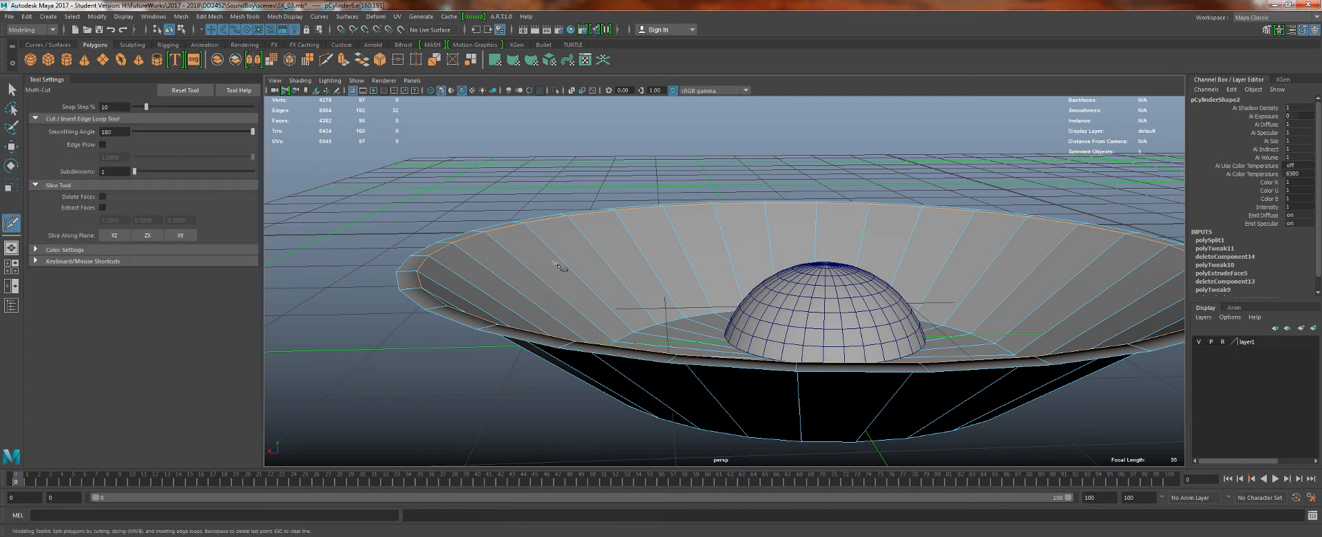
pyautogui.click(513, 240)
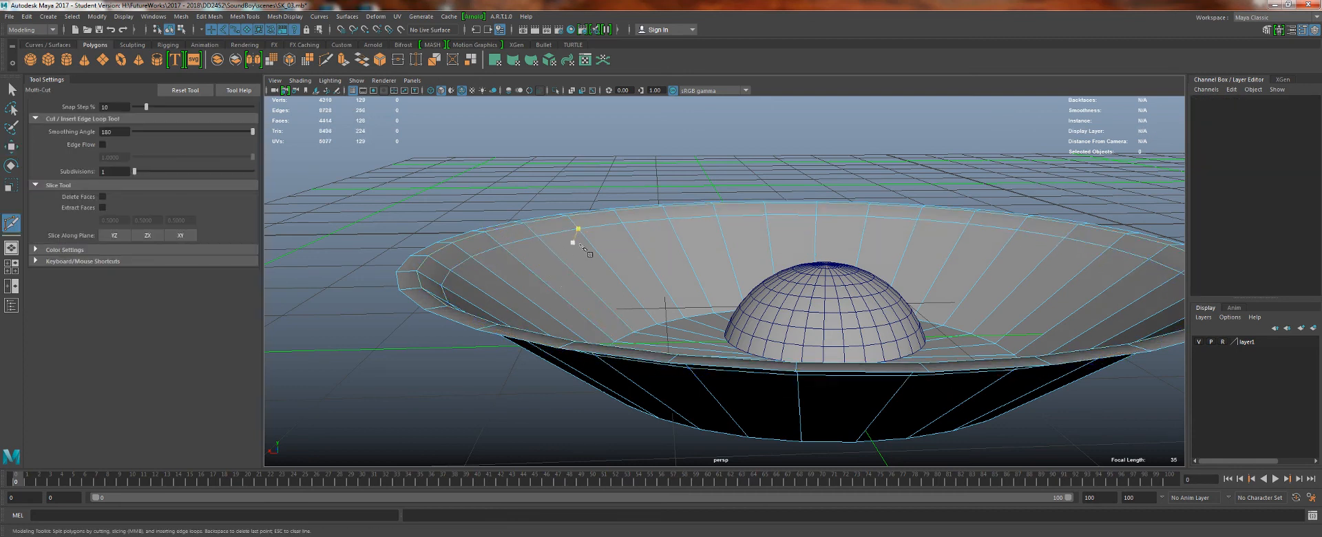
pyautogui.press('w')
pyautogui.press('r')
pyautogui.moveTo(812, 265); pyautogui.dragTo(839, 271)
# - Add a further edge loop just below the rim's groove and move it up
pyautogui.press('y')
pyautogui.click(526, 235)
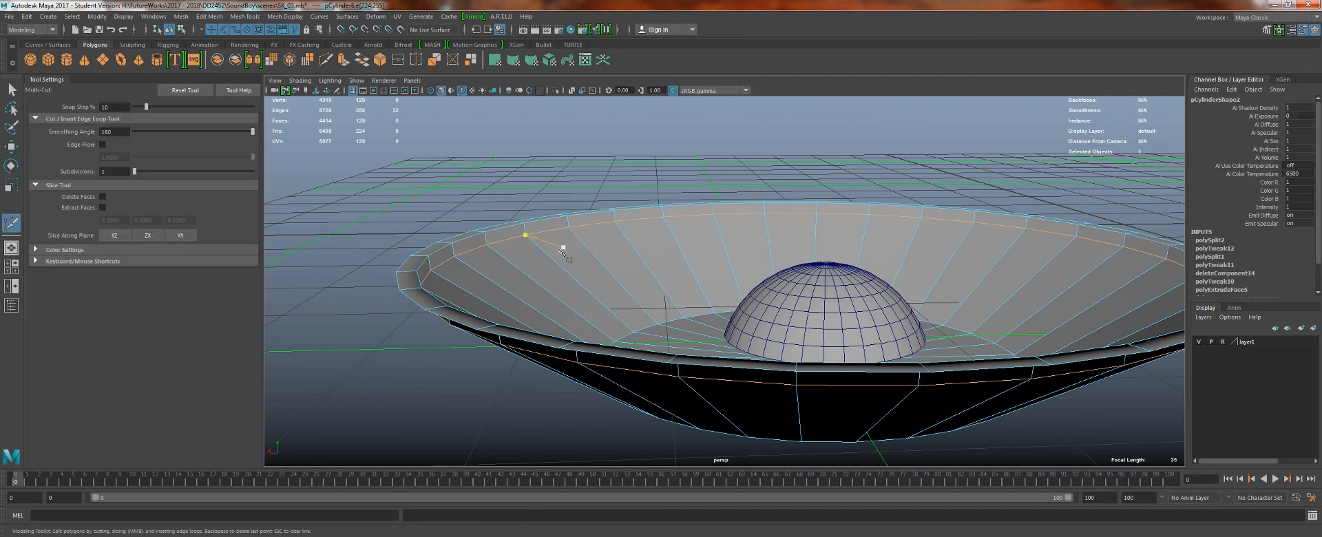
pyautogui.keyDown('ctrl'); pyautogui.click(555, 253); pyautogui.keyUp('ctrl')
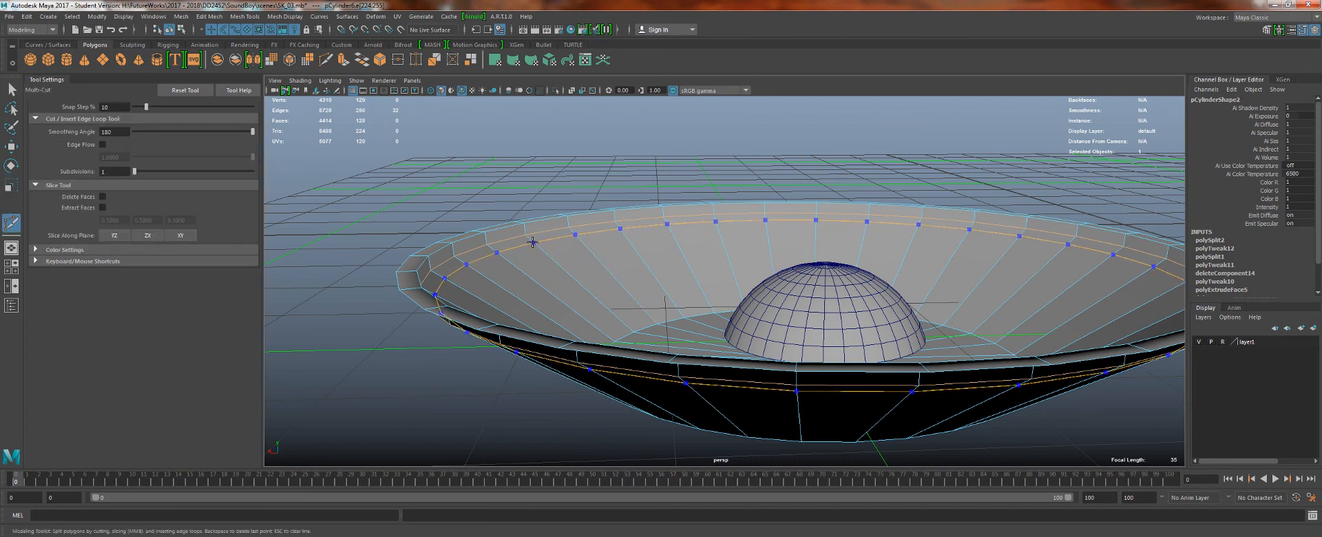
pyautogui.press('w')
pyautogui.doubleClick(555, 237)
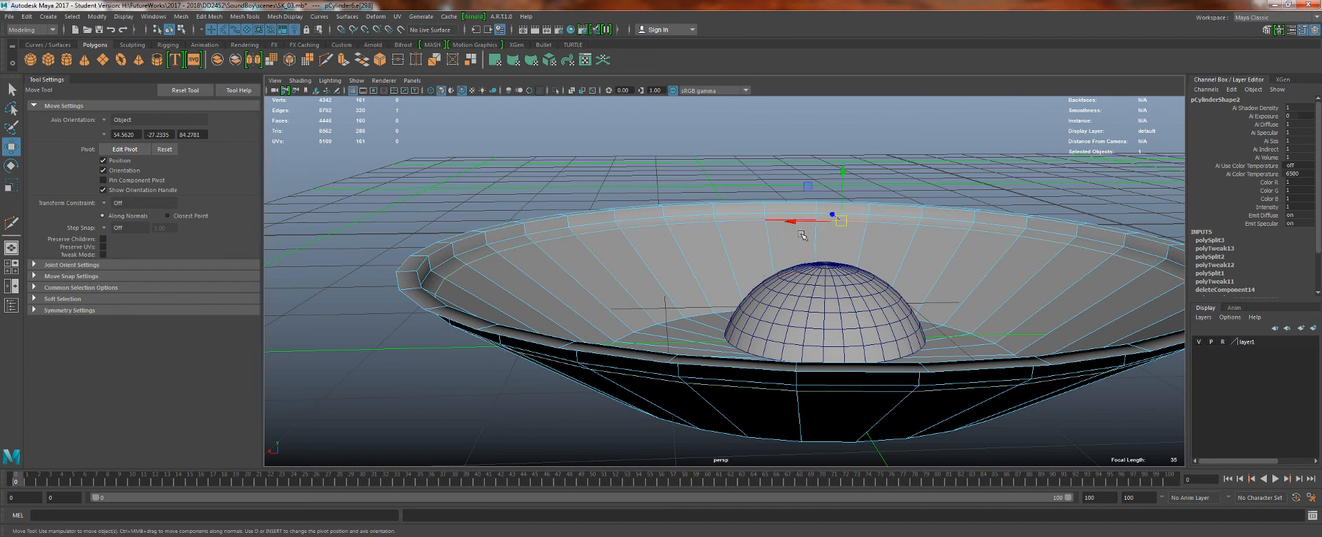
pyautogui.moveTo(814, 230); pyautogui.dragTo(812, 212)
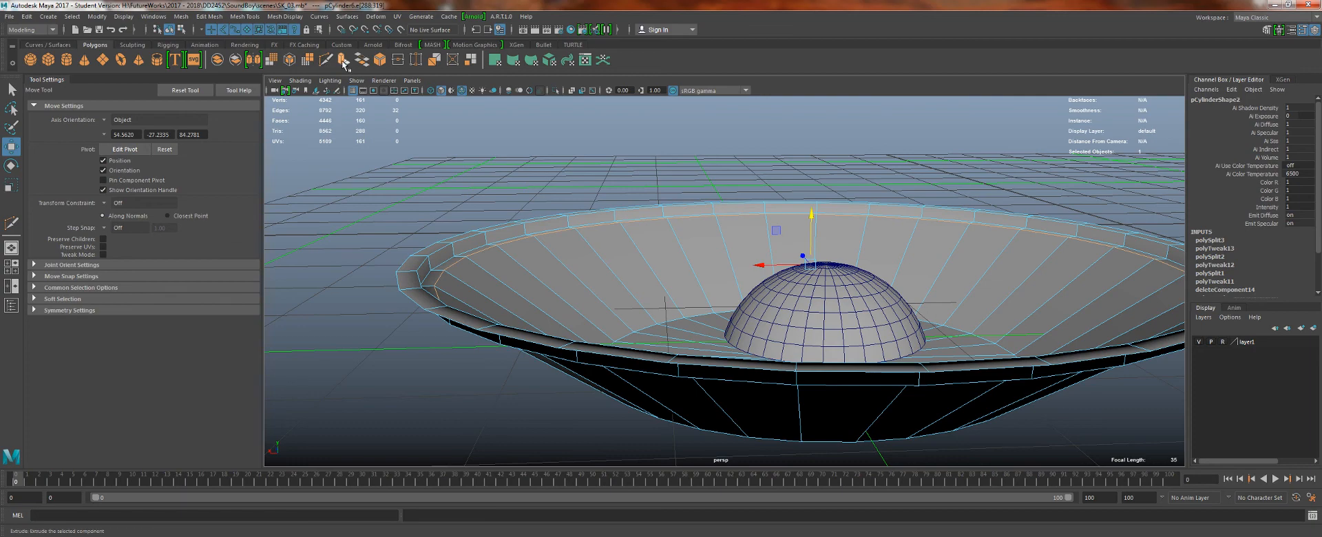
# - Insert an edge loop low on the dish's wall and scale it inwards to make a steep step around the floor
pyautogui.moveTo(601, 209)
pyautogui.keyDown('alt'); pyautogui.mouseDown()
pyautogui.moveTo(597, 236)
pyautogui.moveTo(589, 215)
pyautogui.mouseUp(); pyautogui.keyUp('alt')
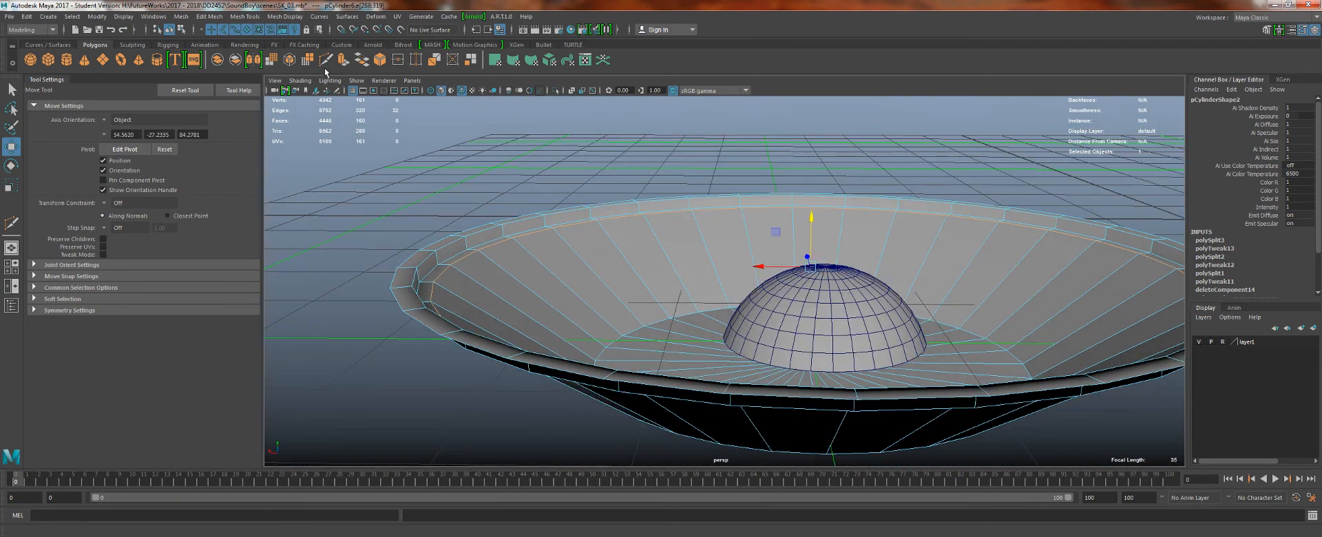
pyautogui.keyDown('ctrl'); pyautogui.click(615, 297); pyautogui.keyUp('ctrl')
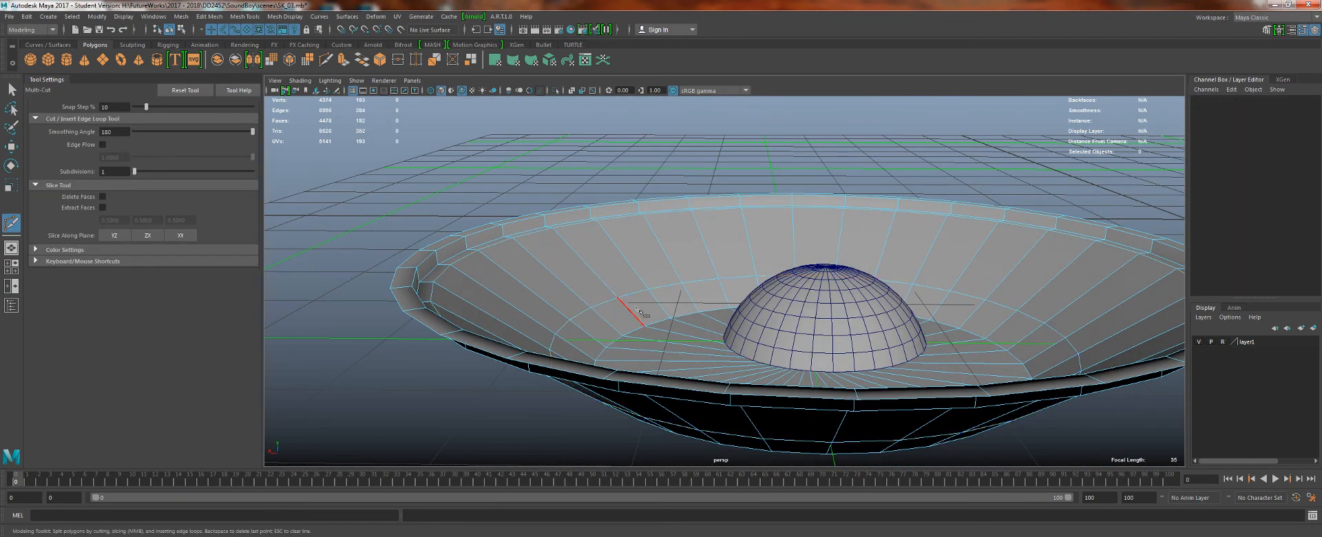
pyautogui.press('w')
pyautogui.click(617, 290)
pyautogui.press('r')
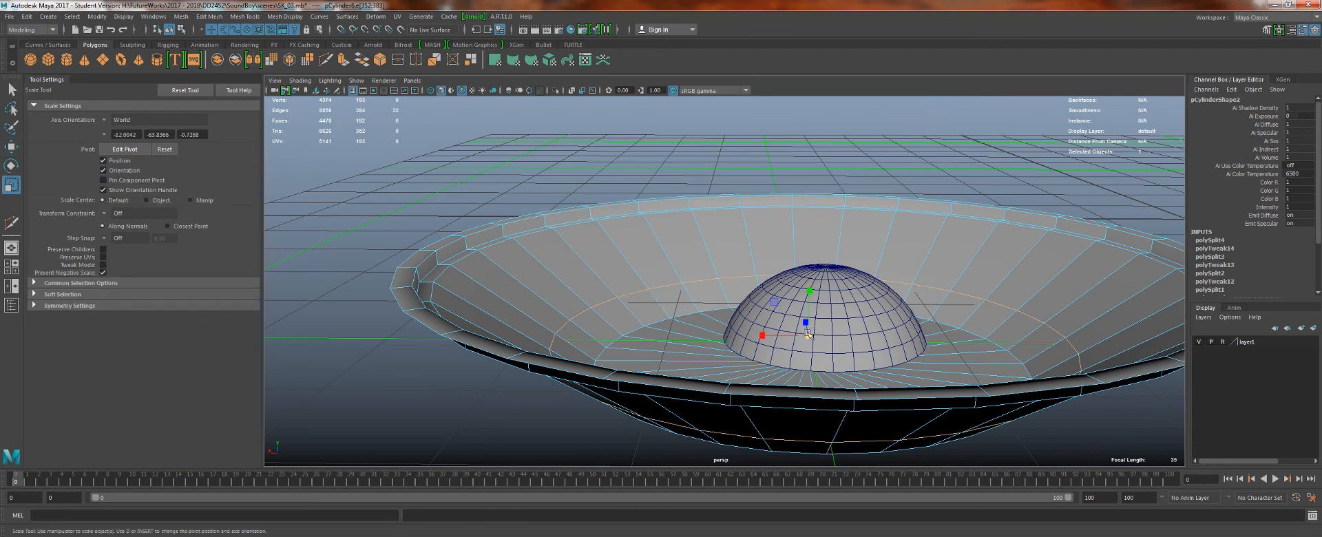
pyautogui.moveTo(809, 334); pyautogui.dragTo(754, 332)
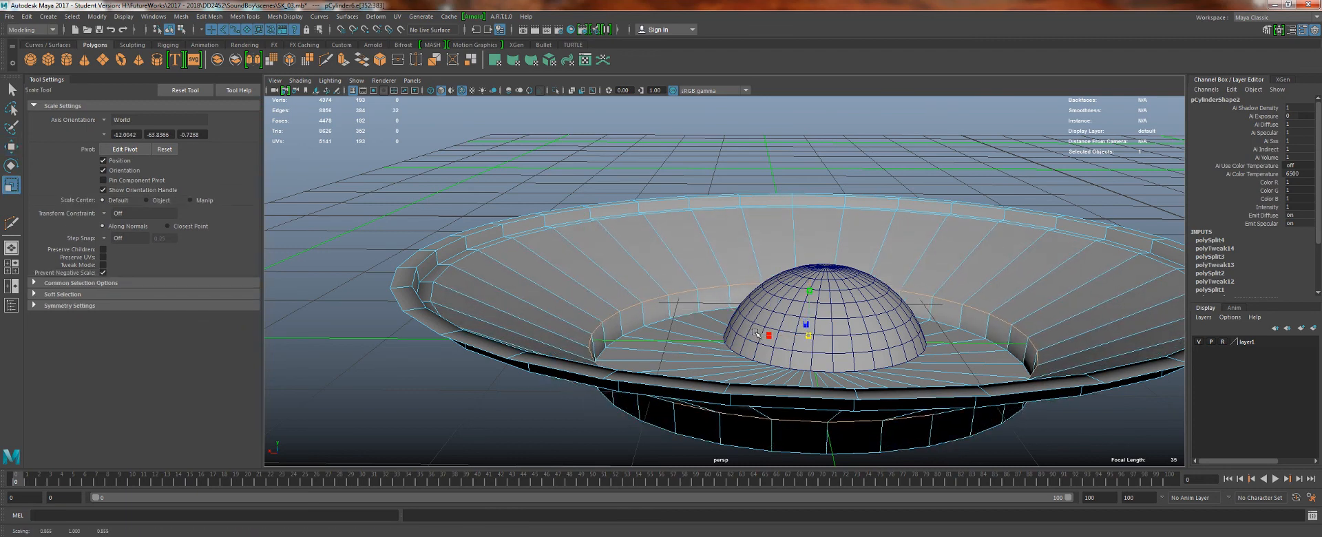
# - Select the floor's radial edges and connect them with an edge ring around the dome
pyautogui.scroll(5, 756, 334)
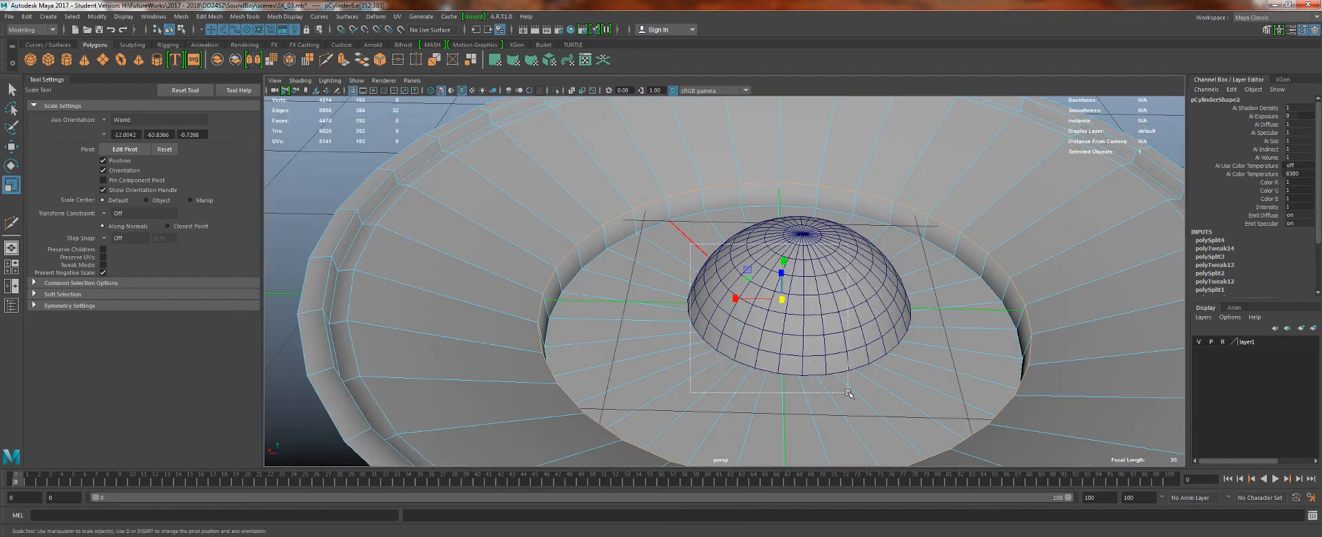
pyautogui.moveTo(849, 393); pyautogui.dragTo(853, 400)
pyautogui.keyDown('alt'); pyautogui.moveTo(853, 401); pyautogui.dragTo(794, 371, button='middle'); pyautogui.keyUp('alt')
pyautogui.click(208, 17)
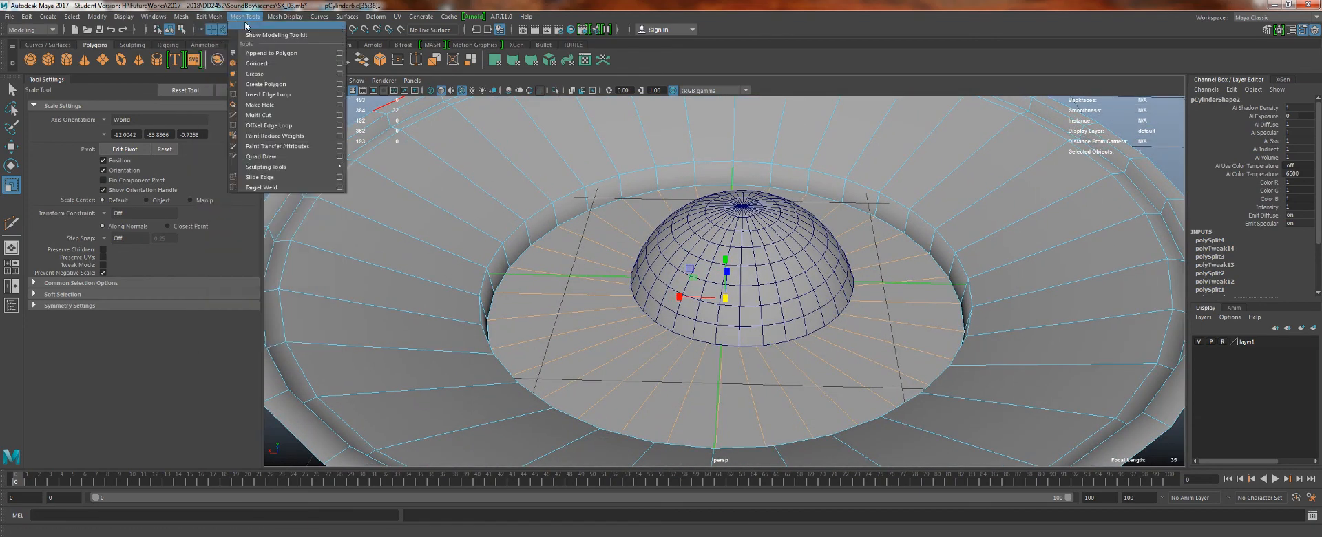
pyautogui.click(220, 71)
pyautogui.press('w')
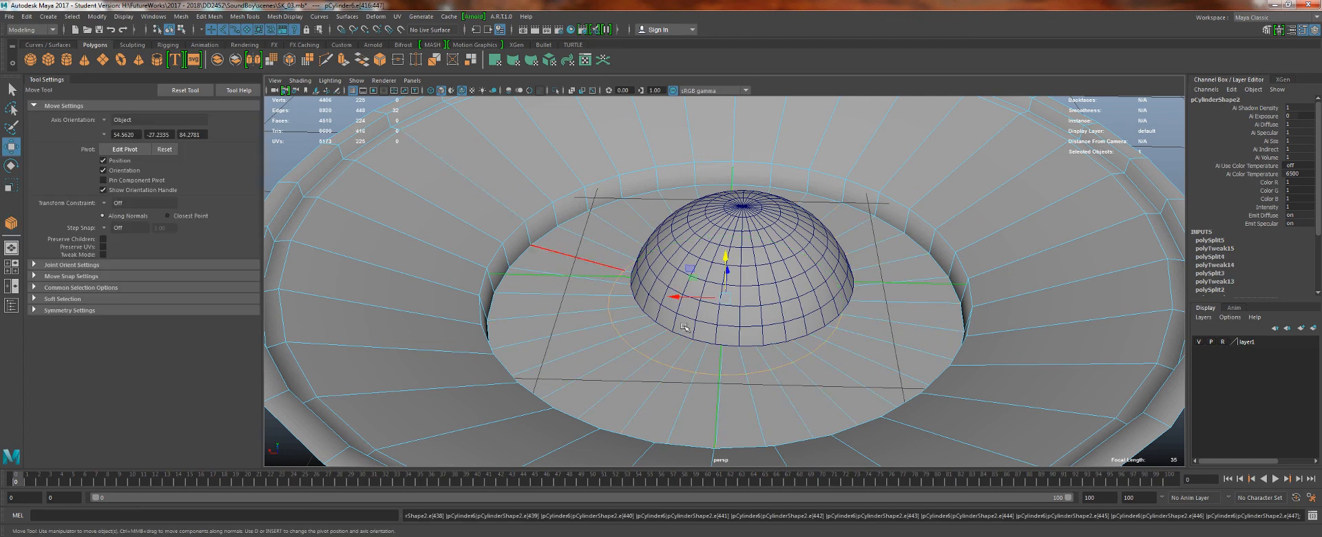
# - Select the dome in object mode and shift it sideways to line up with the floor's ring
pyautogui.moveTo(790, 267); pyautogui.dragTo(831, 248, button='right')
pyautogui.click(755, 257)
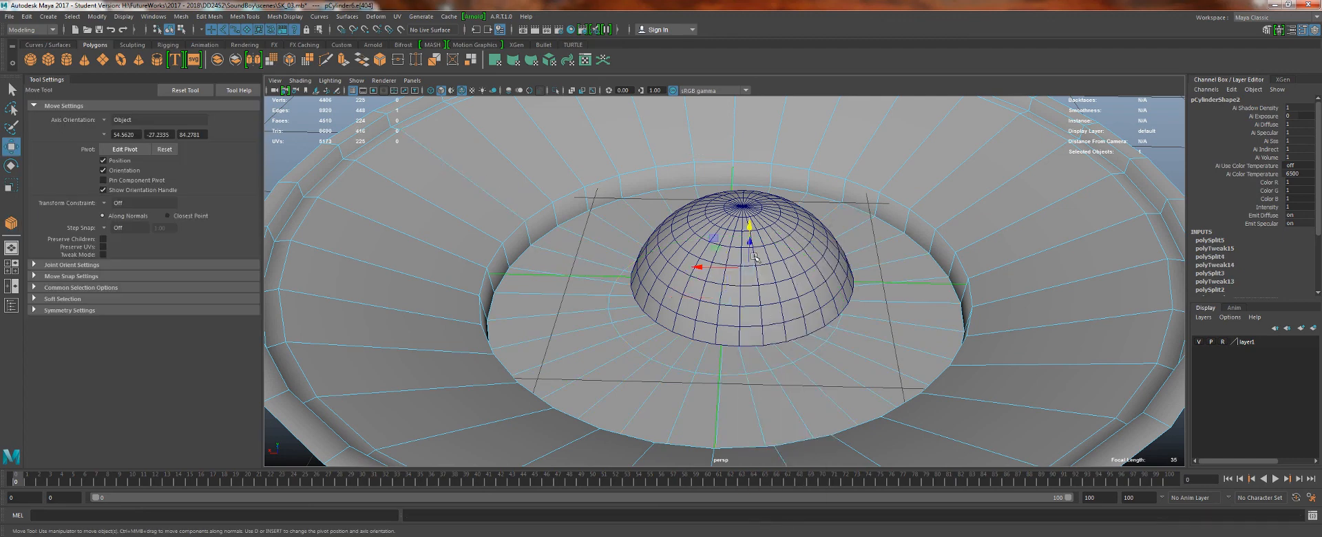
pyautogui.click(770, 260)
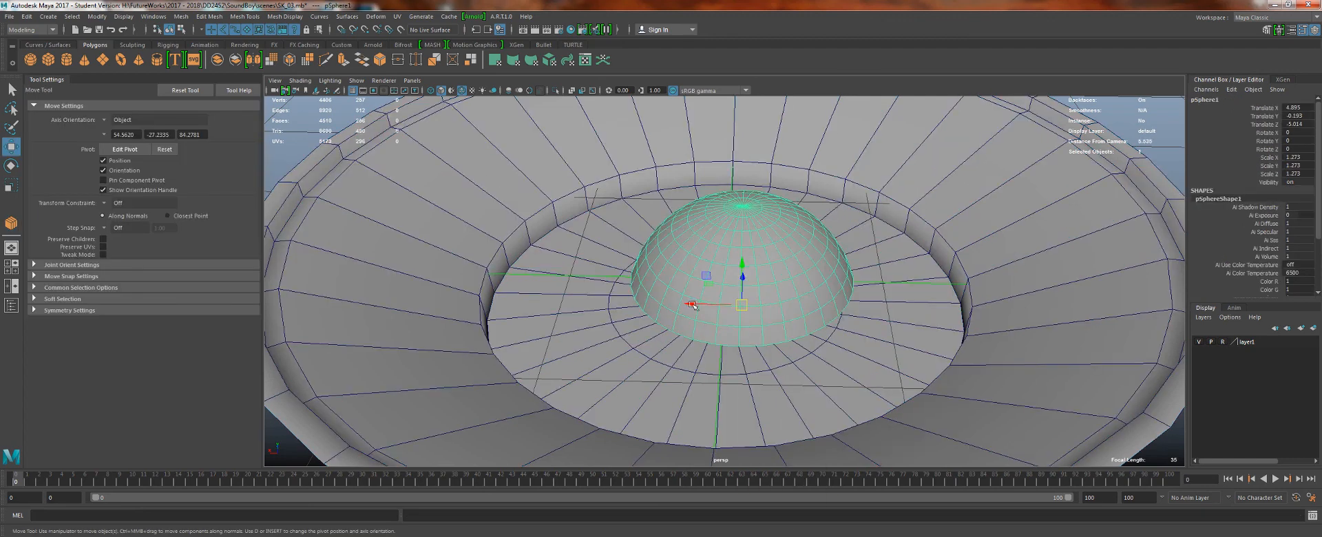
pyautogui.moveTo(693, 305); pyautogui.dragTo(685, 301)
# - Delete the dish's floor geometry inside the ring beneath the dome
pyautogui.click(639, 362)
pyautogui.moveTo(641, 347); pyautogui.dragTo(641, 240, button='right')
pyautogui.keyDown('alt'); pyautogui.moveTo(659, 349); pyautogui.dragTo(673, 336); pyautogui.keyUp('alt')
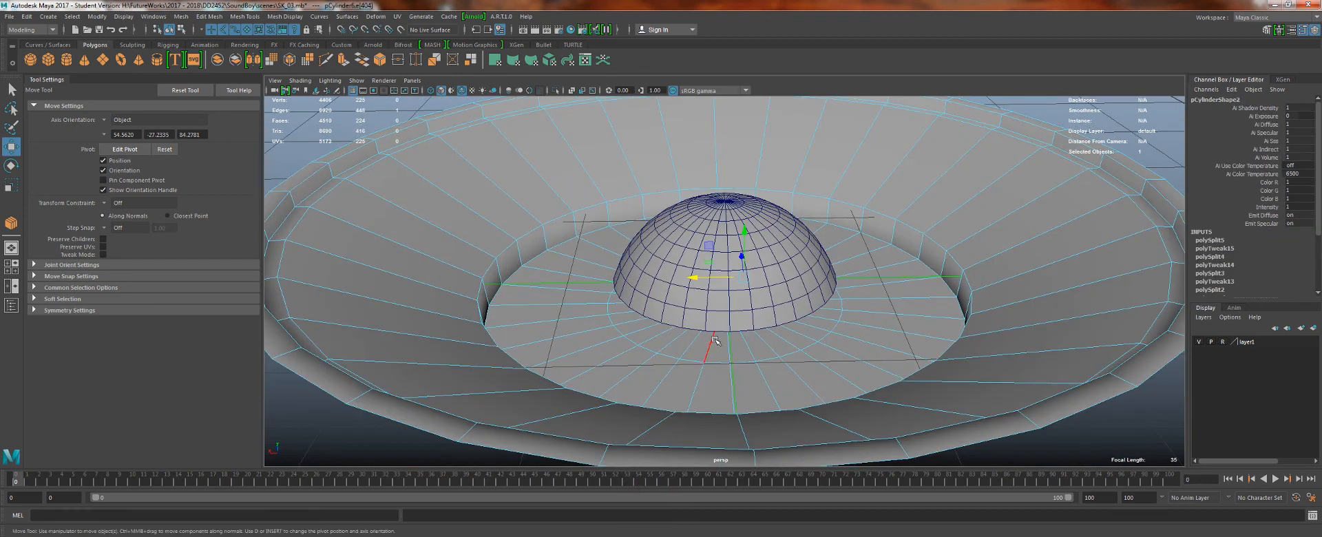
pyautogui.moveTo(713, 345); pyautogui.dragTo(713, 296, button='right')
pyautogui.moveTo(760, 346); pyautogui.dragTo(726, 350)
pyautogui.press('q')
# - Extrude the hole's border edges upwards into a collar around the dome, and extrude them again scaled slightly inwards
pyautogui.moveTo(614, 344); pyautogui.dragTo(613, 236, button='right')
pyautogui.click(622, 343)
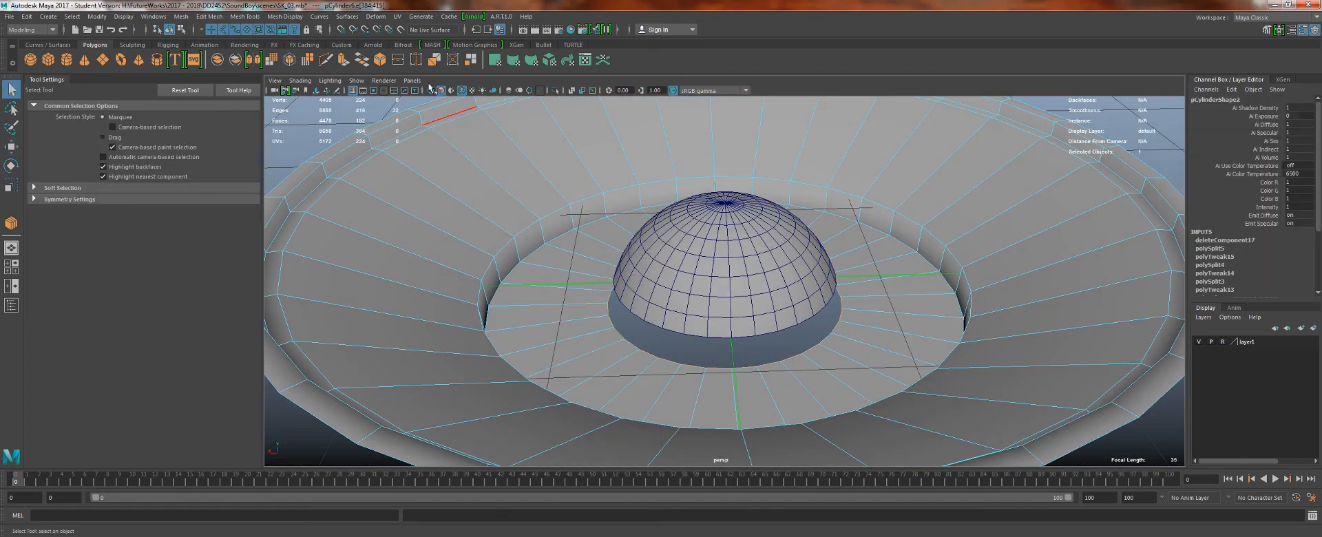
pyautogui.hotkey('ctrl', 'e')
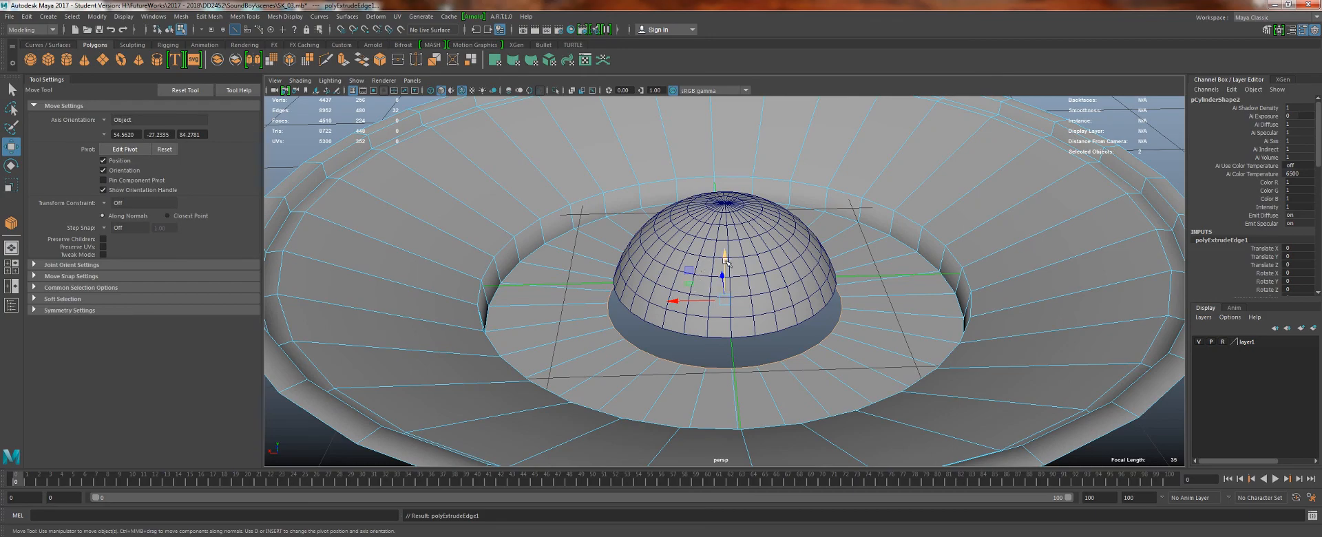
pyautogui.hotkey('ctrl', 'e')
pyautogui.press('r')
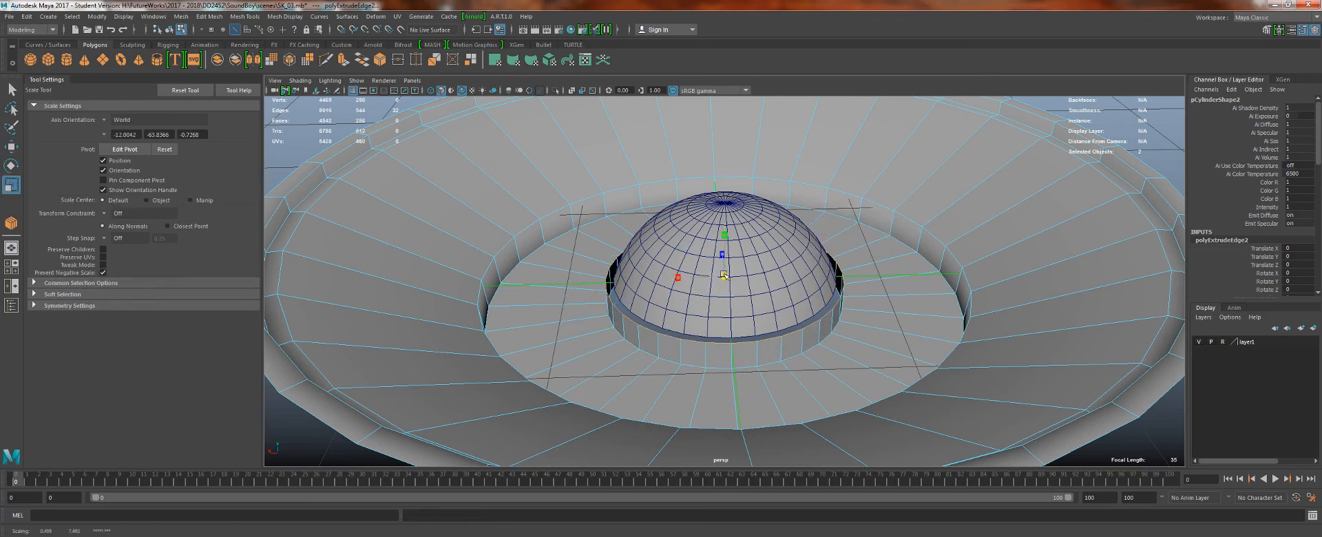
pyautogui.moveTo(724, 276); pyautogui.dragTo(715, 275)
# - Return to object mode and, in the top view, snap the dome to the grid point at the dish's centre
pyautogui.keyDown('alt'); pyautogui.moveTo(741, 322); pyautogui.dragTo(669, 249); pyautogui.keyUp('alt')
pyautogui.keyDown('alt'); pyautogui.moveTo(669, 248); pyautogui.dragTo(765, 372, button='right'); pyautogui.keyUp('alt')
pyautogui.keyDown('alt'); pyautogui.moveTo(765, 372); pyautogui.dragTo(785, 412); pyautogui.keyUp('alt')
pyautogui.keyDown('alt'); pyautogui.moveTo(743, 338); pyautogui.dragTo(743, 339, button='middle'); pyautogui.keyUp('alt')
pyautogui.press('q')
pyautogui.moveTo(823, 217); pyautogui.dragTo(854, 210, button='right')
pyautogui.moveTo(840, 230); pyautogui.dragTo(796, 232)
pyautogui.press('w')
pyautogui.press('x')
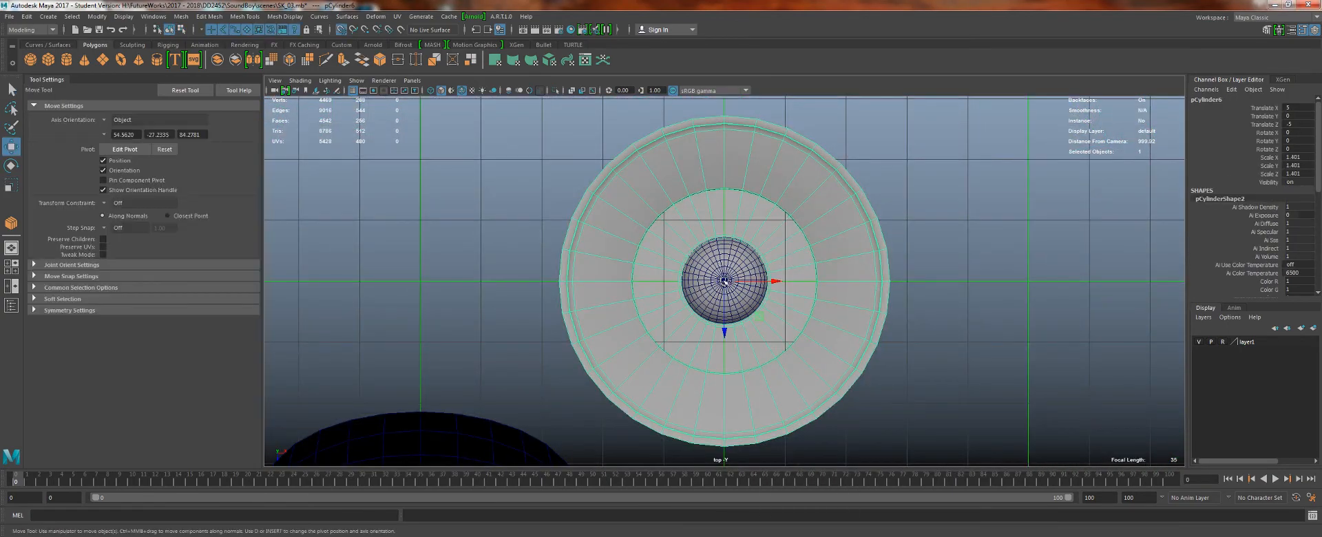
pyautogui.moveTo(724, 281); pyautogui.dragTo(687, 263)
pyautogui.click(717, 274)
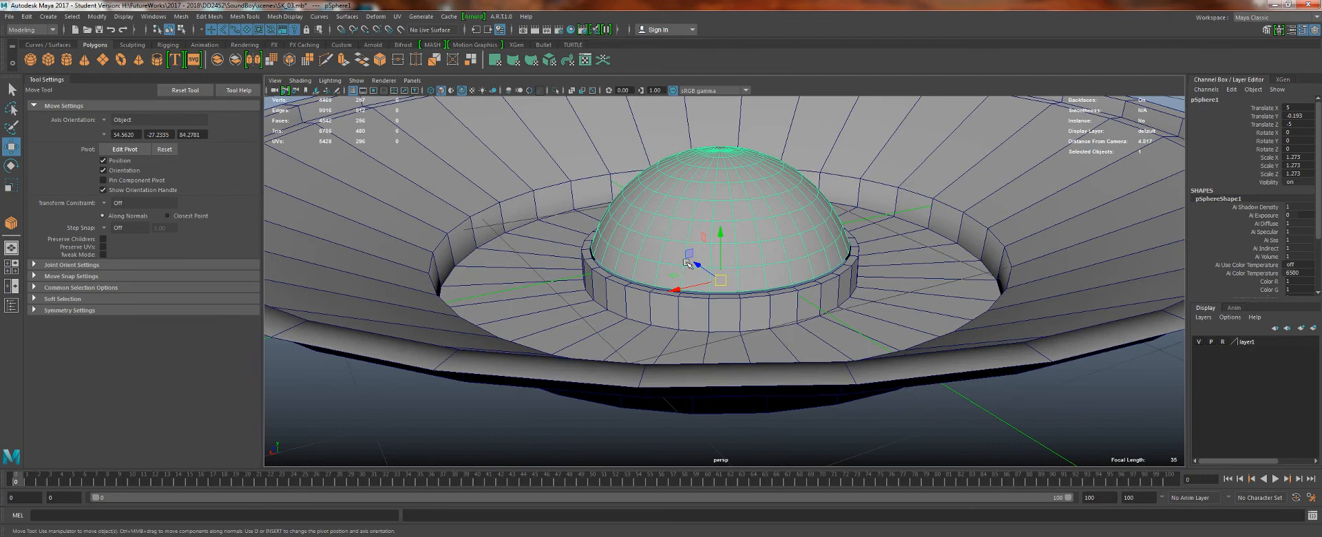
# - Select the dish together with the dome and, in face mode, select the full ring of sloped faces between rim and floor
pyautogui.click(632, 287)
pyautogui.click(649, 245)
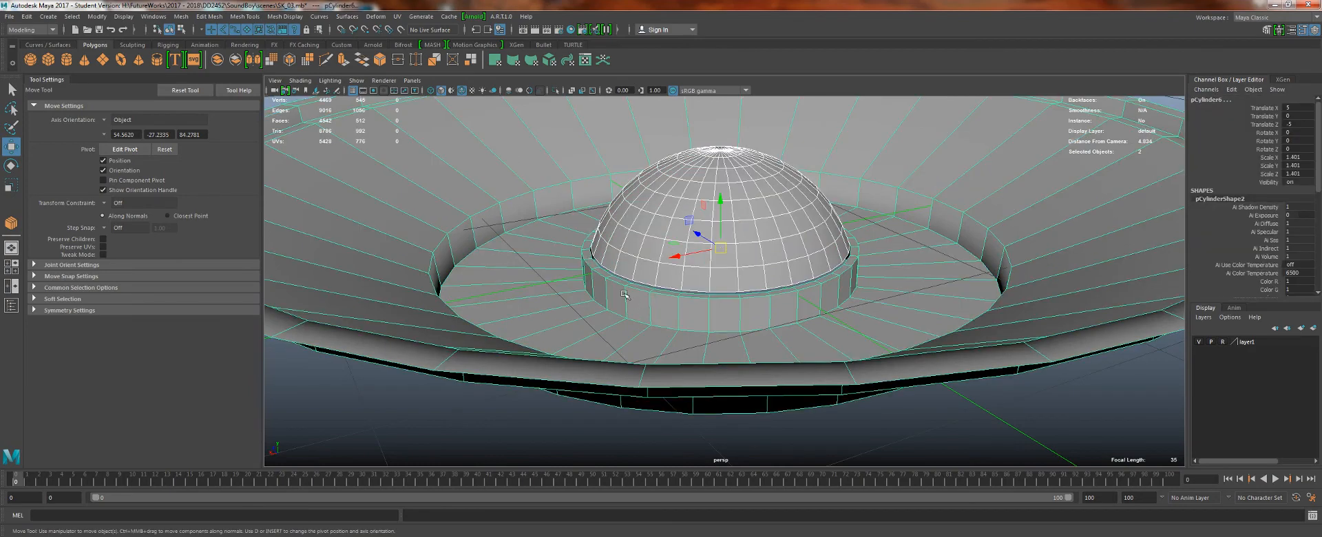
pyautogui.keyDown('alt'); pyautogui.moveTo(552, 287); pyautogui.dragTo(493, 226); pyautogui.keyUp('alt')
pyautogui.press('q')
pyautogui.moveTo(502, 221); pyautogui.dragTo(435, 156, button='right')
pyautogui.click(490, 248)
pyautogui.keyDown('alt'); pyautogui.moveTo(435, 157); pyautogui.dragTo(652, 168); pyautogui.keyUp('alt')
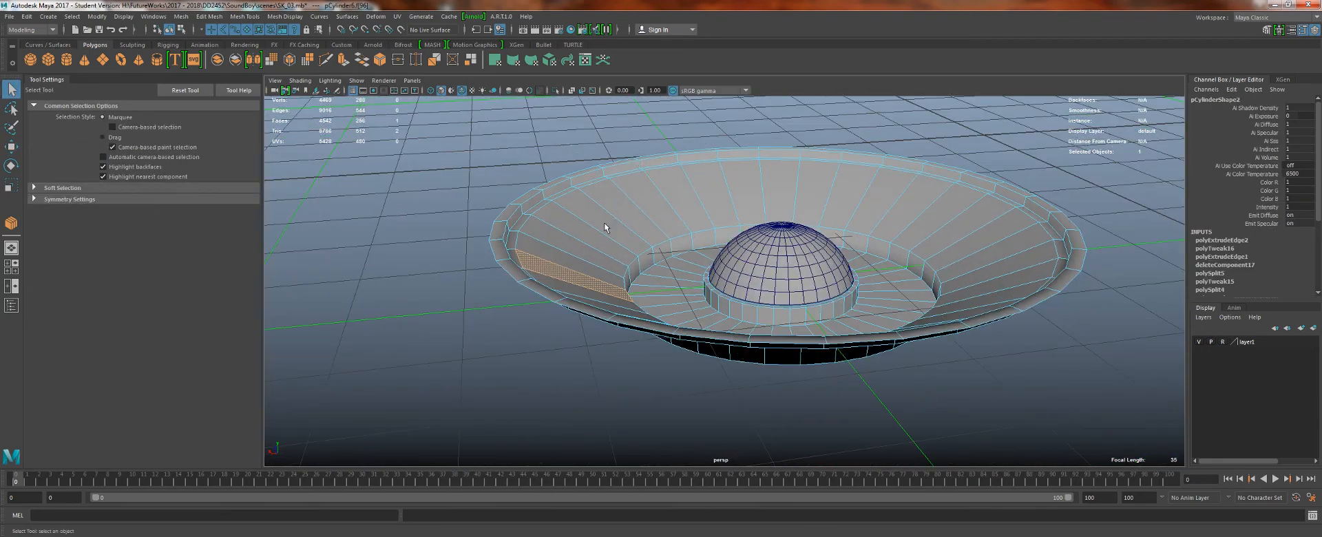
pyautogui.doubleClick(575, 265)
# - Examine the finished reference's speaker-like back, especially the recessed segments around its dome, and compare it with the dish
pyautogui.keyDown('alt'); pyautogui.moveTo(612, 221); pyautogui.dragTo(578, 172, button='right'); pyautogui.keyUp('alt')
pyautogui.keyDown('alt'); pyautogui.moveTo(1019, 261); pyautogui.dragTo(803, 345, button='middle'); pyautogui.keyUp('alt')
pyautogui.keyDown('alt'); pyautogui.moveTo(803, 345); pyautogui.dragTo(726, 264, button='right'); pyautogui.keyUp('alt')
pyautogui.keyDown('alt'); pyautogui.moveTo(726, 264); pyautogui.dragTo(551, 458, button='middle'); pyautogui.keyUp('alt')
pyautogui.keyDown('alt'); pyautogui.moveTo(964, 351); pyautogui.dragTo(1136, 427, button='right'); pyautogui.keyUp('alt')
pyautogui.keyDown('alt'); pyautogui.moveTo(689, 344); pyautogui.dragTo(758, 379, button='right'); pyautogui.keyUp('alt')
pyautogui.keyDown('alt'); pyautogui.moveTo(758, 378); pyautogui.dragTo(818, 307, button='middle'); pyautogui.keyUp('alt')
pyautogui.keyDown('alt'); pyautogui.moveTo(819, 307); pyautogui.dragTo(776, 253, button='right'); pyautogui.keyUp('alt')
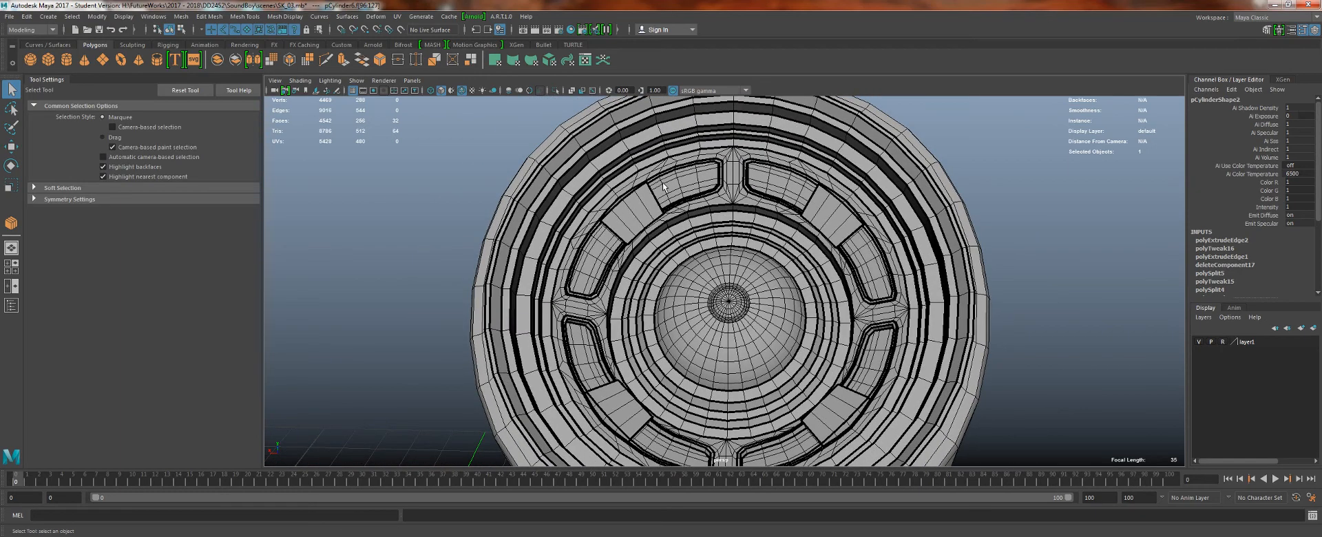
pyautogui.keyDown('alt'); pyautogui.moveTo(613, 423); pyautogui.dragTo(888, 259); pyautogui.keyUp('alt')
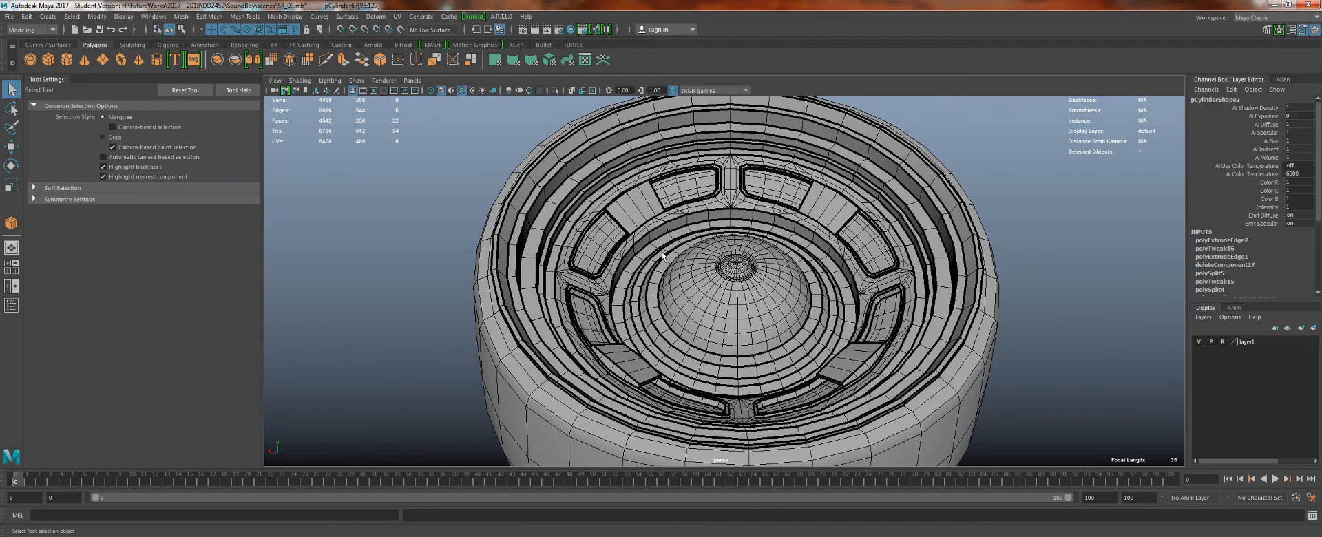
pyautogui.keyDown('alt'); pyautogui.moveTo(662, 256); pyautogui.dragTo(680, 128); pyautogui.keyUp('alt')
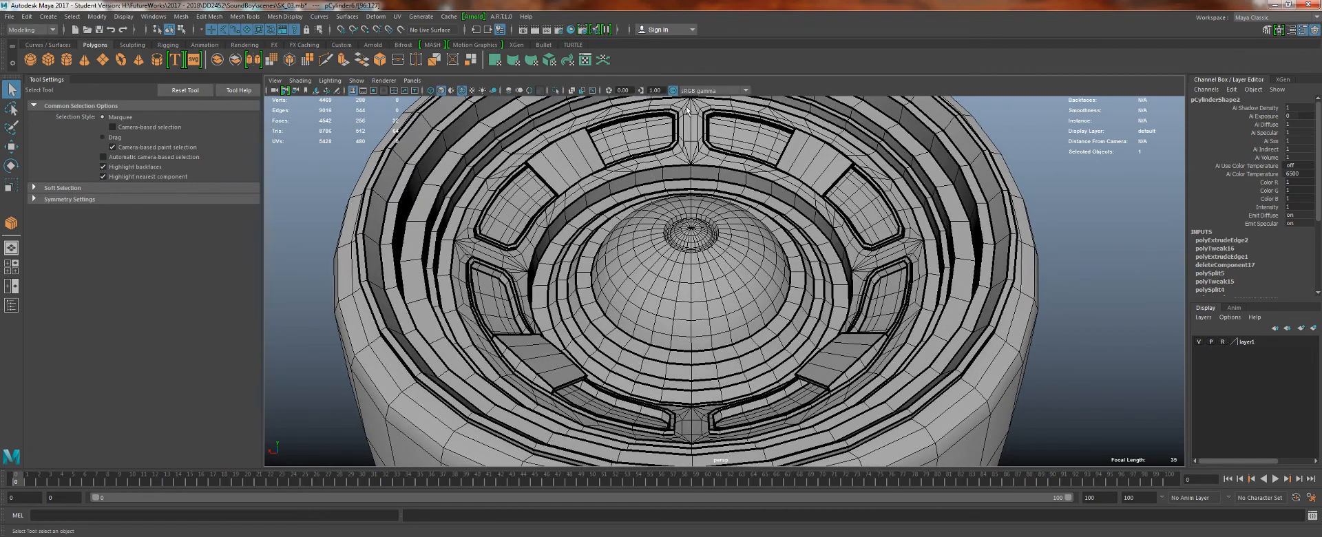
pyautogui.scroll(-5, 586, 305)
pyautogui.keyDown('alt'); pyautogui.moveTo(703, 234); pyautogui.dragTo(723, 317); pyautogui.keyUp('alt')
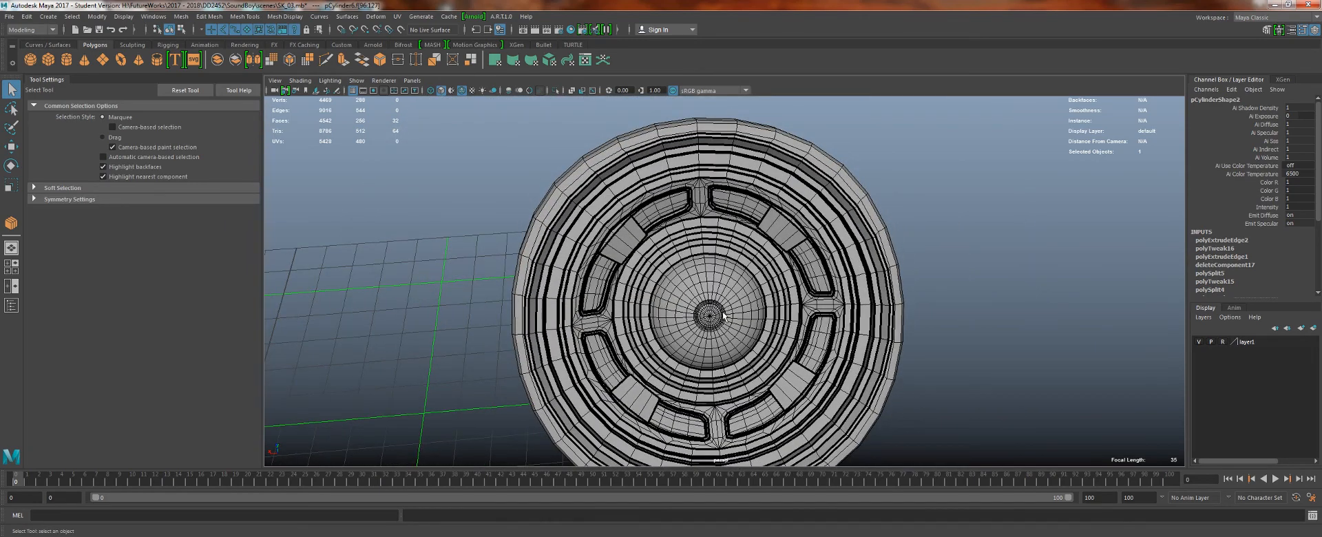
pyautogui.keyDown('alt'); pyautogui.moveTo(368, 344); pyautogui.dragTo(458, 216, button='middle'); pyautogui.keyUp('alt')
pyautogui.scroll(-5, 457, 216)
pyautogui.keyDown('alt'); pyautogui.moveTo(592, 138); pyautogui.dragTo(606, 204); pyautogui.keyUp('alt')
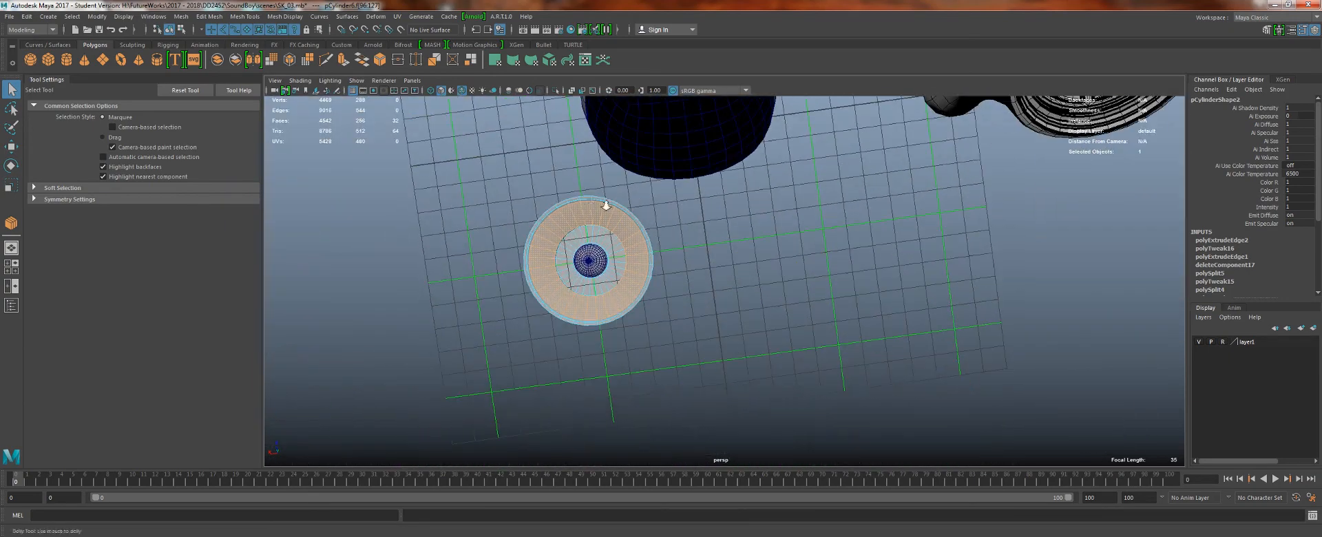
pyautogui.keyDown('alt'); pyautogui.moveTo(605, 204); pyautogui.dragTo(734, 275, button='right'); pyautogui.keyUp('alt')
pyautogui.keyDown('alt'); pyautogui.moveTo(734, 275); pyautogui.dragTo(974, 249, button='middle'); pyautogui.keyUp('alt')
pyautogui.keyDown('alt'); pyautogui.moveTo(699, 148); pyautogui.dragTo(647, 144); pyautogui.keyUp('alt')
pyautogui.keyDown('alt'); pyautogui.moveTo(876, 204); pyautogui.dragTo(487, 136, button='right'); pyautogui.keyUp('alt')
pyautogui.keyDown('alt'); pyautogui.moveTo(785, 189); pyautogui.dragTo(478, 225, button='middle'); pyautogui.keyUp('alt')
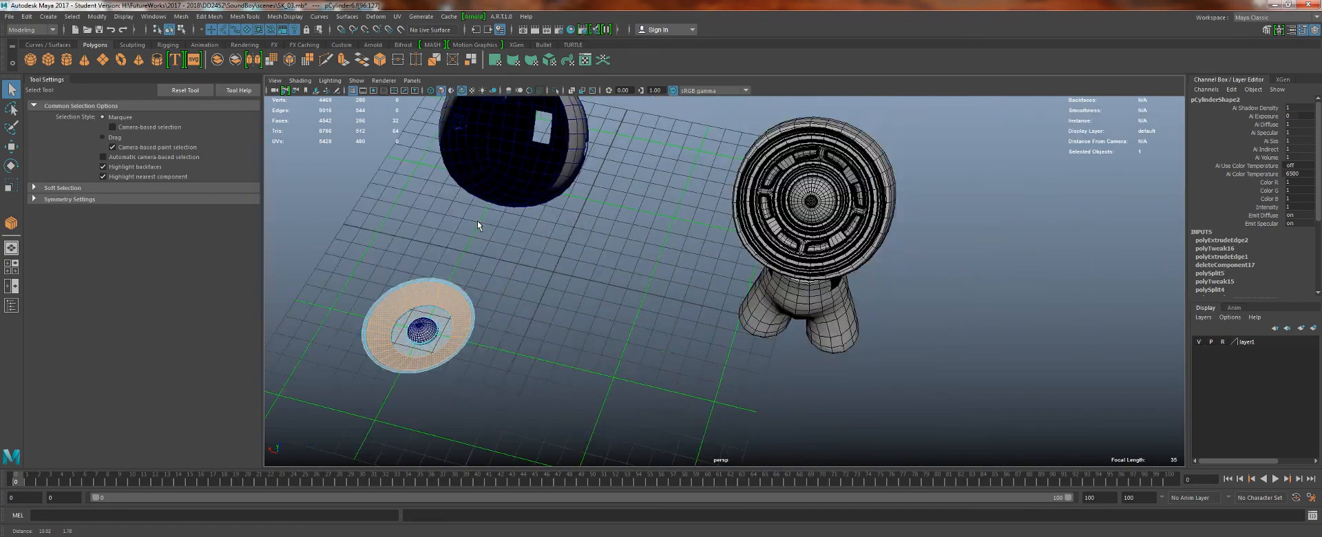
pyautogui.keyDown('alt'); pyautogui.moveTo(723, 162); pyautogui.dragTo(752, 151); pyautogui.keyUp('alt')
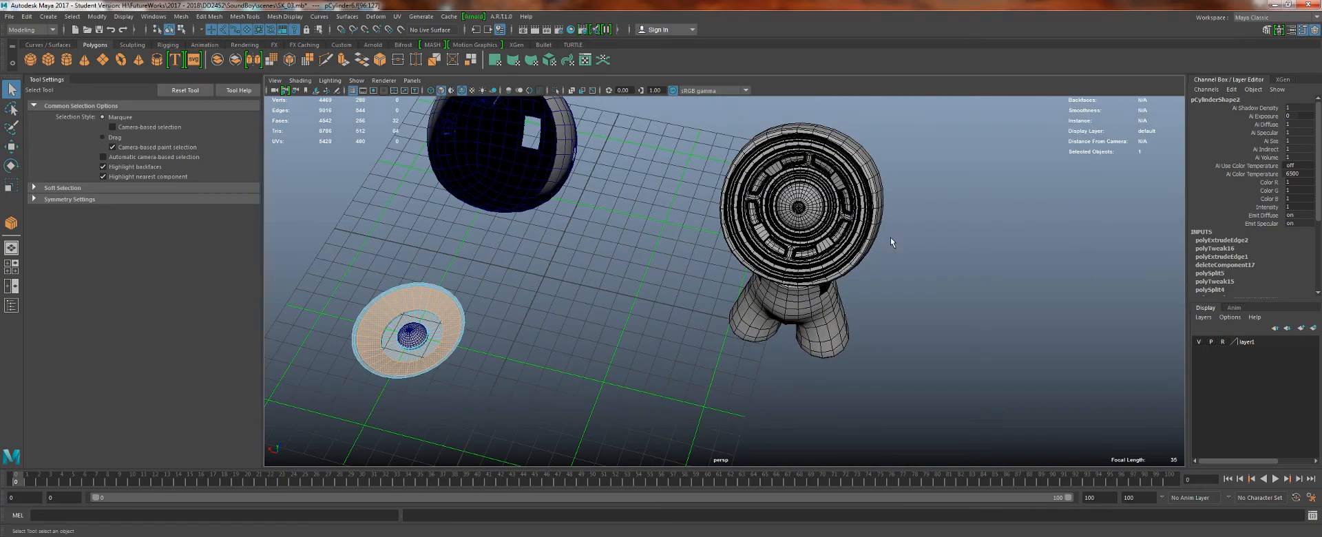
pyautogui.keyDown('alt'); pyautogui.moveTo(650, 245); pyautogui.dragTo(896, 131, button='right'); pyautogui.keyUp('alt')
pyautogui.keyDown('alt'); pyautogui.moveTo(895, 117); pyautogui.dragTo(744, 214, button='middle'); pyautogui.keyUp('alt')
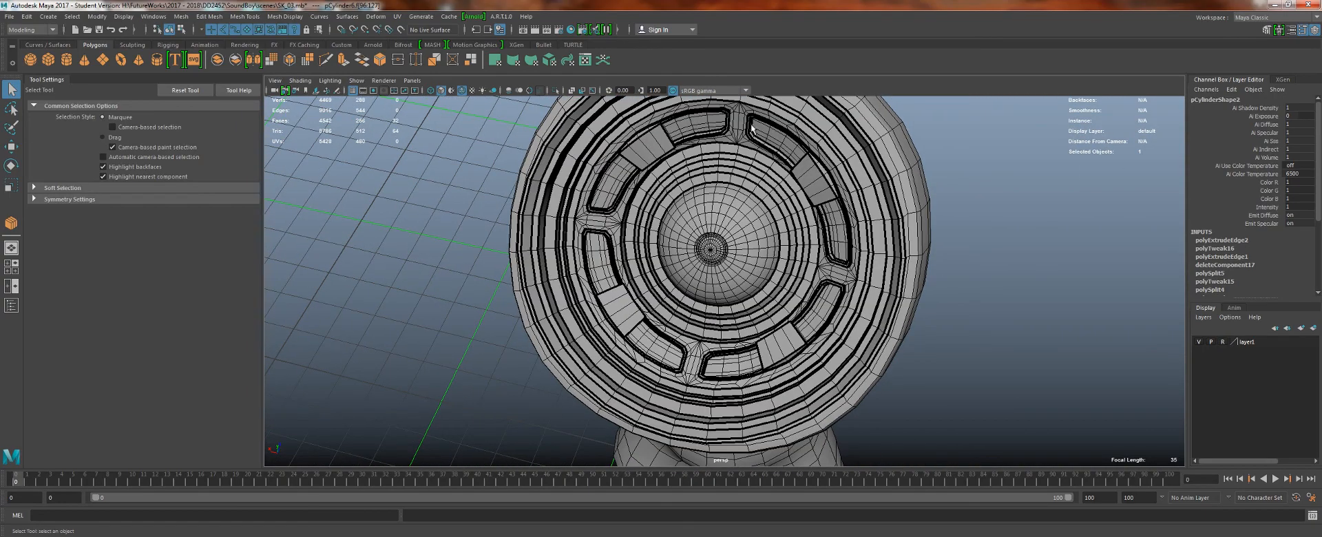
# - In the top view, delete the dish's faces in three of its four quadrants, keeping the quarter at negative X and negative Z of its centre
pyautogui.keyDown('alt'); pyautogui.moveTo(428, 344); pyautogui.dragTo(783, 348, button='middle'); pyautogui.keyUp('alt')
pyautogui.keyDown('alt'); pyautogui.moveTo(782, 349); pyautogui.dragTo(551, 293, button='right'); pyautogui.keyUp('alt')
pyautogui.keyDown('alt'); pyautogui.moveTo(551, 293); pyautogui.dragTo(713, 239, button='middle'); pyautogui.keyUp('alt')
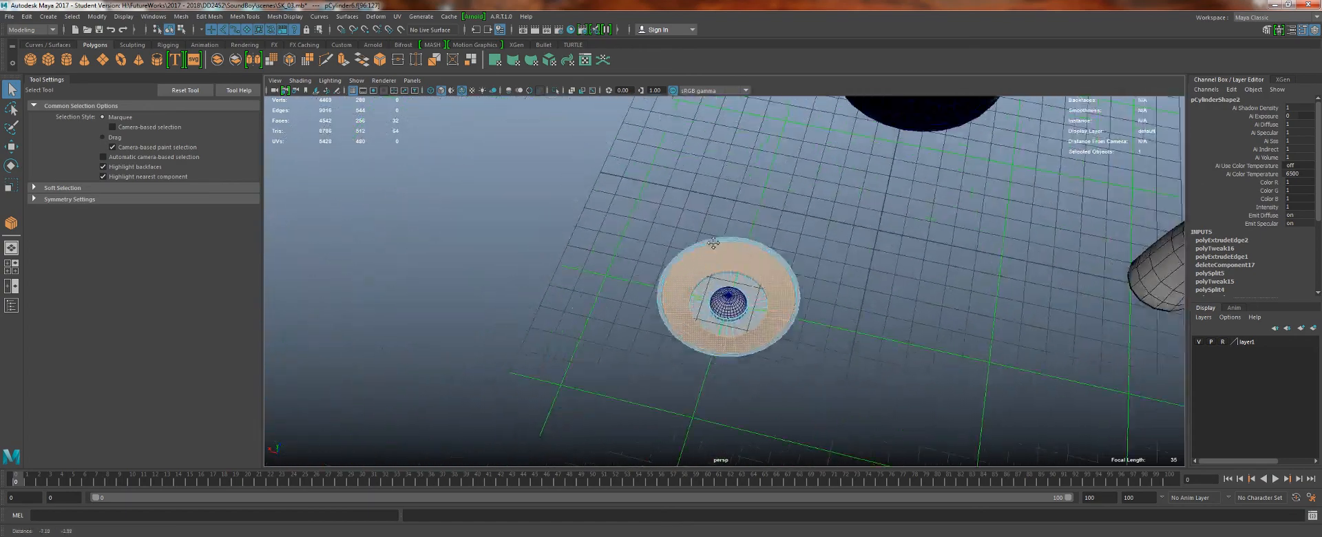
pyautogui.keyDown('alt'); pyautogui.moveTo(552, 255); pyautogui.dragTo(783, 259, button='right'); pyautogui.keyUp('alt')
pyautogui.keyDown('alt'); pyautogui.moveTo(784, 259); pyautogui.dragTo(799, 234); pyautogui.keyUp('alt')
pyautogui.press('space')
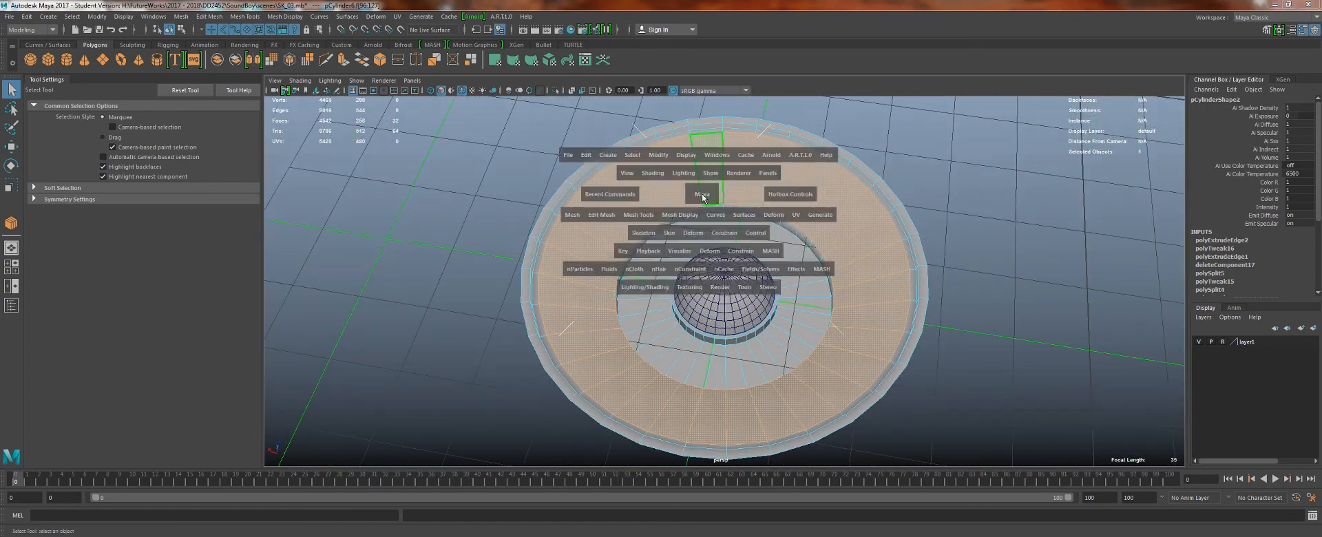
pyautogui.moveTo(702, 195); pyautogui.dragTo(702, 167)
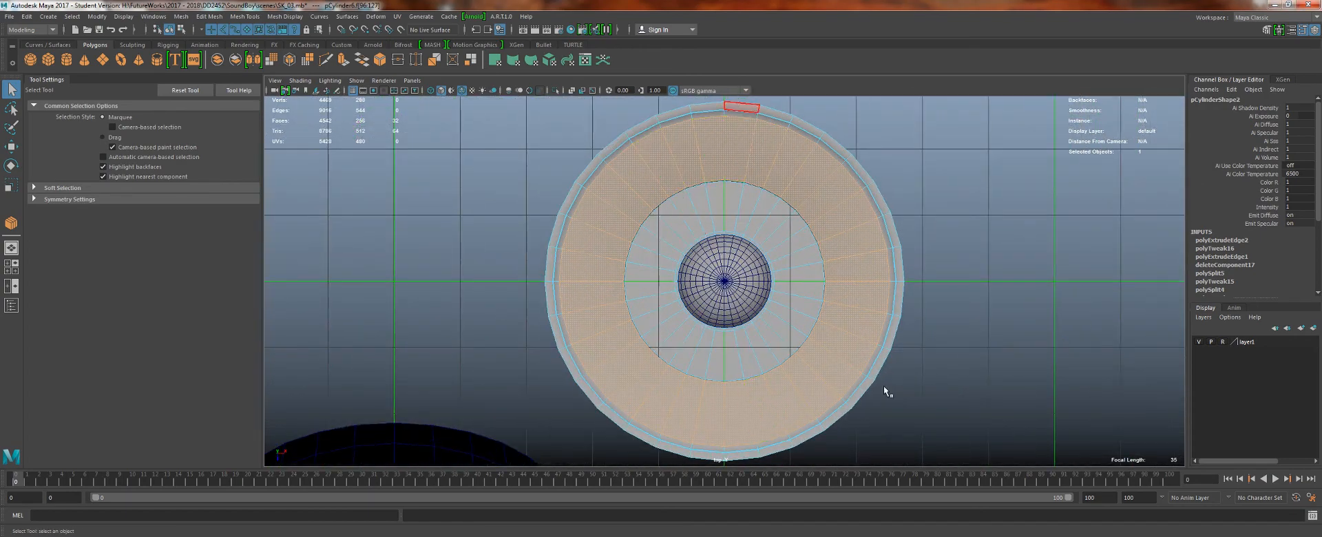
pyautogui.moveTo(735, 97); pyautogui.dragTo(735, 97)
pyautogui.press('Delete')
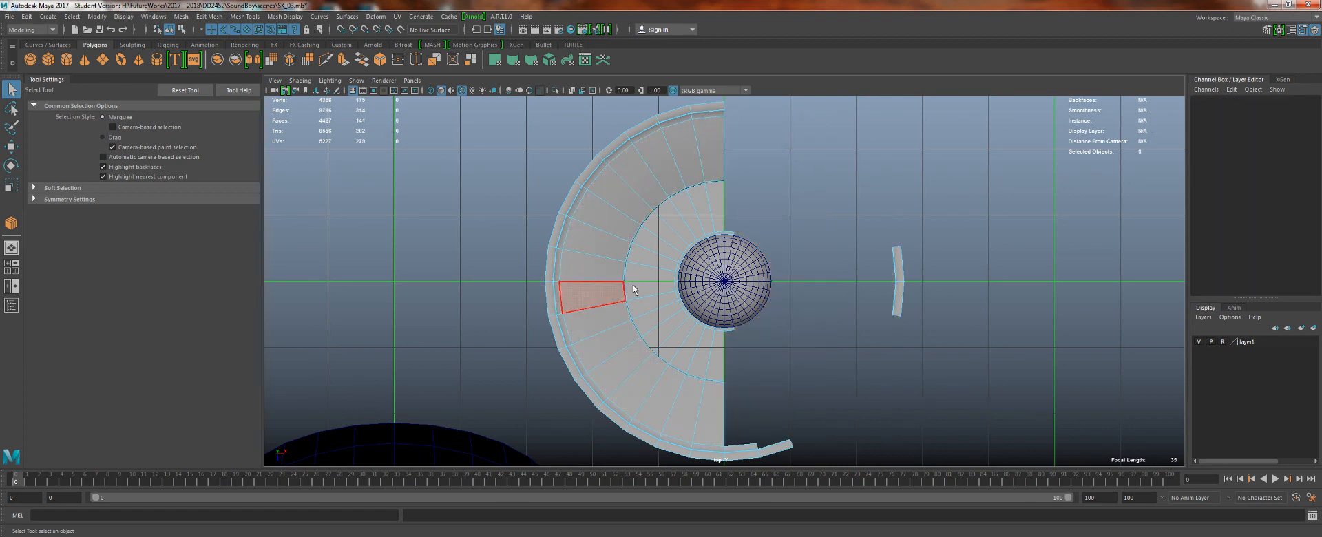
pyautogui.moveTo(527, 290); pyautogui.dragTo(1184, 470)
pyautogui.press('Delete')
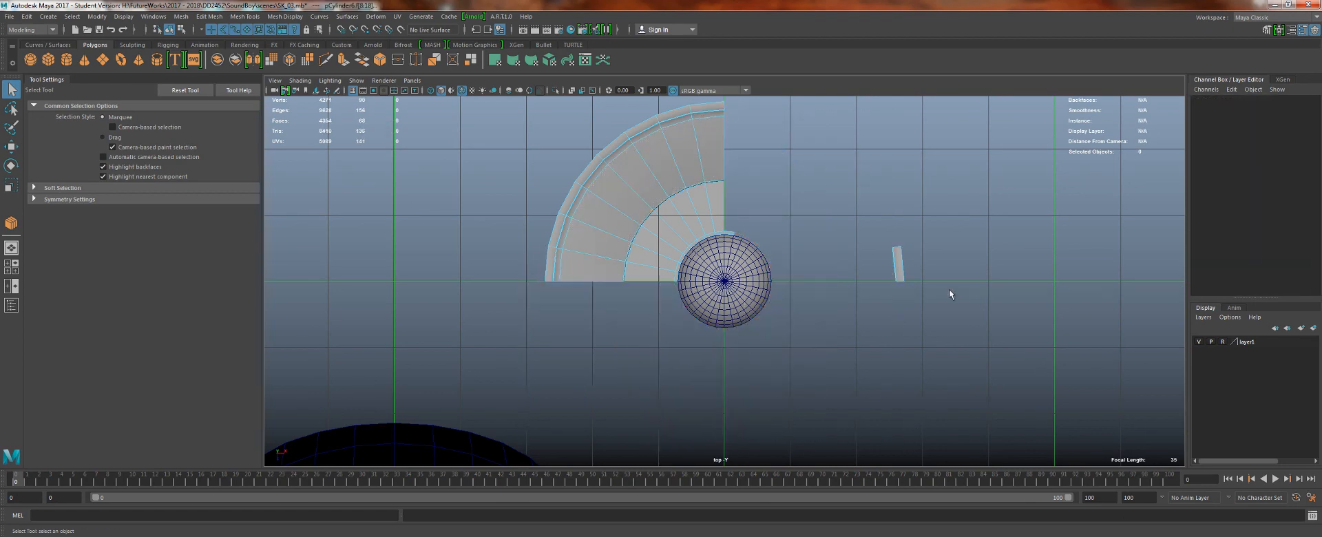
# - Delete the stray rim and collar faces left over outside the remaining quarter of the dish
pyautogui.moveTo(850, 210); pyautogui.dragTo(1004, 383)
pyautogui.press('Delete')
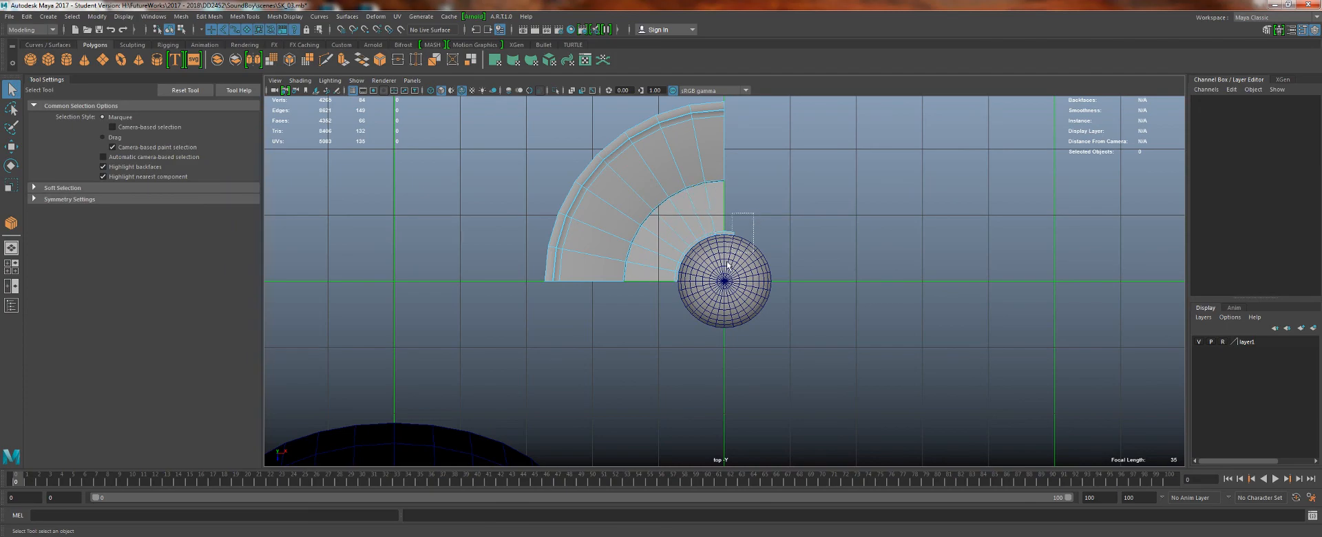
pyautogui.moveTo(728, 265); pyautogui.dragTo(753, 180)
pyautogui.press('Delete')
# - In the perspective view, select all the wide sloped faces of the quarter dish, from one cut edge to the other
pyautogui.press('space')
pyautogui.keyDown('alt'); pyautogui.moveTo(753, 180); pyautogui.dragTo(799, 186, button='right'); pyautogui.keyUp('alt')
pyautogui.keyDown('alt'); pyautogui.moveTo(758, 186); pyautogui.dragTo(855, 155); pyautogui.keyUp('alt')
pyautogui.keyDown('alt'); pyautogui.moveTo(760, 153); pyautogui.dragTo(713, 218, button='middle'); pyautogui.keyUp('alt')
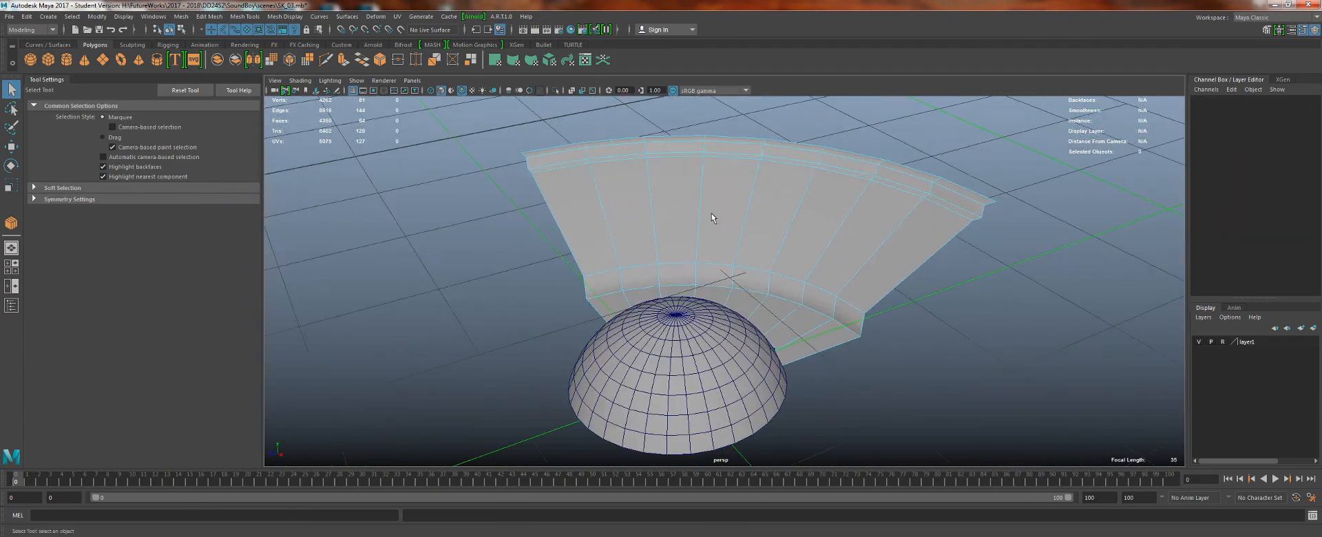
pyautogui.scroll(3, 713, 218)
pyautogui.moveTo(592, 180); pyautogui.dragTo(582, 200, button='right')
pyautogui.click(537, 201)
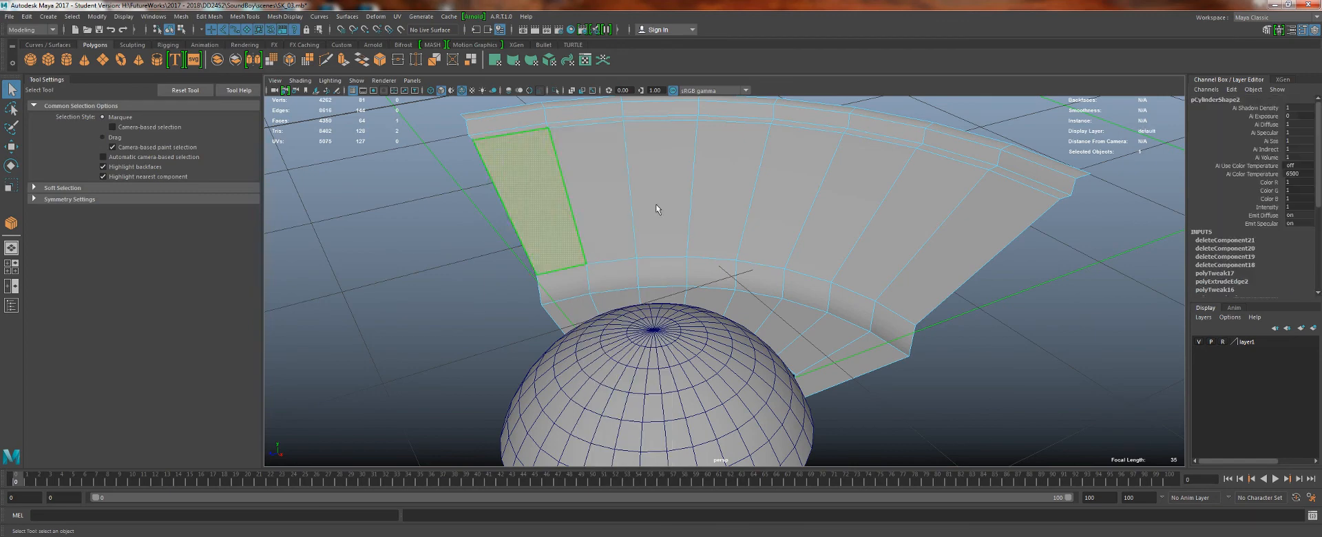
pyautogui.keyDown('shift'); pyautogui.doubleClick(948, 250); pyautogui.keyUp('shift')
pyautogui.click(337, 65)
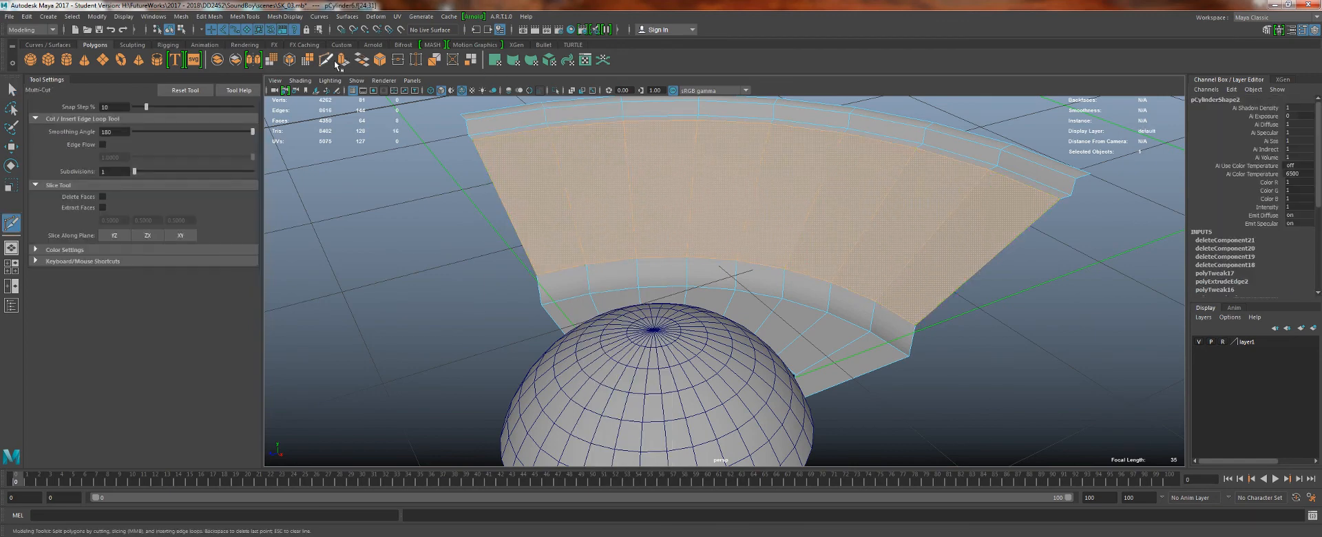
pyautogui.hotkey('ctrl', 'z')
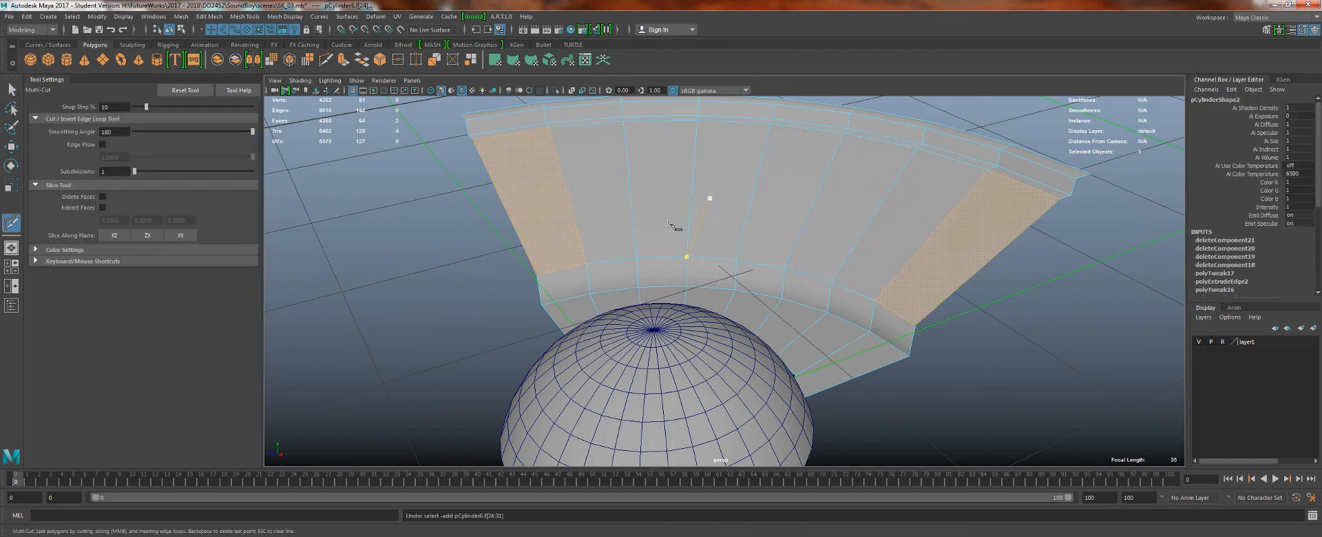
pyautogui.press('w')
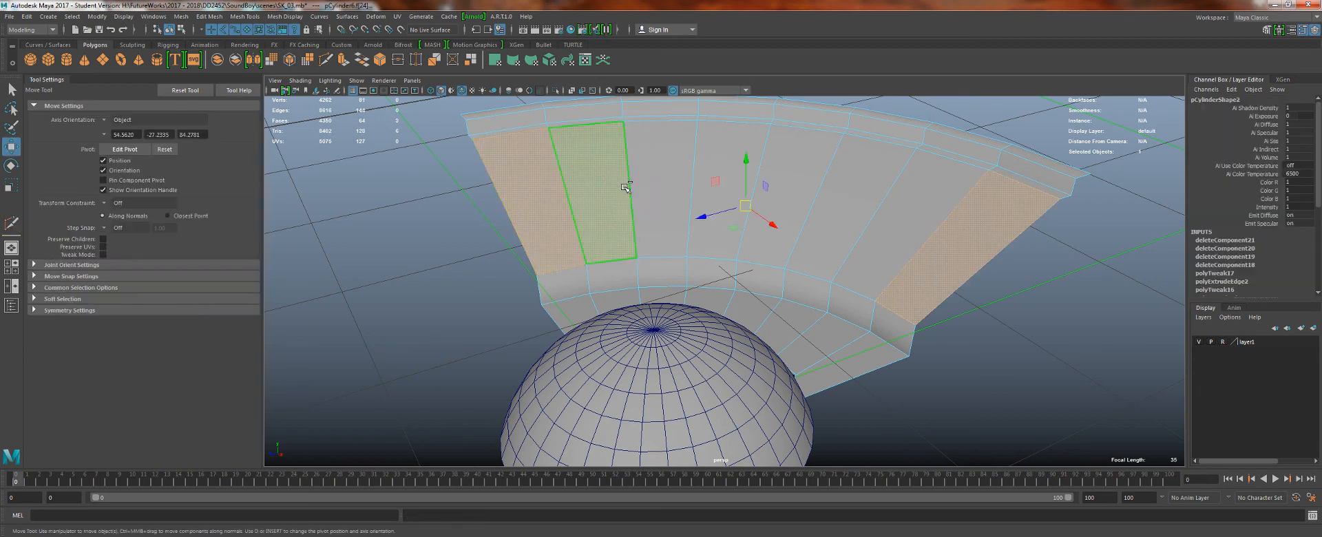
pyautogui.keyDown('shift'); pyautogui.click(662, 182); pyautogui.keyUp('shift')
pyautogui.keyDown('shift'); pyautogui.click(898, 232); pyautogui.keyUp('shift')
pyautogui.keyDown('shift'); pyautogui.click(835, 227); pyautogui.keyUp('shift')
pyautogui.keyDown('shift'); pyautogui.click(763, 222); pyautogui.keyUp('shift')
pyautogui.keyDown('shift'); pyautogui.click(729, 182); pyautogui.keyUp('shift')
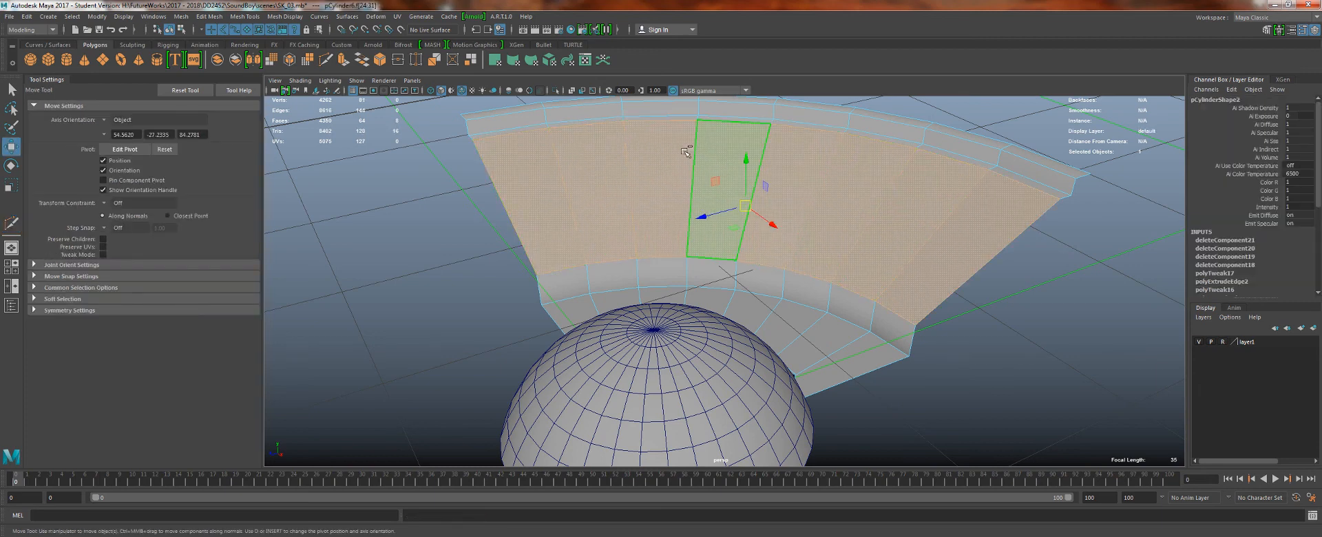
# - Extrude the sloped faces with an offset of 0.2, and extrude them again with a thickness of -0.1 to form a recess
pyautogui.hotkey('ctrl', 'e')
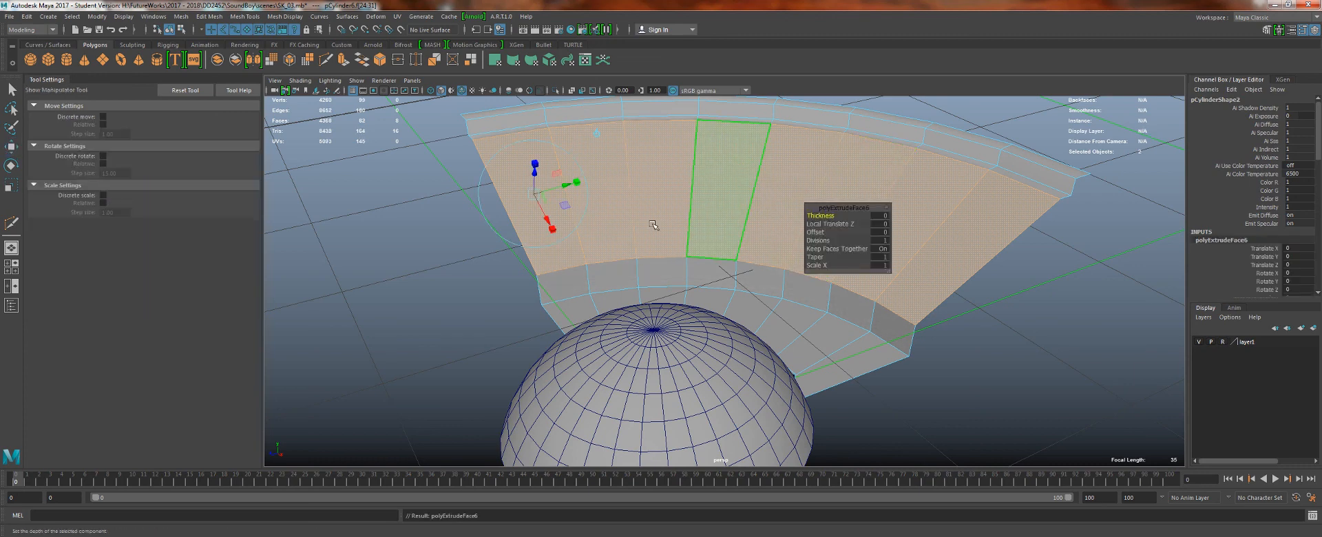
pyautogui.moveTo(818, 233); pyautogui.dragTo(826, 231)
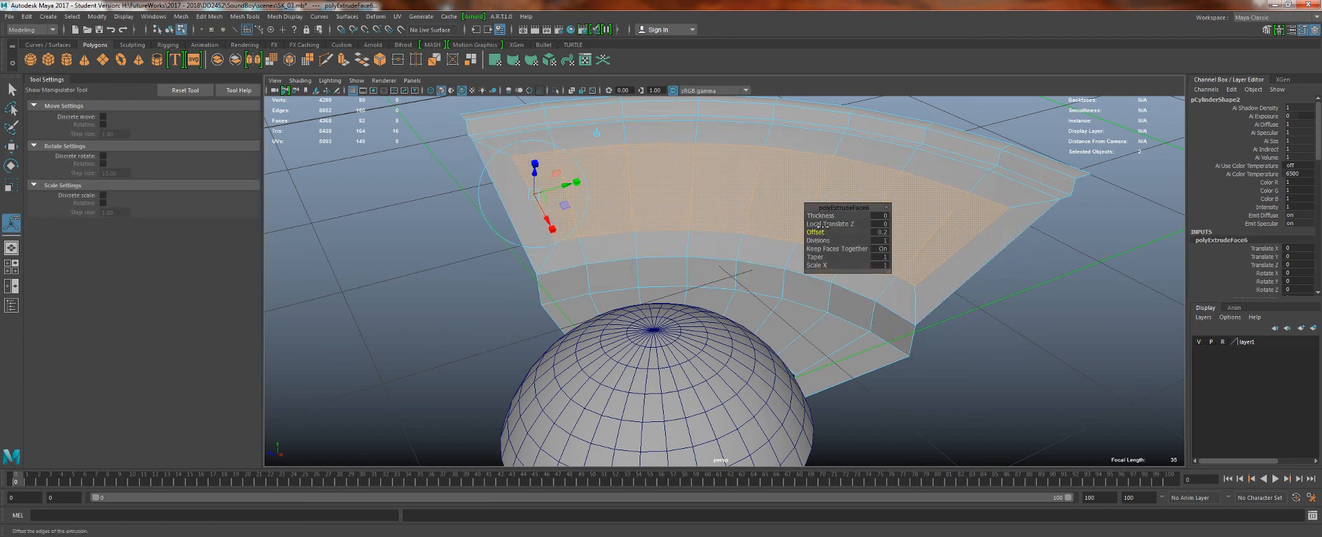
pyautogui.hotkey('ctrl', 'e')
pyautogui.moveTo(820, 216); pyautogui.dragTo(820, 218)
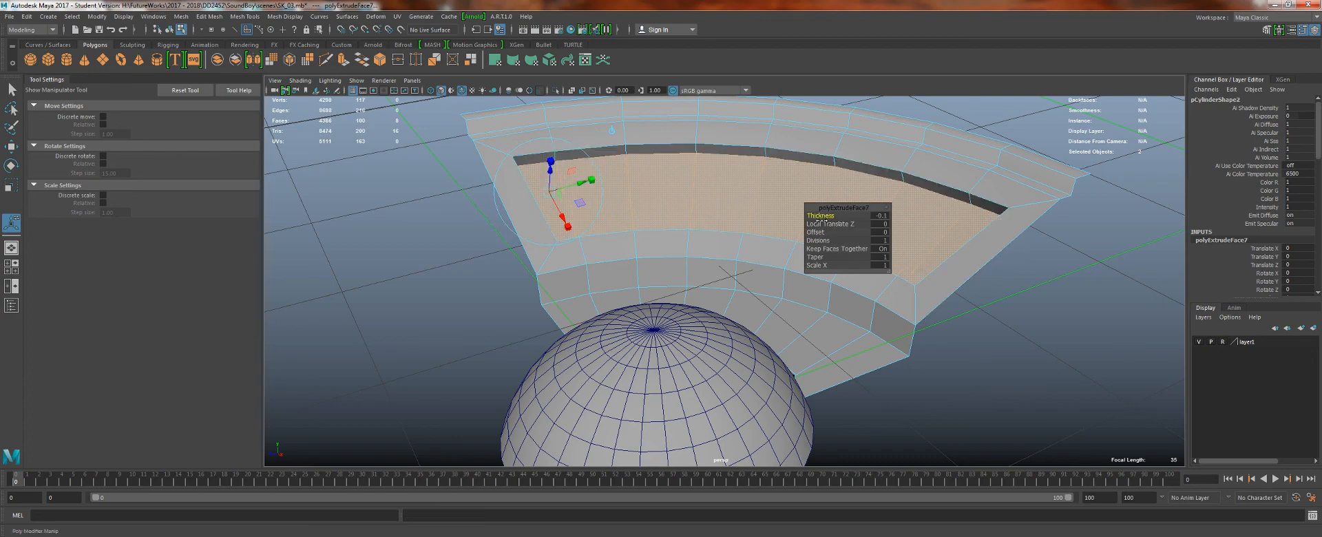
pyautogui.press('w')
# - Return to object mode, duplicate the quarter dish and set the copy's Y rotation to -90
pyautogui.moveTo(705, 194); pyautogui.dragTo(751, 169, button='right')
pyautogui.keyDown('alt'); pyautogui.moveTo(951, 259); pyautogui.dragTo(861, 251, button='right'); pyautogui.keyUp('alt')
pyautogui.keyDown('alt'); pyautogui.moveTo(861, 252); pyautogui.dragTo(982, 275); pyautogui.keyUp('alt')
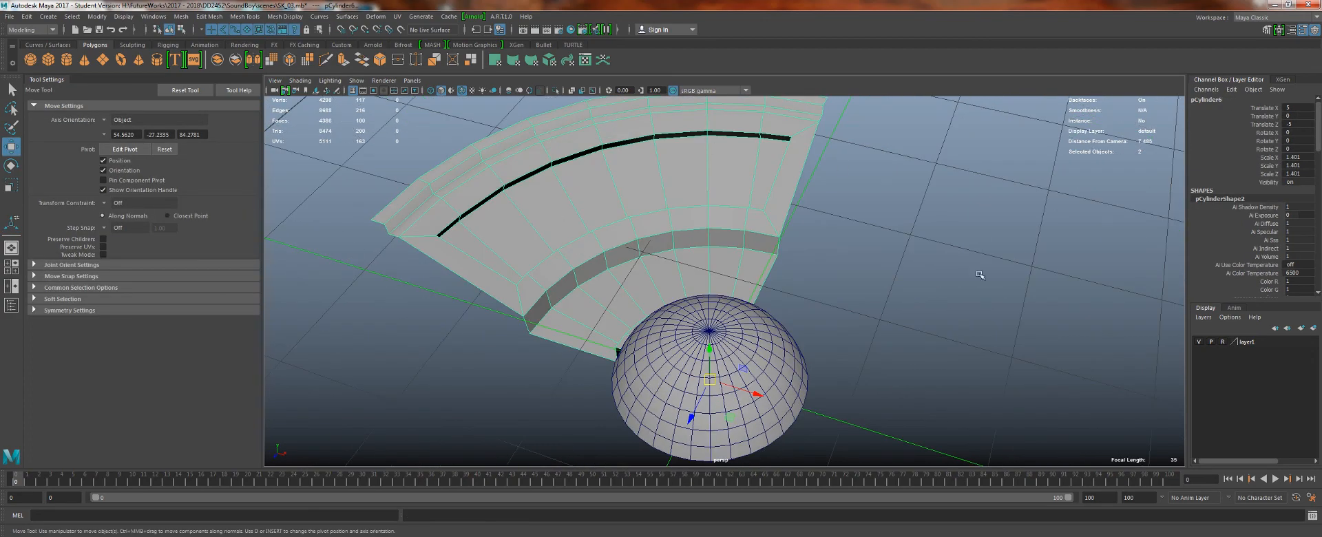
pyautogui.keyDown('alt'); pyautogui.moveTo(877, 352); pyautogui.dragTo(753, 235, button='right'); pyautogui.keyUp('alt')
pyautogui.keyDown('alt'); pyautogui.moveTo(759, 304); pyautogui.dragTo(754, 325); pyautogui.keyUp('alt')
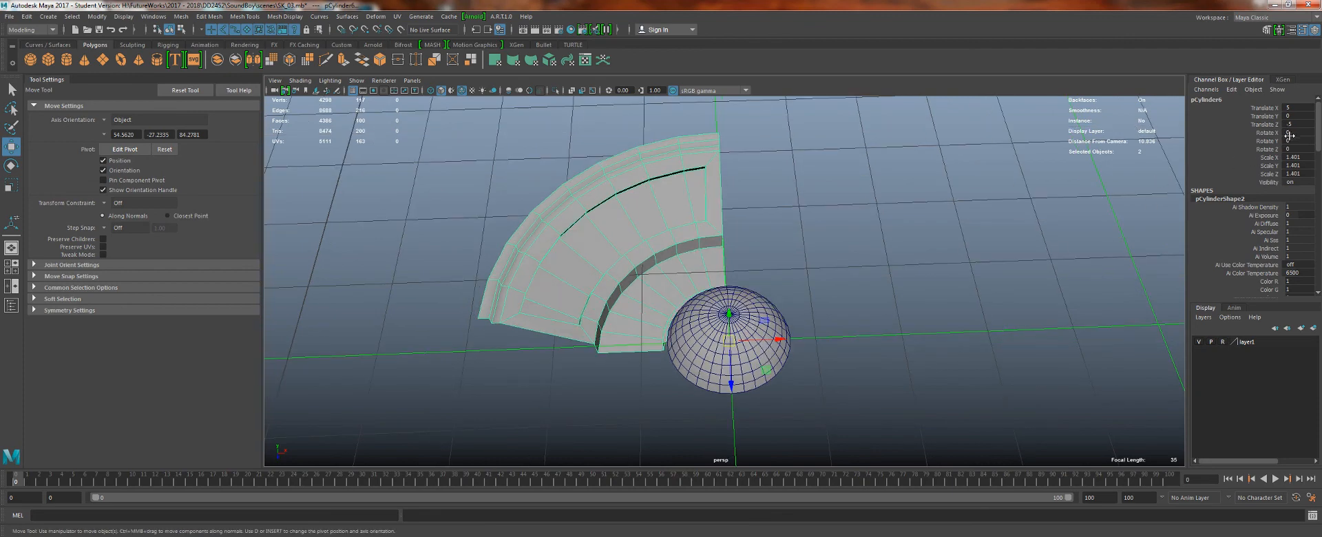
pyautogui.press('e')
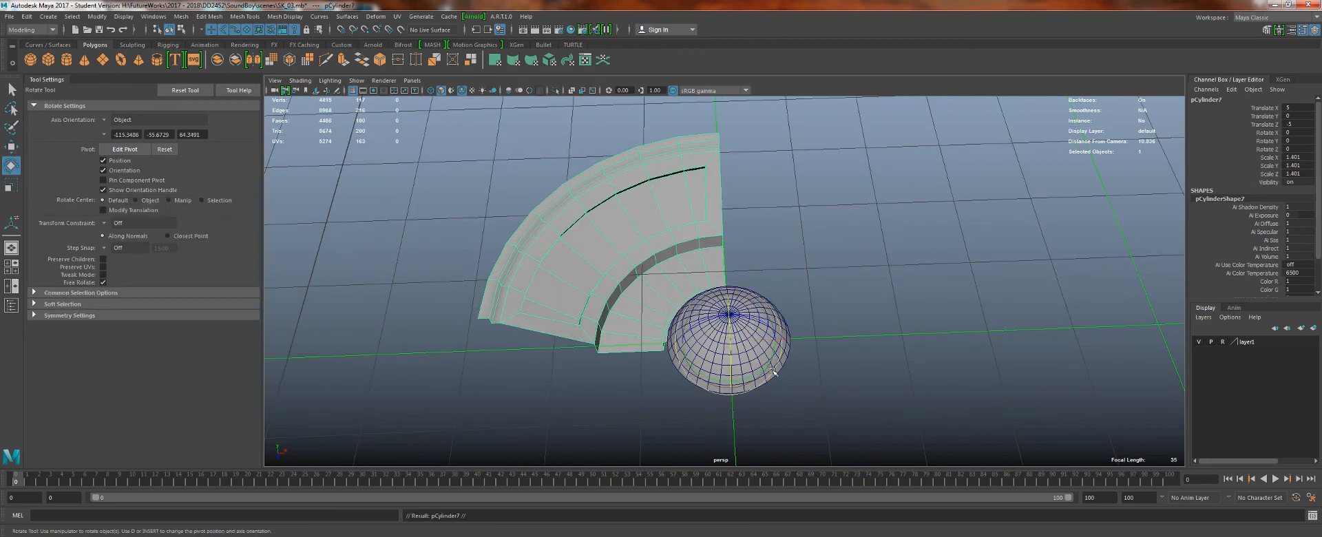
pyautogui.moveTo(769, 363); pyautogui.dragTo(737, 375)
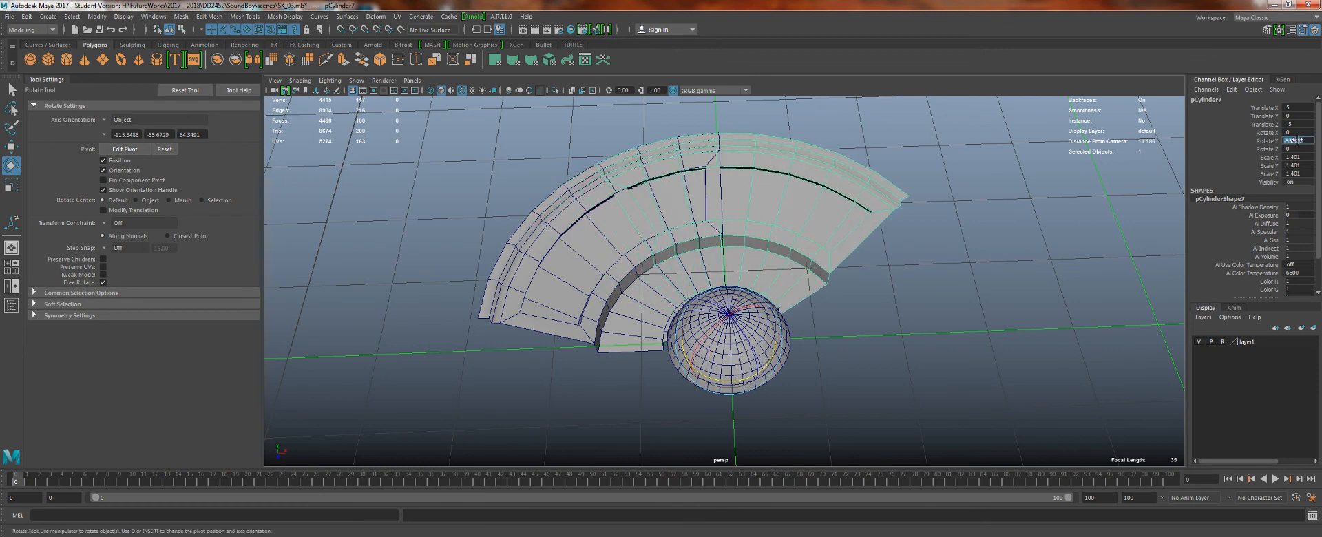
pyautogui.press('Return')
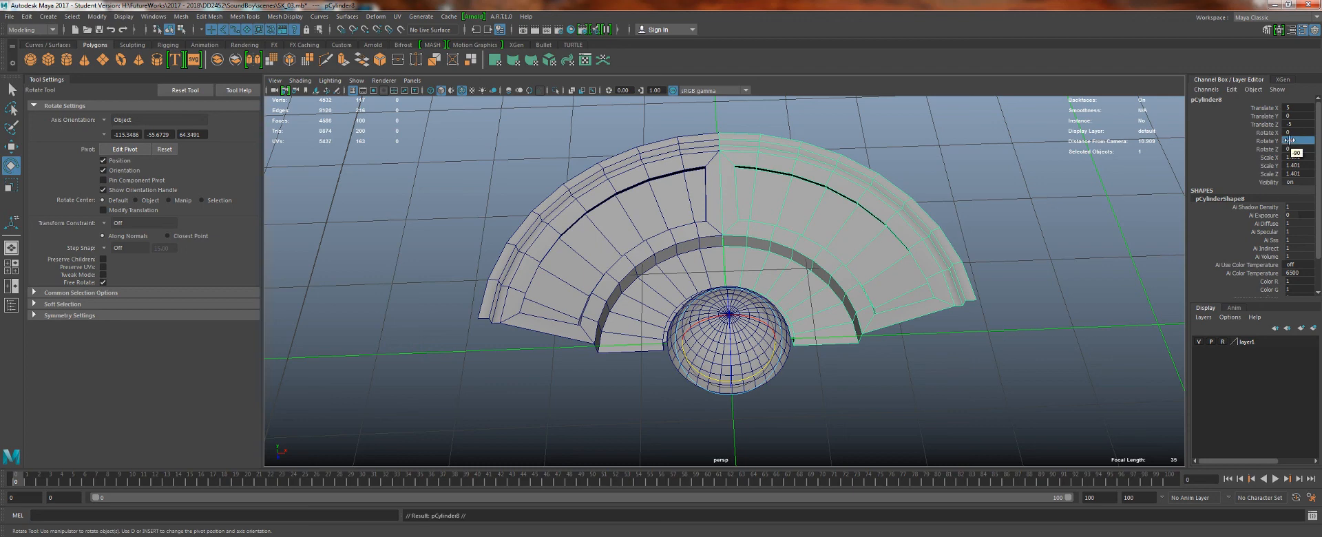
pyautogui.press('7')
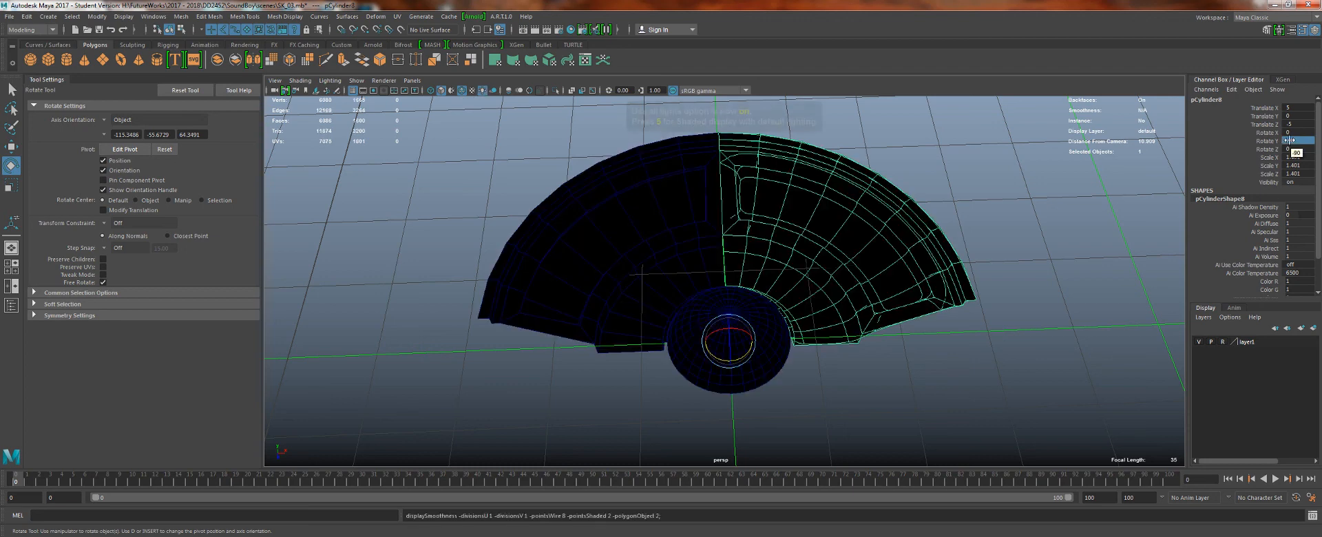
pyautogui.click(1047, 155)
pyautogui.hotkey('ctrl', 'z')
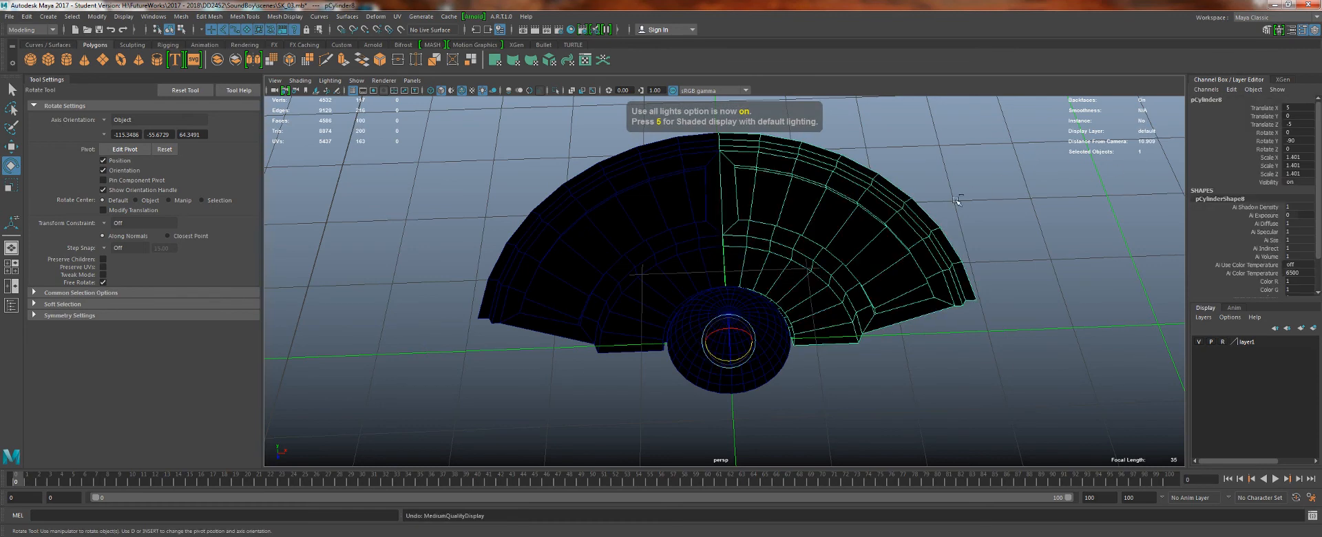
pyautogui.hotkey('ctrl', 'z')
pyautogui.hotkey('ctrl', 'z')
pyautogui.press('1')
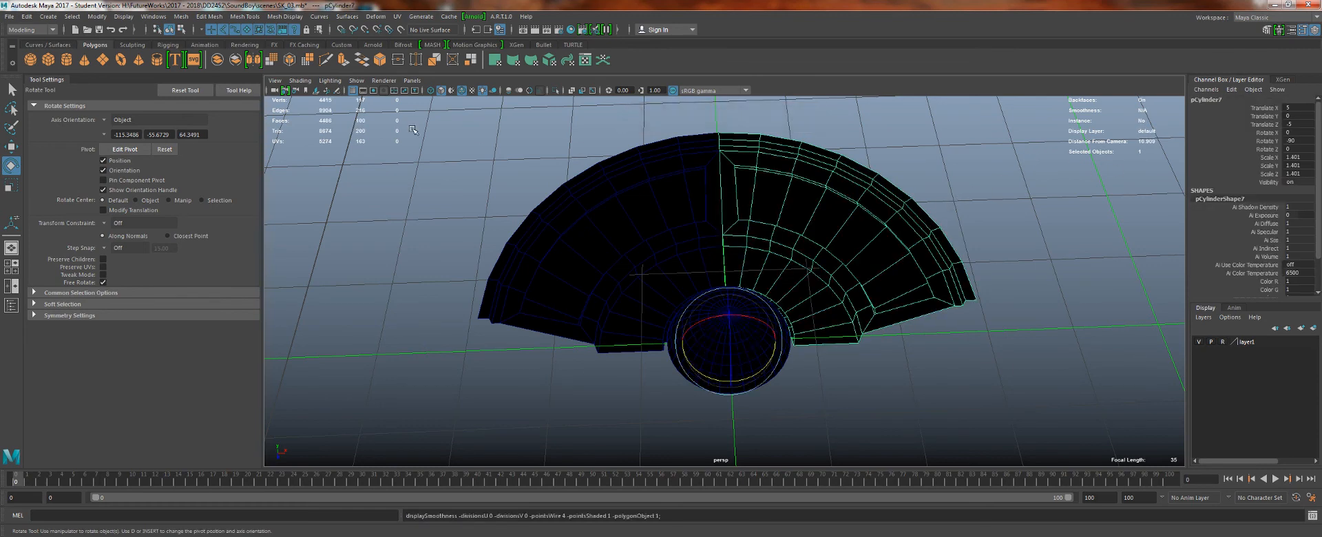
pyautogui.click(484, 92)
# - Duplicate the quarter dish twice more, setting the copies' Y rotations to -180 and -270 to complete the circle
pyautogui.keyDown('alt'); pyautogui.moveTo(787, 233); pyautogui.dragTo(722, 239); pyautogui.keyUp('alt')
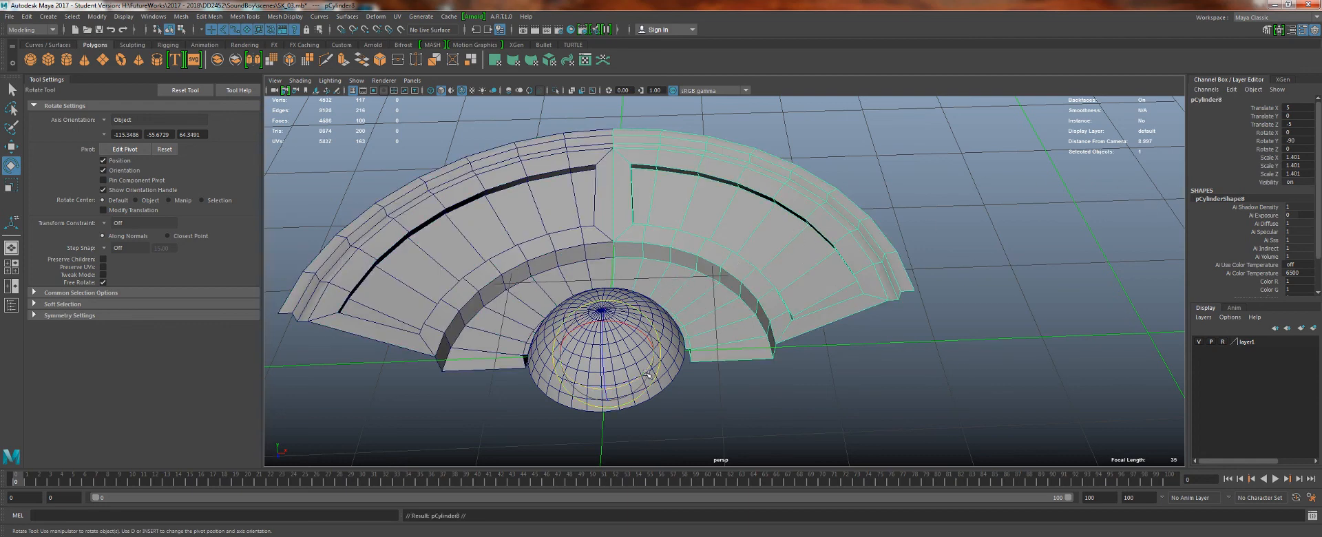
pyautogui.moveTo(647, 374); pyautogui.dragTo(733, 367)
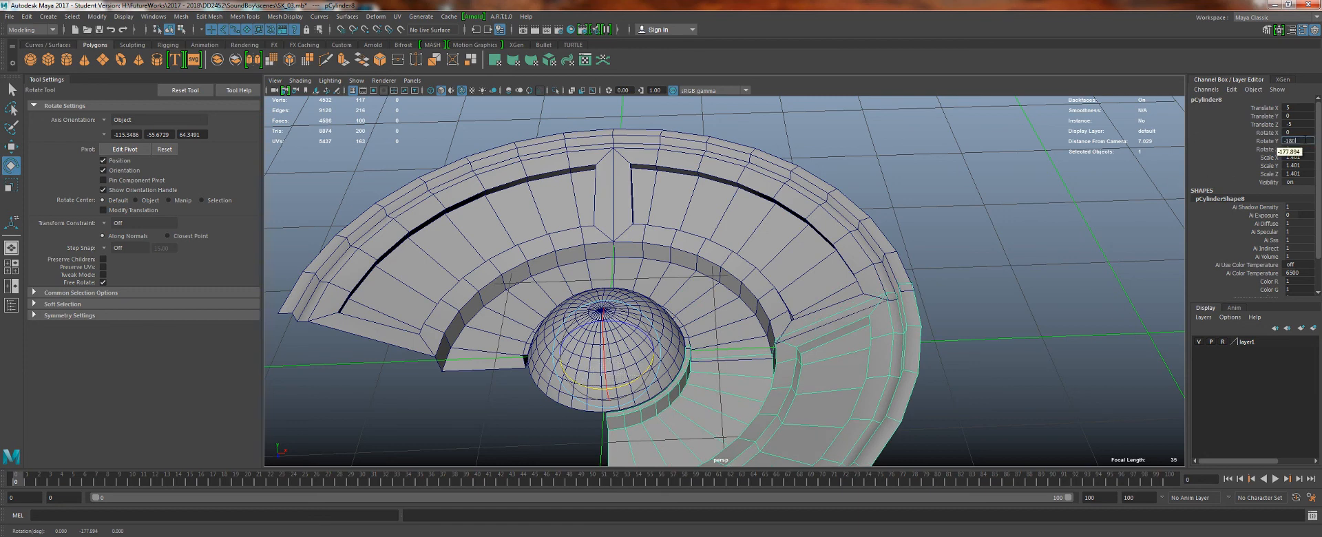
pyautogui.write('-180')
pyautogui.press('Return')
pyautogui.keyDown('alt'); pyautogui.moveTo(1062, 225); pyautogui.dragTo(852, 304, button='right'); pyautogui.keyUp('alt')
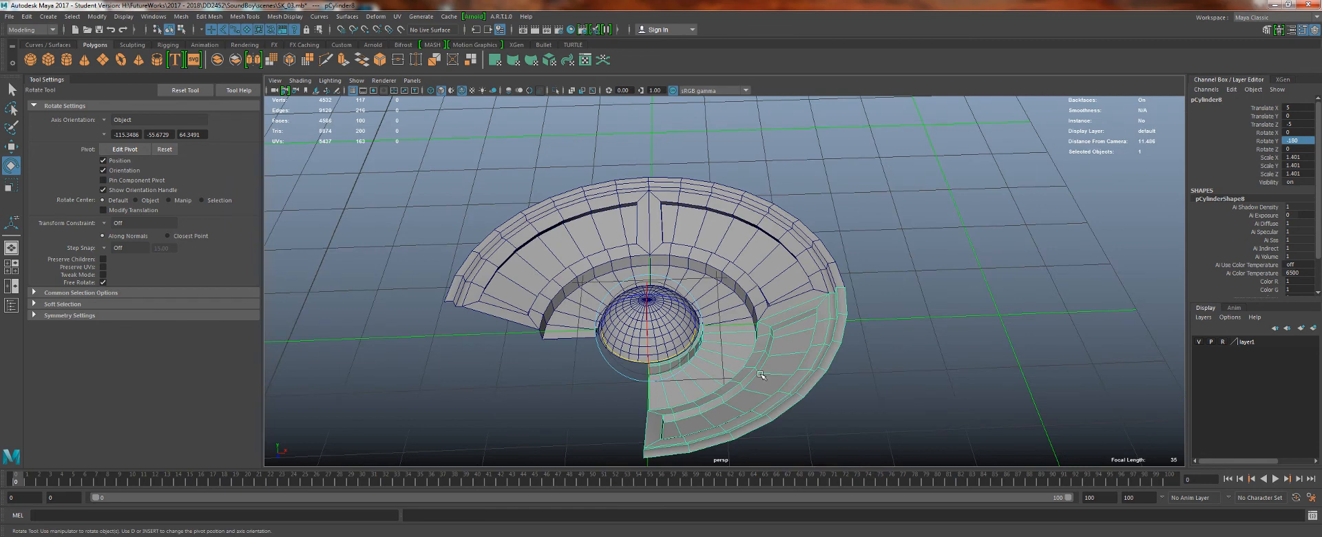
pyautogui.moveTo(674, 360); pyautogui.dragTo(589, 378)
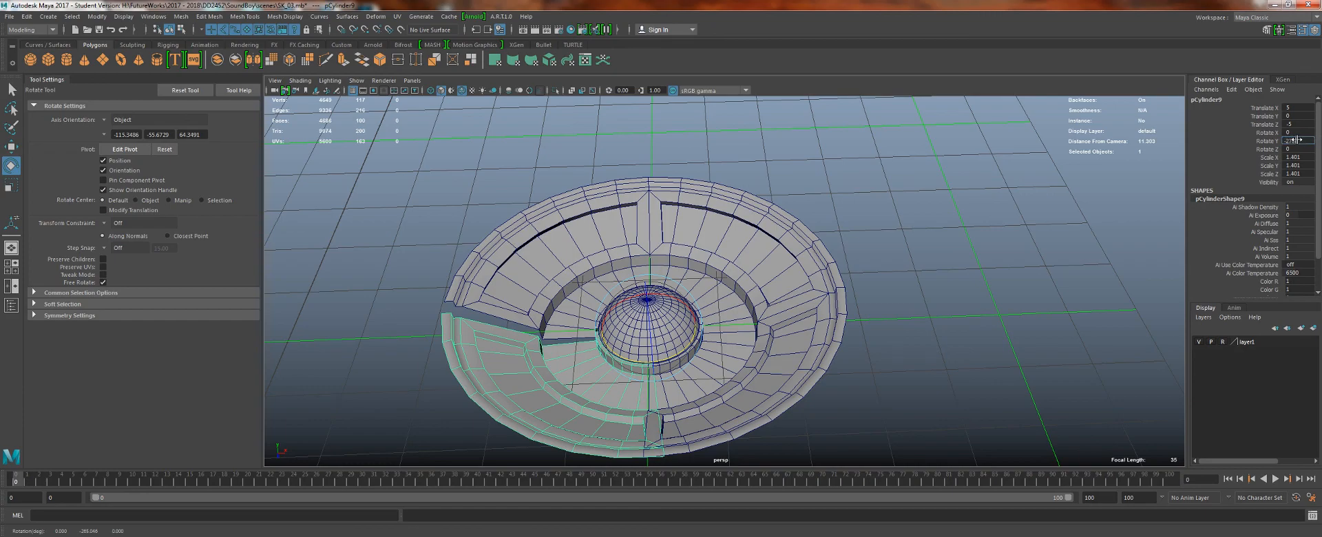
pyautogui.click(921, 281)
# - Combine the dome and the four dish quarters into one mesh, merge its vertices and return to object mode
pyautogui.keyDown('alt'); pyautogui.moveTo(921, 280); pyautogui.dragTo(961, 410); pyautogui.keyUp('alt')
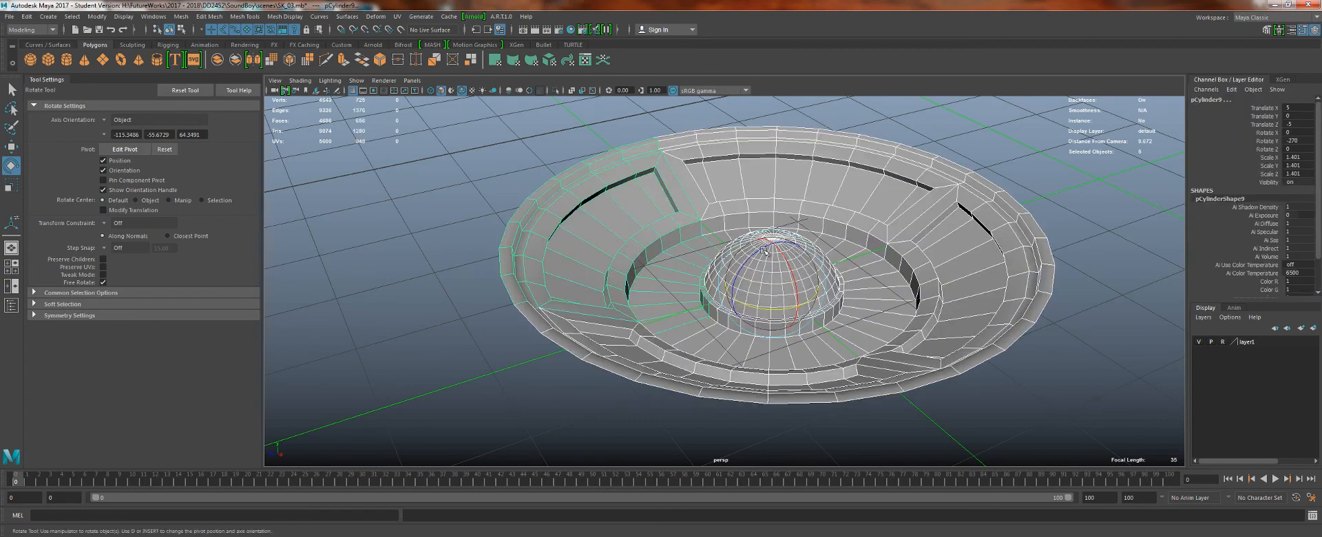
pyautogui.click(218, 60)
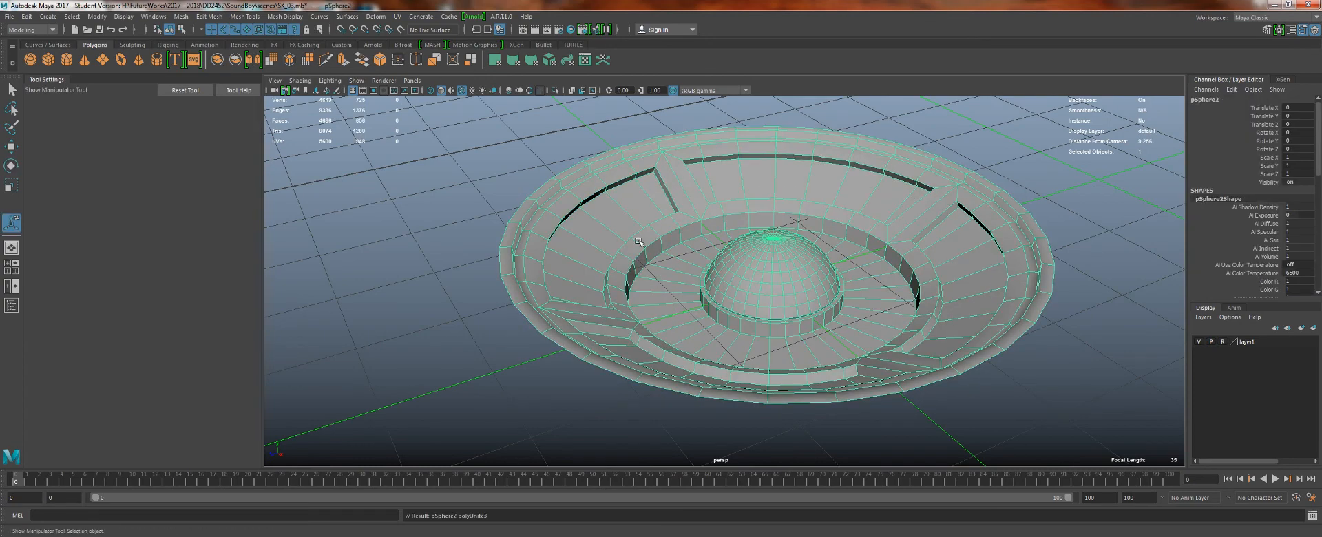
pyautogui.press('g')
pyautogui.moveTo(639, 242); pyautogui.dragTo(707, 225, button='right')
pyautogui.click(422, 197)
# - Examine the speaker rings and recessed panels on the back of the finished reference head
pyautogui.keyDown('alt'); pyautogui.moveTo(475, 237); pyautogui.dragTo(585, 303); pyautogui.keyUp('alt')
pyautogui.keyDown('alt'); pyautogui.moveTo(689, 289); pyautogui.dragTo(551, 241, button='right'); pyautogui.keyUp('alt')
pyautogui.keyDown('alt'); pyautogui.moveTo(861, 152); pyautogui.dragTo(806, 276, button='middle'); pyautogui.keyUp('alt')
pyautogui.keyDown('alt'); pyautogui.moveTo(950, 248); pyautogui.dragTo(799, 214, button='right'); pyautogui.keyUp('alt')
pyautogui.keyDown('alt'); pyautogui.moveTo(854, 200); pyautogui.dragTo(673, 168, button='middle'); pyautogui.keyUp('alt')
pyautogui.keyDown('alt'); pyautogui.moveTo(673, 168); pyautogui.dragTo(895, 172, button='right'); pyautogui.keyUp('alt')
pyautogui.keyDown('alt'); pyautogui.moveTo(896, 173); pyautogui.dragTo(717, 237, button='middle'); pyautogui.keyUp('alt')
pyautogui.keyDown('alt'); pyautogui.moveTo(717, 238); pyautogui.dragTo(710, 265, button='right'); pyautogui.keyUp('alt')
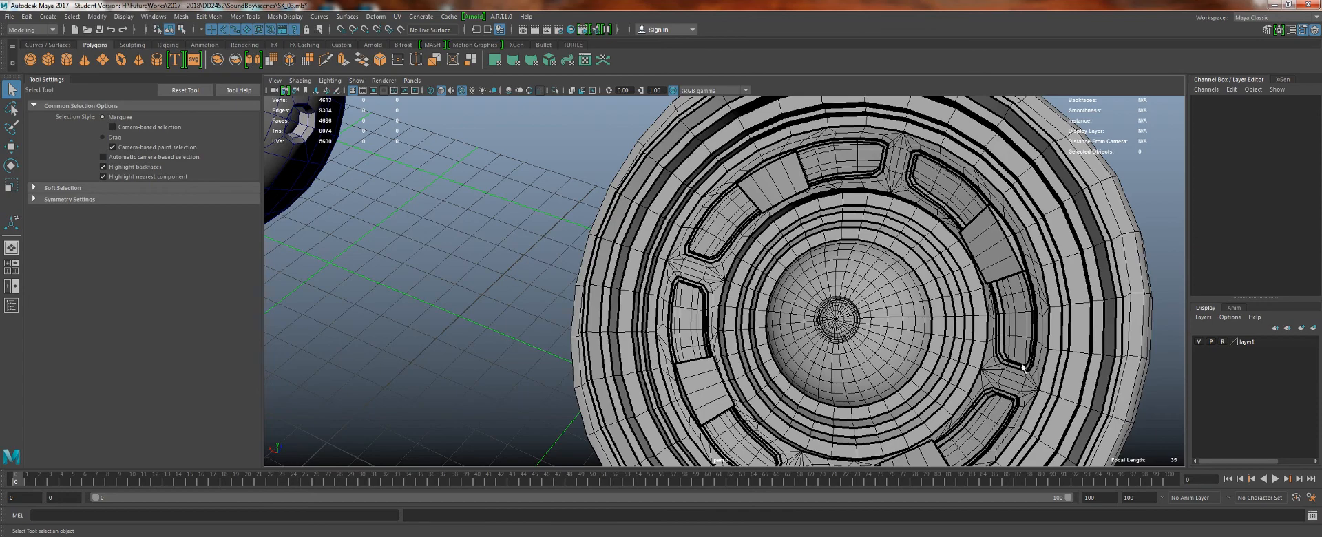
pyautogui.keyDown('alt'); pyautogui.moveTo(763, 296); pyautogui.dragTo(652, 296, button='right'); pyautogui.keyUp('alt')
pyautogui.keyDown('alt'); pyautogui.moveTo(651, 296); pyautogui.dragTo(820, 268, button='middle'); pyautogui.keyUp('alt')
pyautogui.keyDown('alt'); pyautogui.moveTo(821, 268); pyautogui.dragTo(760, 226, button='right'); pyautogui.keyUp('alt')
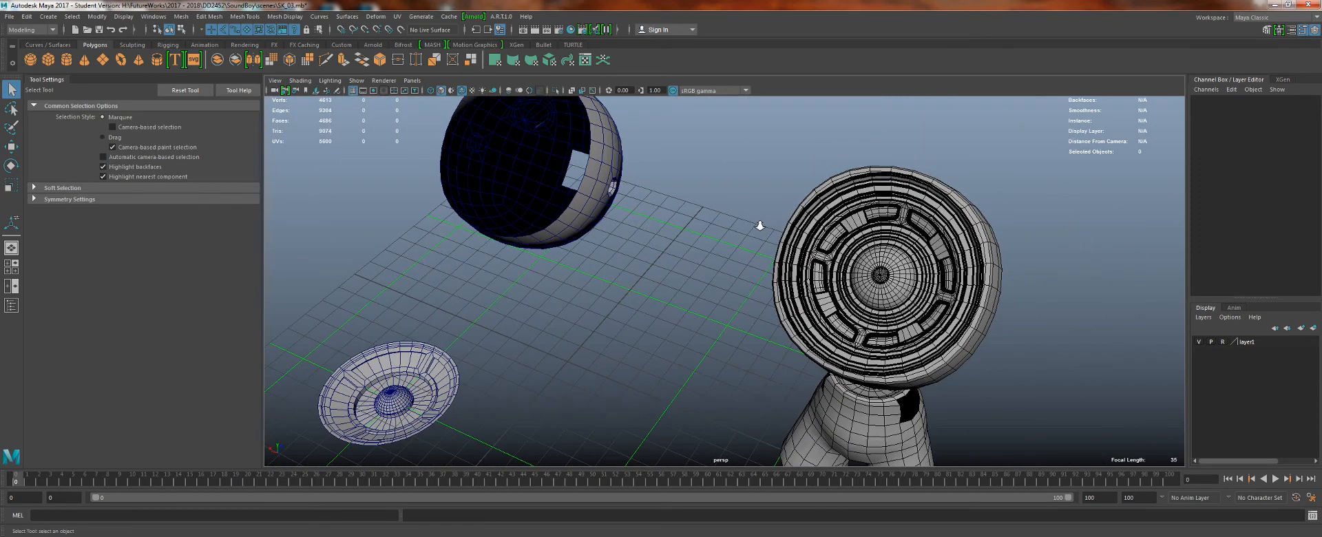
# - Select the combined dish and frame it to inspect its shape next to the reference model
pyautogui.click(392, 370)
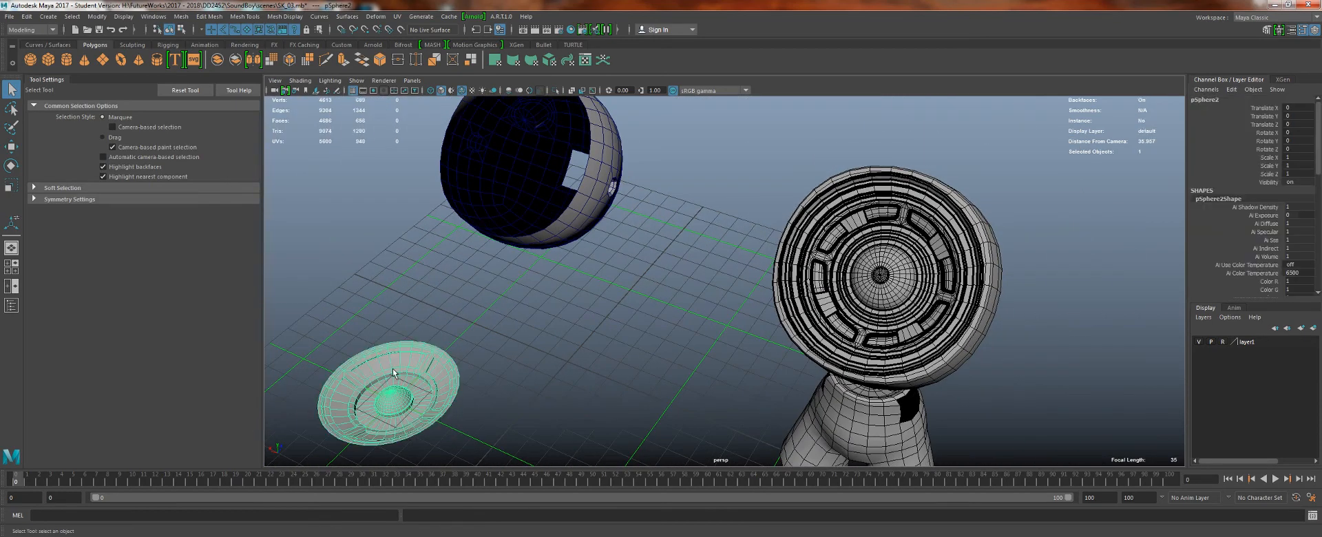
pyautogui.press('f')
pyautogui.keyDown('alt'); pyautogui.moveTo(614, 275); pyautogui.dragTo(577, 260, button='right'); pyautogui.keyUp('alt')
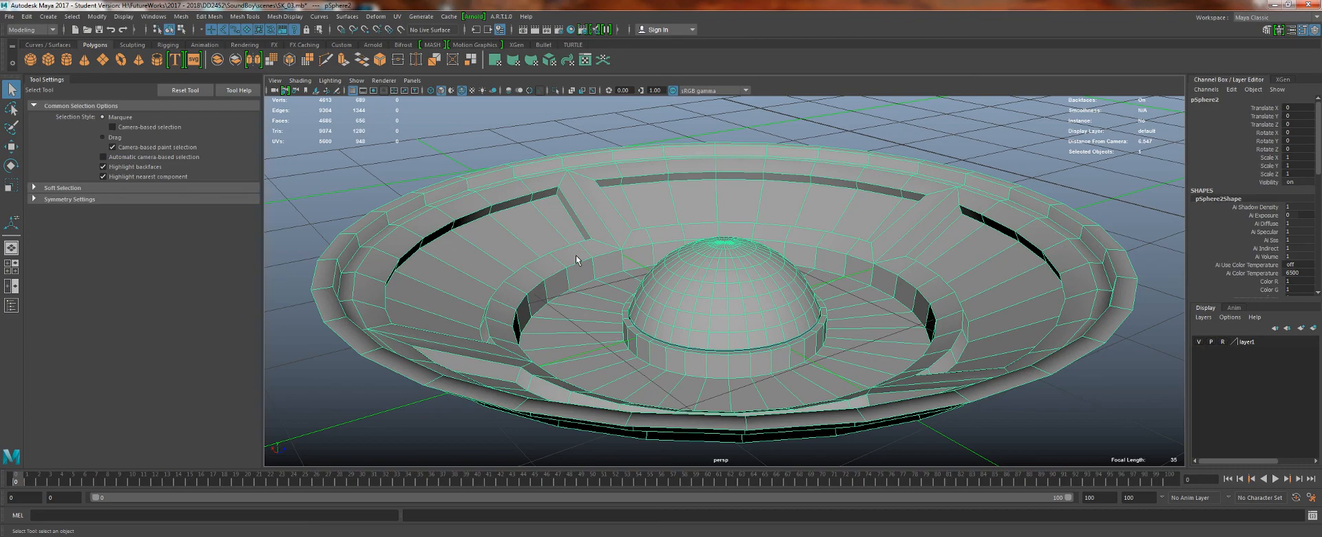
pyautogui.keyDown('alt'); pyautogui.moveTo(577, 260); pyautogui.dragTo(448, 3, button='right'); pyautogui.keyUp('alt')
pyautogui.keyDown('alt'); pyautogui.moveTo(992, 330); pyautogui.dragTo(779, 337, button='middle'); pyautogui.keyUp('alt')
pyautogui.keyDown('alt'); pyautogui.moveTo(778, 337); pyautogui.dragTo(702, 175, button='right'); pyautogui.keyUp('alt')
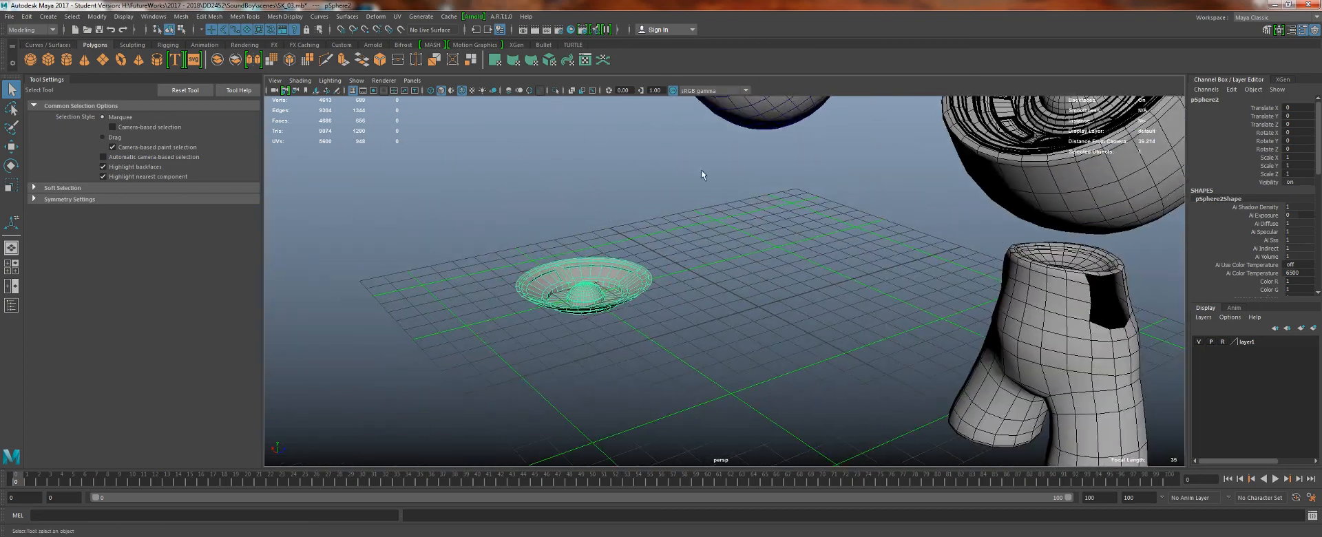
# - Examine the eye sockets, mouth grille and side hole of the finished reference head
pyautogui.keyDown('alt'); pyautogui.moveTo(746, 221); pyautogui.dragTo(489, 328, button='middle'); pyautogui.keyUp('alt')
pyautogui.keyDown('alt'); pyautogui.moveTo(489, 327); pyautogui.dragTo(366, 241); pyautogui.keyUp('alt')
pyautogui.keyDown('alt'); pyautogui.moveTo(365, 242); pyautogui.dragTo(699, 303, button='middle'); pyautogui.keyUp('alt')
pyautogui.keyDown('alt'); pyautogui.moveTo(699, 303); pyautogui.dragTo(757, 306, button='right'); pyautogui.keyUp('alt')
pyautogui.keyDown('alt'); pyautogui.moveTo(584, 224); pyautogui.dragTo(777, 280, button='middle'); pyautogui.keyUp('alt')
pyautogui.keyDown('alt'); pyautogui.moveTo(776, 280); pyautogui.dragTo(672, 268); pyautogui.keyUp('alt')
pyautogui.keyDown('alt'); pyautogui.moveTo(672, 268); pyautogui.dragTo(774, 260, button='right'); pyautogui.keyUp('alt')
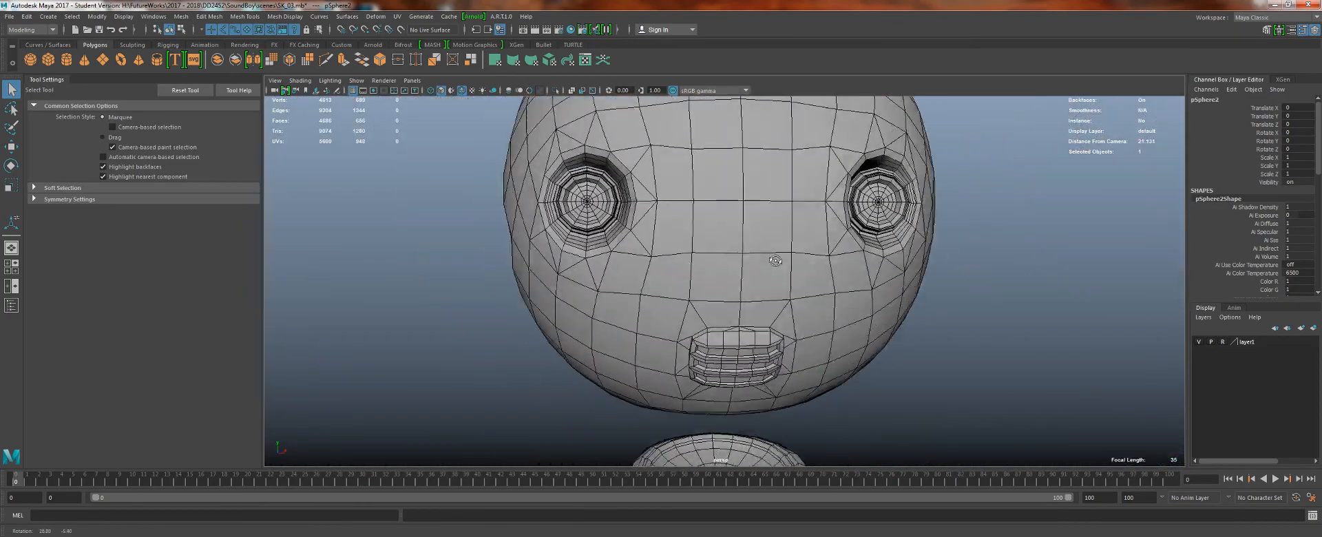
pyautogui.keyDown('alt'); pyautogui.moveTo(773, 260); pyautogui.dragTo(661, 268); pyautogui.keyUp('alt')
pyautogui.keyDown('alt'); pyautogui.moveTo(661, 269); pyautogui.dragTo(501, 284, button='middle'); pyautogui.keyUp('alt')
pyautogui.keyDown('alt'); pyautogui.moveTo(502, 284); pyautogui.dragTo(524, 268); pyautogui.keyUp('alt')
pyautogui.keyDown('alt'); pyautogui.moveTo(596, 207); pyautogui.dragTo(567, 198, button='right'); pyautogui.keyUp('alt')
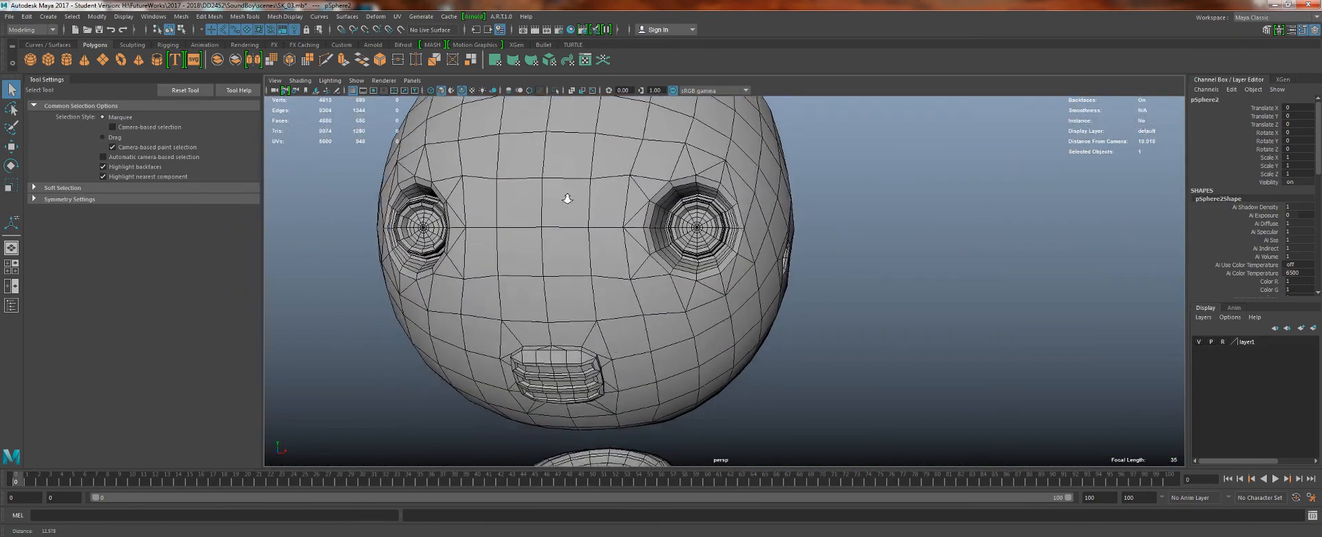
pyautogui.keyDown('alt'); pyautogui.moveTo(487, 201); pyautogui.dragTo(555, 217); pyautogui.keyUp('alt')
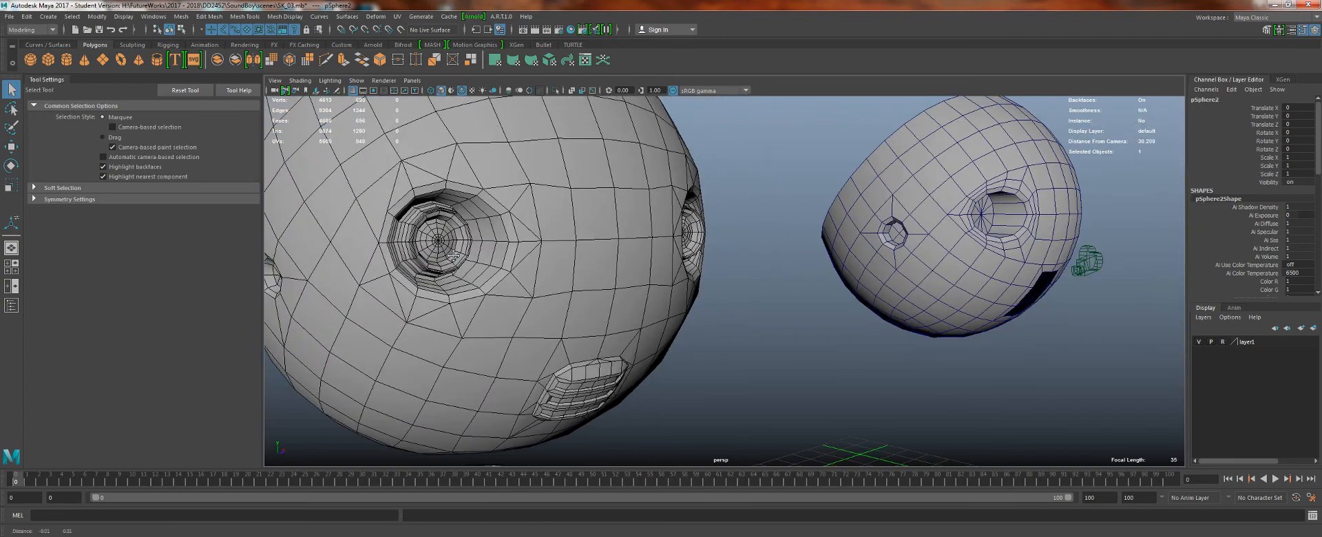
pyautogui.keyDown('alt'); pyautogui.moveTo(454, 256); pyautogui.dragTo(614, 254, button='middle'); pyautogui.keyUp('alt')
pyautogui.keyDown('alt'); pyautogui.moveTo(614, 254); pyautogui.dragTo(518, 266, button='right'); pyautogui.keyUp('alt')
pyautogui.keyDown('alt'); pyautogui.moveTo(518, 265); pyautogui.dragTo(574, 303); pyautogui.keyUp('alt')
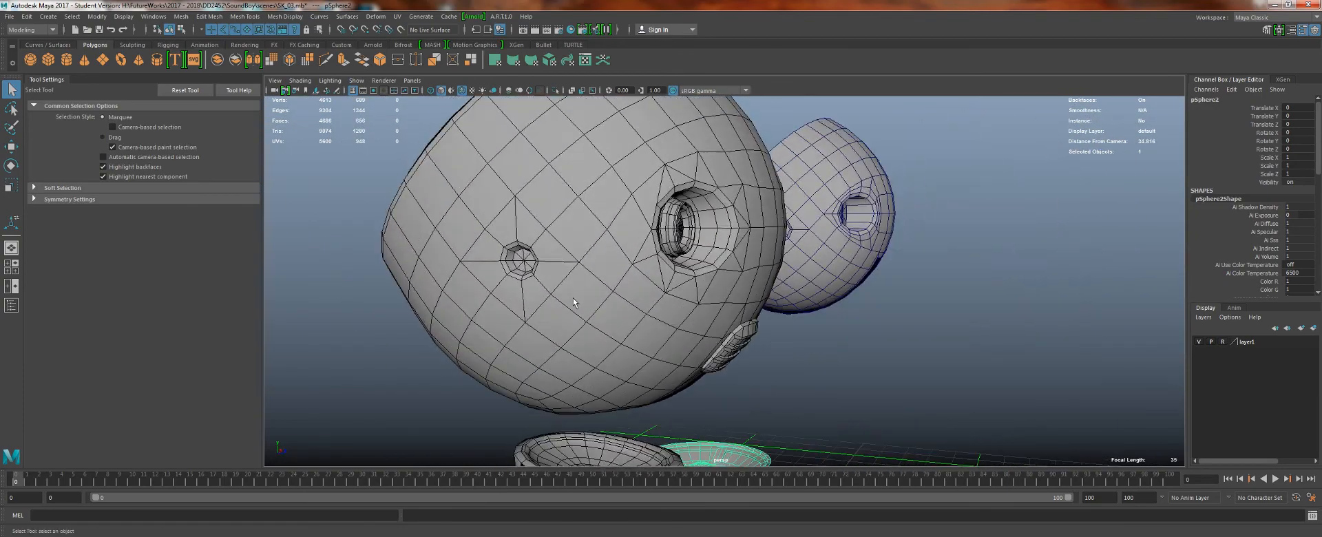
pyautogui.keyDown('alt'); pyautogui.moveTo(574, 304); pyautogui.dragTo(665, 277, button='right'); pyautogui.keyUp('alt')
pyautogui.keyDown('alt'); pyautogui.moveTo(665, 277); pyautogui.dragTo(554, 266); pyautogui.keyUp('alt')
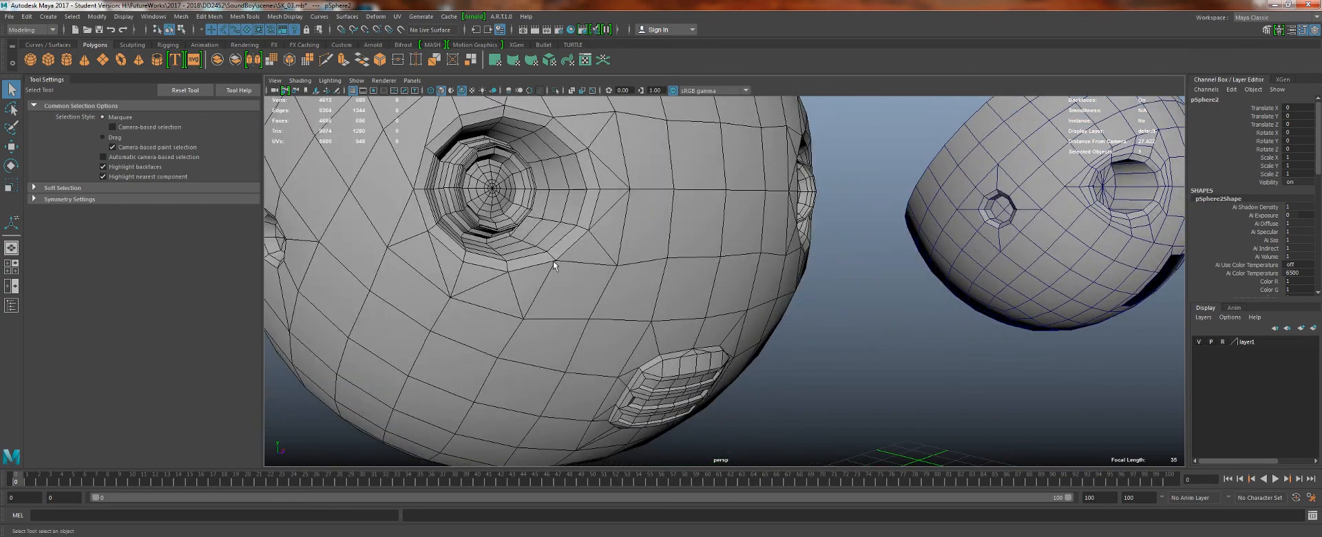
# - Examine the reference head's lower half, from the side hole and mouth grille to the neck opening underneath
pyautogui.keyDown('alt'); pyautogui.moveTo(674, 320); pyautogui.dragTo(744, 277); pyautogui.keyUp('alt')
pyautogui.keyDown('alt'); pyautogui.moveTo(556, 260); pyautogui.dragTo(661, 265, button='middle'); pyautogui.keyUp('alt')
pyautogui.keyDown('alt'); pyautogui.moveTo(661, 265); pyautogui.dragTo(640, 250, button='right'); pyautogui.keyUp('alt')
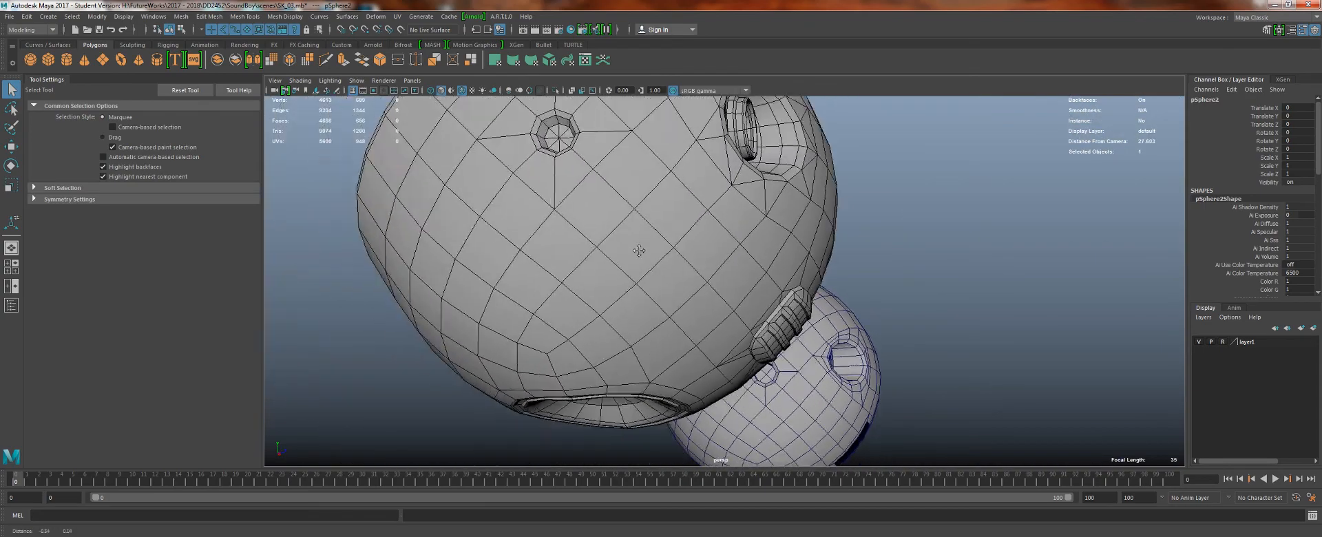
pyautogui.keyDown('alt'); pyautogui.moveTo(640, 251); pyautogui.dragTo(688, 275, button='middle'); pyautogui.keyUp('alt')
pyautogui.keyDown('alt'); pyautogui.moveTo(689, 275); pyautogui.dragTo(604, 228, button='right'); pyautogui.keyUp('alt')
pyautogui.keyDown('alt'); pyautogui.moveTo(604, 228); pyautogui.dragTo(806, 273); pyautogui.keyUp('alt')
pyautogui.keyDown('alt'); pyautogui.moveTo(696, 330); pyautogui.dragTo(759, 375, button='right'); pyautogui.keyUp('alt')
pyautogui.keyDown('alt'); pyautogui.moveTo(759, 374); pyautogui.dragTo(724, 227, button='middle'); pyautogui.keyUp('alt')
pyautogui.keyDown('alt'); pyautogui.moveTo(661, 241); pyautogui.dragTo(697, 289, button='right'); pyautogui.keyUp('alt')
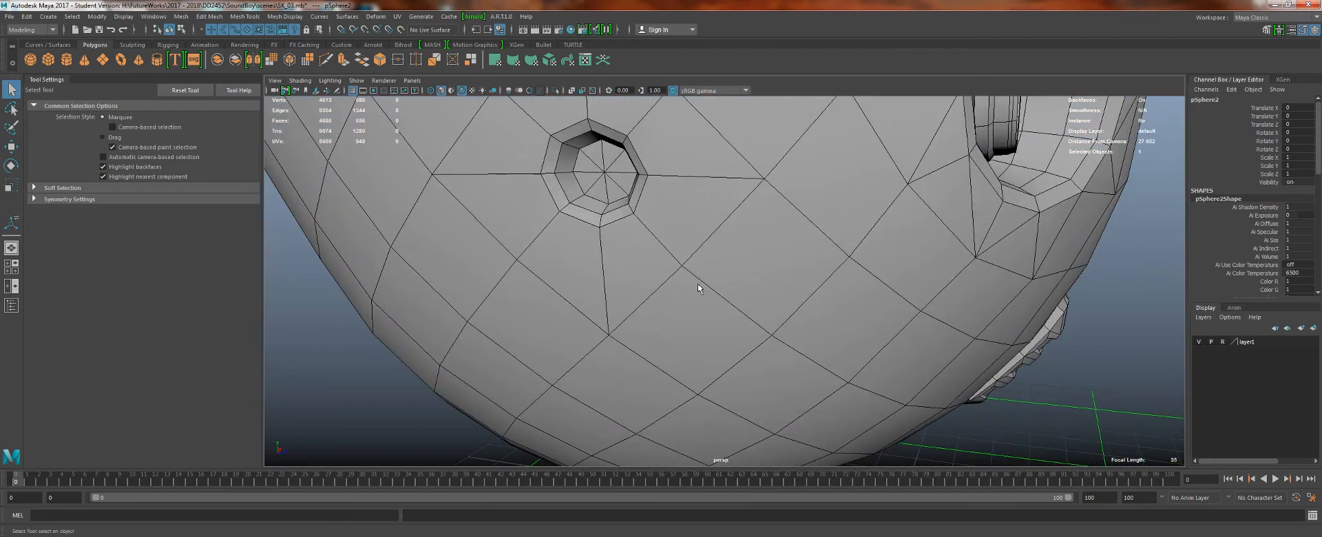
pyautogui.keyDown('alt'); pyautogui.moveTo(644, 206); pyautogui.dragTo(544, 224); pyautogui.keyUp('alt')
pyautogui.keyDown('alt'); pyautogui.moveTo(543, 224); pyautogui.dragTo(496, 199, button='right'); pyautogui.keyUp('alt')
pyautogui.keyDown('alt'); pyautogui.moveTo(496, 199); pyautogui.dragTo(625, 107, button='middle'); pyautogui.keyUp('alt')
pyautogui.keyDown('alt'); pyautogui.moveTo(625, 108); pyautogui.dragTo(703, 155, button='right'); pyautogui.keyUp('alt')
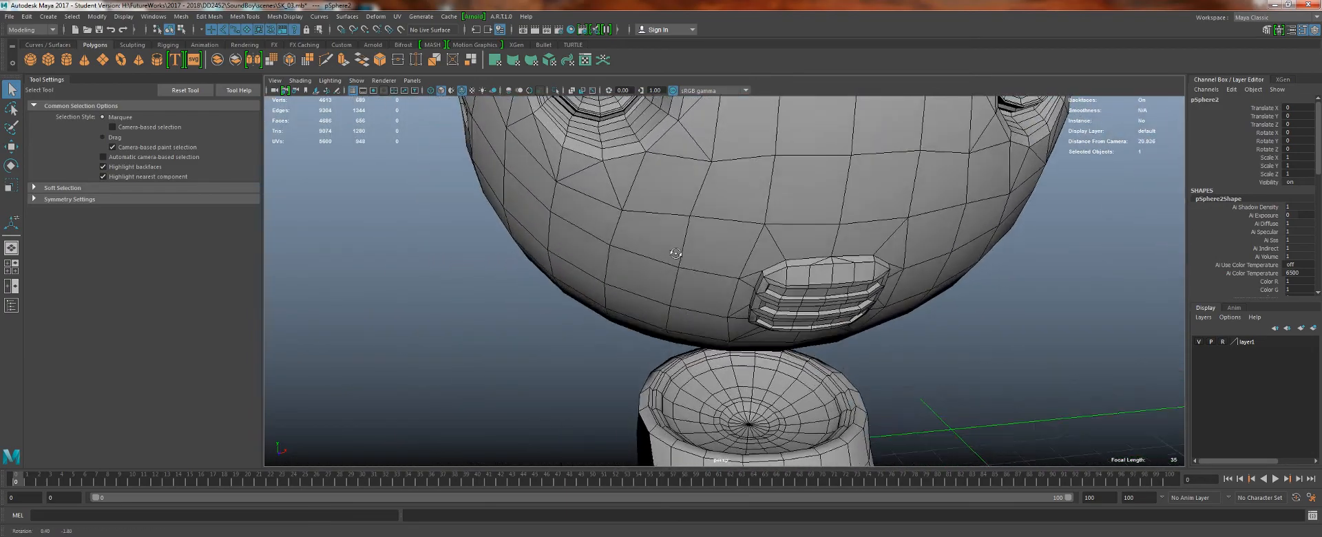
pyautogui.keyDown('alt'); pyautogui.moveTo(751, 358); pyautogui.dragTo(710, 255); pyautogui.keyUp('alt')
pyautogui.keyDown('alt'); pyautogui.moveTo(709, 255); pyautogui.dragTo(599, 89, button='middle'); pyautogui.keyUp('alt')
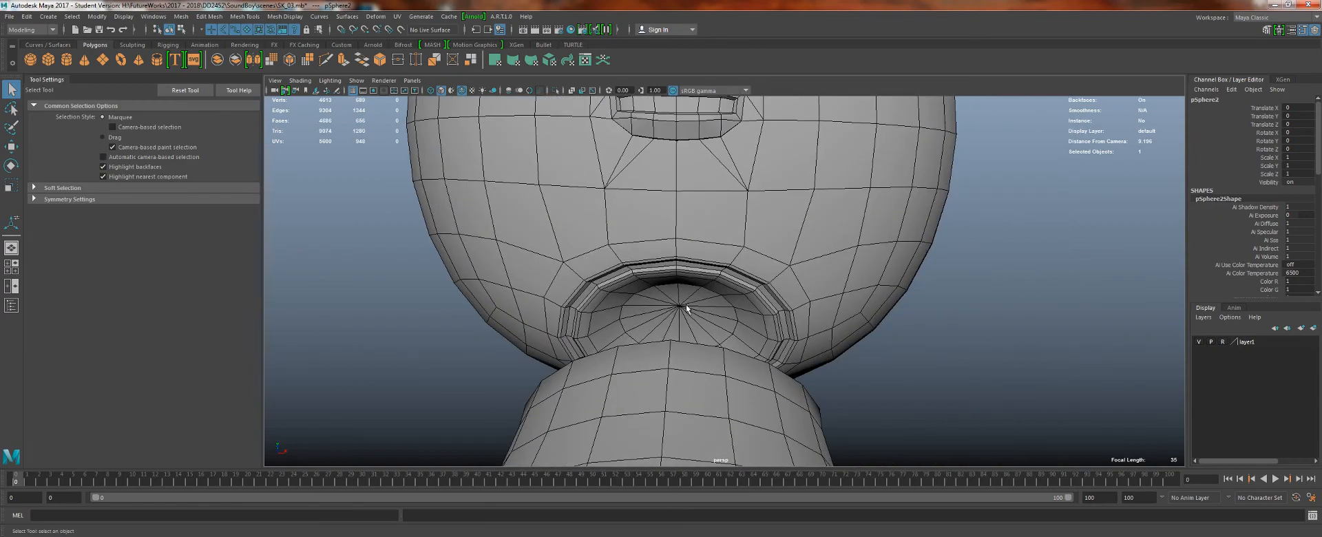
pyautogui.keyDown('alt'); pyautogui.moveTo(638, 252); pyautogui.dragTo(565, 224, button='right'); pyautogui.keyUp('alt')
pyautogui.keyDown('alt'); pyautogui.moveTo(344, 289); pyautogui.dragTo(464, 260); pyautogui.keyUp('alt')
pyautogui.keyDown('alt'); pyautogui.moveTo(464, 259); pyautogui.dragTo(440, 248, button='right'); pyautogui.keyUp('alt')
pyautogui.keyDown('alt'); pyautogui.moveTo(509, 271); pyautogui.dragTo(870, 233, button='middle'); pyautogui.keyUp('alt')
pyautogui.keyDown('alt'); pyautogui.moveTo(870, 233); pyautogui.dragTo(724, 217, button='right'); pyautogui.keyUp('alt')
pyautogui.keyDown('alt'); pyautogui.moveTo(725, 216); pyautogui.dragTo(679, 324); pyautogui.keyUp('alt')
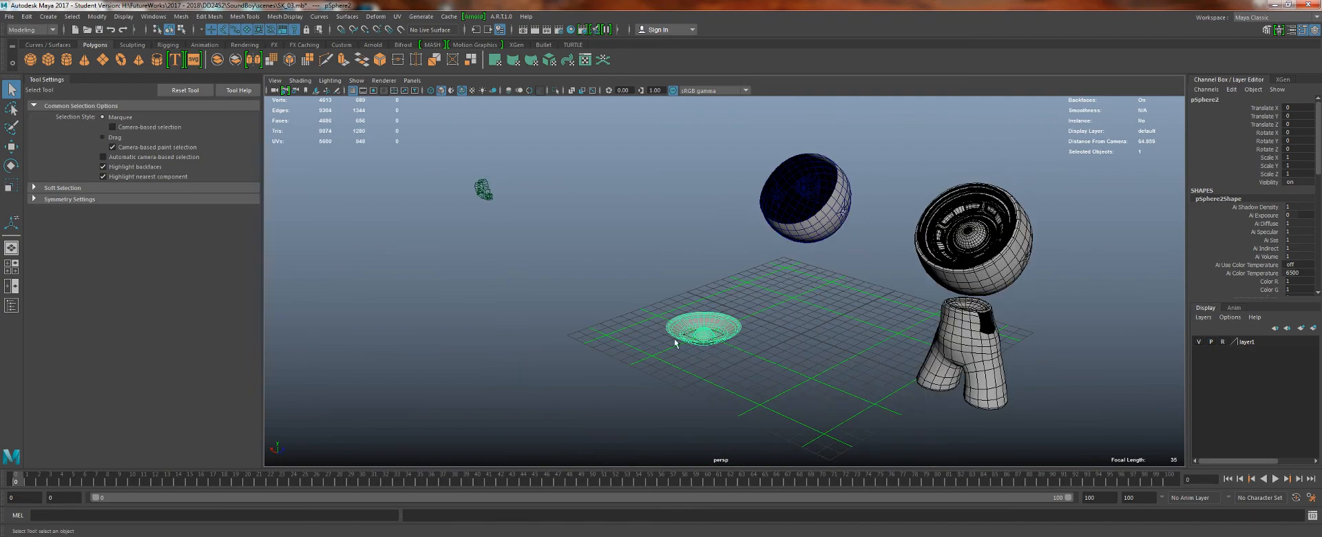
# - Scale up the dome's bottom border edge loop slightly and bridge it to the top edge of the surrounding collar
pyautogui.press('f')
pyautogui.keyDown('alt'); pyautogui.moveTo(614, 345); pyautogui.dragTo(781, 347); pyautogui.keyUp('alt')
pyautogui.keyDown('alt'); pyautogui.moveTo(781, 346); pyautogui.dragTo(923, 398, button='right'); pyautogui.keyUp('alt')
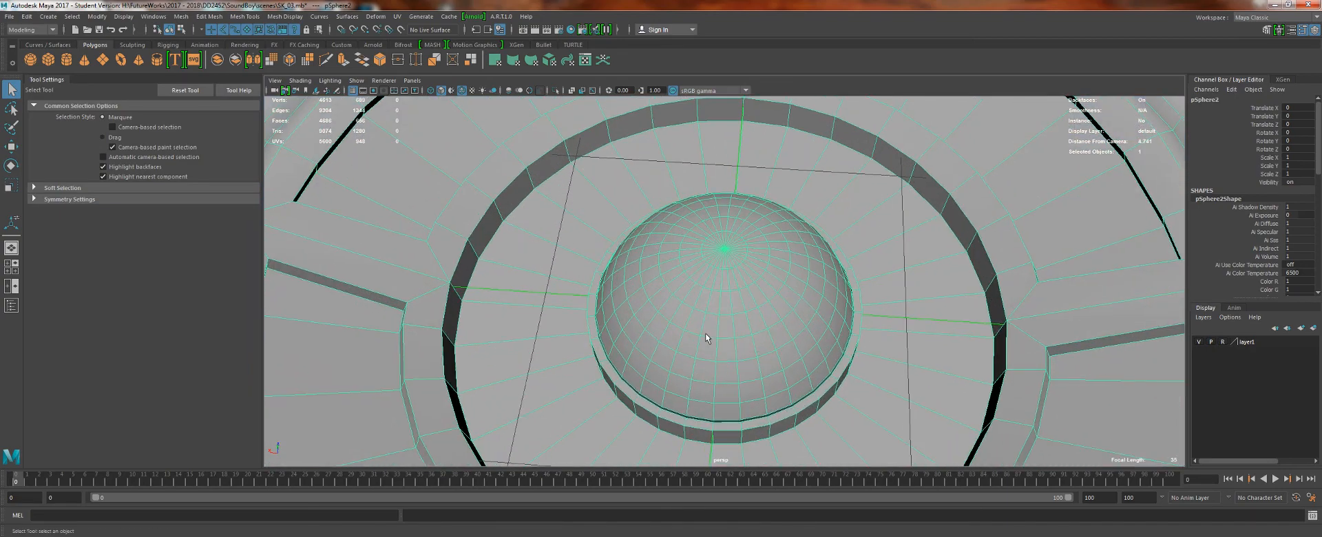
pyautogui.keyDown('alt'); pyautogui.moveTo(706, 338); pyautogui.dragTo(751, 378, button='right'); pyautogui.keyUp('alt')
pyautogui.keyDown('alt'); pyautogui.moveTo(751, 378); pyautogui.dragTo(705, 207, button='middle'); pyautogui.keyUp('alt')
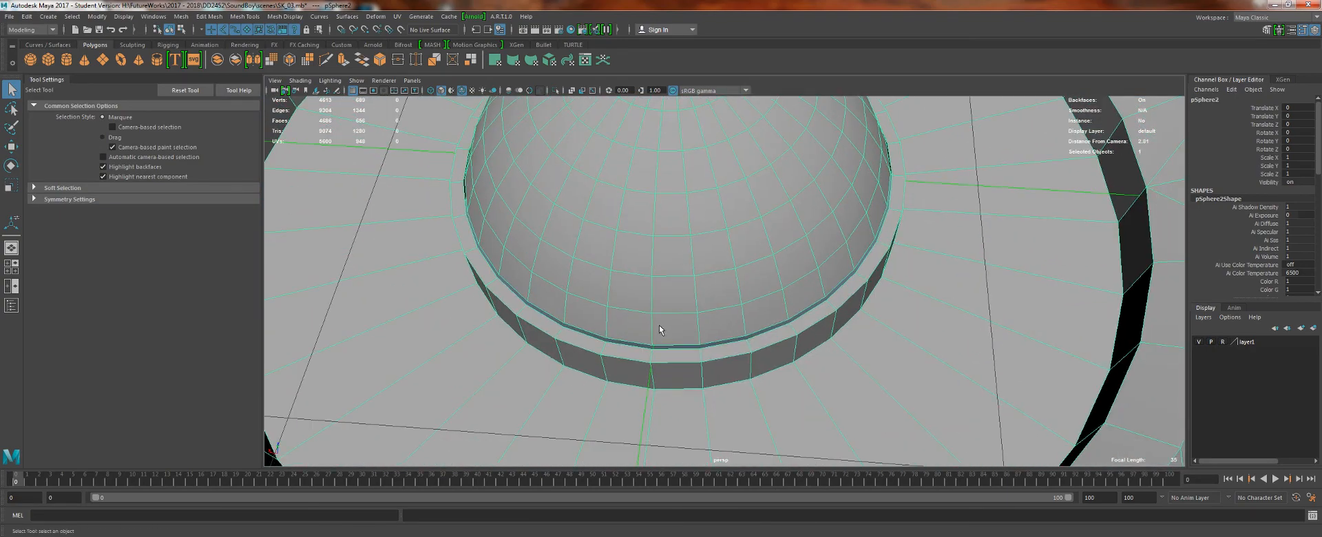
pyautogui.moveTo(660, 262); pyautogui.dragTo(678, 239, button='right')
pyautogui.doubleClick(679, 345)
pyautogui.press('w')
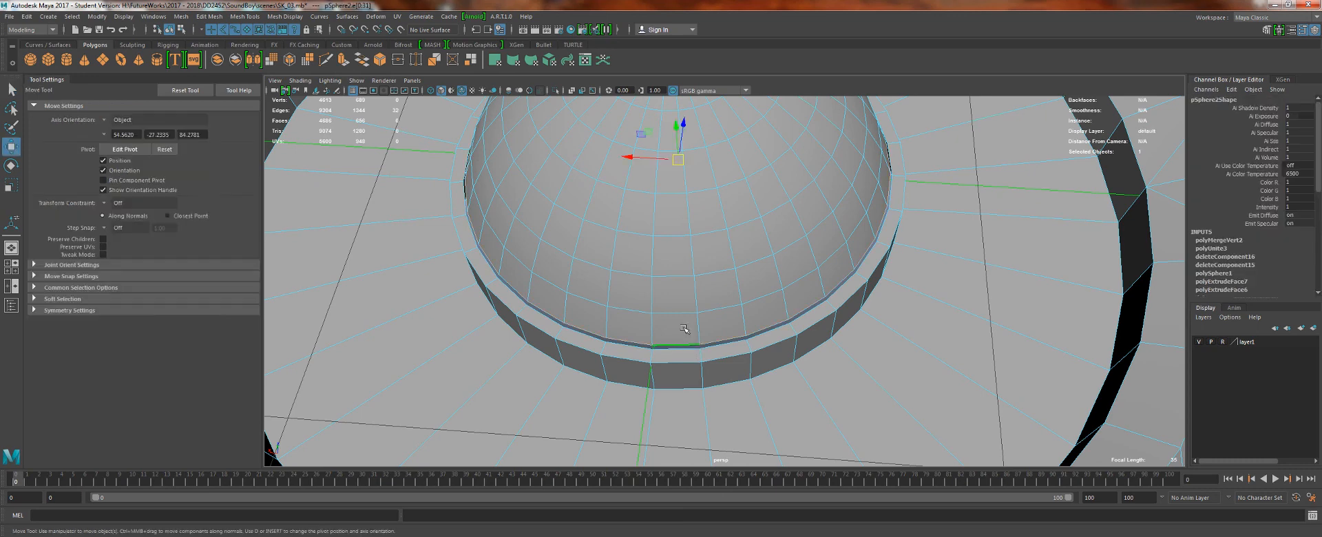
pyautogui.press('r')
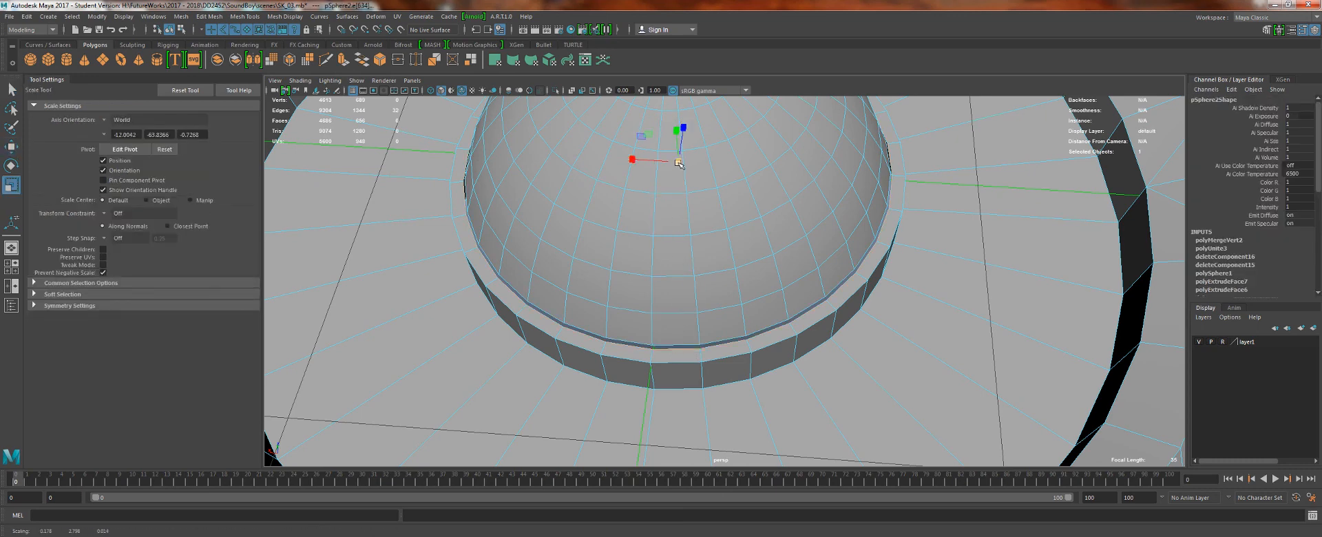
pyautogui.moveTo(678, 163); pyautogui.dragTo(683, 165)
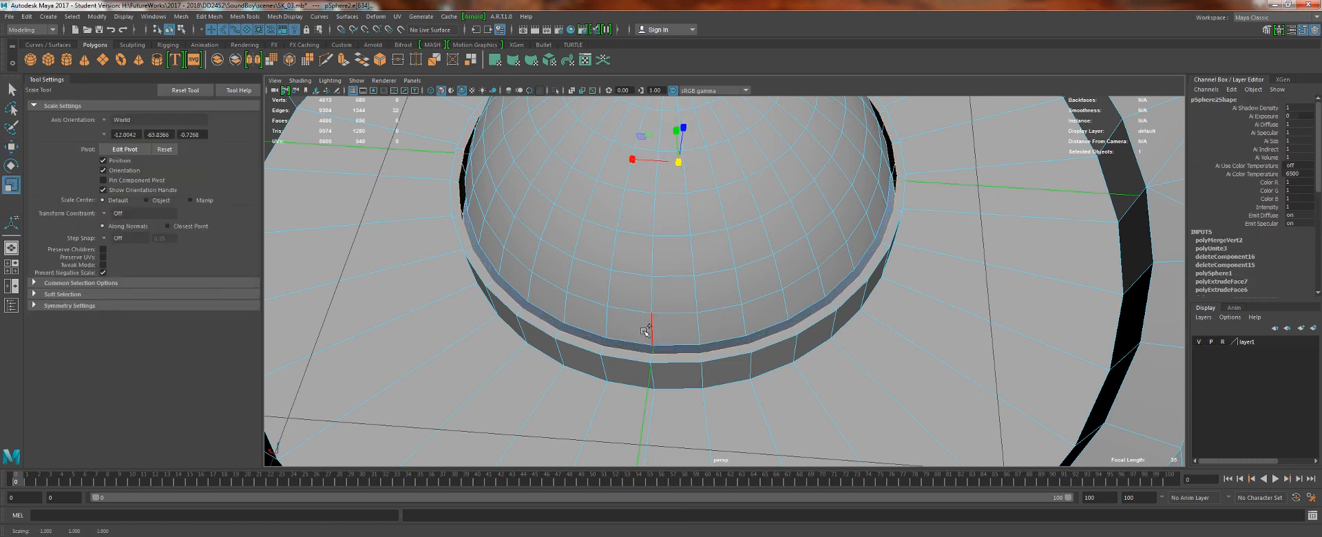
pyautogui.click(362, 61)
pyautogui.press('w')
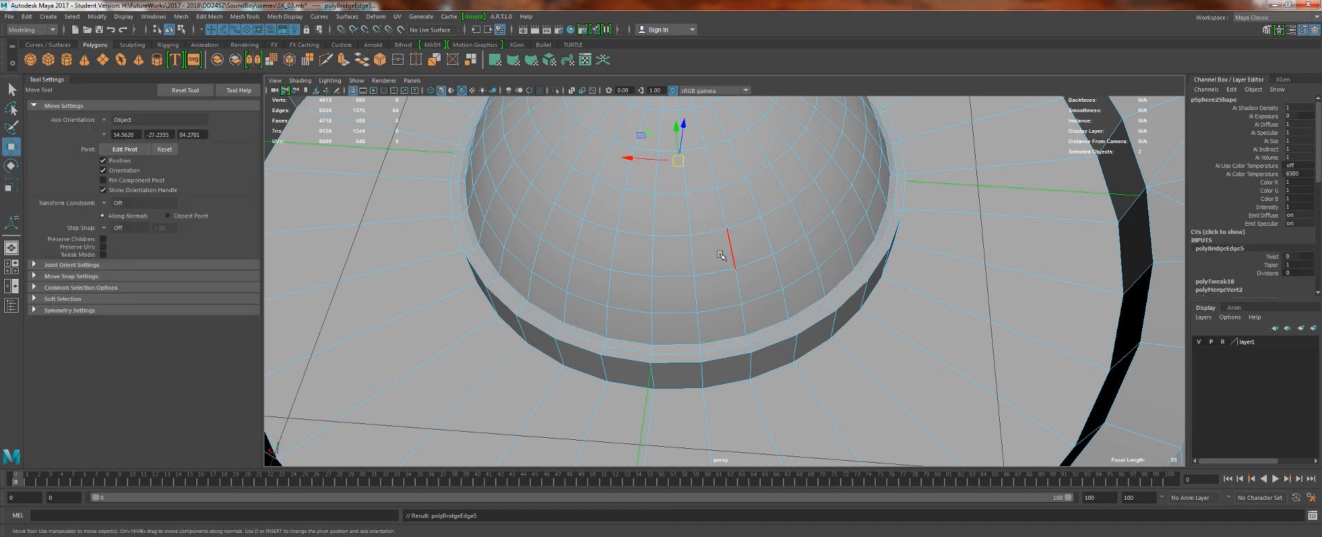
# - Bevel the edge loop around the base of the dome's collar with 2 segments and a depth of -1
pyautogui.moveTo(720, 254); pyautogui.dragTo(723, 211, button='right')
pyautogui.doubleClick(814, 350)
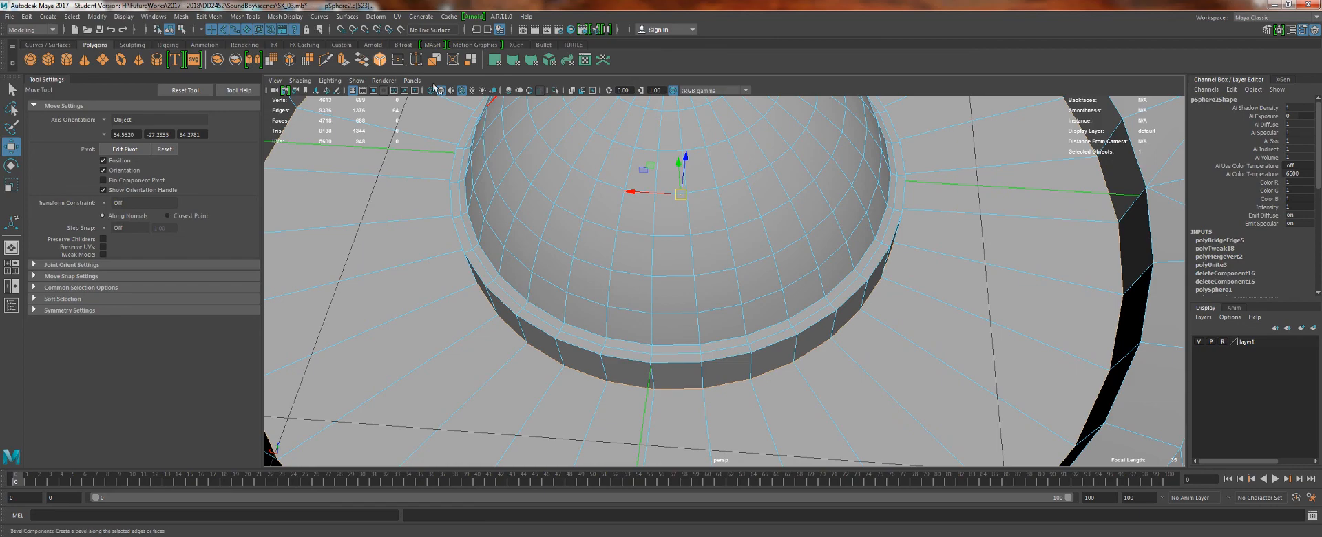
pyautogui.click(379, 59)
pyautogui.keyDown('alt'); pyautogui.moveTo(939, 207); pyautogui.dragTo(799, 232); pyautogui.keyUp('alt')
pyautogui.keyDown('alt'); pyautogui.moveTo(806, 275); pyautogui.dragTo(851, 325); pyautogui.keyUp('alt')
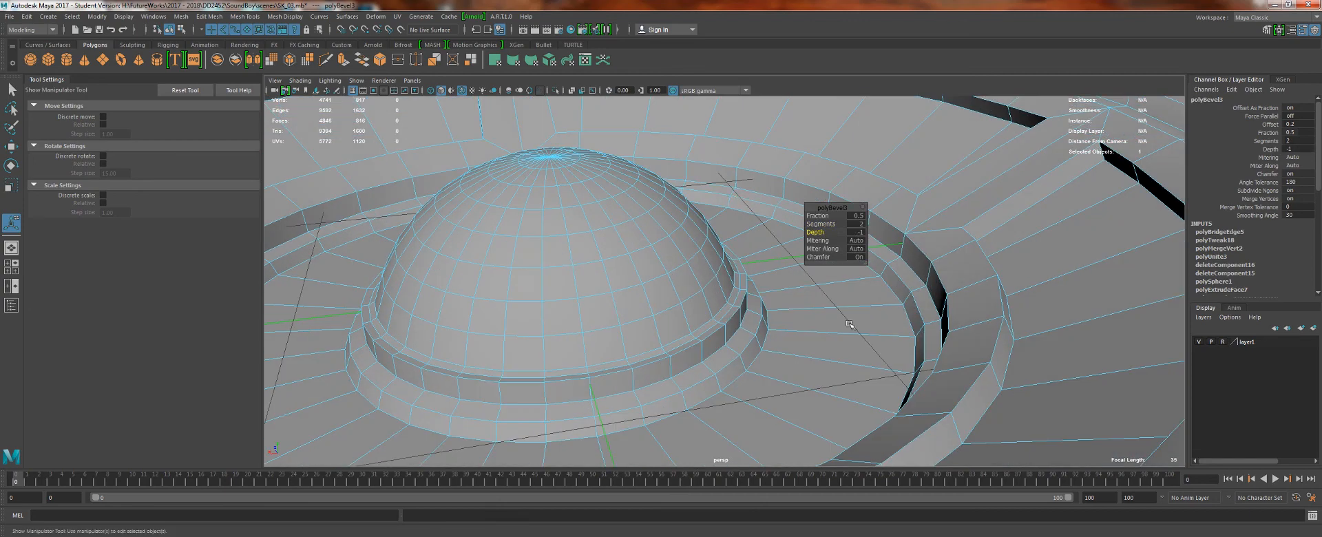
pyautogui.press('q')
pyautogui.moveTo(900, 254); pyautogui.dragTo(942, 237, button='right')
pyautogui.keyDown('alt'); pyautogui.moveTo(942, 238); pyautogui.dragTo(886, 150, button='right'); pyautogui.keyUp('alt')
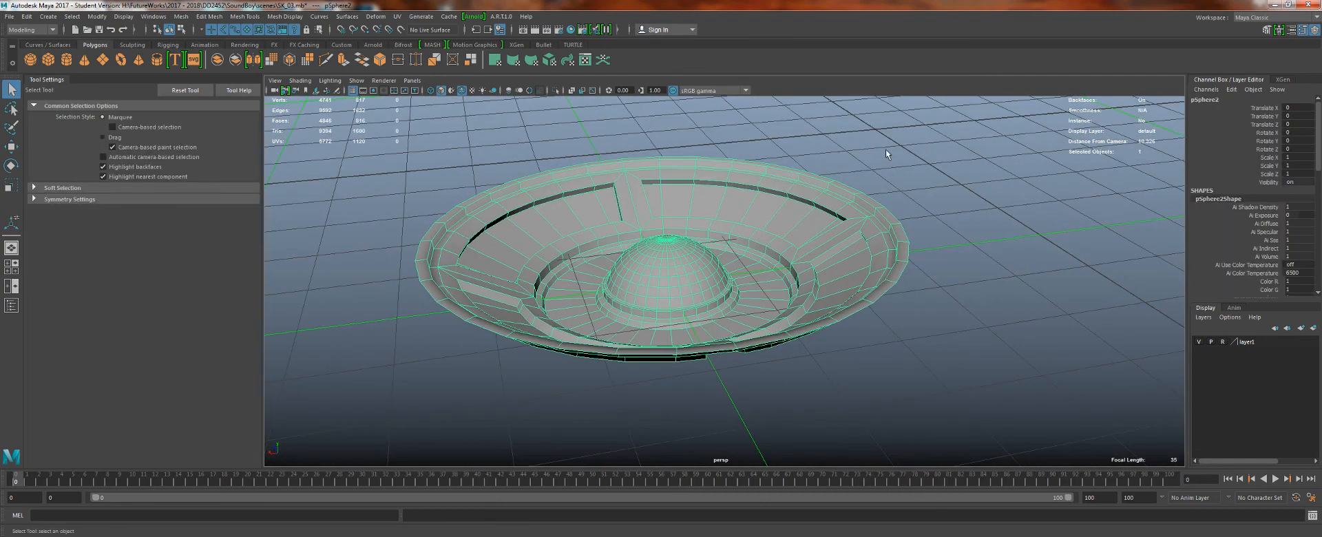
pyautogui.click(894, 146)
# - Bevel the edge loop along the dish's outer rim and adjust the bevel's segments and depth to form a groove
pyautogui.keyDown('alt'); pyautogui.moveTo(894, 146); pyautogui.dragTo(967, 207); pyautogui.keyUp('alt')
pyautogui.keyDown('alt'); pyautogui.moveTo(968, 207); pyautogui.dragTo(1057, 285, button='right'); pyautogui.keyUp('alt')
pyautogui.keyDown('alt'); pyautogui.moveTo(1057, 286); pyautogui.dragTo(956, 159); pyautogui.keyUp('alt')
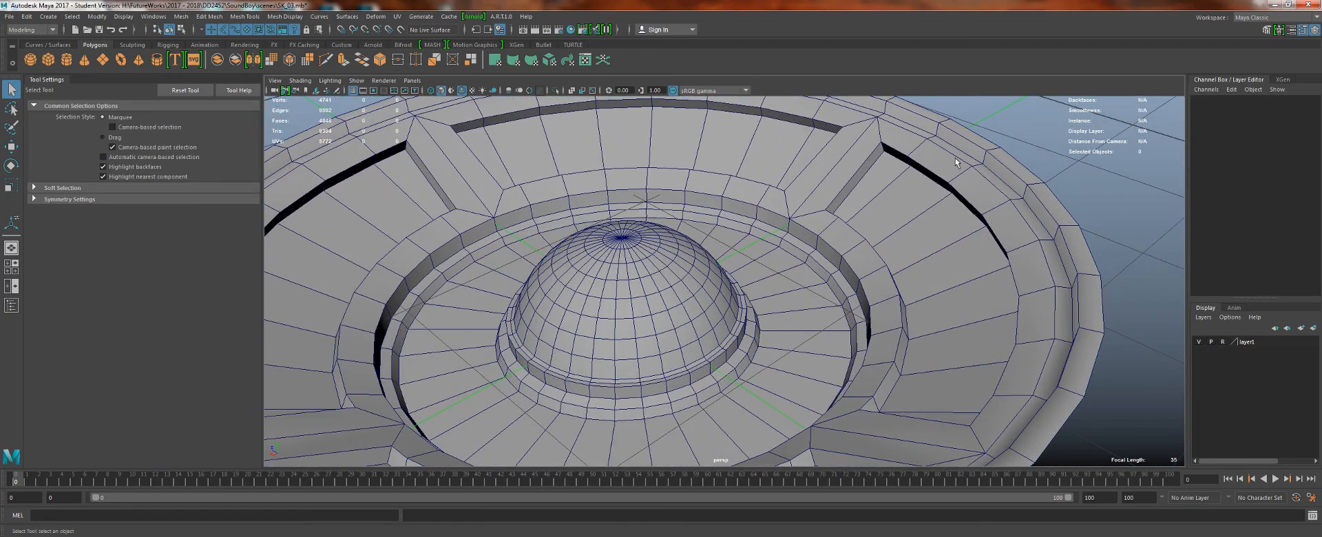
pyautogui.click(956, 158)
pyautogui.hotkey('ctrl', 'b')
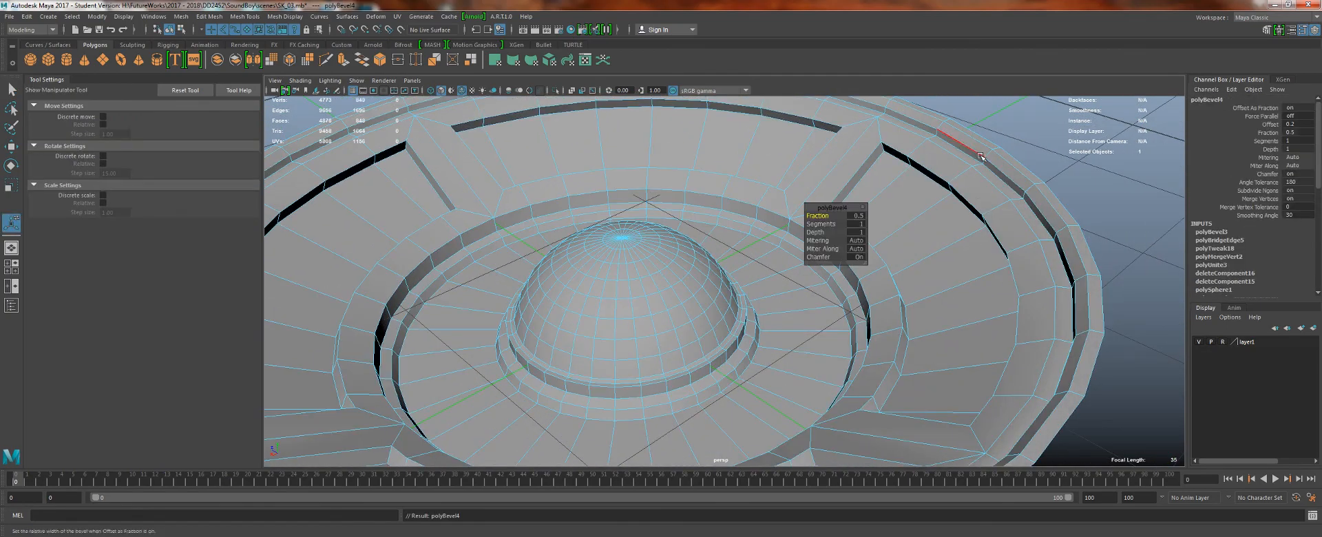
pyautogui.click(822, 224)
pyautogui.moveTo(822, 225)
pyautogui.mouseDown(button='middle')
pyautogui.moveTo(841, 227)
pyautogui.moveTo(760, 233)
pyautogui.moveTo(817, 225)
pyautogui.mouseUp(button='middle')
pyautogui.click(821, 233)
pyautogui.click(821, 224)
pyautogui.press('w')
pyautogui.moveTo(973, 193); pyautogui.dragTo(1012, 167, button='right')
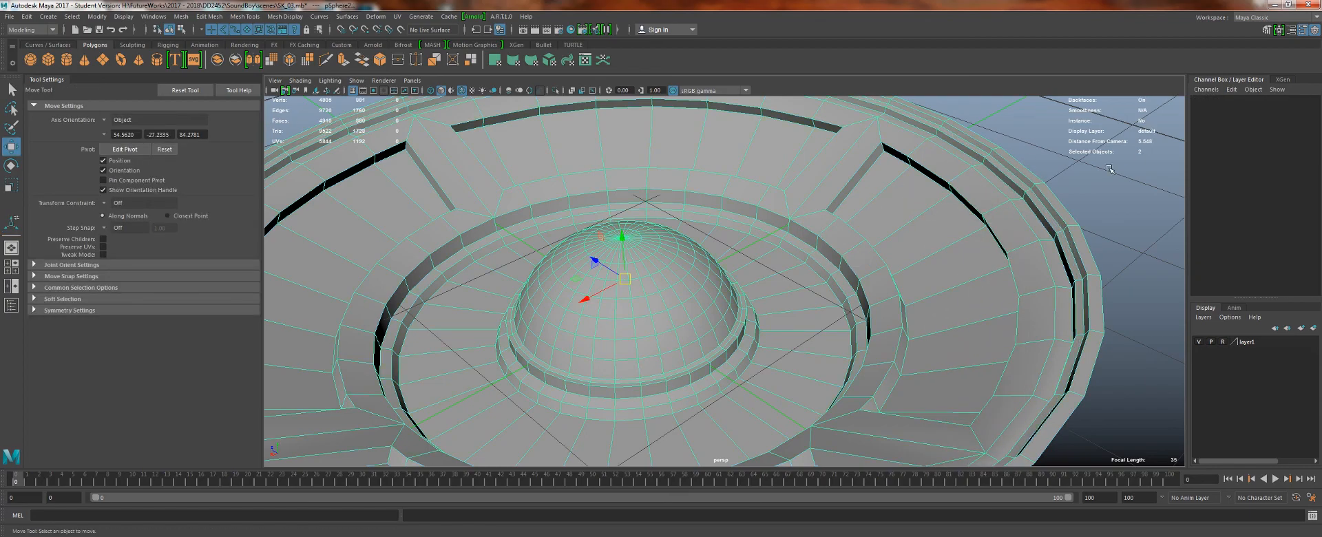
pyautogui.click(1053, 148)
# - Extrude the edge loop along the dish's outer border and raise the new edges slightly above the rim
pyautogui.scroll(-3, 965, 169)
pyautogui.keyDown('alt'); pyautogui.moveTo(913, 171); pyautogui.dragTo(934, 136); pyautogui.keyUp('alt')
pyautogui.scroll(2, 559, 232)
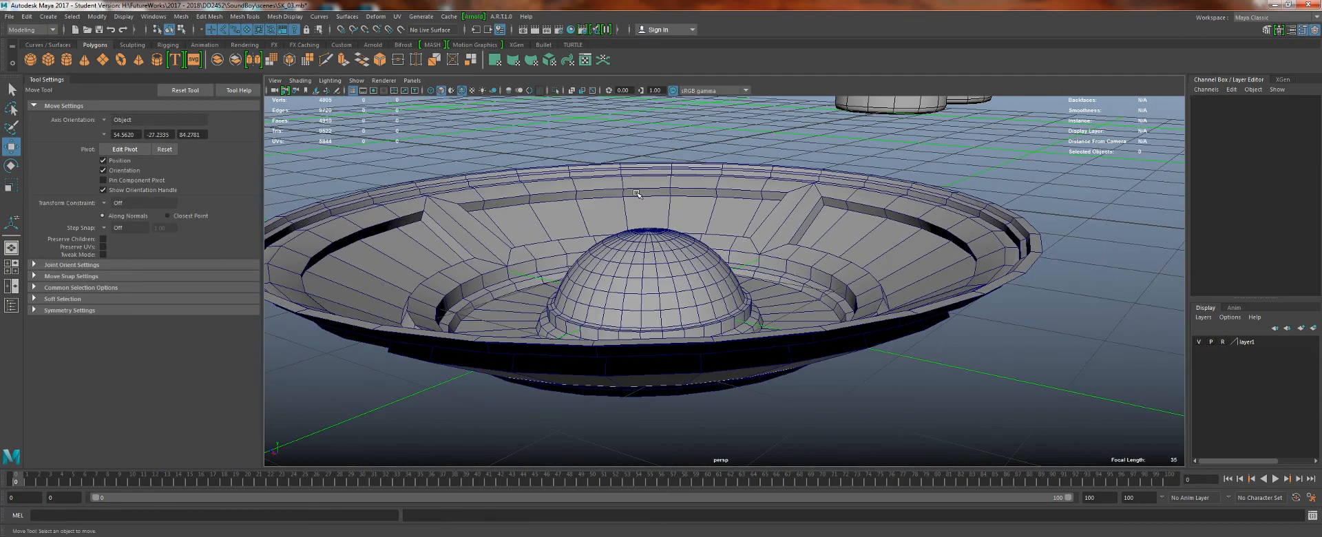
pyautogui.click(544, 238)
pyautogui.moveTo(538, 241); pyautogui.dragTo(536, 206, button='right')
pyautogui.keyDown('alt'); pyautogui.moveTo(326, 237); pyautogui.dragTo(553, 271, button='middle'); pyautogui.keyUp('alt')
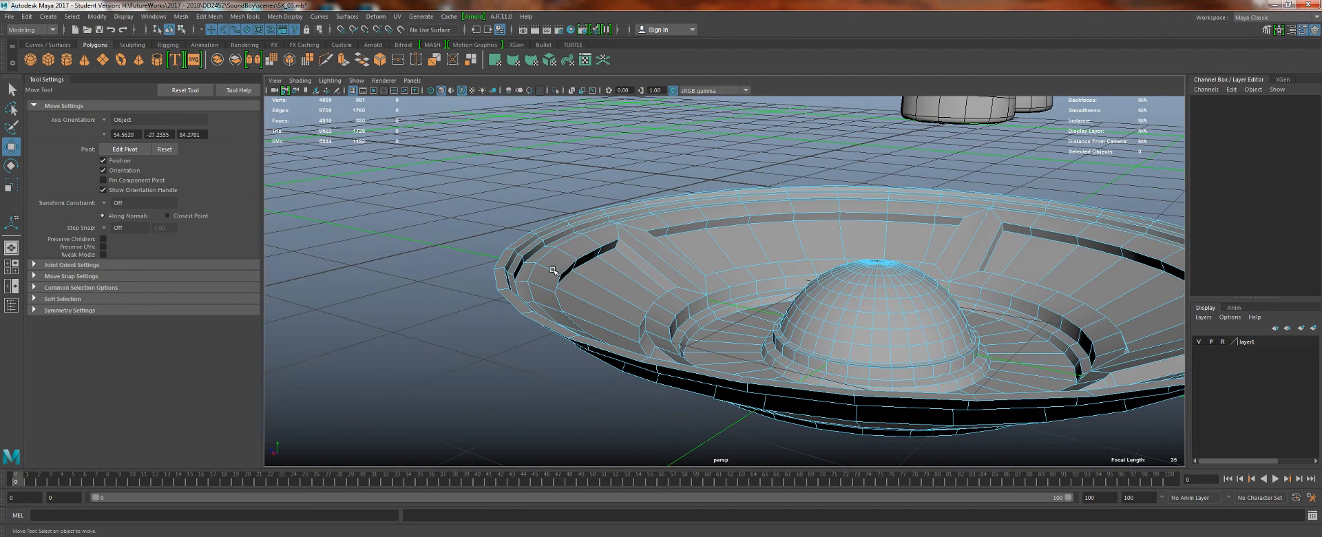
pyautogui.doubleClick(491, 281)
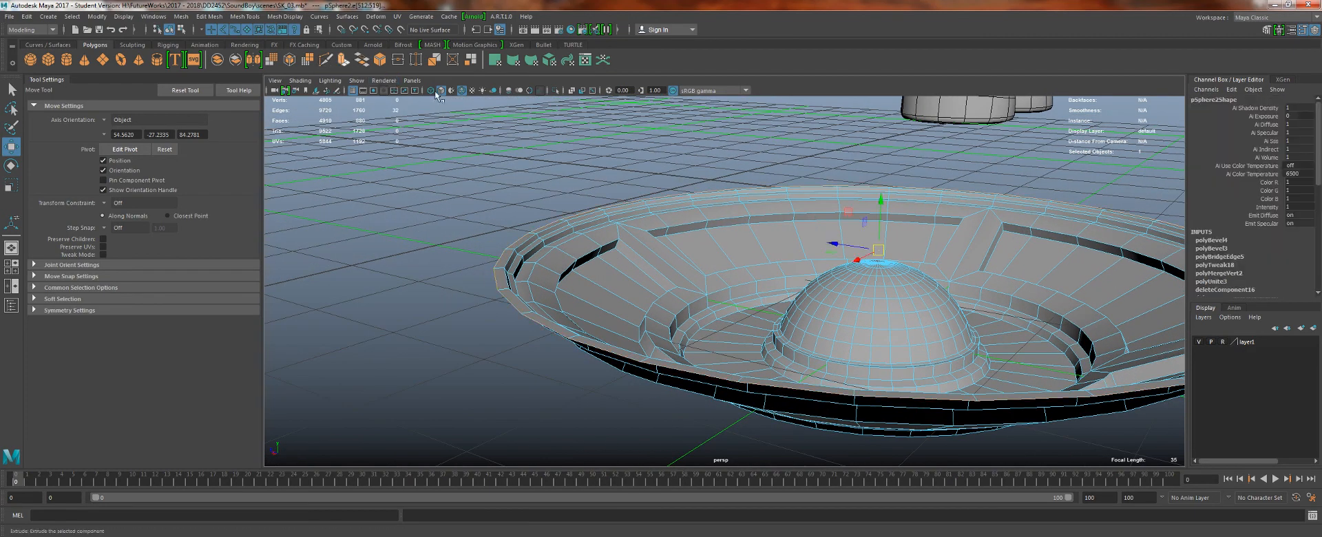
pyautogui.click(344, 60)
pyautogui.keyDown('alt'); pyautogui.moveTo(651, 181); pyautogui.dragTo(631, 177, button='middle'); pyautogui.keyUp('alt')
pyautogui.keyDown('alt'); pyautogui.moveTo(797, 212); pyautogui.dragTo(757, 200, button='middle'); pyautogui.keyUp('alt')
pyautogui.press('w')
pyautogui.moveTo(761, 207); pyautogui.dragTo(757, 194)
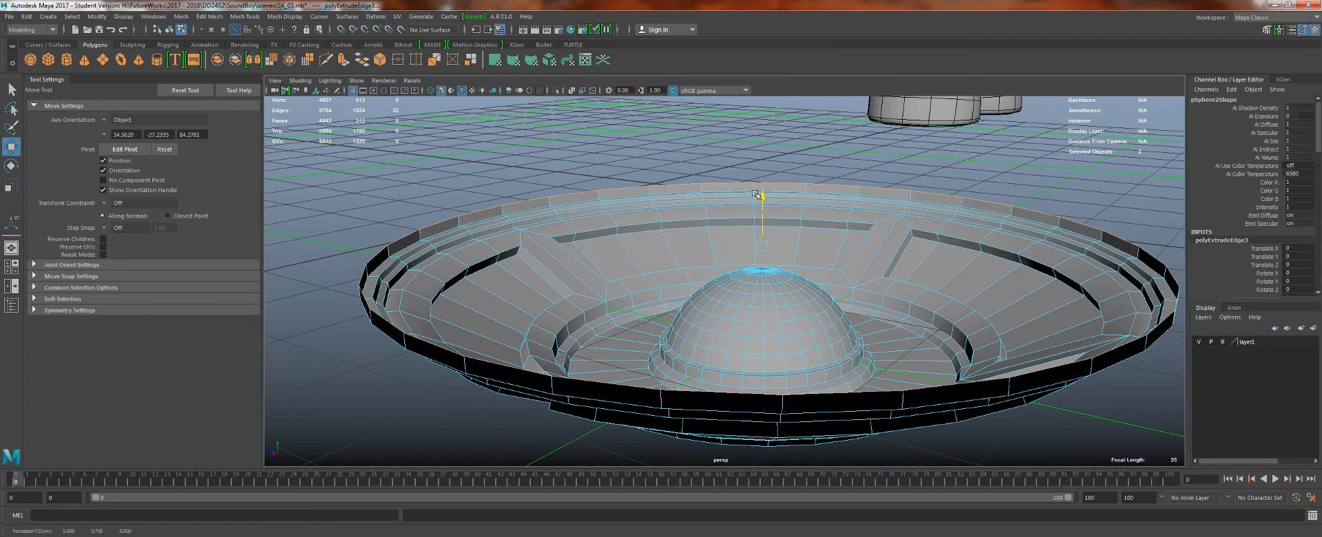
# - Scale the raised rim edges outward and extrude them again to build a wider outer lip around the dish
pyautogui.press('r')
pyautogui.moveTo(763, 246)
pyautogui.keyDown('shift'); pyautogui.mouseDown()
pyautogui.moveTo(779, 248)
pyautogui.moveTo(761, 220)
pyautogui.moveTo(776, 258)
pyautogui.mouseUp(); pyautogui.keyUp('shift')
pyautogui.hotkey('ctrl', 'e')
pyautogui.press('w')
pyautogui.press('r')
pyautogui.moveTo(854, 365)
pyautogui.keyDown('alt'); pyautogui.mouseDown(button='right')
pyautogui.moveTo(765, 331)
pyautogui.moveTo(857, 369)
pyautogui.mouseUp(button='right'); pyautogui.keyUp('alt')
pyautogui.keyDown('alt'); pyautogui.moveTo(857, 370); pyautogui.dragTo(887, 214); pyautogui.keyUp('alt')
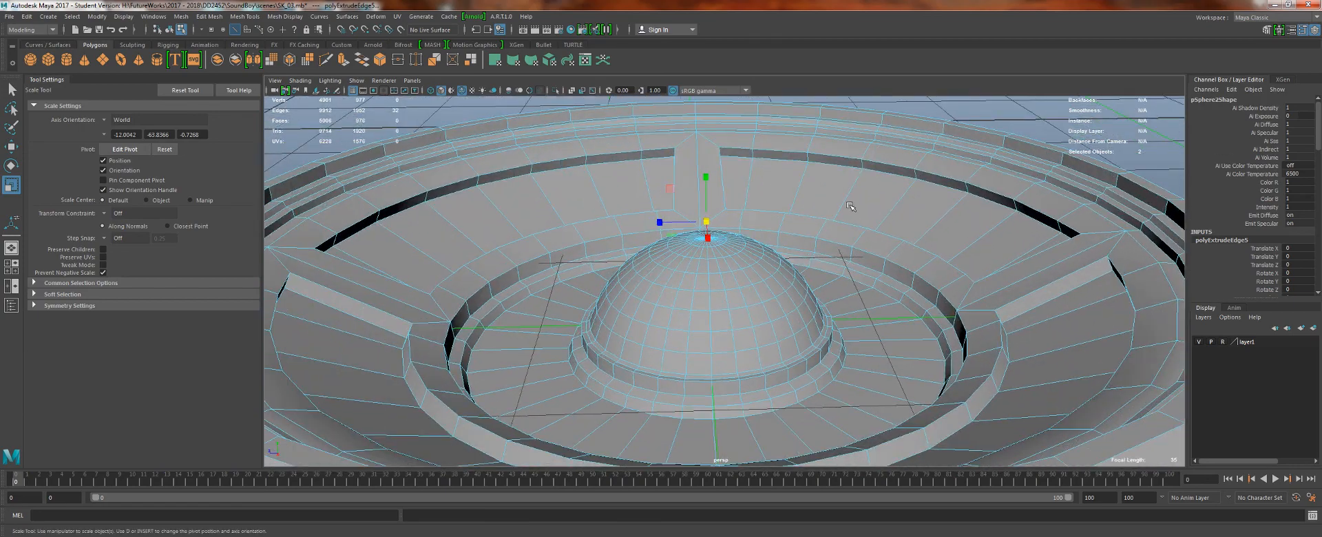
# - Select the ring of flat floor faces around the dome's collar and extrude them inward with an offset of 0.1
pyautogui.click(535, 381)
pyautogui.moveTo(517, 365); pyautogui.dragTo(518, 379, button='right')
pyautogui.click(518, 359)
pyautogui.keyDown('shift'); pyautogui.doubleClick(548, 376); pyautogui.keyUp('shift')
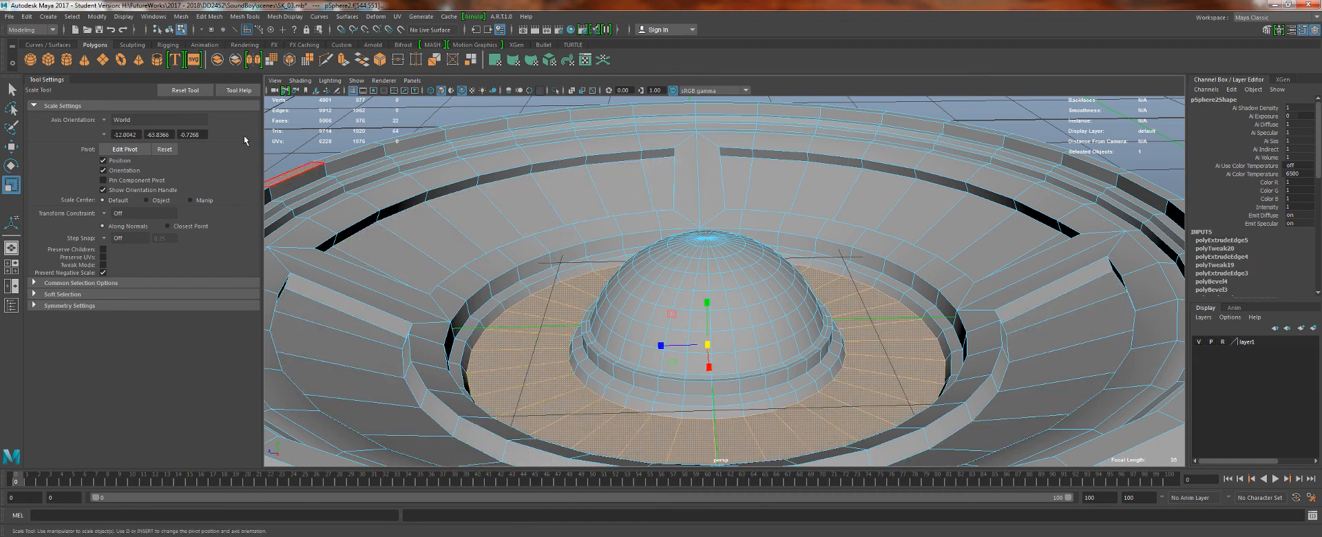
pyautogui.keyDown('alt'); pyautogui.moveTo(276, 153); pyautogui.dragTo(484, 204); pyautogui.keyUp('alt')
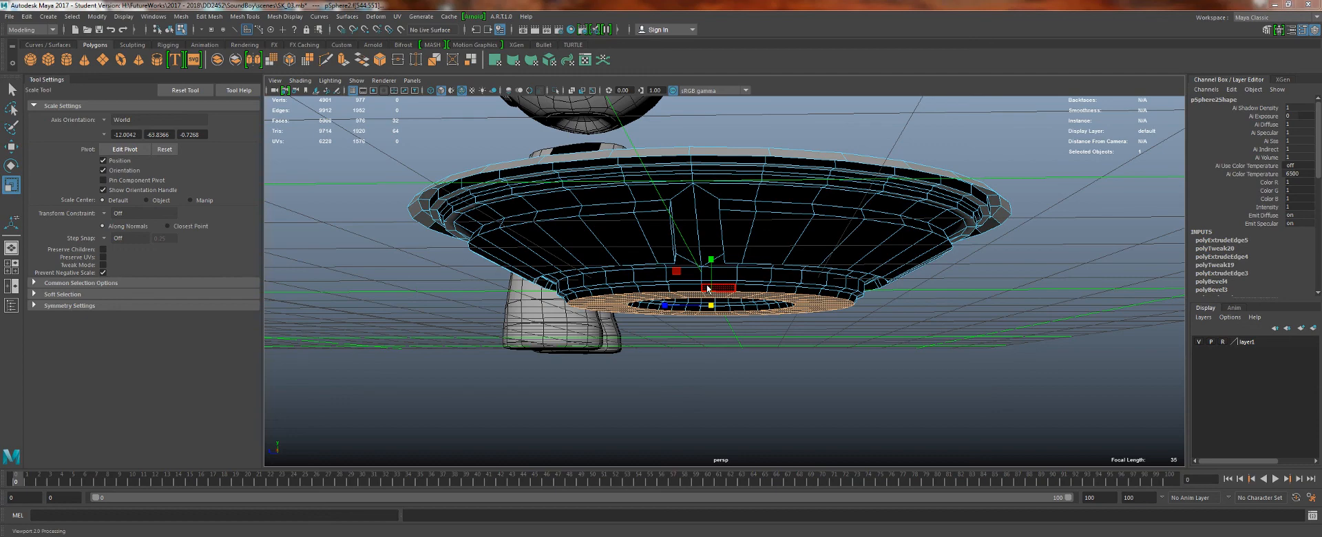
pyautogui.keyDown('alt'); pyautogui.moveTo(729, 233); pyautogui.dragTo(742, 327); pyautogui.keyUp('alt')
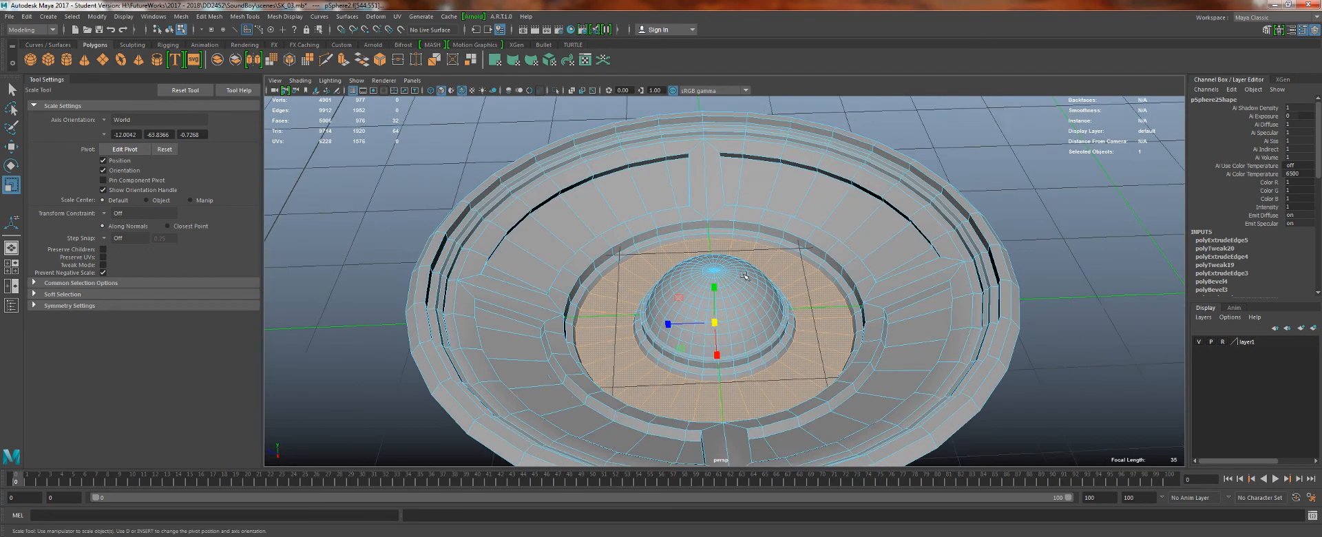
pyautogui.keyDown('alt'); pyautogui.moveTo(742, 326); pyautogui.dragTo(784, 329, button='right'); pyautogui.keyUp('alt')
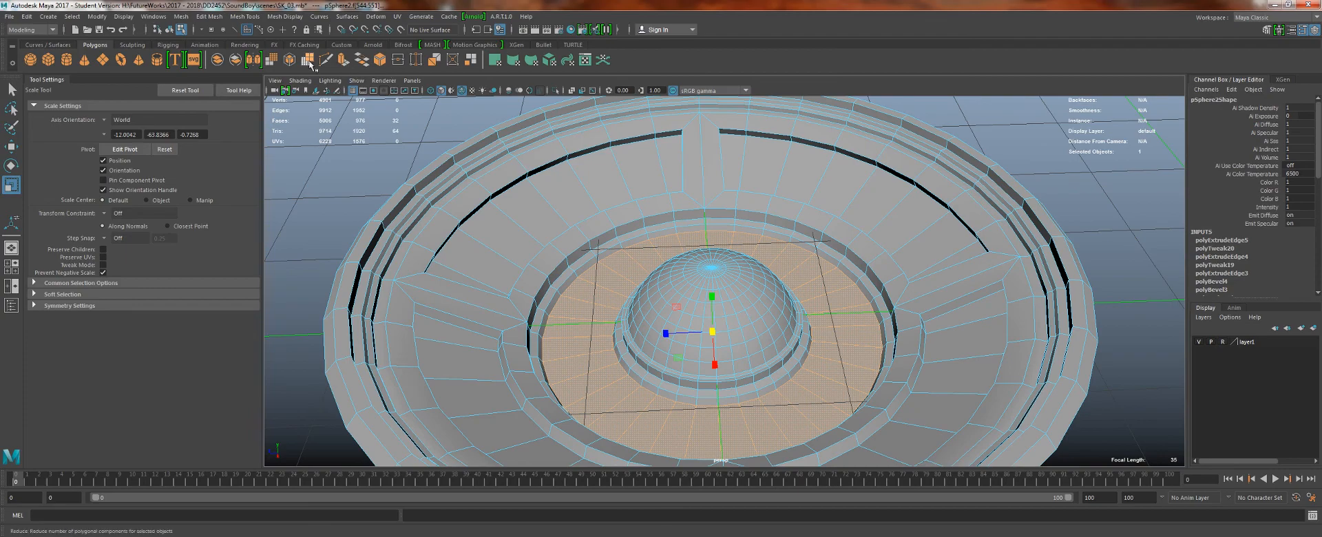
pyautogui.keyDown('alt'); pyautogui.moveTo(703, 317); pyautogui.dragTo(396, 110, button='right'); pyautogui.keyUp('alt')
pyautogui.keyDown('alt'); pyautogui.moveTo(396, 111); pyautogui.dragTo(463, 215, button='middle'); pyautogui.keyUp('alt')
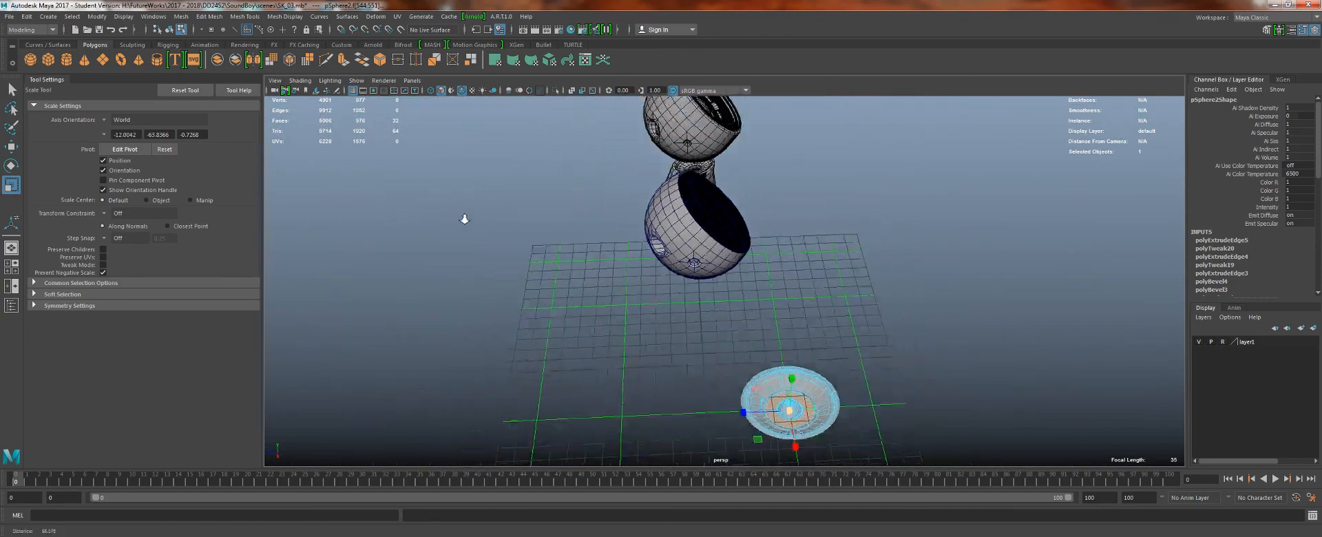
pyautogui.keyDown('alt'); pyautogui.moveTo(463, 216); pyautogui.dragTo(622, 189); pyautogui.keyUp('alt')
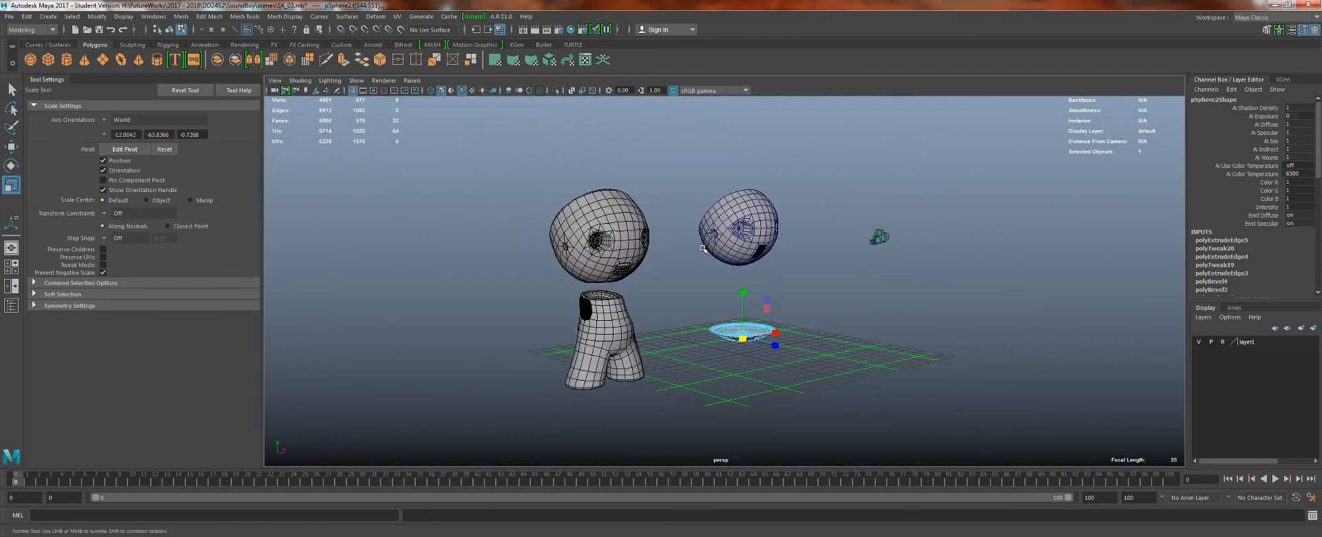
pyautogui.keyDown('alt'); pyautogui.moveTo(750, 315); pyautogui.dragTo(680, 278); pyautogui.keyUp('alt')
pyautogui.keyDown('alt'); pyautogui.moveTo(680, 278); pyautogui.dragTo(720, 292, button='right'); pyautogui.keyUp('alt')
pyautogui.keyDown('alt'); pyautogui.moveTo(719, 292); pyautogui.dragTo(626, 328); pyautogui.keyUp('alt')
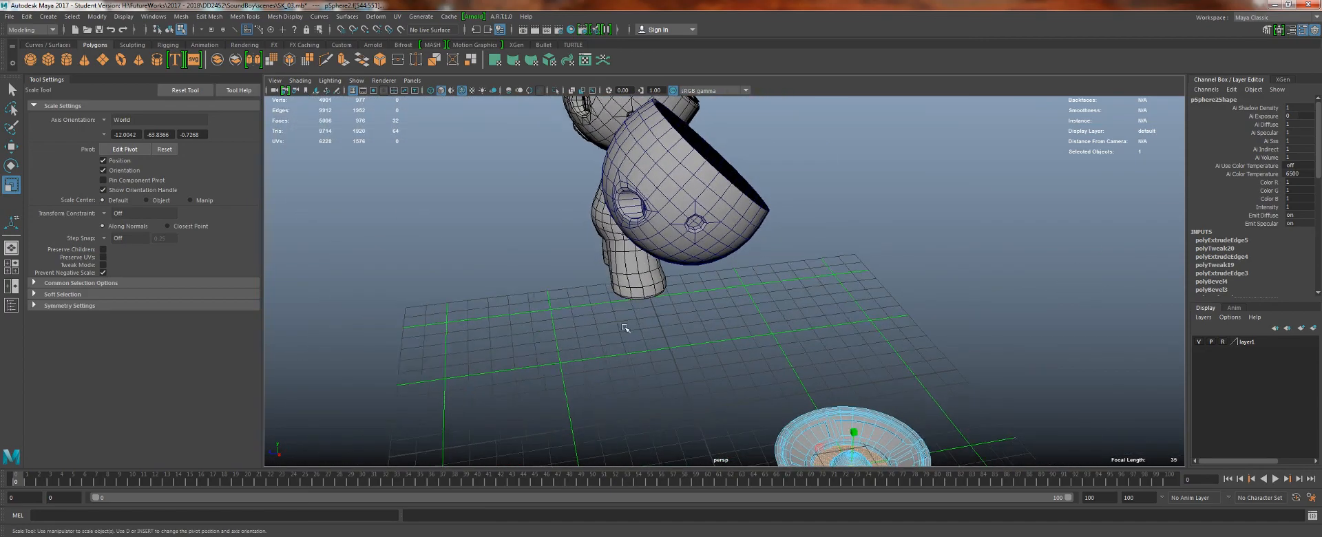
pyautogui.keyDown('alt'); pyautogui.moveTo(625, 328); pyautogui.dragTo(585, 221, button='middle'); pyautogui.keyUp('alt')
pyautogui.keyDown('alt'); pyautogui.moveTo(585, 221); pyautogui.dragTo(667, 385, button='right'); pyautogui.keyUp('alt')
pyautogui.keyDown('alt'); pyautogui.moveTo(666, 385); pyautogui.dragTo(782, 258, button='middle'); pyautogui.keyUp('alt')
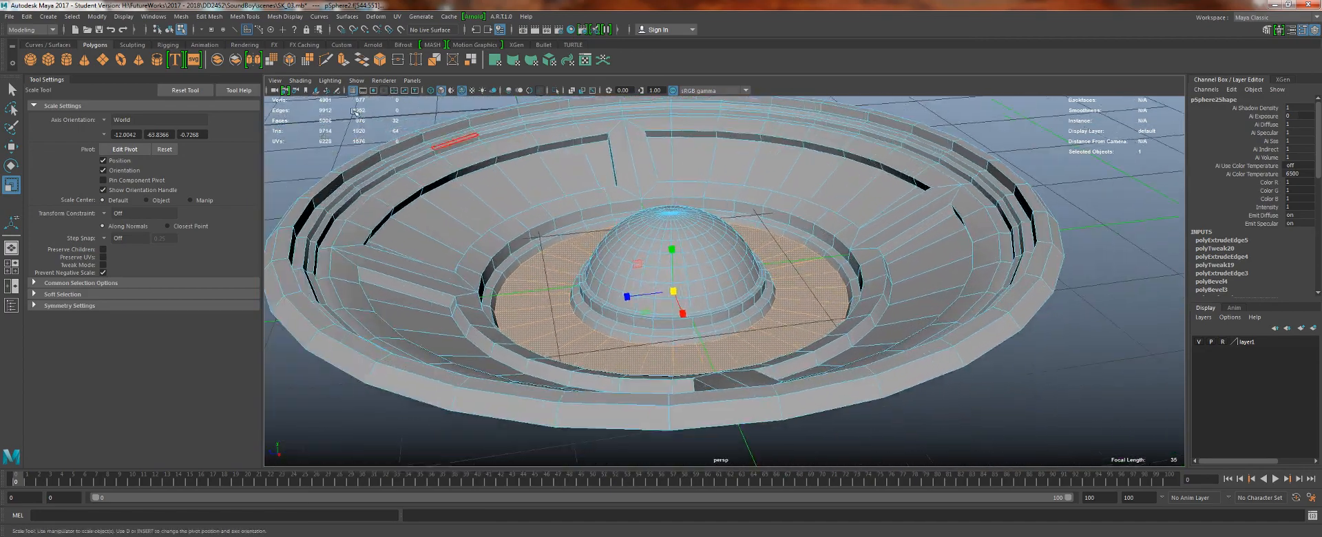
pyautogui.click(344, 61)
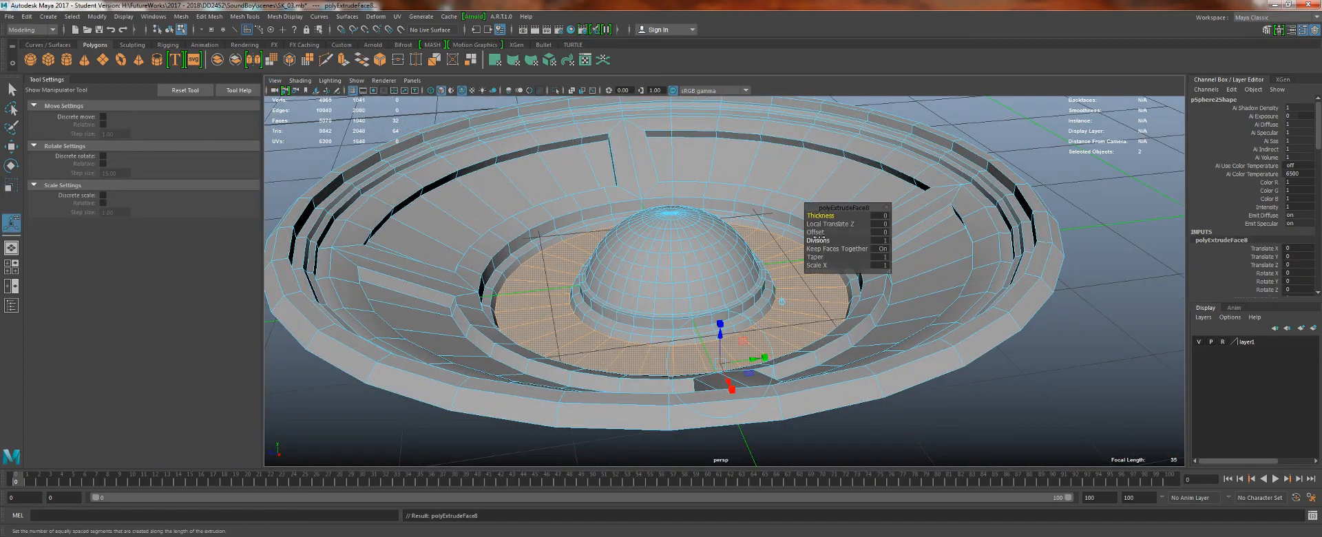
pyautogui.click(816, 232)
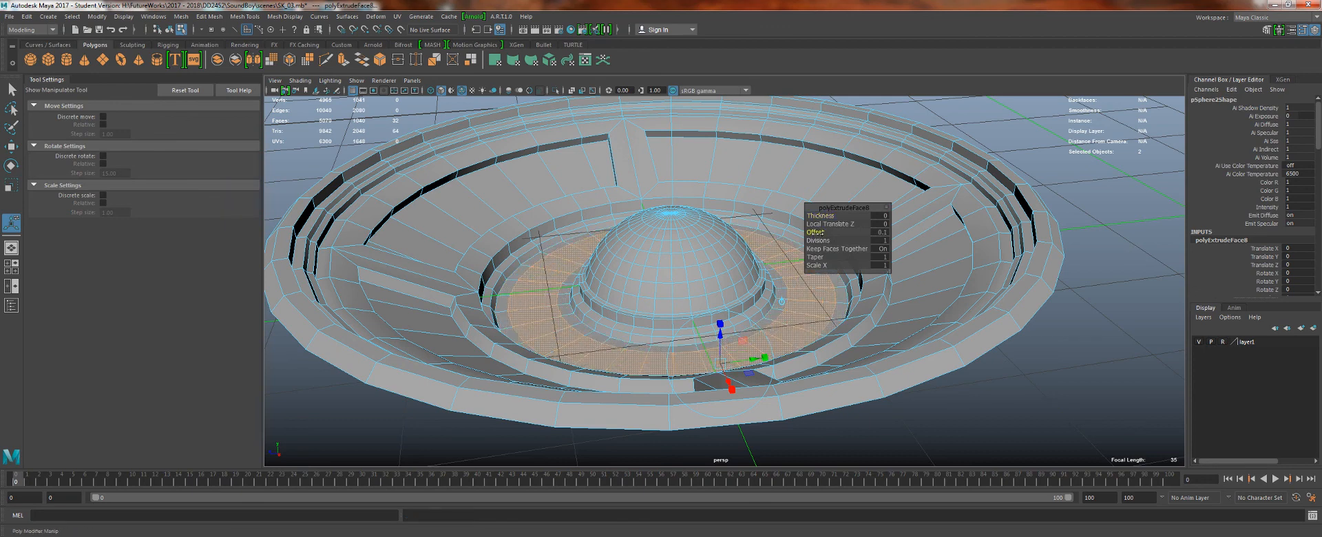
# - Extrude the inset floor faces once more, lower them slightly to form a recess, and return to object mode
pyautogui.press('g')
pyautogui.press('w')
pyautogui.moveTo(675, 252); pyautogui.dragTo(676, 260)
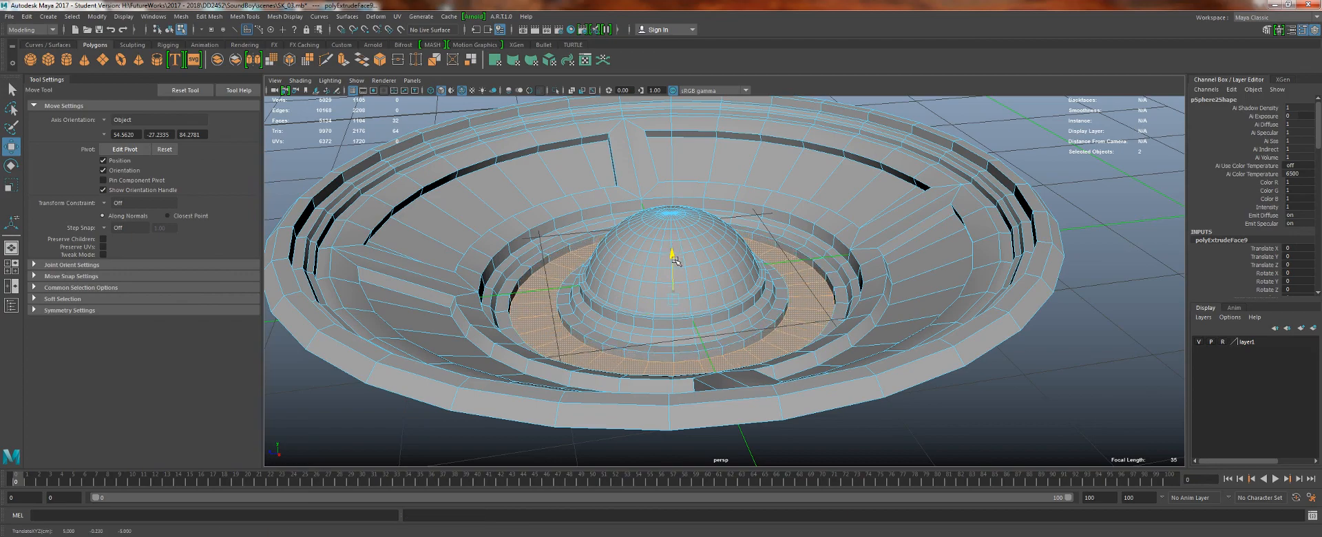
pyautogui.moveTo(688, 246); pyautogui.dragTo(738, 227, button='right')
pyautogui.click(1036, 387)
# - Examine the whole dish from above and at low angles, checking the recessed floor, dome collar, grooves and outer lip
pyautogui.keyDown('alt'); pyautogui.moveTo(826, 262); pyautogui.dragTo(744, 248); pyautogui.keyUp('alt')
pyautogui.keyDown('alt'); pyautogui.moveTo(744, 248); pyautogui.dragTo(545, 165, button='right'); pyautogui.keyUp('alt')
pyautogui.keyDown('alt'); pyautogui.moveTo(544, 165); pyautogui.dragTo(599, 207); pyautogui.keyUp('alt')
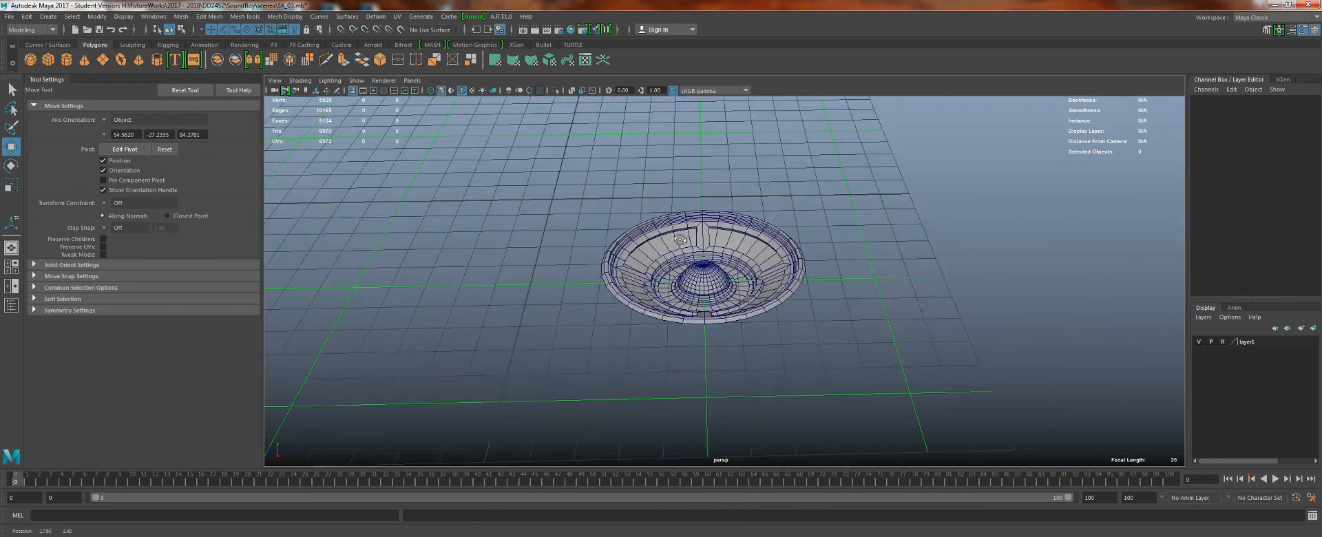
pyautogui.keyDown('alt'); pyautogui.moveTo(599, 207); pyautogui.dragTo(832, 396, button='right'); pyautogui.keyUp('alt')
pyautogui.click(717, 258)
pyautogui.press('e')
pyautogui.keyDown('alt'); pyautogui.moveTo(705, 245); pyautogui.dragTo(673, 237, button='right'); pyautogui.keyUp('alt')
pyautogui.moveTo(673, 236)
pyautogui.keyDown('alt'); pyautogui.mouseDown()
pyautogui.moveTo(699, 316)
pyautogui.moveTo(673, 235)
pyautogui.moveTo(682, 172)
pyautogui.moveTo(696, 234)
pyautogui.mouseUp(); pyautogui.keyUp('alt')
pyautogui.keyDown('alt'); pyautogui.moveTo(696, 235); pyautogui.dragTo(728, 195, button='right'); pyautogui.keyUp('alt')
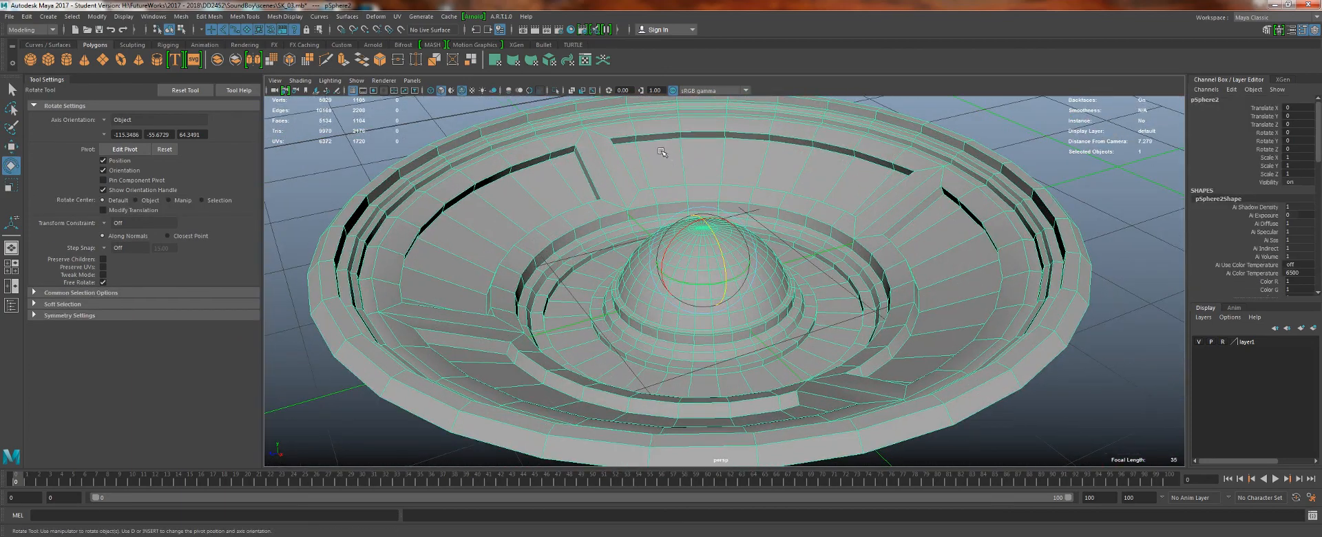
pyautogui.moveTo(662, 153)
pyautogui.keyDown('alt'); pyautogui.mouseDown()
pyautogui.moveTo(669, 173)
pyautogui.moveTo(677, 160)
pyautogui.mouseUp(); pyautogui.keyUp('alt')
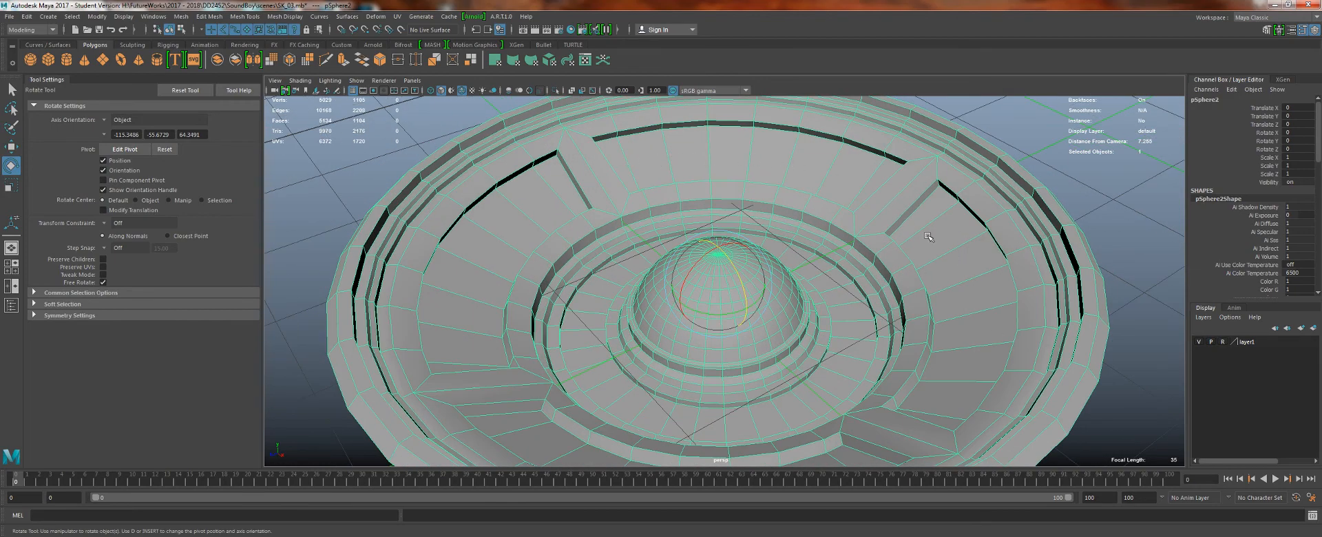
pyautogui.keyDown('alt'); pyautogui.moveTo(906, 431); pyautogui.dragTo(841, 339); pyautogui.keyUp('alt')
pyautogui.keyDown('alt'); pyautogui.moveTo(841, 339); pyautogui.dragTo(791, 273, button='right'); pyautogui.keyUp('alt')
pyautogui.keyDown('alt'); pyautogui.moveTo(792, 273); pyautogui.dragTo(813, 310); pyautogui.keyUp('alt')
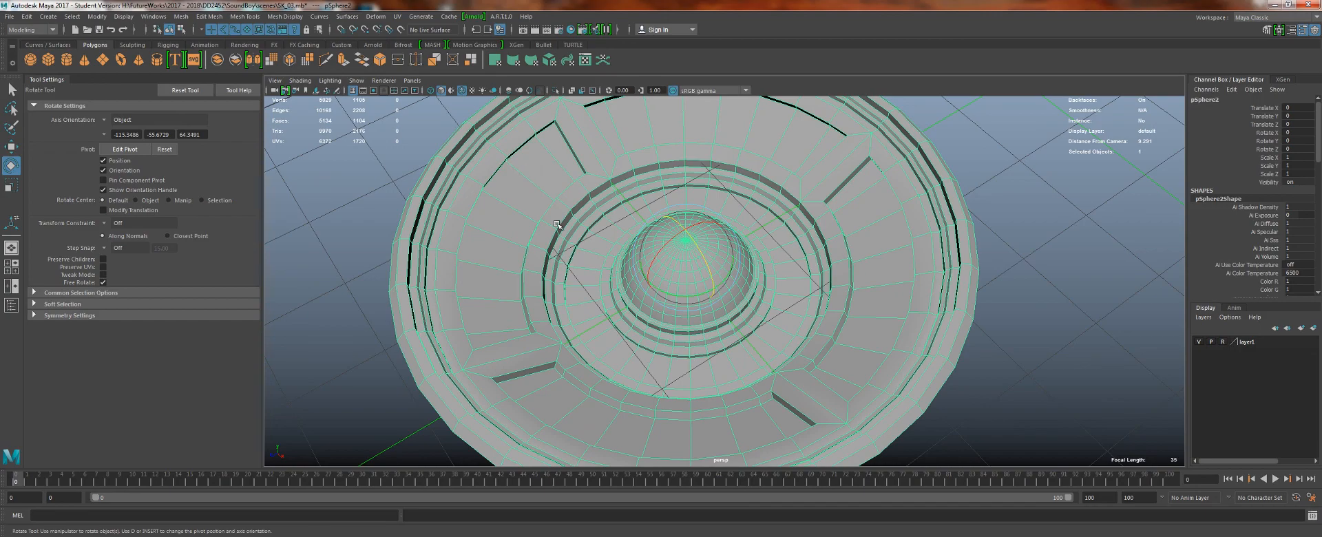
pyautogui.keyDown('alt'); pyautogui.moveTo(558, 225); pyautogui.dragTo(553, 159); pyautogui.keyUp('alt')
pyautogui.keyDown('alt'); pyautogui.moveTo(681, 226); pyautogui.dragTo(696, 303); pyautogui.keyUp('alt')
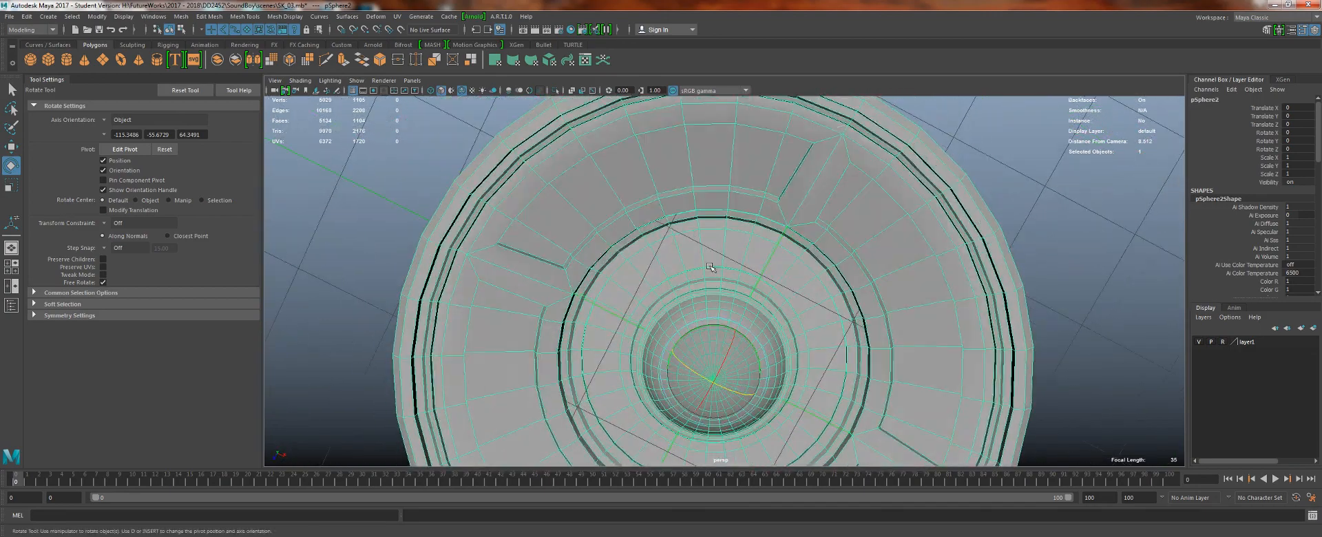
pyautogui.keyDown('alt'); pyautogui.moveTo(696, 303); pyautogui.dragTo(735, 345, button='right'); pyautogui.keyUp('alt')
pyautogui.keyDown('alt'); pyautogui.moveTo(735, 345); pyautogui.dragTo(754, 200, button='middle'); pyautogui.keyUp('alt')
pyautogui.keyDown('alt'); pyautogui.moveTo(854, 345); pyautogui.dragTo(887, 287); pyautogui.keyUp('alt')
pyautogui.keyDown('alt'); pyautogui.moveTo(888, 286); pyautogui.dragTo(757, 269, button='right'); pyautogui.keyUp('alt')
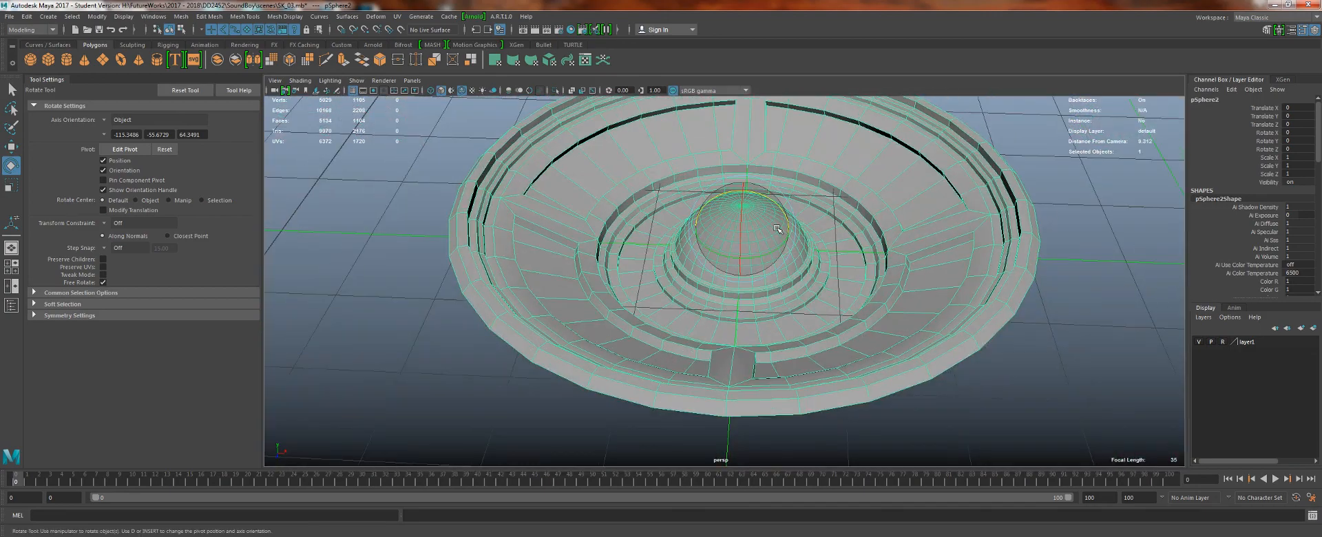
pyautogui.keyDown('alt'); pyautogui.moveTo(758, 268); pyautogui.dragTo(673, 289); pyautogui.keyUp('alt')
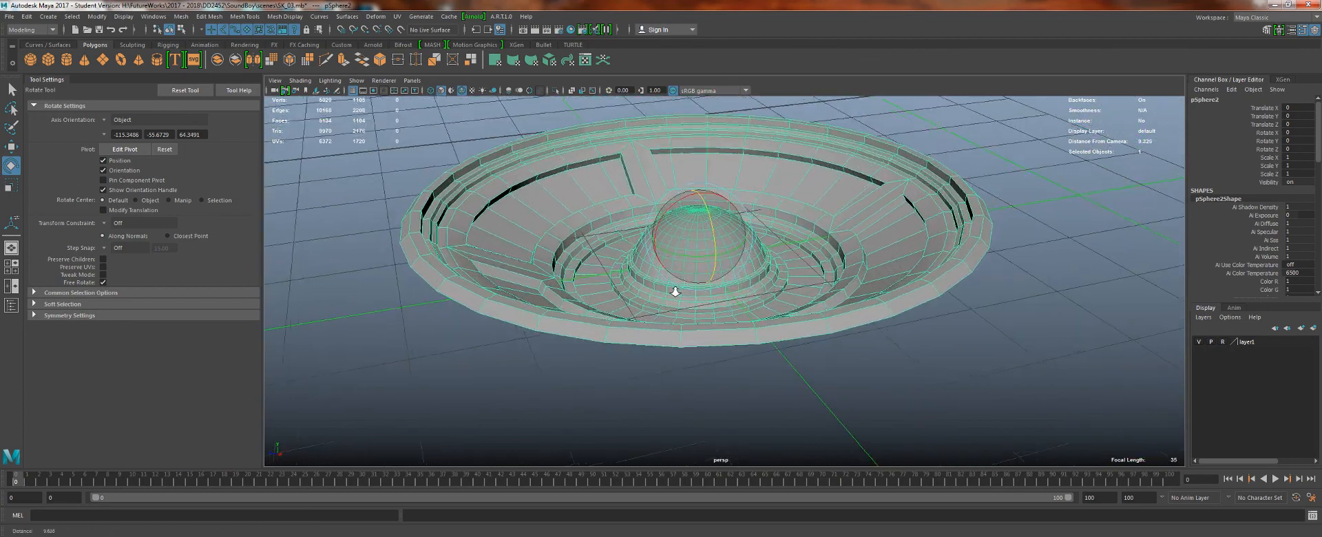
pyautogui.keyDown('alt'); pyautogui.moveTo(673, 289); pyautogui.dragTo(651, 239, button='right'); pyautogui.keyUp('alt')
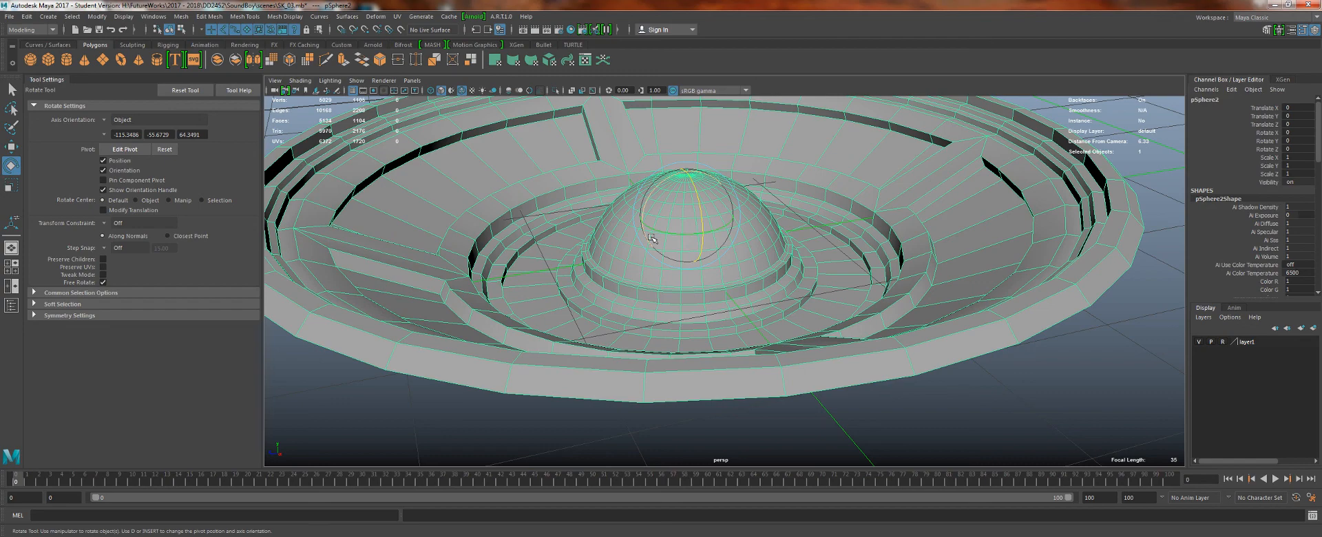
# - Raise the dish about 11.6 units and shift it along Z to sit behind the open half-sphere head
pyautogui.scroll(-10, 651, 237)
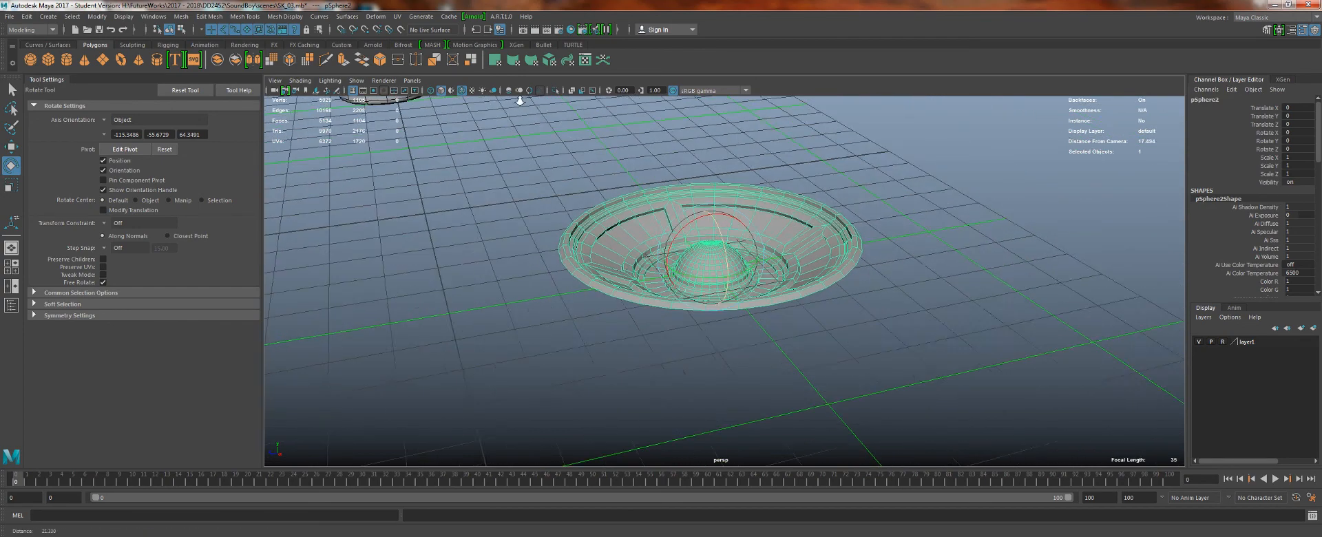
pyautogui.keyDown('alt'); pyautogui.moveTo(612, 197); pyautogui.dragTo(561, 276, button='middle'); pyautogui.keyUp('alt')
pyautogui.scroll(-2, 553, 238)
pyautogui.keyDown('alt'); pyautogui.moveTo(552, 234); pyautogui.dragTo(498, 221); pyautogui.keyUp('alt')
pyautogui.press('w')
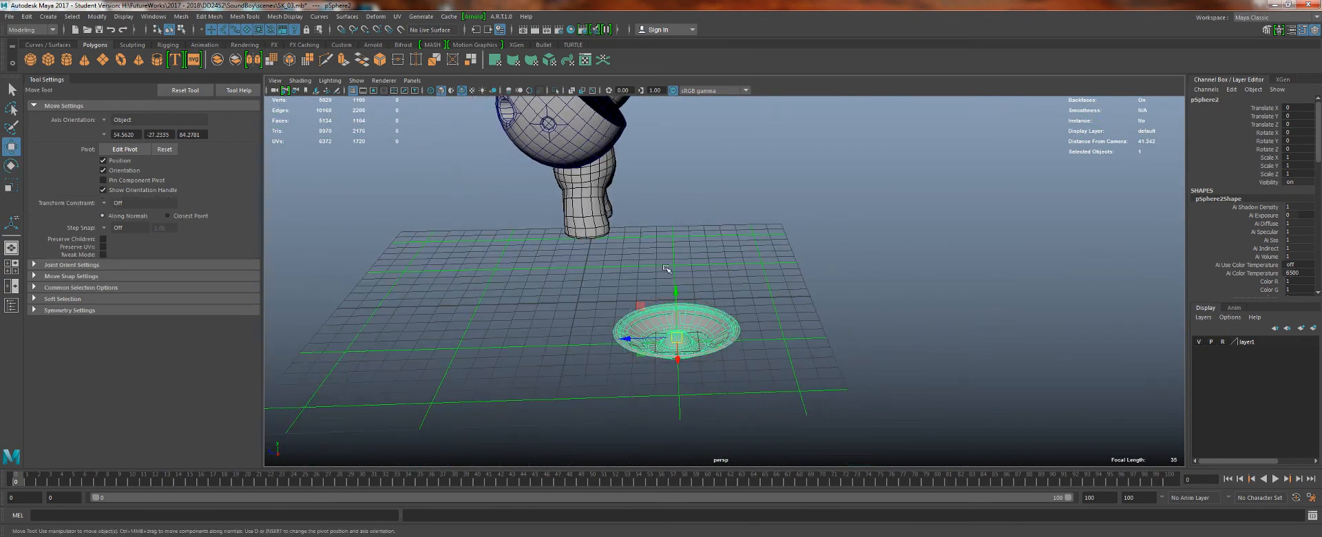
pyautogui.moveTo(642, 302); pyautogui.dragTo(586, 25)
pyautogui.press('f')
pyautogui.scroll(-4, 559, 151)
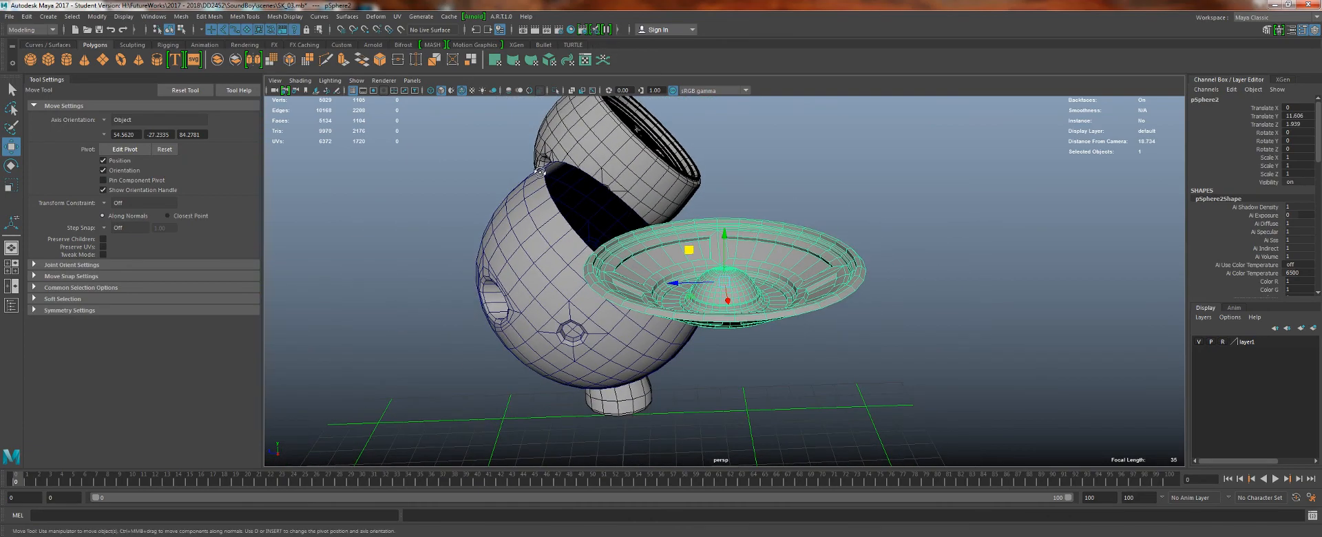
# - Slide the dish along X to centre it on the head and check the alignment in the front view
pyautogui.keyDown('alt'); pyautogui.moveTo(544, 158); pyautogui.dragTo(405, 166); pyautogui.keyUp('alt')
pyautogui.scroll(2, 683, 218)
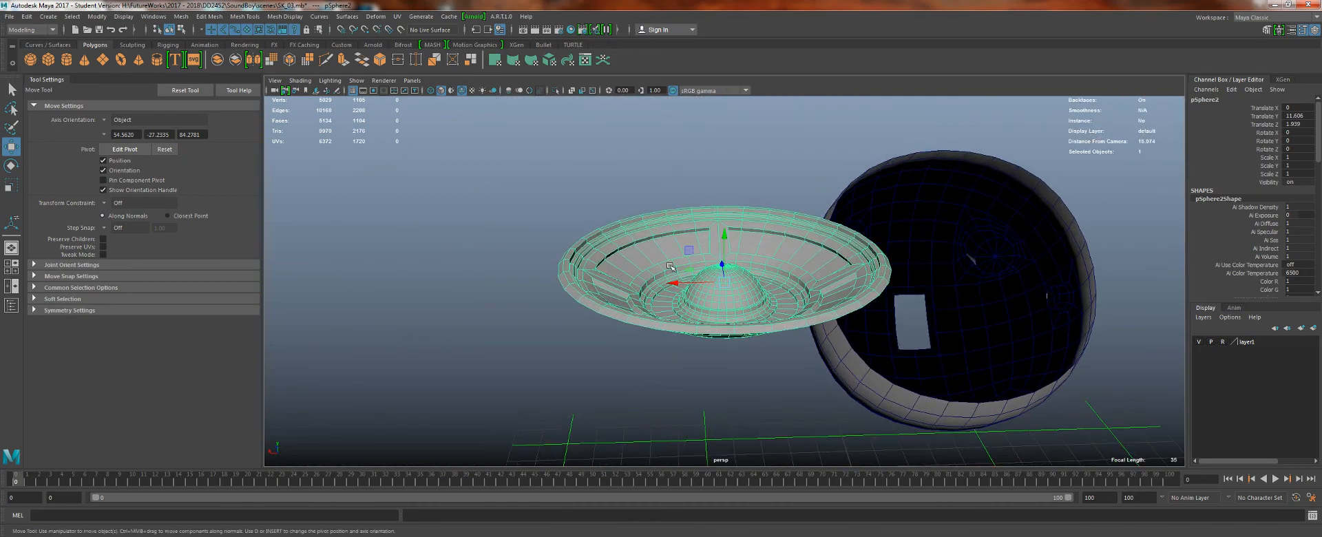
pyautogui.keyDown('alt'); pyautogui.moveTo(663, 253); pyautogui.dragTo(535, 197, button='middle'); pyautogui.keyUp('alt')
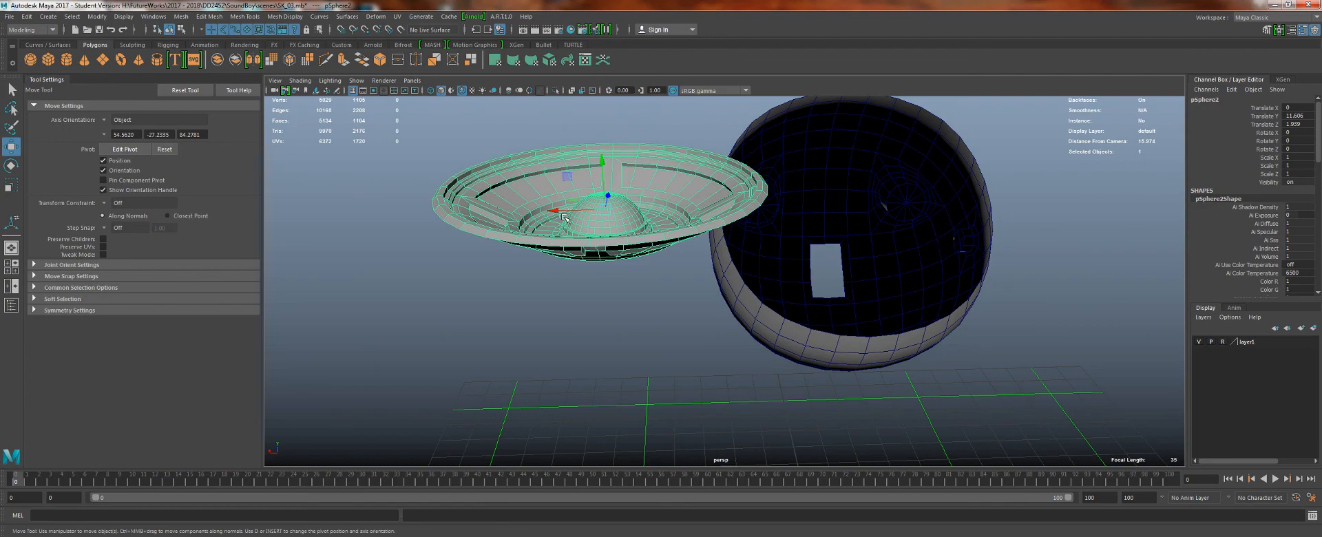
pyautogui.moveTo(556, 211); pyautogui.dragTo(830, 200)
pyautogui.press('space')
pyautogui.moveTo(830, 200); pyautogui.dragTo(834, 219)
pyautogui.keyDown('alt'); pyautogui.moveTo(743, 244); pyautogui.dragTo(661, 238, button='right'); pyautogui.keyUp('alt')
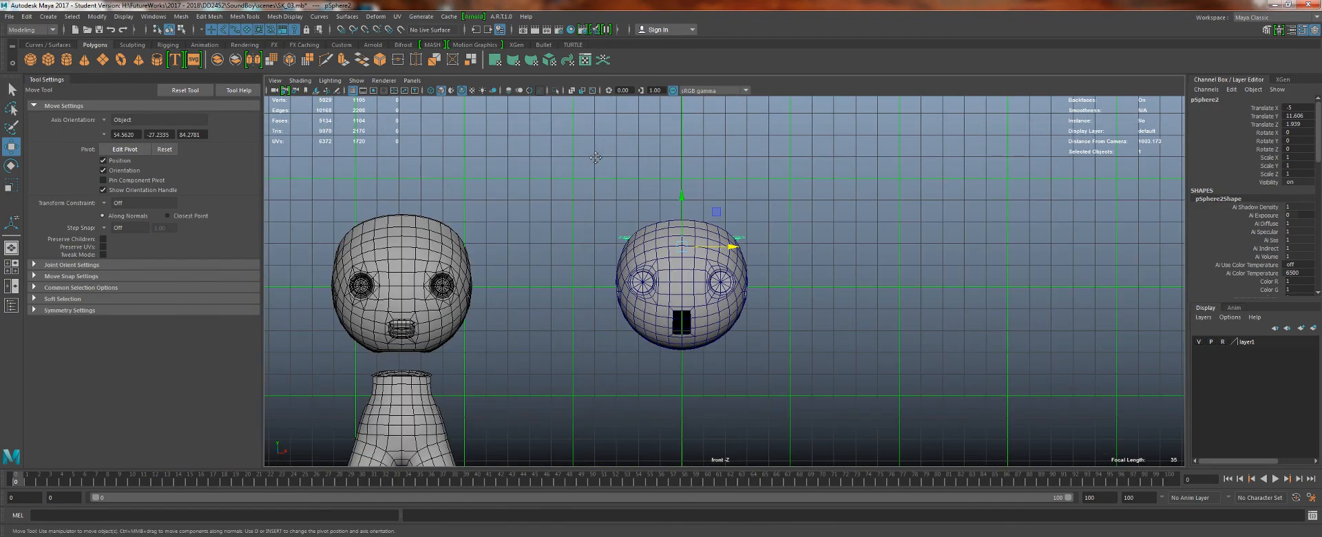
pyautogui.keyDown('alt'); pyautogui.moveTo(689, 242); pyautogui.dragTo(739, 283, button='middle'); pyautogui.keyUp('alt')
pyautogui.keyDown('alt'); pyautogui.moveTo(747, 288); pyautogui.dragTo(803, 318, button='right'); pyautogui.keyUp('alt')
# - In the side view, rotate the dish -45 degrees about X and move it into the head's slanted opening
pyautogui.press('space')
pyautogui.moveTo(812, 329); pyautogui.dragTo(786, 275)
pyautogui.press('space')
pyautogui.press('e')
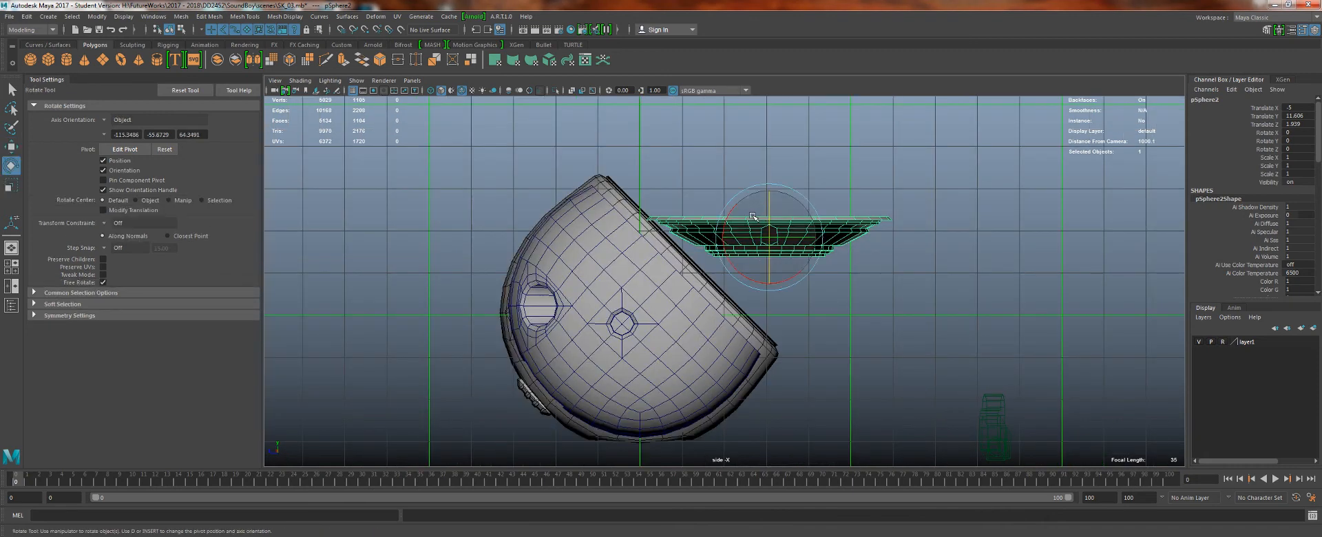
pyautogui.moveTo(740, 262); pyautogui.dragTo(727, 239)
pyautogui.press('w')
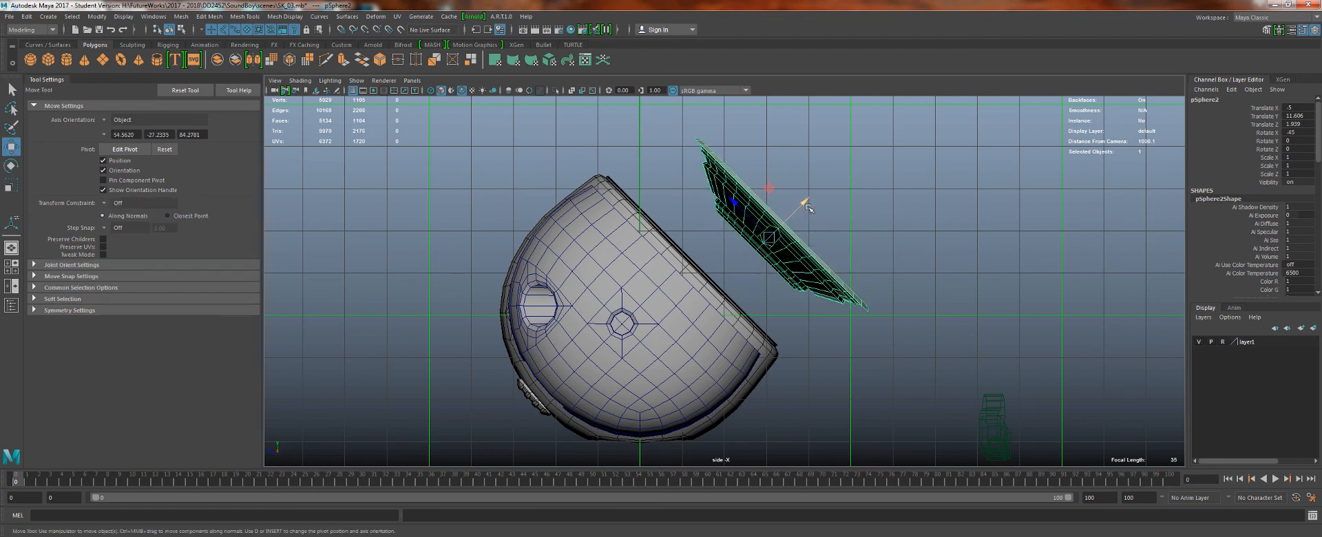
pyautogui.moveTo(766, 184); pyautogui.dragTo(687, 194, button='middle')
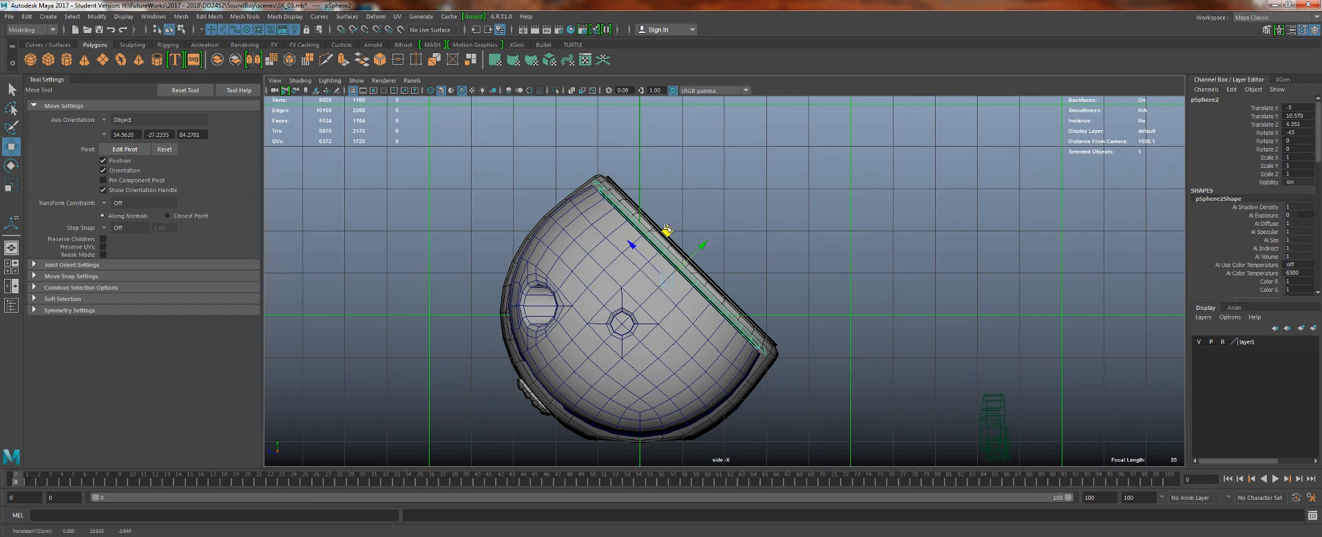
# - Scale the dish uniformly to 0.943 in the perspective view to fit inside the head's opening
pyautogui.press('space')
pyautogui.moveTo(667, 230); pyautogui.dragTo(666, 208)
pyautogui.press('f')
pyautogui.press('r')
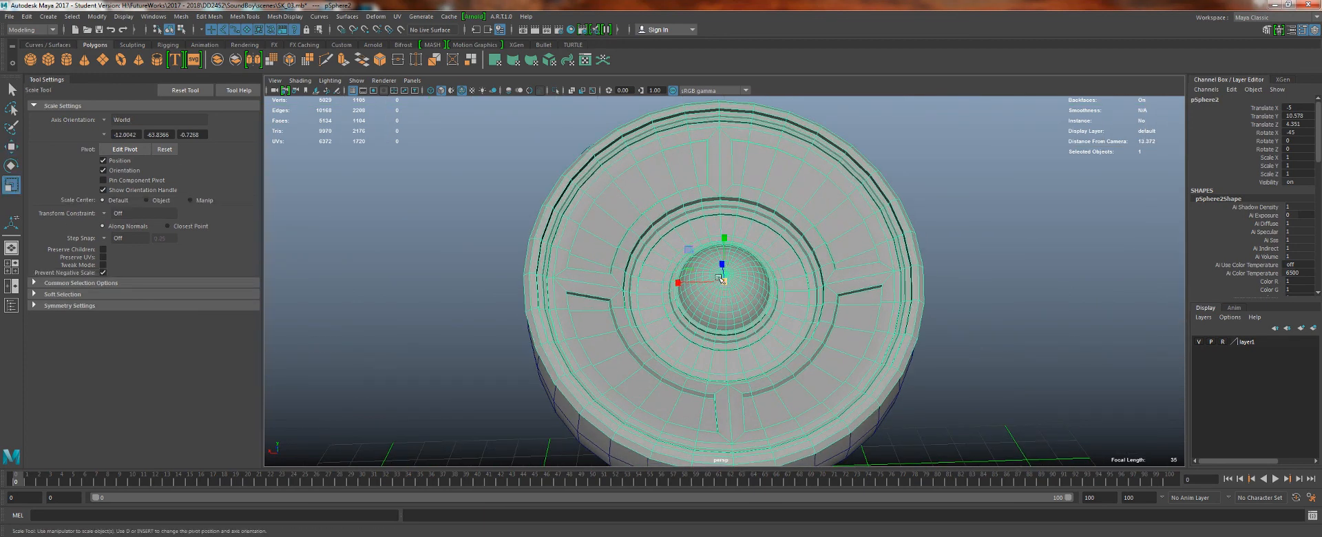
pyautogui.moveTo(720, 279); pyautogui.dragTo(682, 215)
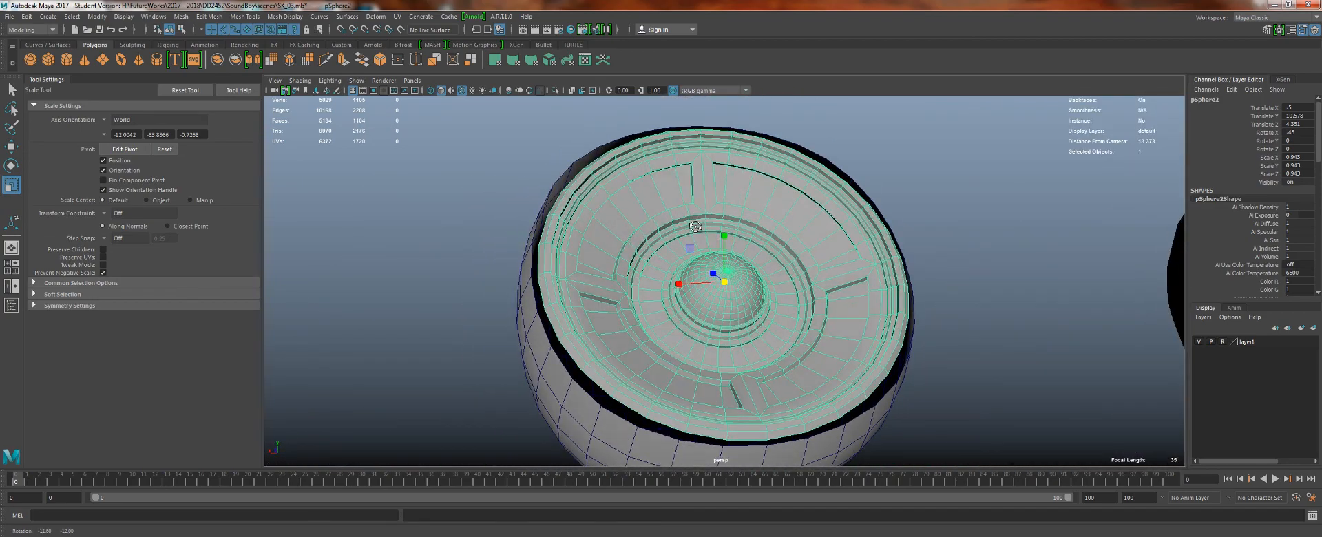
# - Examine the fit of the scaled dish inside the head's opening from behind, the side and below
pyautogui.keyDown('alt'); pyautogui.moveTo(648, 303); pyautogui.dragTo(632, 253); pyautogui.keyUp('alt')
pyautogui.keyDown('alt'); pyautogui.moveTo(587, 221); pyautogui.dragTo(591, 314, button='middle'); pyautogui.keyUp('alt')
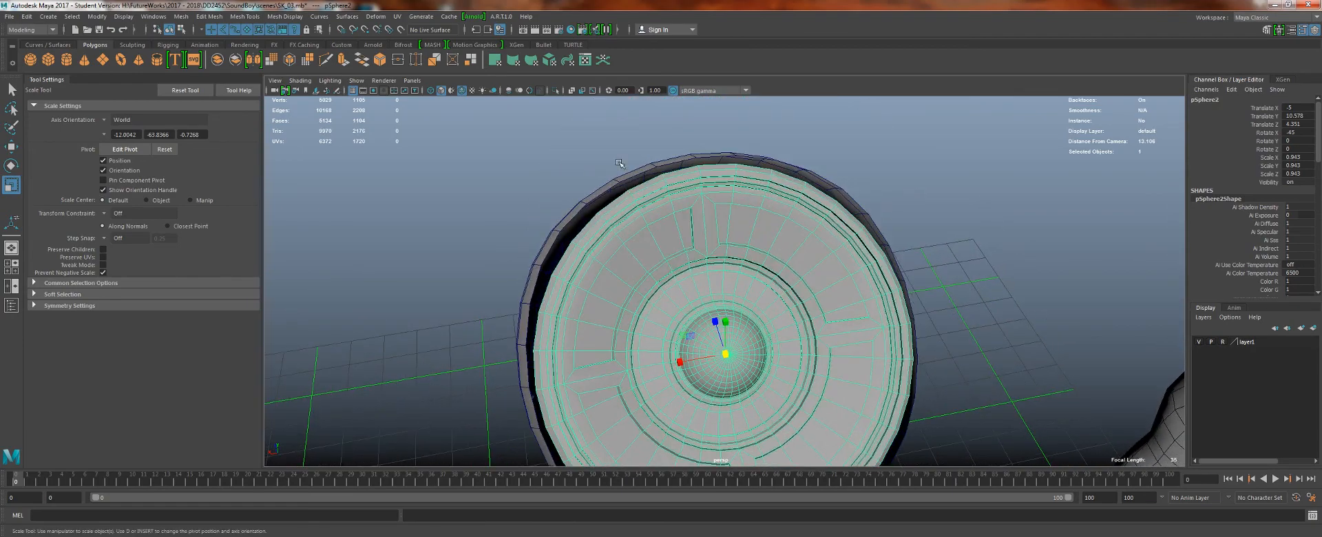
pyautogui.keyDown('alt'); pyautogui.moveTo(591, 314); pyautogui.dragTo(571, 251); pyautogui.keyUp('alt')
pyautogui.keyDown('alt'); pyautogui.moveTo(570, 251); pyautogui.dragTo(573, 153, button='middle'); pyautogui.keyUp('alt')
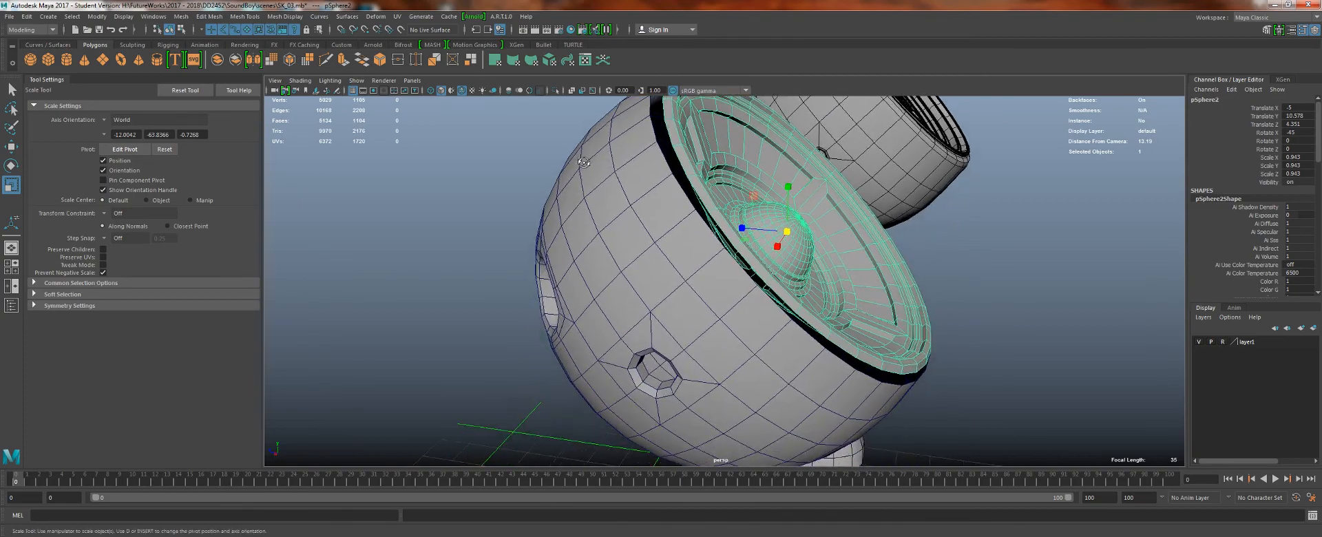
pyautogui.keyDown('alt'); pyautogui.moveTo(580, 147); pyautogui.dragTo(513, 164); pyautogui.keyUp('alt')
pyautogui.keyDown('alt'); pyautogui.moveTo(571, 273); pyautogui.dragTo(569, 256, button='middle'); pyautogui.keyUp('alt')
pyautogui.keyDown('alt'); pyautogui.moveTo(569, 256); pyautogui.dragTo(627, 229); pyautogui.keyUp('alt')
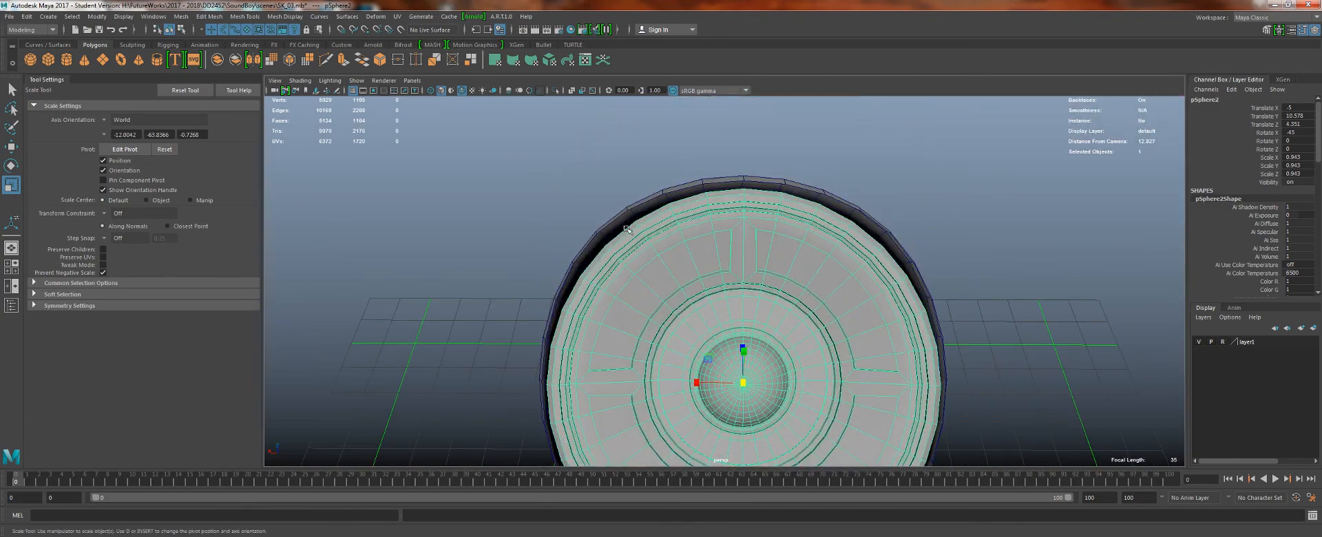
pyautogui.keyDown('alt'); pyautogui.moveTo(600, 279); pyautogui.dragTo(658, 213); pyautogui.keyUp('alt')
pyautogui.keyDown('alt'); pyautogui.moveTo(530, 227); pyautogui.dragTo(635, 135); pyautogui.keyUp('alt')
pyautogui.keyDown('alt'); pyautogui.moveTo(599, 254); pyautogui.dragTo(585, 183, button='middle'); pyautogui.keyUp('alt')
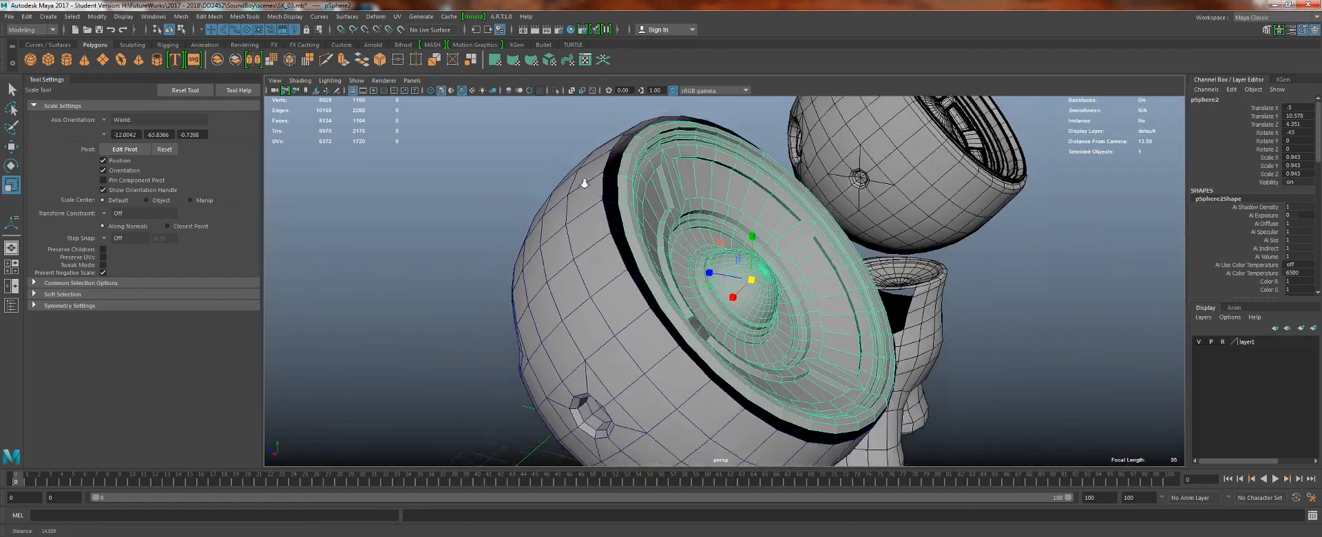
# - Combine the dish and the half-sphere head into a single mesh
pyautogui.keyDown('alt'); pyautogui.moveTo(598, 272); pyautogui.dragTo(622, 297, button='right'); pyautogui.keyUp('alt')
pyautogui.keyDown('alt'); pyautogui.moveTo(622, 297); pyautogui.dragTo(580, 275); pyautogui.keyUp('alt')
pyautogui.keyDown('shift'); pyautogui.click(485, 272); pyautogui.keyUp('shift')
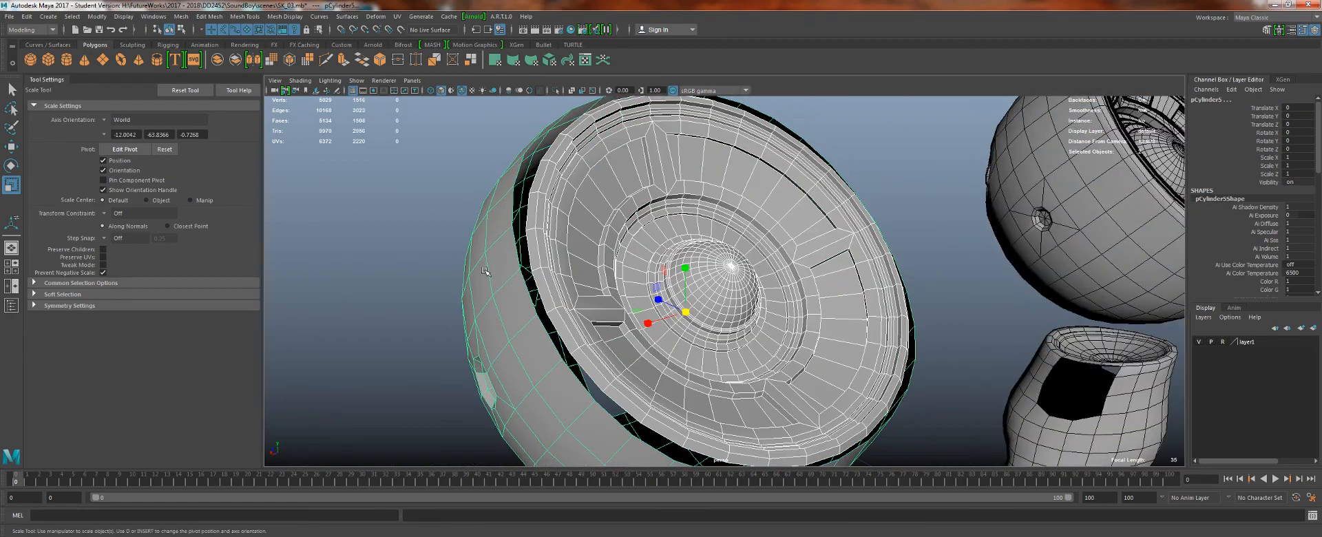
pyautogui.click(219, 62)
# - Select the border edge loops along the head's open rim and the dish's outer edge, on either side of the gap
pyautogui.keyDown('alt'); pyautogui.moveTo(529, 201); pyautogui.dragTo(515, 138); pyautogui.keyUp('alt')
pyautogui.keyDown('alt'); pyautogui.moveTo(496, 131); pyautogui.dragTo(518, 140, button='right'); pyautogui.keyUp('alt')
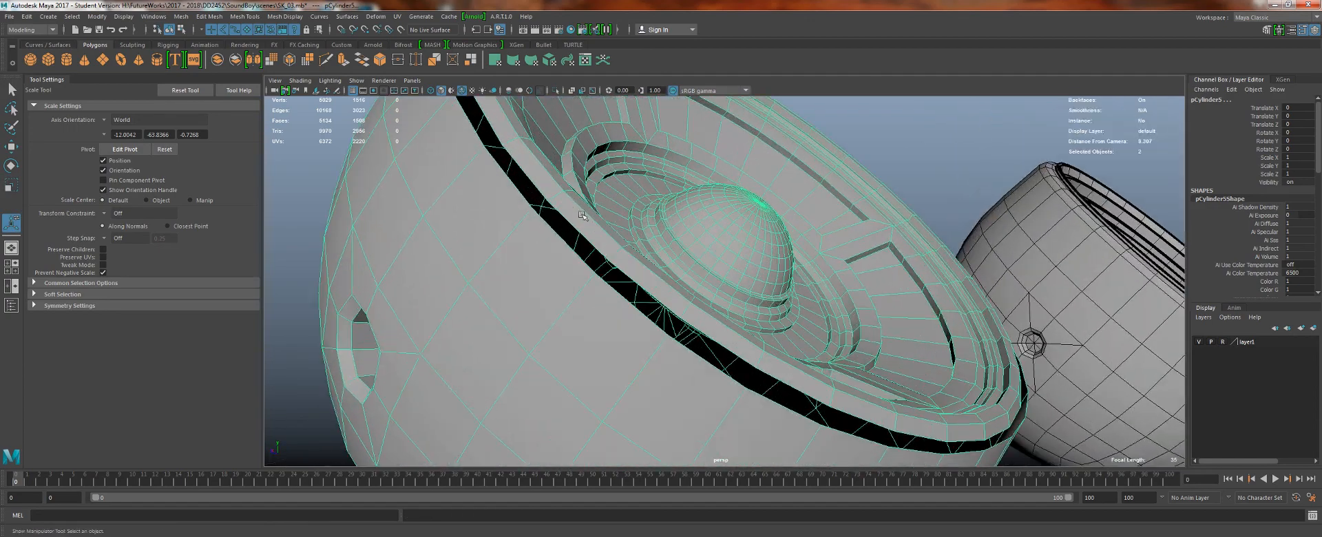
pyautogui.keyDown('alt'); pyautogui.moveTo(518, 140); pyautogui.dragTo(638, 220, button='middle'); pyautogui.keyUp('alt')
pyautogui.press('q')
pyautogui.moveTo(586, 160); pyautogui.dragTo(615, 147, button='right')
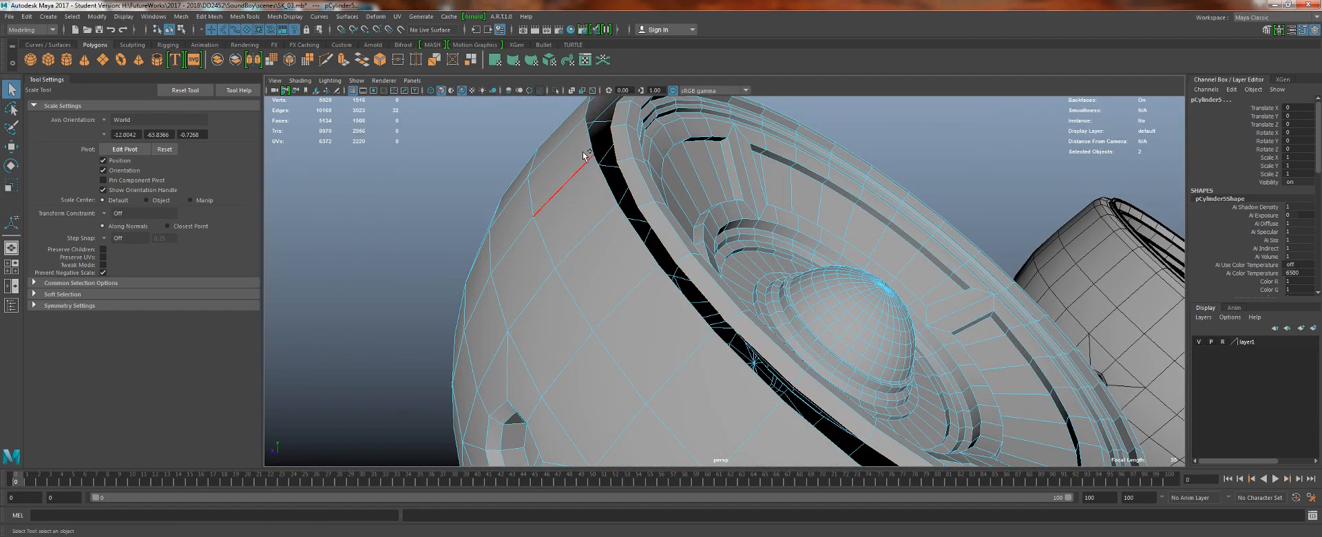
pyautogui.keyDown('alt'); pyautogui.moveTo(637, 231); pyautogui.dragTo(548, 246); pyautogui.keyUp('alt')
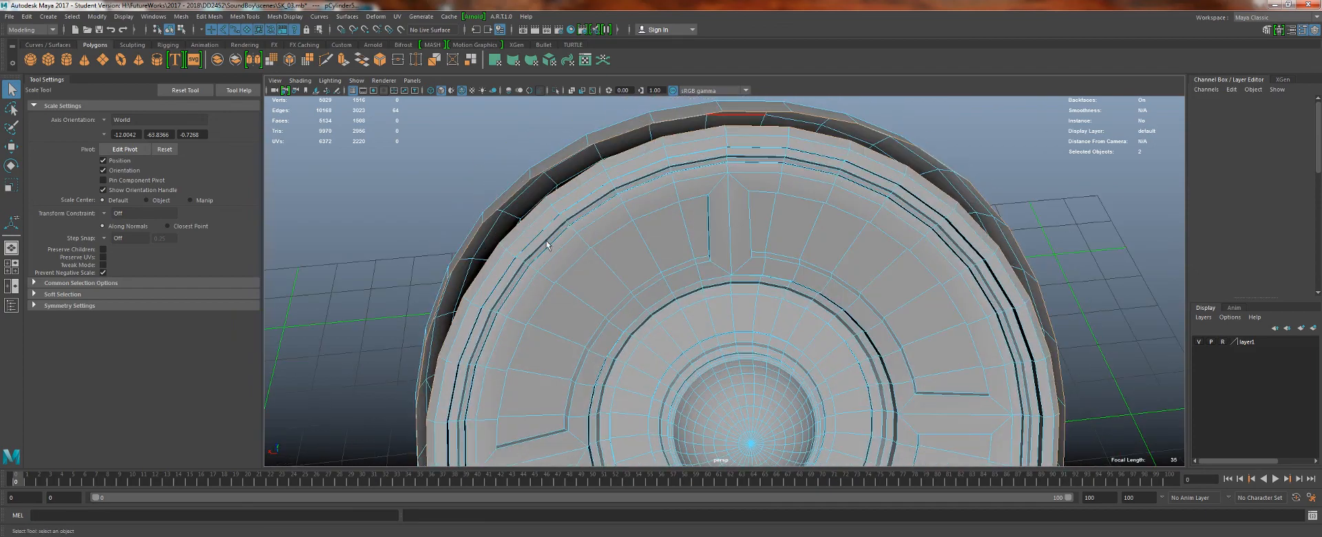
pyautogui.keyDown('alt'); pyautogui.moveTo(617, 145); pyautogui.dragTo(640, 162); pyautogui.keyUp('alt')
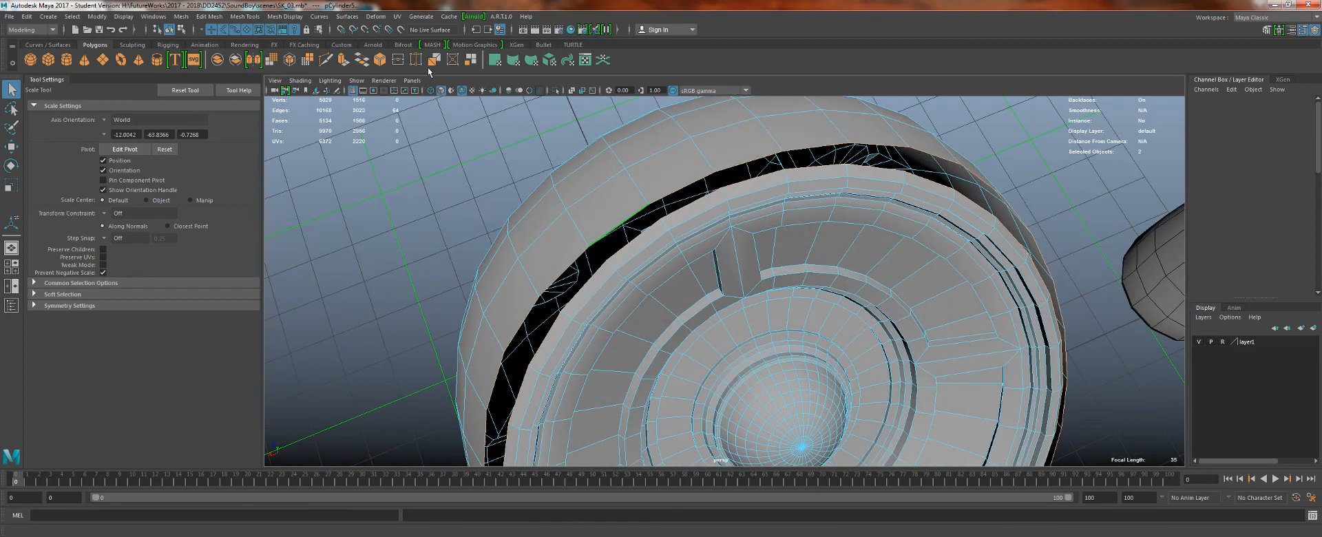
# - Bridge the gap between the head's outer shell and its inner rim, and bevel the rim's outer edge loop with an adjusted fraction
pyautogui.click(362, 60)
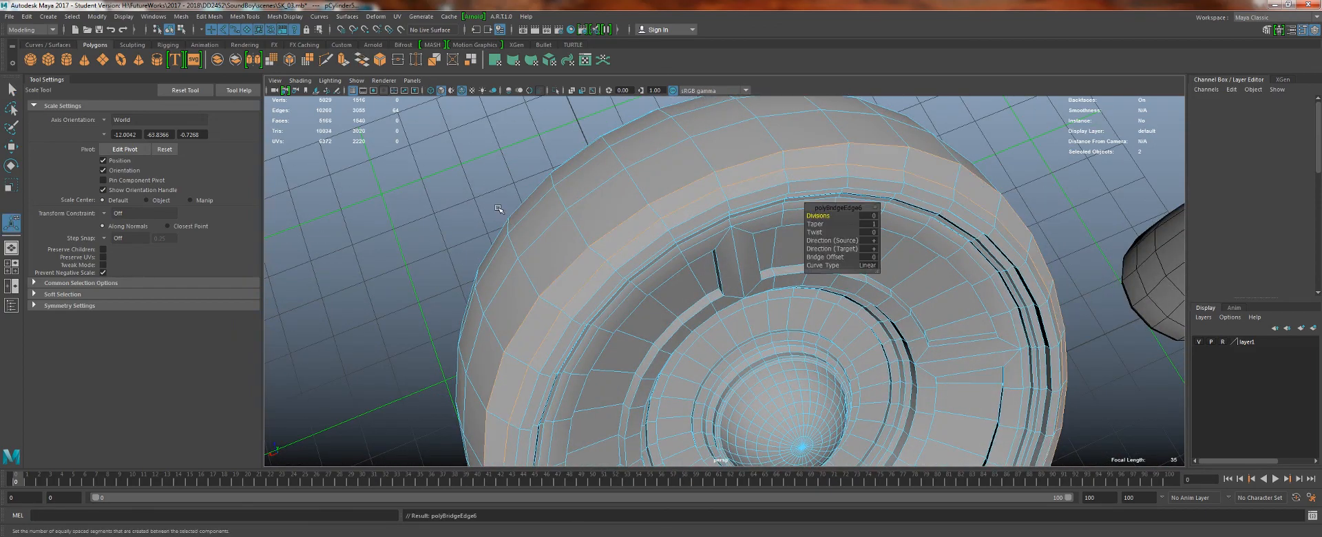
pyautogui.keyDown('alt'); pyautogui.moveTo(498, 209); pyautogui.dragTo(471, 86); pyautogui.keyUp('alt')
pyautogui.press('q')
pyautogui.click(380, 60)
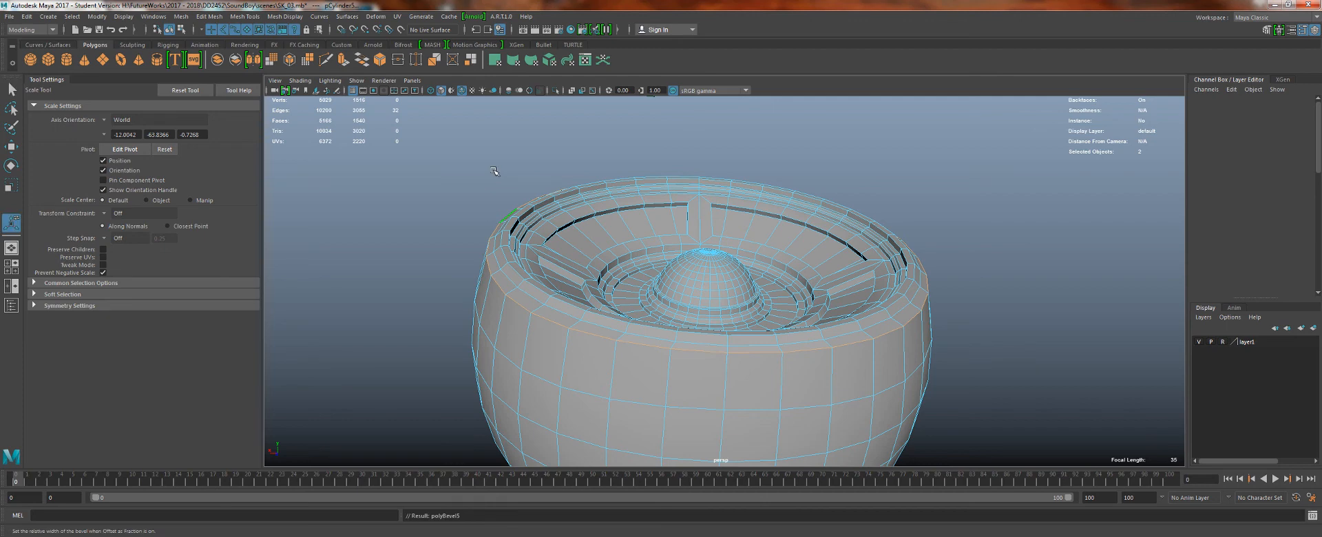
pyautogui.scroll(1, 715, 222)
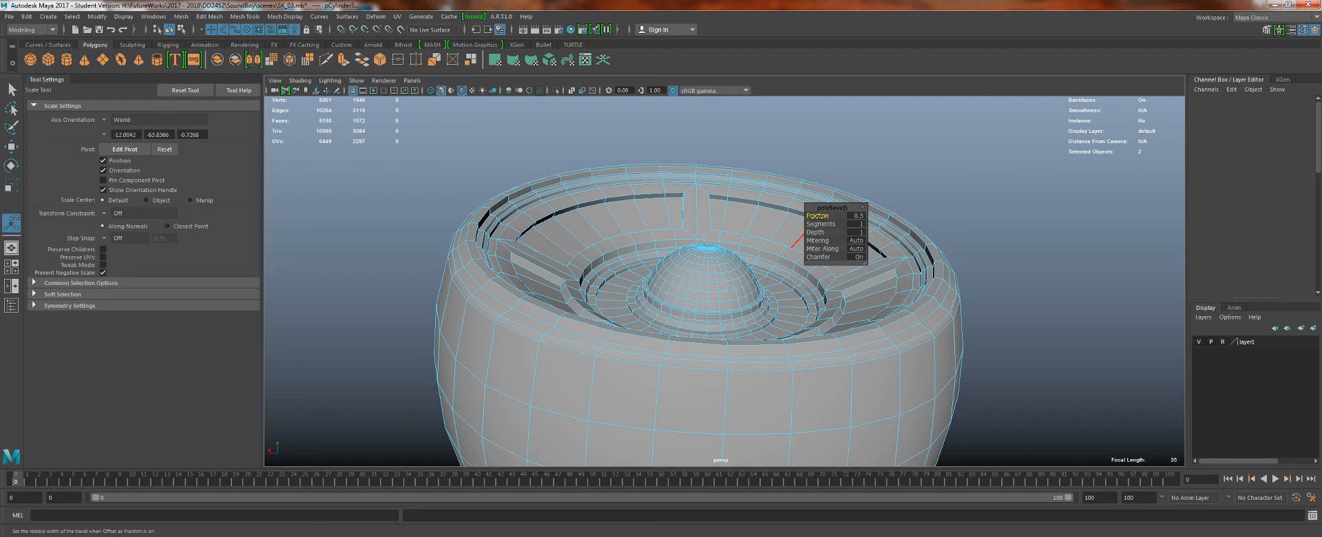
pyautogui.moveTo(819, 217); pyautogui.dragTo(837, 217)
pyautogui.keyDown('alt'); pyautogui.moveTo(819, 224); pyautogui.dragTo(698, 244, button='right'); pyautogui.keyUp('alt')
pyautogui.press('w')
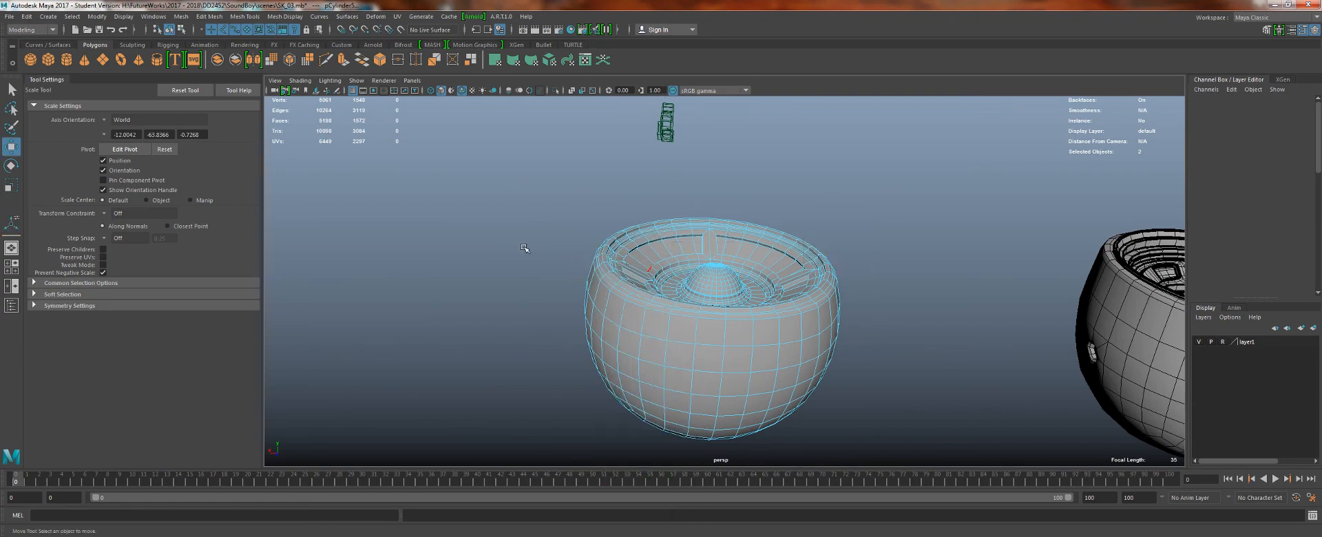
pyautogui.click(525, 249)
# - Examine the mouth grille and the neck opening on the finished reference head
pyautogui.keyDown('alt'); pyautogui.moveTo(527, 251); pyautogui.dragTo(769, 214); pyautogui.keyUp('alt')
pyautogui.keyDown('alt'); pyautogui.moveTo(861, 218); pyautogui.dragTo(816, 287); pyautogui.keyUp('alt')
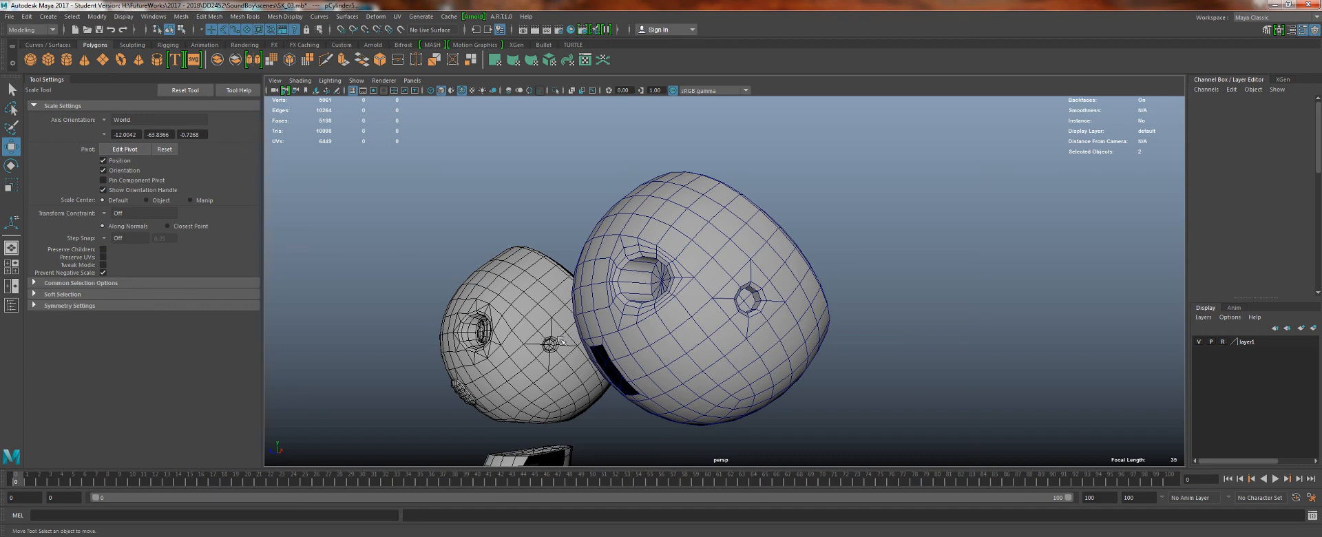
pyautogui.keyDown('alt'); pyautogui.moveTo(494, 406); pyautogui.dragTo(612, 247); pyautogui.keyUp('alt')
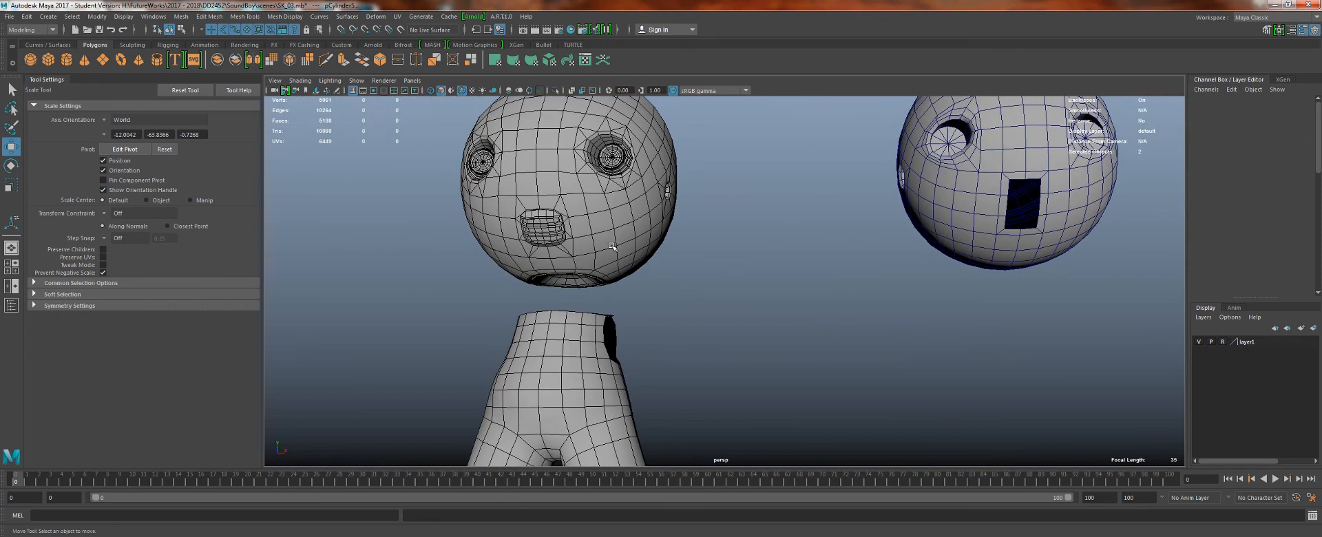
pyautogui.keyDown('alt'); pyautogui.moveTo(543, 208); pyautogui.dragTo(750, 344, button='right'); pyautogui.keyUp('alt')
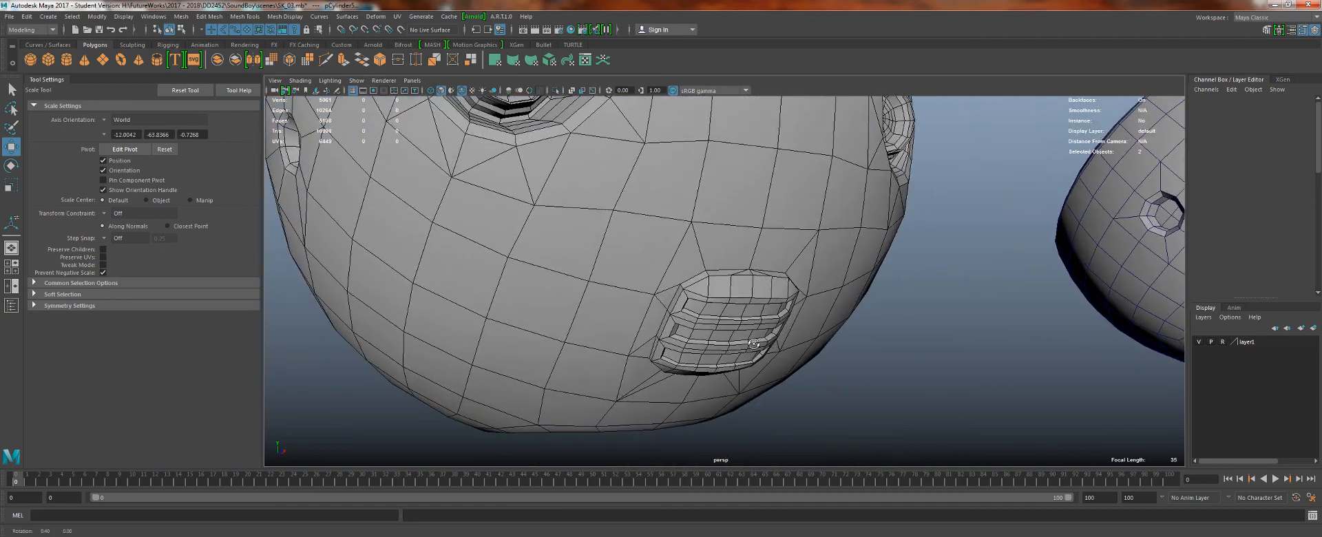
pyautogui.keyDown('alt'); pyautogui.moveTo(749, 344); pyautogui.dragTo(739, 297); pyautogui.keyUp('alt')
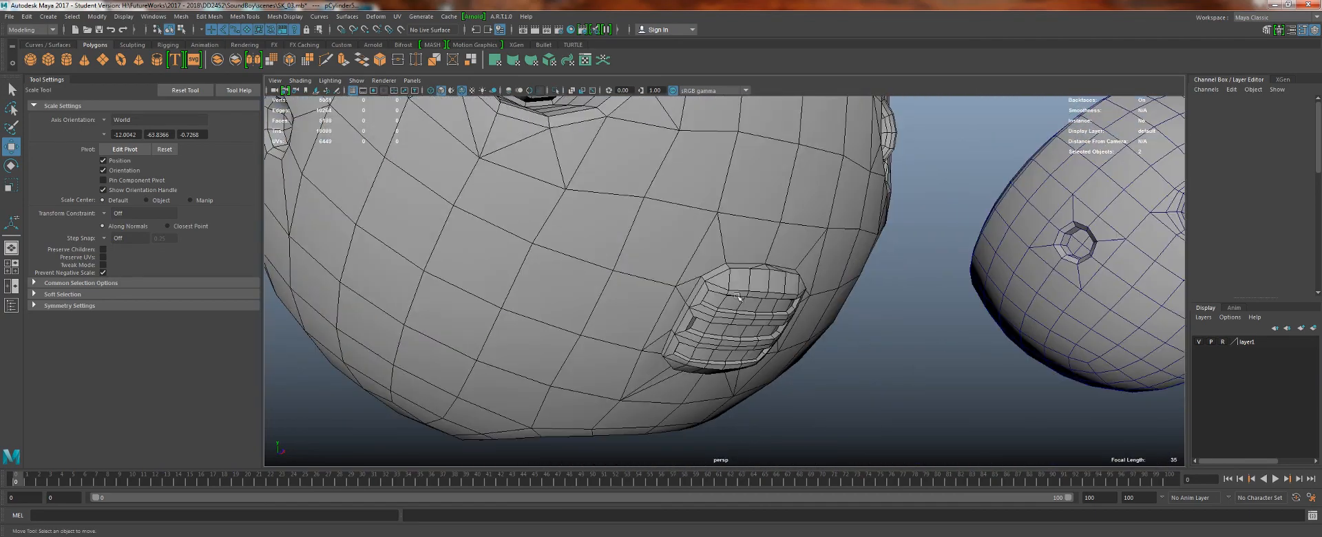
pyautogui.keyDown('alt'); pyautogui.moveTo(731, 294); pyautogui.dragTo(615, 237, button='right'); pyautogui.keyUp('alt')
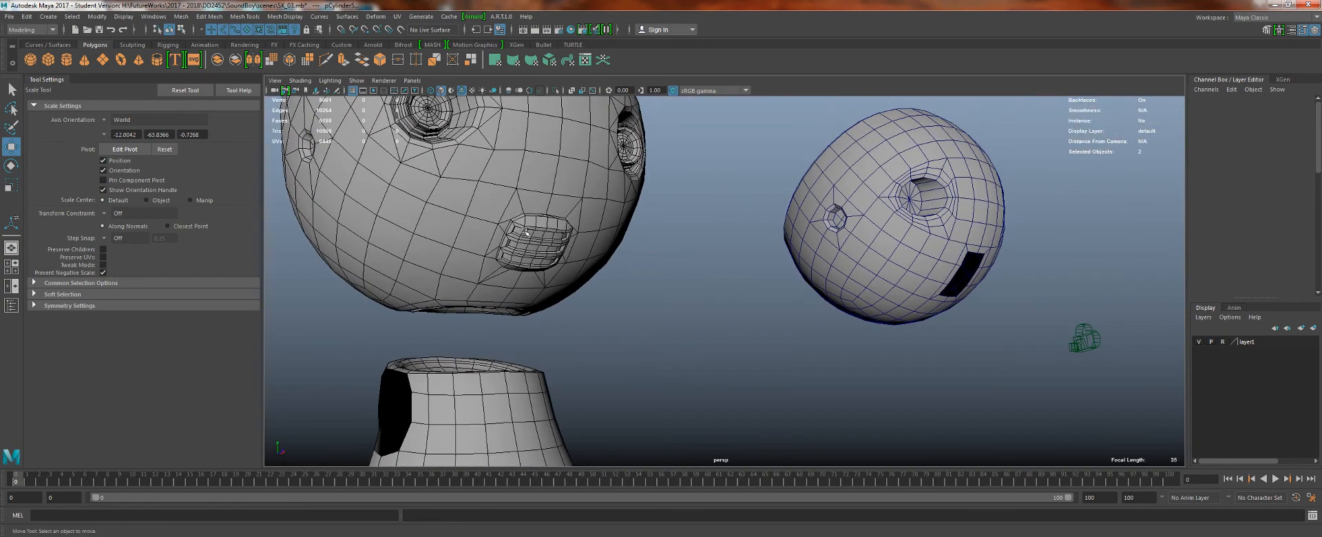
pyautogui.keyDown('alt'); pyautogui.moveTo(526, 233); pyautogui.dragTo(554, 248, button='middle'); pyautogui.keyUp('alt')
pyautogui.keyDown('alt'); pyautogui.moveTo(555, 248); pyautogui.dragTo(655, 337, button='right'); pyautogui.keyUp('alt')
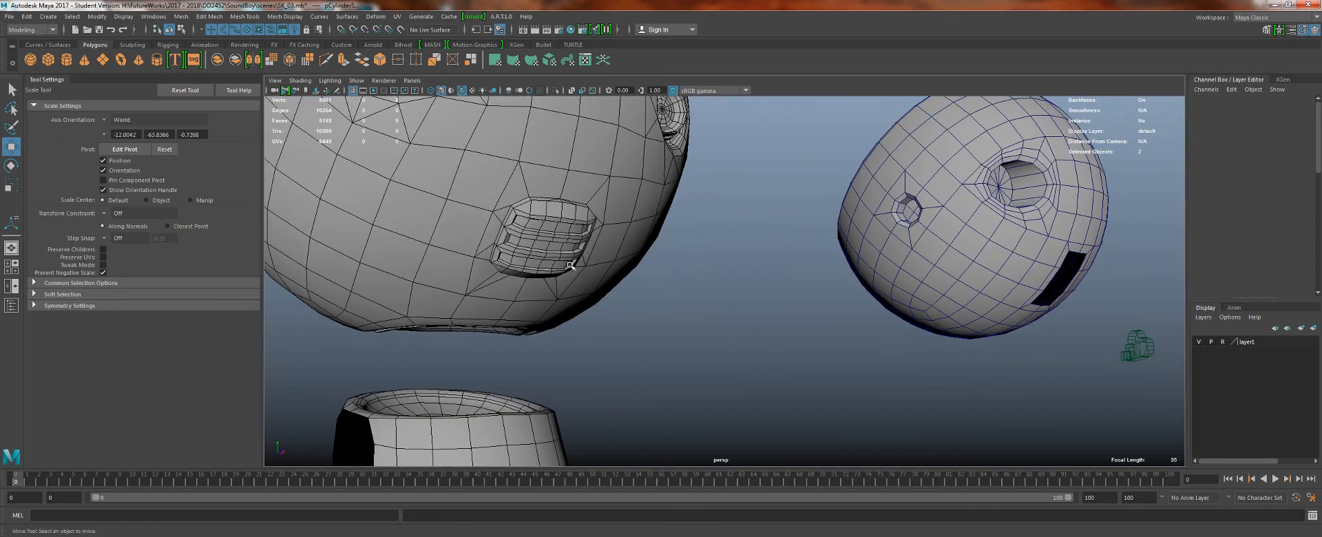
pyautogui.keyDown('alt'); pyautogui.moveTo(551, 297); pyautogui.dragTo(810, 286); pyautogui.keyUp('alt')
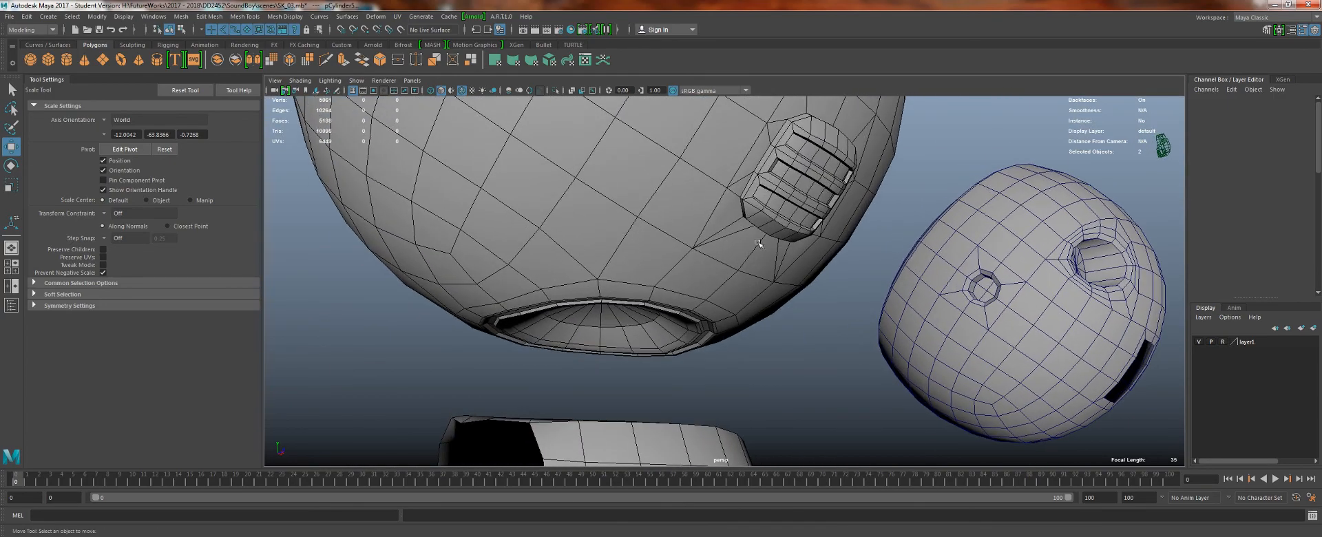
pyautogui.keyDown('alt'); pyautogui.moveTo(758, 244); pyautogui.dragTo(748, 266); pyautogui.keyUp('alt')
pyautogui.keyDown('alt'); pyautogui.moveTo(747, 265); pyautogui.dragTo(731, 295, button='right'); pyautogui.keyUp('alt')
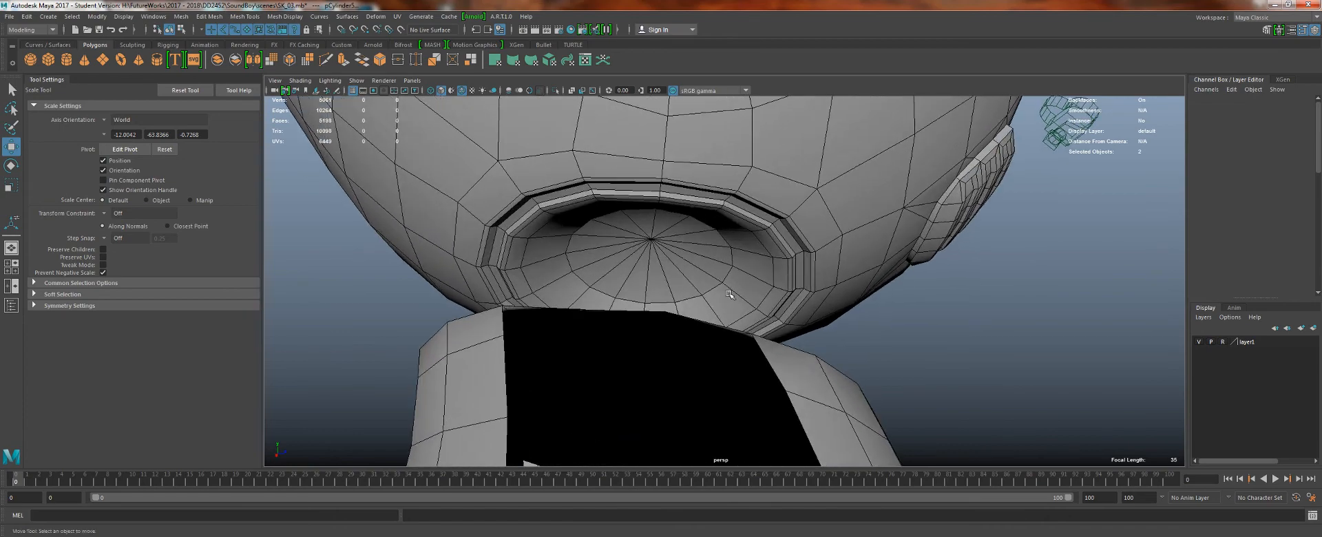
pyautogui.keyDown('alt'); pyautogui.moveTo(744, 266); pyautogui.dragTo(761, 222); pyautogui.keyUp('alt')
pyautogui.keyDown('alt'); pyautogui.moveTo(762, 222); pyautogui.dragTo(634, 126, button='right'); pyautogui.keyUp('alt')
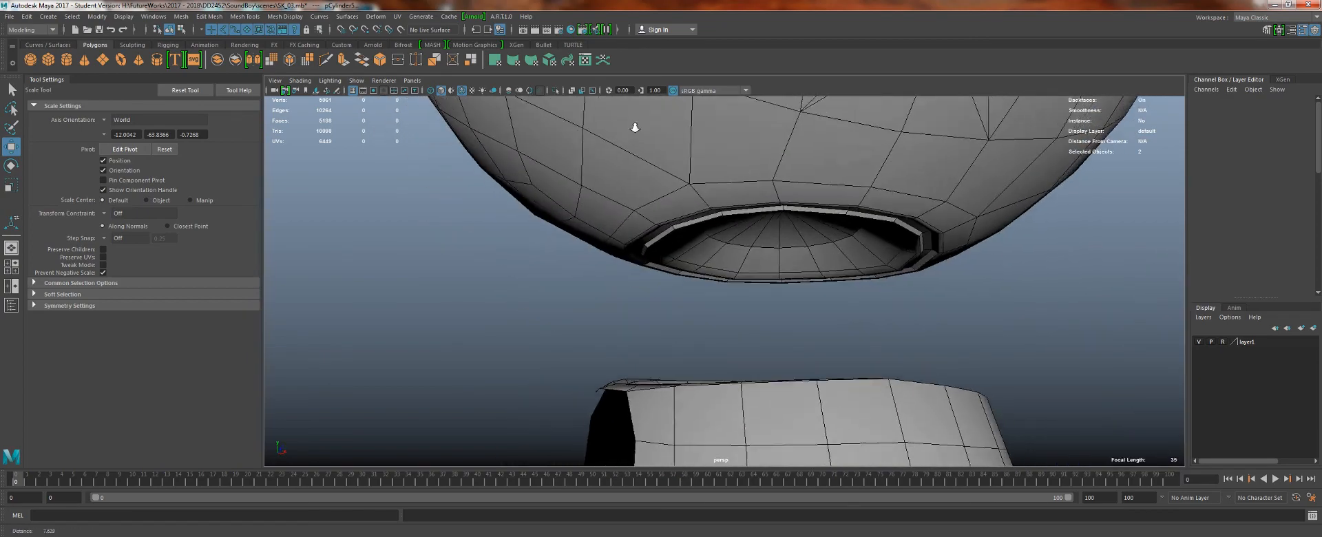
pyautogui.keyDown('alt'); pyautogui.moveTo(634, 127); pyautogui.dragTo(600, 246); pyautogui.keyUp('alt')
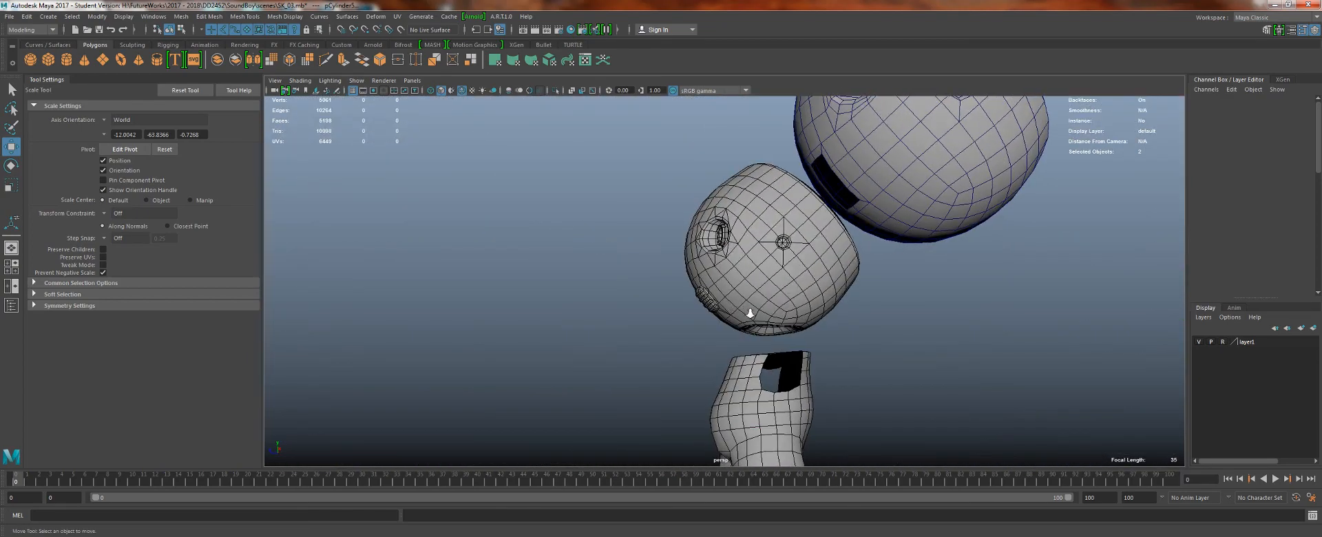
pyautogui.keyDown('alt'); pyautogui.moveTo(750, 314); pyautogui.dragTo(869, 412, button='right'); pyautogui.keyUp('alt')
pyautogui.keyDown('alt'); pyautogui.moveTo(773, 280); pyautogui.dragTo(828, 296, button='right'); pyautogui.keyUp('alt')
pyautogui.keyDown('alt'); pyautogui.moveTo(829, 296); pyautogui.dragTo(758, 195, button='middle'); pyautogui.keyUp('alt')
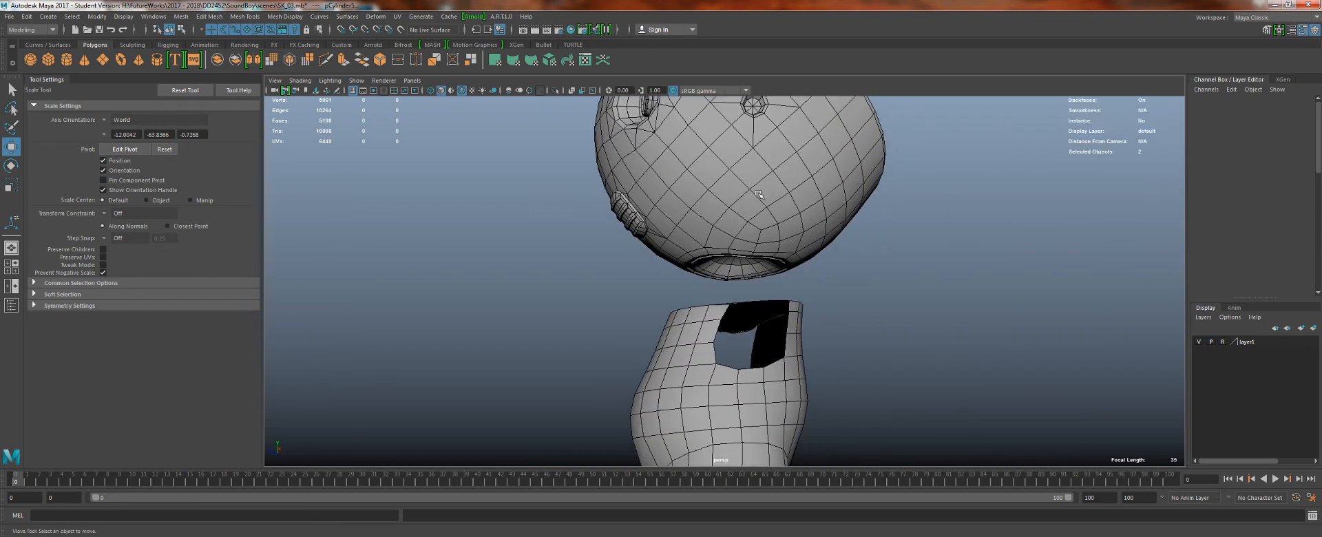
# - Switch layer1 from reference to normal display so the reference character can be selected
pyautogui.click(1224, 343)
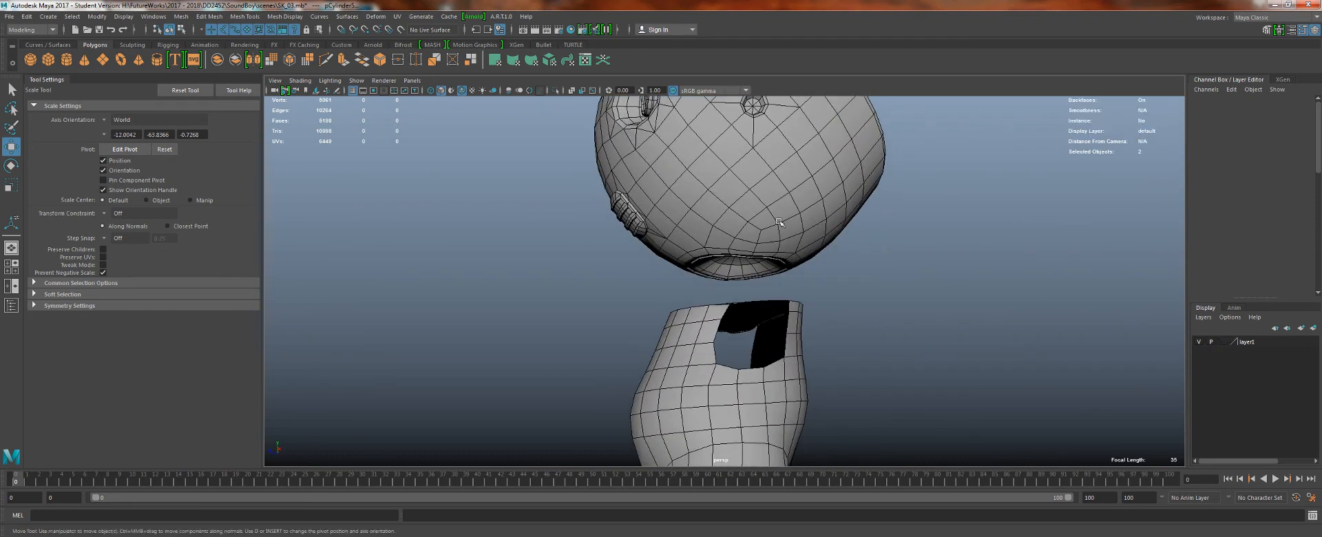
pyautogui.click(1194, 341)
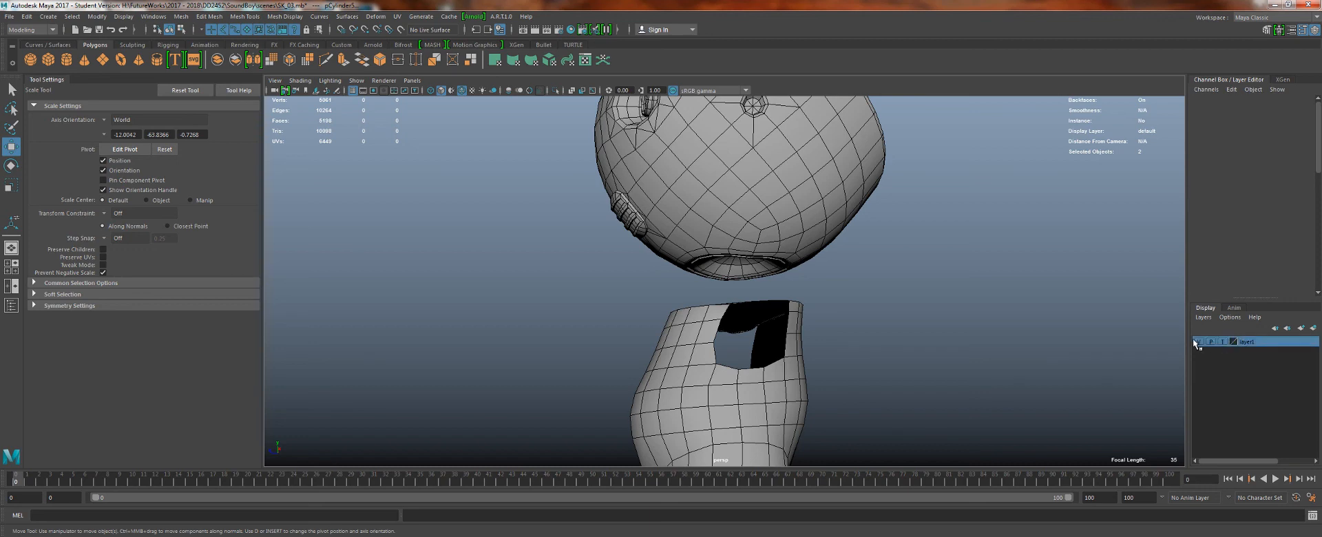
pyautogui.hotkey('ctrl', '1')
pyautogui.hotkey('ctrl', '1')
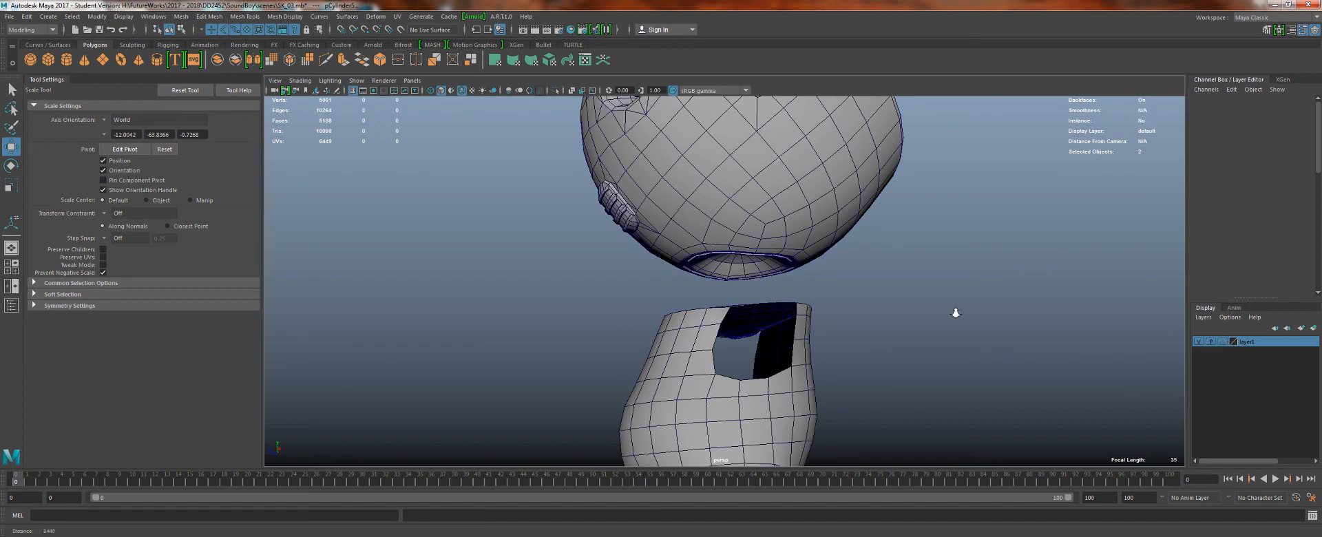
# - Select the edge loop around the reference head's neck opening to check its edge count
pyautogui.scroll(3, 956, 313)
pyautogui.click(732, 238)
pyautogui.press('w')
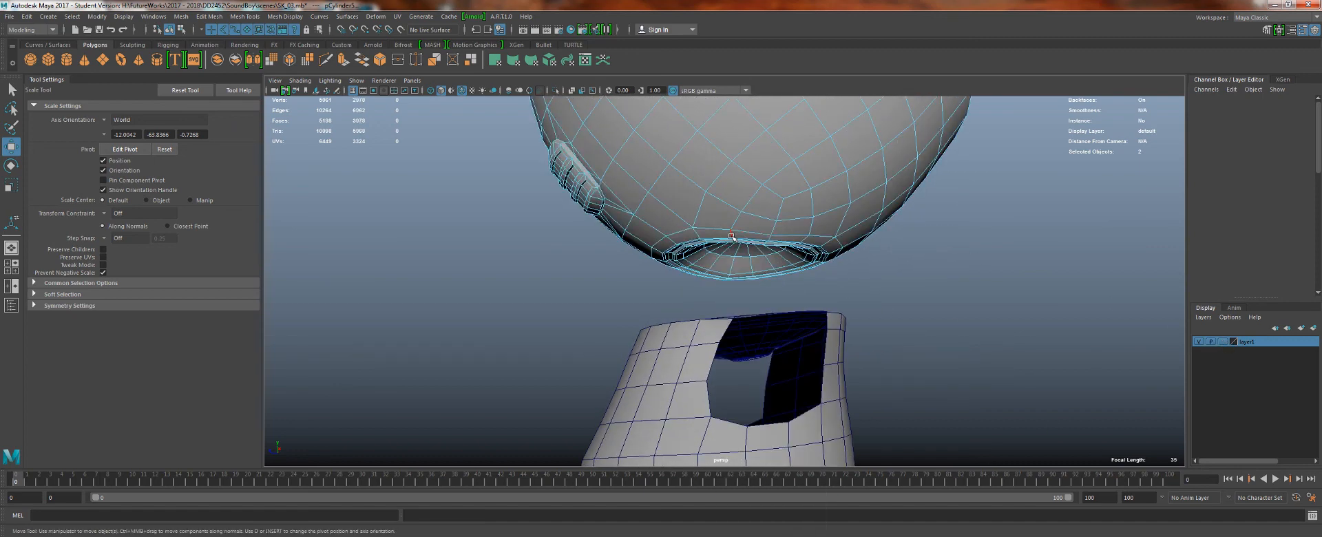
pyautogui.doubleClick(715, 239)
pyautogui.keyDown('alt'); pyautogui.moveTo(611, 268); pyautogui.dragTo(715, 168); pyautogui.keyUp('alt')
pyautogui.keyDown('alt'); pyautogui.moveTo(714, 168); pyautogui.dragTo(651, 440, button='middle'); pyautogui.keyUp('alt')
pyautogui.keyDown('alt'); pyautogui.moveTo(1003, 344); pyautogui.dragTo(616, 222, button='right'); pyautogui.keyUp('alt')
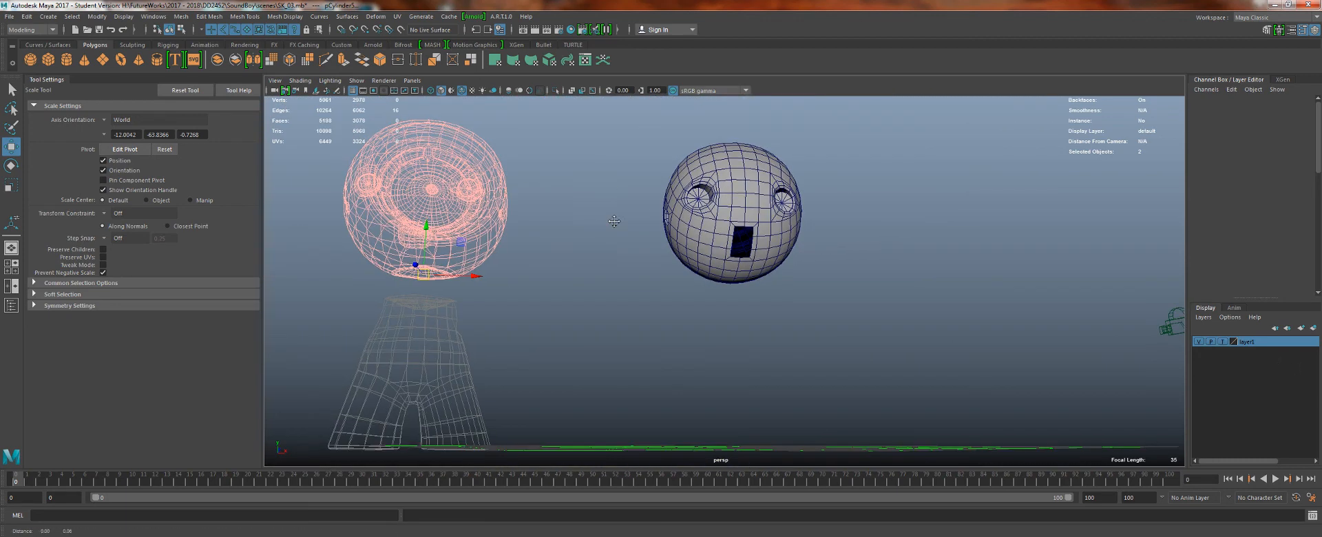
pyautogui.keyDown('alt'); pyautogui.moveTo(617, 222); pyautogui.dragTo(623, 296, button='middle'); pyautogui.keyUp('alt')
# - Select a two-by-two block of faces on the new head's underside and grow the selection by one ring
pyautogui.press('q')
pyautogui.keyDown('alt'); pyautogui.moveTo(719, 288); pyautogui.dragTo(817, 246, button='right'); pyautogui.keyUp('alt')
pyautogui.moveTo(1032, 352)
pyautogui.keyDown('alt'); pyautogui.mouseDown()
pyautogui.moveTo(1051, 354)
pyautogui.moveTo(1032, 354)
pyautogui.mouseUp(); pyautogui.keyUp('alt')
pyautogui.keyDown('alt'); pyautogui.moveTo(1015, 263); pyautogui.dragTo(943, 190, button='middle'); pyautogui.keyUp('alt')
pyautogui.keyDown('alt'); pyautogui.moveTo(943, 190); pyautogui.dragTo(962, 387, button='right'); pyautogui.keyUp('alt')
pyautogui.keyDown('alt'); pyautogui.moveTo(962, 388); pyautogui.dragTo(981, 322); pyautogui.keyUp('alt')
pyautogui.keyDown('alt'); pyautogui.moveTo(980, 322); pyautogui.dragTo(939, 146, button='middle'); pyautogui.keyUp('alt')
pyautogui.moveTo(939, 146)
pyautogui.keyDown('alt'); pyautogui.mouseDown(button='right')
pyautogui.moveTo(827, 279)
pyautogui.moveTo(761, 283)
pyautogui.mouseUp(button='right'); pyautogui.keyUp('alt')
pyautogui.keyDown('alt'); pyautogui.moveTo(762, 283); pyautogui.dragTo(810, 186, button='middle'); pyautogui.keyUp('alt')
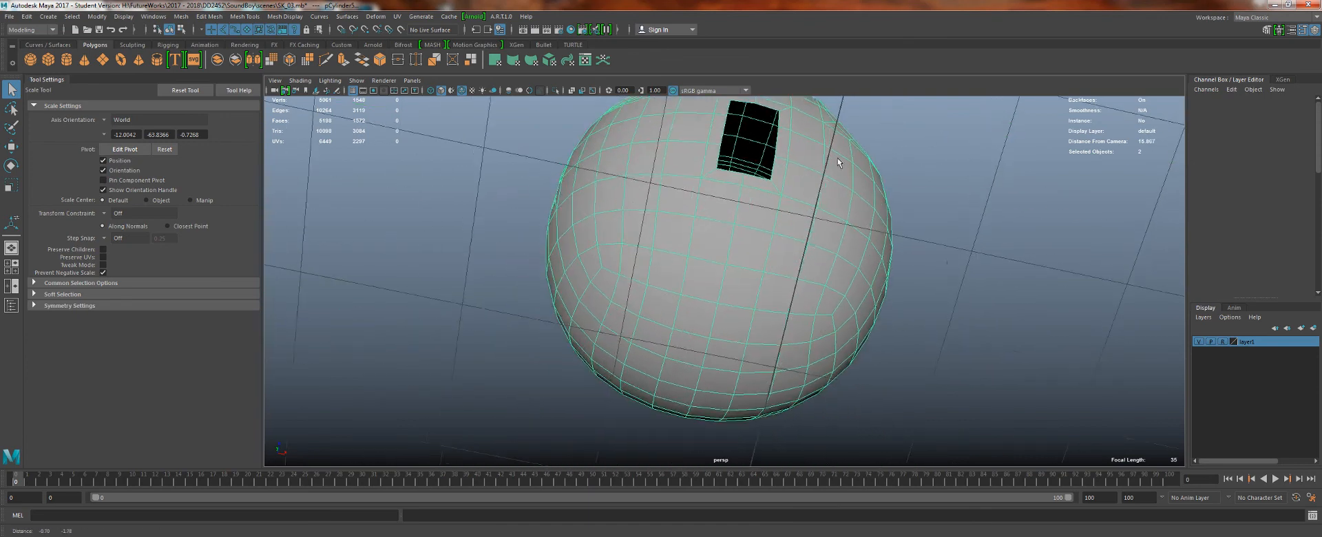
pyautogui.keyDown('alt'); pyautogui.moveTo(809, 186); pyautogui.dragTo(794, 290, button='right'); pyautogui.keyUp('alt')
pyautogui.moveTo(718, 263); pyautogui.dragTo(720, 303, button='right')
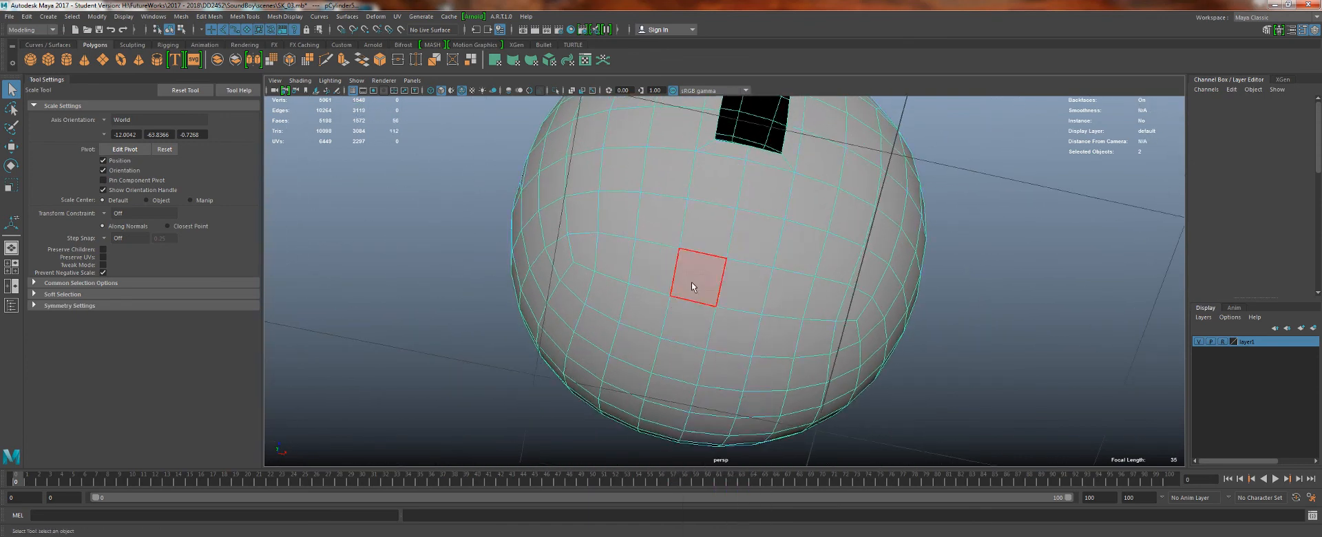
pyautogui.click(693, 283)
pyautogui.keyDown('shift'); pyautogui.click(741, 317); pyautogui.keyUp('shift')
pyautogui.keyDown('shift'); pyautogui.click(747, 297); pyautogui.keyUp('shift')
pyautogui.keyDown('shift'); pyautogui.click(704, 334); pyautogui.keyUp('shift')
pyautogui.hotkey('shift', '.')
# - Try deleting the selected underside faces and selecting the hole's border edges, and undo back to the two-by-two face selection
pyautogui.moveTo(560, 304)
pyautogui.keyDown('alt'); pyautogui.mouseDown()
pyautogui.moveTo(551, 311)
pyautogui.moveTo(561, 302)
pyautogui.mouseUp(); pyautogui.keyUp('alt')
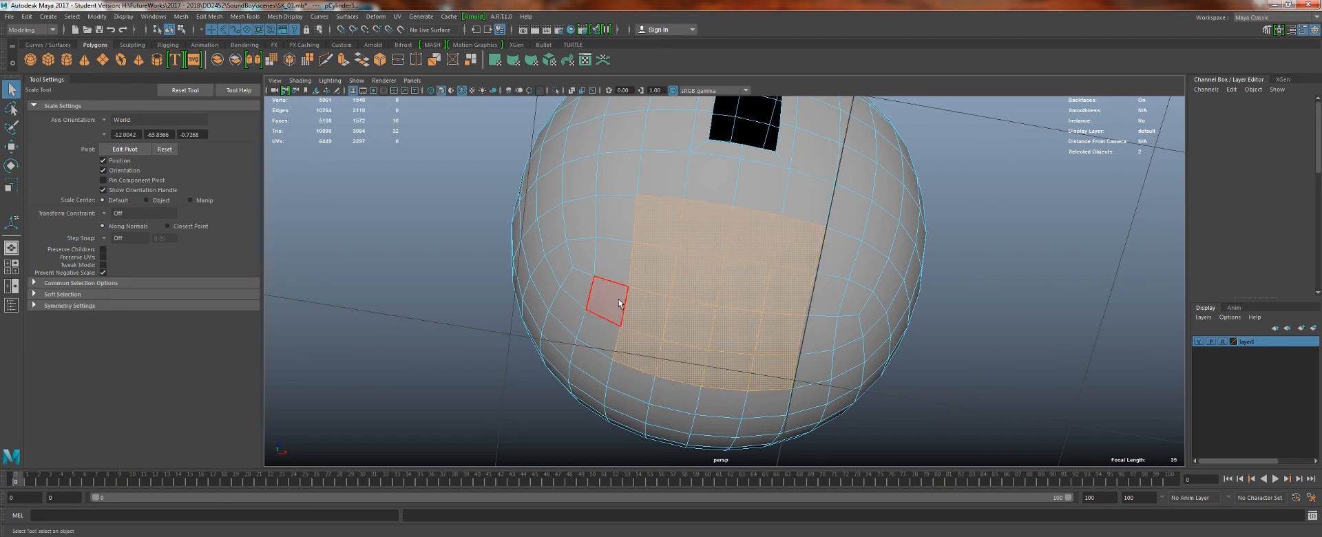
pyautogui.keyDown('alt'); pyautogui.moveTo(738, 343); pyautogui.dragTo(664, 262); pyautogui.keyUp('alt')
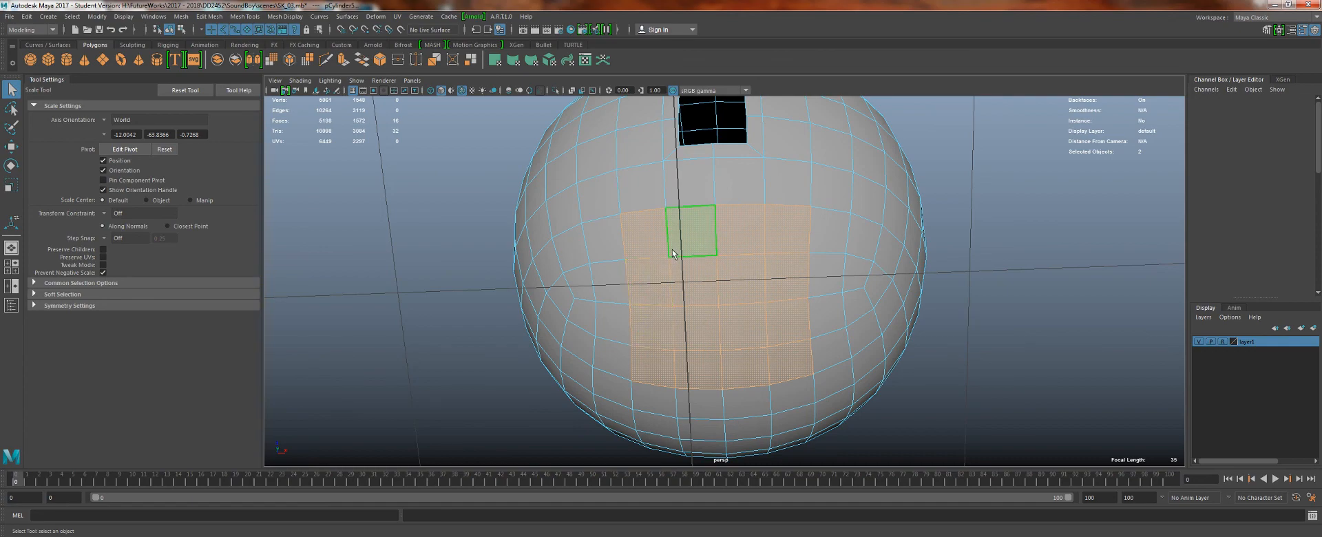
pyautogui.press('Delete')
pyautogui.keyDown('alt'); pyautogui.moveTo(673, 249); pyautogui.dragTo(647, 248); pyautogui.keyUp('alt')
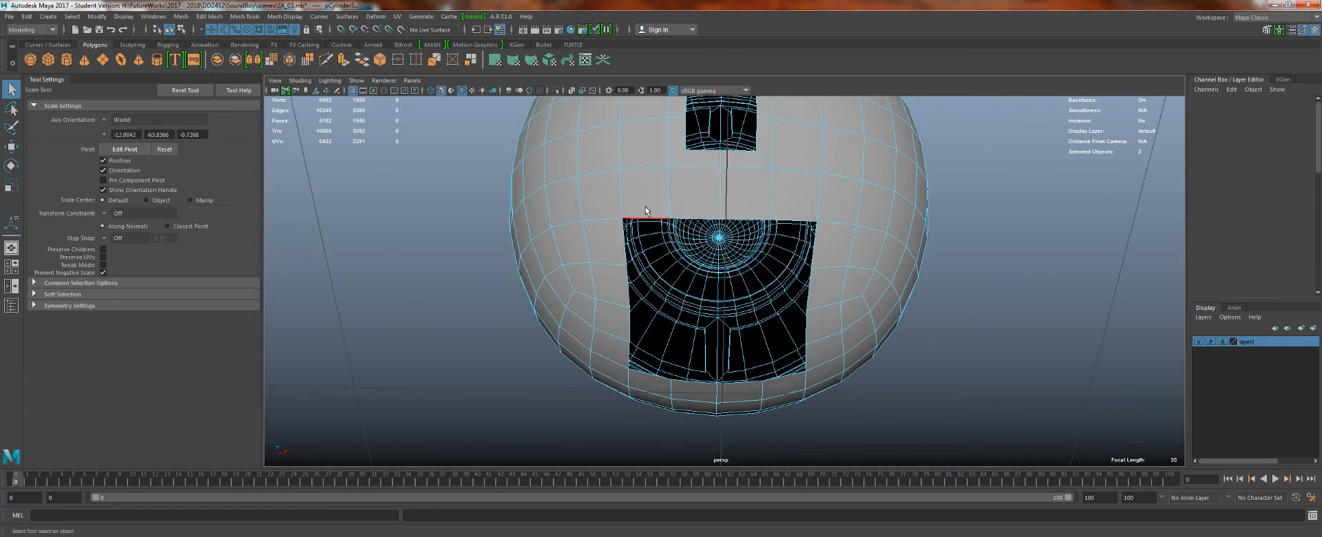
pyautogui.doubleClick(646, 208)
pyautogui.keyDown('alt'); pyautogui.moveTo(646, 208); pyautogui.dragTo(602, 235); pyautogui.keyUp('alt')
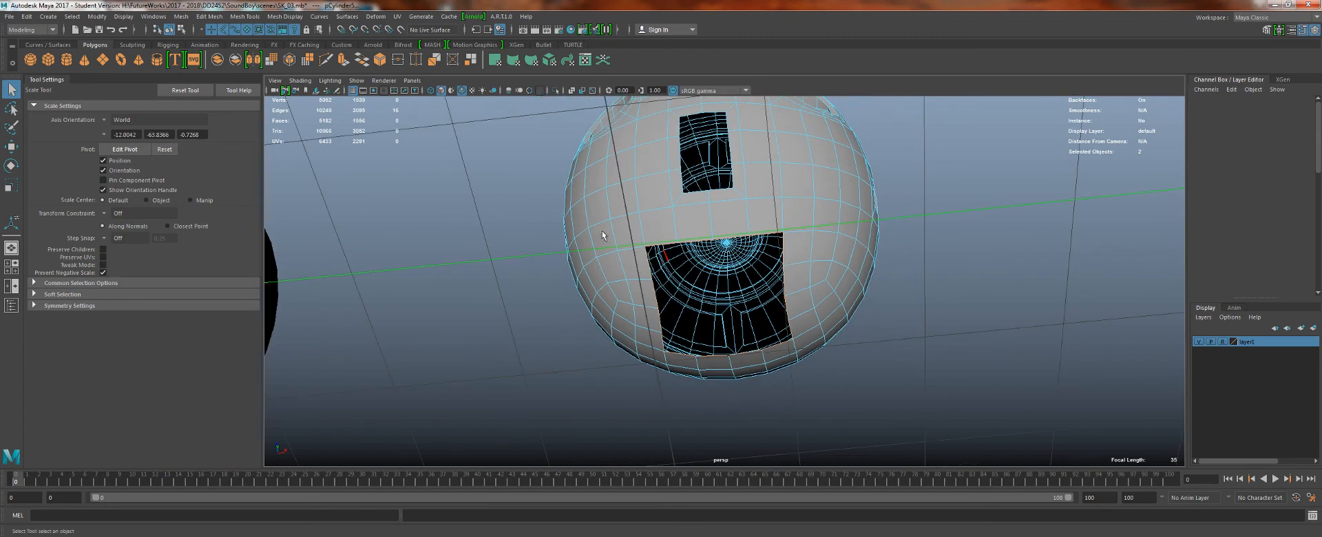
pyautogui.keyDown('alt'); pyautogui.moveTo(642, 248); pyautogui.dragTo(358, 133, button='right'); pyautogui.keyUp('alt')
pyautogui.keyDown('alt'); pyautogui.moveTo(702, 241); pyautogui.dragTo(634, 215, button='right'); pyautogui.keyUp('alt')
pyautogui.keyDown('alt'); pyautogui.moveTo(634, 215); pyautogui.dragTo(534, 151); pyautogui.keyUp('alt')
pyautogui.keyDown('alt'); pyautogui.moveTo(634, 172); pyautogui.dragTo(723, 298, button='right'); pyautogui.keyUp('alt')
pyautogui.hotkey('ctrl', 'z')
pyautogui.hotkey('ctrl', 'z')
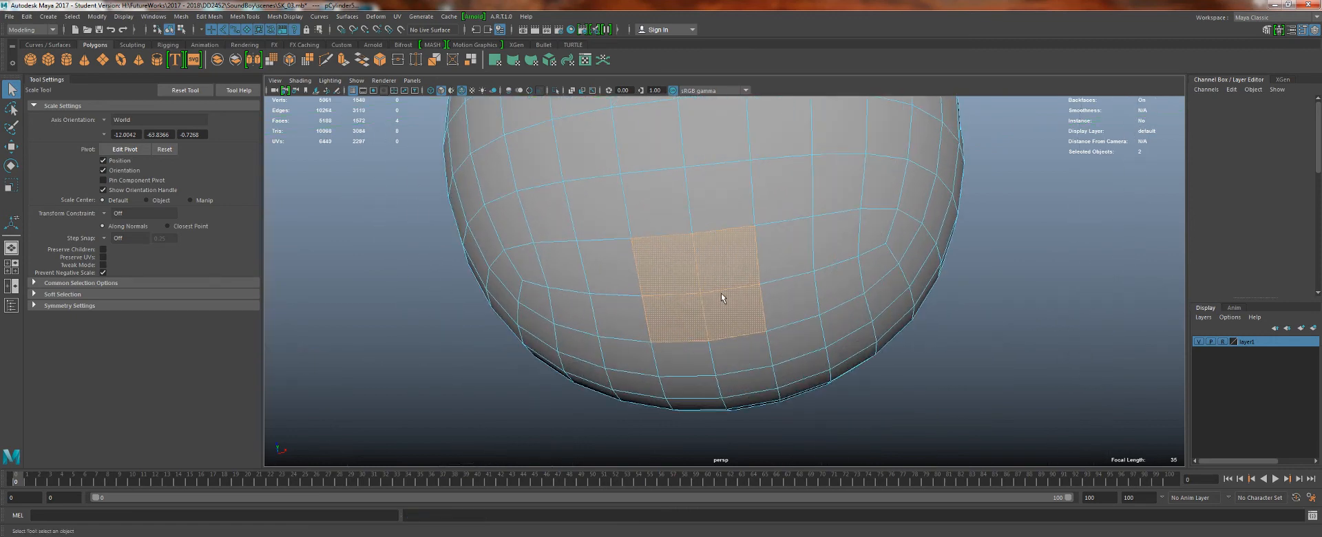
# - Grow the underside face selection by one ring and extrude it with an offset of 0.3
pyautogui.hotkey('shift', '.')
pyautogui.scroll(2, 510, 193)
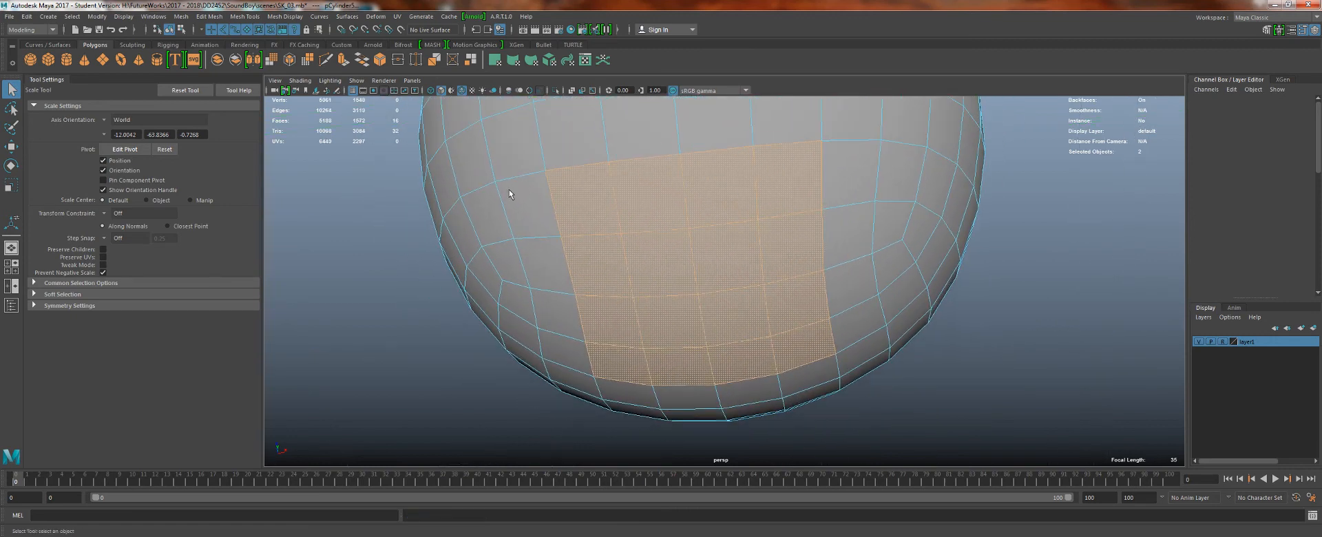
pyautogui.hotkey('ctrl', 'e')
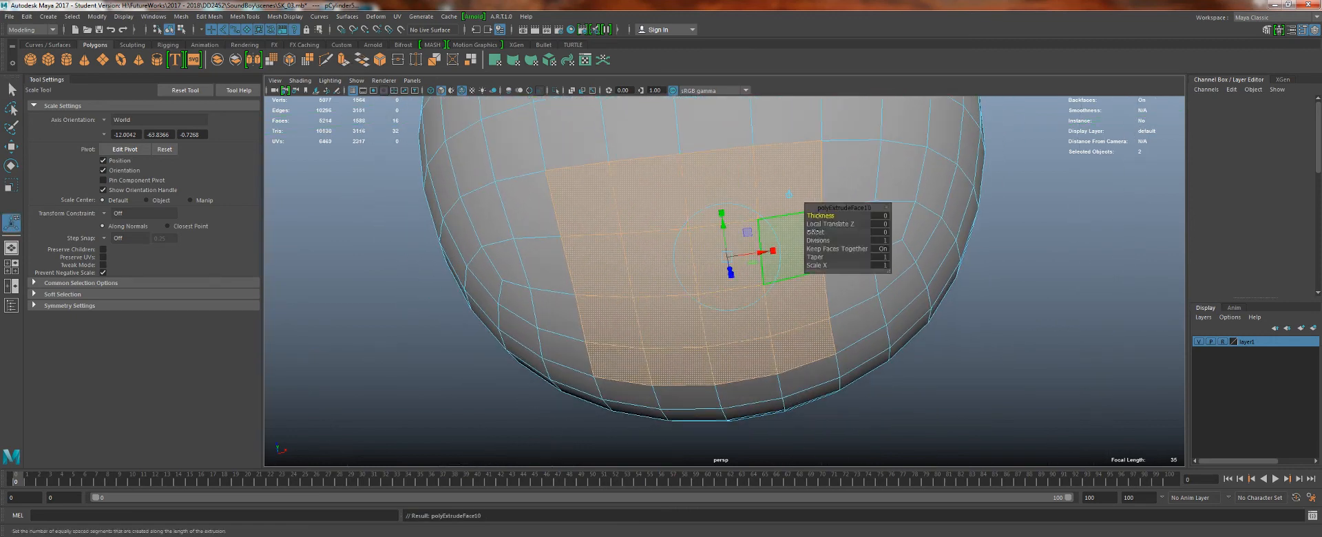
pyautogui.moveTo(823, 233); pyautogui.dragTo(826, 232)
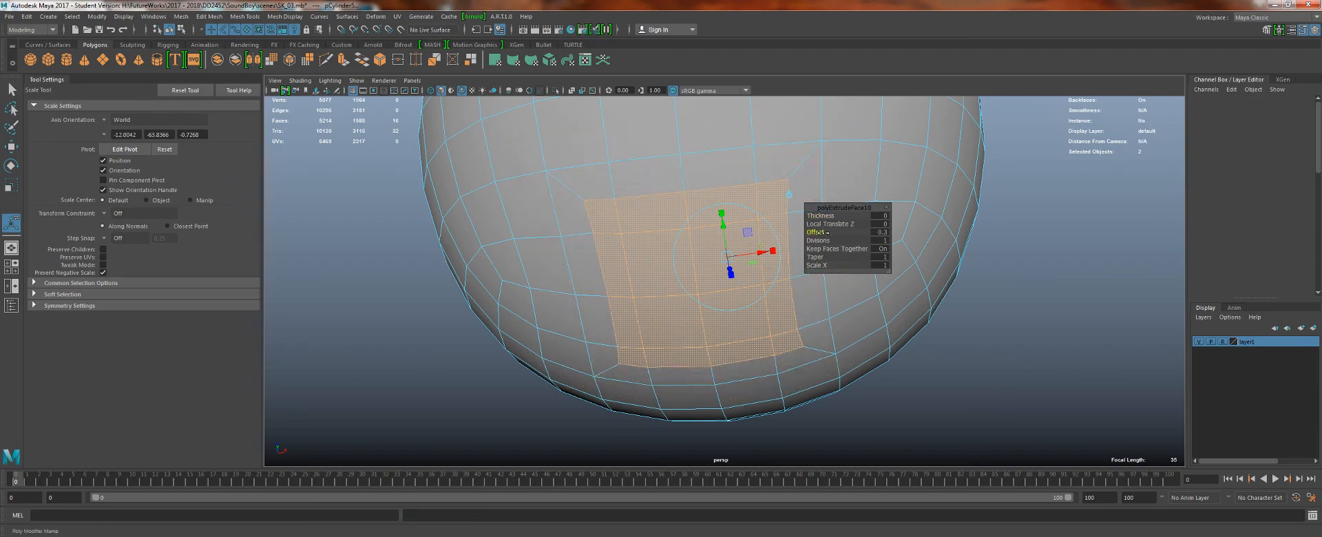
# - Compare the reference head's neck opening with the size and placement of the inset face patch under the new head
pyautogui.scroll(-5, 730, 303)
pyautogui.keyDown('alt'); pyautogui.moveTo(386, 347); pyautogui.dragTo(675, 336, button='middle'); pyautogui.keyUp('alt')
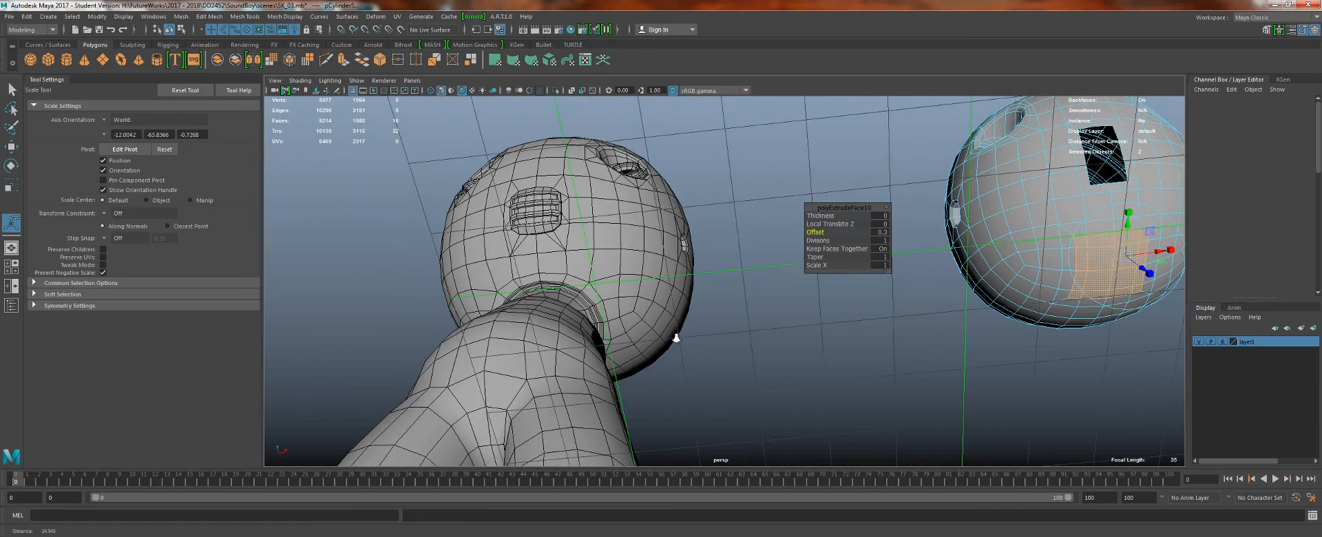
pyautogui.scroll(4, 616, 293)
pyautogui.keyDown('alt'); pyautogui.moveTo(617, 294); pyautogui.dragTo(685, 278, button='middle'); pyautogui.keyUp('alt')
pyautogui.scroll(-5, 684, 277)
pyautogui.keyDown('alt'); pyautogui.moveTo(685, 277); pyautogui.dragTo(662, 366); pyautogui.keyUp('alt')
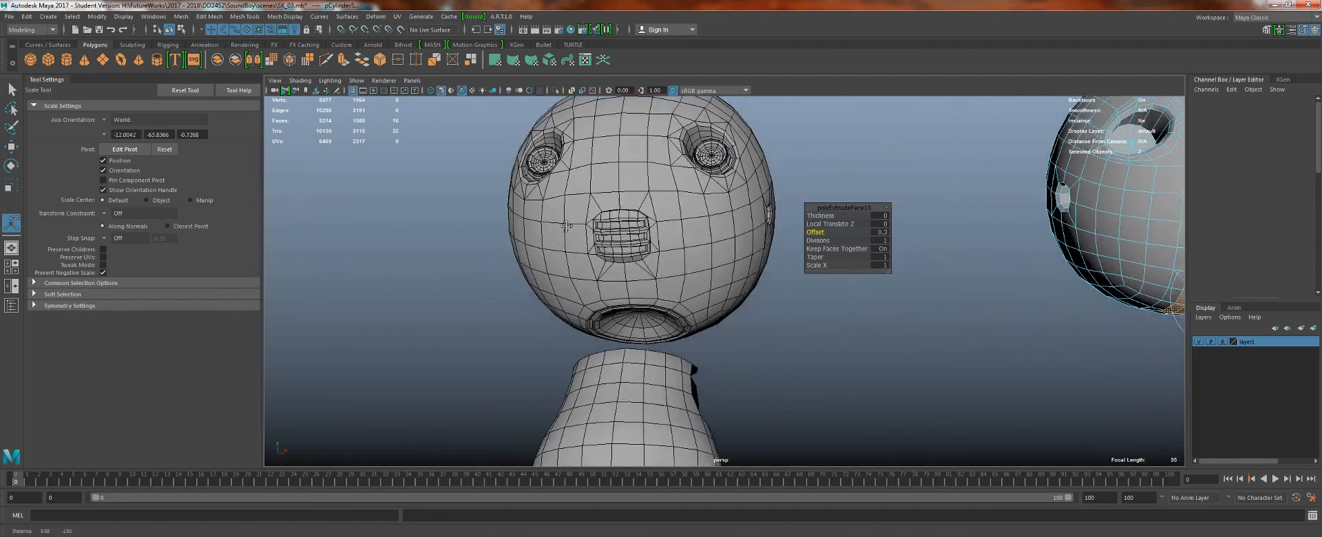
pyautogui.keyDown('alt'); pyautogui.moveTo(661, 366); pyautogui.dragTo(563, 271, button='middle'); pyautogui.keyUp('alt')
pyautogui.scroll(1, 563, 271)
pyautogui.scroll(4, 563, 271)
pyautogui.keyDown('alt'); pyautogui.moveTo(643, 256); pyautogui.dragTo(323, 238, button='middle'); pyautogui.keyUp('alt')
pyautogui.scroll(-4, 661, 165)
pyautogui.keyDown('alt'); pyautogui.moveTo(869, 199); pyautogui.dragTo(776, 242, button='middle'); pyautogui.keyUp('alt')
pyautogui.scroll(6, 585, 262)
pyautogui.keyDown('alt'); pyautogui.moveTo(663, 185); pyautogui.dragTo(636, 237); pyautogui.keyUp('alt')
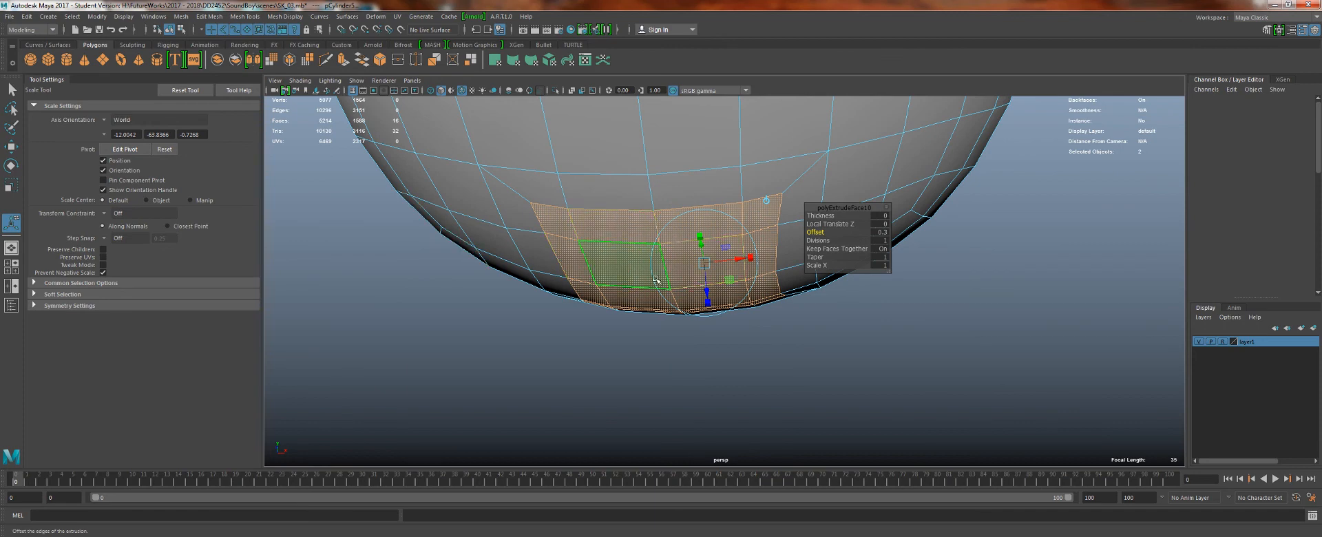
pyautogui.scroll(-5, 665, 293)
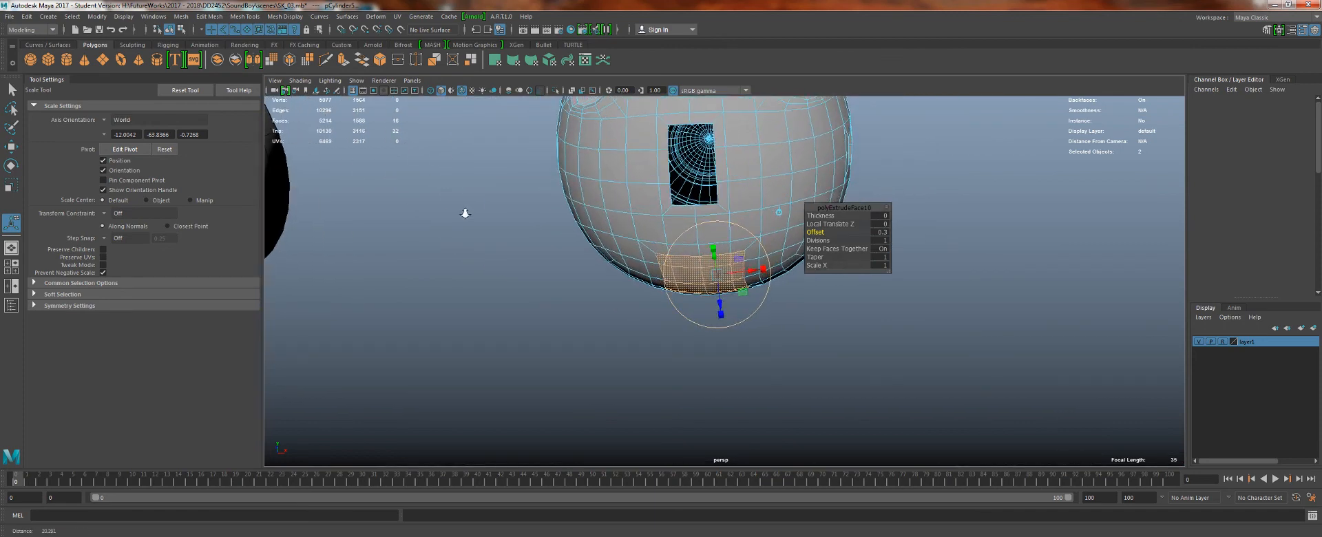
pyautogui.scroll(3, 492, 257)
pyautogui.click(67, 63)
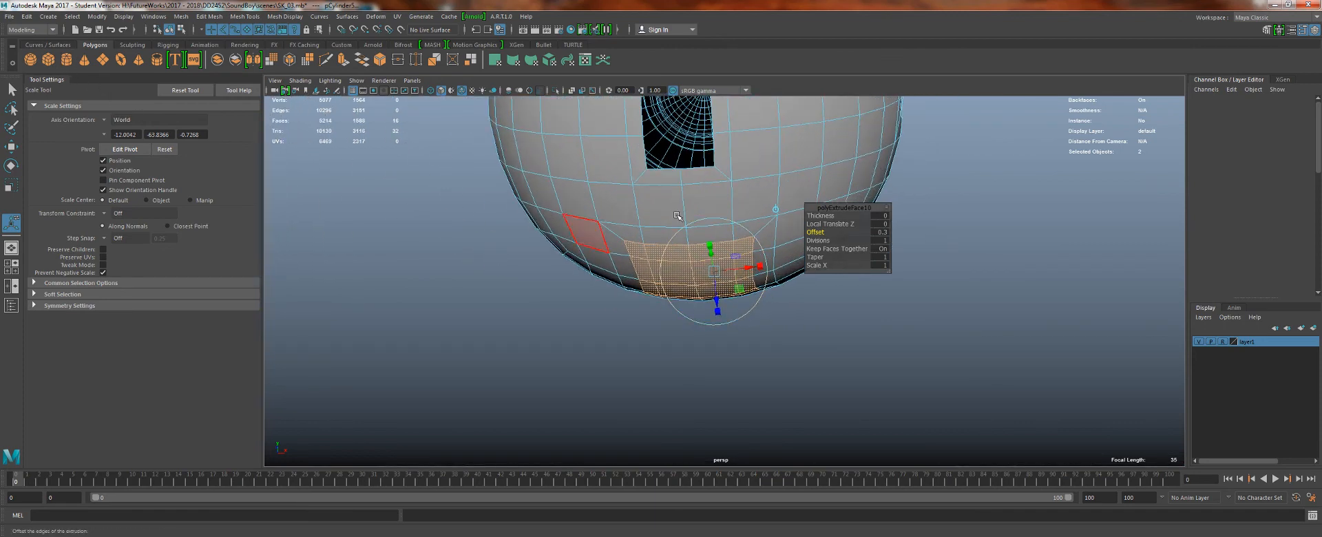
# - Create a polygon cylinder on the grid below the new head, with a radius of about 1.2 and a height of about 1.6
pyautogui.keyDown('alt'); pyautogui.moveTo(588, 233); pyautogui.dragTo(621, 289); pyautogui.keyUp('alt')
pyautogui.click(626, 365)
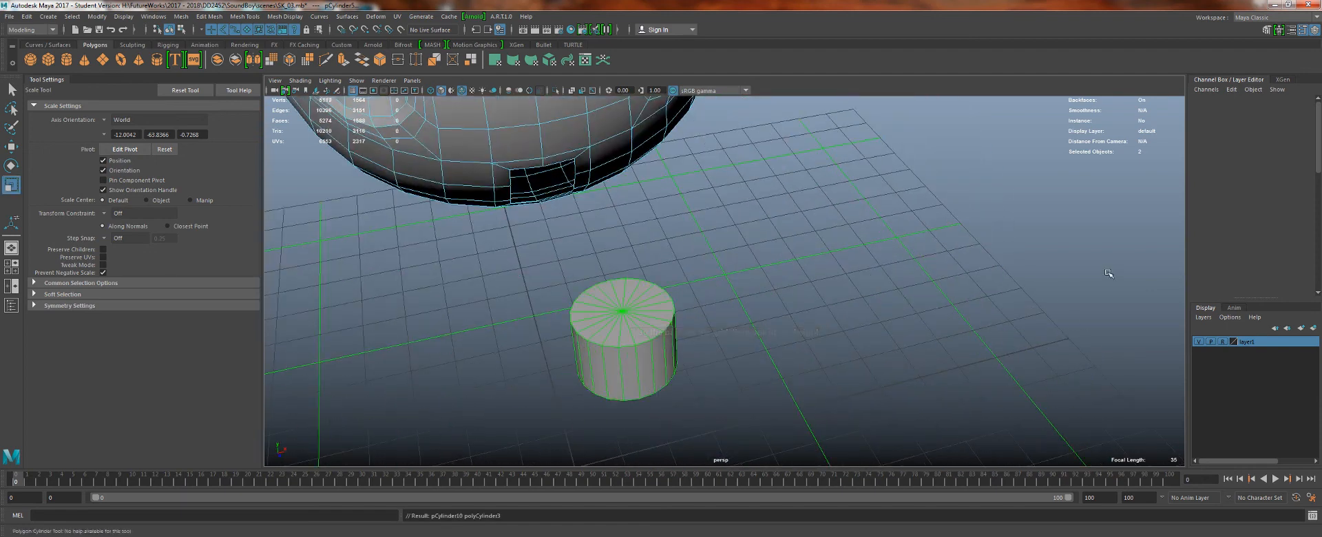
pyautogui.press('w')
pyautogui.keyDown('alt'); pyautogui.moveTo(853, 268); pyautogui.dragTo(929, 258); pyautogui.keyUp('alt')
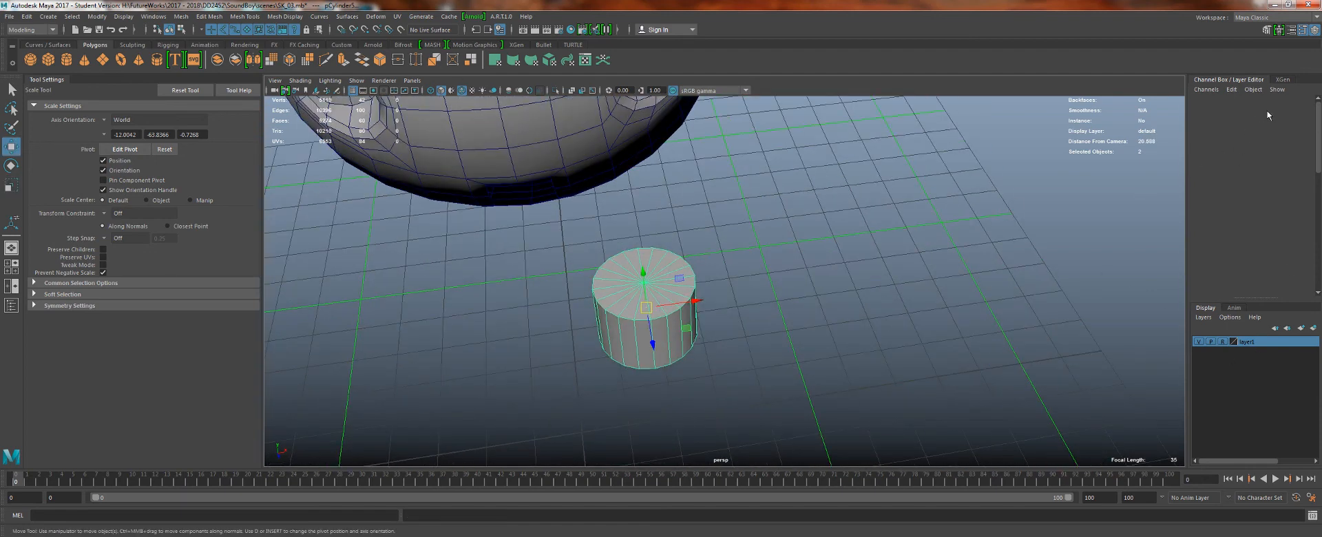
# - Try to bring up the new cylinder's creation attributes for editing
pyautogui.scroll(-5, 1271, 285)
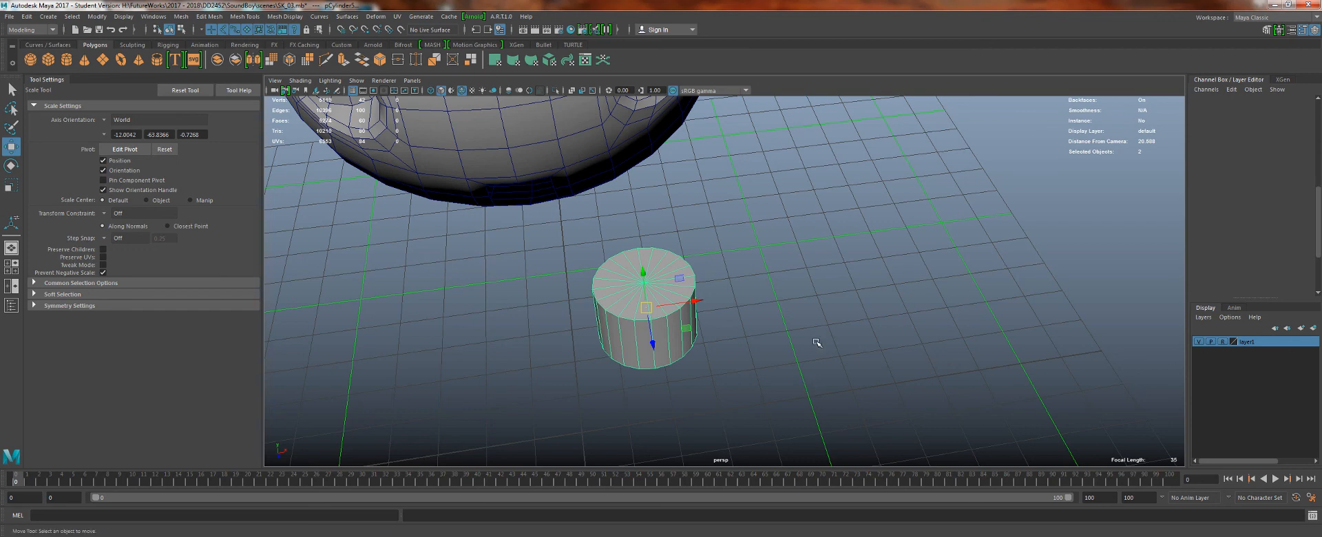
pyautogui.keyDown('alt'); pyautogui.moveTo(817, 342); pyautogui.dragTo(829, 324); pyautogui.keyUp('alt')
pyautogui.click(1283, 79)
pyautogui.click(1230, 80)
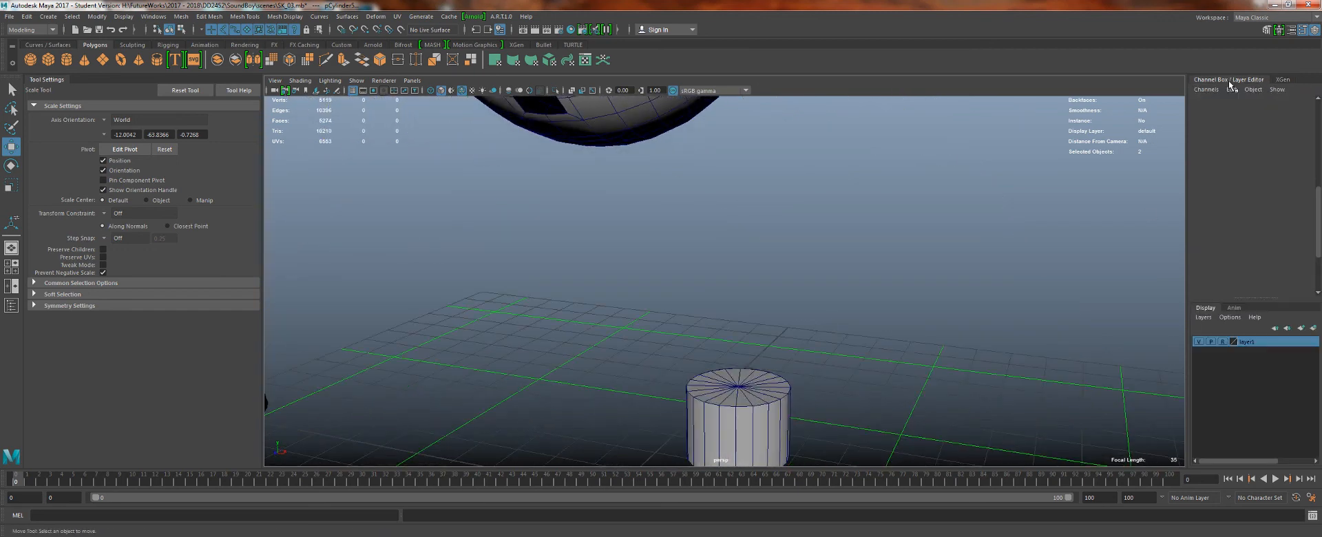
pyautogui.moveTo(733, 403); pyautogui.dragTo(750, 409, button='right')
pyautogui.hotkey('ctrl', 'z')
pyautogui.keyDown('alt'); pyautogui.moveTo(671, 303); pyautogui.dragTo(738, 337); pyautogui.keyUp('alt')
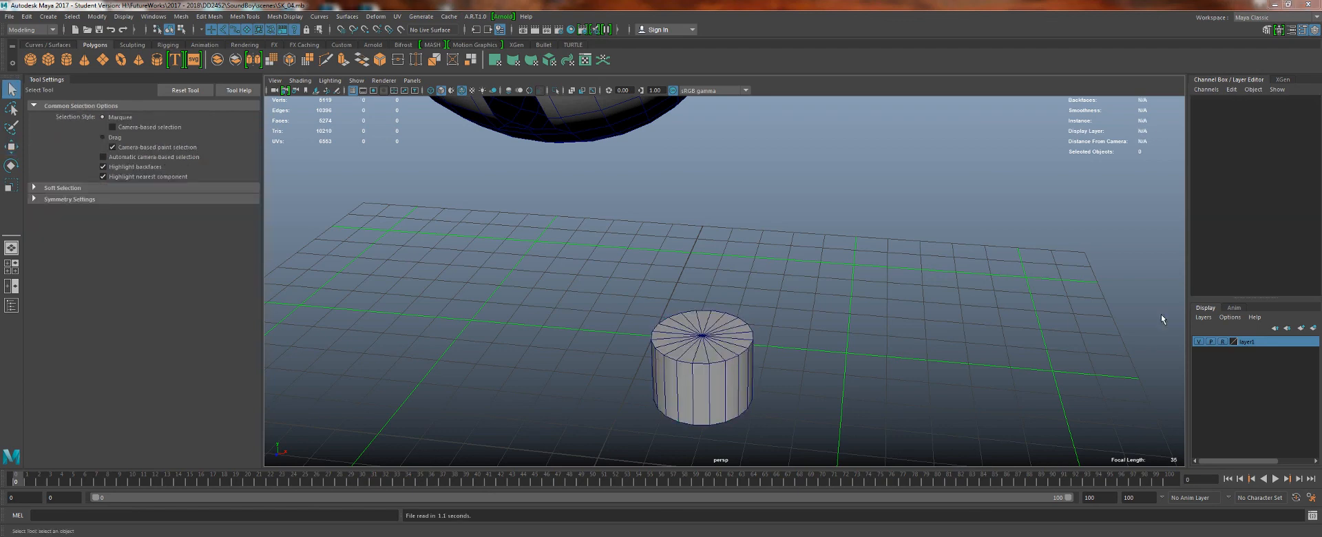
# - Select the cylinder and set its Subdivisions Axis to 16
pyautogui.moveTo(569, 310); pyautogui.dragTo(872, 465)
pyautogui.scroll(-3, 1253, 241)
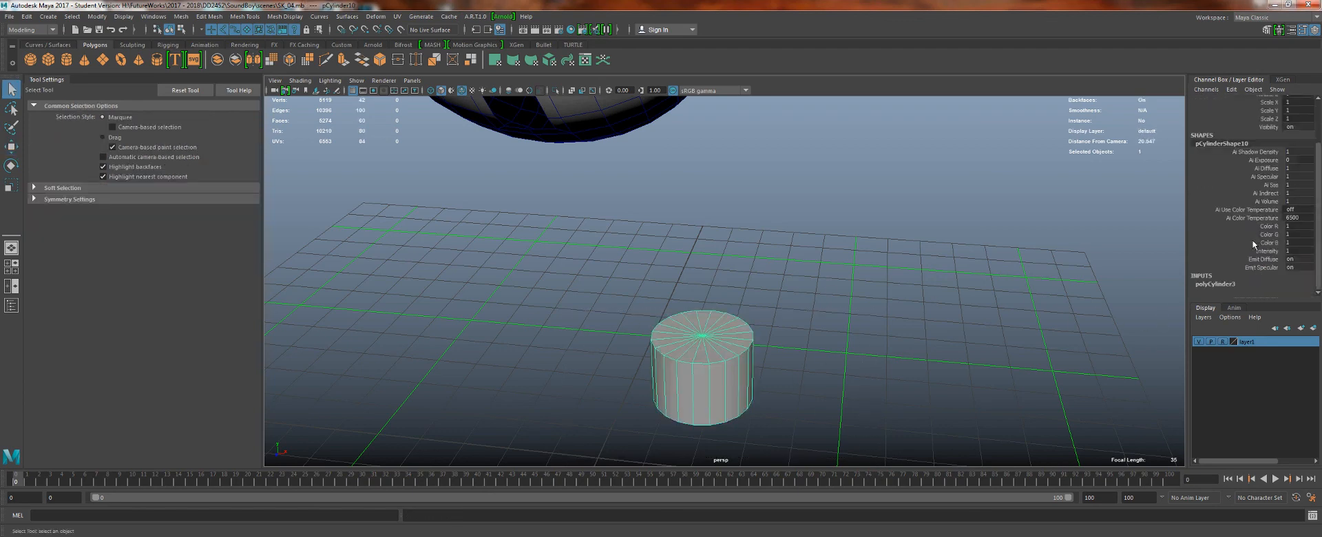
pyautogui.click(1216, 284)
pyautogui.scroll(-2, 1238, 253)
pyautogui.click(1255, 250)
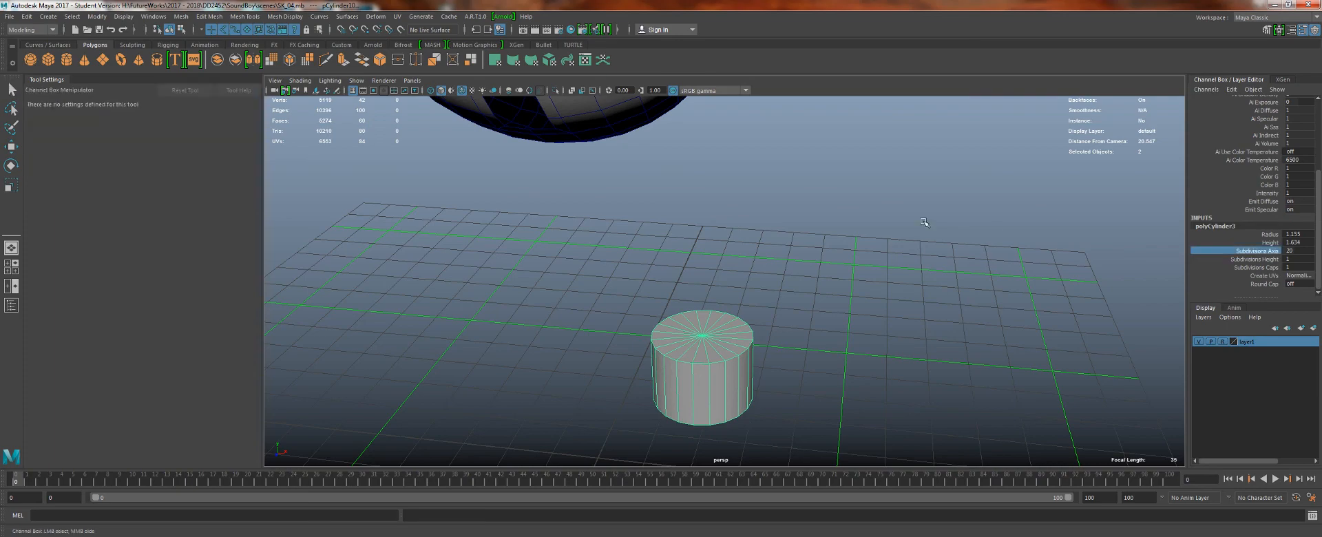
pyautogui.moveTo(923, 221); pyautogui.dragTo(897, 230, button='middle')
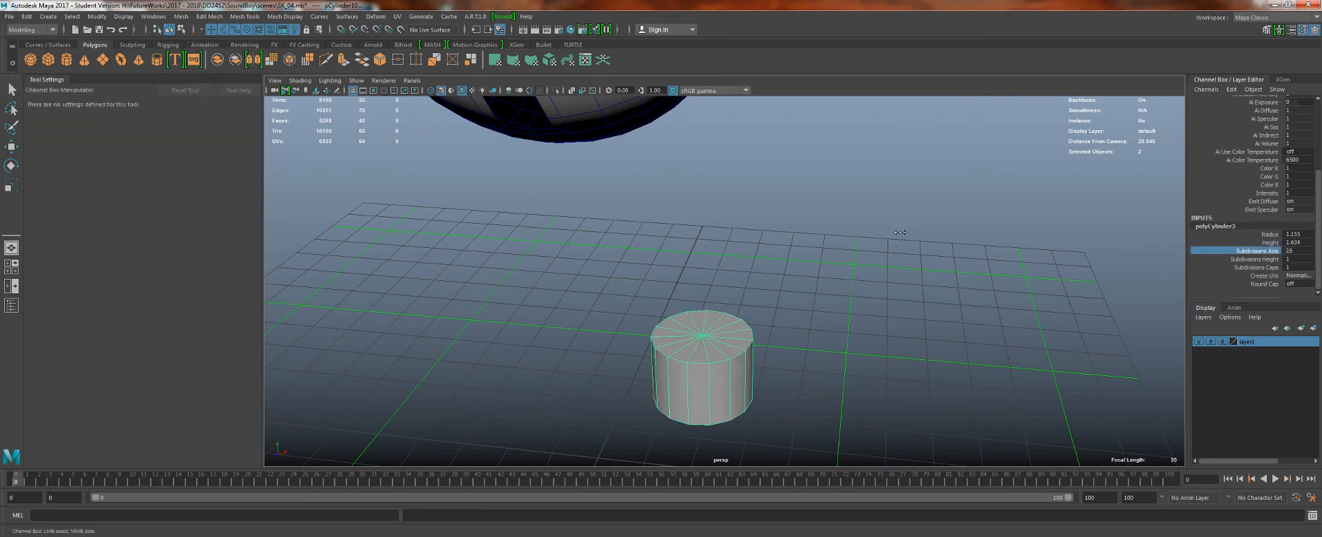
# - Move the cylinder up until its upper end meets the new head's underside at the inset neck patch
pyautogui.press('w')
pyautogui.press('space')
pyautogui.moveTo(900, 233); pyautogui.dragTo(903, 265)
pyautogui.keyDown('alt'); pyautogui.moveTo(912, 292); pyautogui.dragTo(842, 210, button='right'); pyautogui.keyUp('alt')
pyautogui.keyDown('alt'); pyautogui.moveTo(842, 210); pyautogui.dragTo(811, 71, button='middle'); pyautogui.keyUp('alt')
pyautogui.moveTo(747, 428); pyautogui.dragTo(711, 276)
pyautogui.press('space')
pyautogui.keyDown('alt'); pyautogui.moveTo(781, 304); pyautogui.dragTo(682, 257); pyautogui.keyUp('alt')
pyautogui.keyDown('alt'); pyautogui.moveTo(747, 296); pyautogui.dragTo(764, 334, button='right'); pyautogui.keyUp('alt')
pyautogui.keyDown('alt'); pyautogui.moveTo(764, 334); pyautogui.dragTo(686, 355, button='middle'); pyautogui.keyUp('alt')
pyautogui.keyDown('alt'); pyautogui.moveTo(686, 355); pyautogui.dragTo(712, 385, button='right'); pyautogui.keyUp('alt')
pyautogui.keyDown('alt'); pyautogui.moveTo(712, 385); pyautogui.dragTo(761, 369); pyautogui.keyUp('alt')
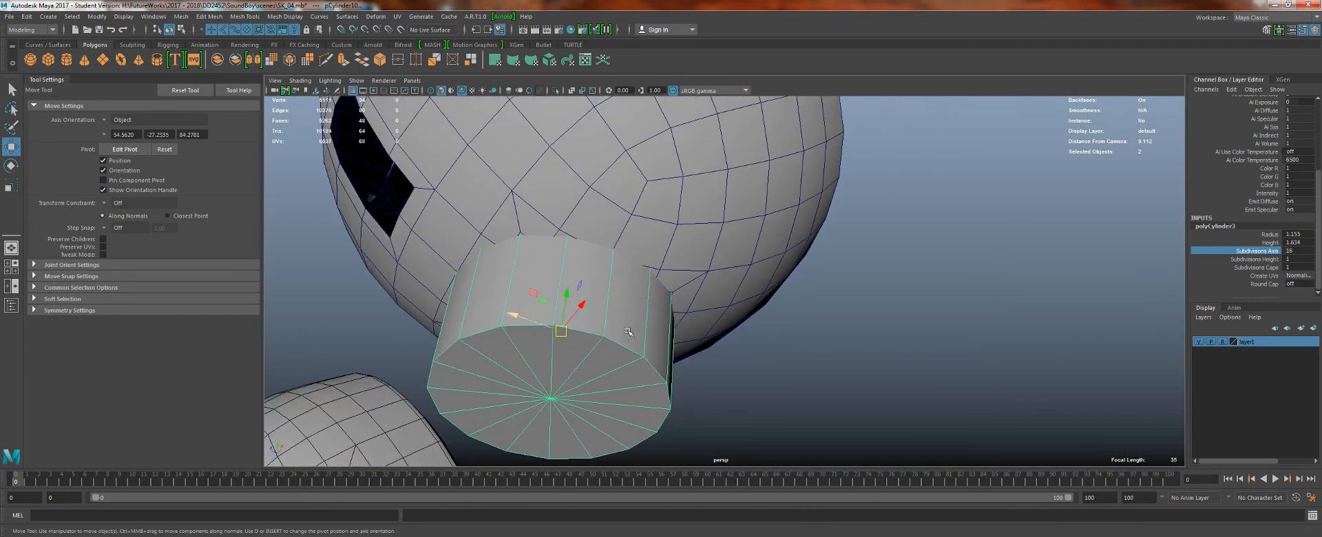
# - Scale the cylinder down uniformly to fit the size of the neck patch on the head's underside
pyautogui.press('r')
pyautogui.moveTo(562, 330); pyautogui.dragTo(499, 343)
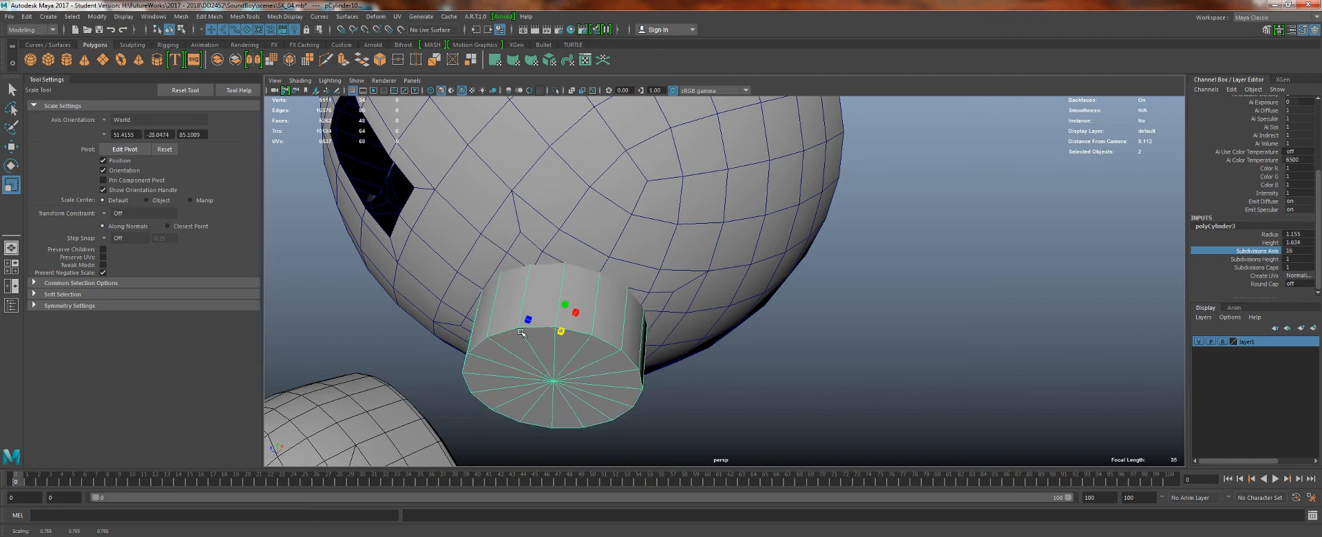
pyautogui.scroll(4, 803, 410)
pyautogui.scroll(-3, 623, 196)
# - Select the new head and switch it to vertex editing around the cylinder on its underside
pyautogui.click(619, 188)
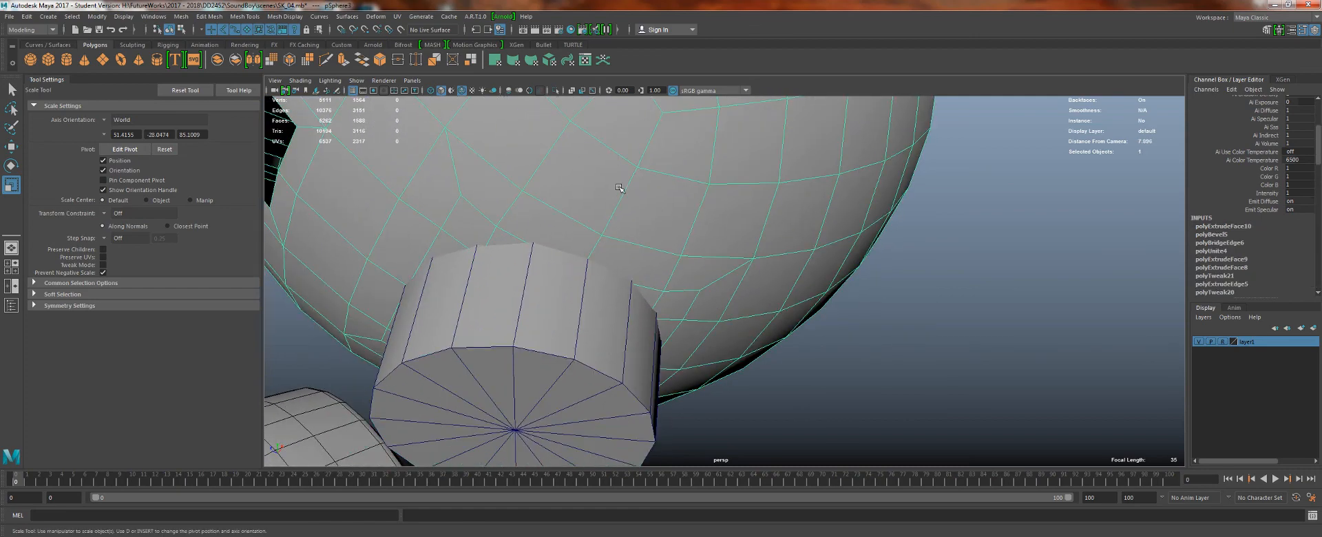
pyautogui.keyDown('alt'); pyautogui.moveTo(628, 188); pyautogui.dragTo(936, 308); pyautogui.keyUp('alt')
pyautogui.scroll(-4, 936, 307)
pyautogui.press('f')
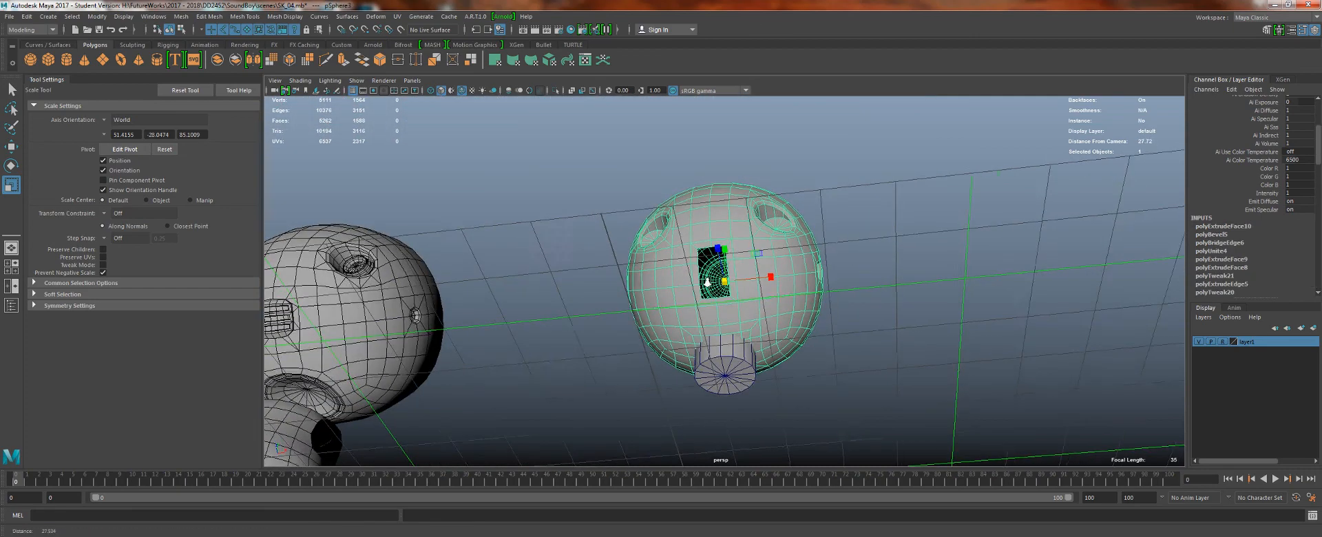
pyautogui.scroll(7, 767, 301)
pyautogui.keyDown('alt'); pyautogui.moveTo(767, 301); pyautogui.dragTo(668, 169, button='middle'); pyautogui.keyUp('alt')
pyautogui.keyDown('alt'); pyautogui.moveTo(682, 286); pyautogui.dragTo(727, 303, button='right'); pyautogui.keyUp('alt')
pyautogui.keyDown('alt'); pyautogui.moveTo(727, 303); pyautogui.dragTo(758, 263, button='middle'); pyautogui.keyUp('alt')
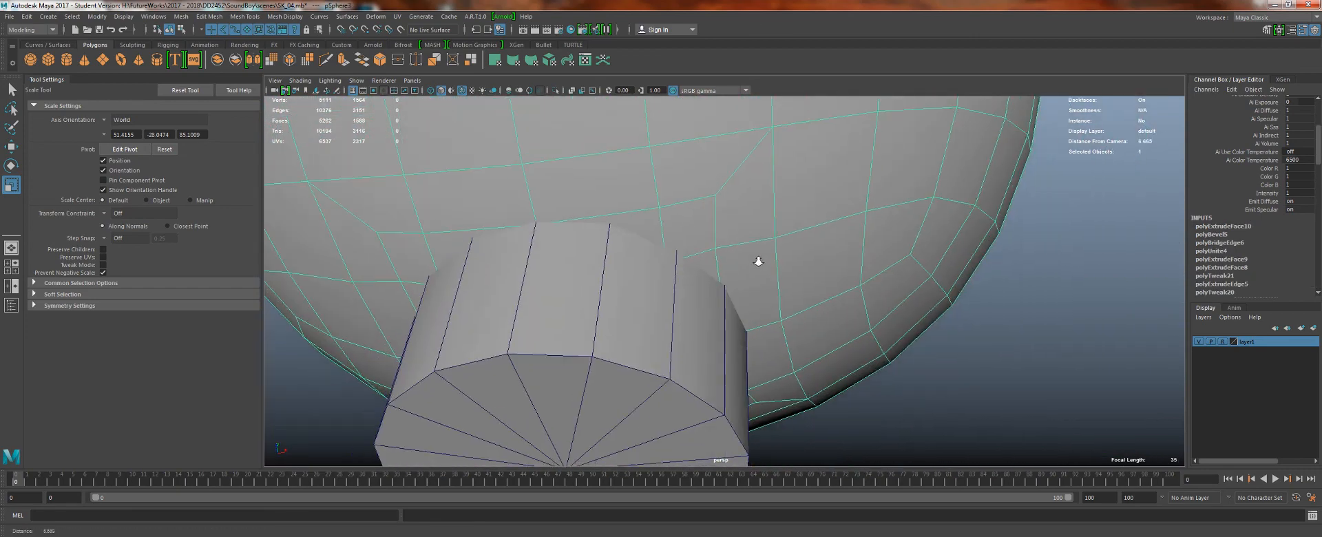
pyautogui.press('q')
pyautogui.moveTo(781, 265); pyautogui.dragTo(738, 265, button='right')
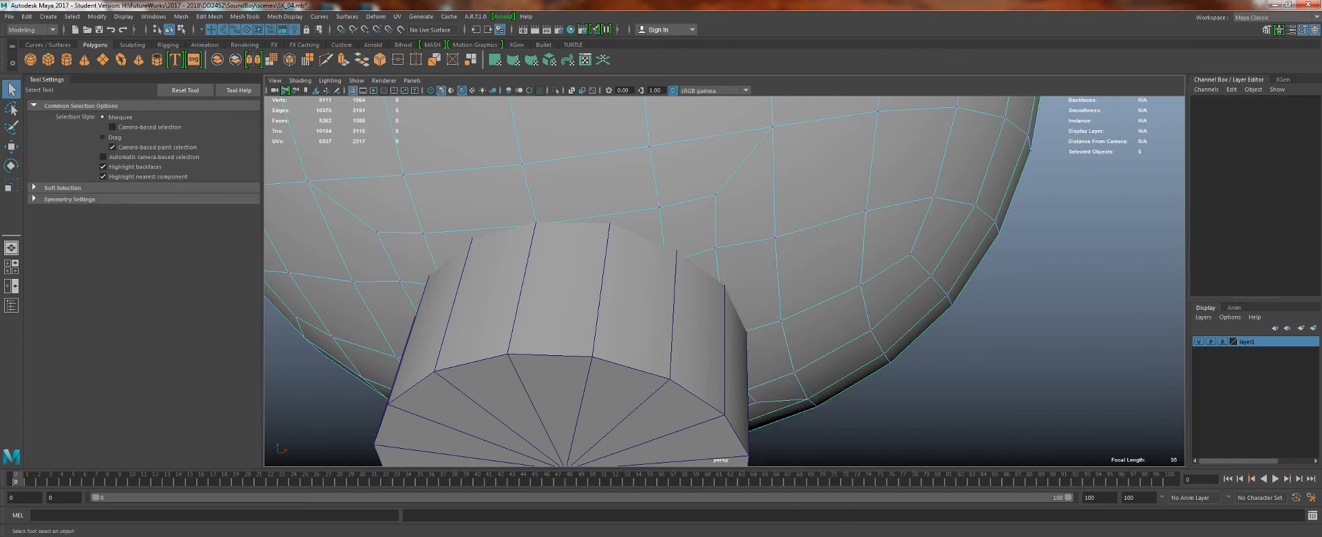
# - Set Symmetry to Object X and the Transform Constraint to Surface Slide in the Modeling Toolkit
pyautogui.click(1267, 31)
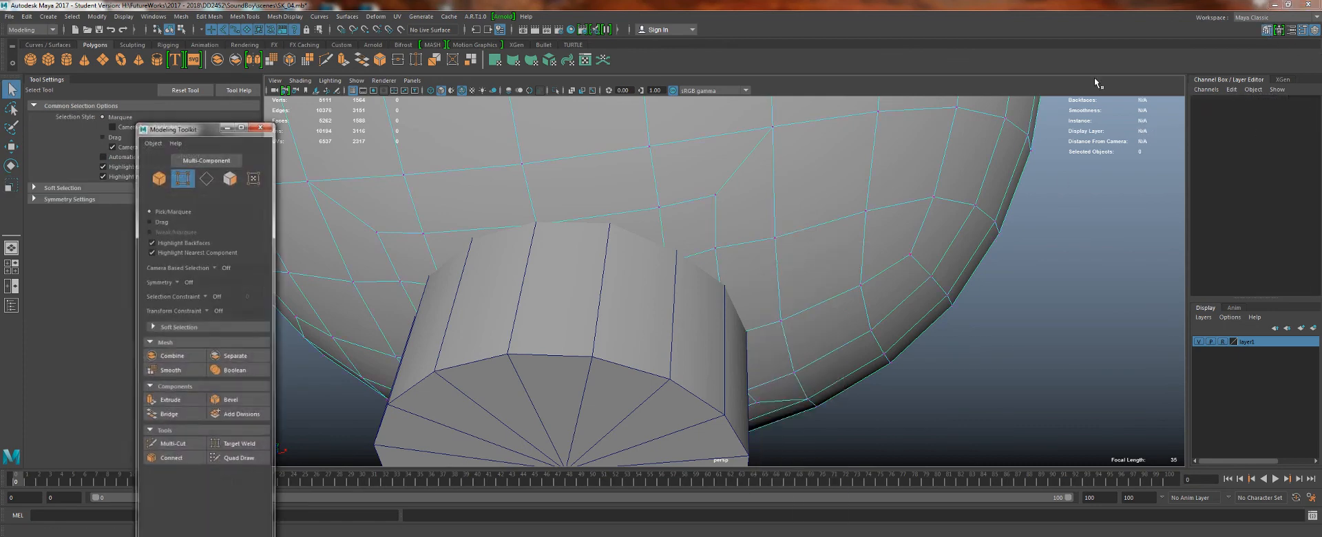
pyautogui.click(176, 282)
pyautogui.click(220, 300)
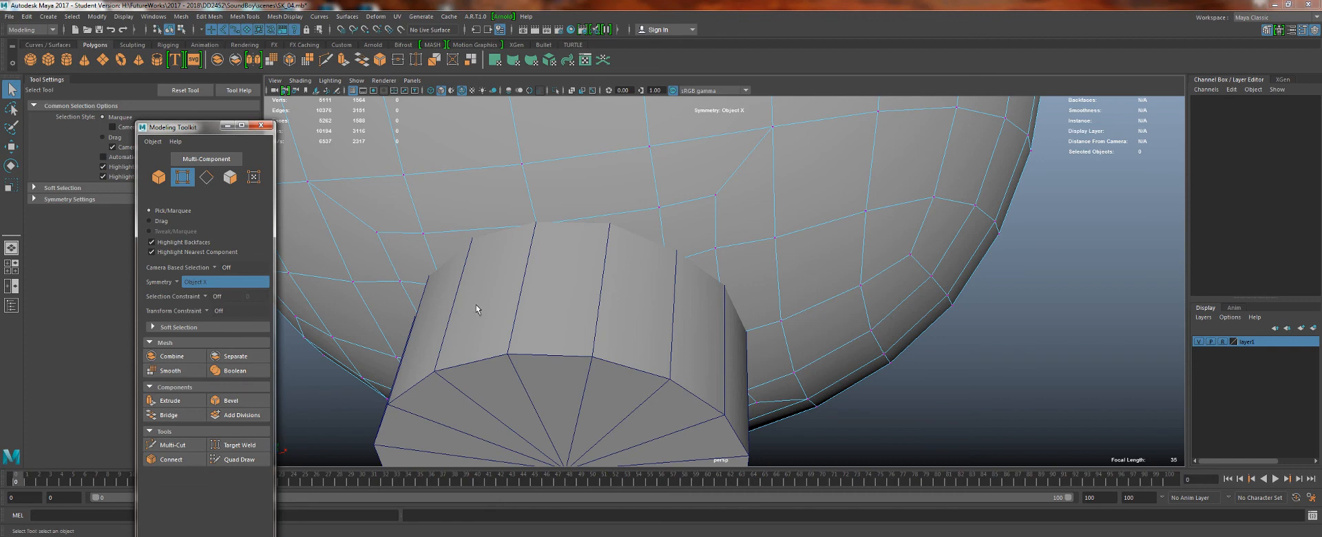
pyautogui.click(192, 310)
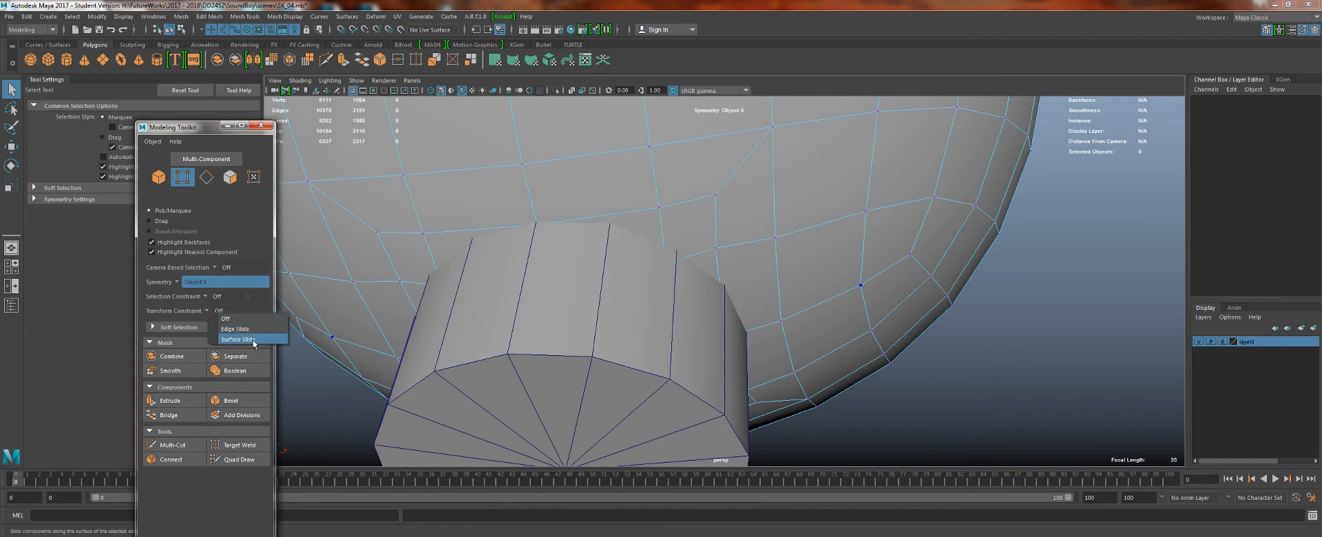
pyautogui.click(241, 341)
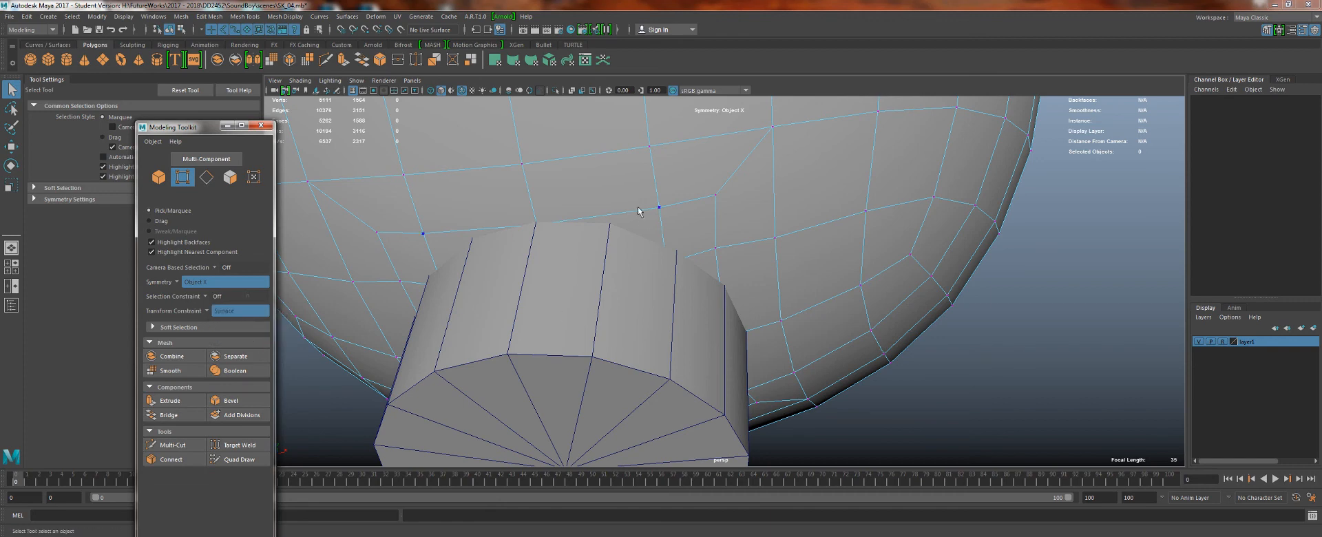
# - Slide the first few patch border vertices along the head's surface to follow the cylinder's round outline
pyautogui.click(536, 222)
pyautogui.press('w')
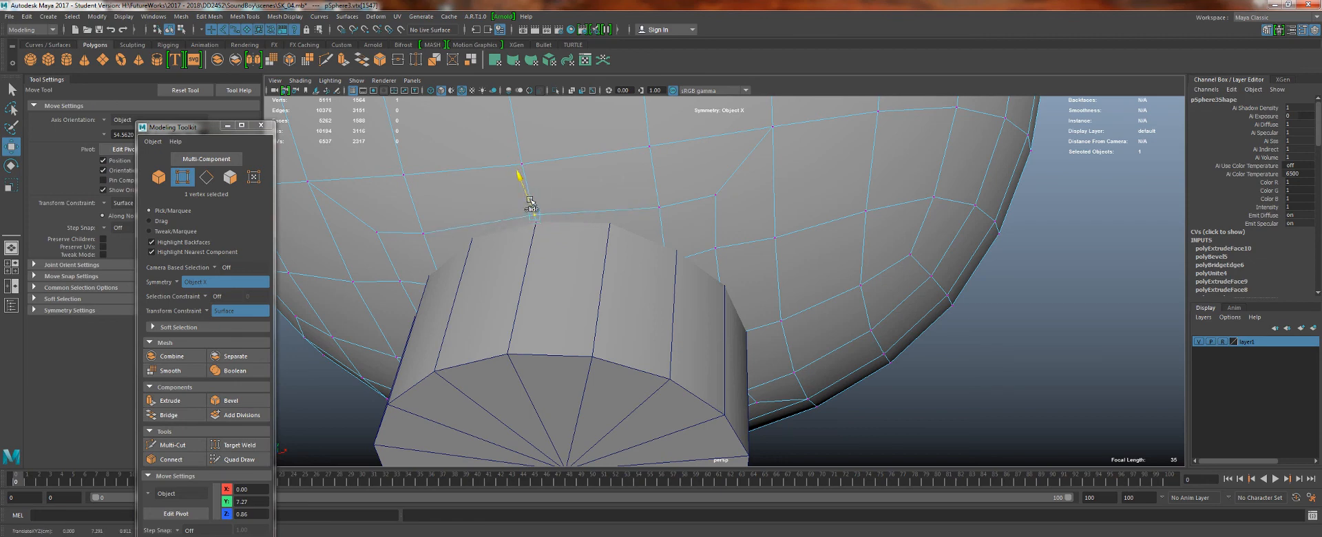
pyautogui.moveTo(530, 203); pyautogui.dragTo(697, 237)
pyautogui.keyDown('alt'); pyautogui.moveTo(697, 239); pyautogui.dragTo(675, 219); pyautogui.keyUp('alt')
pyautogui.click(647, 183)
pyautogui.moveTo(648, 184); pyautogui.dragTo(612, 216)
pyautogui.click(598, 244)
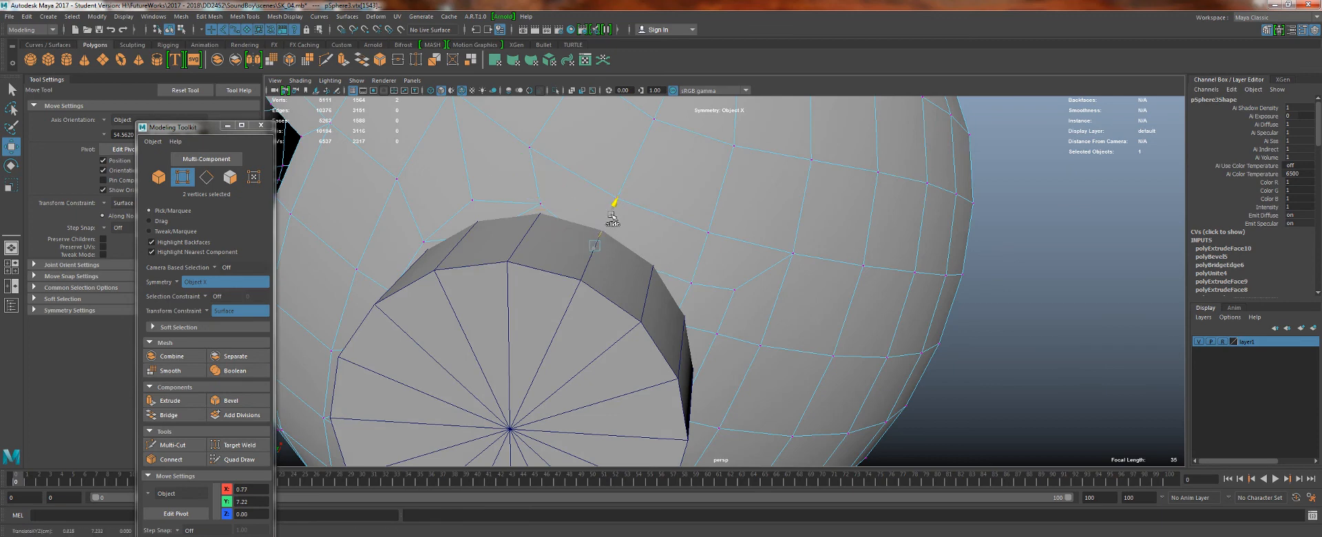
# - Slide the remaining side and rear patch border vertices along the head's surface to match the cylinder's circumference
pyautogui.click(689, 281)
pyautogui.moveTo(691, 283); pyautogui.dragTo(657, 321)
pyautogui.click(668, 277)
pyautogui.keyDown('alt'); pyautogui.moveTo(696, 281); pyautogui.dragTo(585, 174, button='middle'); pyautogui.keyUp('alt')
pyautogui.click(578, 211)
pyautogui.moveTo(580, 212); pyautogui.dragTo(603, 253)
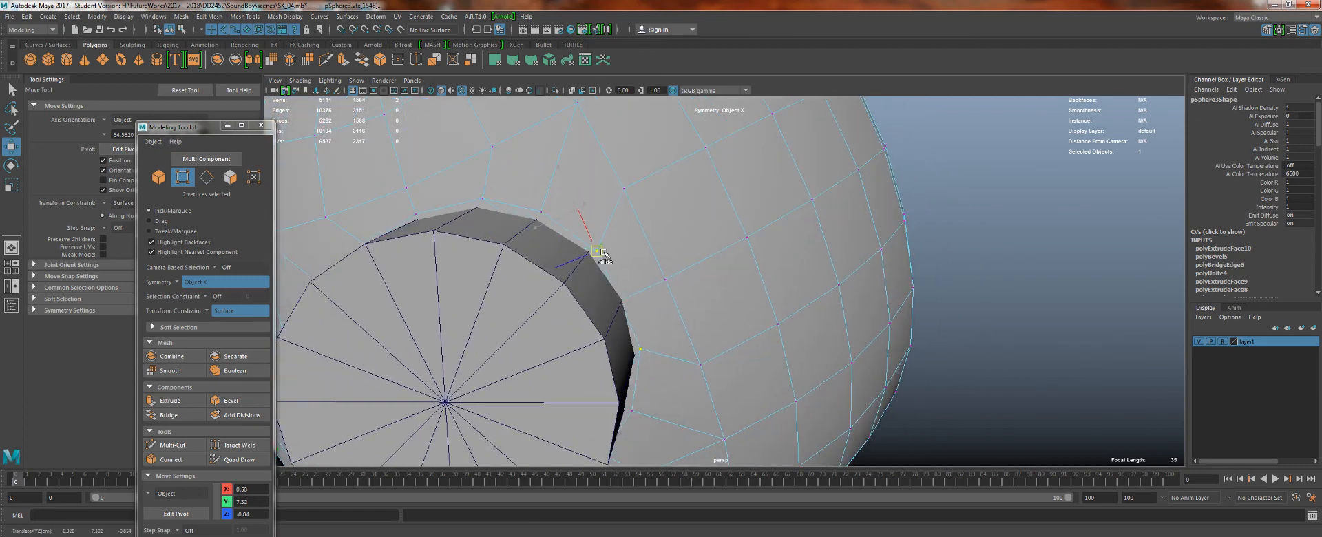
pyautogui.click(628, 302)
pyautogui.moveTo(627, 302); pyautogui.dragTo(555, 285)
pyautogui.keyDown('alt'); pyautogui.moveTo(536, 324); pyautogui.dragTo(679, 277); pyautogui.keyUp('alt')
pyautogui.moveTo(744, 264); pyautogui.dragTo(779, 246, button='right')
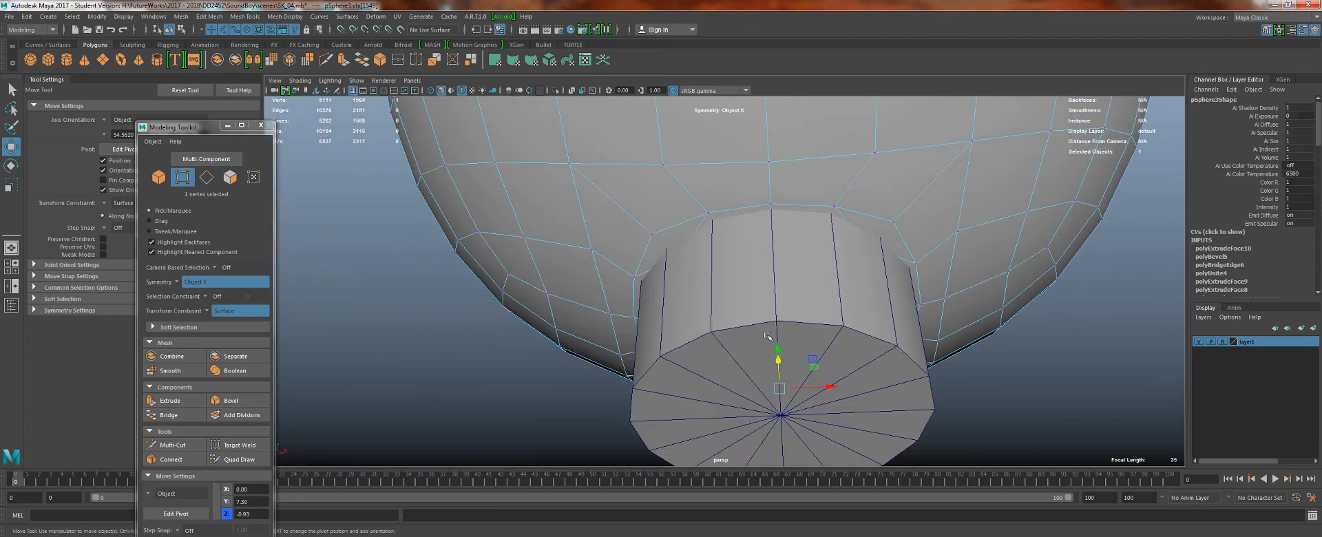
pyautogui.click(764, 339)
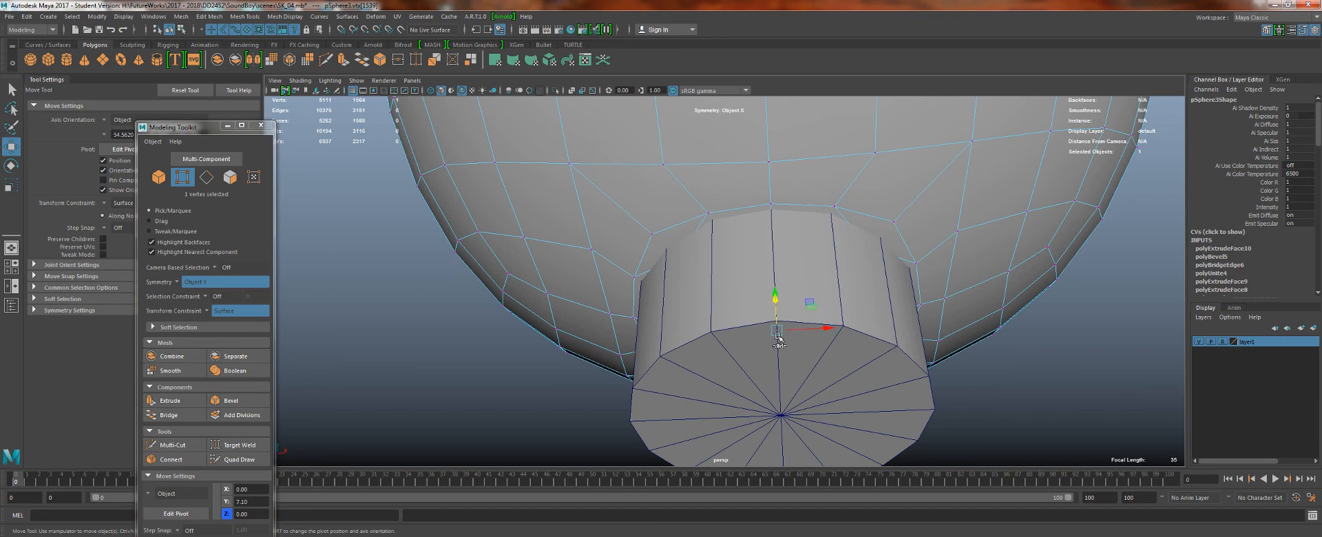
# - Select the cylinder's upper vertices and try raising them with the surface slide constraint still active
pyautogui.rightClick(671, 238)
pyautogui.moveTo(713, 215); pyautogui.dragTo(716, 221, button='right')
pyautogui.moveTo(720, 224); pyautogui.dragTo(865, 375)
pyautogui.keyDown('alt'); pyautogui.moveTo(866, 375); pyautogui.dragTo(756, 251, button='middle'); pyautogui.keyUp('alt')
pyautogui.keyDown('alt'); pyautogui.moveTo(755, 251); pyautogui.dragTo(834, 381, button='right'); pyautogui.keyUp('alt')
pyautogui.moveTo(830, 277); pyautogui.dragTo(785, 268, button='right')
pyautogui.moveTo(990, 354); pyautogui.dragTo(591, 129)
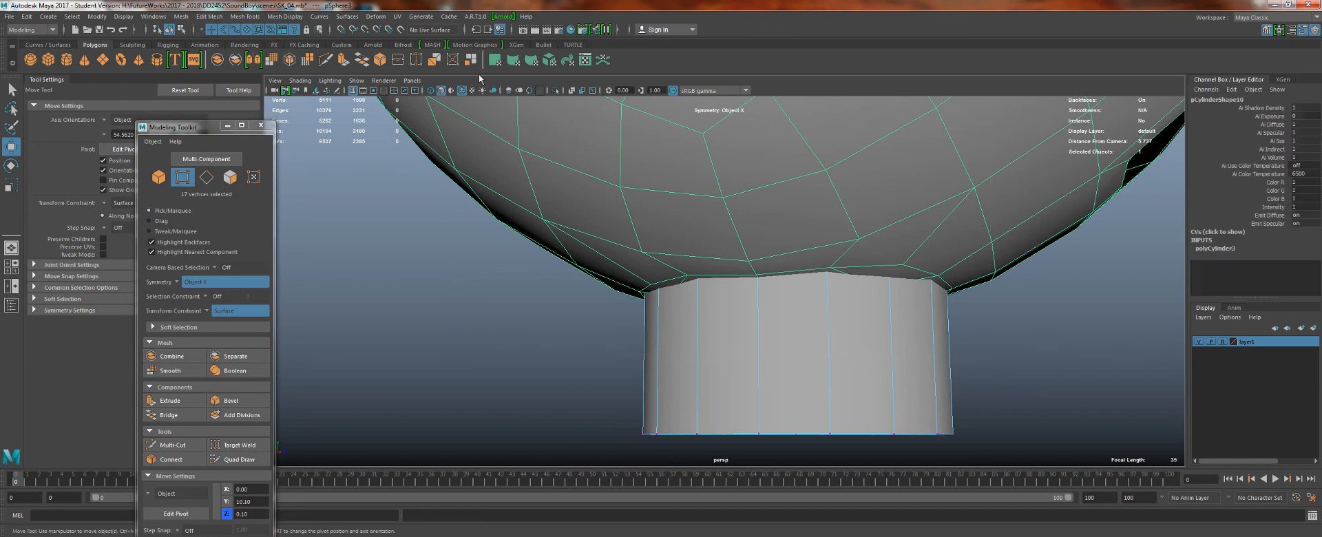
pyautogui.moveTo(769, 248)
pyautogui.keyDown('ctrl'); pyautogui.keyDown('shift'); pyautogui.mouseDown(button='middle')
pyautogui.moveTo(766, 259)
pyautogui.moveTo(763, 233)
pyautogui.mouseUp(button='middle'); pyautogui.keyUp('shift'); pyautogui.keyUp('ctrl')
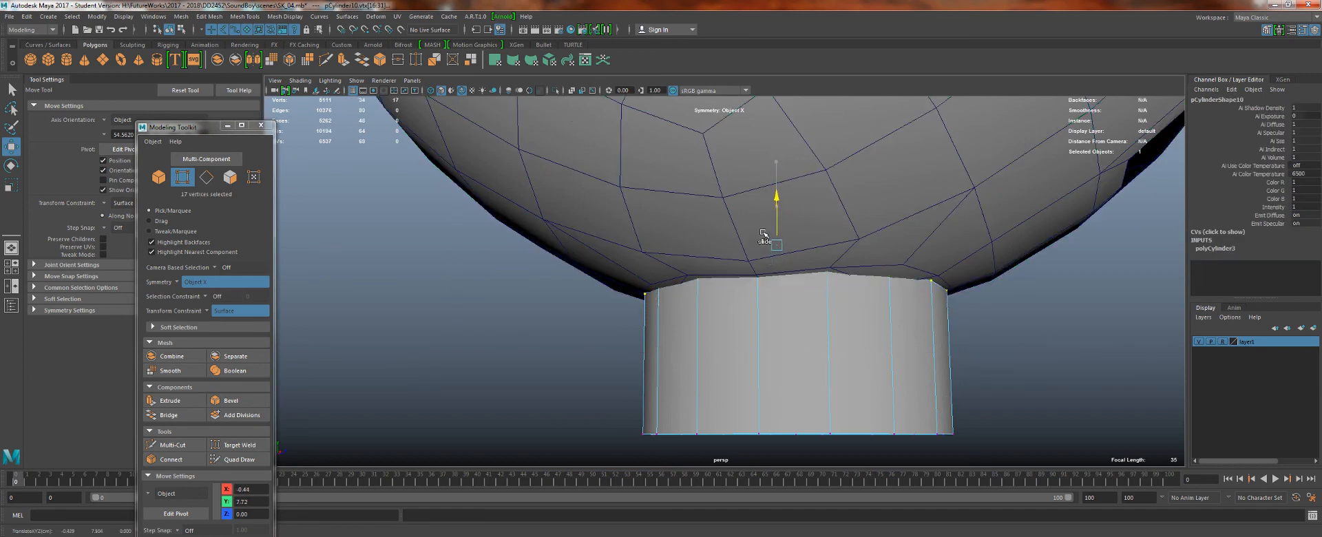
pyautogui.hotkey('ctrl', 'z')
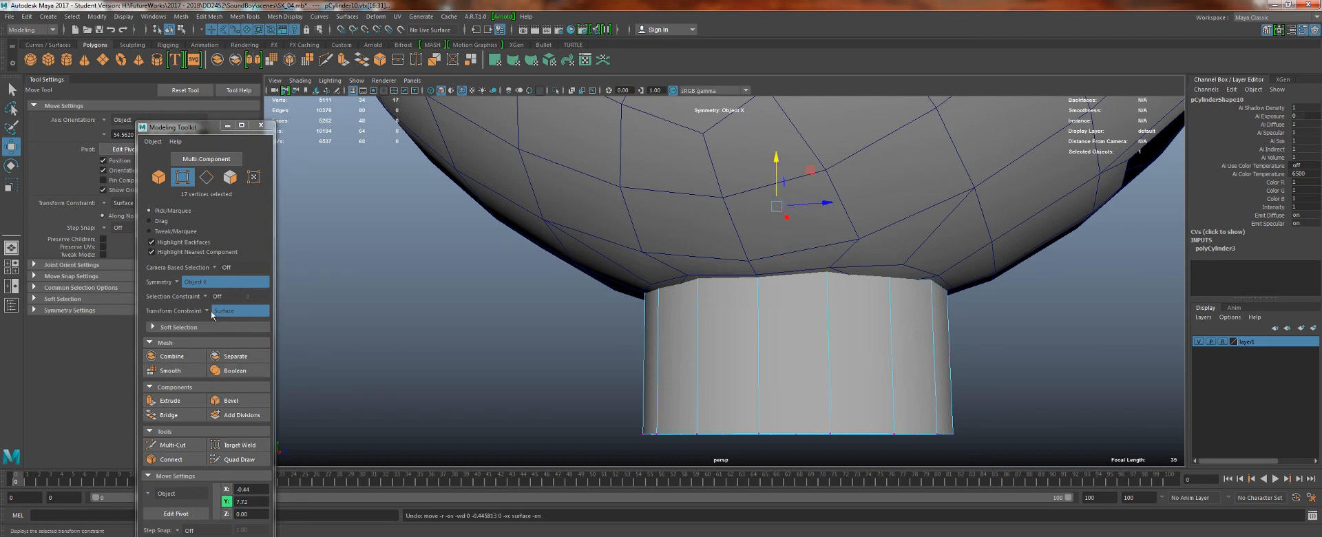
# - Turn off the Transform Constraint and Symmetry, and raise the cylinder's selected upper vertices into the head
pyautogui.click(221, 312)
pyautogui.click(223, 315)
pyautogui.click(181, 284)
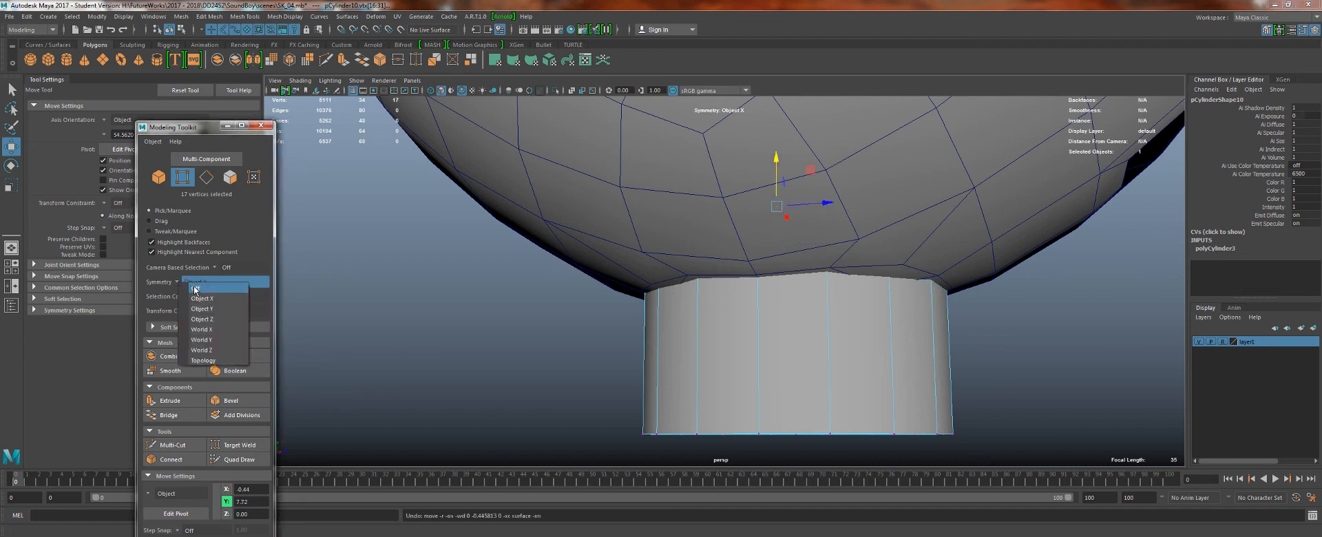
pyautogui.click(200, 285)
pyautogui.moveTo(785, 173); pyautogui.dragTo(673, 213)
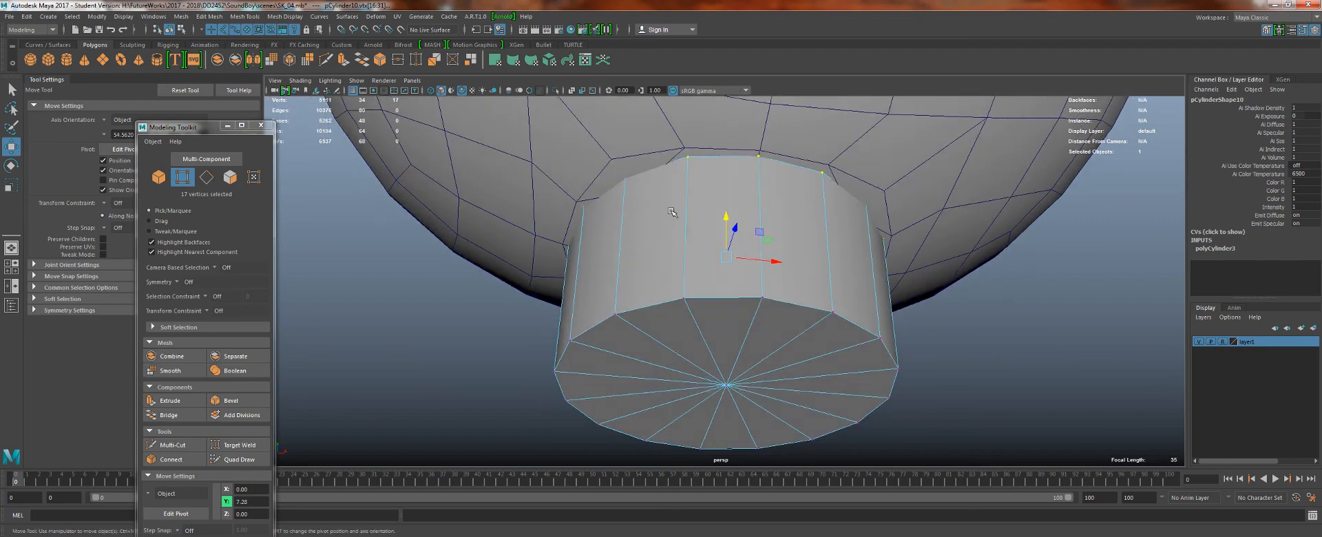
# - Select the new head and turn on X-ray shading around the neck patch
pyautogui.scroll(4, 662, 207)
pyautogui.keyDown('alt'); pyautogui.moveTo(575, 125); pyautogui.dragTo(643, 344); pyautogui.keyUp('alt')
pyautogui.click(610, 230)
pyautogui.scroll(3, 643, 344)
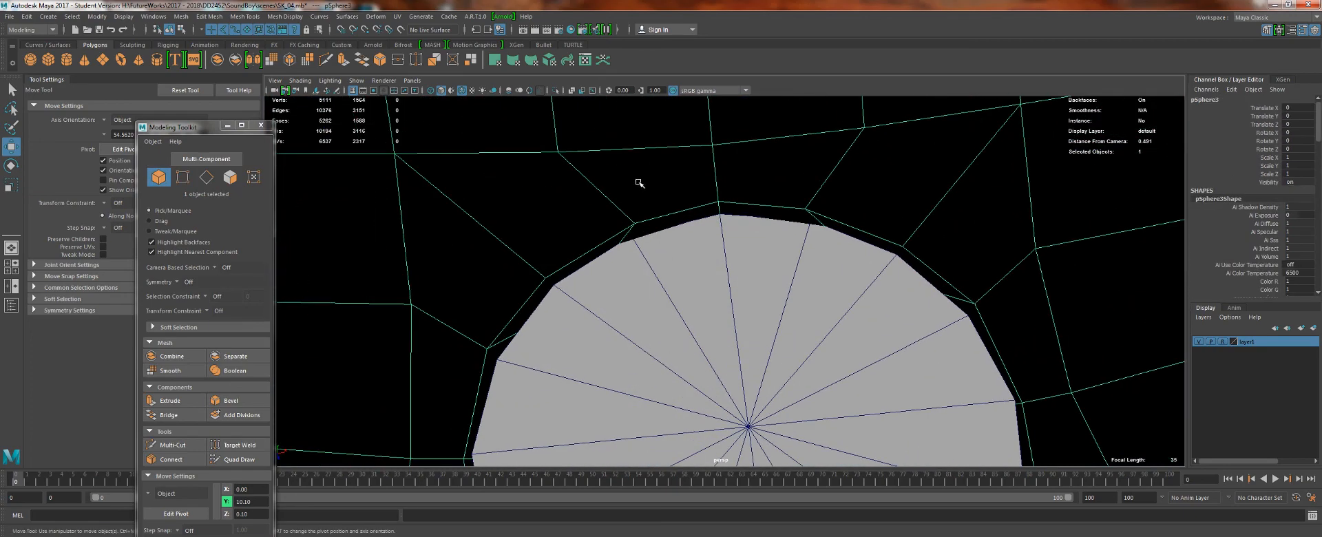
pyautogui.click(571, 93)
# - Select the two-by-two block of head faces at the cylinder's centre, grow the selection by one ring, and delete the faces
pyautogui.moveTo(581, 151); pyautogui.dragTo(583, 179, button='right')
pyautogui.keyDown('alt'); pyautogui.moveTo(803, 358); pyautogui.dragTo(767, 270, button='middle'); pyautogui.keyUp('alt')
pyautogui.click(769, 273)
pyautogui.keyDown('shift'); pyautogui.click(775, 406); pyautogui.keyUp('shift')
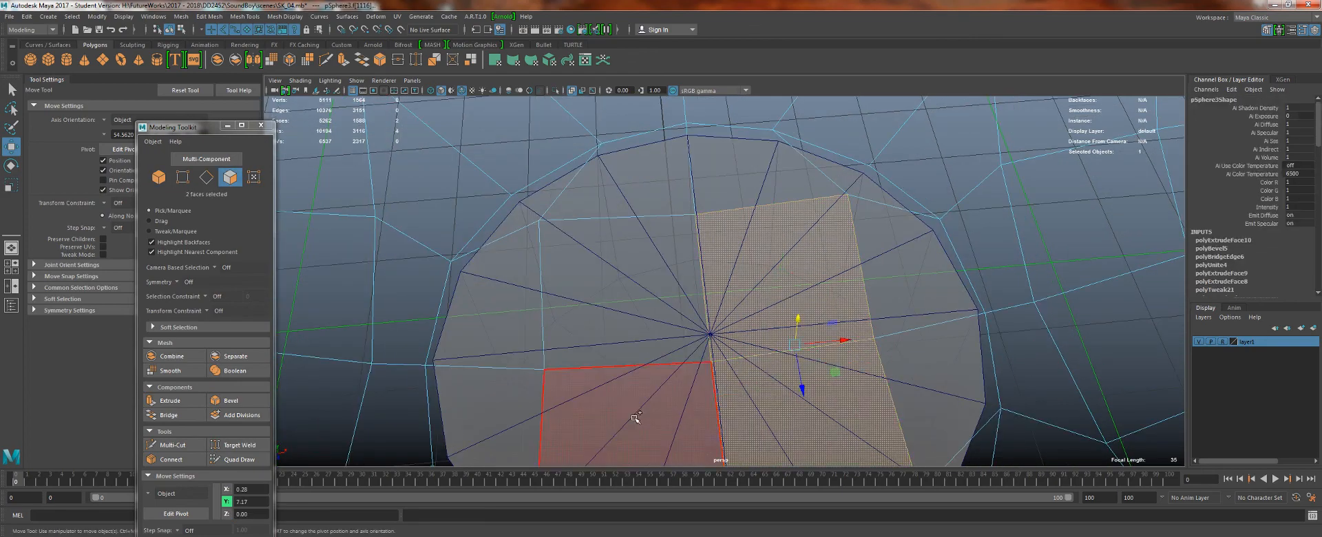
pyautogui.keyDown('shift'); pyautogui.click(635, 417); pyautogui.keyUp('shift')
pyautogui.keyDown('shift'); pyautogui.click(613, 320); pyautogui.keyUp('shift')
pyautogui.hotkey('shift', '.')
pyautogui.press('Delete')
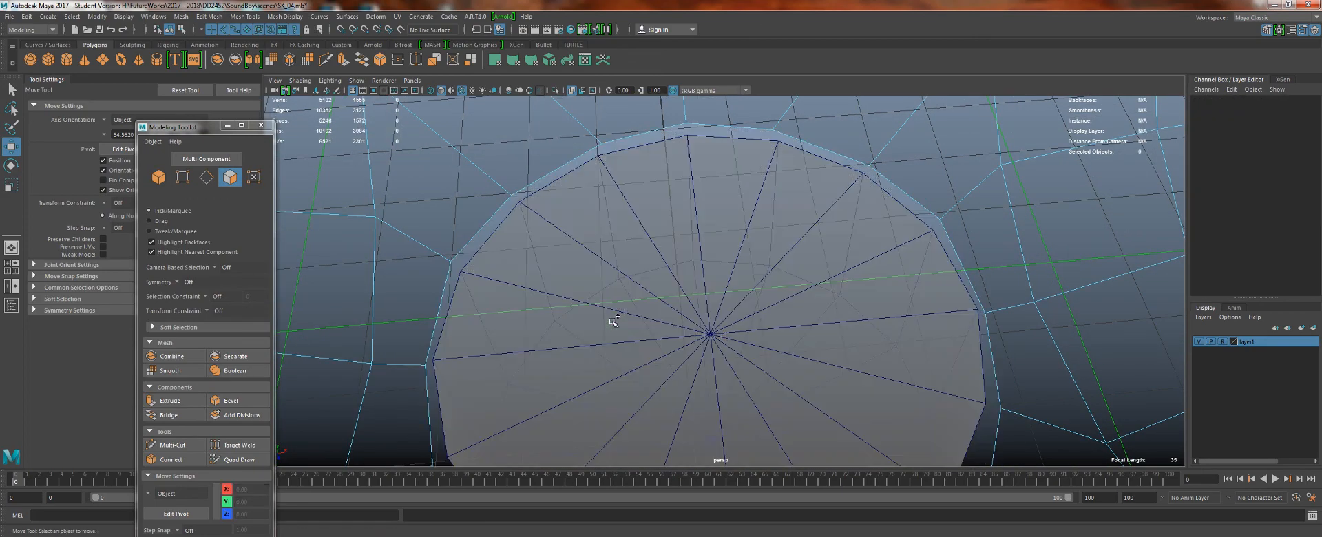
# - Turn off X-ray shading, switch the new head to vertex selection and pick a front vertex on the neck opening's rim
pyautogui.scroll(-3, 650, 398)
pyautogui.keyDown('alt'); pyautogui.moveTo(650, 398); pyautogui.dragTo(617, 213); pyautogui.keyUp('alt')
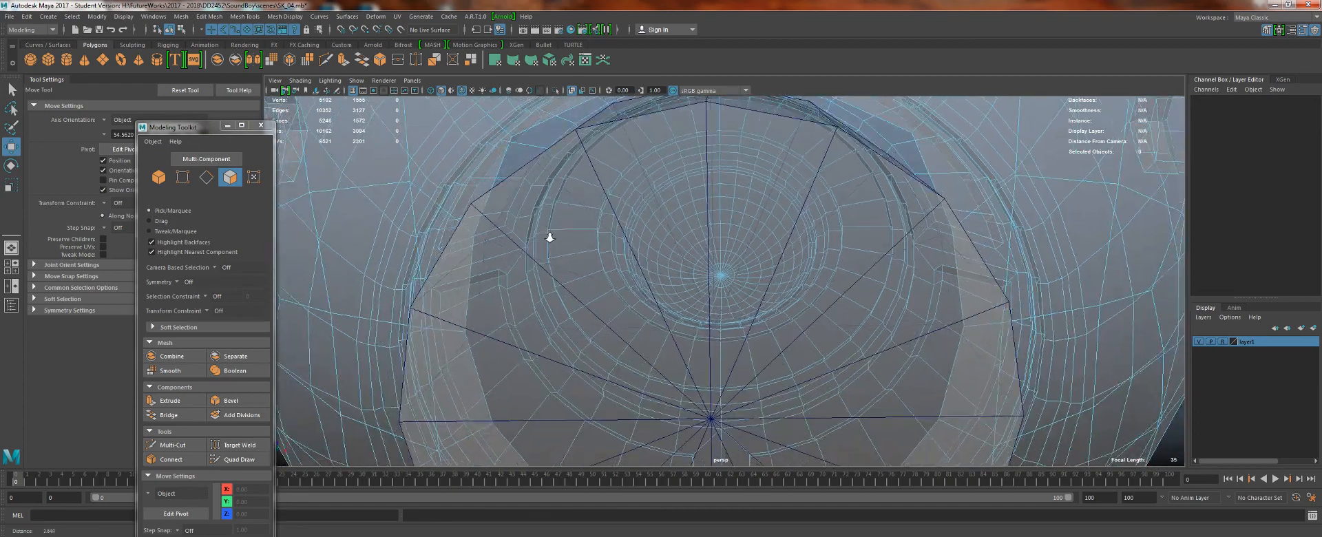
pyautogui.keyDown('alt'); pyautogui.moveTo(499, 279); pyautogui.dragTo(508, 195); pyautogui.keyUp('alt')
pyautogui.scroll(3, 579, 171)
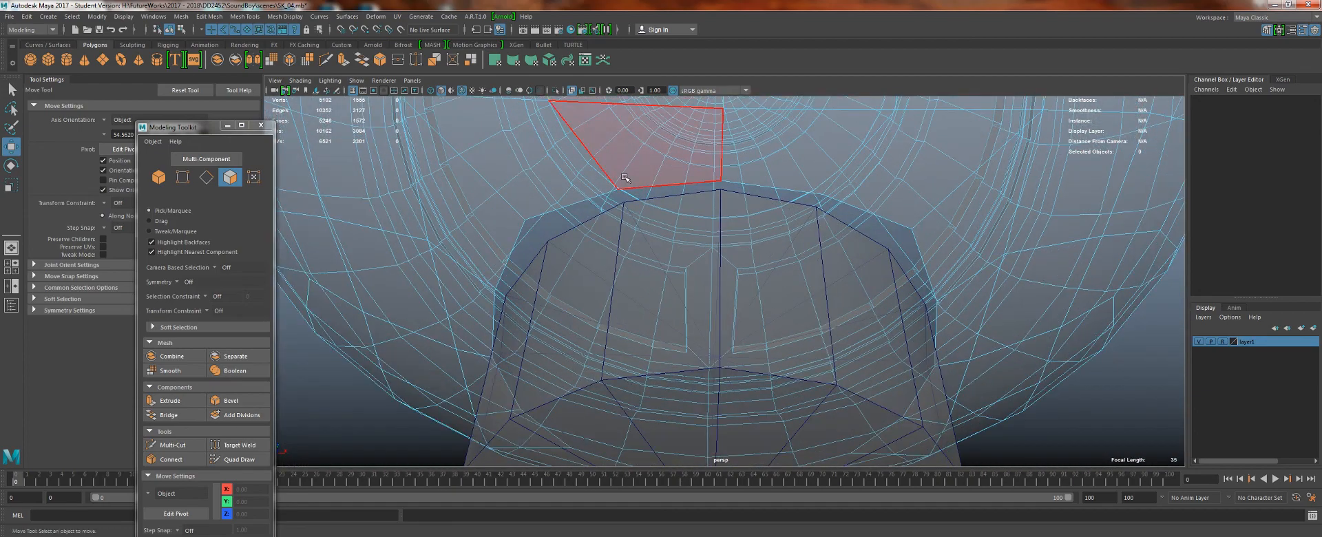
pyautogui.click(573, 92)
pyautogui.click(615, 141)
pyautogui.moveTo(612, 183); pyautogui.dragTo(576, 173, button='right')
pyautogui.click(601, 197)
pyautogui.keyDown('alt'); pyautogui.moveTo(619, 187); pyautogui.dragTo(772, 207); pyautogui.keyUp('alt')
pyautogui.scroll(3, 721, 299)
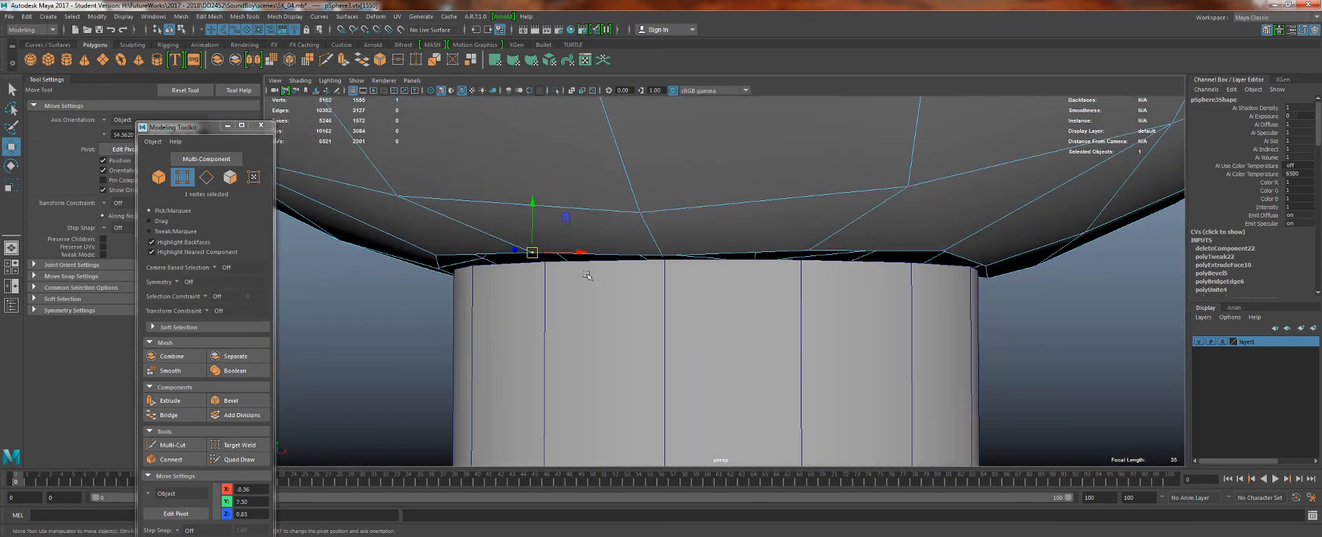
pyautogui.keyDown('alt'); pyautogui.moveTo(587, 276); pyautogui.dragTo(573, 312); pyautogui.keyUp('alt')
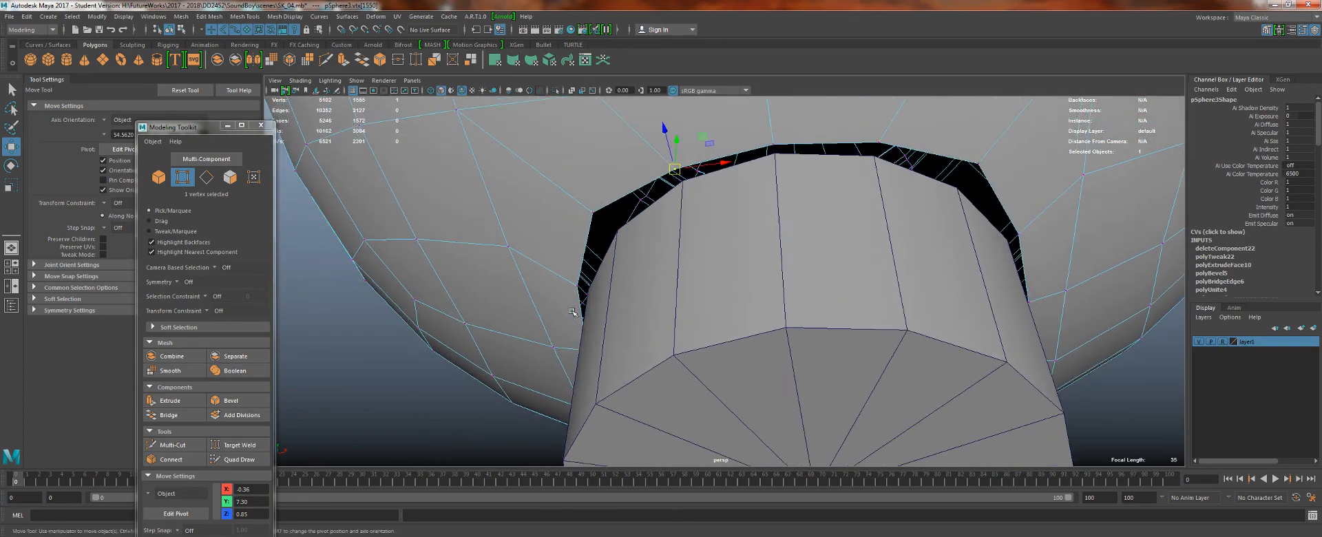
# - Snap the neck opening's rim vertices from the front to the head's negative-X side onto the cylinder's corner vertices
pyautogui.keyDown('alt'); pyautogui.moveTo(573, 312); pyautogui.dragTo(441, 292, button='right'); pyautogui.keyUp('alt')
pyautogui.keyDown('alt'); pyautogui.moveTo(661, 303); pyautogui.dragTo(697, 292, button='middle'); pyautogui.keyUp('alt')
pyautogui.keyDown('alt'); pyautogui.moveTo(717, 310); pyautogui.dragTo(895, 338, button='right'); pyautogui.keyUp('alt')
pyautogui.keyDown('alt'); pyautogui.moveTo(709, 307); pyautogui.dragTo(702, 285, button='middle'); pyautogui.keyUp('alt')
pyautogui.press('v')
pyautogui.click(583, 244)
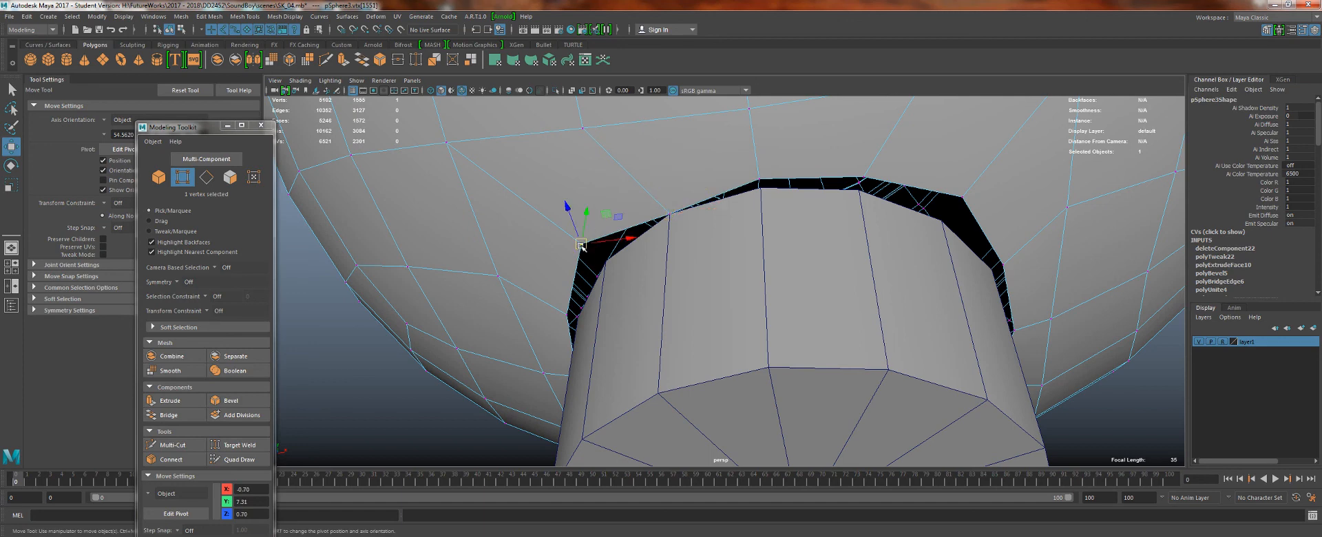
pyautogui.keyDown('alt'); pyautogui.moveTo(586, 244); pyautogui.dragTo(635, 242); pyautogui.keyUp('alt')
pyautogui.press('v')
pyautogui.moveTo(655, 182); pyautogui.dragTo(688, 188)
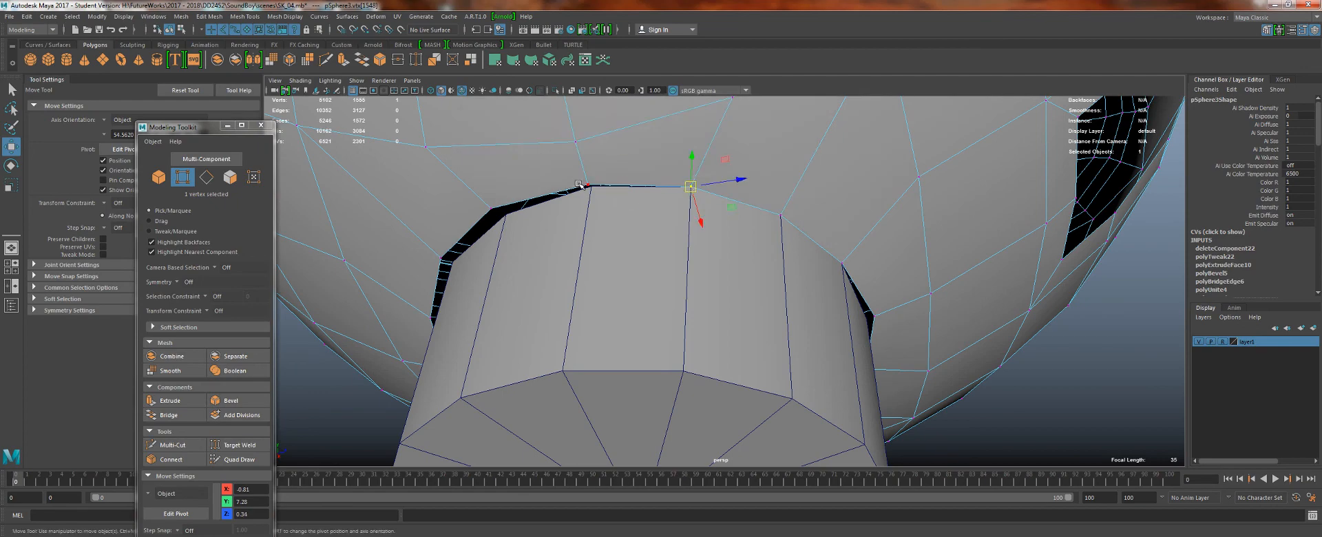
# - Examine the neck recess on the underside of the reference head
pyautogui.keyDown('alt'); pyautogui.moveTo(603, 231); pyautogui.dragTo(620, 213); pyautogui.keyUp('alt')
pyautogui.scroll(-6, 675, 186)
pyautogui.scroll(-3, 606, 206)
pyautogui.keyDown('alt'); pyautogui.moveTo(795, 228); pyautogui.dragTo(698, 291); pyautogui.keyUp('alt')
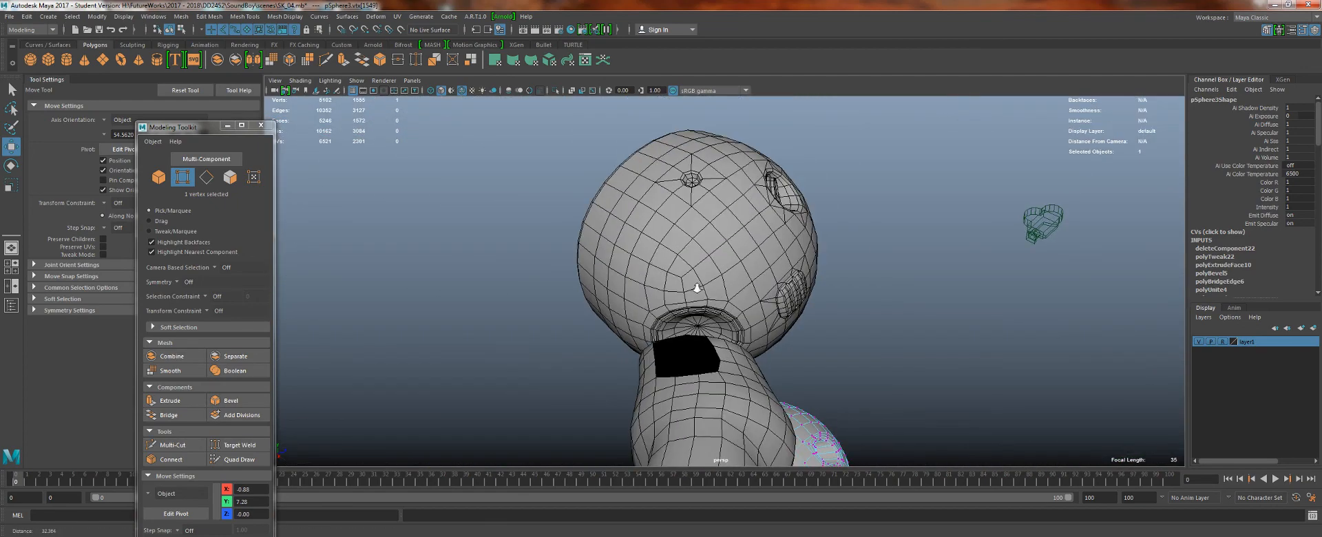
pyautogui.scroll(5, 701, 296)
pyautogui.keyDown('alt'); pyautogui.moveTo(706, 348); pyautogui.dragTo(565, 360); pyautogui.keyUp('alt')
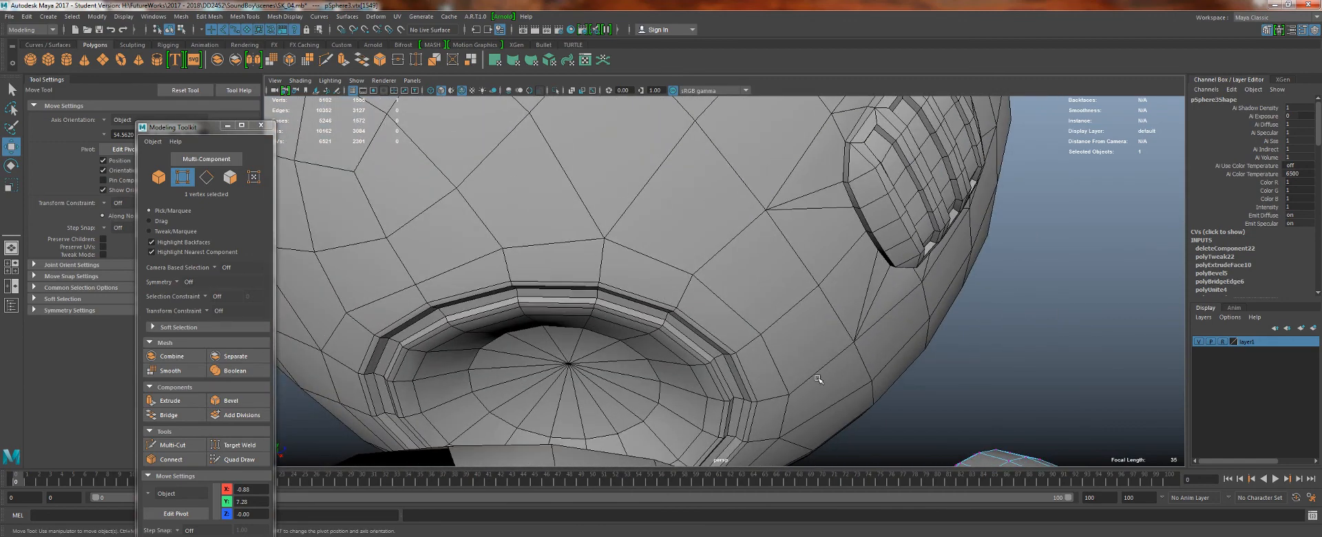
pyautogui.scroll(-6, 837, 357)
pyautogui.keyDown('alt'); pyautogui.moveTo(837, 357); pyautogui.dragTo(527, 176); pyautogui.keyUp('alt')
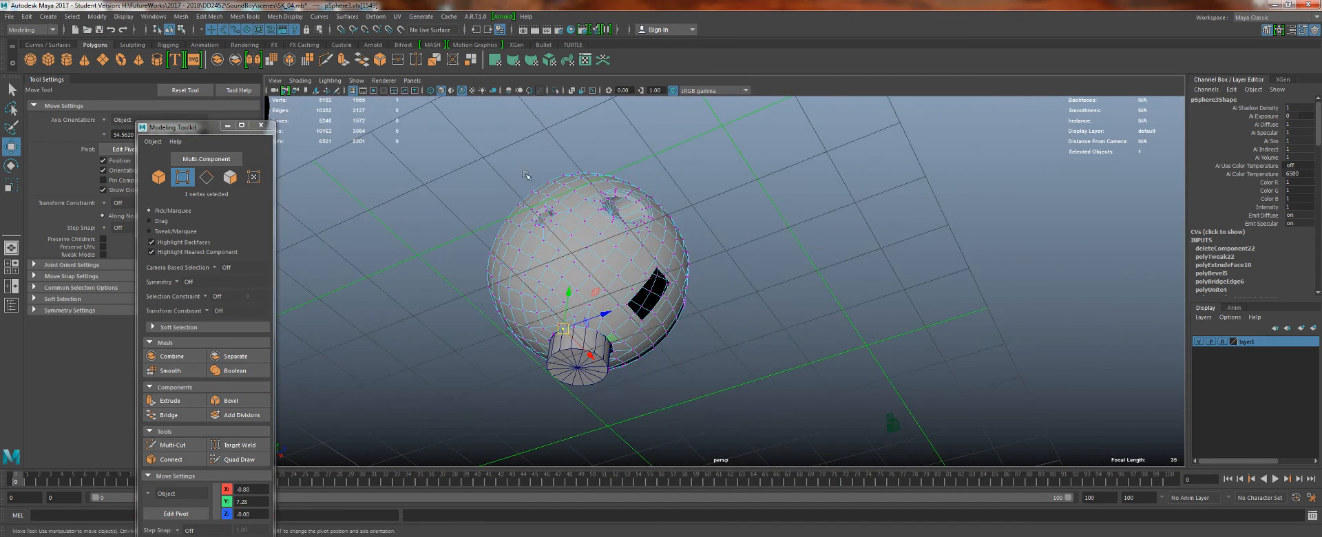
# - Snap the rim vertices from the head's negative-X side towards the back onto the matching cylinder vertices
pyautogui.moveTo(526, 328); pyautogui.dragTo(686, 396)
pyautogui.scroll(10, 689, 386)
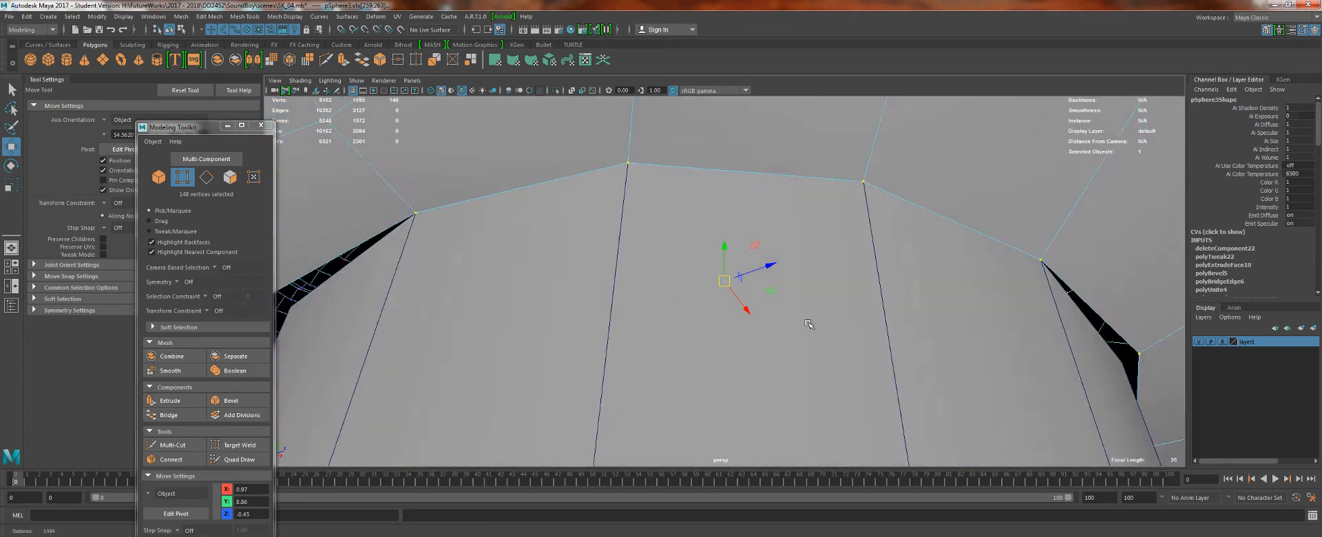
pyautogui.scroll(-3, 682, 305)
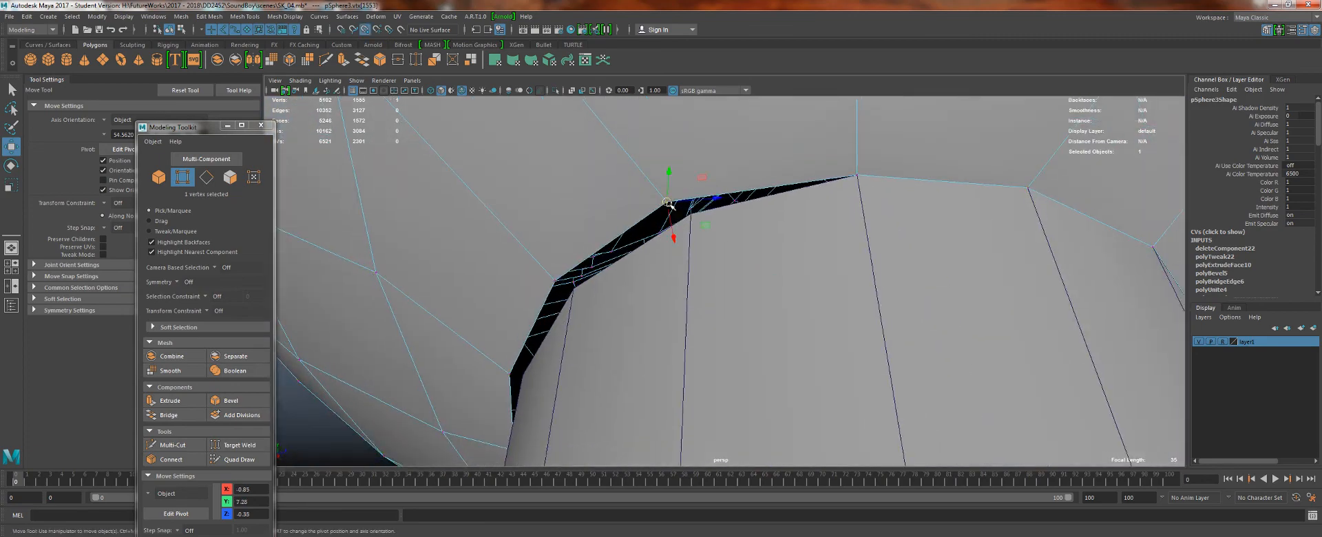
pyautogui.moveTo(668, 203); pyautogui.dragTo(693, 215)
pyautogui.keyDown('alt'); pyautogui.moveTo(638, 260); pyautogui.dragTo(710, 254); pyautogui.keyUp('alt')
pyautogui.scroll(-2, 710, 254)
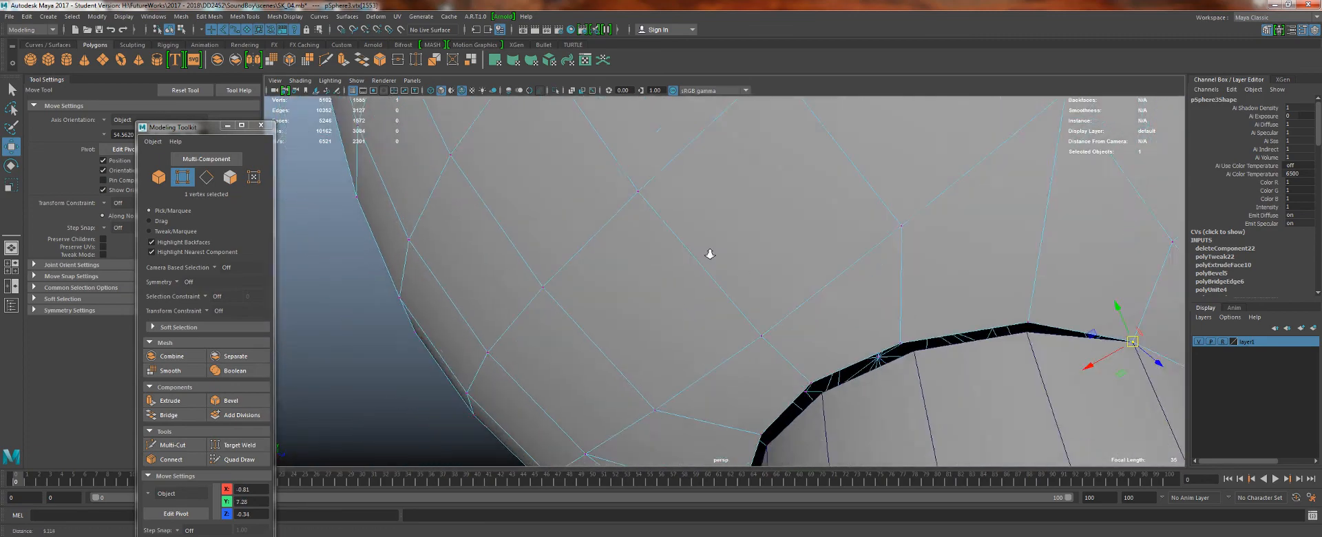
pyautogui.scroll(-4, 710, 254)
pyautogui.scroll(6, 744, 216)
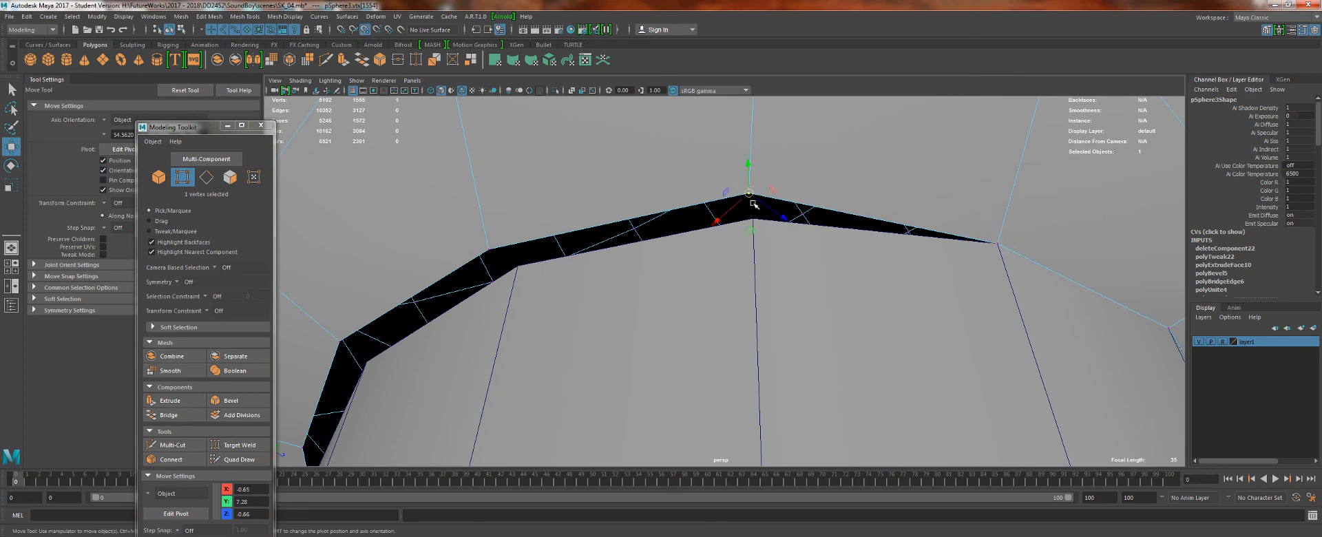
pyautogui.moveTo(754, 204); pyautogui.dragTo(757, 227)
pyautogui.click(489, 248)
pyautogui.moveTo(494, 249); pyautogui.dragTo(534, 322)
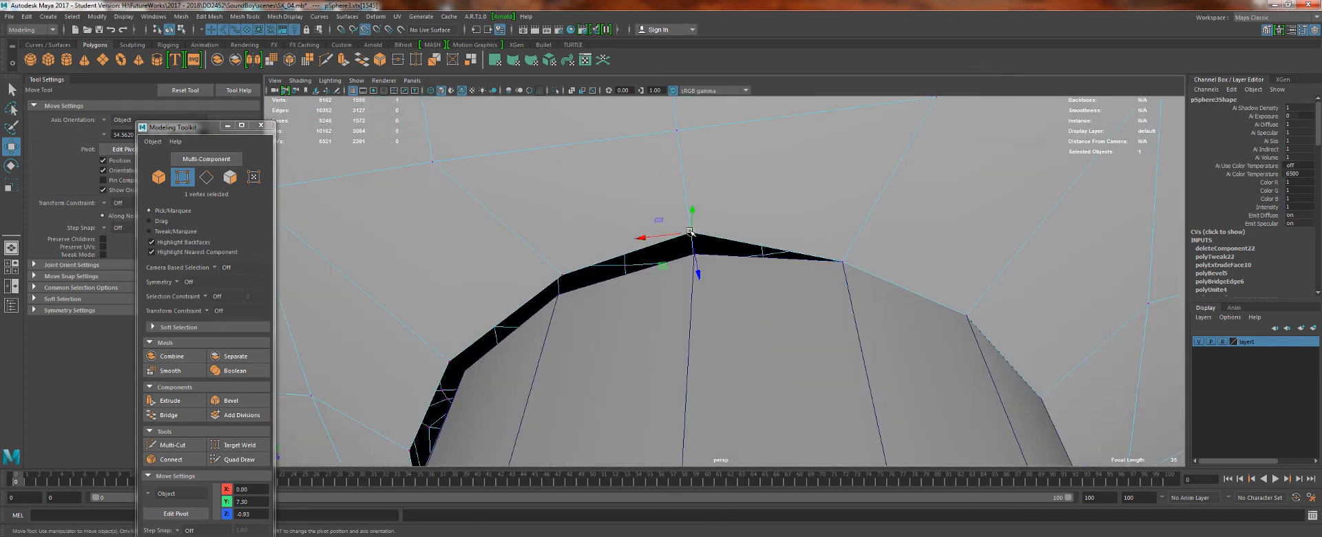
# - Snap the rim vertices from the back centre round to the head's positive-X side onto the cylinder's corners
pyautogui.moveTo(691, 233); pyautogui.dragTo(672, 263)
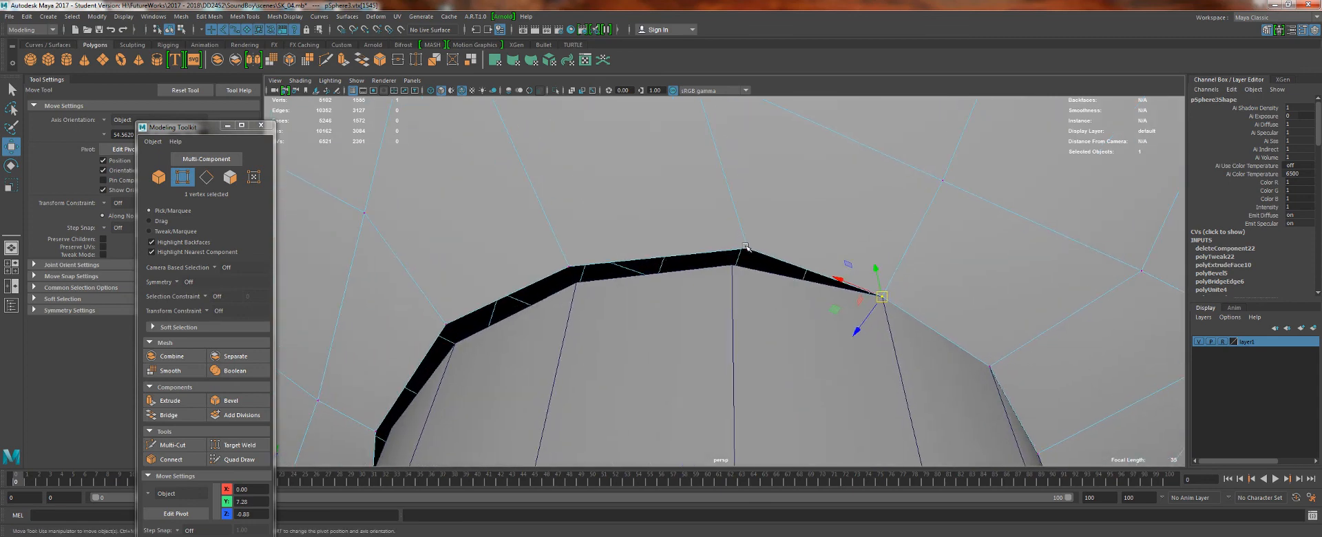
pyautogui.moveTo(749, 249); pyautogui.dragTo(724, 270)
pyautogui.click(571, 267)
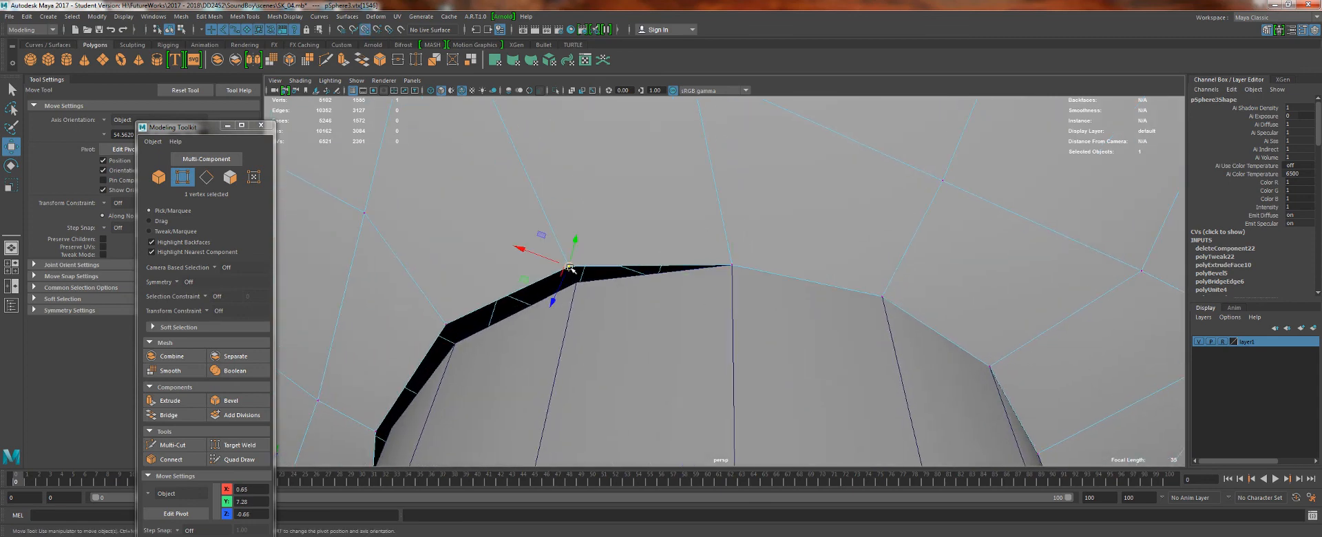
pyautogui.moveTo(571, 268); pyautogui.dragTo(571, 309)
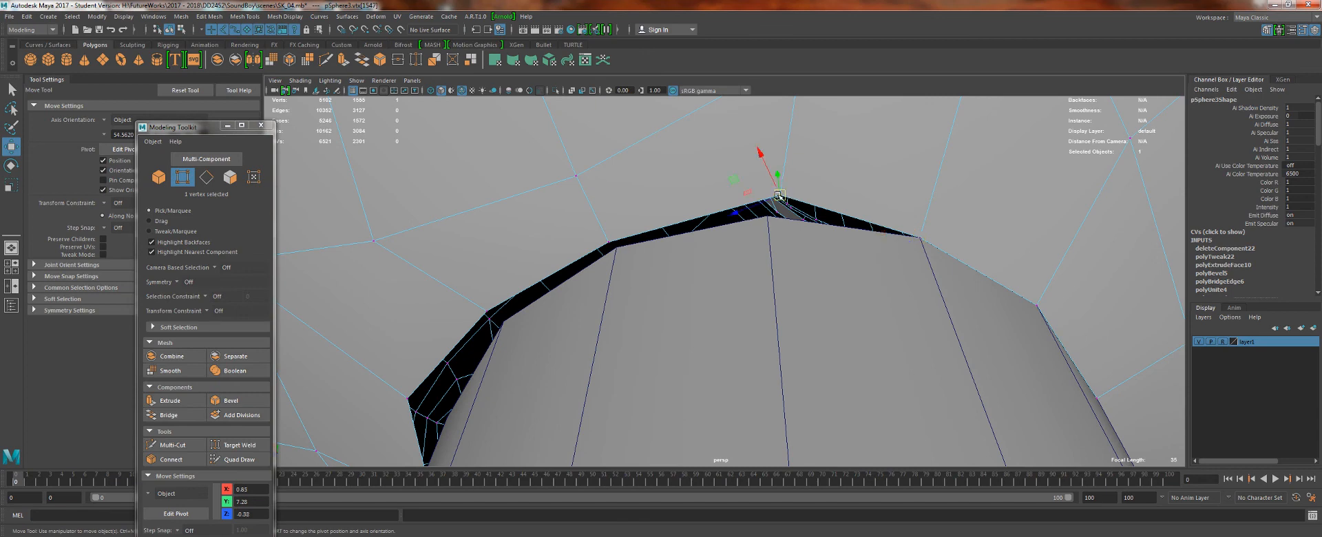
pyautogui.moveTo(773, 215); pyautogui.dragTo(726, 219)
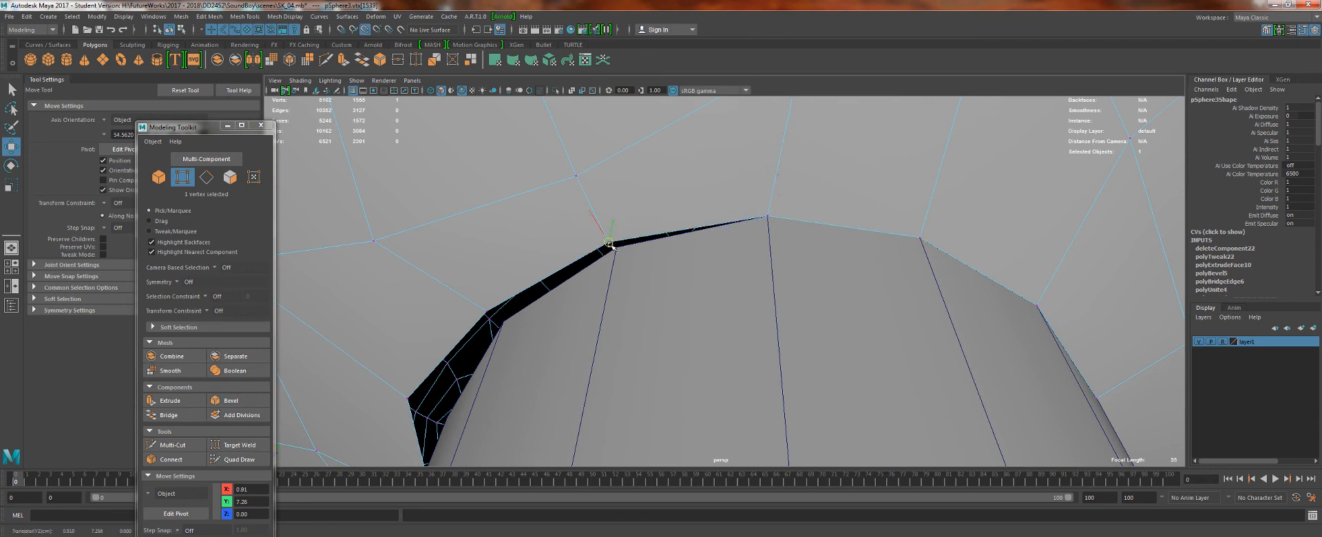
pyautogui.moveTo(609, 244); pyautogui.dragTo(662, 204)
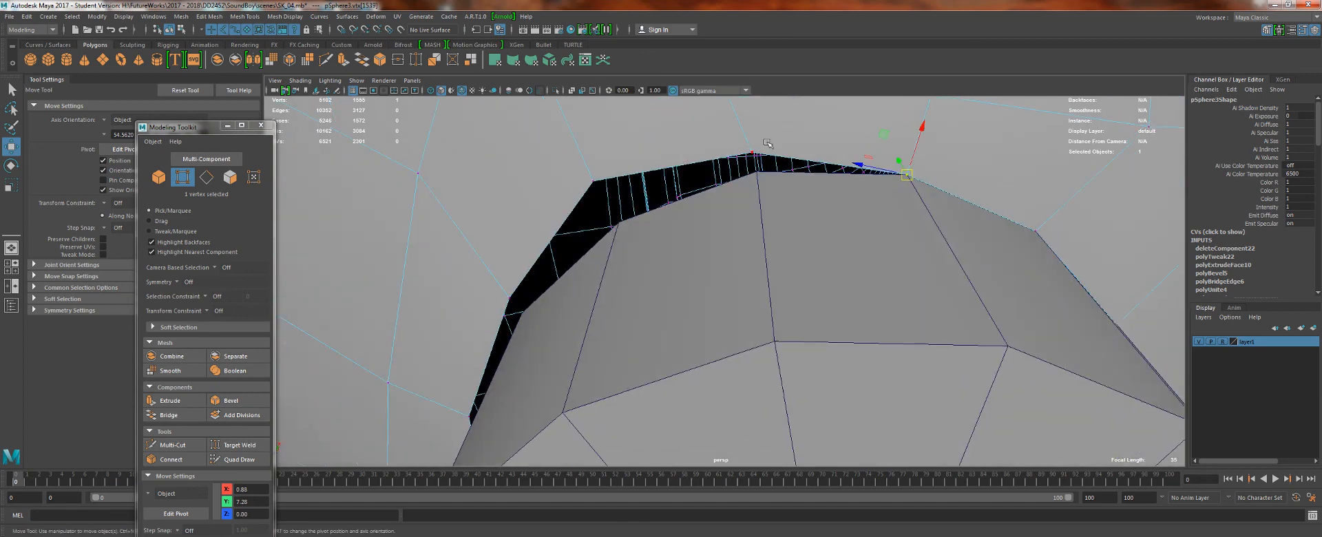
# - Snap the remaining rim vertices from the positive-X side to the front centre onto the cylinder, completing the round opening
pyautogui.keyDown('alt'); pyautogui.moveTo(767, 142); pyautogui.dragTo(753, 209); pyautogui.keyUp('alt')
pyautogui.click(746, 291)
pyautogui.click(748, 299)
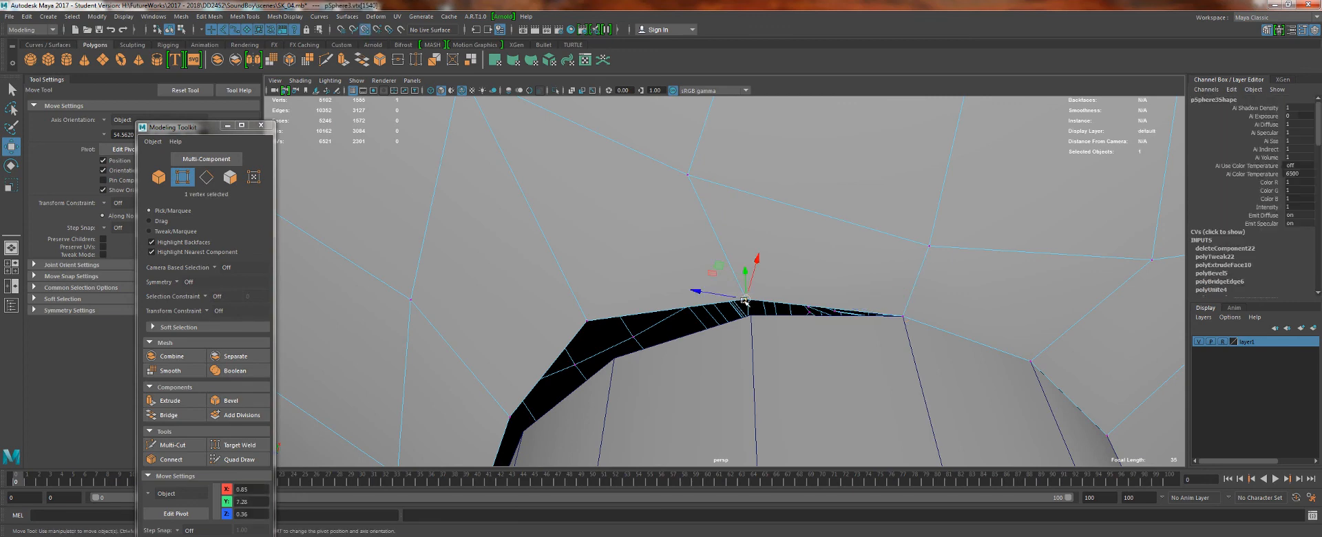
pyautogui.moveTo(748, 298); pyautogui.dragTo(750, 315)
pyautogui.keyDown('alt'); pyautogui.moveTo(653, 334); pyautogui.dragTo(745, 331); pyautogui.keyUp('alt')
pyautogui.keyDown('alt'); pyautogui.moveTo(627, 376); pyautogui.dragTo(725, 307); pyautogui.keyUp('alt')
pyautogui.click(585, 332)
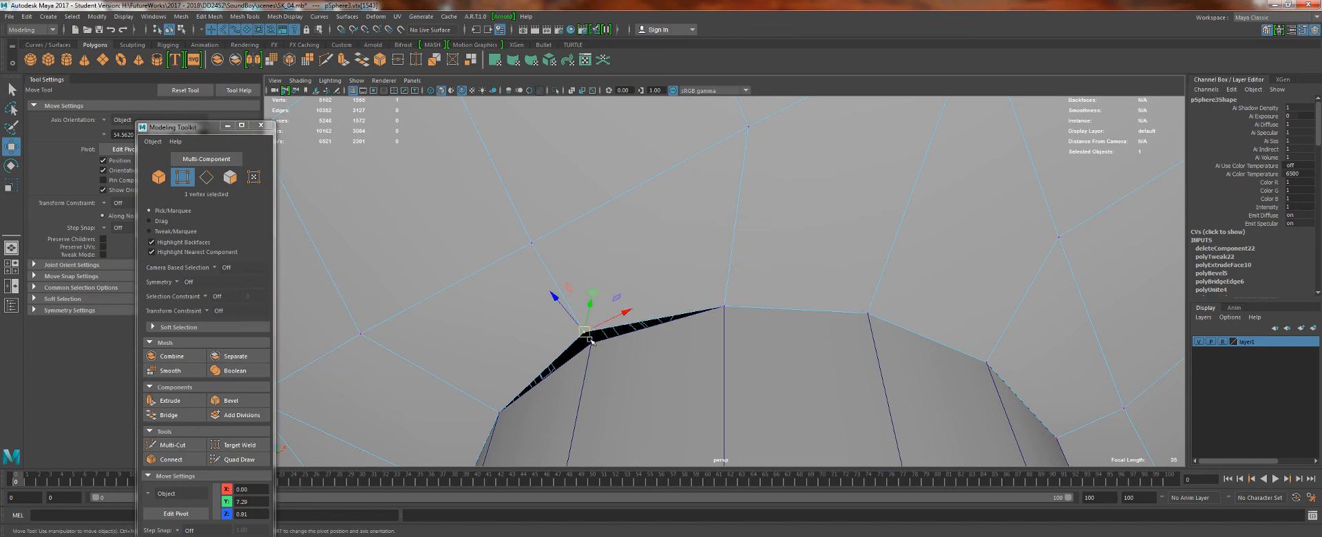
pyautogui.moveTo(590, 336); pyautogui.dragTo(593, 343)
# - Delete the guide cylinder and select the new head as an object
pyautogui.scroll(-5, 540, 266)
pyautogui.keyDown('alt'); pyautogui.moveTo(540, 266); pyautogui.dragTo(632, 205); pyautogui.keyUp('alt')
pyautogui.moveTo(712, 266); pyautogui.dragTo(766, 214, button='right')
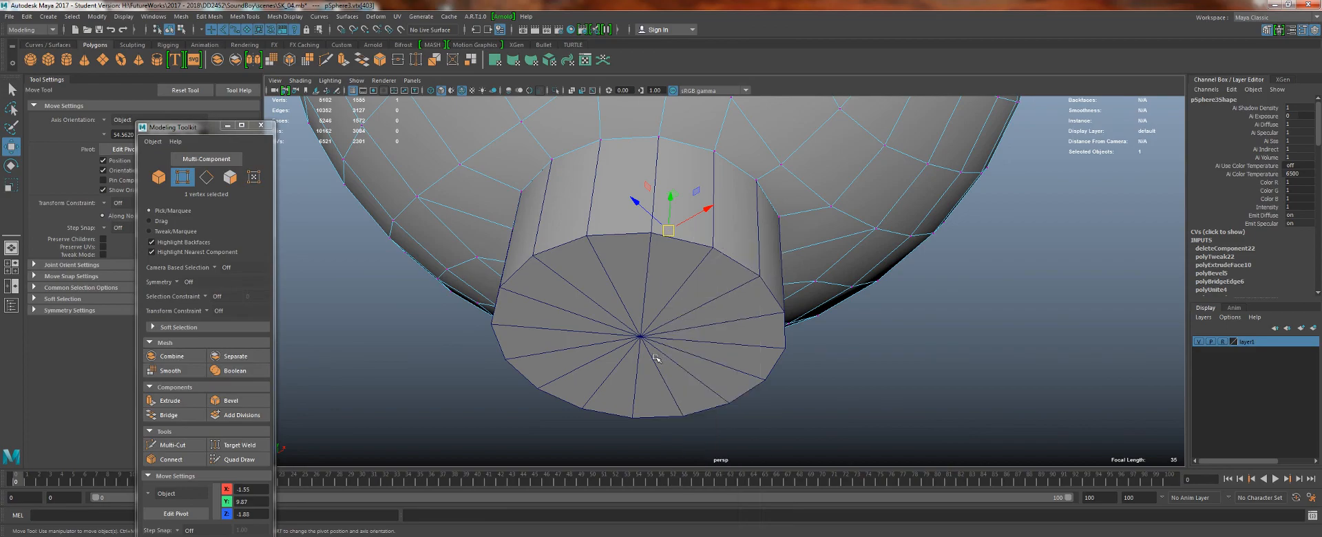
pyautogui.click(669, 318)
pyautogui.press('Delete')
pyautogui.click(603, 130)
pyautogui.scroll(-3, 584, 133)
pyautogui.keyDown('alt'); pyautogui.moveTo(584, 133); pyautogui.dragTo(607, 186); pyautogui.keyUp('alt')
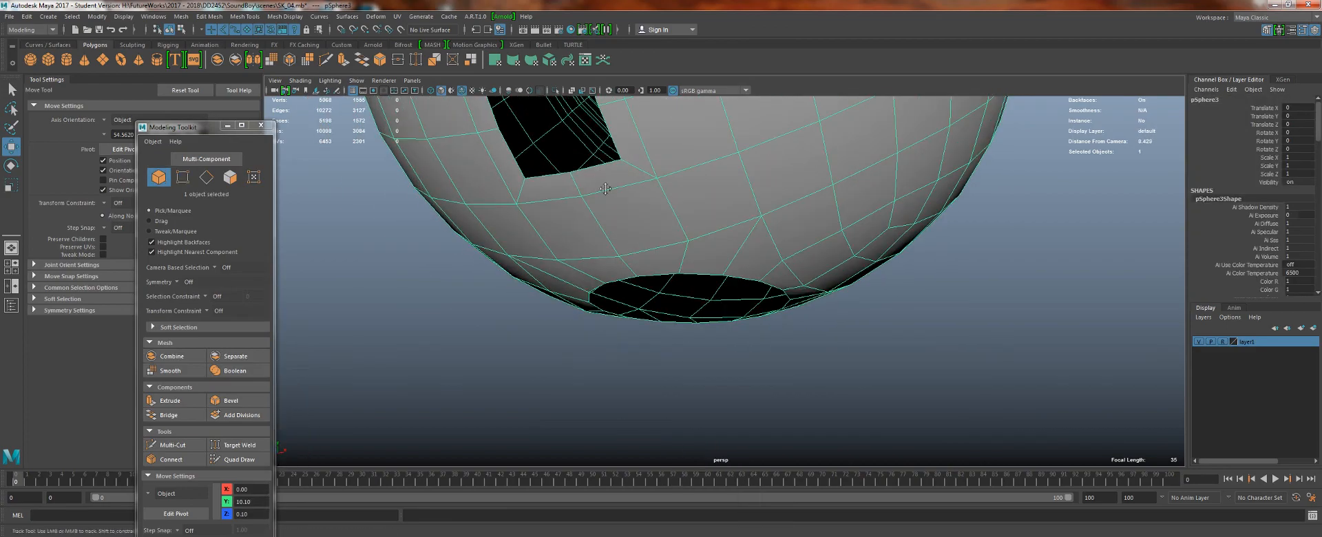
# - Select the ring of 16 edges radiating from the neck opening and use Connect to add an edge loop around it
pyautogui.scroll(4, 680, 329)
pyautogui.keyDown('alt'); pyautogui.moveTo(679, 329); pyautogui.dragTo(709, 293); pyautogui.keyUp('alt')
pyautogui.scroll(-4, 709, 293)
pyautogui.scroll(2, 590, 206)
pyautogui.keyDown('alt'); pyautogui.moveTo(590, 207); pyautogui.dragTo(649, 235); pyautogui.keyUp('alt')
pyautogui.press('q')
pyautogui.moveTo(630, 215); pyautogui.dragTo(639, 177, button='right')
pyautogui.click(651, 218)
pyautogui.keyDown('shift'); pyautogui.doubleClick(688, 188); pyautogui.keyUp('shift')
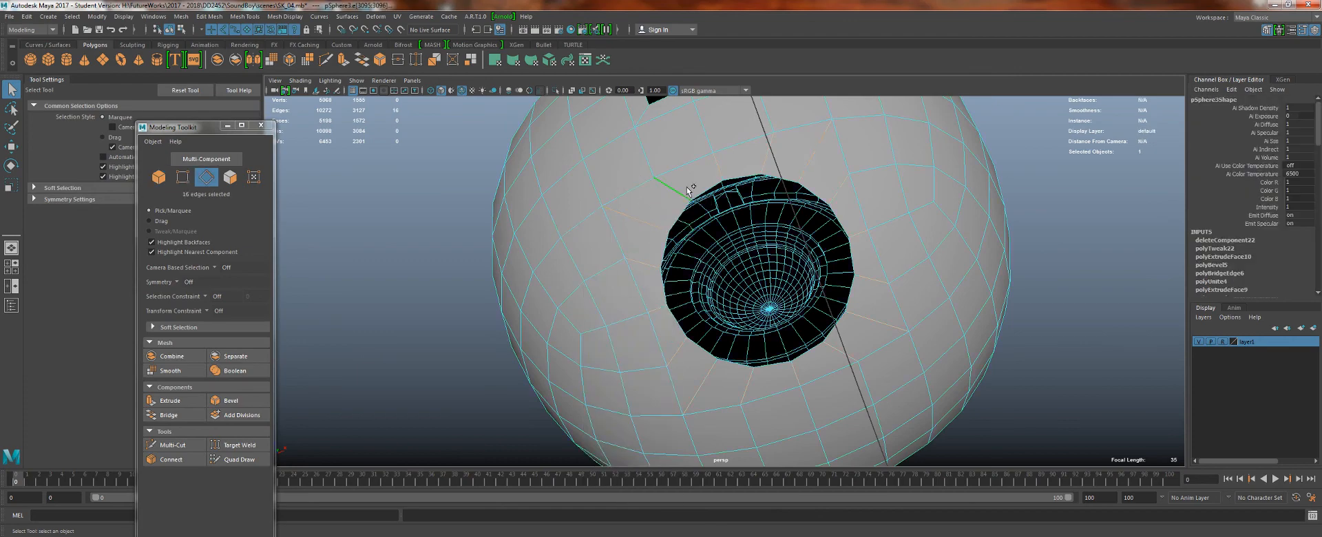
pyautogui.click(291, 18)
pyautogui.moveTo(256, 19)
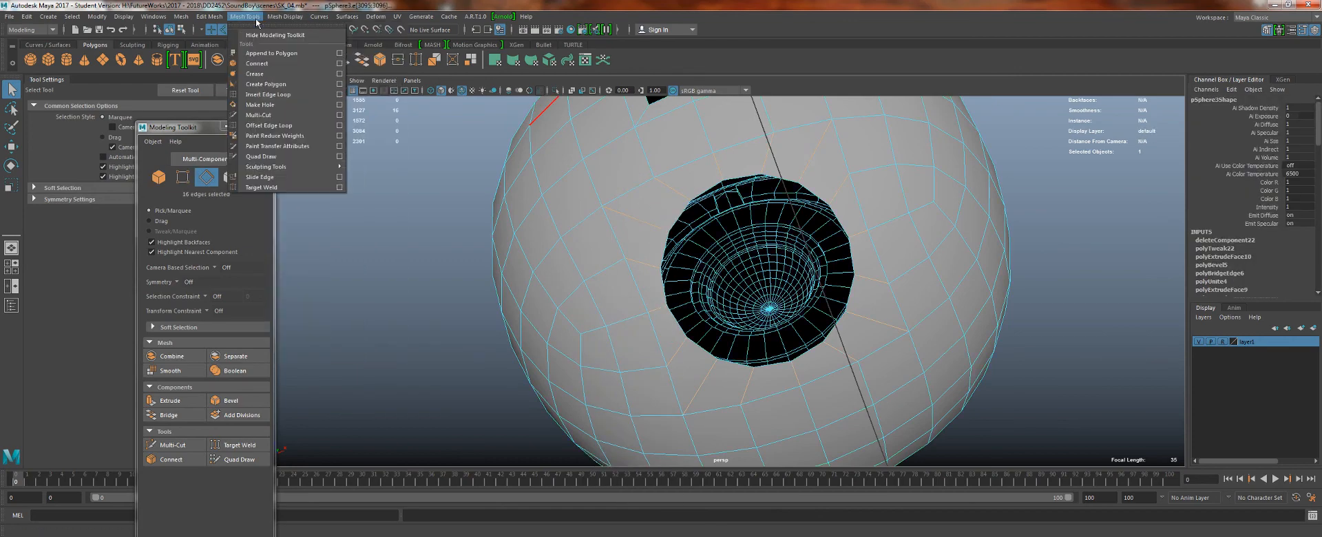
pyautogui.click(264, 64)
# - Compare the new head's underside and overall shape with the reference head
pyautogui.press('w')
pyautogui.scroll(-3, 585, 179)
pyautogui.keyDown('alt'); pyautogui.moveTo(506, 130); pyautogui.dragTo(527, 214); pyautogui.keyUp('alt')
pyautogui.keyDown('alt'); pyautogui.moveTo(310, 231); pyautogui.dragTo(671, 265, button='middle'); pyautogui.keyUp('alt')
pyautogui.scroll(-2, 446, 237)
pyautogui.scroll(2, 623, 316)
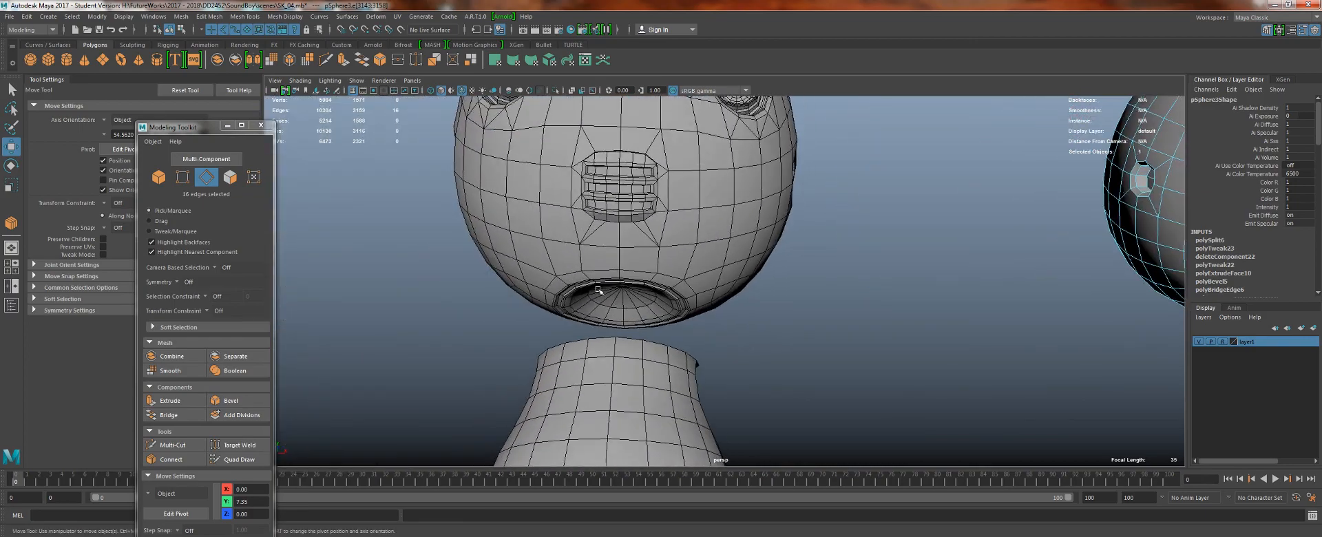
pyautogui.keyDown('alt'); pyautogui.moveTo(819, 235); pyautogui.dragTo(366, 267, button='middle'); pyautogui.keyUp('alt')
pyautogui.keyDown('alt'); pyautogui.moveTo(758, 155); pyautogui.dragTo(695, 206); pyautogui.keyUp('alt')
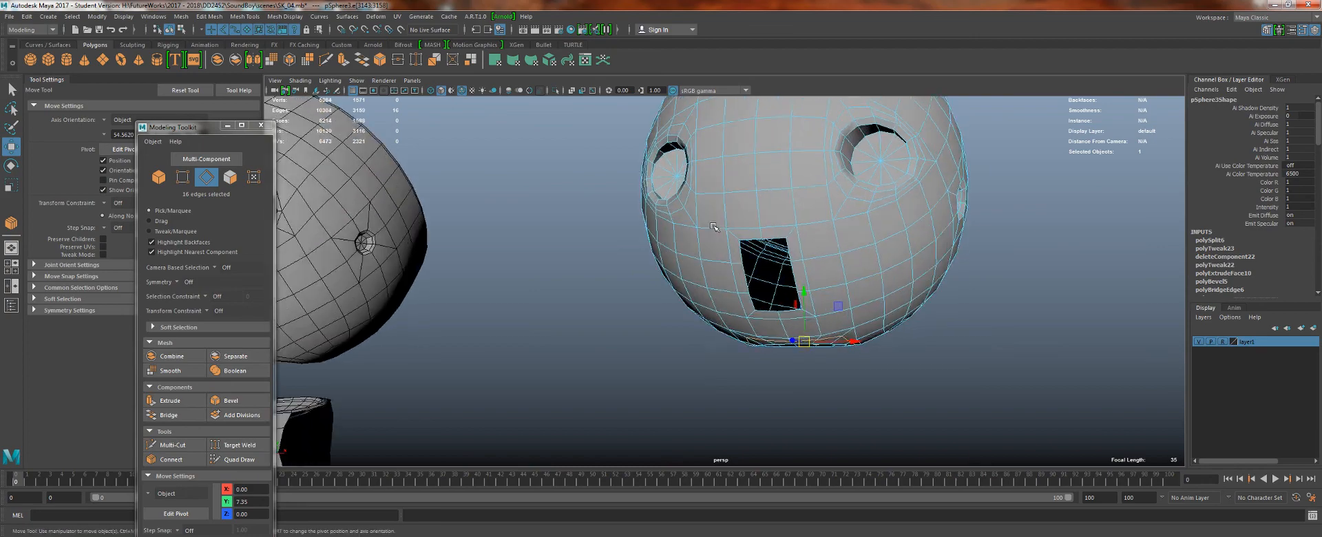
pyautogui.scroll(4, 731, 213)
pyautogui.keyDown('alt'); pyautogui.moveTo(780, 209); pyautogui.dragTo(659, 205, button='middle'); pyautogui.keyUp('alt')
pyautogui.scroll(-5, 660, 205)
# - Return the new head to object selection, put it on a new display layer and set that layer to reference
pyautogui.press('q')
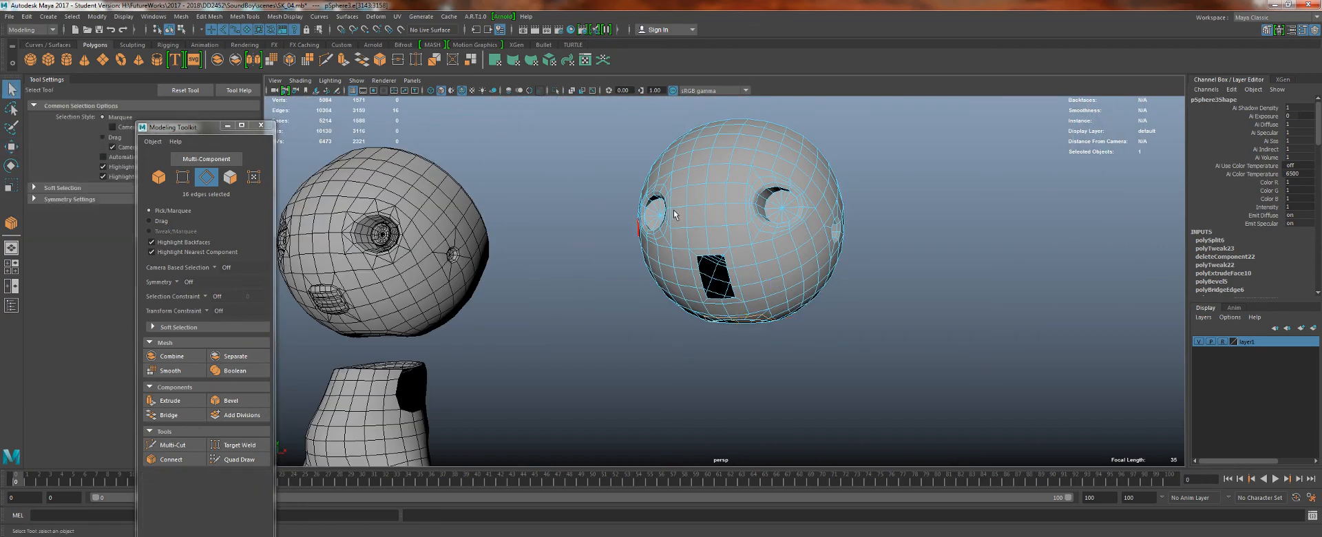
pyautogui.moveTo(737, 205); pyautogui.dragTo(756, 190, button='right')
pyautogui.keyDown('alt'); pyautogui.moveTo(488, 236); pyautogui.dragTo(624, 226, button='middle'); pyautogui.keyUp('alt')
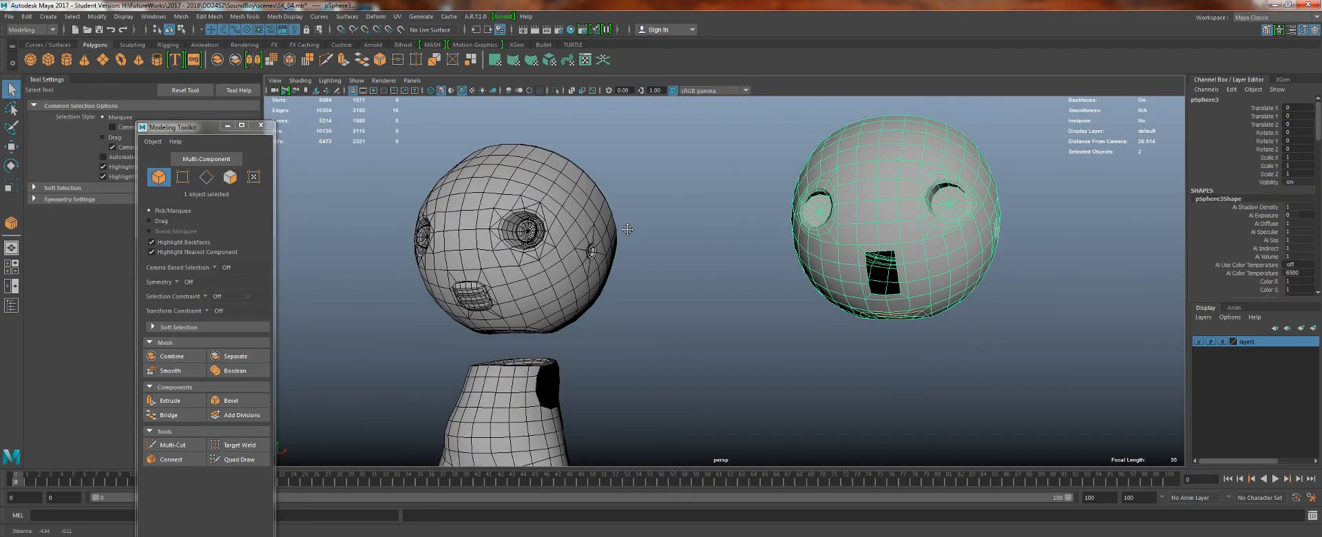
pyautogui.click(562, 247)
pyautogui.click(924, 253)
pyautogui.keyDown('alt'); pyautogui.moveTo(973, 302); pyautogui.dragTo(1122, 354); pyautogui.keyUp('alt')
pyautogui.click(1313, 328)
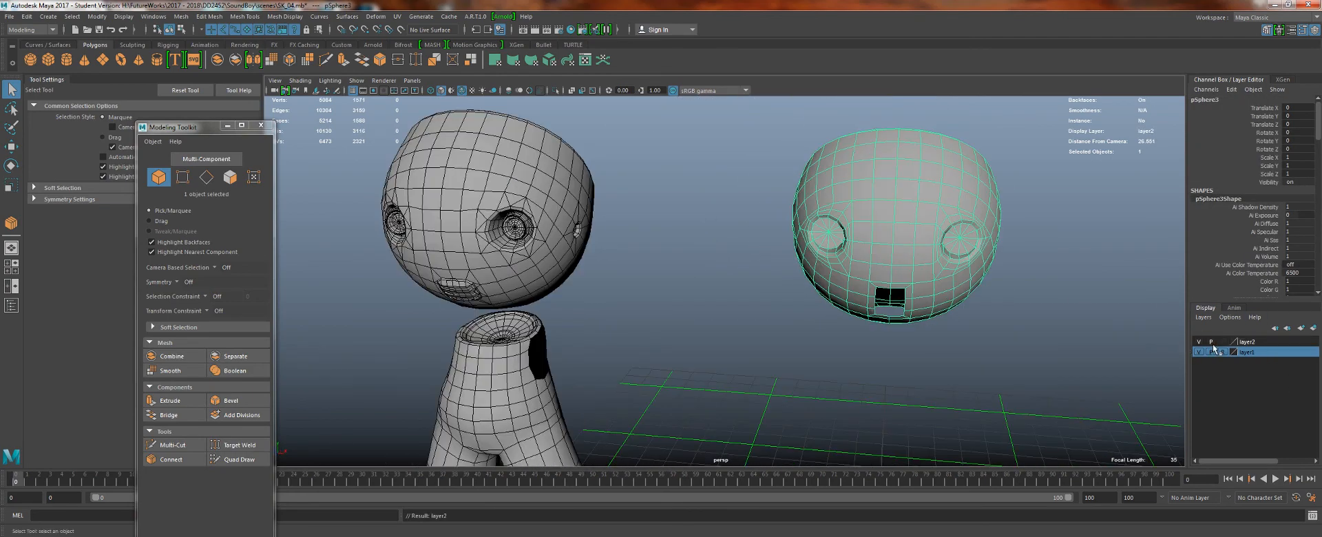
pyautogui.click(1224, 341)
pyautogui.click(1222, 343)
# - Move the new head about 11 units along positive X, away from the reference character, and deselect it
pyautogui.press('w')
pyautogui.moveTo(943, 228); pyautogui.dragTo(1171, 231)
pyautogui.scroll(-5, 1023, 256)
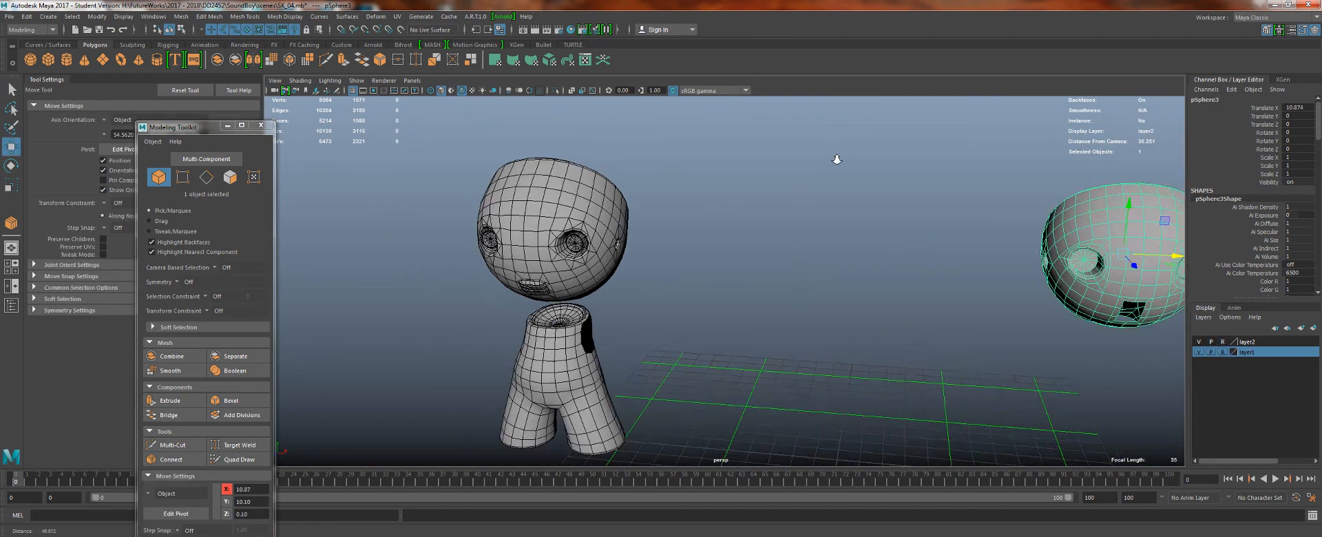
pyautogui.moveTo(979, 265); pyautogui.dragTo(996, 266)
pyautogui.click(904, 345)
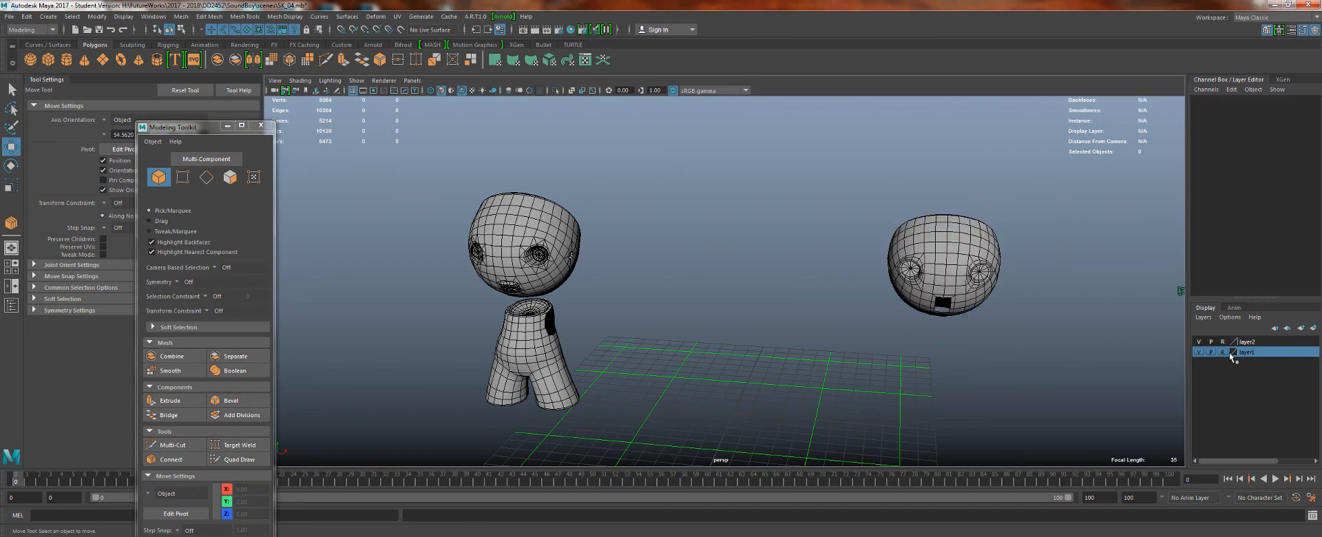
# - Take layer1 out of reference display and move the reference head to the centre at Translate X 0
pyautogui.click(517, 228)
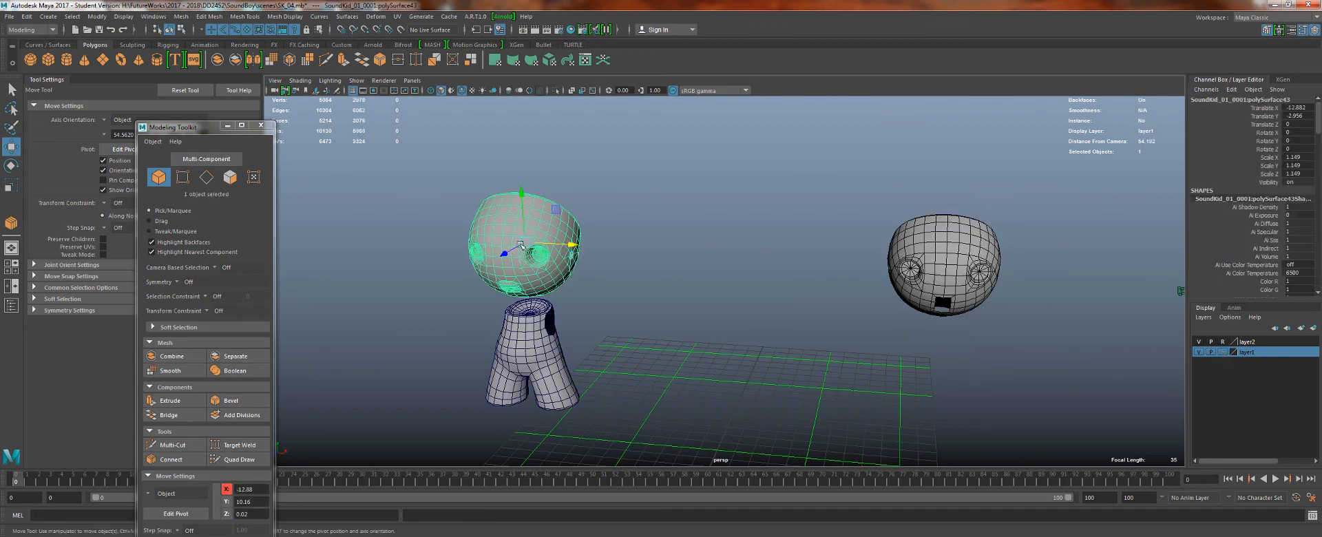
pyautogui.moveTo(567, 246); pyautogui.dragTo(783, 257)
pyautogui.press('space')
pyautogui.moveTo(735, 297); pyautogui.dragTo(733, 316)
pyautogui.press('f')
pyautogui.keyDown('alt'); pyautogui.moveTo(806, 345); pyautogui.dragTo(746, 344, button='right'); pyautogui.keyUp('alt')
pyautogui.press('space')
pyautogui.moveTo(696, 309); pyautogui.dragTo(841, 286)
pyautogui.keyDown('alt'); pyautogui.moveTo(841, 285); pyautogui.dragTo(963, 334, button='right'); pyautogui.keyUp('alt')
pyautogui.keyDown('alt'); pyautogui.moveTo(963, 335); pyautogui.dragTo(623, 306); pyautogui.keyUp('alt')
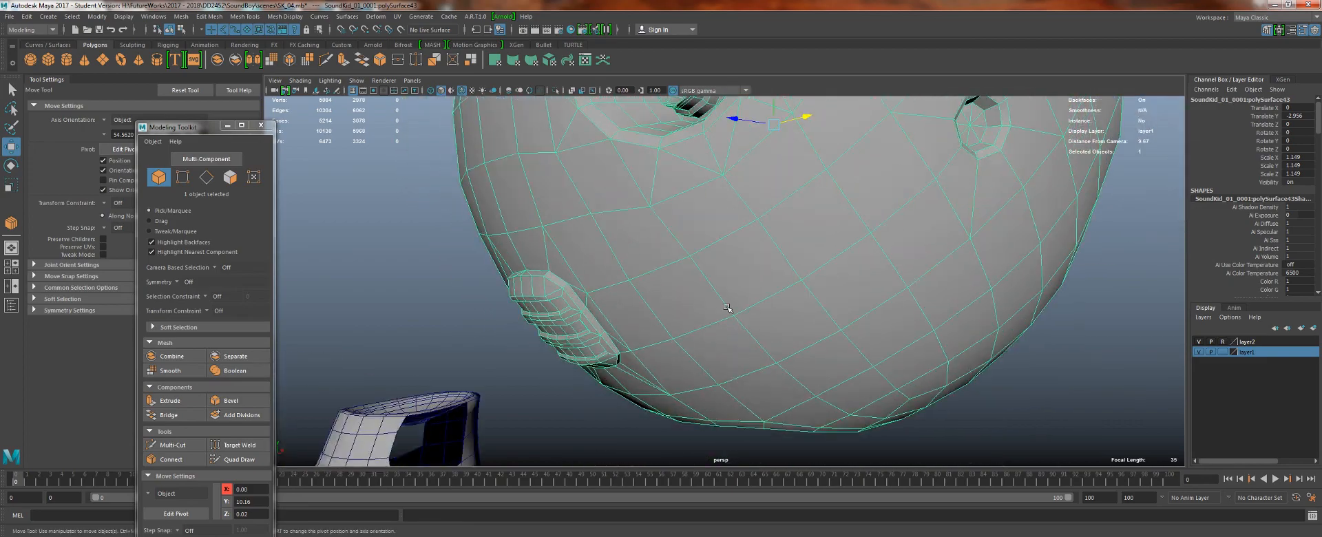
pyautogui.keyDown('alt'); pyautogui.moveTo(888, 137); pyautogui.dragTo(890, 208, button='middle'); pyautogui.keyUp('alt')
pyautogui.keyDown('alt'); pyautogui.moveTo(926, 206); pyautogui.dragTo(705, 251, button='right'); pyautogui.keyUp('alt')
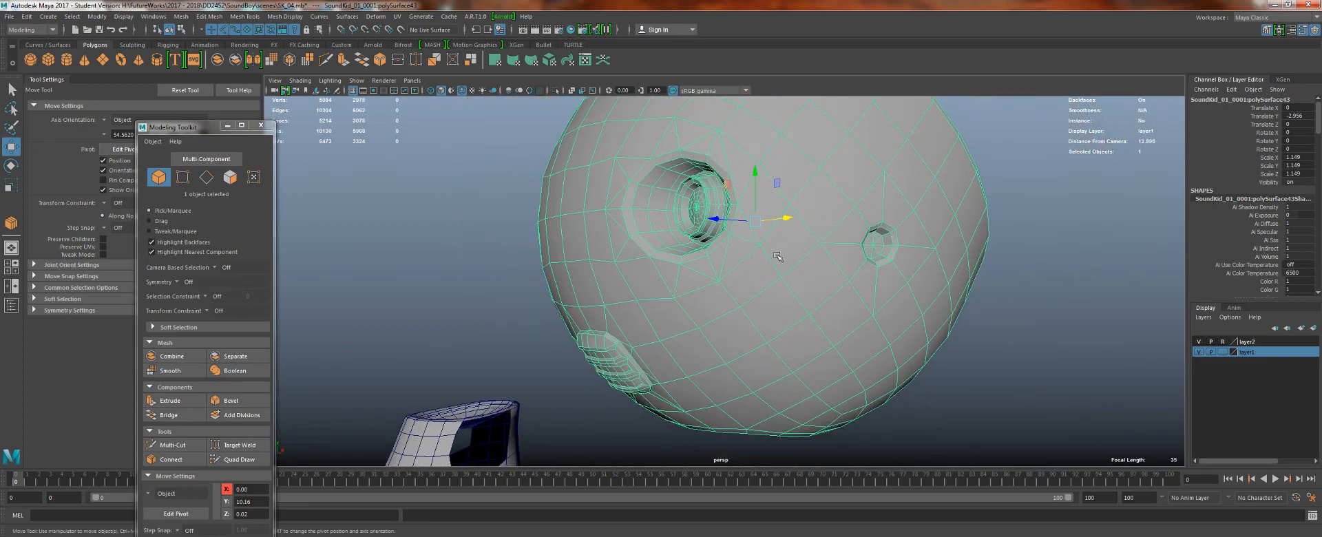
# - Examine the reference head's underside, eye sockets, mouth and ear recess from several angles, and put the Modeling Toolkit away
pyautogui.keyDown('alt'); pyautogui.moveTo(777, 257); pyautogui.dragTo(817, 250); pyautogui.keyUp('alt')
pyautogui.keyDown('alt'); pyautogui.moveTo(735, 373); pyautogui.dragTo(786, 456); pyautogui.keyUp('alt')
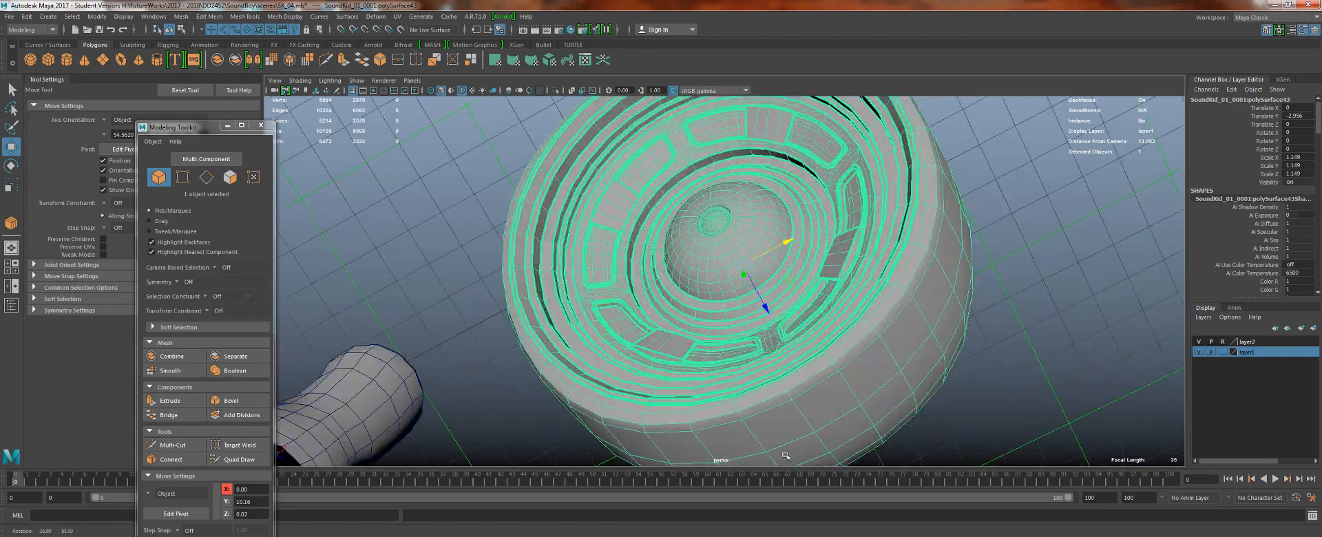
pyautogui.keyDown('alt'); pyautogui.moveTo(795, 329); pyautogui.dragTo(696, 220); pyautogui.keyUp('alt')
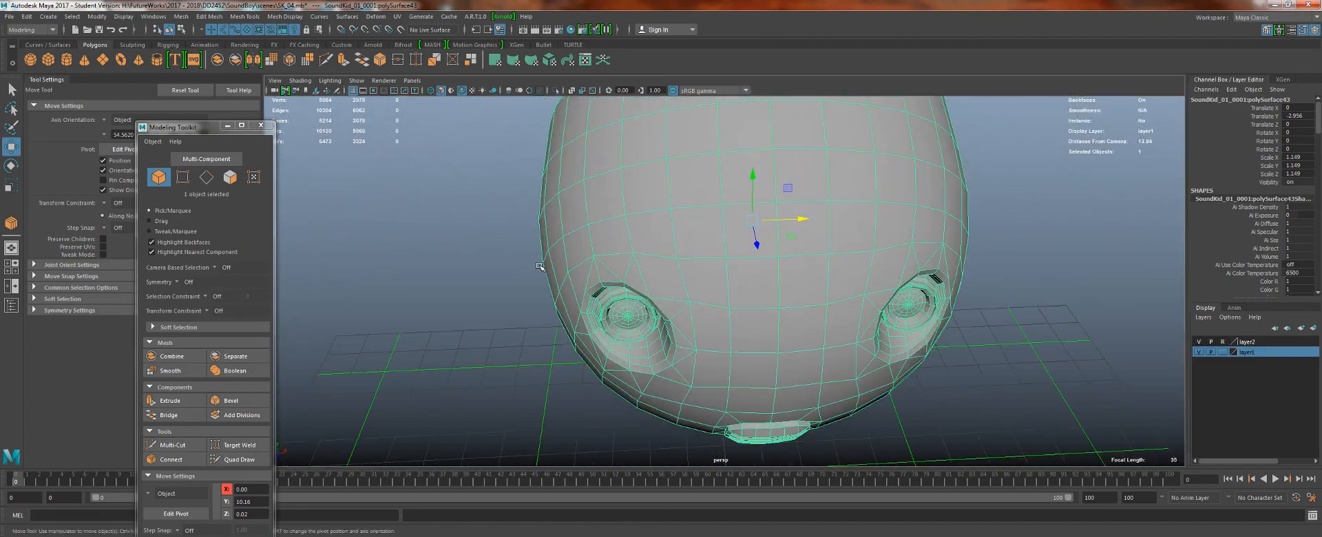
pyautogui.keyDown('alt'); pyautogui.moveTo(540, 266); pyautogui.dragTo(574, 226); pyautogui.keyUp('alt')
pyautogui.keyDown('alt'); pyautogui.moveTo(693, 300); pyautogui.dragTo(787, 321); pyautogui.keyUp('alt')
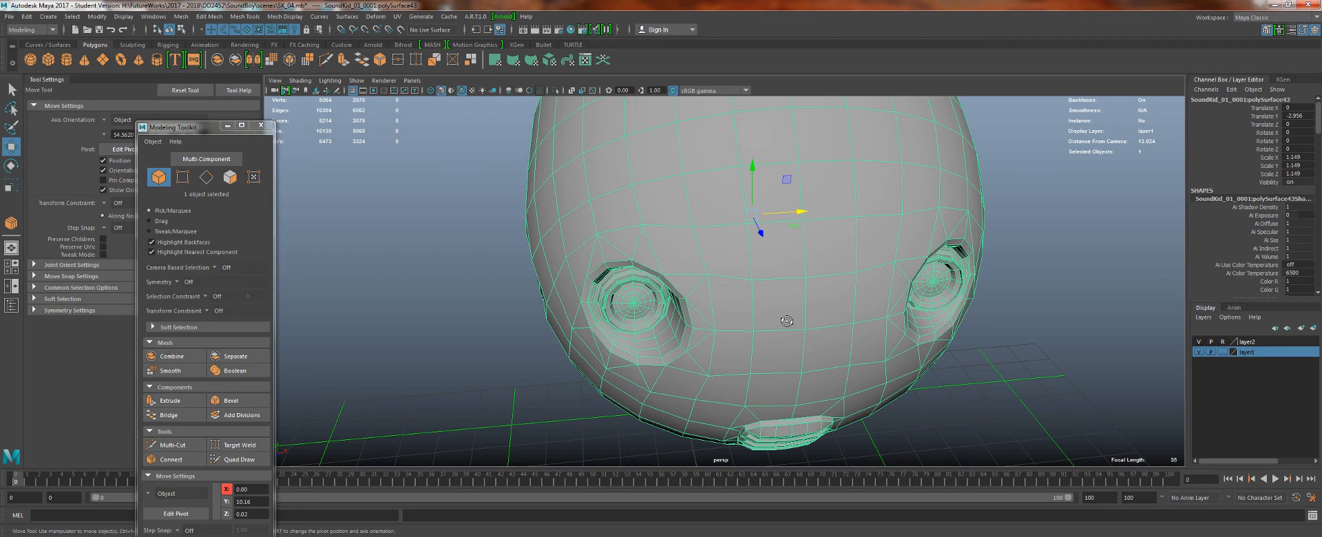
pyautogui.click(260, 125)
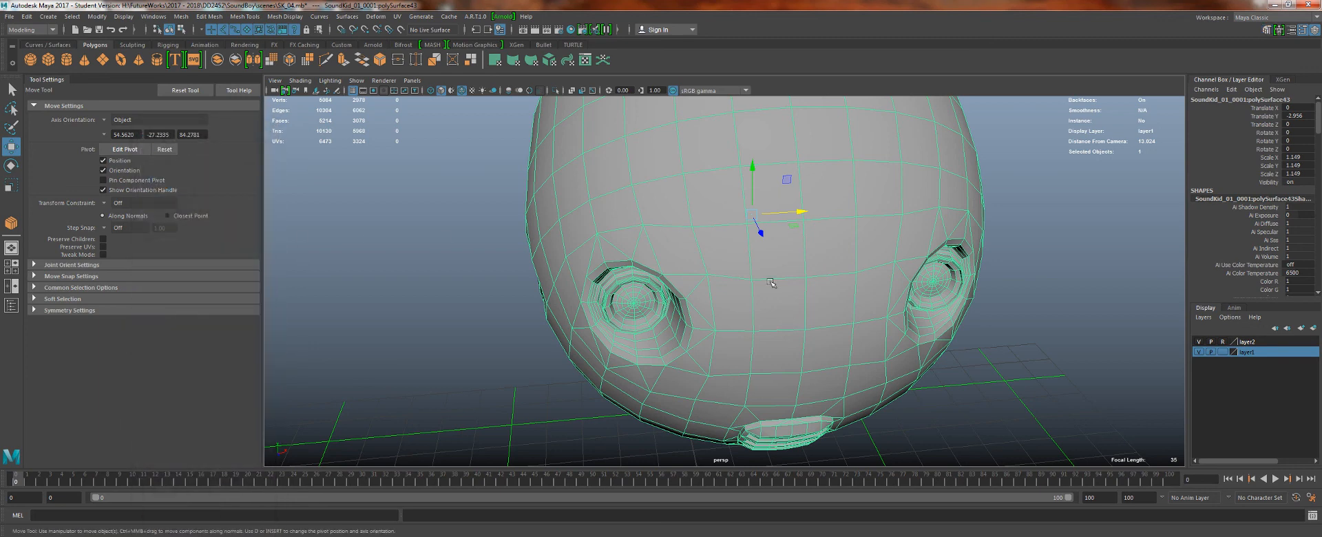
pyautogui.keyDown('alt'); pyautogui.moveTo(771, 282); pyautogui.dragTo(844, 329); pyautogui.keyUp('alt')
pyautogui.scroll(4, 844, 327)
# - Put the reference head into edge selection mode and set the symmetry to Object X
pyautogui.press('q')
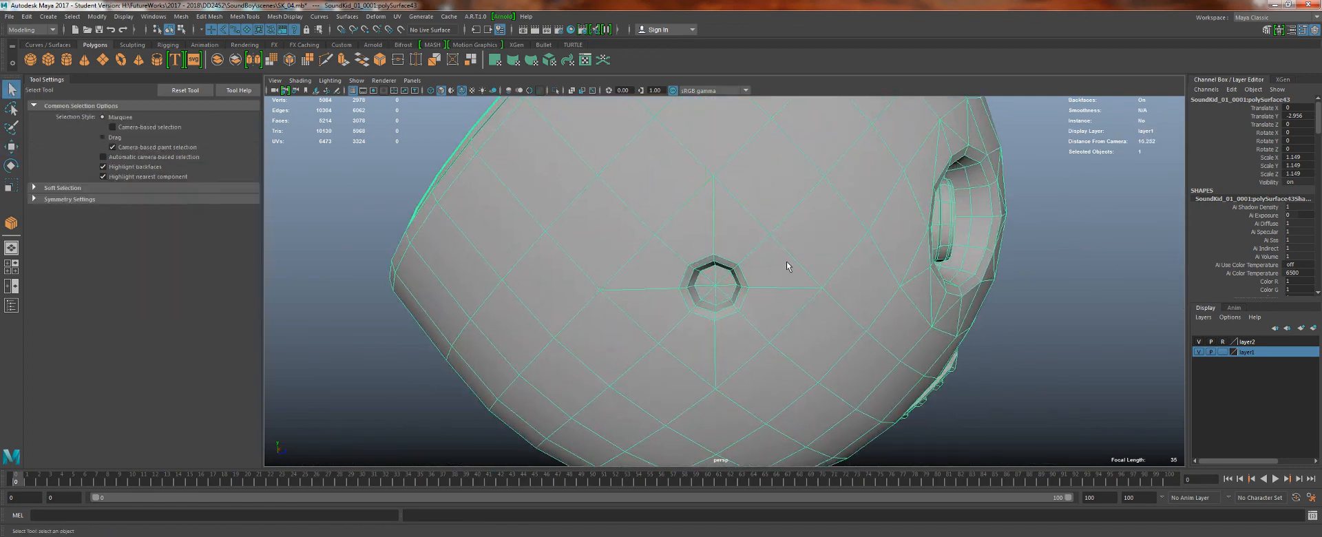
pyautogui.moveTo(790, 258); pyautogui.dragTo(791, 286, button='right')
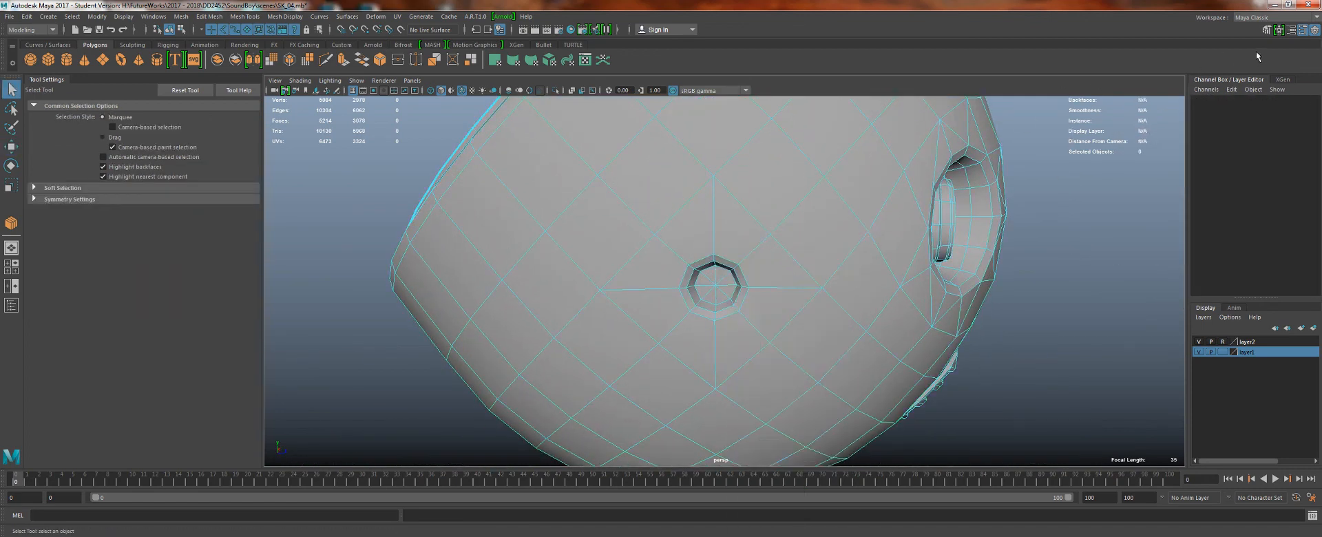
pyautogui.click(1267, 30)
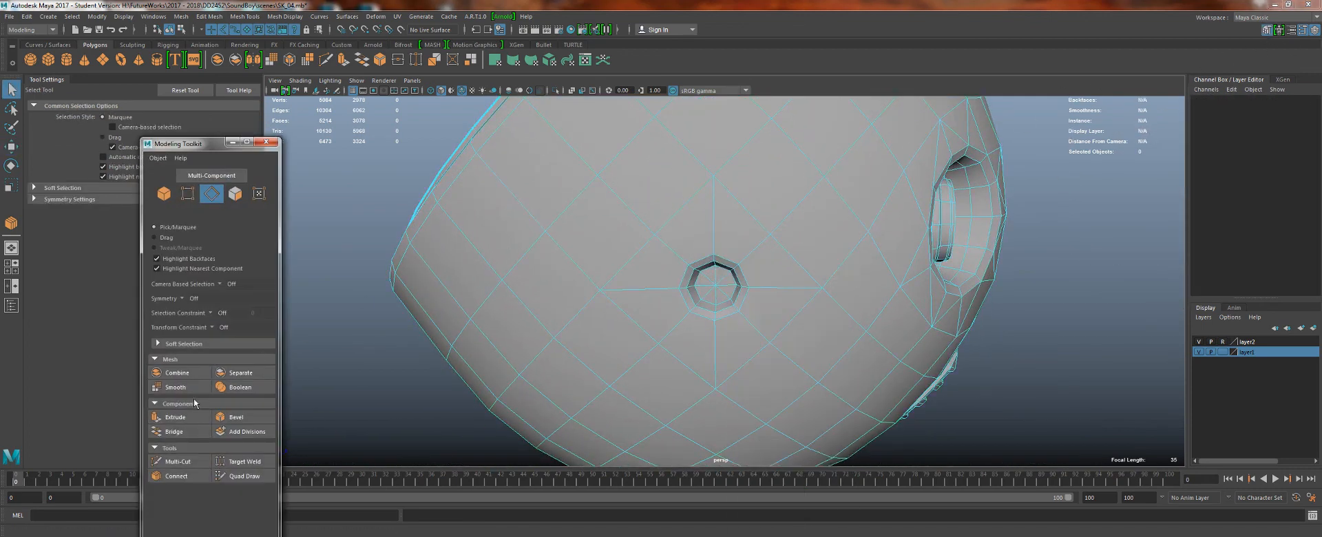
pyautogui.click(184, 299)
pyautogui.click(224, 311)
pyautogui.keyDown('alt'); pyautogui.moveTo(625, 314); pyautogui.dragTo(565, 303); pyautogui.keyUp('alt')
pyautogui.click(271, 142)
pyautogui.scroll(3, 578, 265)
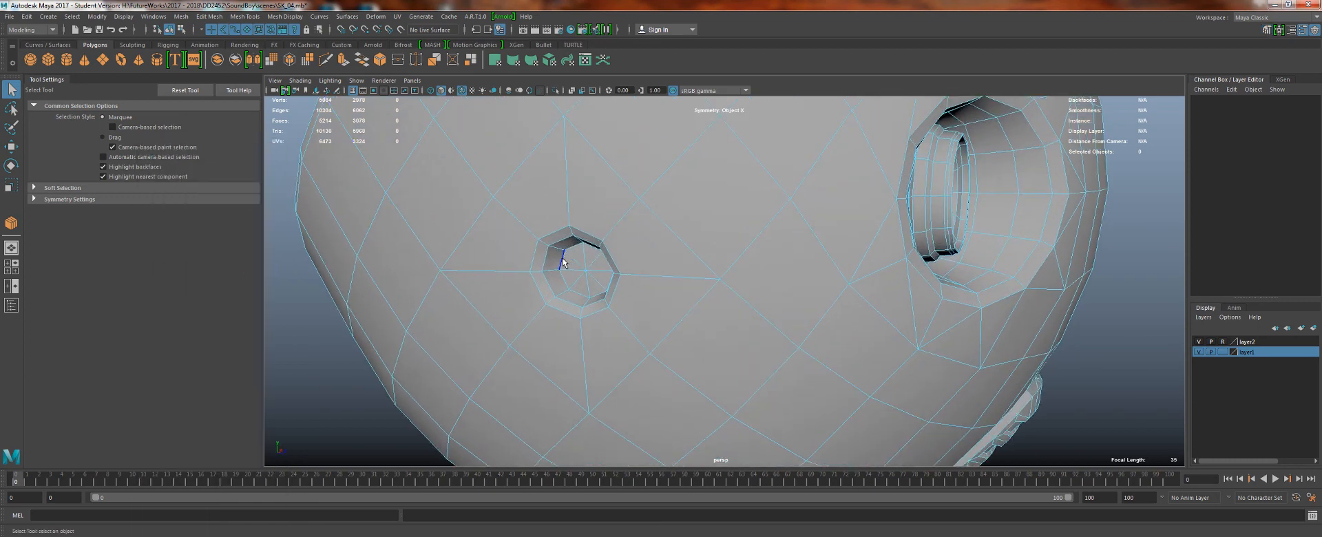
# - Switch to face selection and select all the faces of the round ear recesses on both sides of the head
pyautogui.moveTo(553, 252); pyautogui.dragTo(552, 270, button='right')
pyautogui.click(552, 260)
pyautogui.keyDown('shift'); pyautogui.doubleClick(555, 280); pyautogui.keyUp('shift')
pyautogui.moveTo(660, 255)
pyautogui.keyDown('alt'); pyautogui.mouseDown()
pyautogui.moveTo(602, 257)
pyautogui.moveTo(642, 260)
pyautogui.mouseUp(); pyautogui.keyUp('alt')
pyautogui.scroll(-5, 587, 237)
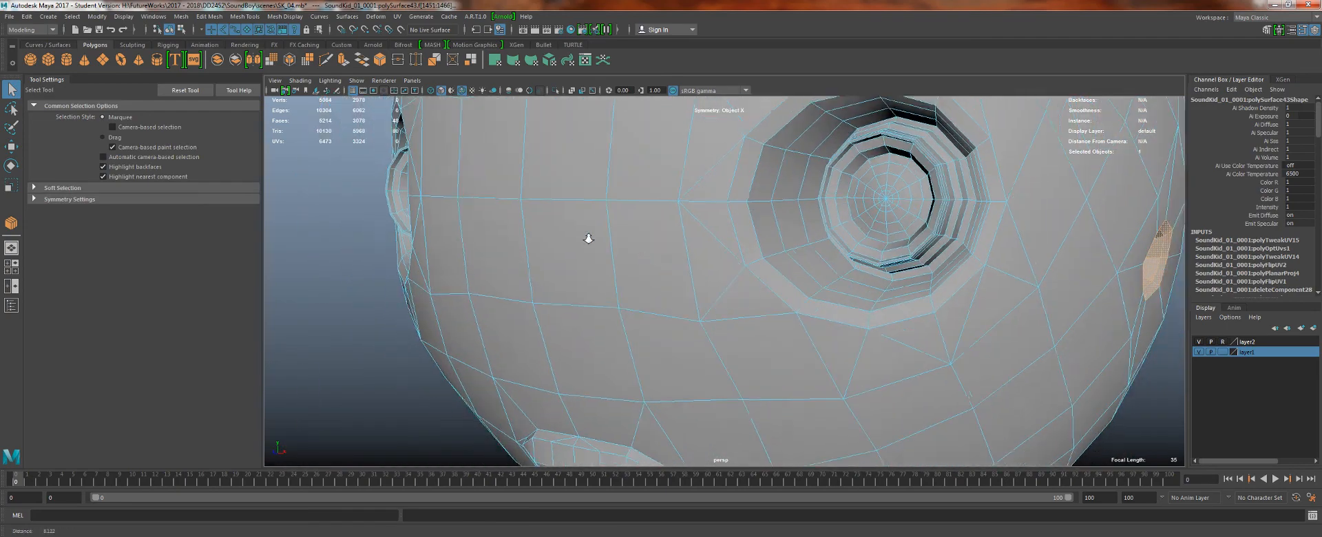
pyautogui.keyDown('alt'); pyautogui.moveTo(761, 222); pyautogui.dragTo(590, 213, button='middle'); pyautogui.keyUp('alt')
pyautogui.scroll(-3, 589, 213)
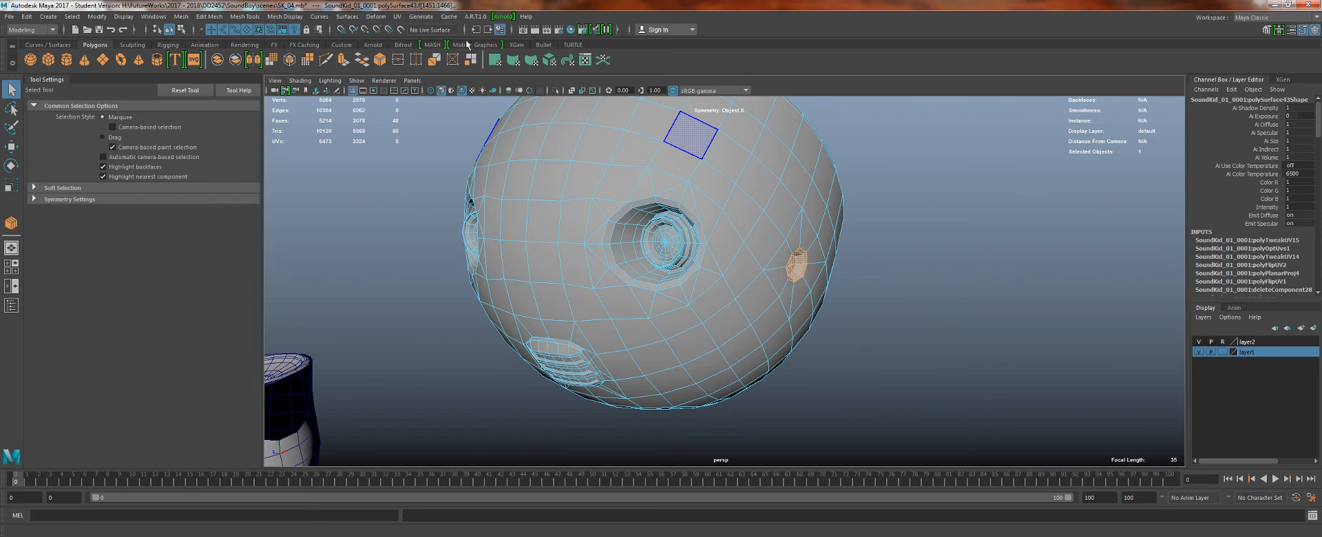
# - Apply a planar UV projection from the X axis to the selected ear recess faces, fitted to the bounding box
pyautogui.click(398, 17)
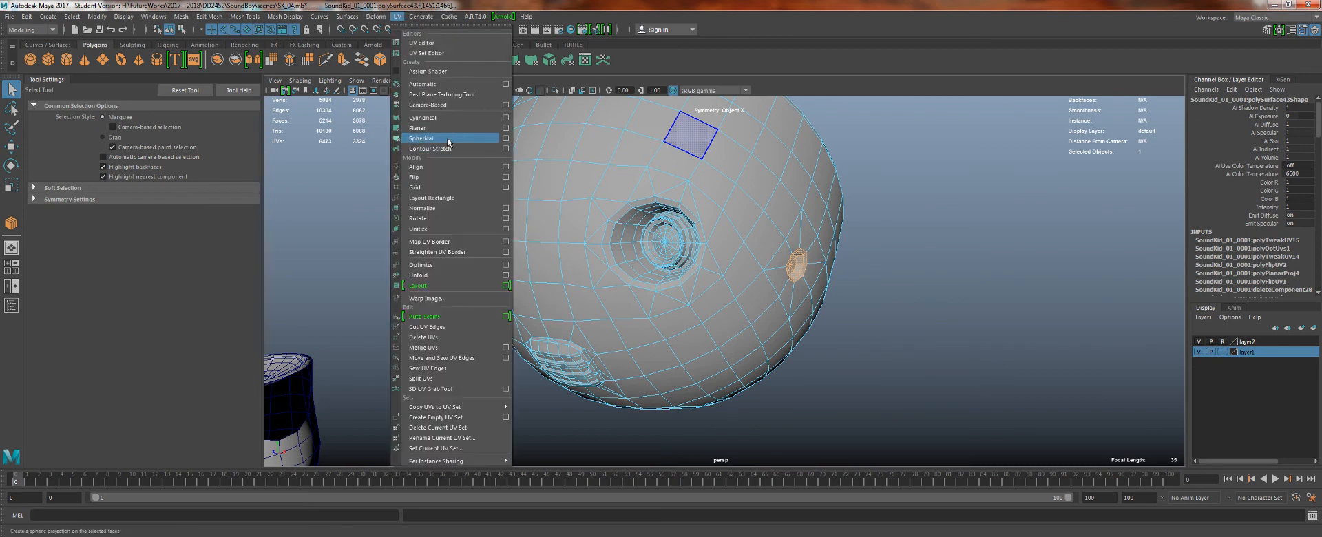
pyautogui.click(506, 128)
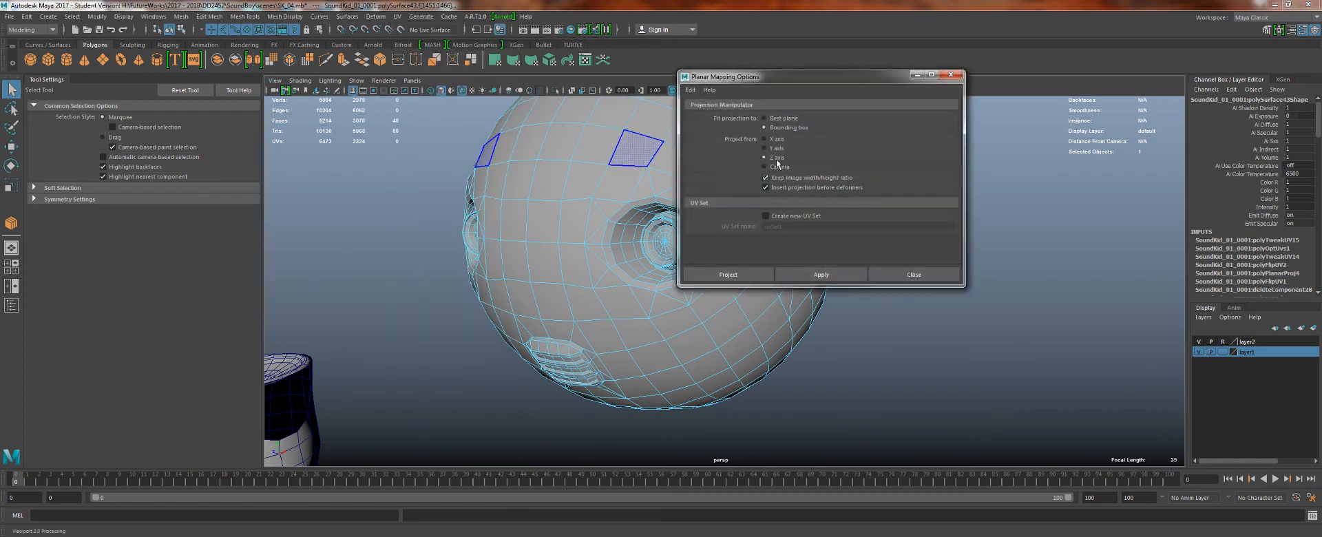
pyautogui.click(824, 273)
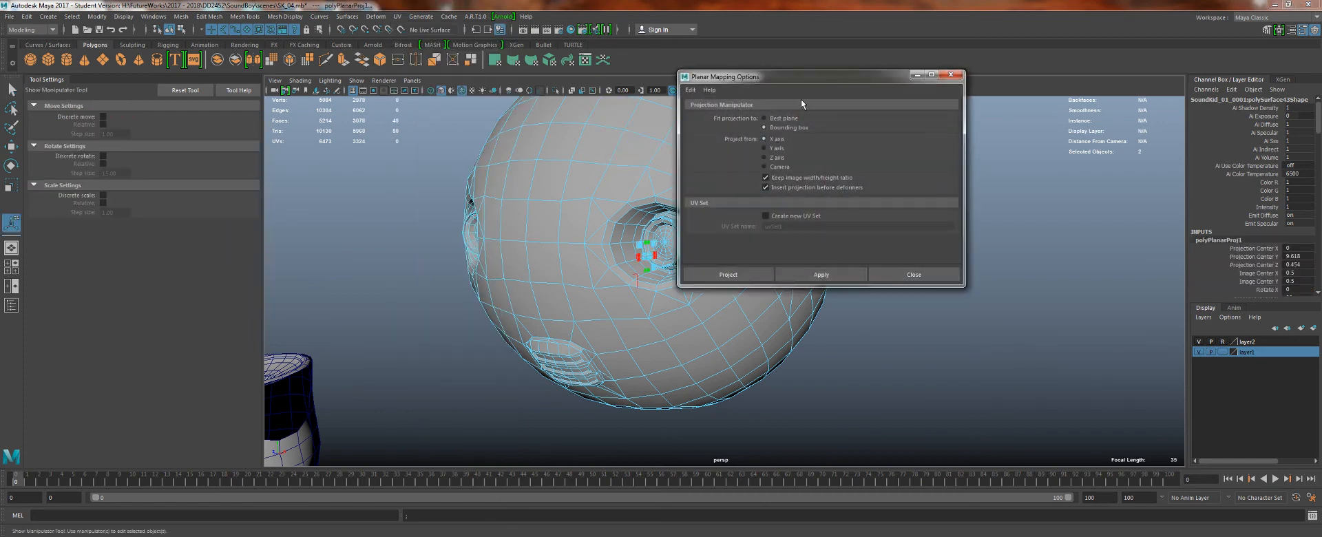
pyautogui.moveTo(876, 77); pyautogui.dragTo(1049, 108)
pyautogui.keyDown('alt'); pyautogui.moveTo(646, 109); pyautogui.dragTo(596, 93); pyautogui.keyUp('alt')
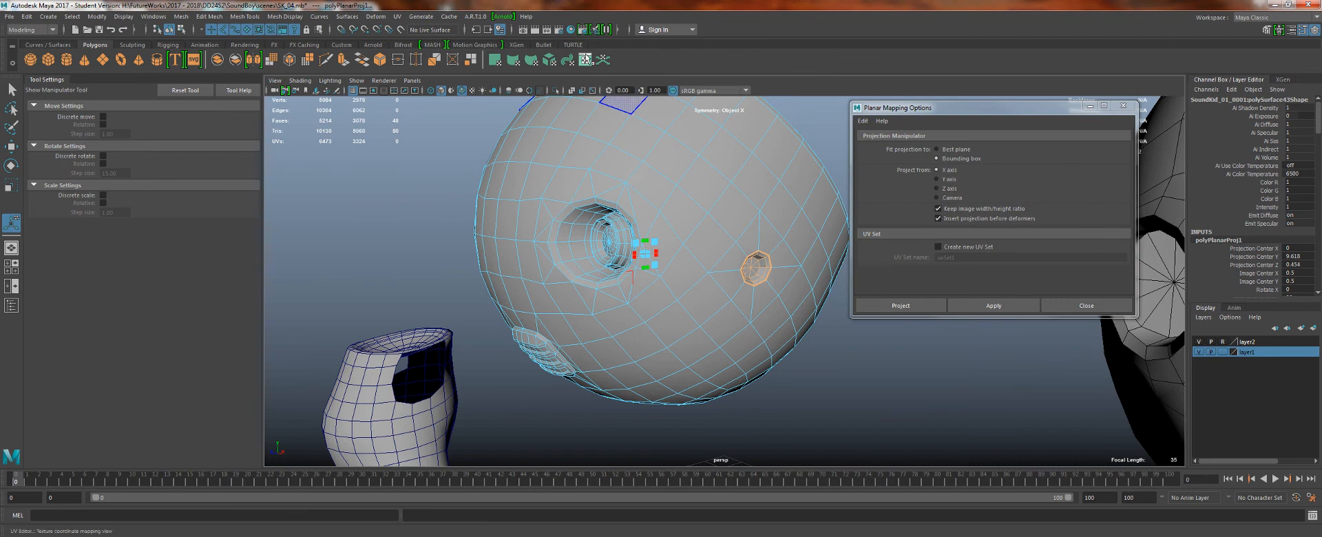
# - Show the head's UVs in the UV Editor and move the ear recess shell out beside the 0–1 square
pyautogui.click(586, 60)
pyautogui.press('w')
pyautogui.keyDown('alt'); pyautogui.moveTo(510, 356); pyautogui.dragTo(416, 275, button='right'); pyautogui.keyUp('alt')
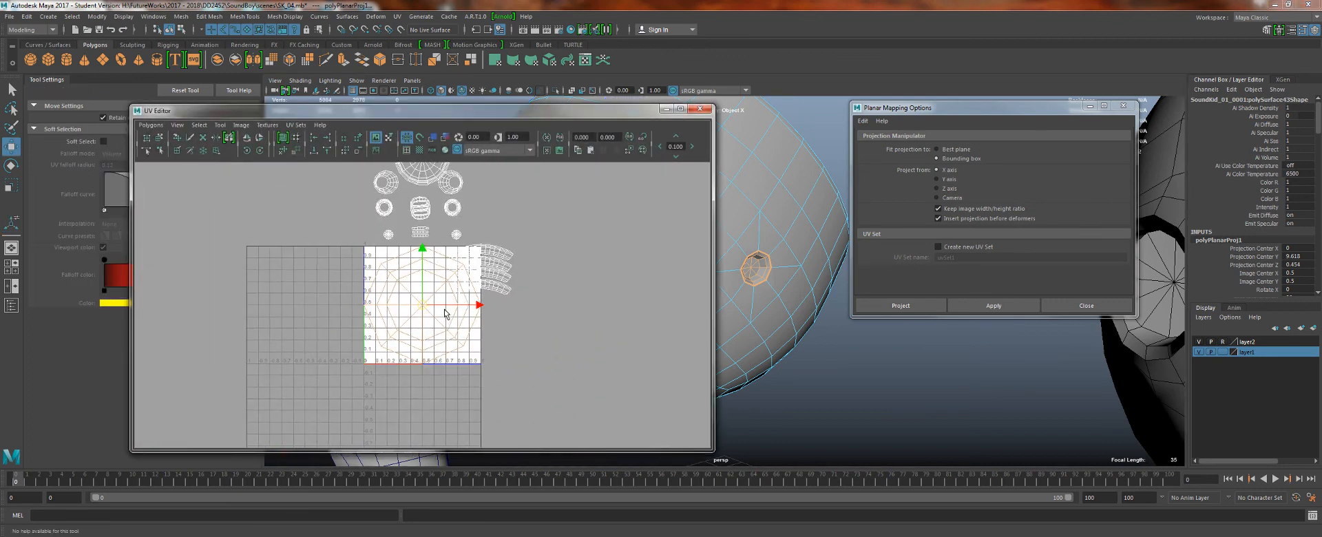
pyautogui.moveTo(422, 305); pyautogui.dragTo(241, 298)
pyautogui.keyDown('alt'); pyautogui.moveTo(427, 304); pyautogui.dragTo(341, 193, button='right'); pyautogui.keyUp('alt')
pyautogui.keyDown('alt'); pyautogui.moveTo(341, 192); pyautogui.dragTo(351, 239, button='middle'); pyautogui.keyUp('alt')
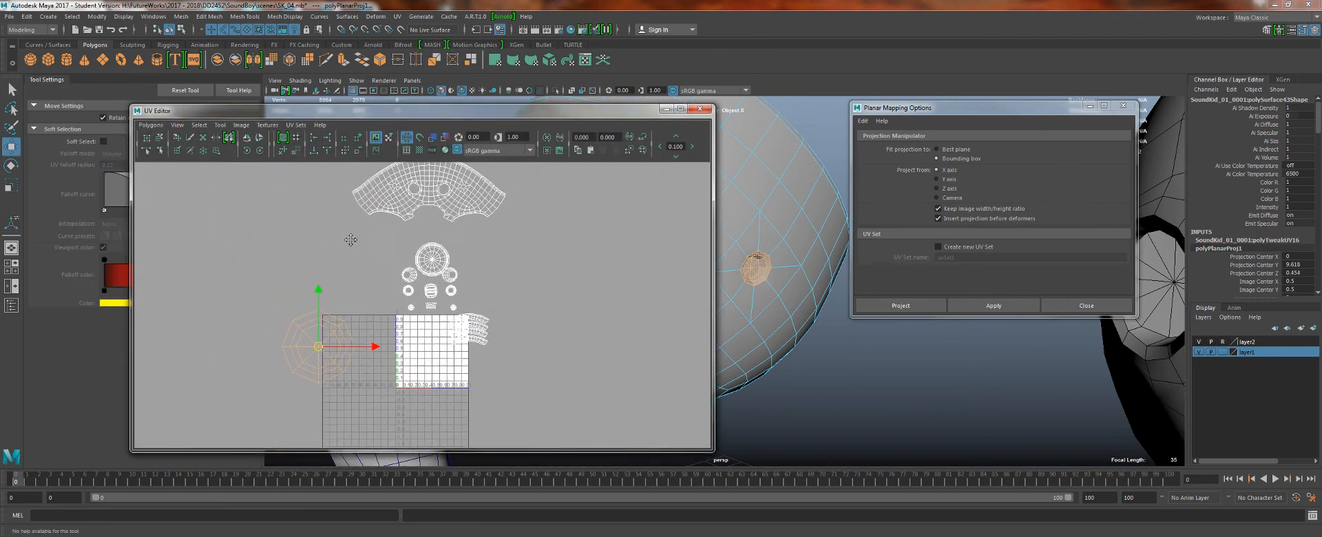
# - Select the faces of all the head's other UV shells in the UV Editor, leaving out the ear recess shell
pyautogui.keyDown('alt'); pyautogui.moveTo(351, 239); pyautogui.dragTo(371, 201, button='right'); pyautogui.keyUp('alt')
pyautogui.keyDown('alt'); pyautogui.moveTo(444, 266); pyautogui.dragTo(452, 296, button='middle'); pyautogui.keyUp('alt')
pyautogui.keyDown('alt'); pyautogui.moveTo(453, 295); pyautogui.dragTo(490, 248, button='right'); pyautogui.keyUp('alt')
pyautogui.keyDown('alt'); pyautogui.moveTo(465, 209); pyautogui.dragTo(446, 257, button='middle'); pyautogui.keyUp('alt')
pyautogui.keyDown('alt'); pyautogui.moveTo(450, 181); pyautogui.dragTo(401, 184, button='middle'); pyautogui.keyUp('alt')
pyautogui.keyDown('alt'); pyautogui.moveTo(429, 277); pyautogui.dragTo(385, 246, button='right'); pyautogui.keyUp('alt')
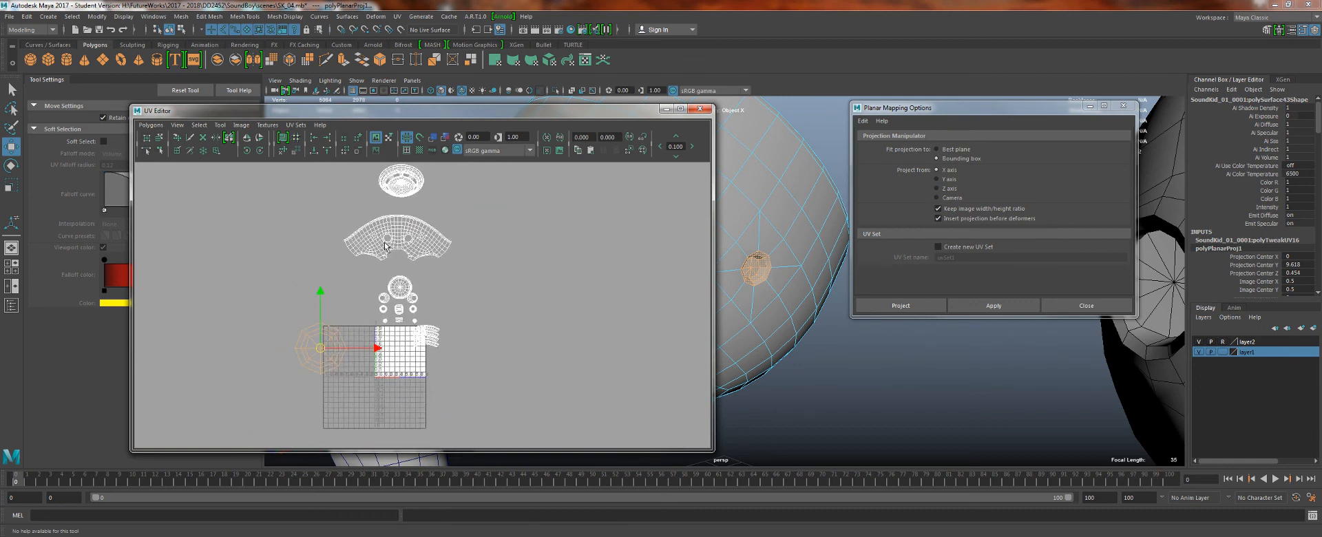
pyautogui.moveTo(498, 388); pyautogui.dragTo(321, 162)
pyautogui.moveTo(379, 199); pyautogui.dragTo(379, 226, button='right')
pyautogui.keyDown('alt'); pyautogui.moveTo(478, 299); pyautogui.dragTo(449, 281, button='right'); pyautogui.keyUp('alt')
pyautogui.moveTo(474, 348); pyautogui.dragTo(329, 194)
pyautogui.keyDown('alt'); pyautogui.moveTo(330, 195); pyautogui.dragTo(327, 227, button='middle'); pyautogui.keyUp('alt')
pyautogui.moveTo(333, 204); pyautogui.dragTo(551, 436)
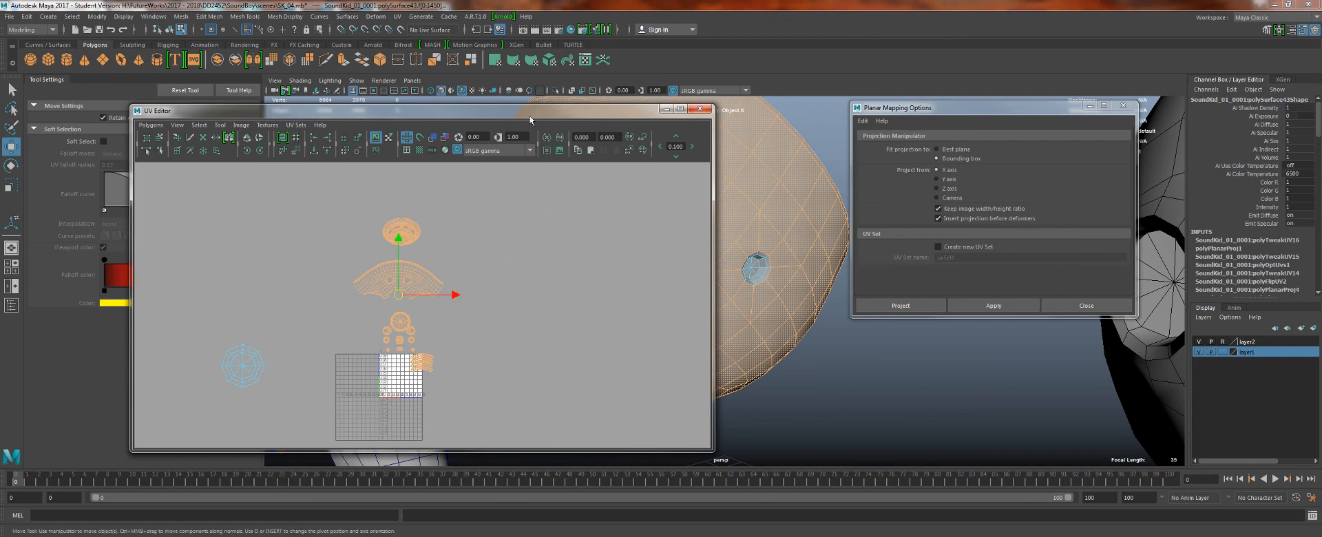
# - Apply a Contour Stretch UV projection to the selected head faces
pyautogui.click(567, 60)
pyautogui.keyDown('alt'); pyautogui.moveTo(446, 334); pyautogui.dragTo(611, 395, button='right'); pyautogui.keyUp('alt')
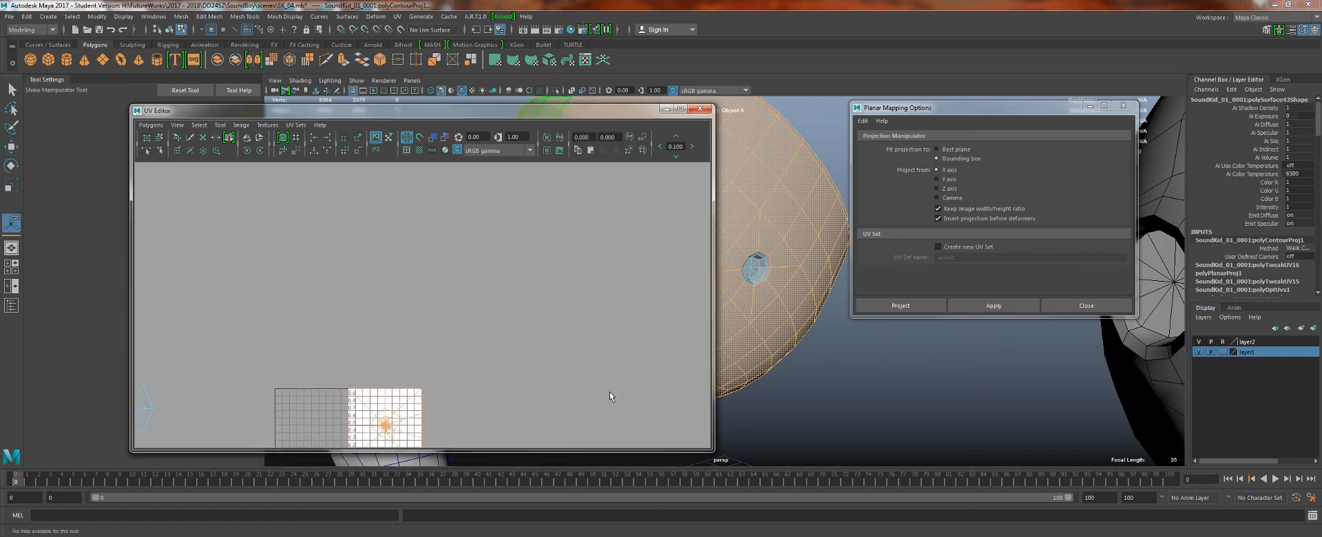
pyautogui.keyDown('alt'); pyautogui.moveTo(548, 223); pyautogui.dragTo(569, 114, button='middle'); pyautogui.keyUp('alt')
pyautogui.keyDown('alt'); pyautogui.moveTo(467, 249); pyautogui.dragTo(696, 266, button='middle'); pyautogui.keyUp('alt')
# - Select the ear recess UV shell and move it horizontally closer to the UV grid
pyautogui.moveTo(418, 365); pyautogui.dragTo(268, 268)
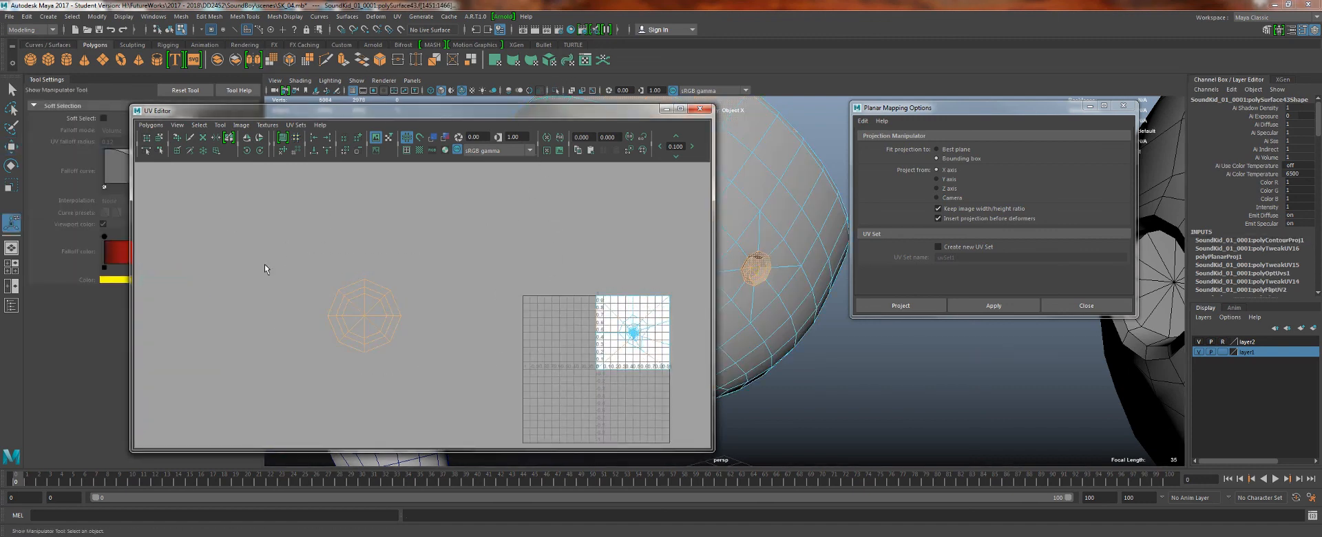
pyautogui.press('w')
pyautogui.moveTo(363, 315); pyautogui.dragTo(512, 320)
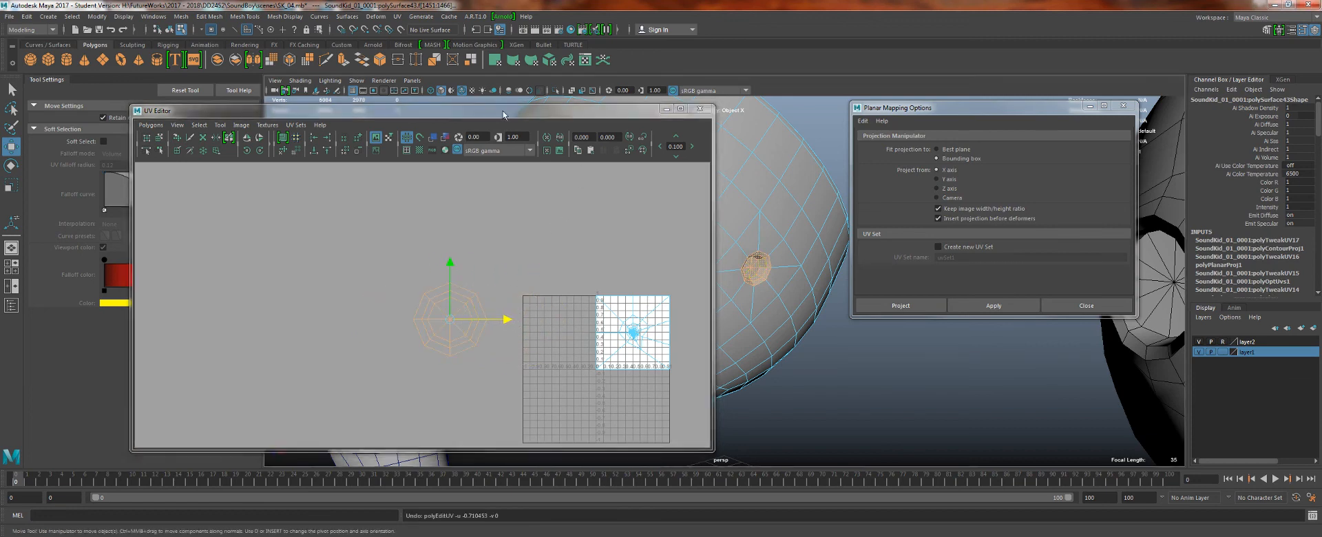
pyautogui.moveTo(393, 110); pyautogui.dragTo(482, 279)
pyautogui.keyDown('alt'); pyautogui.moveTo(447, 241); pyautogui.dragTo(587, 262); pyautogui.keyUp('alt')
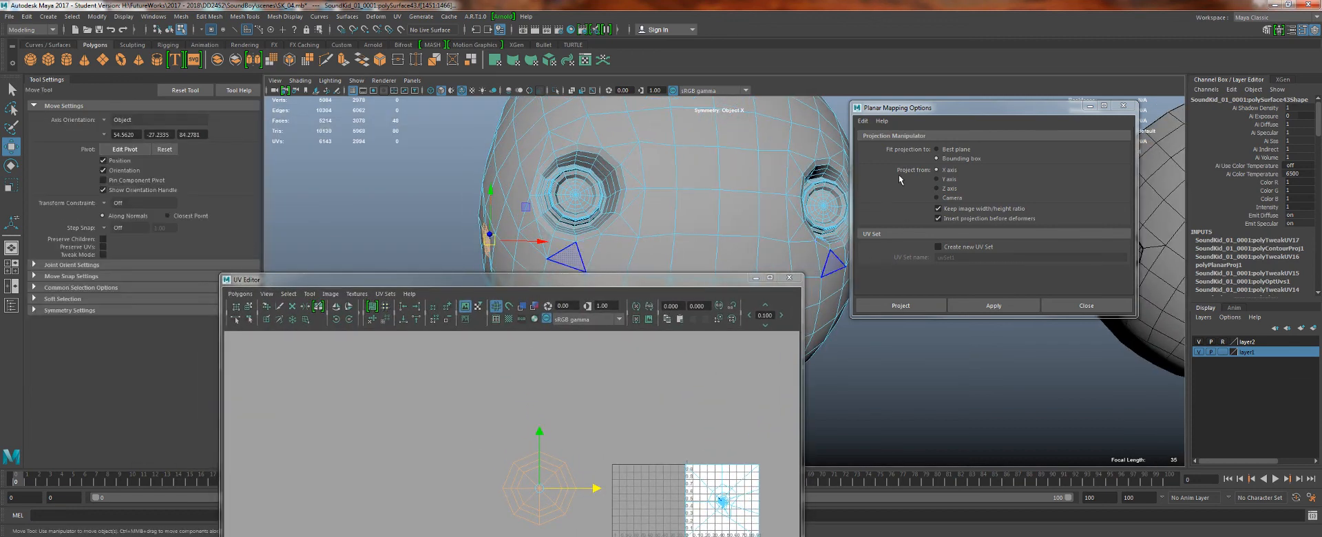
# - Turn symmetry off and arrange the Modeling Toolkit and UV Editor windows clear of each other
pyautogui.click(1267, 30)
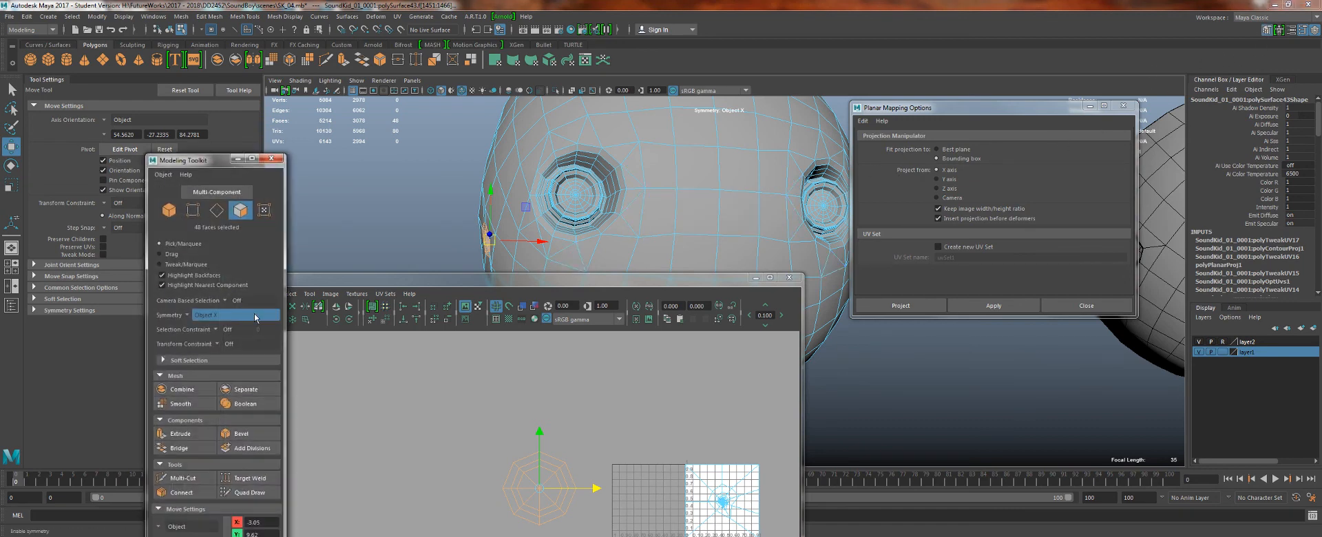
pyautogui.click(190, 317)
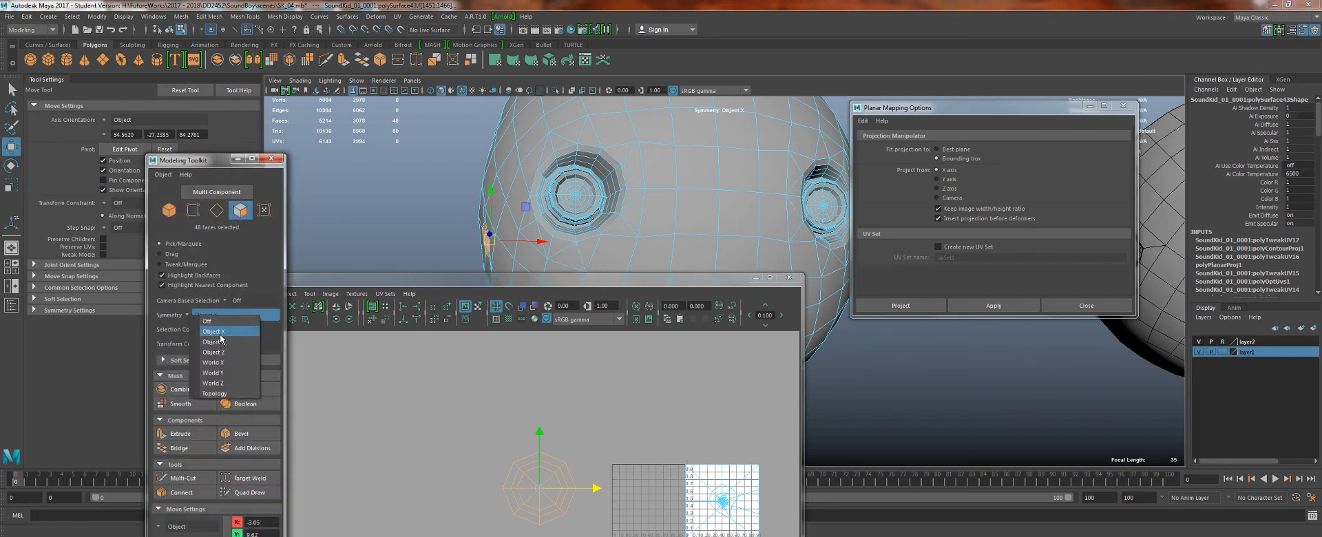
pyautogui.click(220, 322)
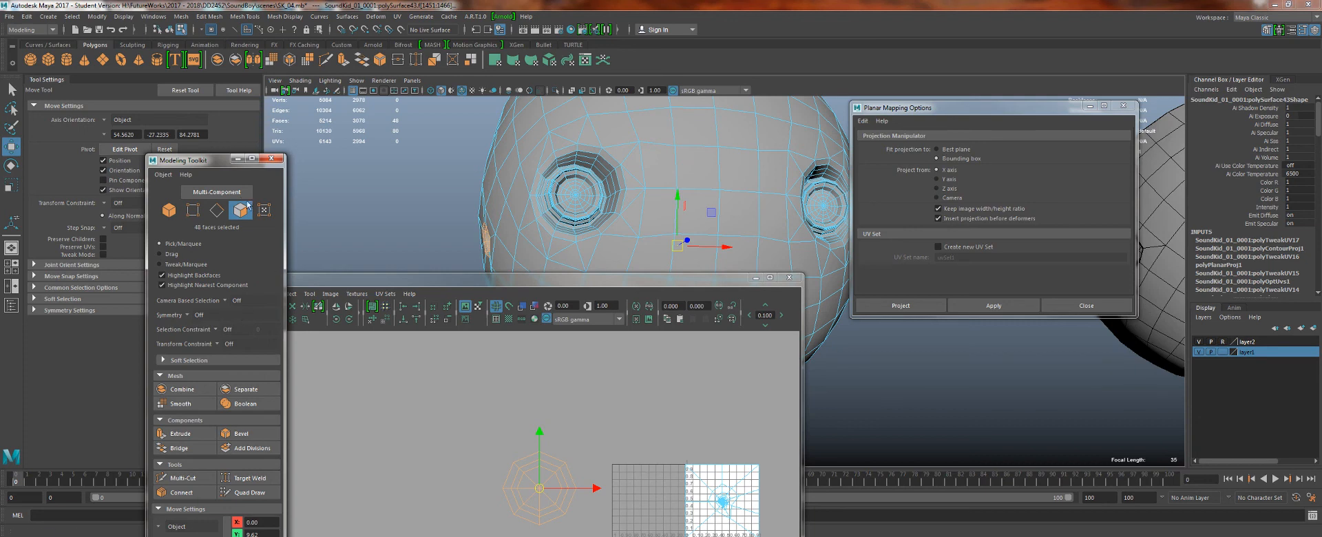
pyautogui.moveTo(200, 161); pyautogui.dragTo(1218, 85)
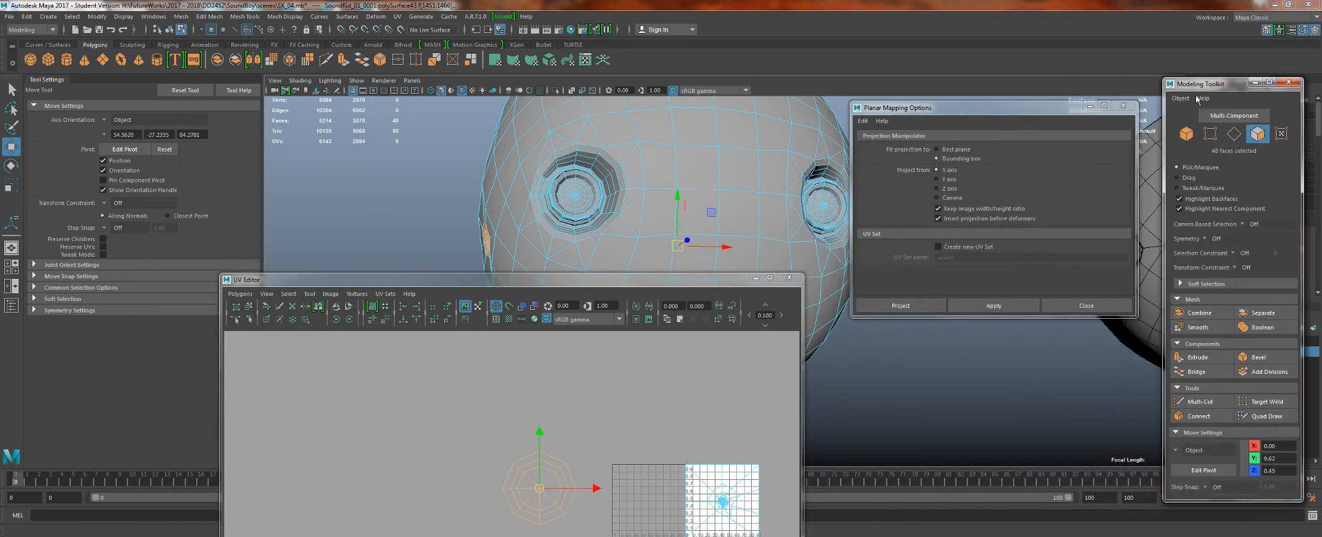
pyautogui.moveTo(671, 279); pyautogui.dragTo(1034, 196)
# - Select only one of the two overlapping ear recess shells and move it sideways off the other
pyautogui.click(842, 388)
pyautogui.doubleClick(901, 411)
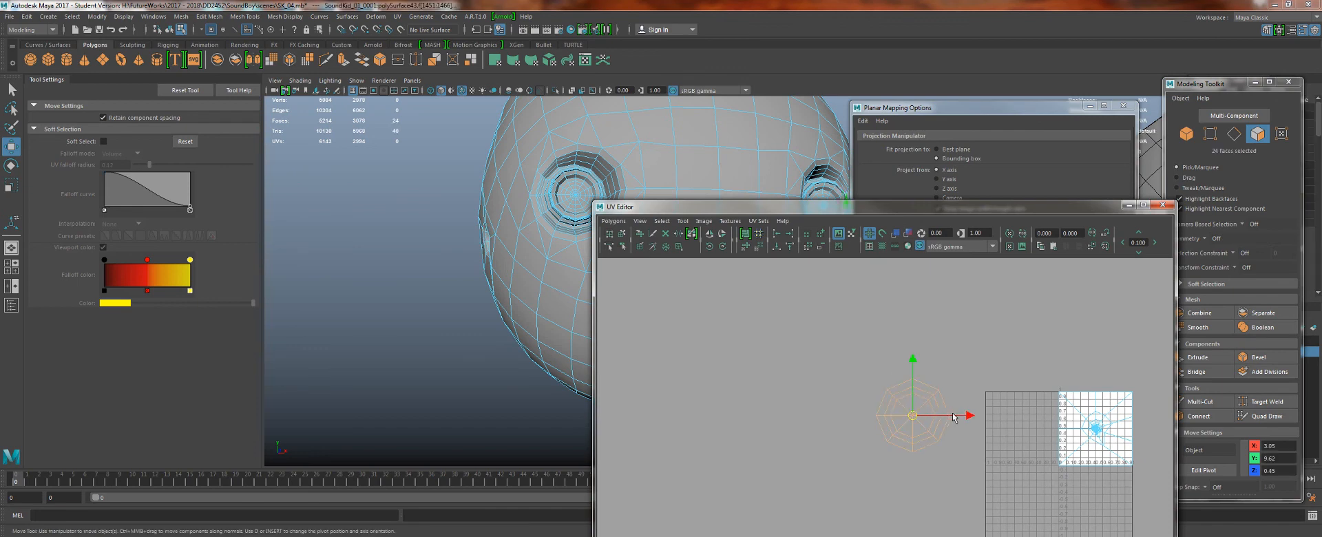
pyautogui.moveTo(954, 416); pyautogui.dragTo(869, 418)
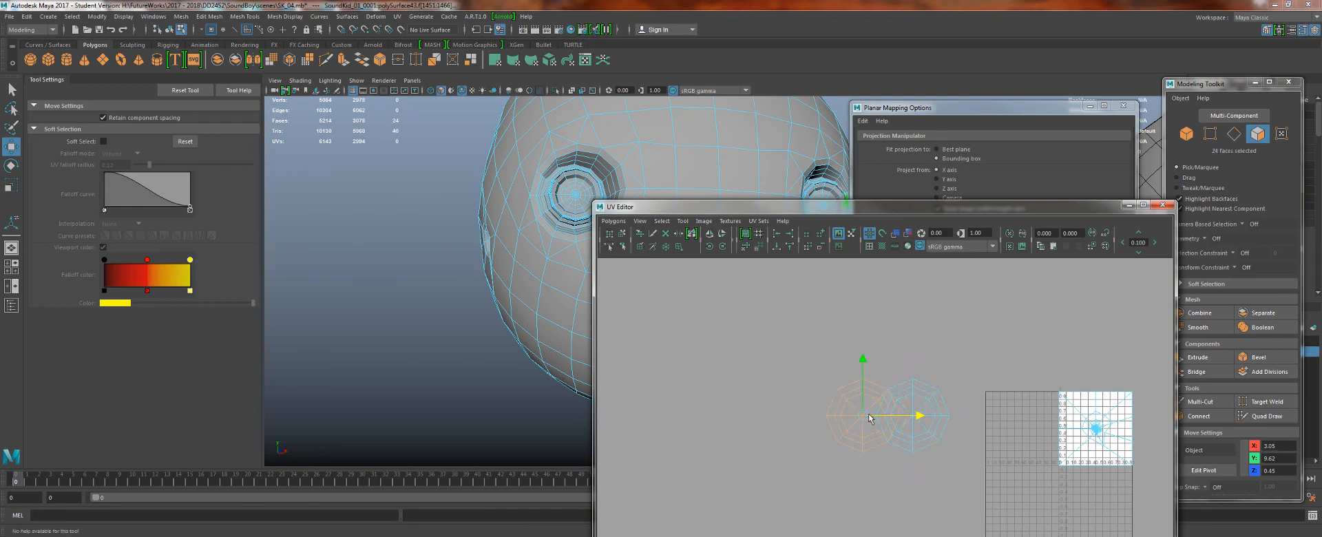
# - Shade the UV shells by orientation and flip the reversed red ear recess shell to match the blue one
pyautogui.click(896, 234)
pyautogui.doubleClick(913, 416)
pyautogui.click(683, 221)
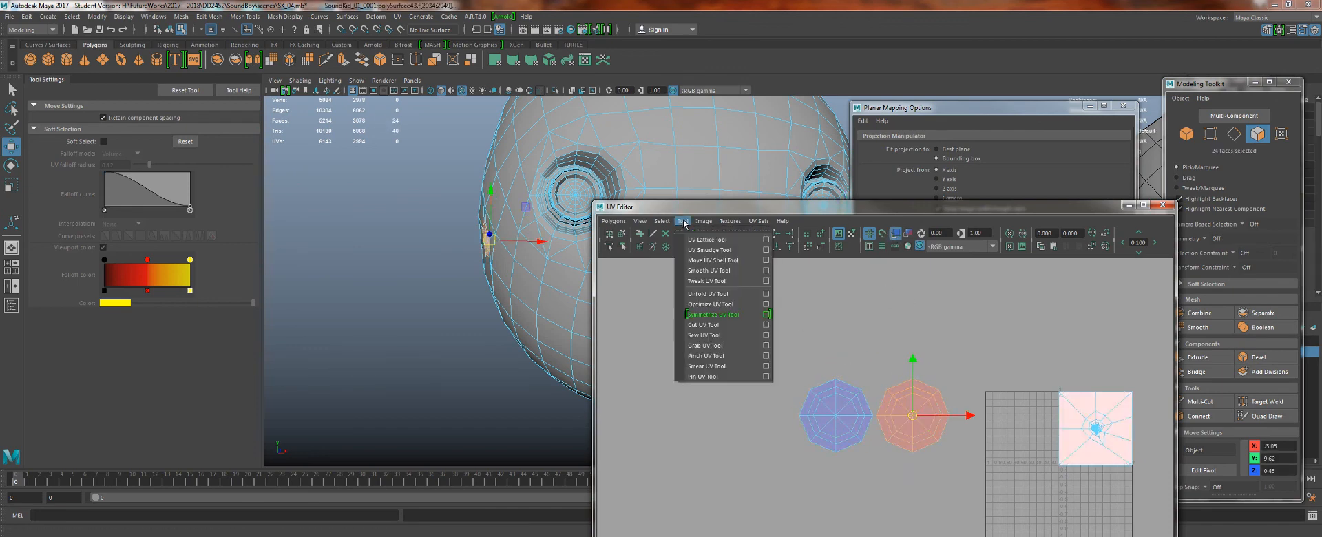
pyautogui.click(714, 315)
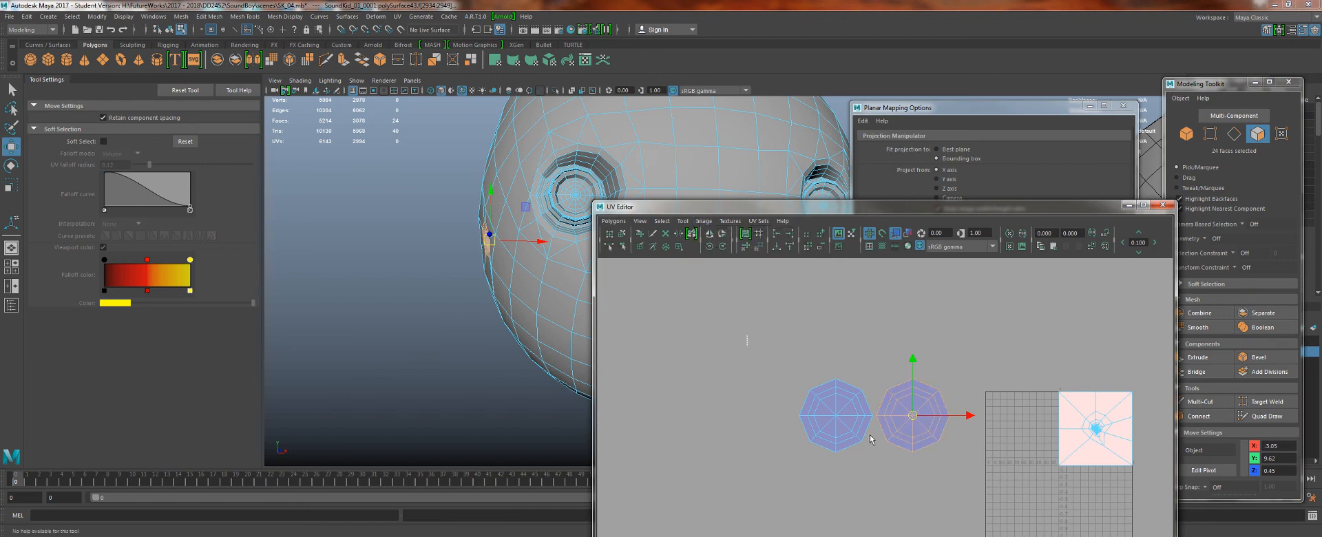
# - Select both ear recess shells and move them together closer to the UV grid, with the UV Editor fully in view
pyautogui.moveTo(870, 435); pyautogui.dragTo(968, 488)
pyautogui.moveTo(947, 418); pyautogui.dragTo(907, 432)
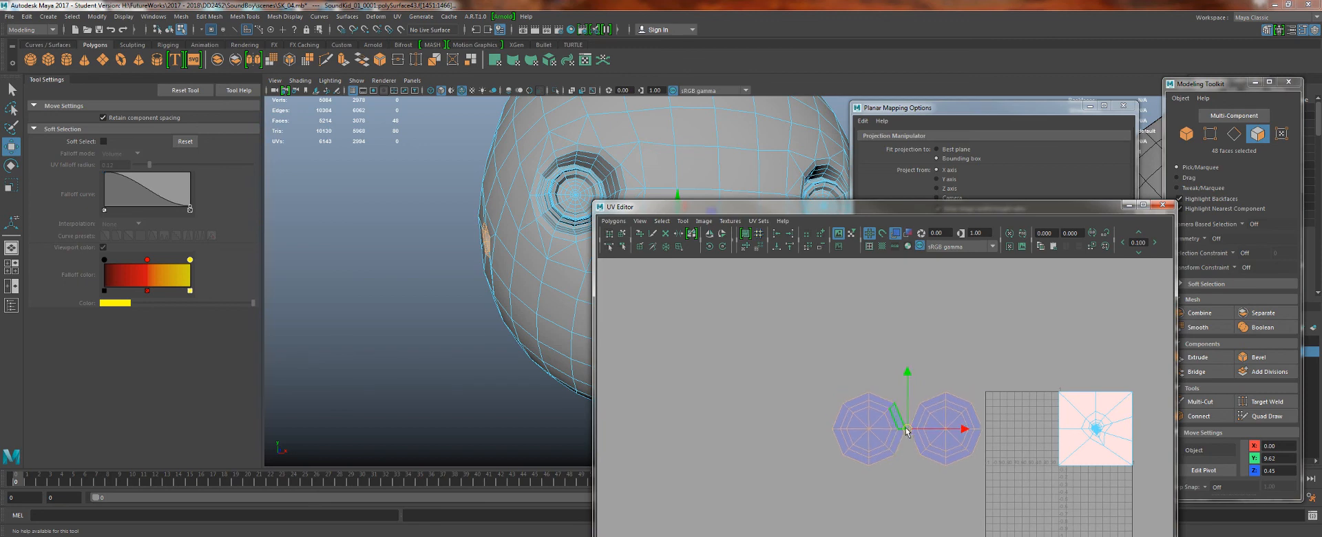
pyautogui.scroll(-1, 890, 396)
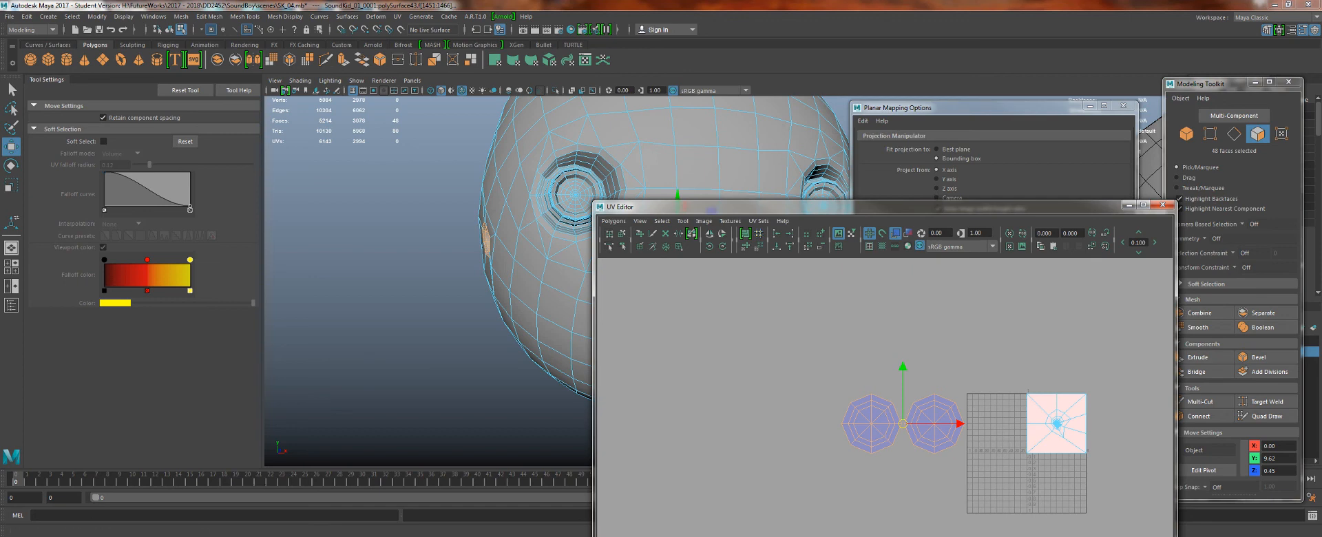
pyautogui.moveTo(852, 213); pyautogui.dragTo(845, 117)
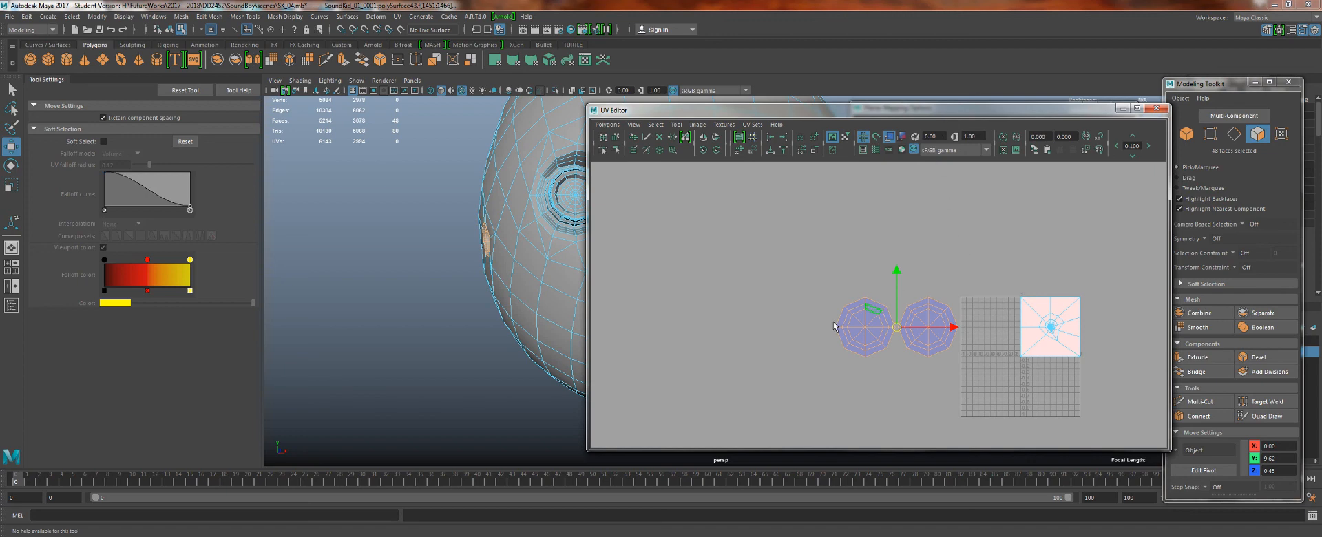
pyautogui.scroll(5, 960, 369)
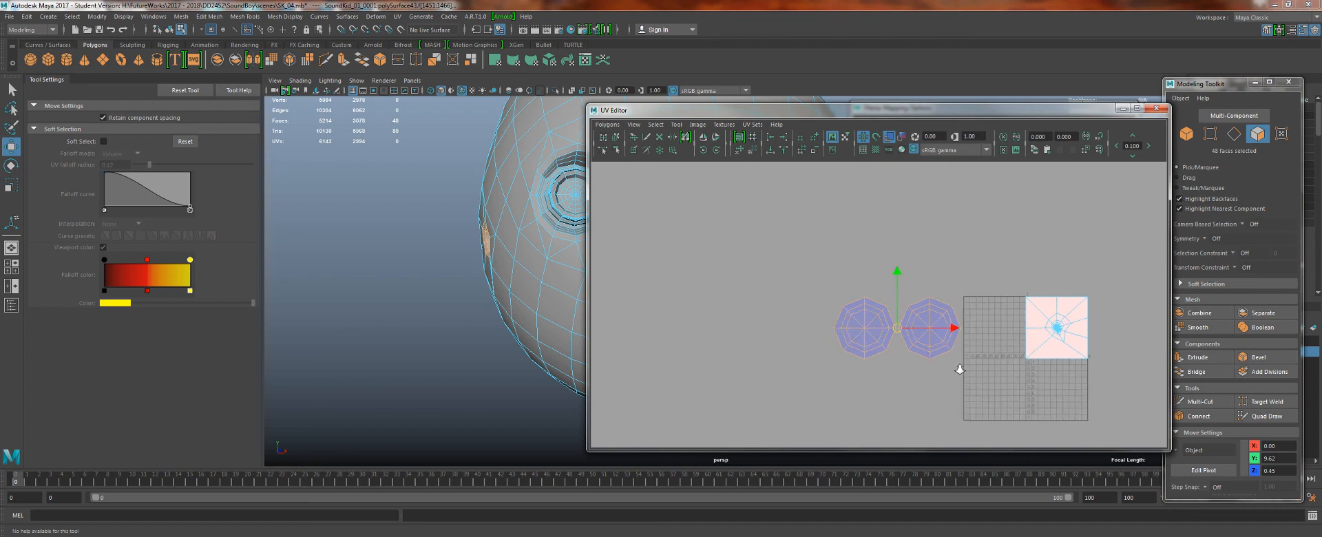
pyautogui.keyDown('alt'); pyautogui.moveTo(970, 377); pyautogui.dragTo(790, 379, button='middle'); pyautogui.keyUp('alt')
pyautogui.scroll(-3, 753, 277)
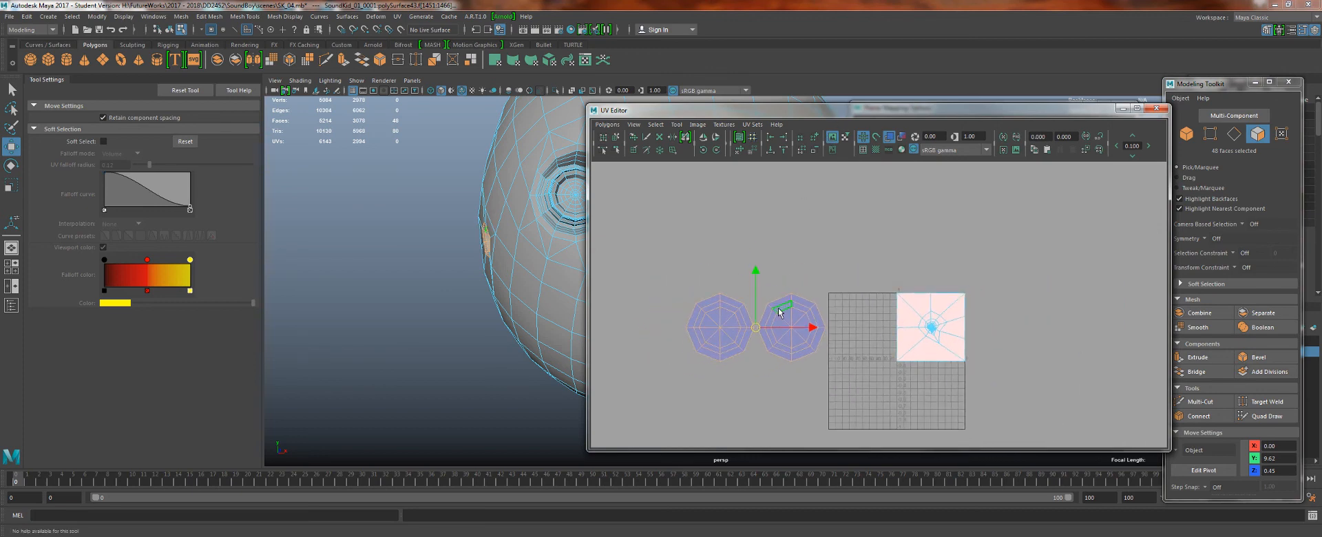
# - Move the two ear recess shells lower beside the UV grid and clear the floating windows away from the head
pyautogui.moveTo(756, 328); pyautogui.dragTo(744, 397)
pyautogui.moveTo(779, 112); pyautogui.dragTo(362, 210)
pyautogui.moveTo(978, 104); pyautogui.dragTo(1182, 316)
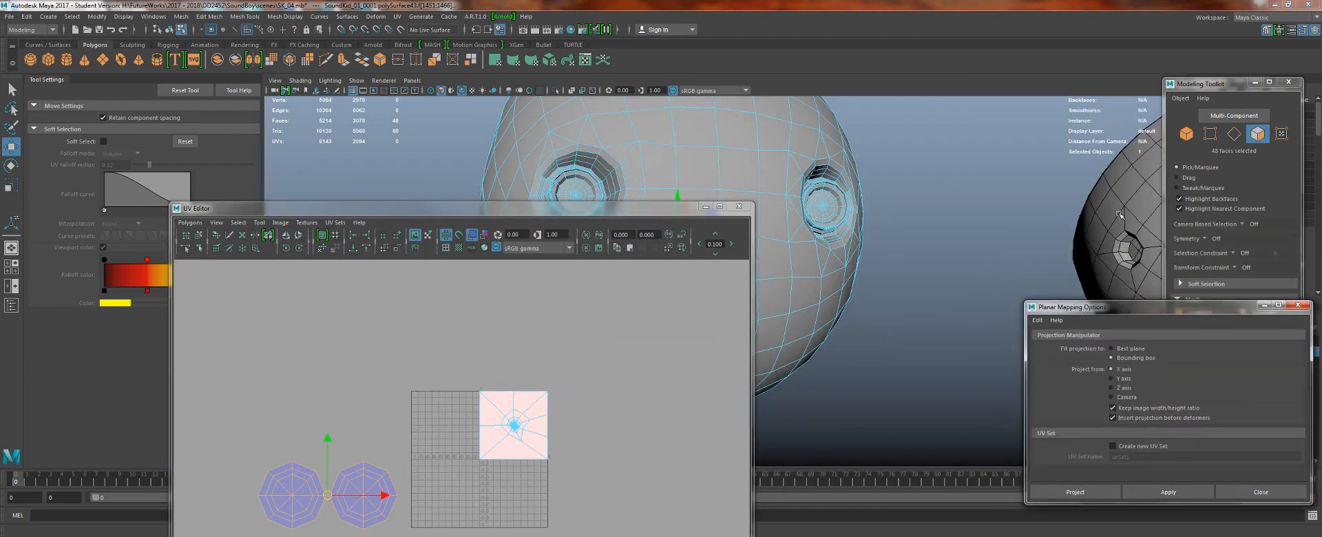
# - Turn on Object X symmetry and select the inner ring of faces in the eye socket
pyautogui.click(1202, 241)
pyautogui.click(1227, 256)
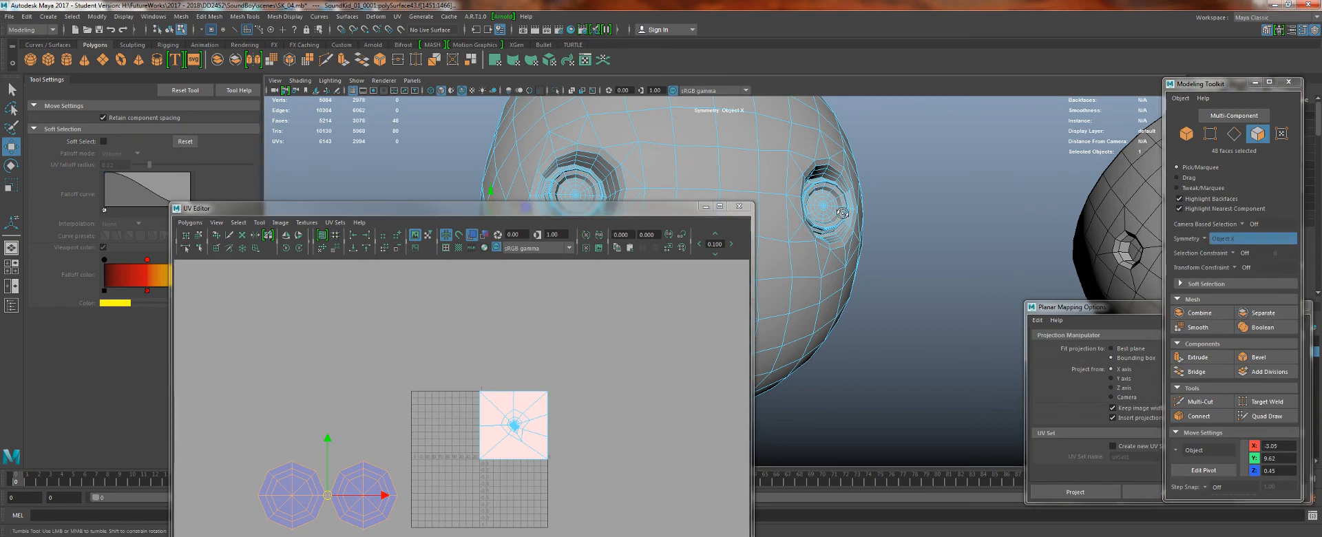
pyautogui.keyDown('alt'); pyautogui.moveTo(868, 231); pyautogui.dragTo(775, 231); pyautogui.keyUp('alt')
pyautogui.keyDown('alt'); pyautogui.moveTo(775, 230); pyautogui.dragTo(809, 239, button='right'); pyautogui.keyUp('alt')
pyautogui.moveTo(648, 210); pyautogui.dragTo(399, 220)
pyautogui.keyDown('alt'); pyautogui.moveTo(675, 206); pyautogui.dragTo(823, 200, button='right'); pyautogui.keyUp('alt')
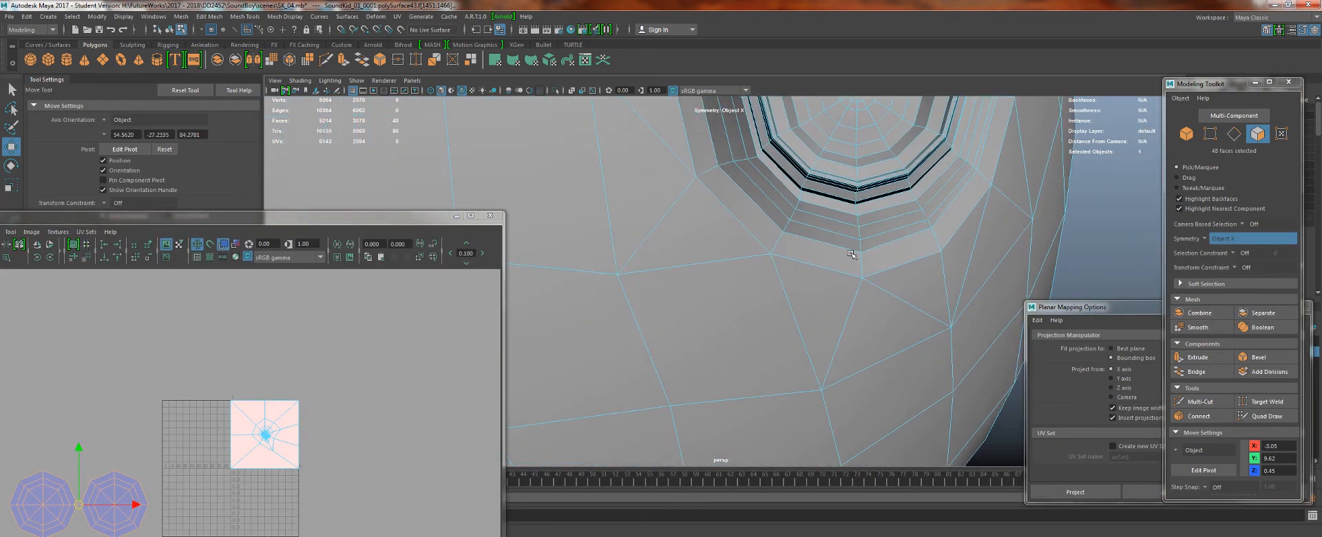
pyautogui.keyDown('alt'); pyautogui.moveTo(823, 196); pyautogui.dragTo(763, 313, button='middle'); pyautogui.keyUp('alt')
pyautogui.keyDown('alt'); pyautogui.moveTo(763, 313); pyautogui.dragTo(751, 279); pyautogui.keyUp('alt')
pyautogui.moveTo(717, 243)
pyautogui.keyDown('alt'); pyautogui.mouseDown()
pyautogui.moveTo(682, 245)
pyautogui.moveTo(723, 252)
pyautogui.mouseUp(); pyautogui.keyUp('alt')
pyautogui.doubleClick(751, 245)
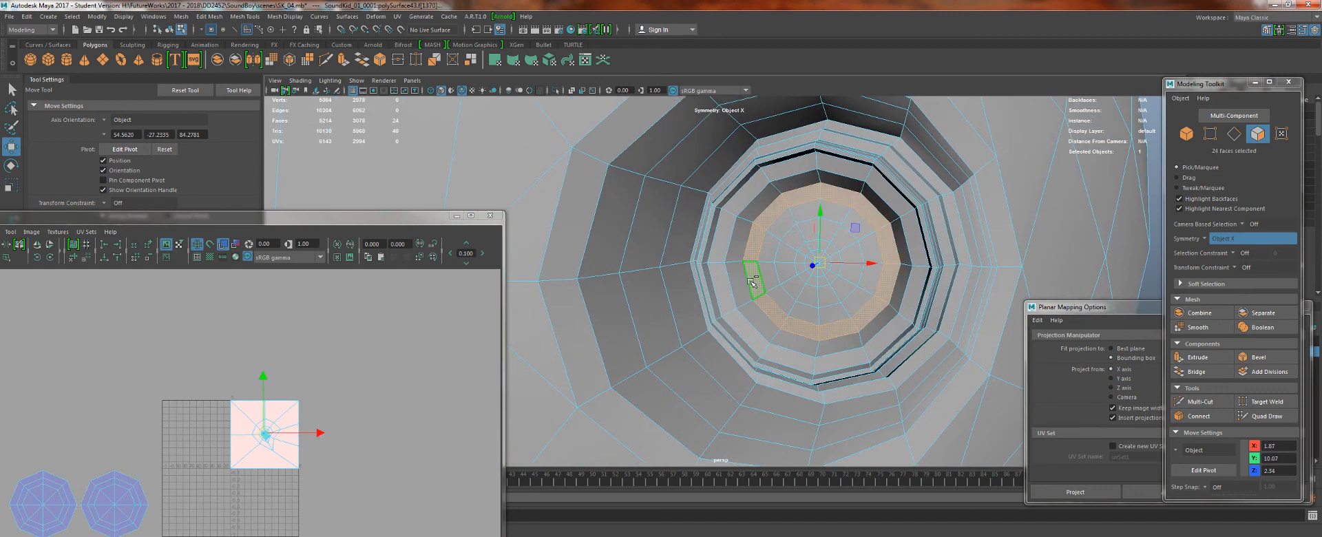
# - Grow the face selection until it covers both eye sockets out to their rims
pyautogui.hotkey('shift', '.')
pyautogui.hotkey('shift', '.')
pyautogui.hotkey('shift', '.')
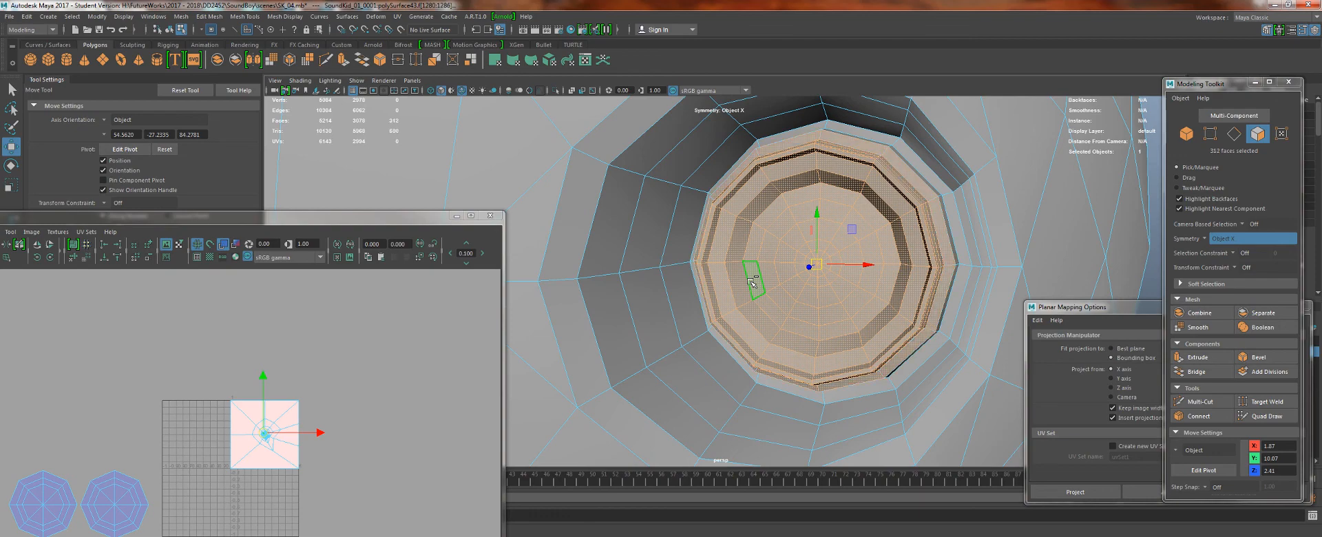
pyautogui.hotkey('shift', '.')
pyautogui.hotkey('shift', '.')
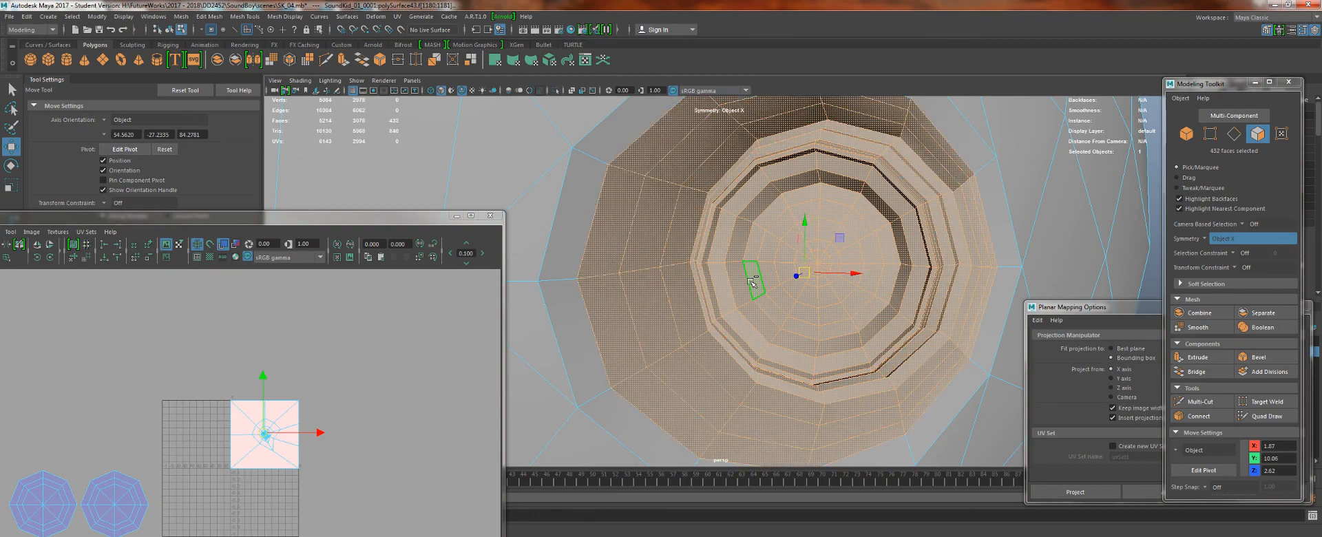
pyautogui.scroll(-5, 753, 279)
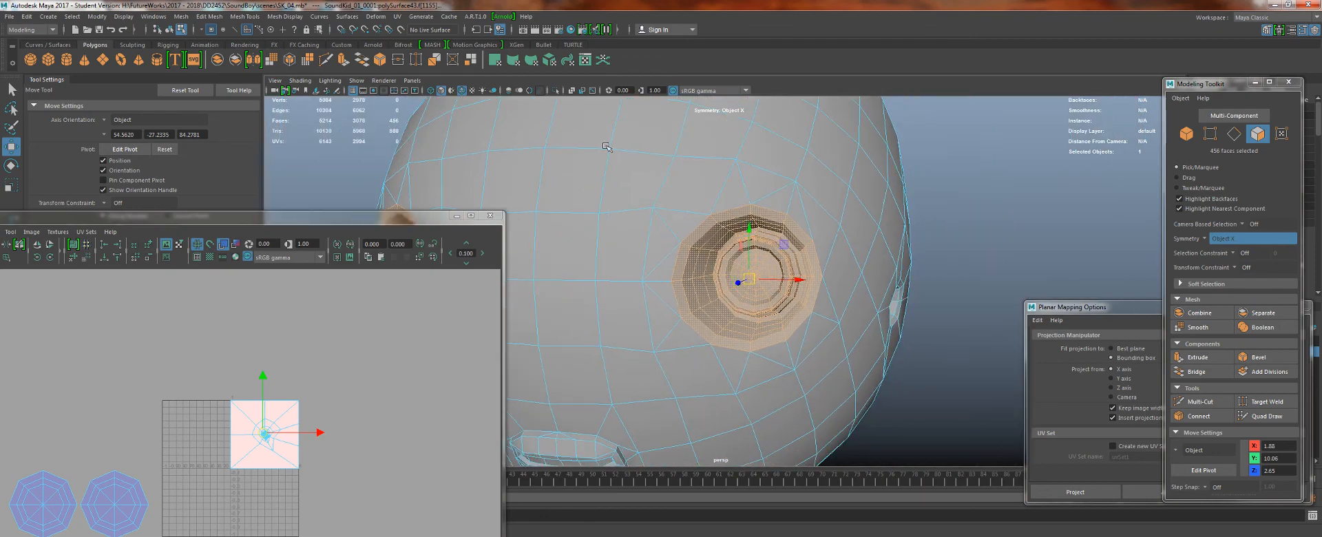
pyautogui.hotkey('shift', '.')
pyautogui.hotkey('shift', ',')
# - Planar map the eye sockets from the Z axis and place their shells outside the grid above the ear recess shells
pyautogui.keyDown('alt'); pyautogui.moveTo(710, 233); pyautogui.dragTo(682, 255); pyautogui.keyUp('alt')
pyautogui.keyDown('alt'); pyautogui.moveTo(682, 255); pyautogui.dragTo(830, 222, button='middle'); pyautogui.keyUp('alt')
pyautogui.scroll(3, 830, 219)
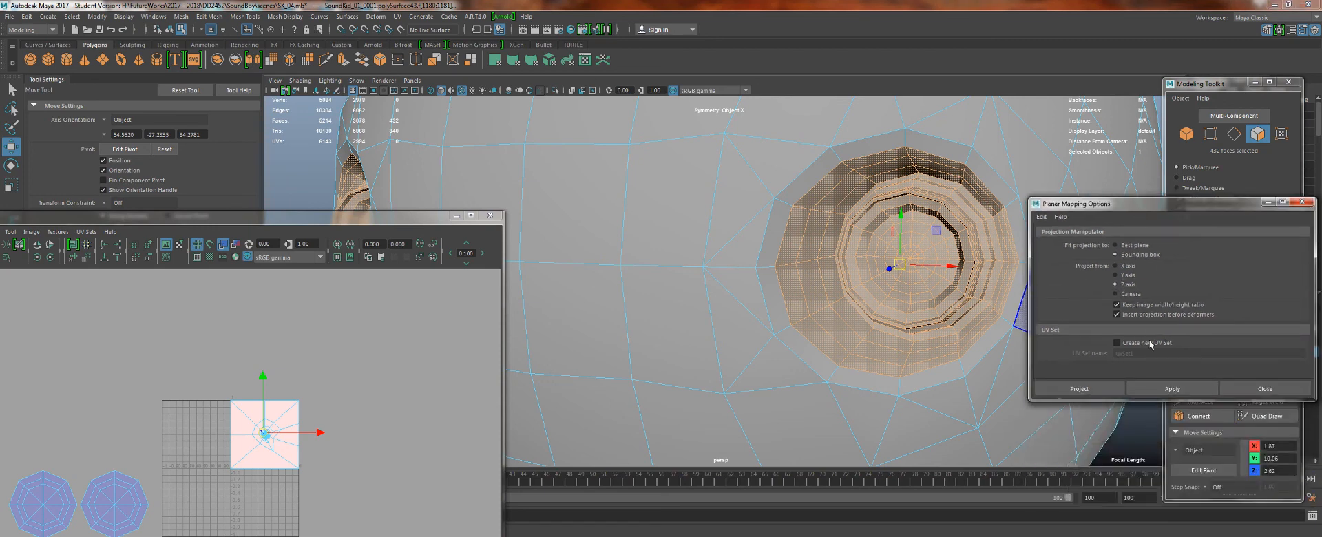
pyautogui.click(1172, 389)
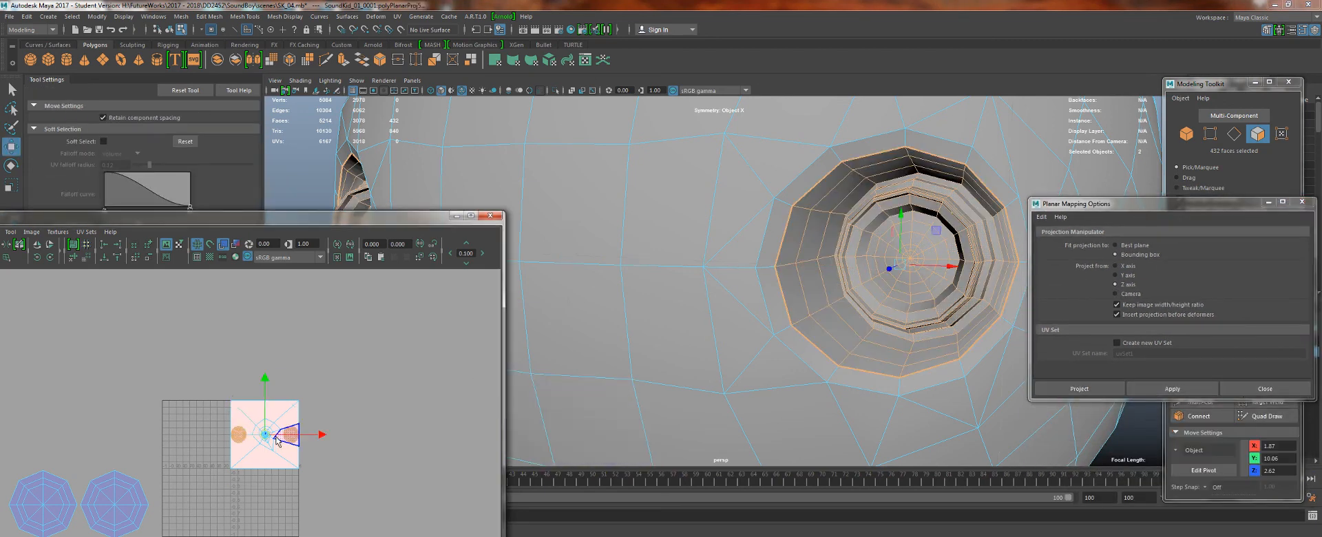
pyautogui.moveTo(278, 441); pyautogui.dragTo(88, 423)
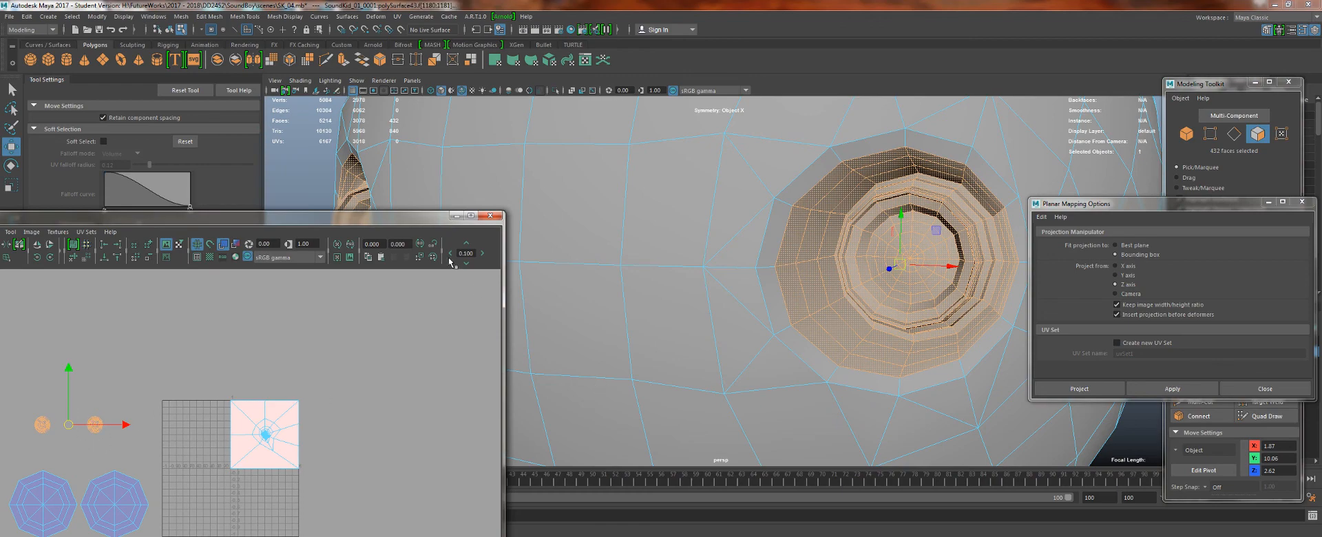
# - Select the middle slot faces of the mouth grille, grow the selection once and add the upper slot's faces
pyautogui.moveTo(396, 221); pyautogui.dragTo(405, 468)
pyautogui.scroll(-6, 741, 292)
pyautogui.keyDown('alt'); pyautogui.moveTo(741, 292); pyautogui.dragTo(792, 148); pyautogui.keyUp('alt')
pyautogui.scroll(5, 828, 406)
pyautogui.keyDown('alt'); pyautogui.moveTo(828, 406); pyautogui.dragTo(885, 421); pyautogui.keyUp('alt')
pyautogui.scroll(3, 803, 304)
pyautogui.keyDown('alt'); pyautogui.moveTo(803, 304); pyautogui.dragTo(752, 341, button='middle'); pyautogui.keyUp('alt')
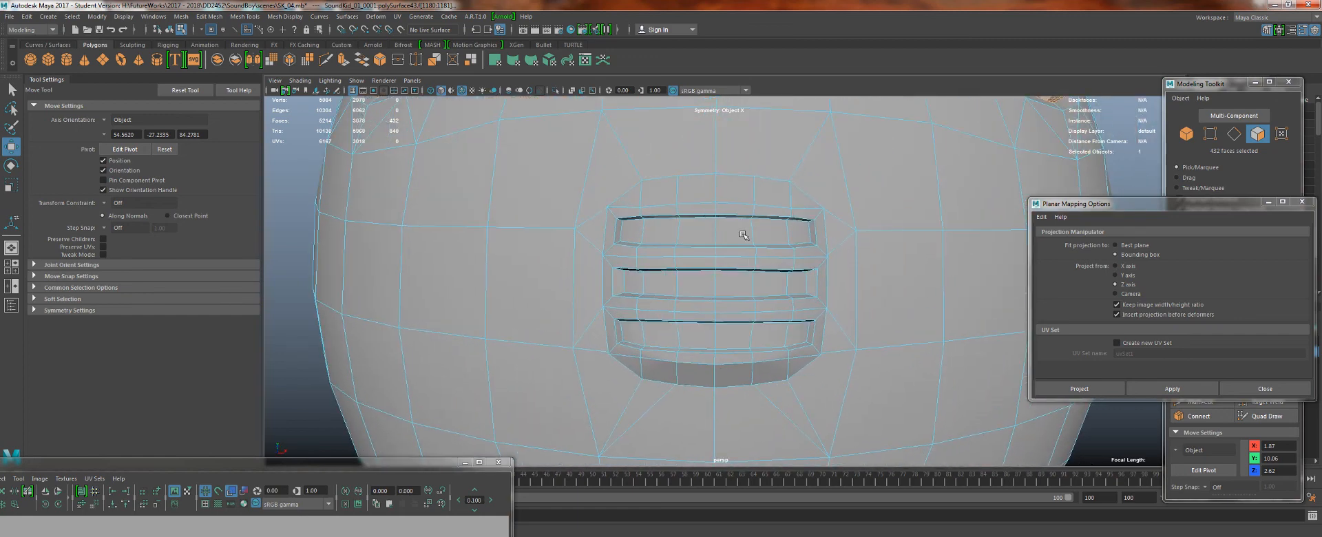
pyautogui.click(733, 286)
pyautogui.keyDown('shift'); pyautogui.doubleClick(733, 285); pyautogui.keyUp('shift')
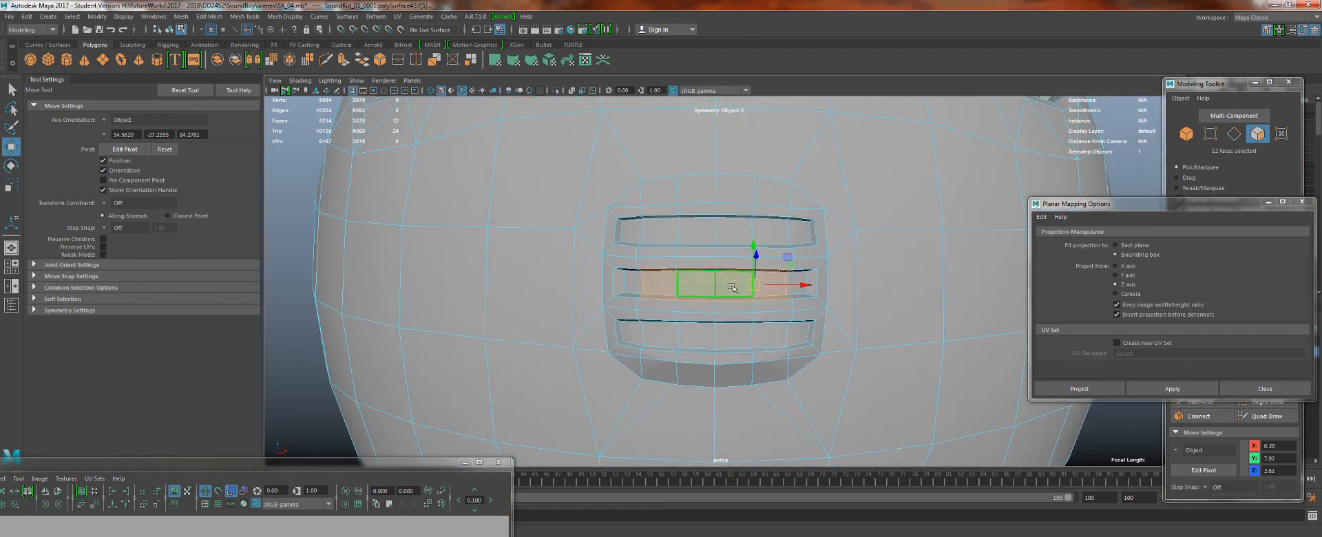
pyautogui.hotkey('shift', '.')
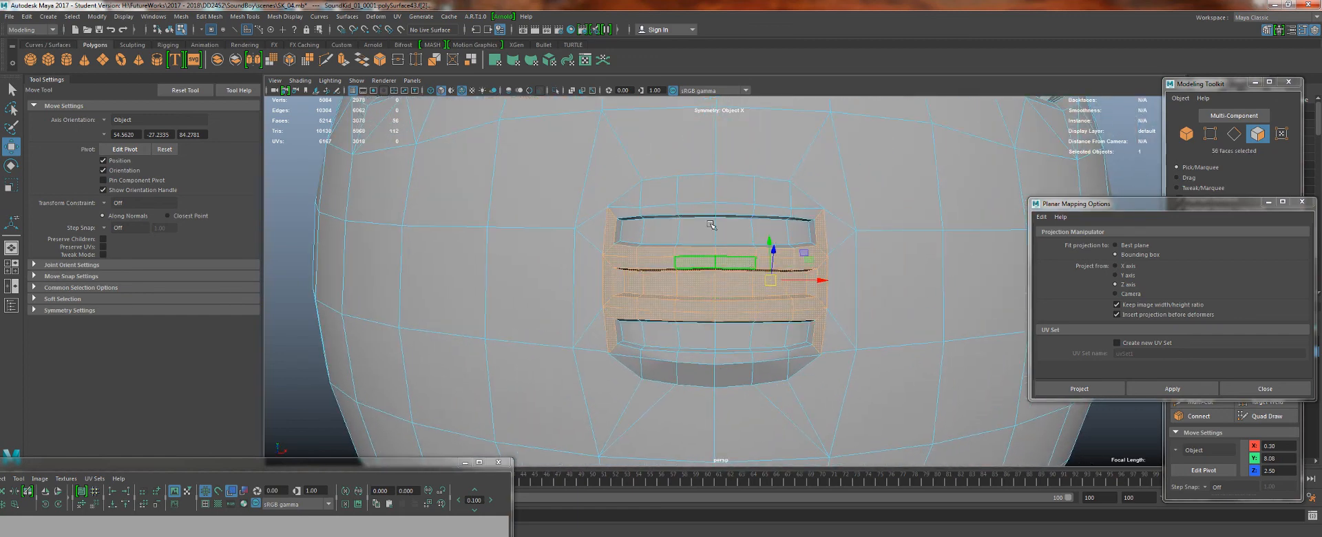
pyautogui.keyDown('shift'); pyautogui.click(703, 230); pyautogui.keyUp('shift')
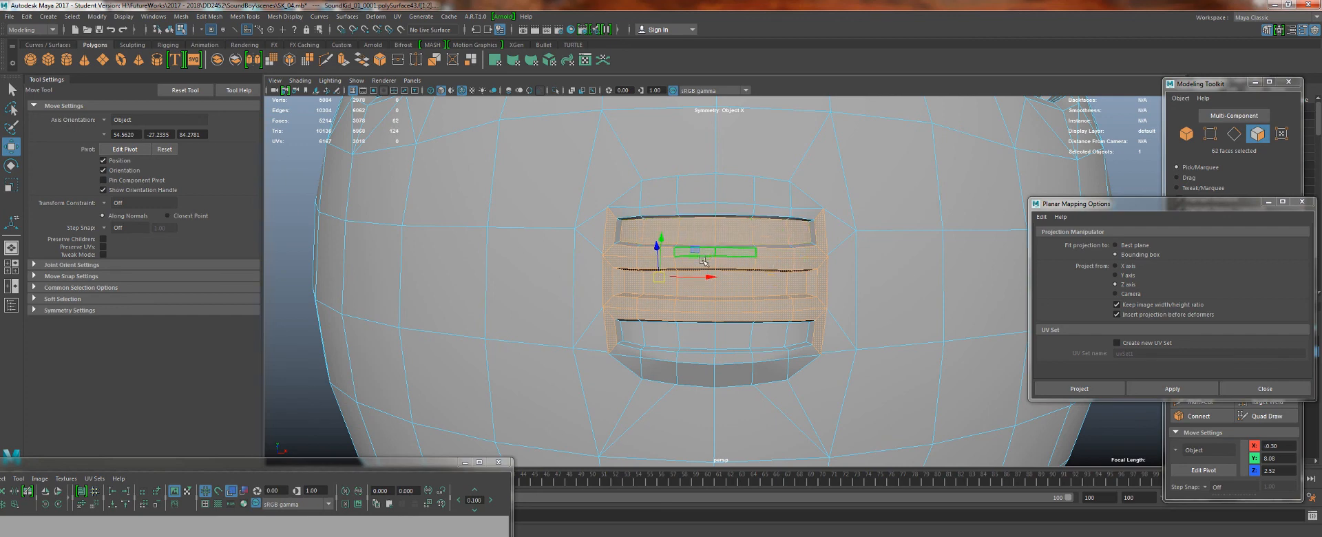
# - Add the faces around the grille's upper slot and along its top panel to the selection
pyautogui.keyDown('alt'); pyautogui.moveTo(704, 262); pyautogui.dragTo(704, 349, button='middle'); pyautogui.keyUp('alt')
pyautogui.press('q')
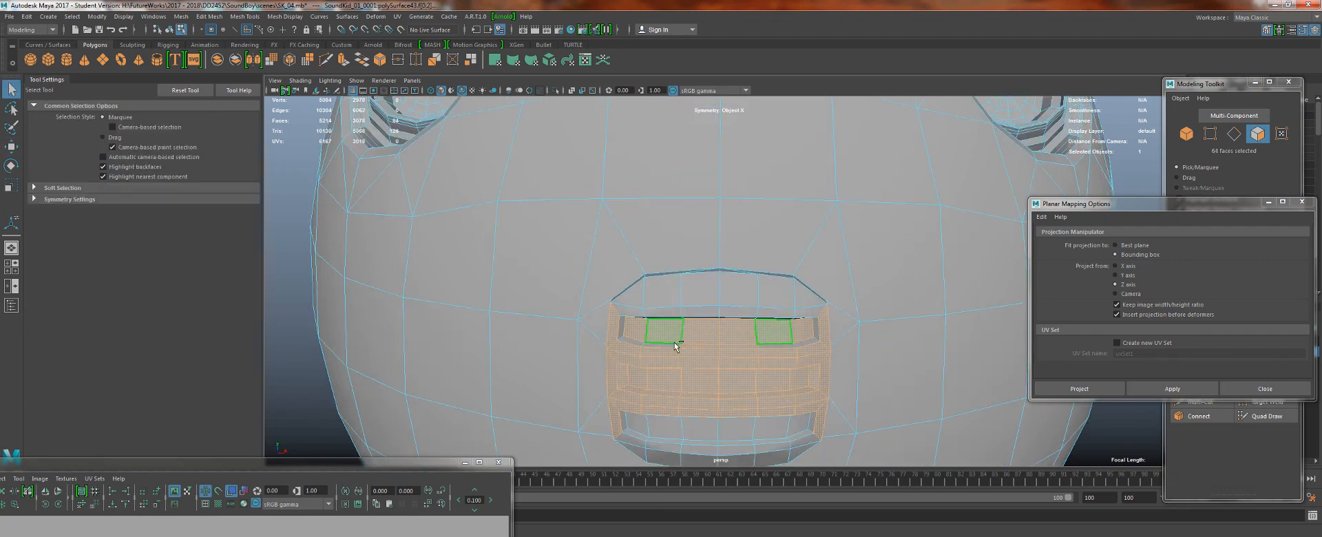
pyautogui.keyDown('shift'); pyautogui.click(674, 345); pyautogui.keyUp('shift')
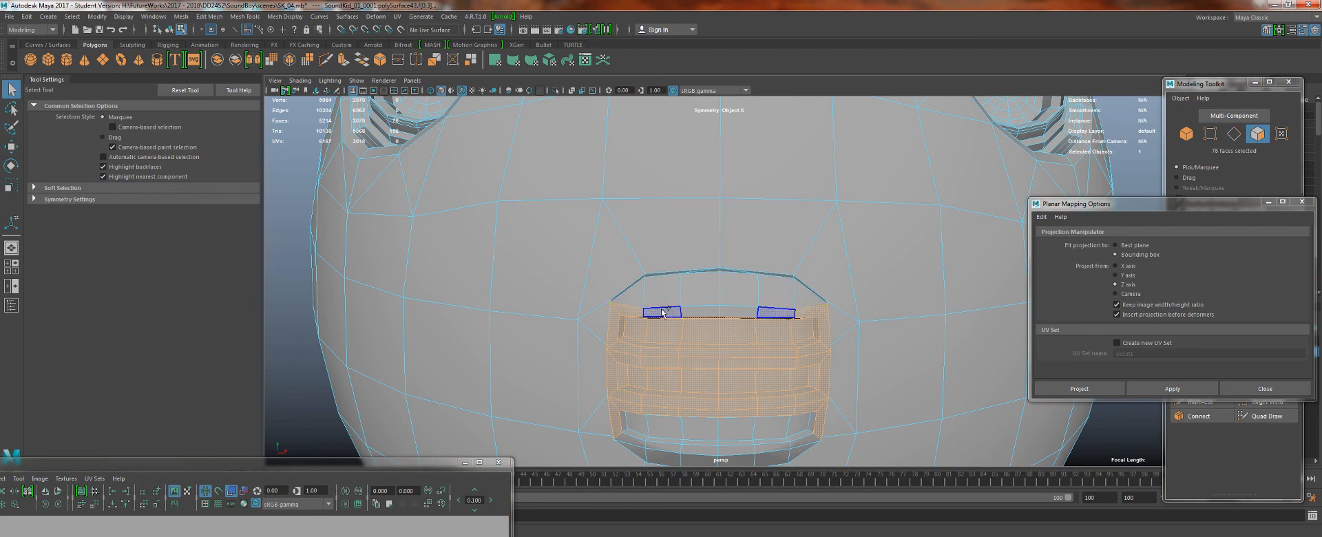
pyautogui.keyDown('shift'); pyautogui.click(662, 312); pyautogui.keyUp('shift')
pyautogui.keyDown('shift'); pyautogui.click(700, 312); pyautogui.keyUp('shift')
pyautogui.keyDown('shift'); pyautogui.click(697, 294); pyautogui.keyUp('shift')
pyautogui.keyDown('shift'); pyautogui.click(669, 299); pyautogui.keyUp('shift')
pyautogui.keyDown('shift'); pyautogui.click(632, 296); pyautogui.keyUp('shift')
# - Add the faces in and around the grille's lower slot and its bottom panel to the selection
pyautogui.keyDown('alt'); pyautogui.moveTo(694, 347); pyautogui.dragTo(692, 284); pyautogui.keyUp('alt')
pyautogui.scroll(4, 682, 192)
pyautogui.keyDown('alt'); pyautogui.moveTo(682, 192); pyautogui.dragTo(700, 372, button='middle'); pyautogui.keyUp('alt')
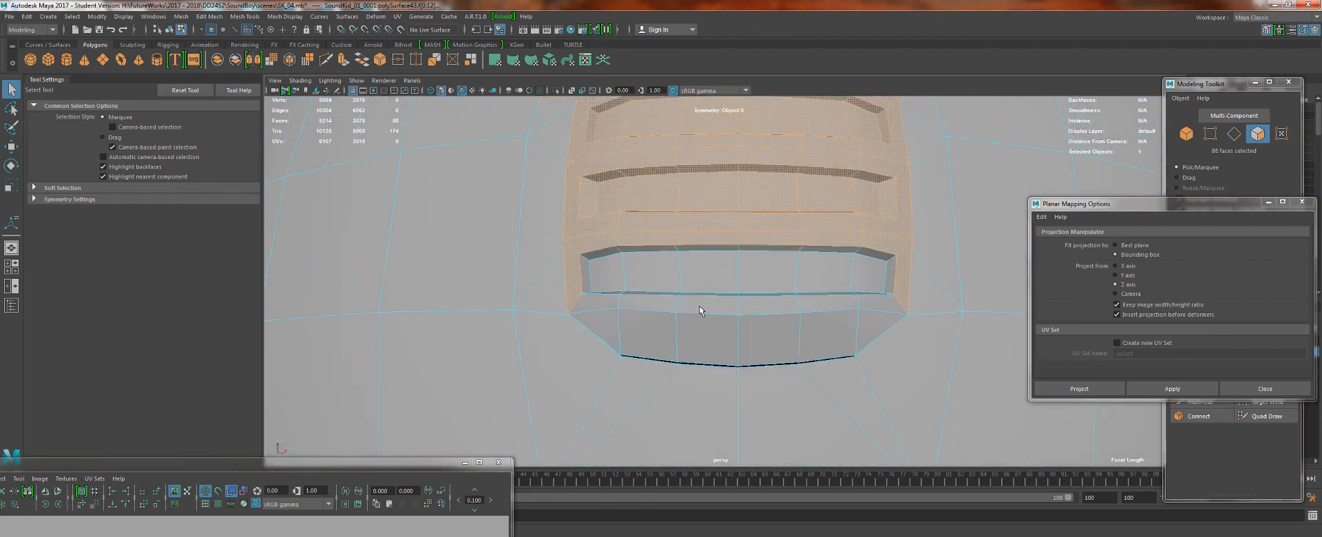
pyautogui.keyDown('shift'); pyautogui.click(589, 270); pyautogui.keyUp('shift')
pyautogui.keyDown('shift'); pyautogui.click(599, 301); pyautogui.keyUp('shift')
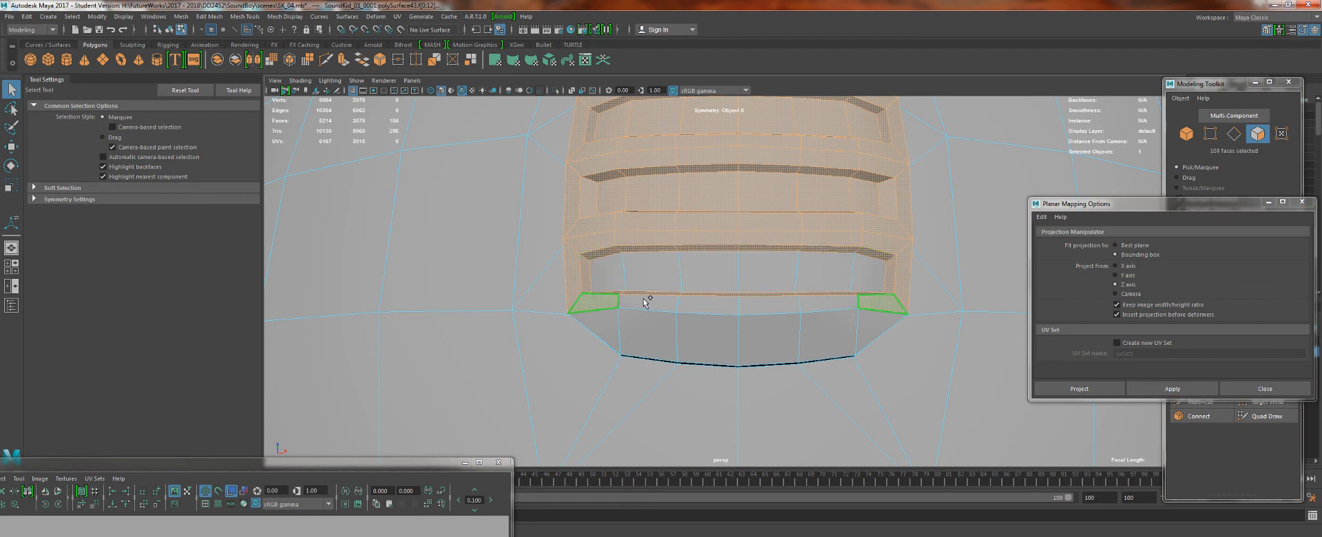
pyautogui.keyDown('shift'); pyautogui.click(691, 303); pyautogui.keyUp('shift')
pyautogui.keyDown('shift'); pyautogui.click(609, 320); pyautogui.keyUp('shift')
pyautogui.keyDown('shift'); pyautogui.click(646, 322); pyautogui.keyUp('shift')
pyautogui.keyDown('shift'); pyautogui.click(698, 324); pyautogui.keyUp('shift')
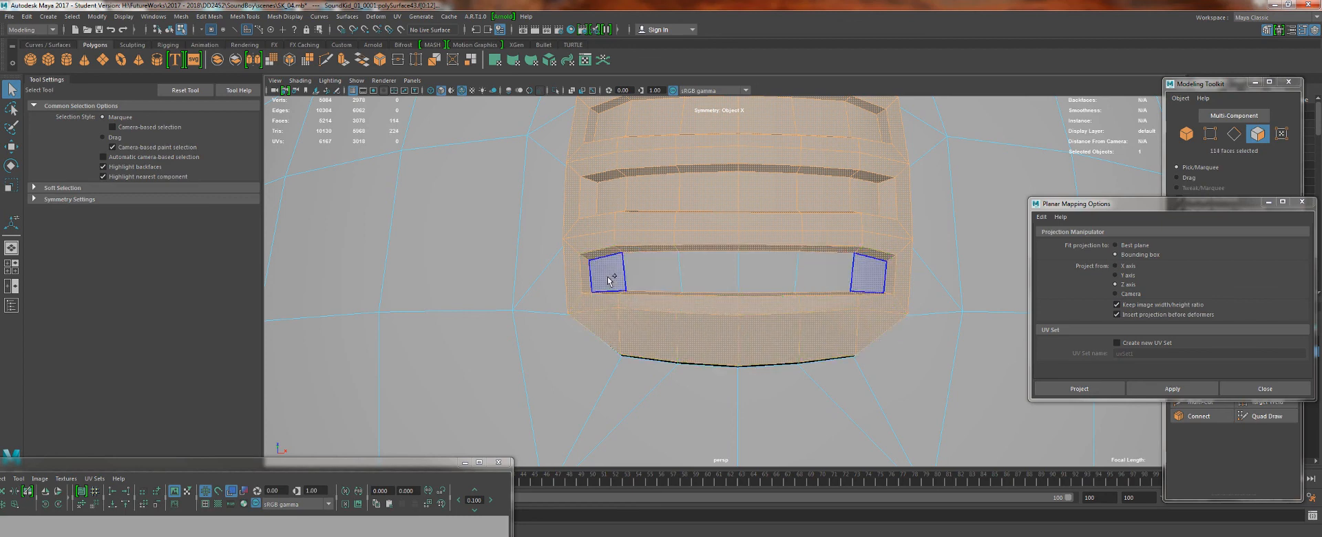
pyautogui.keyDown('shift'); pyautogui.click(610, 275); pyautogui.keyUp('shift')
pyautogui.keyDown('shift'); pyautogui.click(671, 279); pyautogui.keyUp('shift')
# - Add the remaining faces along the grille's upper and lower rims, including the narrow strips where it meets the head
pyautogui.keyDown('alt'); pyautogui.moveTo(671, 279); pyautogui.dragTo(676, 319); pyautogui.keyUp('alt')
pyautogui.keyDown('shift'); pyautogui.click(719, 262); pyautogui.keyUp('shift')
pyautogui.keyDown('shift'); pyautogui.click(620, 336); pyautogui.keyUp('shift')
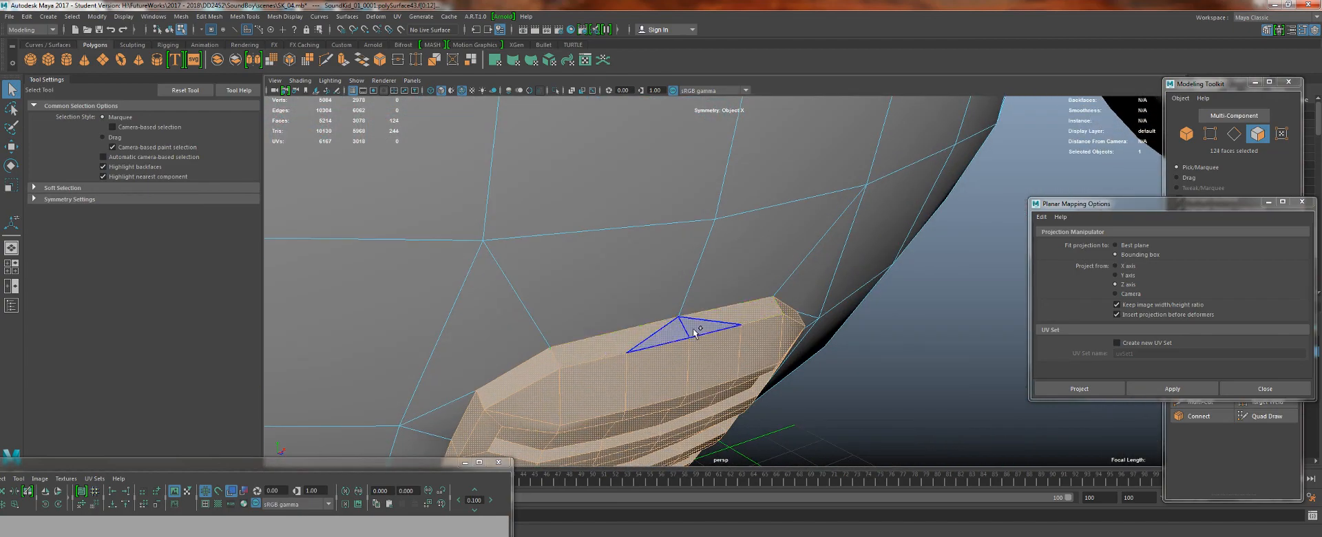
pyautogui.keyDown('shift'); pyautogui.click(693, 327); pyautogui.keyUp('shift')
pyautogui.moveTo(736, 383)
pyautogui.keyDown('alt'); pyautogui.mouseDown()
pyautogui.moveTo(737, 353)
pyautogui.moveTo(835, 255)
pyautogui.moveTo(971, 308)
pyautogui.mouseUp(); pyautogui.keyUp('alt')
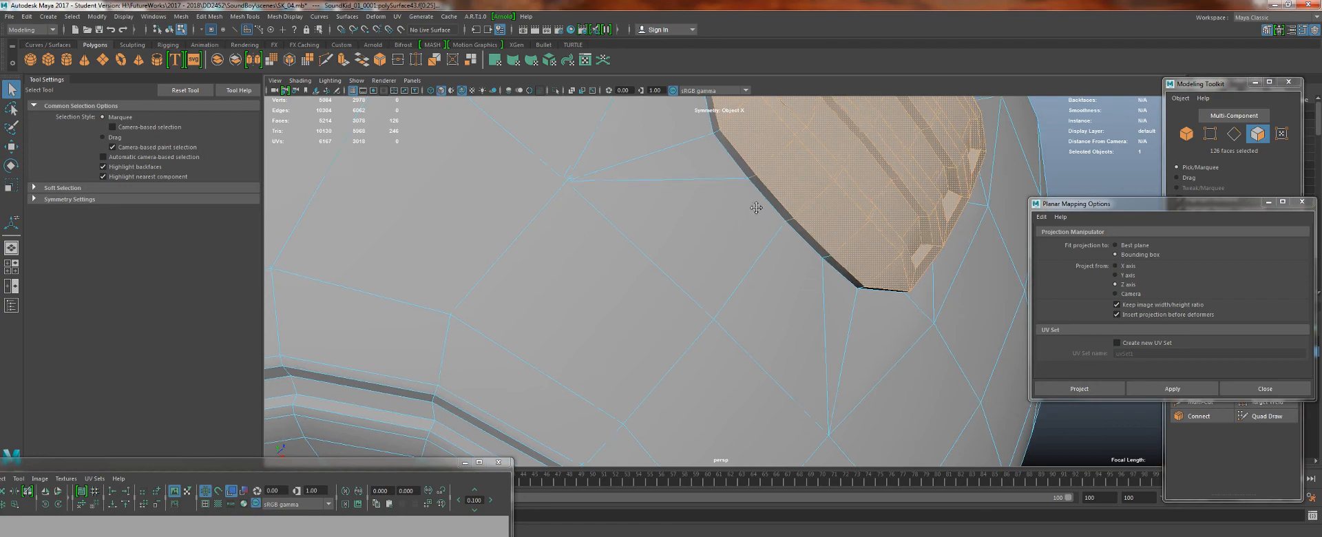
pyautogui.keyDown('alt'); pyautogui.moveTo(759, 207); pyautogui.dragTo(752, 178); pyautogui.keyUp('alt')
pyautogui.keyDown('shift'); pyautogui.click(757, 178); pyautogui.keyUp('shift')
pyautogui.keyDown('shift'); pyautogui.click(777, 218); pyautogui.keyUp('shift')
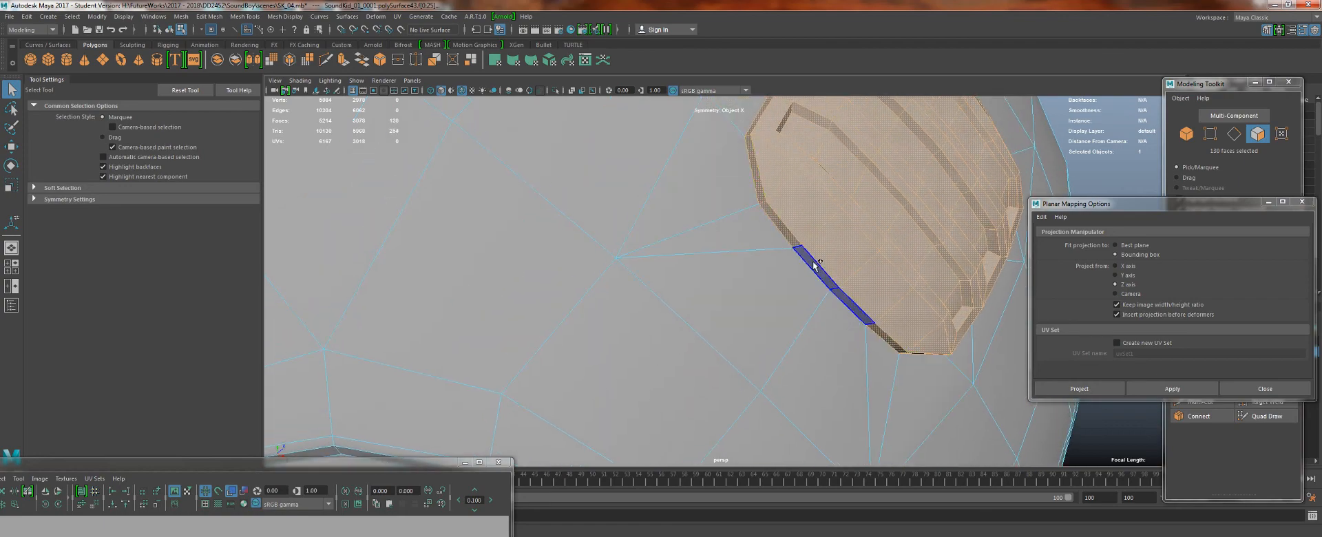
pyautogui.keyDown('shift'); pyautogui.click(827, 275); pyautogui.keyUp('shift')
# - Apply a planar projection from the Z axis to the selected mouth grille faces
pyautogui.keyDown('alt'); pyautogui.moveTo(804, 232); pyautogui.dragTo(730, 231, button='right'); pyautogui.keyUp('alt')
pyautogui.keyDown('alt'); pyautogui.moveTo(731, 231); pyautogui.dragTo(725, 307); pyautogui.keyUp('alt')
pyautogui.keyDown('alt'); pyautogui.moveTo(725, 306); pyautogui.dragTo(770, 308, button='right'); pyautogui.keyUp('alt')
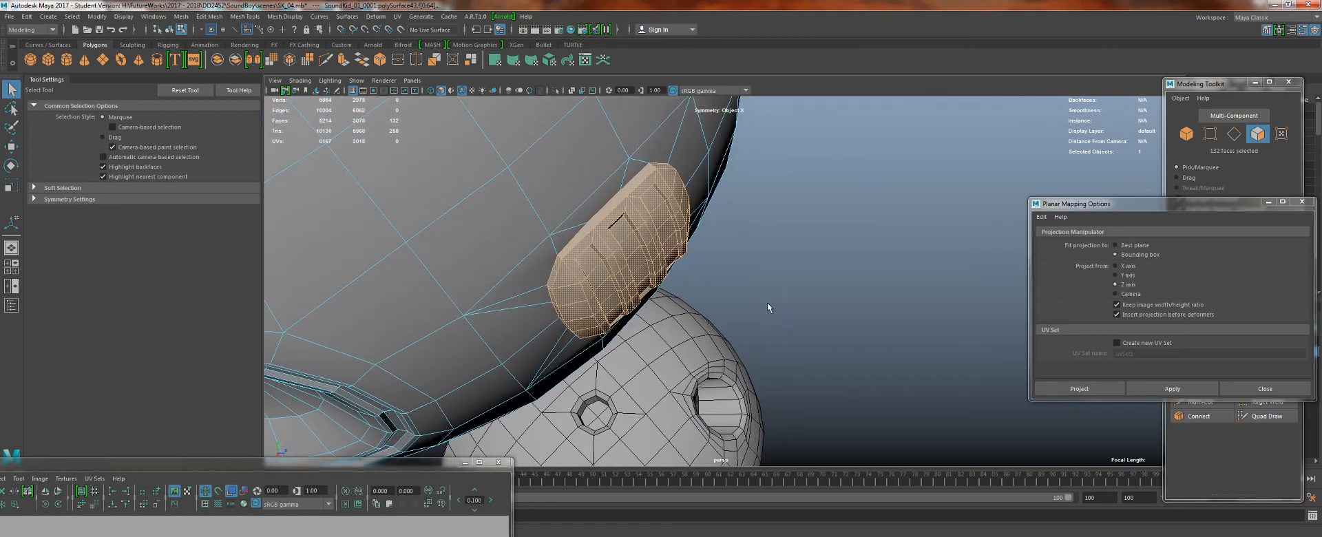
pyautogui.click(1175, 390)
# - Tilt the planar projection plane to align with the slope of the mouth grille
pyautogui.keyDown('alt'); pyautogui.moveTo(644, 241); pyautogui.dragTo(626, 272); pyautogui.keyUp('alt')
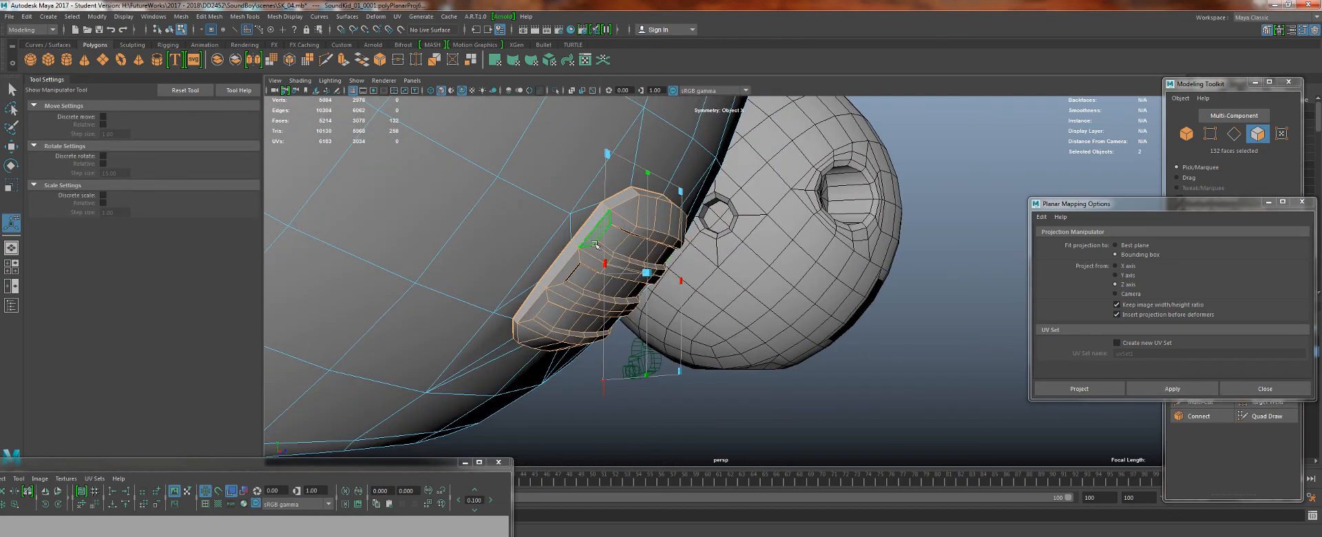
pyautogui.keyDown('alt'); pyautogui.moveTo(598, 307); pyautogui.dragTo(631, 298); pyautogui.keyUp('alt')
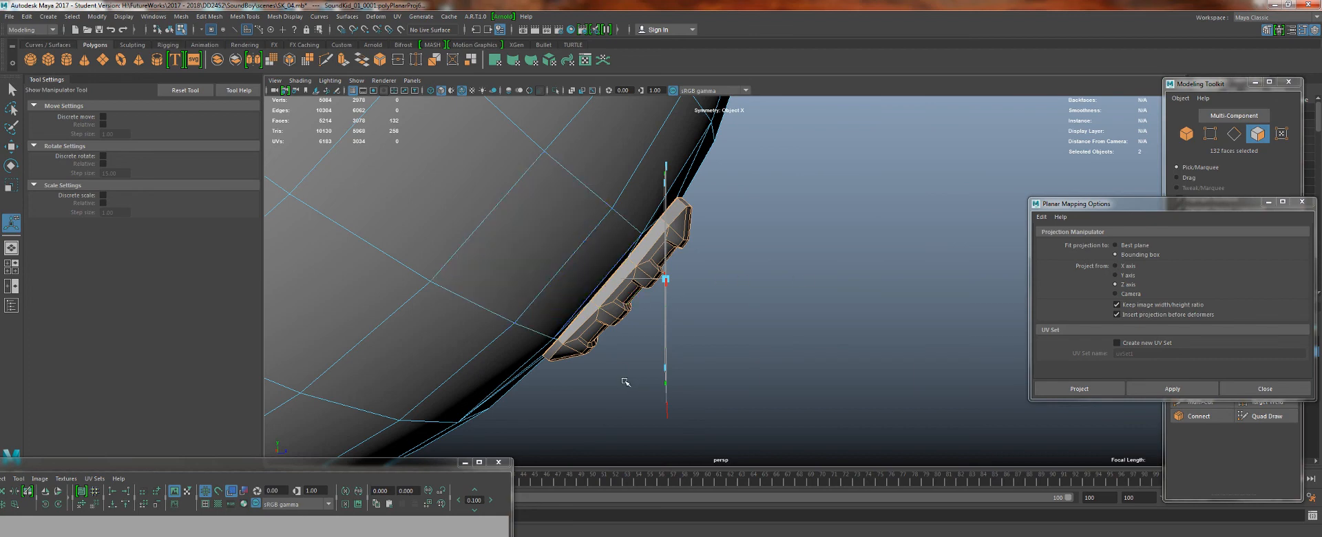
pyautogui.keyDown('alt'); pyautogui.moveTo(623, 379); pyautogui.dragTo(716, 364); pyautogui.keyUp('alt')
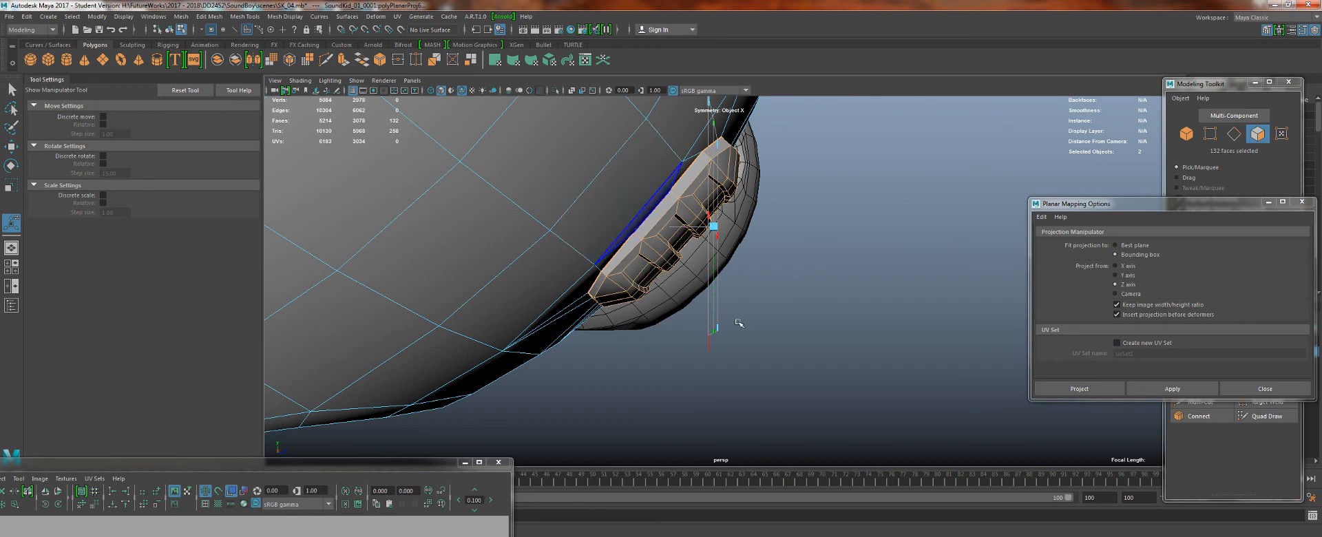
pyautogui.keyDown('alt'); pyautogui.moveTo(692, 288); pyautogui.dragTo(636, 224); pyautogui.keyUp('alt')
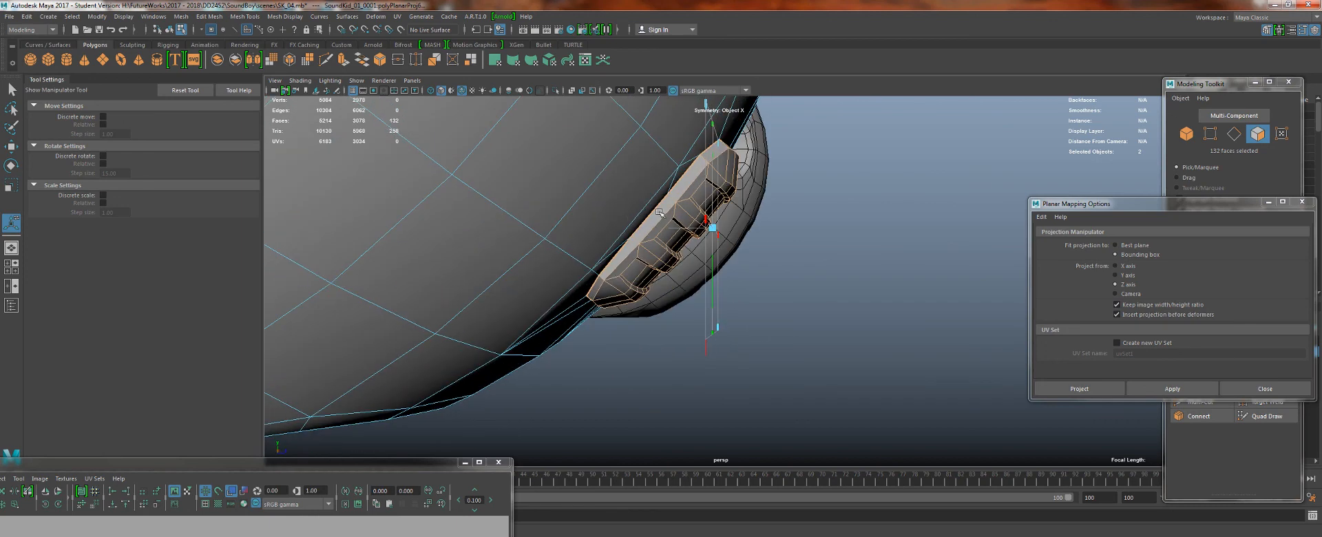
pyautogui.keyDown('alt'); pyautogui.moveTo(735, 362); pyautogui.dragTo(655, 347); pyautogui.keyUp('alt')
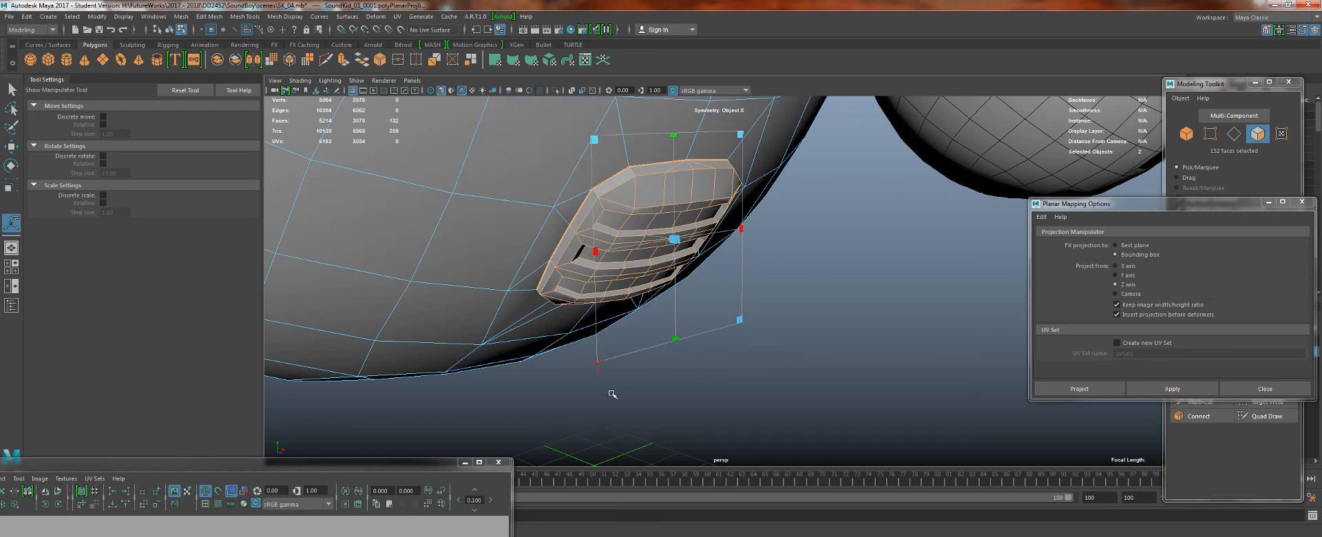
pyautogui.moveTo(612, 394)
pyautogui.keyDown('alt'); pyautogui.mouseDown()
pyautogui.moveTo(585, 382)
pyautogui.moveTo(598, 383)
pyautogui.mouseUp(); pyautogui.keyUp('alt')
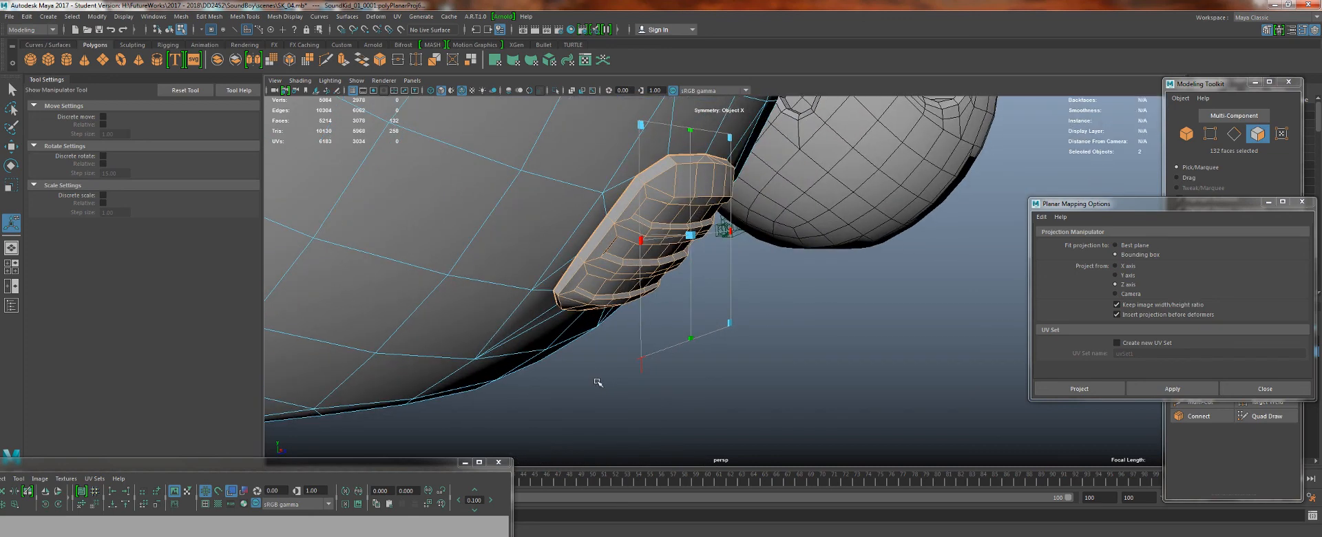
pyautogui.click(640, 366)
pyautogui.keyDown('alt'); pyautogui.moveTo(784, 296); pyautogui.dragTo(665, 356); pyautogui.keyUp('alt')
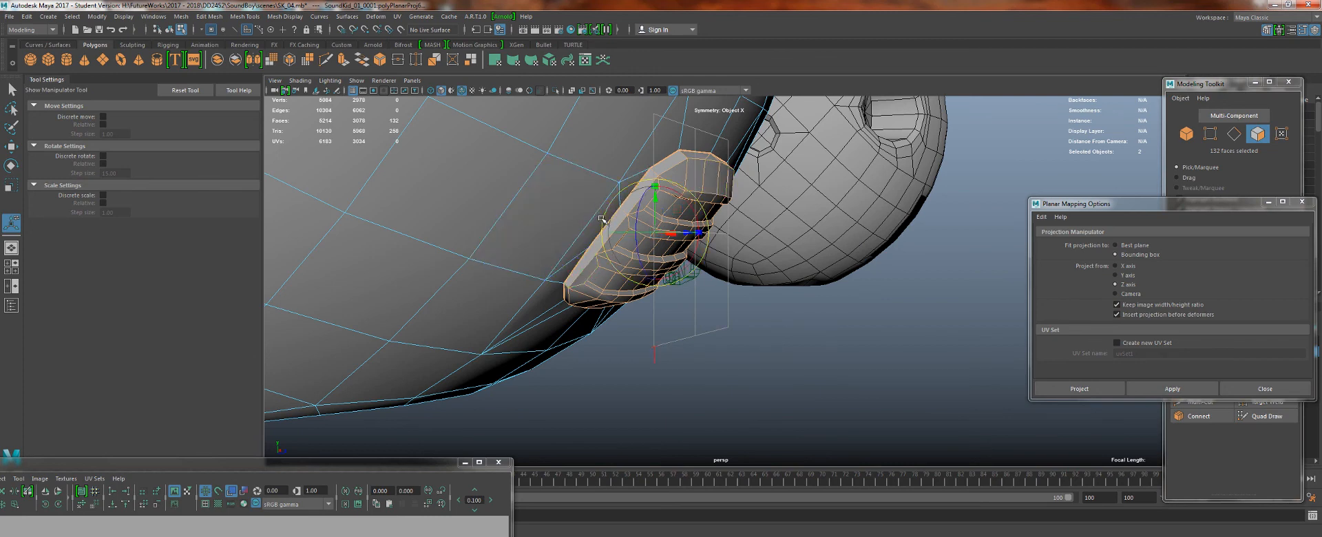
pyautogui.moveTo(688, 206); pyautogui.dragTo(700, 241)
pyautogui.keyDown('alt'); pyautogui.moveTo(738, 249); pyautogui.dragTo(830, 264); pyautogui.keyUp('alt')
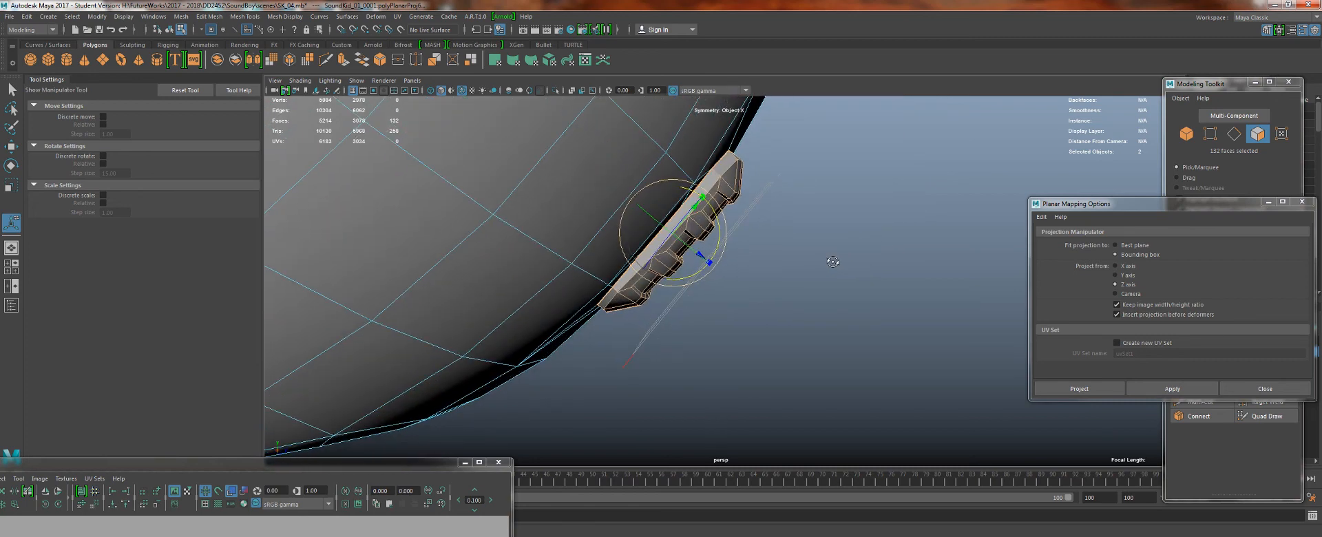
# - Move the mouth grille shell outside the UV grid, beside the two eye socket shells
pyautogui.moveTo(427, 462); pyautogui.dragTo(772, 141)
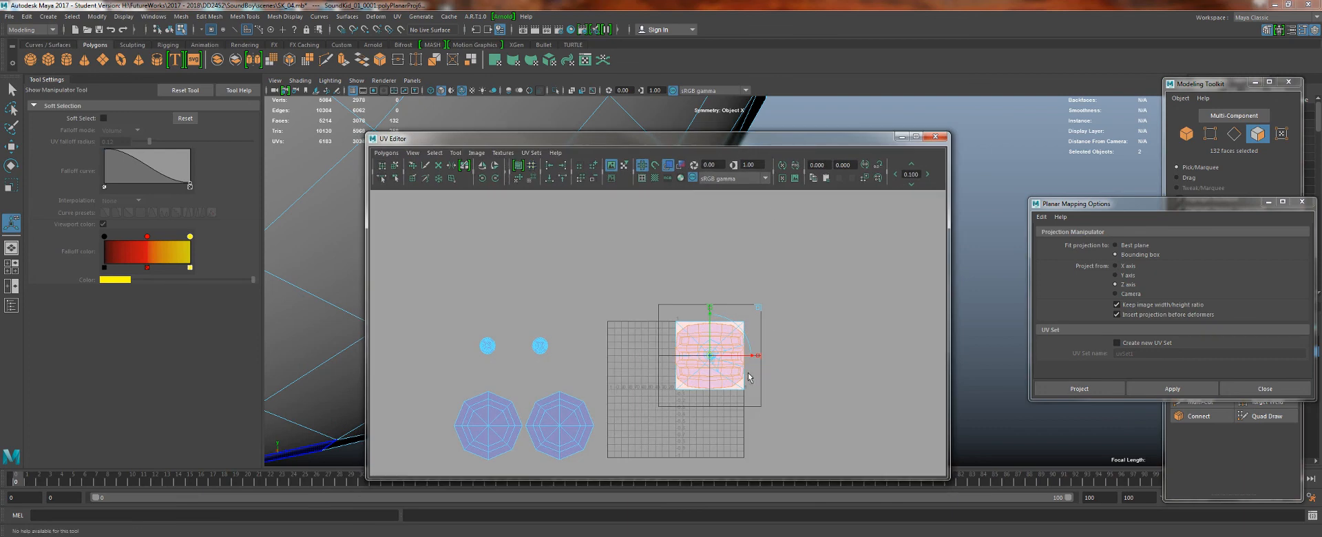
pyautogui.press('w')
pyautogui.moveTo(699, 358); pyautogui.dragTo(624, 460)
pyautogui.scroll(-2, 625, 454)
pyautogui.keyDown('alt'); pyautogui.moveTo(635, 341); pyautogui.dragTo(680, 249, button='middle'); pyautogui.keyUp('alt')
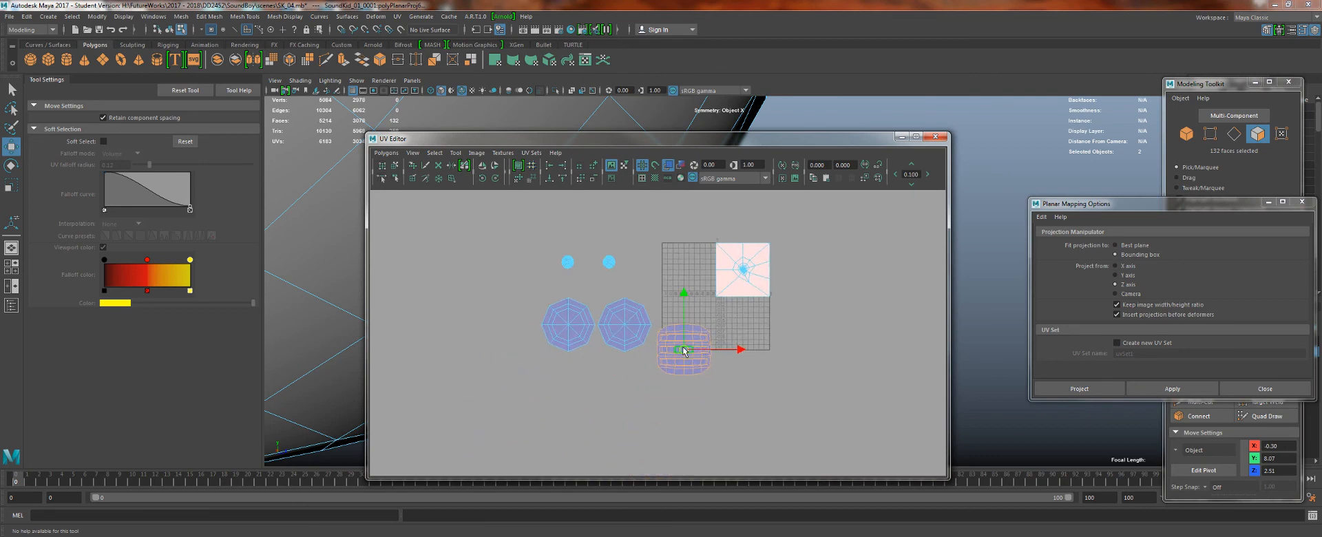
pyautogui.moveTo(684, 350); pyautogui.dragTo(505, 280)
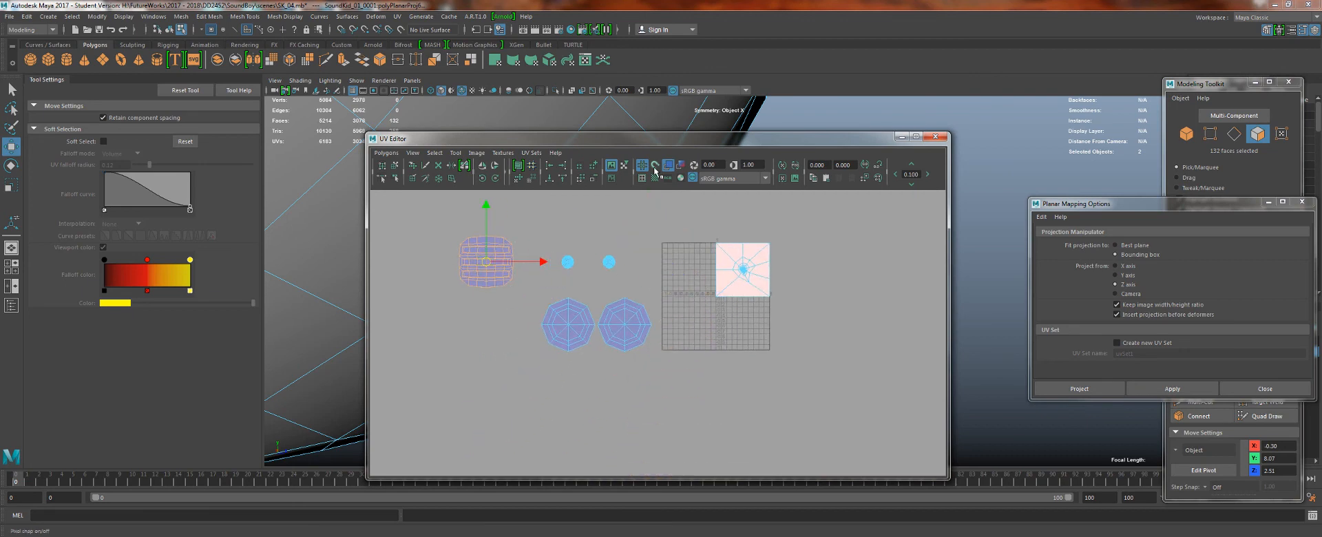
# - Select the ring of faces around the small cap at the centre of the speaker dome
pyautogui.moveTo(647, 141); pyautogui.dragTo(635, 359)
pyautogui.scroll(-4, 706, 298)
pyautogui.keyDown('alt'); pyautogui.moveTo(699, 275); pyautogui.dragTo(534, 168); pyautogui.keyUp('alt')
pyautogui.scroll(-2, 531, 166)
pyautogui.keyDown('alt'); pyautogui.moveTo(671, 110); pyautogui.dragTo(782, 242, button='middle'); pyautogui.keyUp('alt')
pyautogui.keyDown('alt'); pyautogui.moveTo(579, 193); pyautogui.dragTo(778, 203); pyautogui.keyUp('alt')
pyautogui.keyDown('alt'); pyautogui.moveTo(703, 192); pyautogui.dragTo(510, 165, button='right'); pyautogui.keyUp('alt')
pyautogui.keyDown('alt'); pyautogui.moveTo(682, 283); pyautogui.dragTo(718, 208, button='middle'); pyautogui.keyUp('alt')
pyautogui.keyDown('alt'); pyautogui.moveTo(730, 244); pyautogui.dragTo(785, 314, button='right'); pyautogui.keyUp('alt')
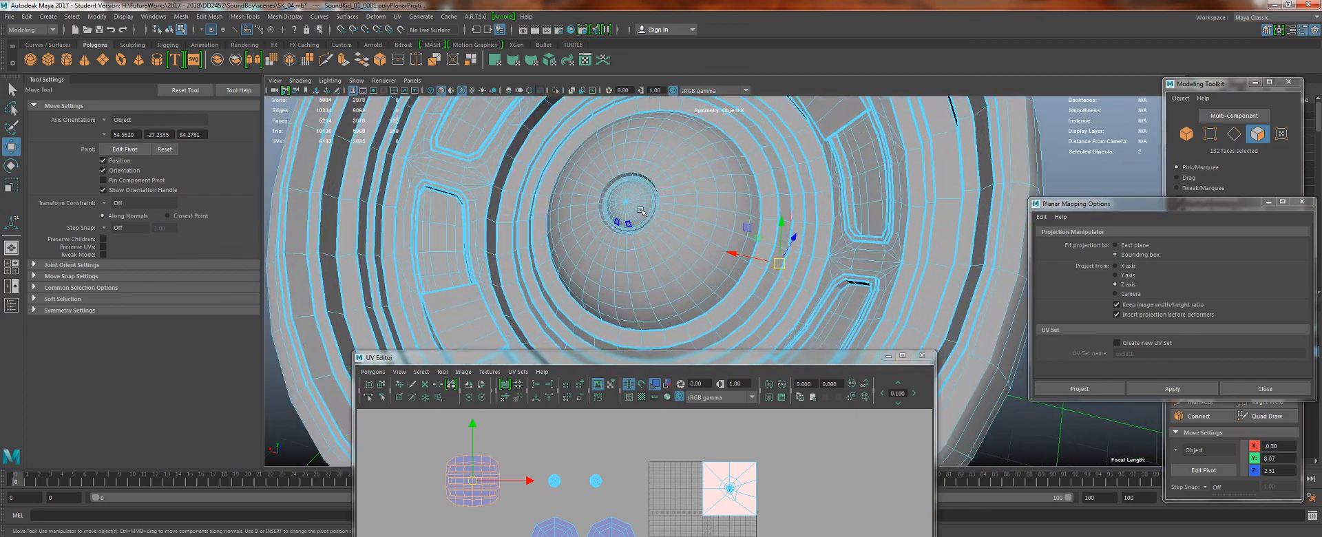
pyautogui.press('q')
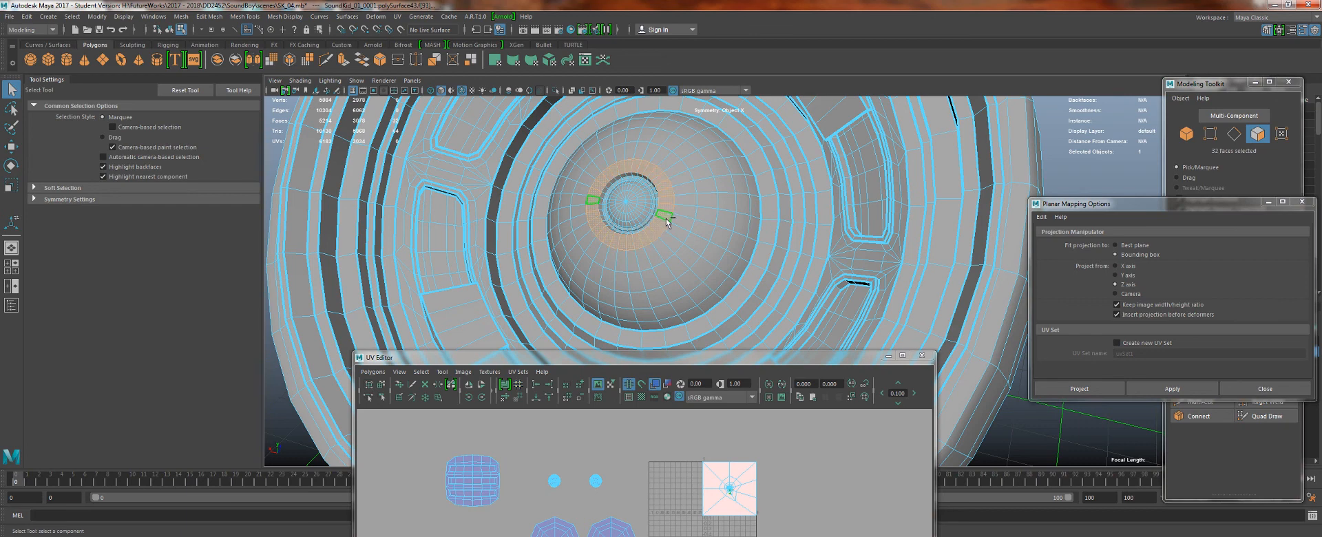
# - Grow the face selection outward from the cap until it covers the whole speaker recess up to its outer rim
pyautogui.hotkey('shift', '.')
pyautogui.hotkey('shift', '.')
pyautogui.hotkey('shift', '.')
pyautogui.hotkey('shift', '.')
pyautogui.hotkey('shift', '.')
pyautogui.hotkey('shift', '.')
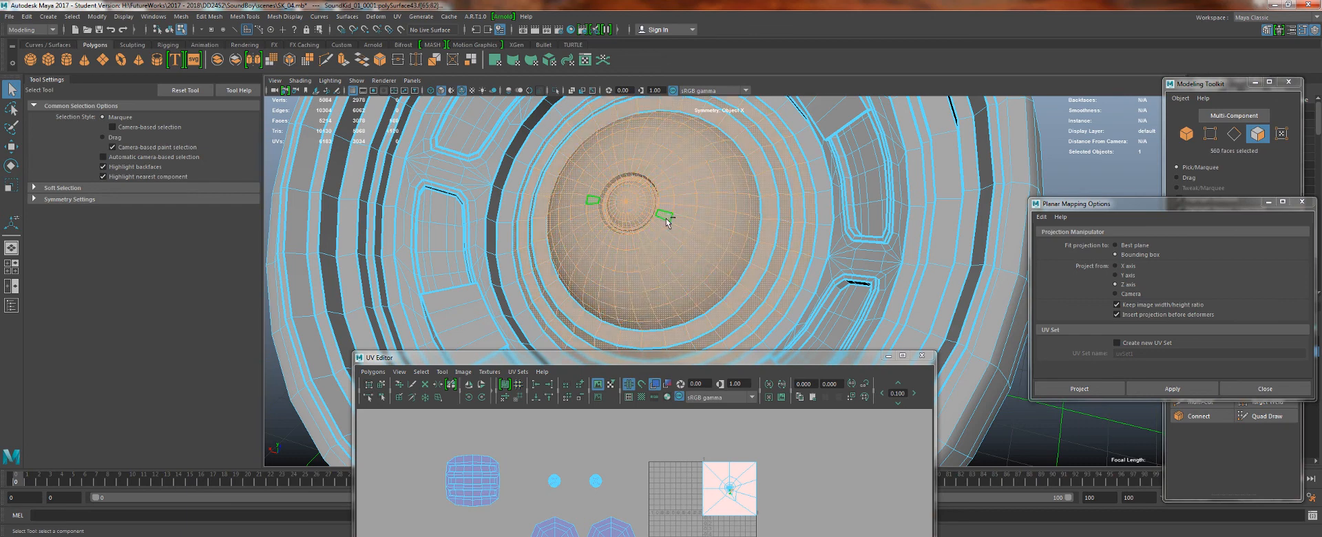
pyautogui.hotkey('shift', '.')
pyautogui.hotkey('shift', '.')
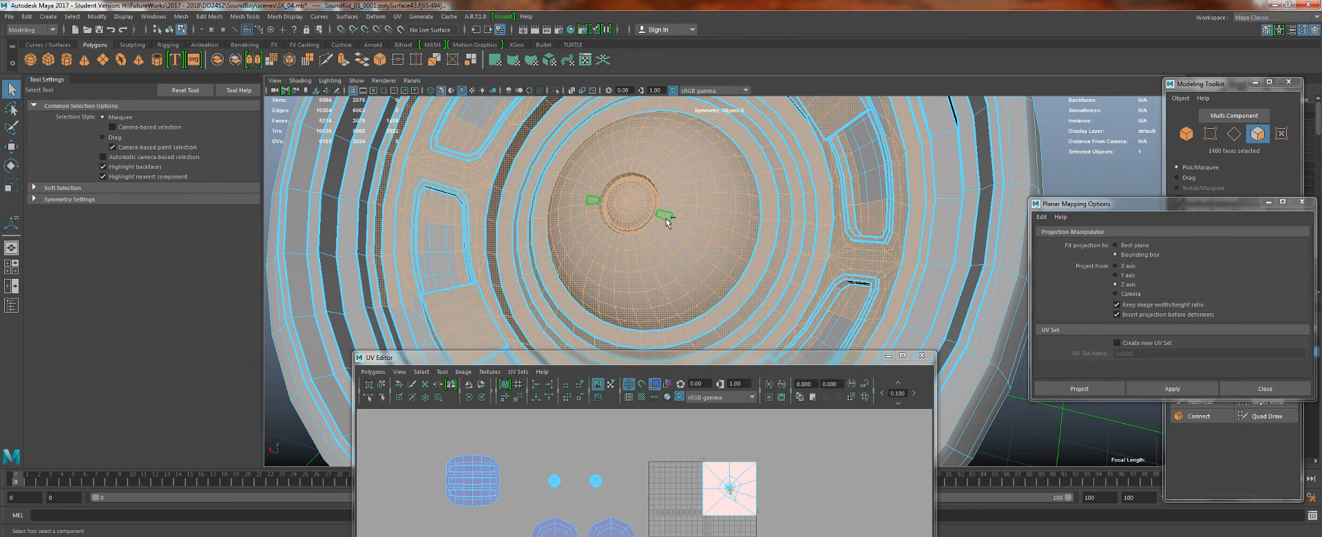
pyautogui.hotkey('shift', '.')
pyautogui.hotkey('shift', '.')
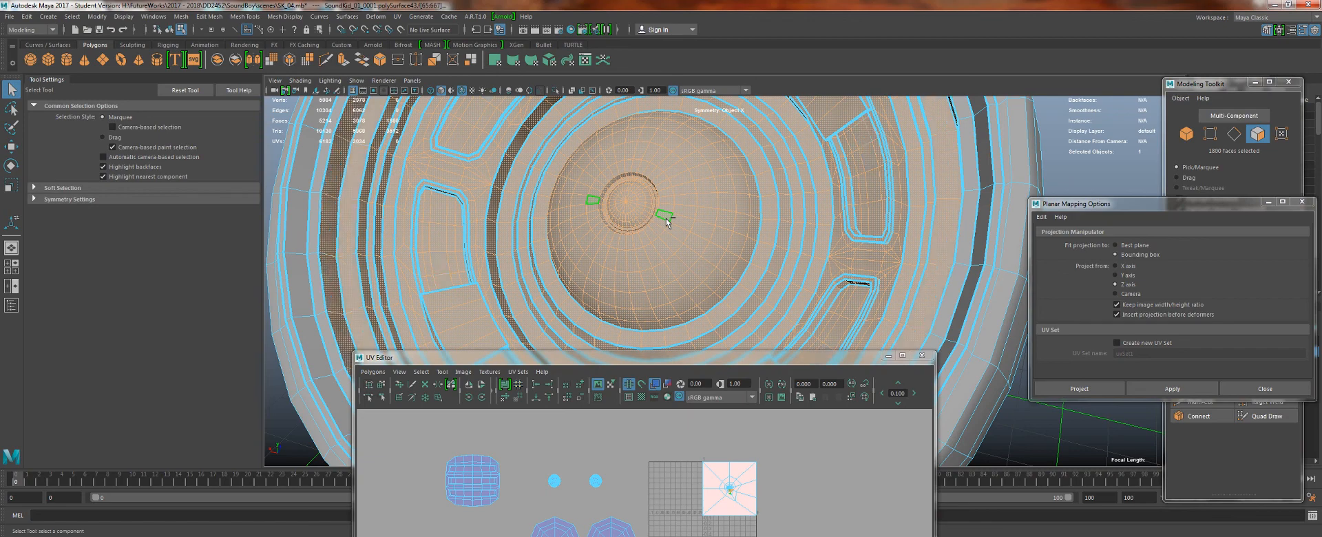
pyautogui.hotkey('shift', '.')
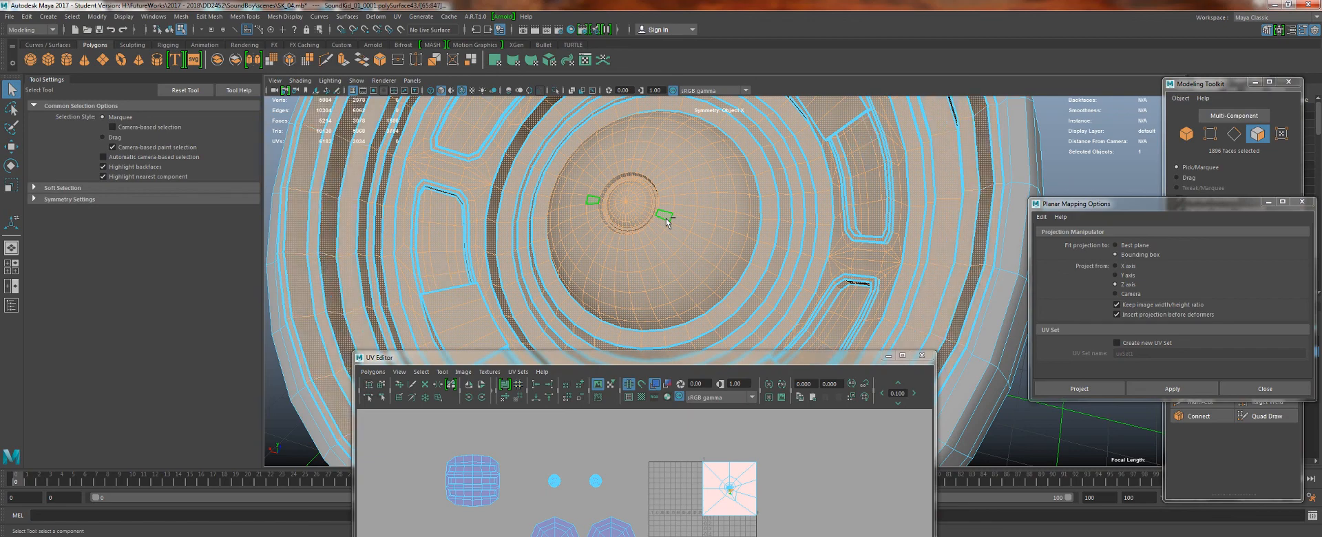
# - Apply a planar projection to the speaker faces and rotate the projection plane to align with the slanted speaker rim
pyautogui.keyDown('alt'); pyautogui.moveTo(645, 232); pyautogui.dragTo(746, 484); pyautogui.keyUp('alt')
pyautogui.keyDown('alt'); pyautogui.moveTo(730, 455); pyautogui.dragTo(653, 359); pyautogui.keyUp('alt')
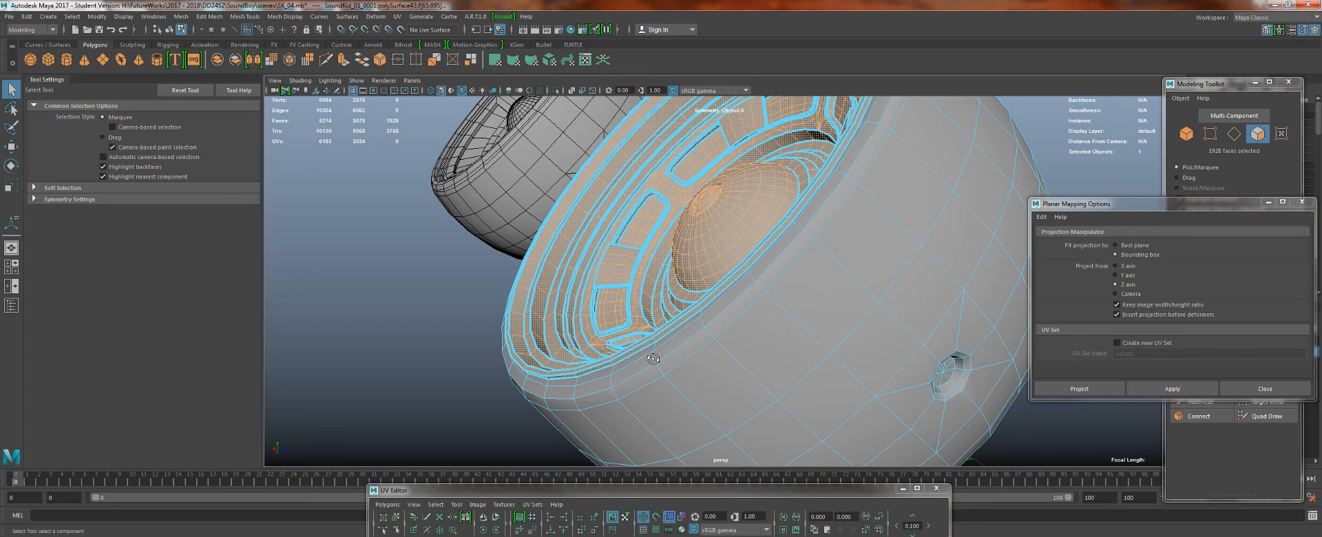
pyautogui.moveTo(672, 488); pyautogui.dragTo(1024, 110)
pyautogui.keyDown('alt'); pyautogui.moveTo(523, 227); pyautogui.dragTo(513, 130); pyautogui.keyUp('alt')
pyautogui.click(494, 60)
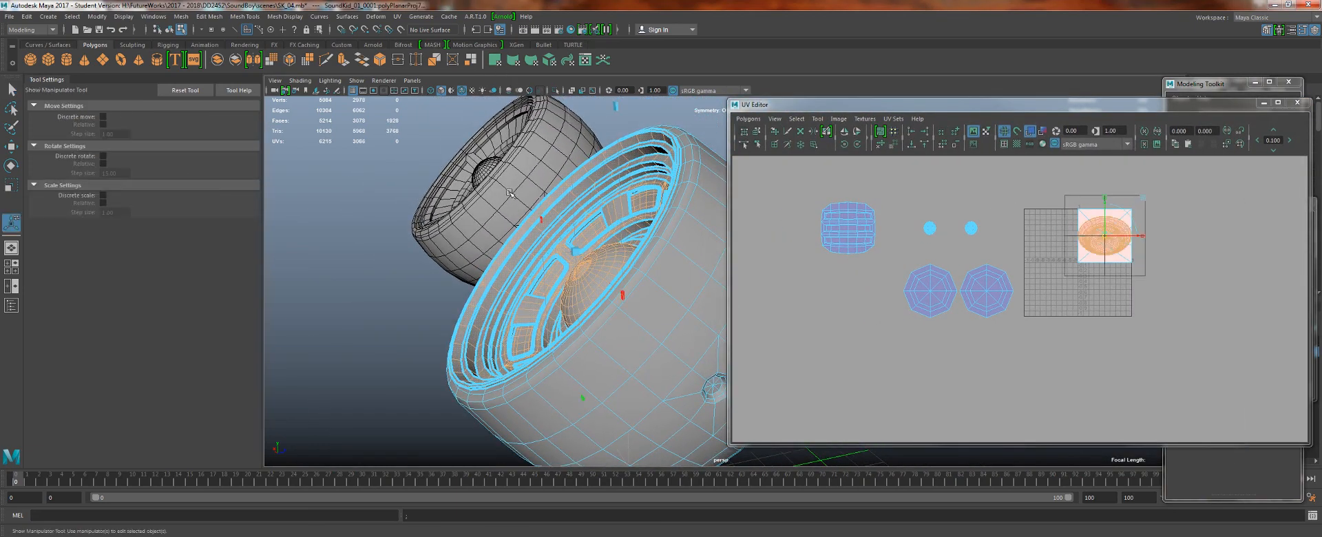
pyautogui.keyDown('alt'); pyautogui.moveTo(586, 301); pyautogui.dragTo(614, 295); pyautogui.keyUp('alt')
pyautogui.click(548, 177)
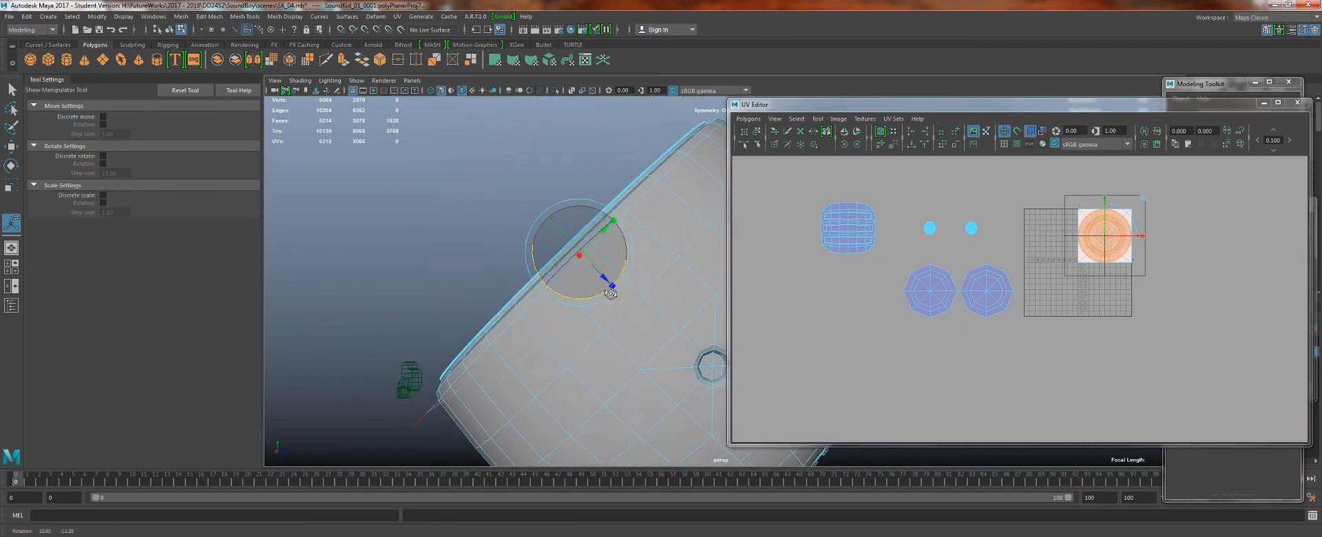
# - Move the speaker shell outside the UV grid, below the mouth grille shell, and select the remaining head shell
pyautogui.press('w')
pyautogui.moveTo(1102, 237); pyautogui.dragTo(844, 300)
pyautogui.keyDown('alt'); pyautogui.moveTo(599, 286); pyautogui.dragTo(537, 296); pyautogui.keyUp('alt')
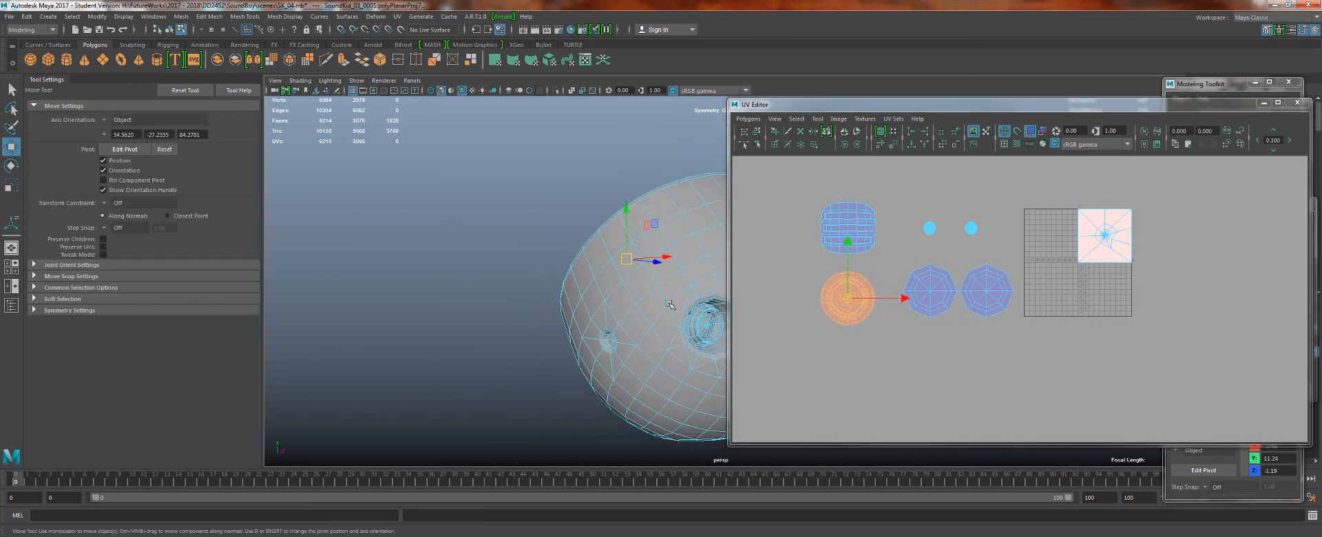
pyautogui.doubleClick(640, 307)
pyautogui.moveTo(1008, 228); pyautogui.dragTo(1224, 297)
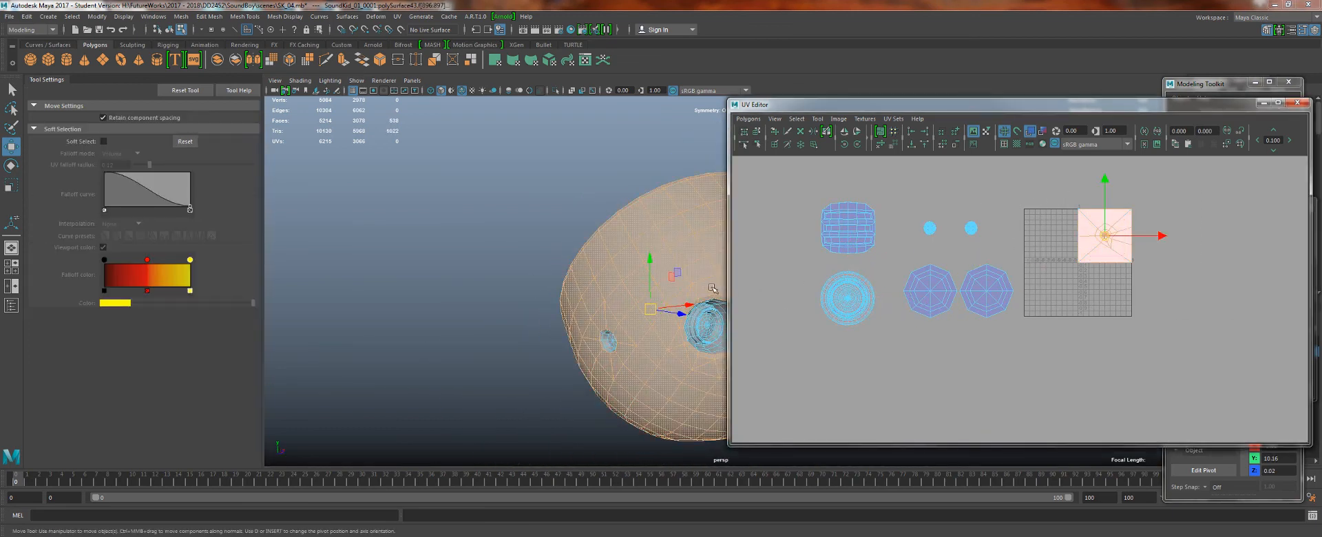
# - Select the ring of faces surrounding the central disc inside the neck recess on the head's underside
pyautogui.keyDown('alt'); pyautogui.moveTo(709, 296); pyautogui.dragTo(611, 280, button='middle'); pyautogui.keyUp('alt')
pyautogui.keyDown('alt'); pyautogui.moveTo(612, 280); pyautogui.dragTo(642, 285); pyautogui.keyUp('alt')
pyautogui.keyDown('alt'); pyautogui.moveTo(642, 285); pyautogui.dragTo(701, 325, button='right'); pyautogui.keyUp('alt')
pyautogui.press('q')
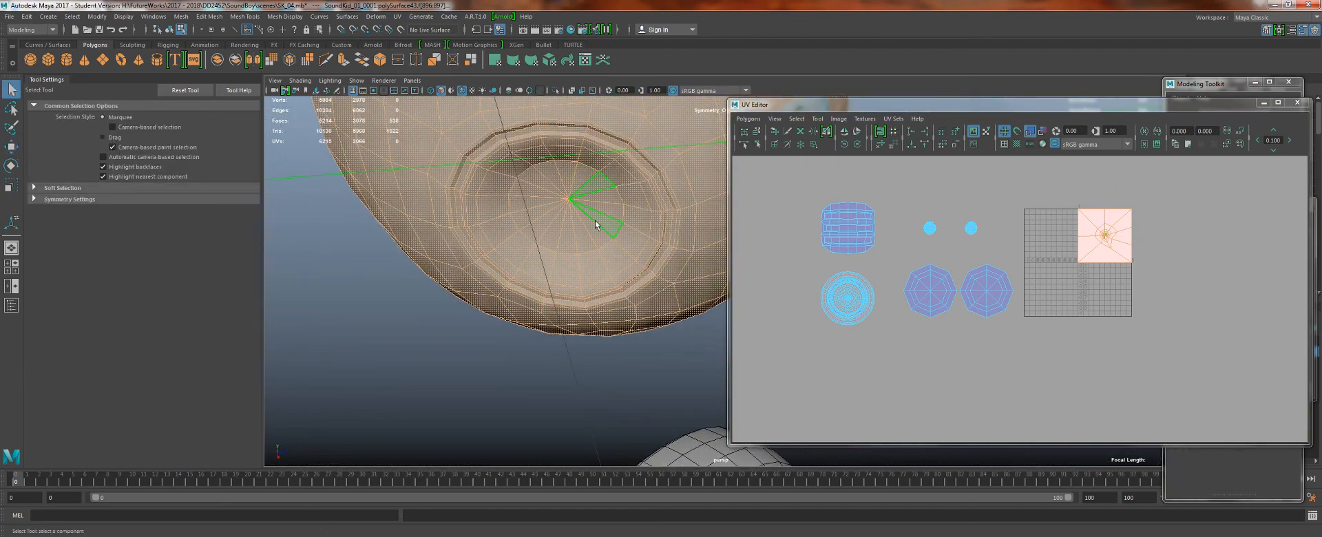
pyautogui.click(595, 218)
pyautogui.doubleClick(632, 243)
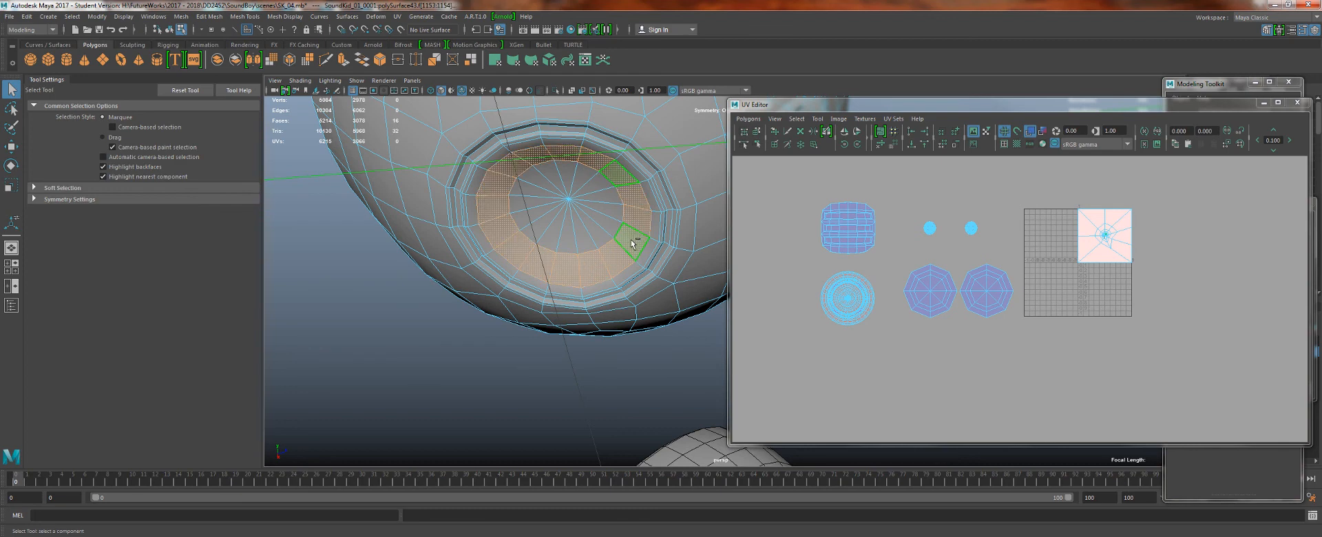
pyautogui.keyDown('ctrl'); pyautogui.doubleClick(631, 244); pyautogui.keyUp('ctrl')
pyautogui.hotkey('ctrl', 'z')
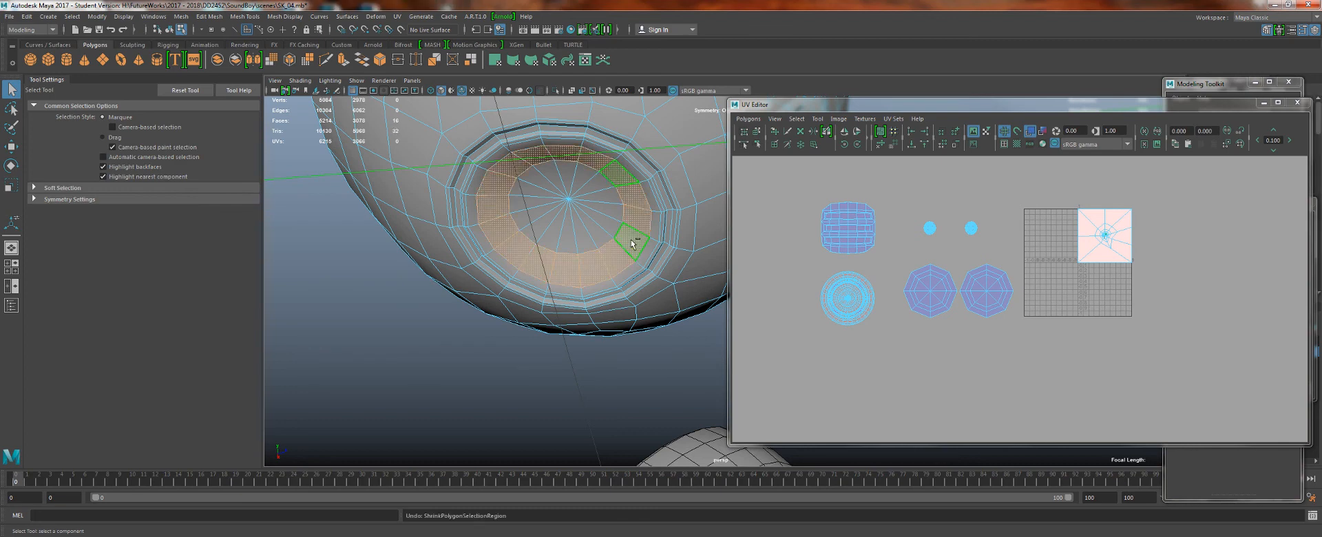
pyautogui.hotkey('shift', ',')
pyautogui.keyDown('alt'); pyautogui.moveTo(632, 244); pyautogui.dragTo(584, 263); pyautogui.keyUp('alt')
pyautogui.keyDown('alt'); pyautogui.moveTo(584, 263); pyautogui.dragTo(647, 265, button='right'); pyautogui.keyUp('alt')
pyautogui.click(701, 266)
pyautogui.keyDown('shift'); pyautogui.doubleClick(675, 290); pyautogui.keyUp('shift')
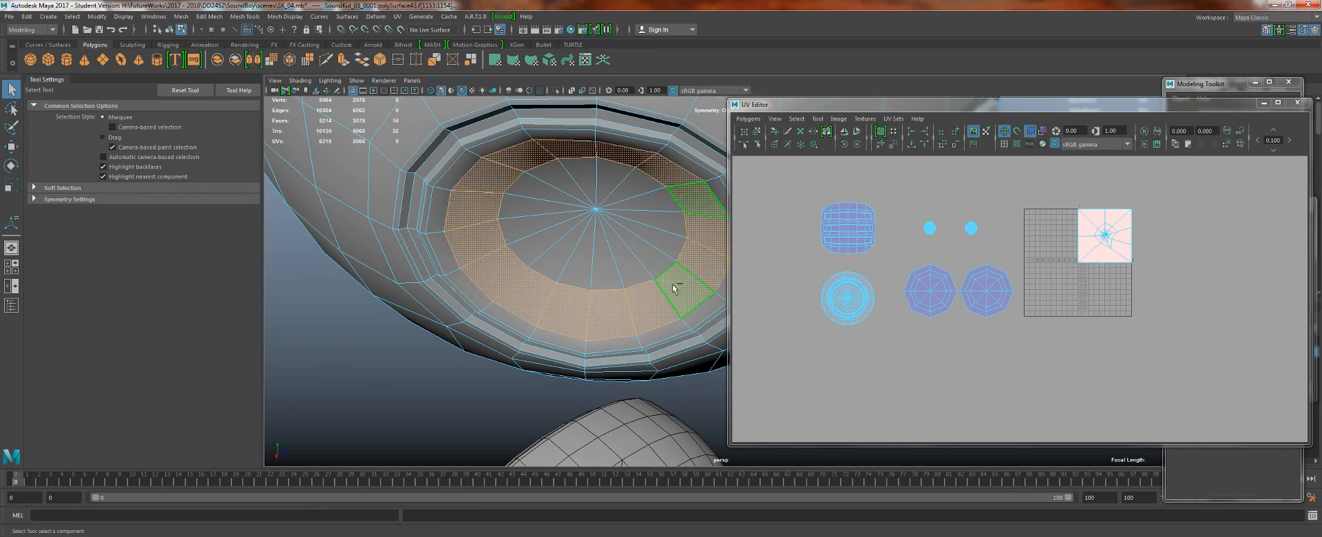
# - Grow the face selection to cover the entire neck recess, including its stepped outer rim
pyautogui.hotkey('shift', '.')
pyautogui.hotkey('shift', '.')
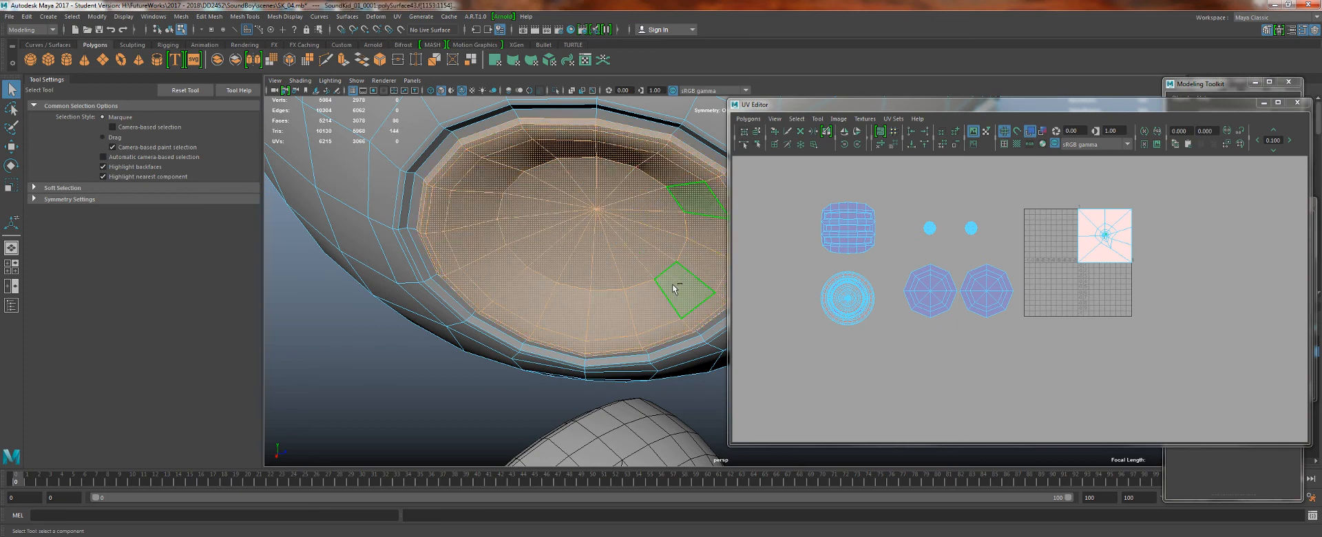
pyautogui.hotkey('shift', '.')
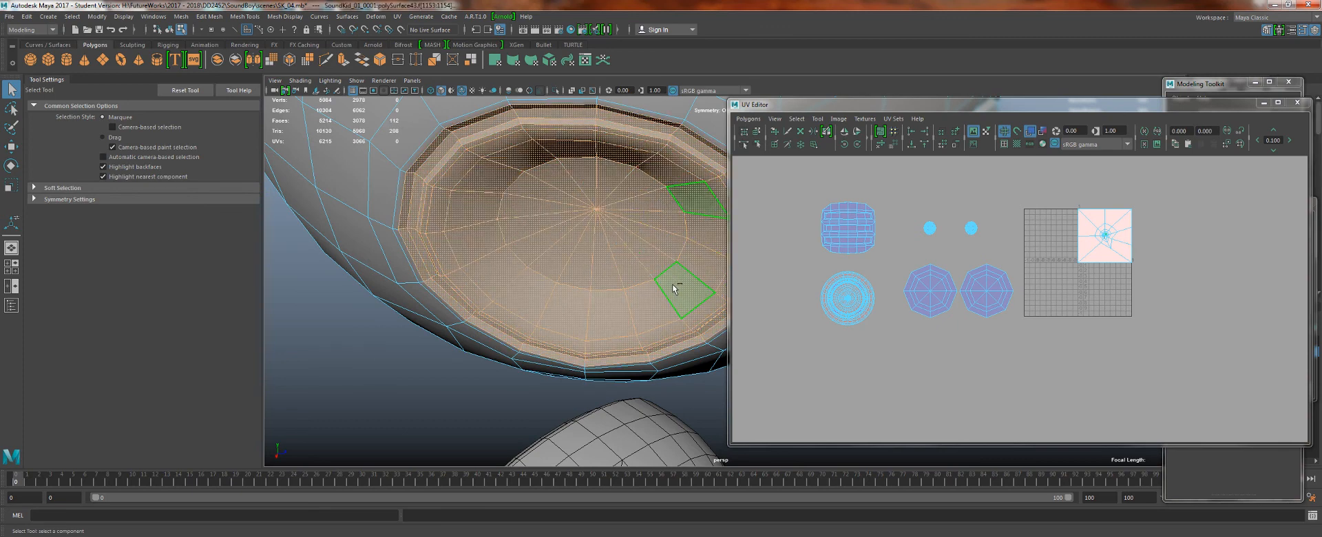
# - Apply a planar projection from the Y axis to the neck recess and move its shell above the small recess shells
pyautogui.scroll(-5, 634, 259)
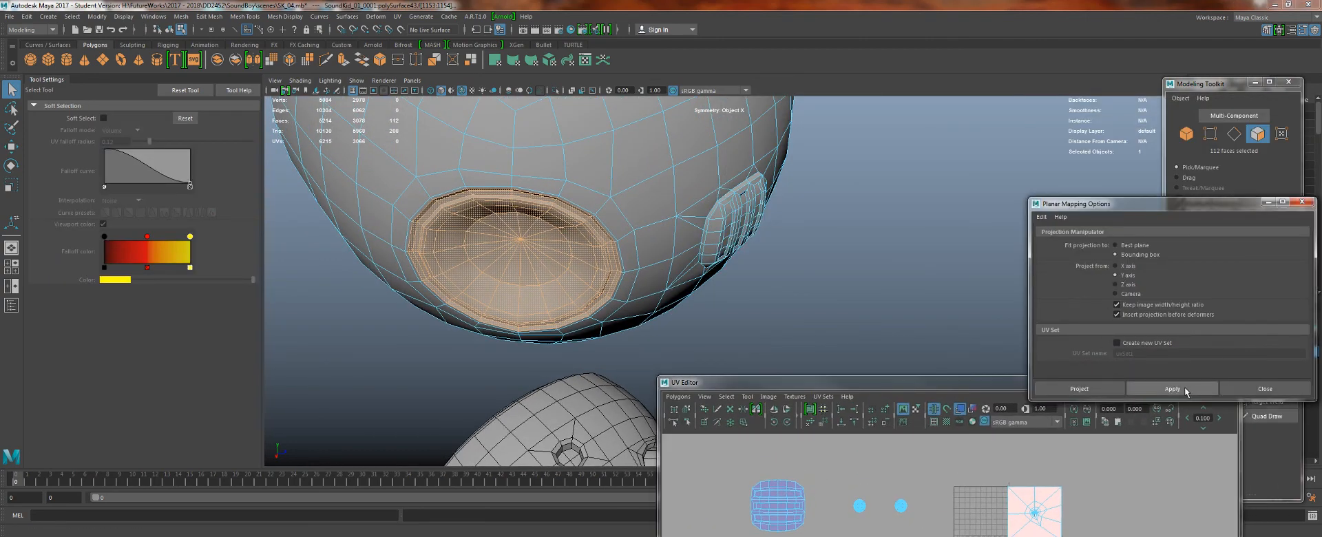
pyautogui.click(1172, 389)
pyautogui.moveTo(1037, 508); pyautogui.dragTo(850, 464)
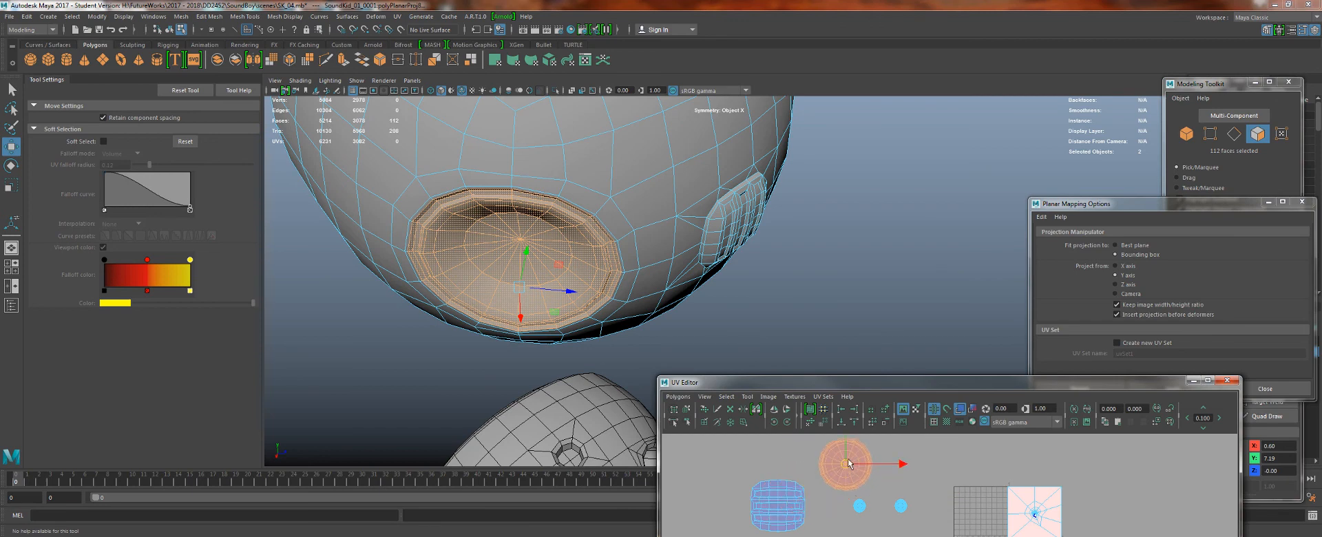
# - Flip the UVs of the neck recess shell and of the speaker shell
pyautogui.click(775, 410)
pyautogui.keyDown('alt'); pyautogui.moveTo(861, 451); pyautogui.dragTo(830, 382, button='right'); pyautogui.keyUp('alt')
pyautogui.moveTo(856, 383); pyautogui.dragTo(938, 162)
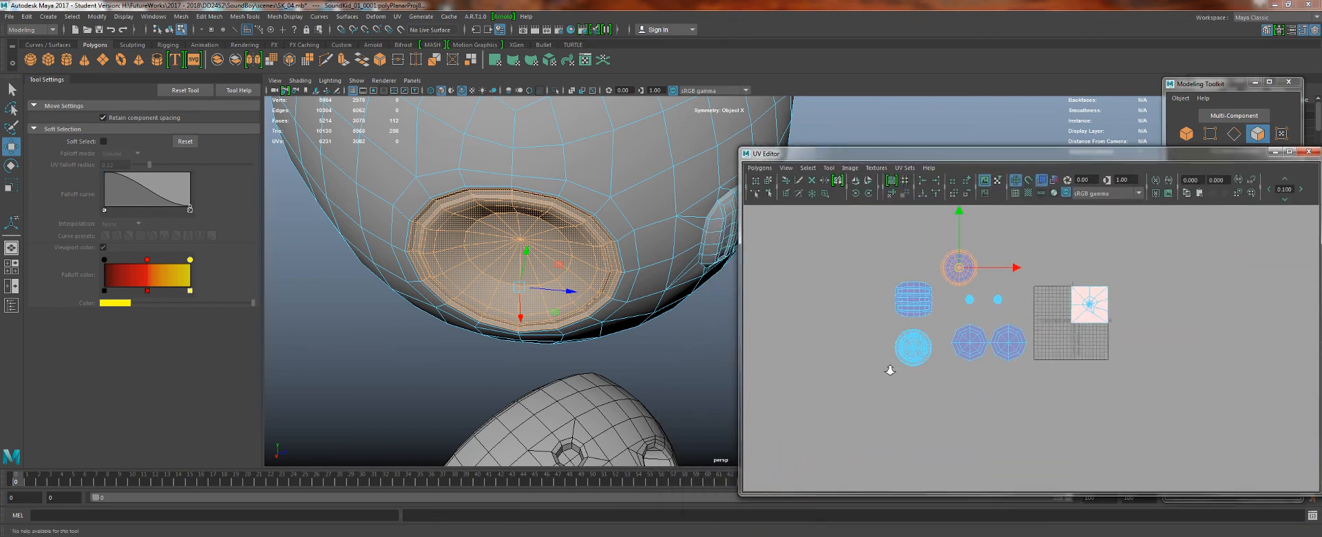
pyautogui.keyDown('alt'); pyautogui.moveTo(890, 371); pyautogui.dragTo(926, 371, button='right'); pyautogui.keyUp('alt')
pyautogui.click(813, 370)
pyautogui.doubleClick(829, 353)
pyautogui.press('f')
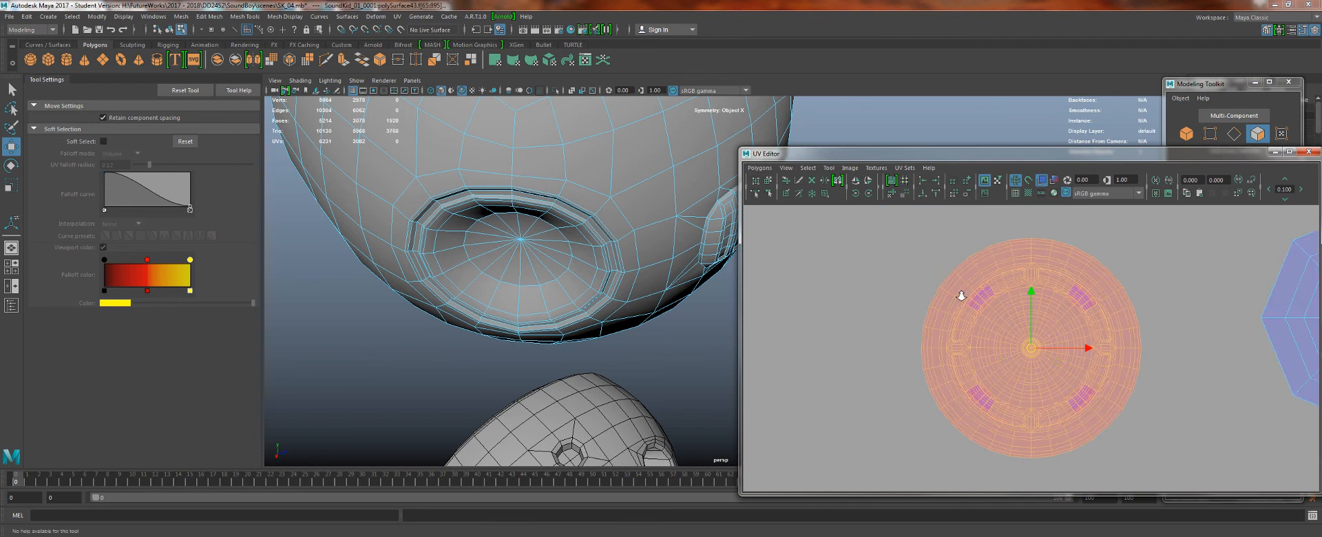
pyautogui.keyDown('alt'); pyautogui.moveTo(962, 296); pyautogui.dragTo(953, 261, button='right'); pyautogui.keyUp('alt')
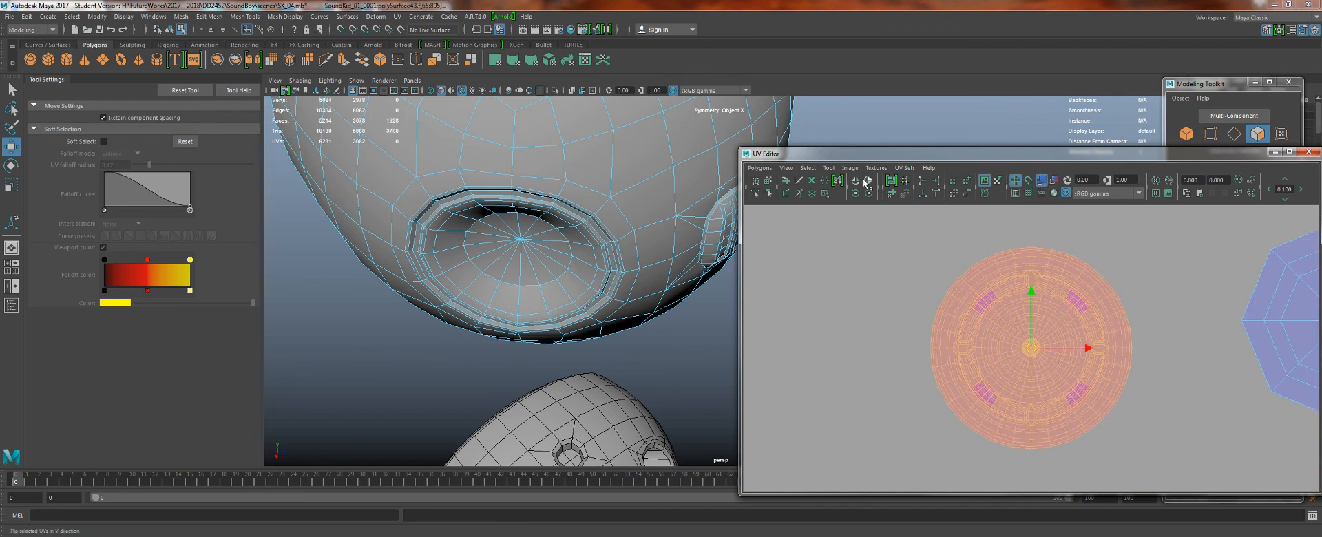
pyautogui.click(877, 354)
pyautogui.keyDown('alt'); pyautogui.moveTo(863, 326); pyautogui.dragTo(638, 182, button='right'); pyautogui.keyUp('alt')
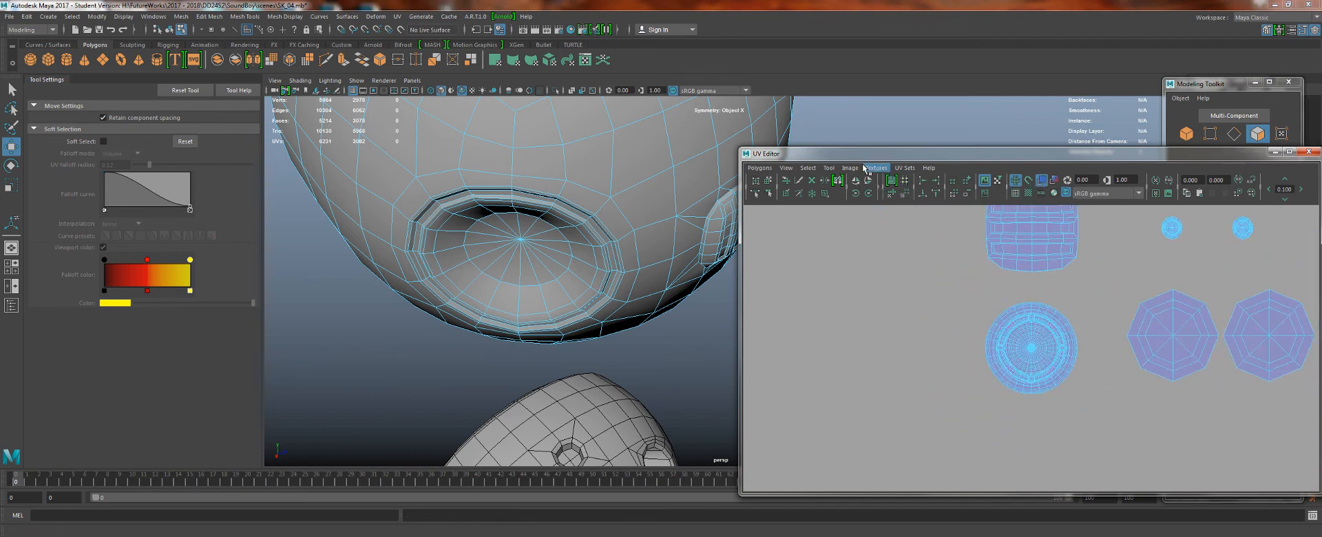
# - Select the remaining head shell and apply a planar projection from the Z axis to its faces
pyautogui.moveTo(864, 148); pyautogui.dragTo(858, 127)
pyautogui.keyDown('alt'); pyautogui.moveTo(671, 131); pyautogui.dragTo(481, 333); pyautogui.keyUp('alt')
pyautogui.keyDown('alt'); pyautogui.moveTo(572, 322); pyautogui.dragTo(548, 274, button='right'); pyautogui.keyUp('alt')
pyautogui.keyDown('alt'); pyautogui.moveTo(547, 274); pyautogui.dragTo(451, 203, button='middle'); pyautogui.keyUp('alt')
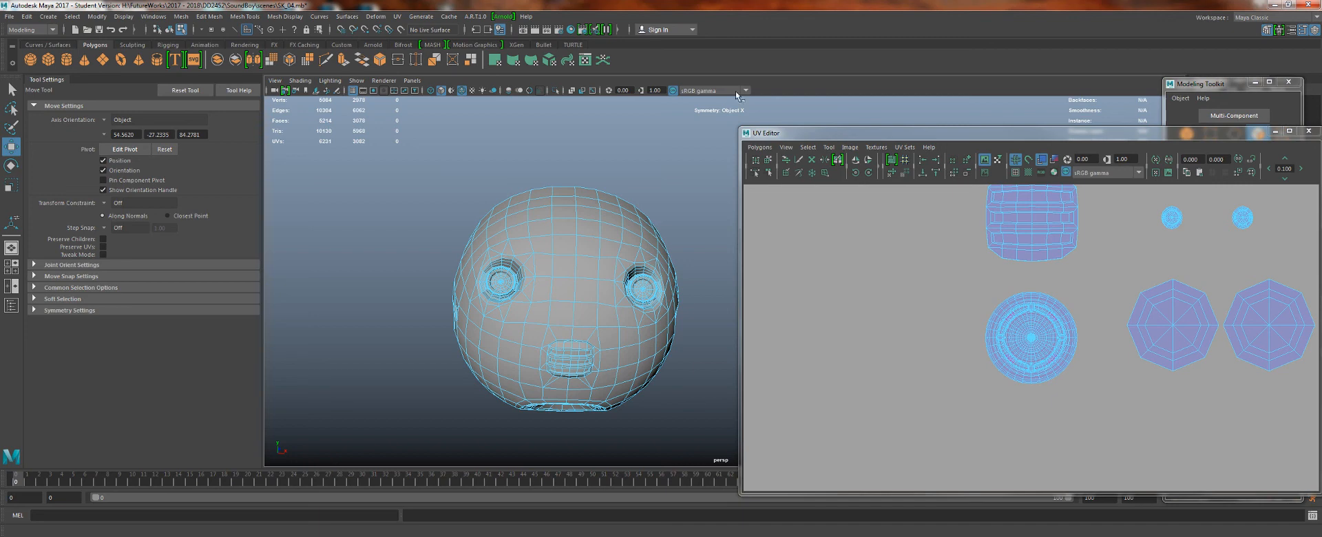
pyautogui.press('f')
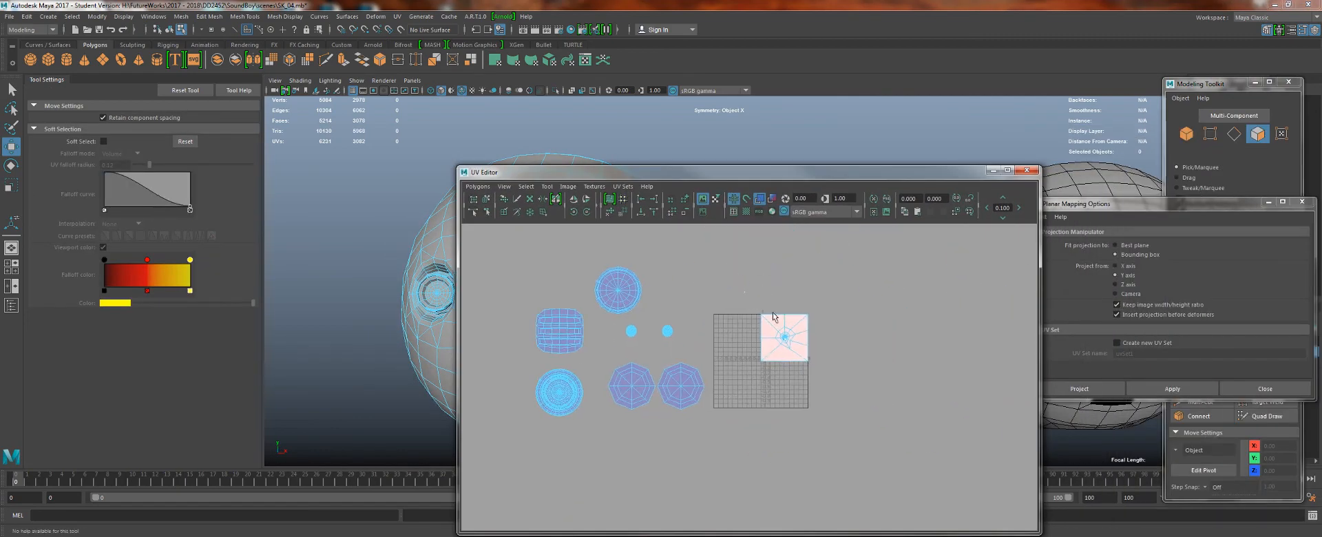
pyautogui.moveTo(773, 312); pyautogui.dragTo(861, 341)
pyautogui.moveTo(671, 172); pyautogui.dragTo(935, 153)
pyautogui.keyDown('alt'); pyautogui.moveTo(534, 295); pyautogui.dragTo(673, 173); pyautogui.keyUp('alt')
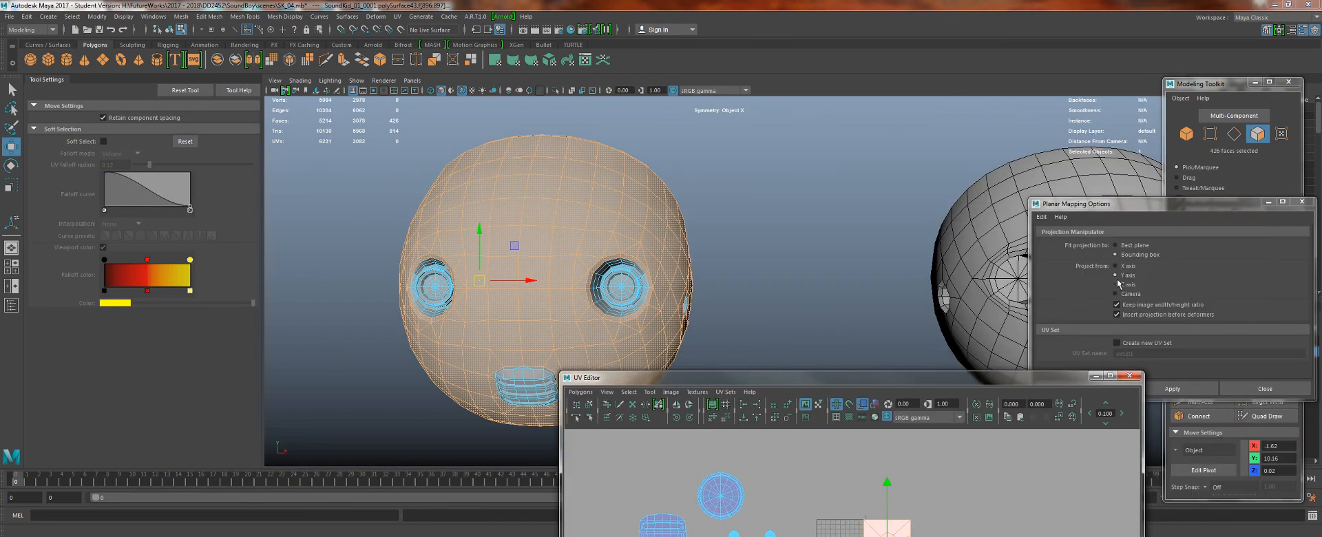
pyautogui.click(1117, 285)
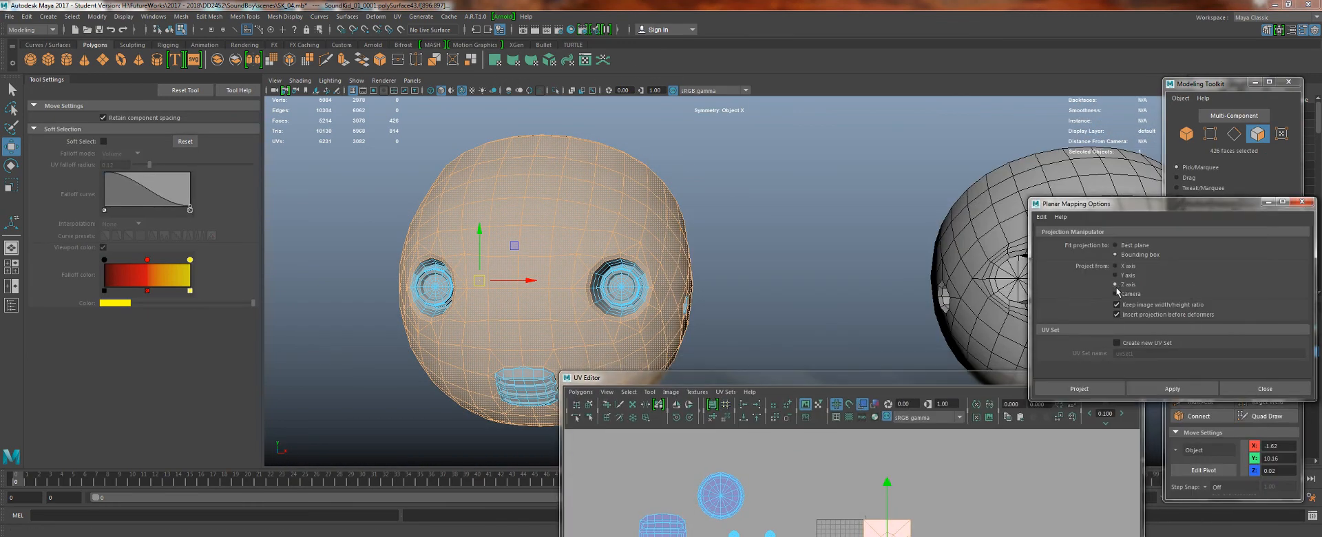
pyautogui.click(1146, 387)
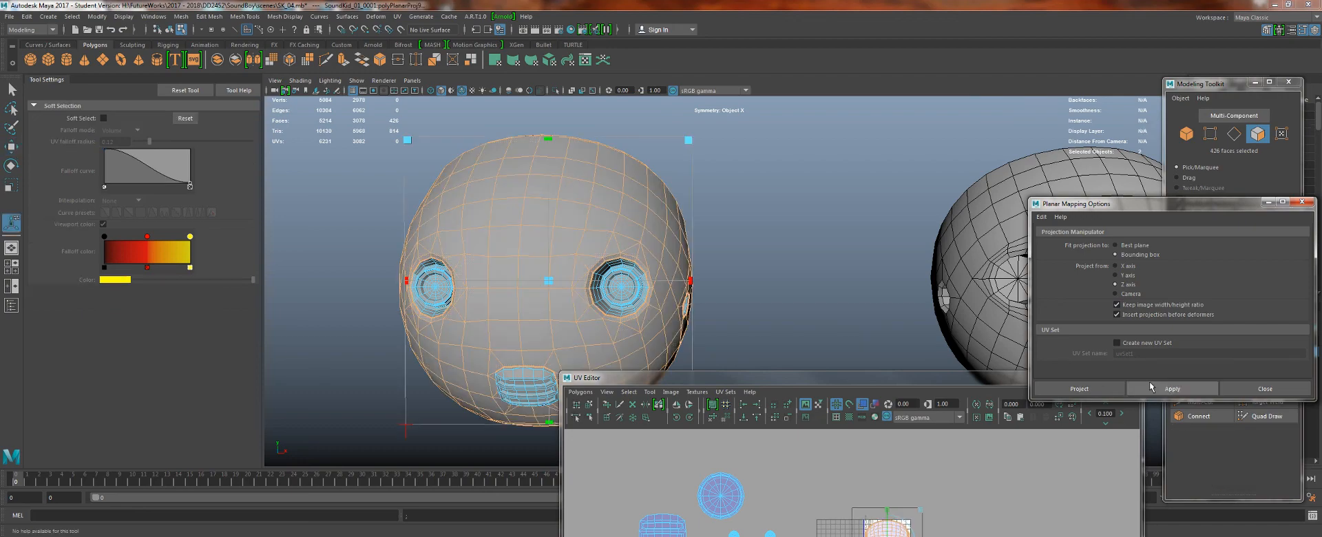
# - Examine the head mesh around the eye sockets, mouth grille, neck opening and speaker rim
pyautogui.moveTo(864, 380); pyautogui.dragTo(968, 88)
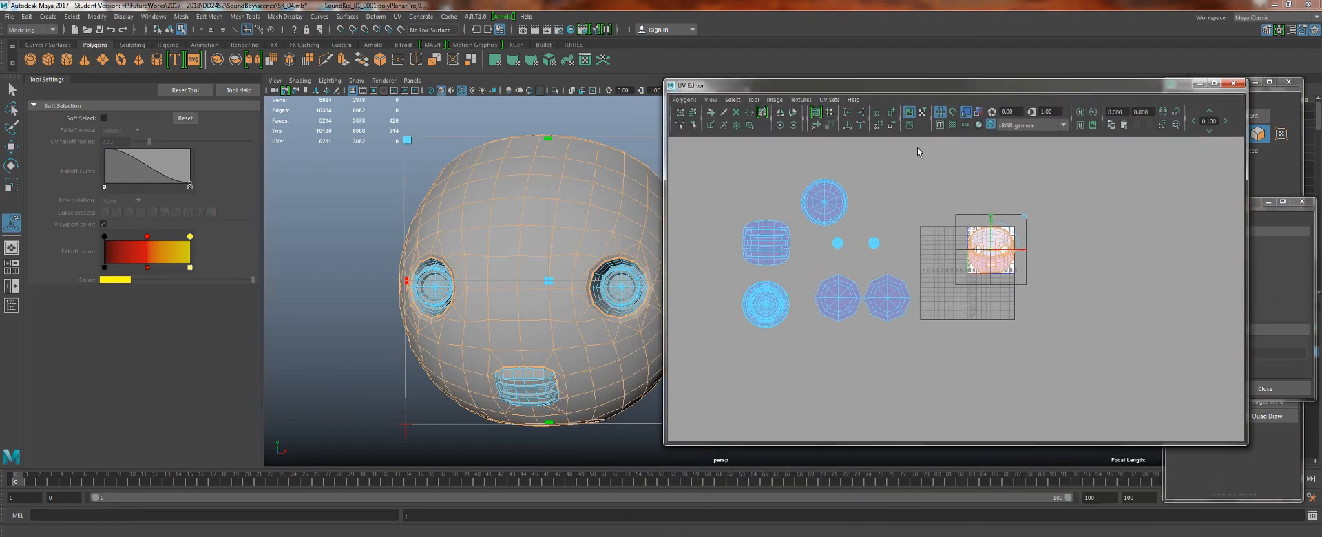
pyautogui.keyDown('alt'); pyautogui.moveTo(606, 310); pyautogui.dragTo(779, 390, button='right'); pyautogui.keyUp('alt')
pyautogui.keyDown('alt'); pyautogui.moveTo(551, 355); pyautogui.dragTo(531, 297); pyautogui.keyUp('alt')
pyautogui.keyDown('alt'); pyautogui.moveTo(531, 297); pyautogui.dragTo(631, 215, button='middle'); pyautogui.keyUp('alt')
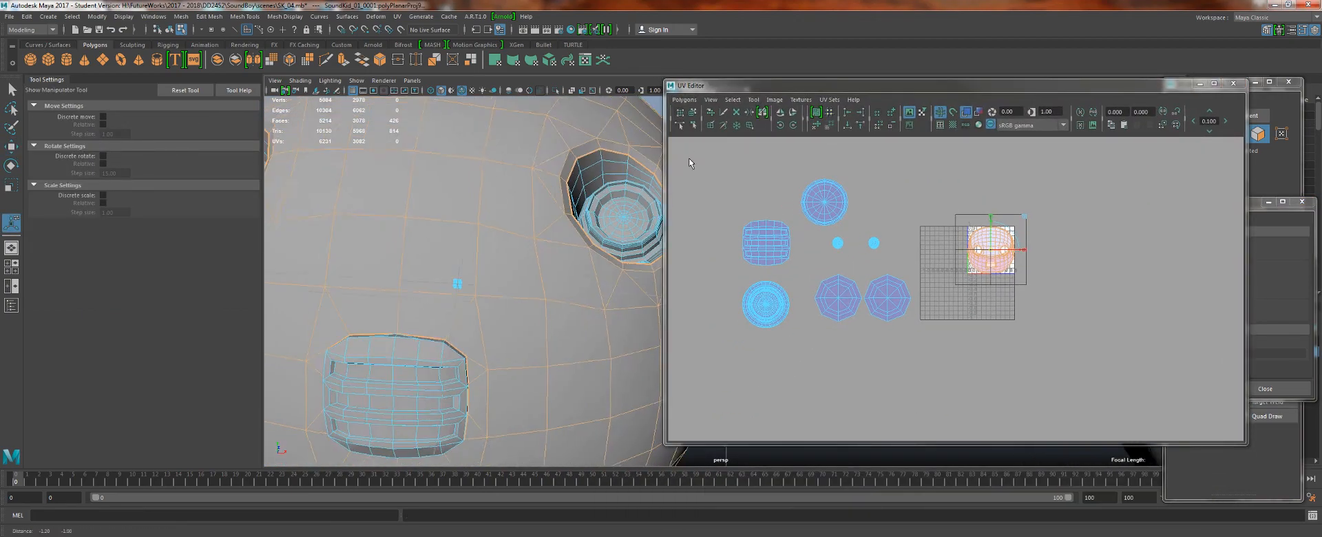
pyautogui.keyDown('alt'); pyautogui.moveTo(631, 216); pyautogui.dragTo(514, 391, button='right'); pyautogui.keyUp('alt')
pyautogui.keyDown('alt'); pyautogui.moveTo(513, 391); pyautogui.dragTo(469, 221); pyautogui.keyUp('alt')
pyautogui.keyDown('alt'); pyautogui.moveTo(593, 200); pyautogui.dragTo(542, 230, button='right'); pyautogui.keyUp('alt')
pyautogui.keyDown('alt'); pyautogui.moveTo(541, 229); pyautogui.dragTo(544, 130, button='middle'); pyautogui.keyUp('alt')
pyautogui.keyDown('alt'); pyautogui.moveTo(545, 129); pyautogui.dragTo(400, 271); pyautogui.keyUp('alt')
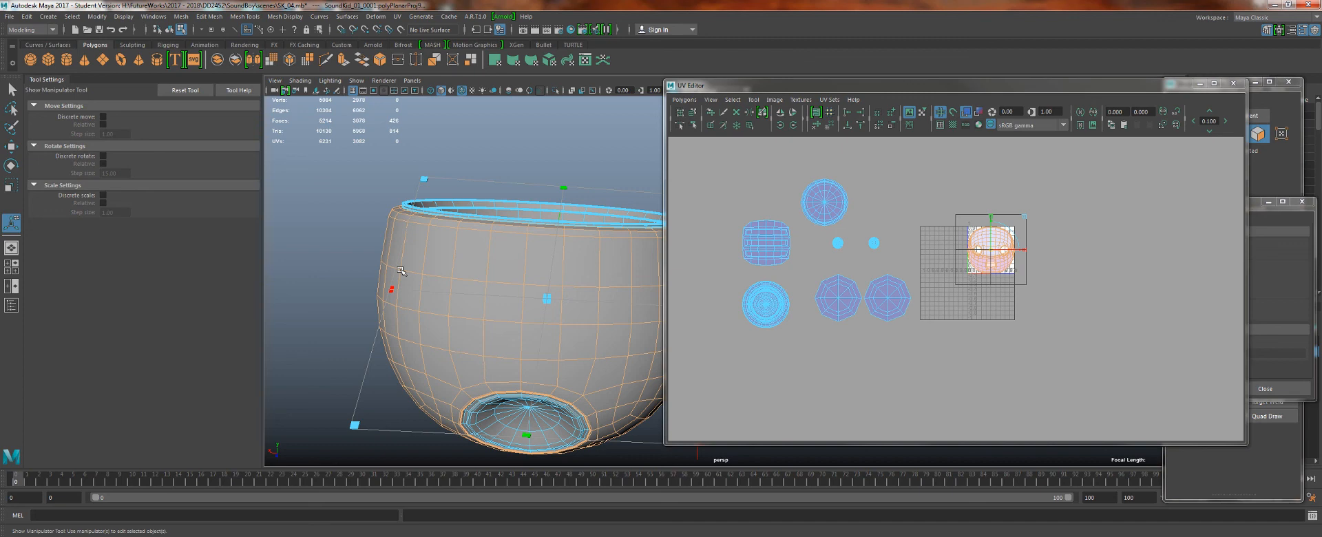
pyautogui.keyDown('alt'); pyautogui.moveTo(514, 262); pyautogui.dragTo(567, 254, button='middle'); pyautogui.keyUp('alt')
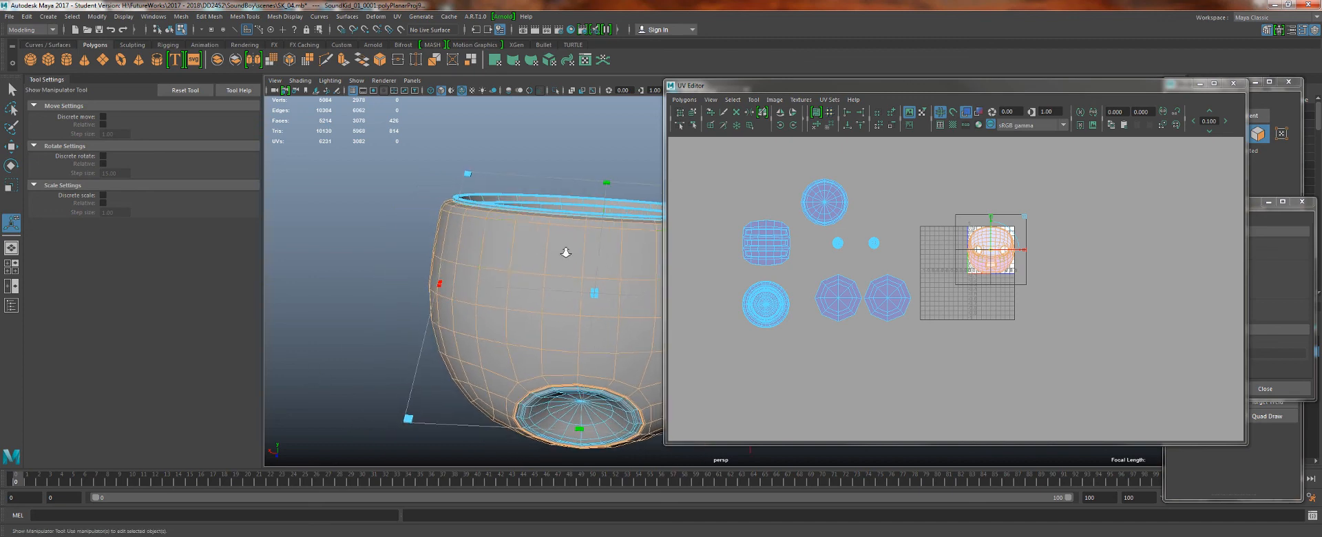
pyautogui.scroll(1, 568, 255)
pyautogui.press('q')
pyautogui.moveTo(575, 263); pyautogui.dragTo(571, 241, button='right')
pyautogui.keyDown('alt'); pyautogui.moveTo(574, 241); pyautogui.dragTo(570, 285); pyautogui.keyUp('alt')
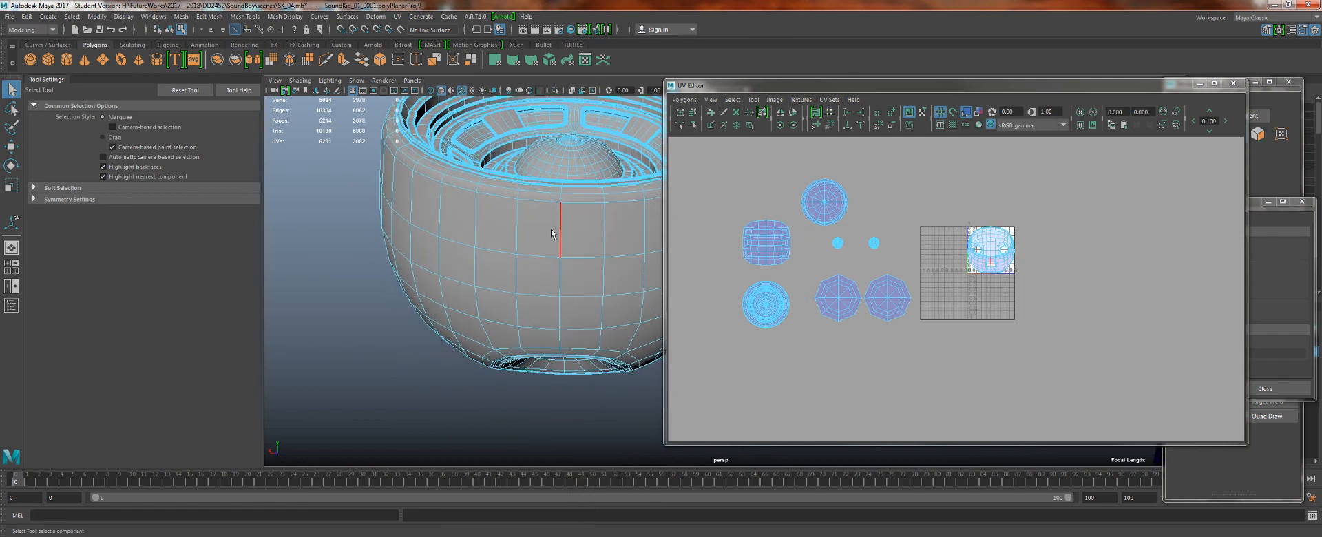
# - Select all faces of the main head shell and isolate them in the viewport
pyautogui.moveTo(552, 235); pyautogui.dragTo(552, 265, button='right')
pyautogui.moveTo(974, 206)
pyautogui.mouseDown()
pyautogui.moveTo(1088, 312)
pyautogui.moveTo(957, 206)
pyautogui.mouseUp()
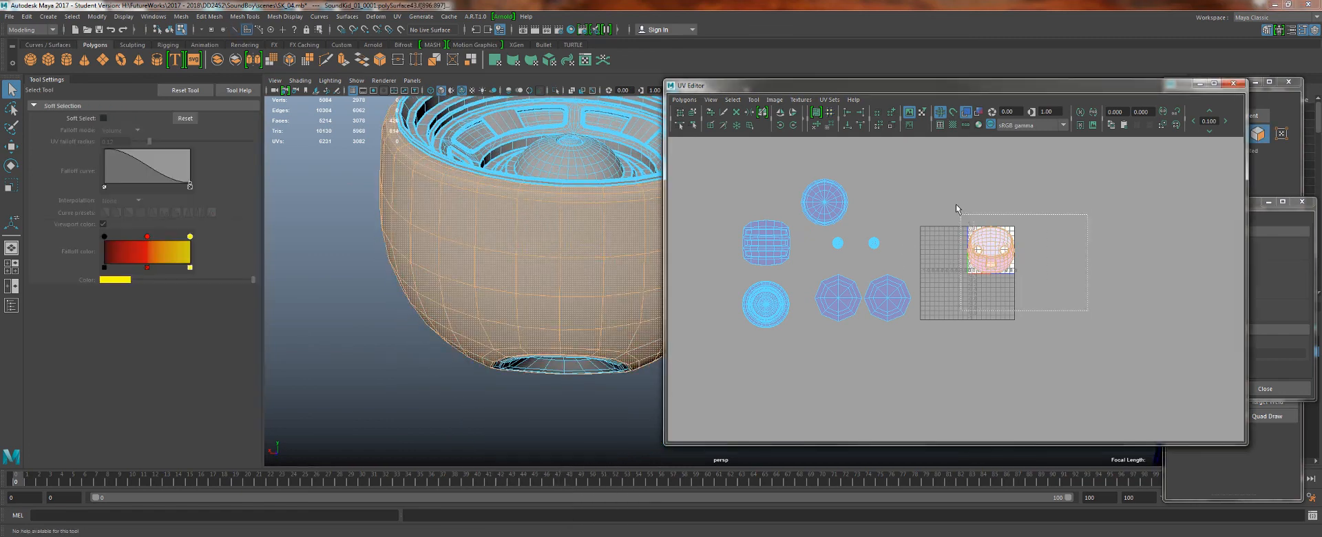
pyautogui.click(556, 93)
pyautogui.scroll(1, 528, 275)
pyautogui.keyDown('alt'); pyautogui.moveTo(528, 276); pyautogui.dragTo(514, 297); pyautogui.keyUp('alt')
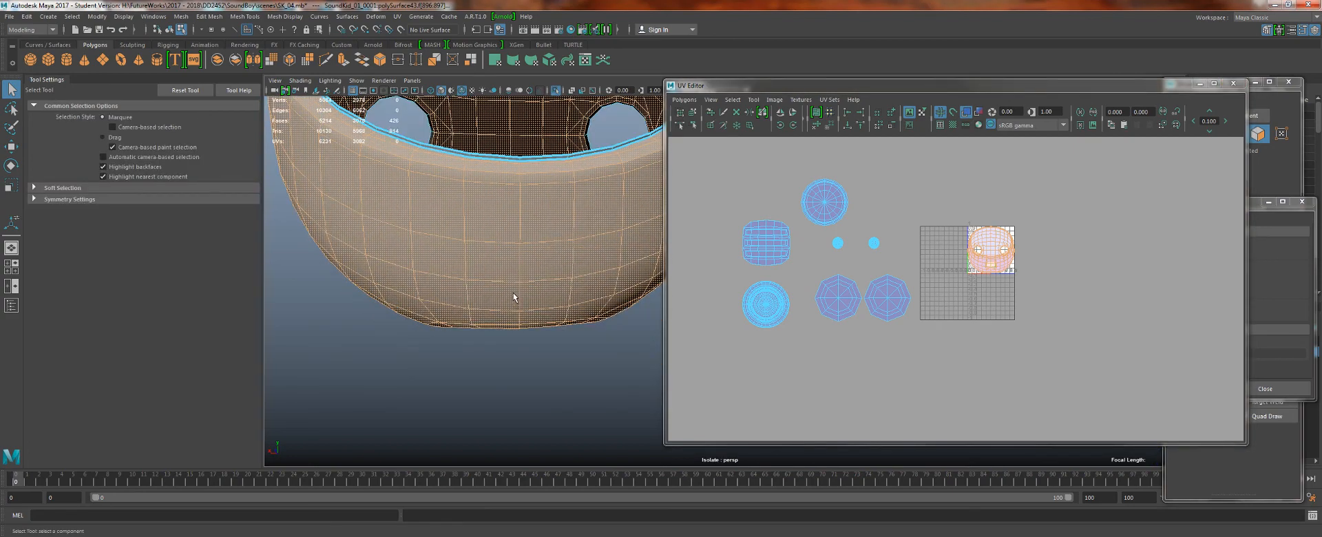
# - Select the edges running from the speaker rim toward the neck opening along the middle of the head
pyautogui.moveTo(496, 208); pyautogui.dragTo(498, 179, button='right')
pyautogui.scroll(3, 496, 275)
pyautogui.doubleClick(507, 228)
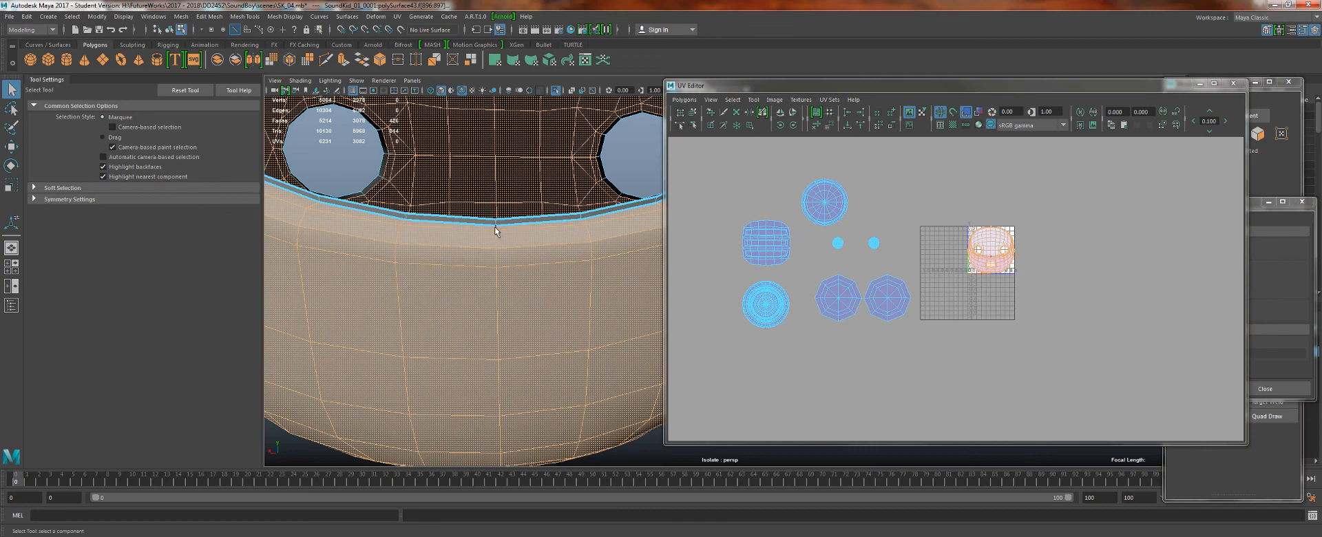
pyautogui.click(496, 238)
pyautogui.moveTo(535, 362)
pyautogui.keyDown('alt'); pyautogui.mouseDown()
pyautogui.moveTo(476, 225)
pyautogui.moveTo(545, 357)
pyautogui.mouseUp(); pyautogui.keyUp('alt')
pyautogui.keyDown('alt'); pyautogui.moveTo(580, 409); pyautogui.dragTo(565, 217); pyautogui.keyUp('alt')
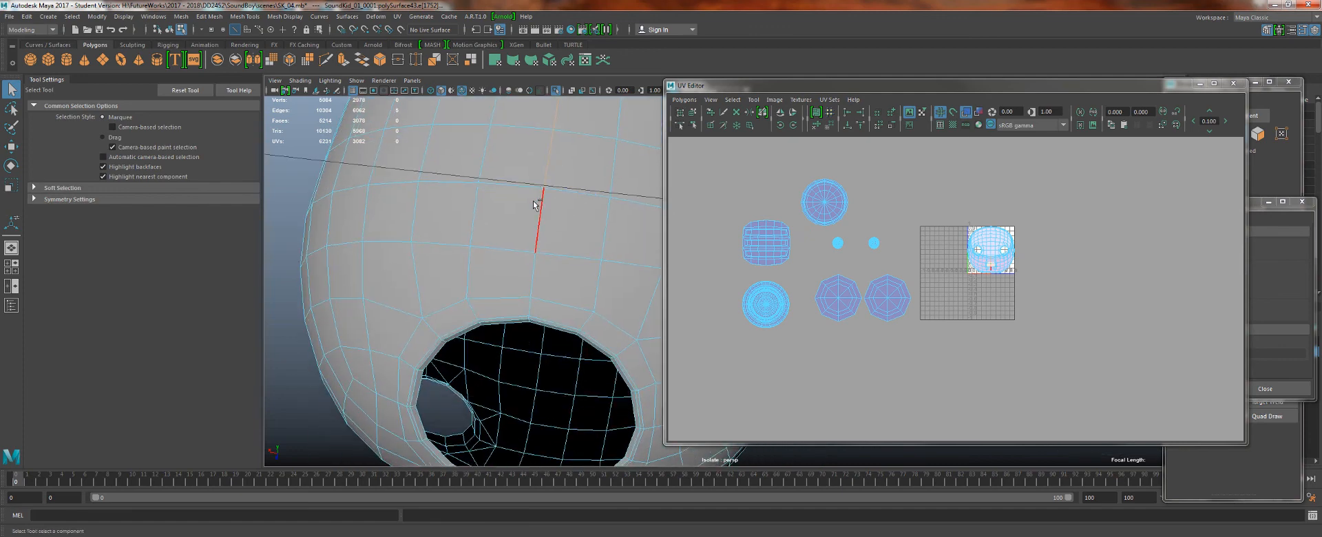
pyautogui.keyDown('alt'); pyautogui.moveTo(541, 342); pyautogui.dragTo(520, 238); pyautogui.keyUp('alt')
pyautogui.keyDown('alt'); pyautogui.moveTo(455, 224); pyautogui.dragTo(513, 231, button='right'); pyautogui.keyUp('alt')
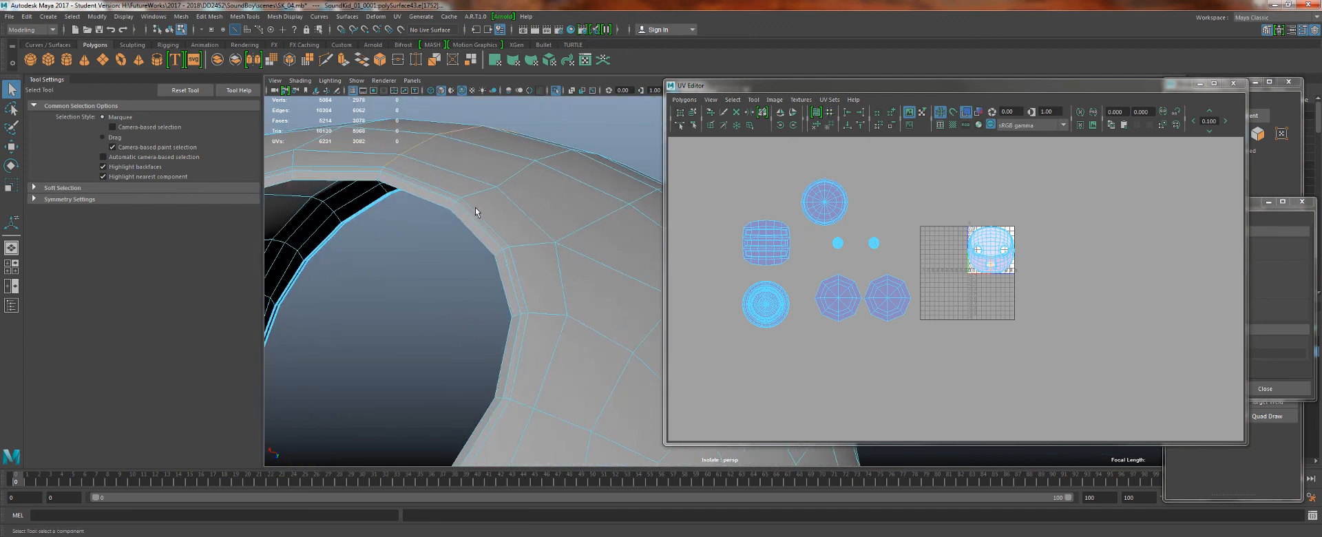
pyautogui.keyDown('alt'); pyautogui.moveTo(406, 190); pyautogui.dragTo(521, 246, button='middle'); pyautogui.keyUp('alt')
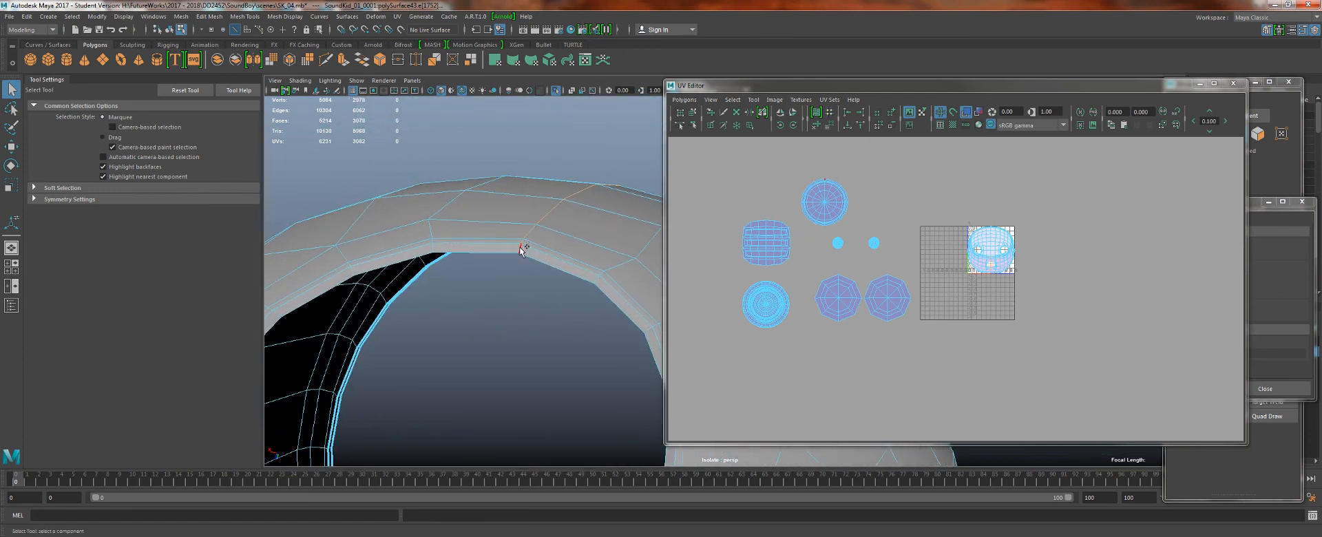
pyautogui.keyDown('alt'); pyautogui.moveTo(573, 312); pyautogui.dragTo(484, 400); pyautogui.keyUp('alt')
pyautogui.keyDown('alt'); pyautogui.moveTo(483, 400); pyautogui.dragTo(614, 405, button='right'); pyautogui.keyUp('alt')
pyautogui.keyDown('alt'); pyautogui.moveTo(385, 269); pyautogui.dragTo(538, 284, button='middle'); pyautogui.keyUp('alt')
pyautogui.keyDown('alt'); pyautogui.moveTo(531, 283); pyautogui.dragTo(541, 330, button='right'); pyautogui.keyUp('alt')
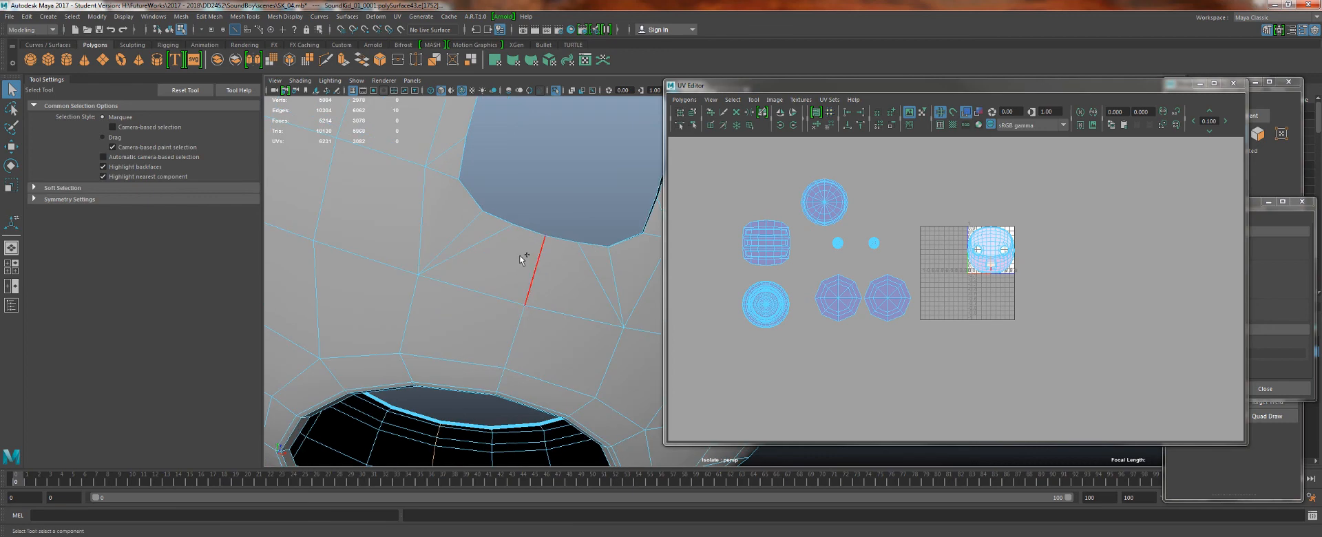
# - Add the edges between the openings on the head's underside to the seam selection and cut the UVs along it
pyautogui.keyDown('shift'); pyautogui.click(520, 257); pyautogui.keyUp('shift')
pyautogui.keyDown('shift'); pyautogui.click(512, 356); pyautogui.keyUp('shift')
pyautogui.keyDown('shift'); pyautogui.click(499, 394); pyautogui.keyUp('shift')
pyautogui.keyDown('alt'); pyautogui.moveTo(498, 394); pyautogui.dragTo(515, 345); pyautogui.keyUp('alt')
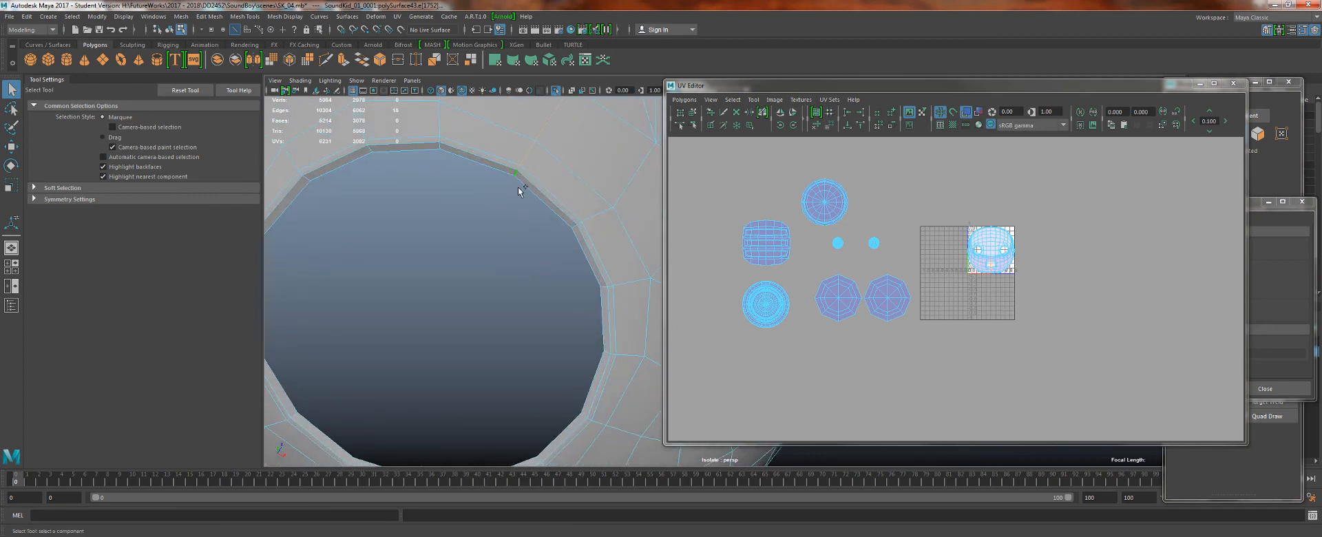
pyautogui.keyDown('alt'); pyautogui.moveTo(537, 249); pyautogui.dragTo(427, 214, button='right'); pyautogui.keyUp('alt')
pyautogui.click(691, 106)
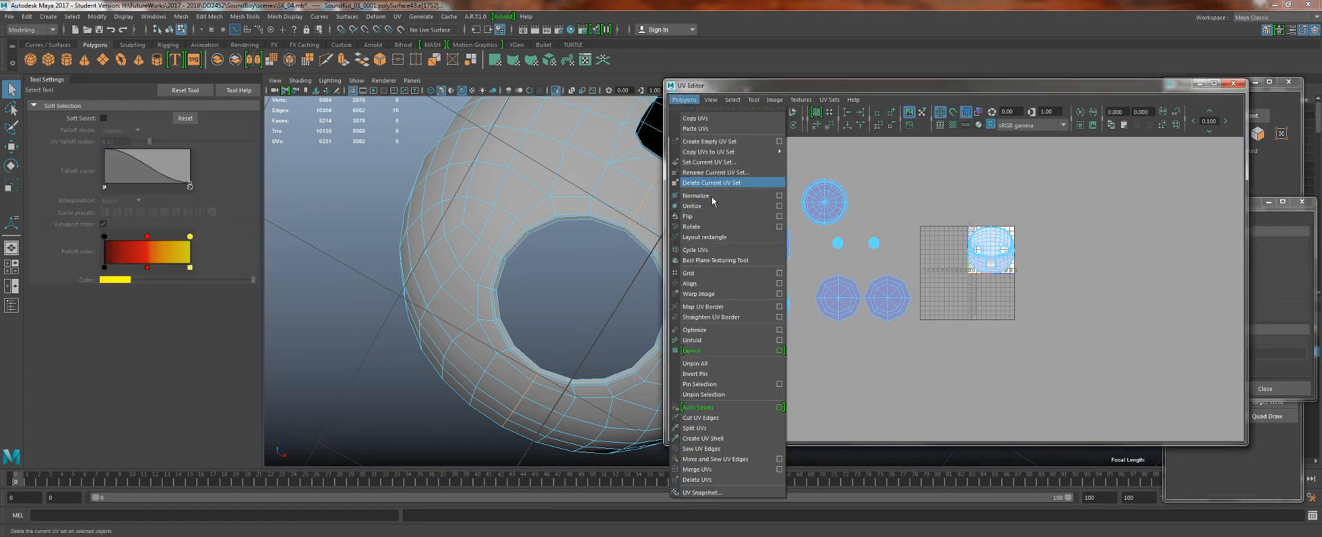
pyautogui.click(711, 422)
# - Select all UVs of the main head shell and unfold them with the Unfold3D method, using 1 iteration and a 1024 map size
pyautogui.moveTo(977, 270); pyautogui.dragTo(945, 221, button='right')
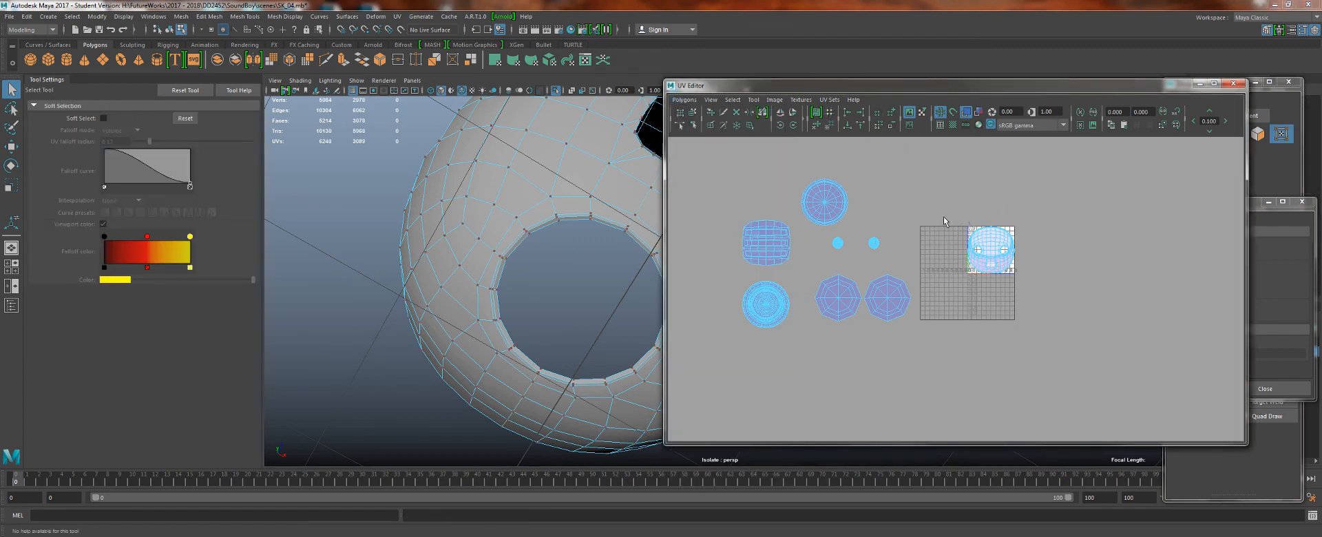
pyautogui.moveTo(934, 225); pyautogui.dragTo(1033, 288)
pyautogui.click(692, 112)
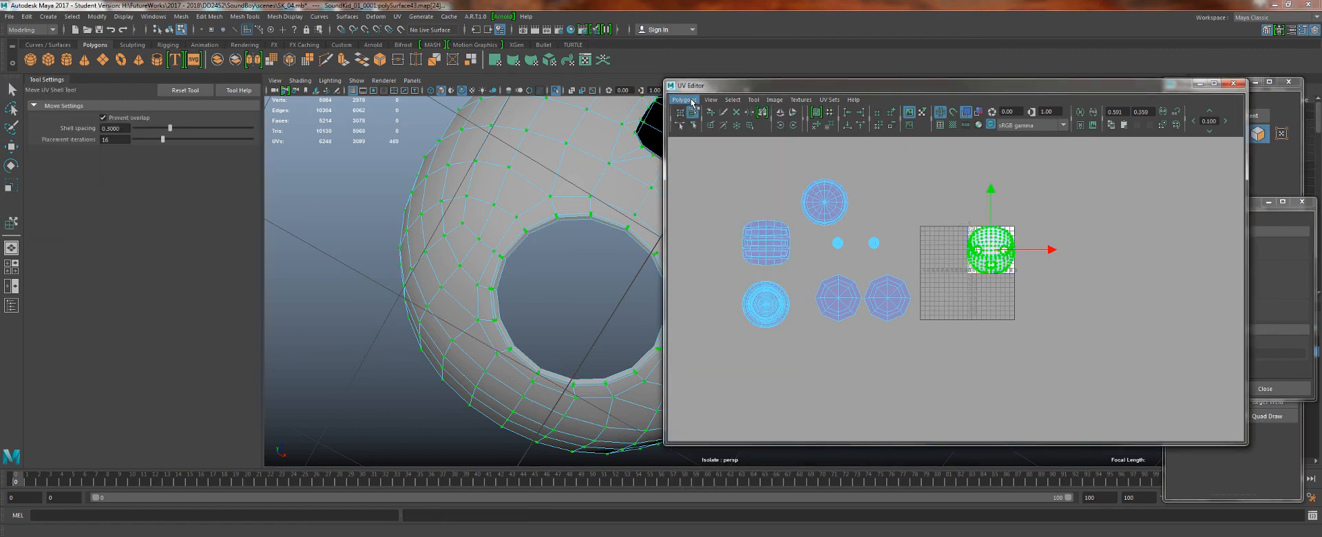
pyautogui.click(680, 111)
pyautogui.moveTo(1008, 252); pyautogui.dragTo(1054, 252, button='right')
pyautogui.moveTo(923, 193); pyautogui.dragTo(1090, 289)
pyautogui.press('q')
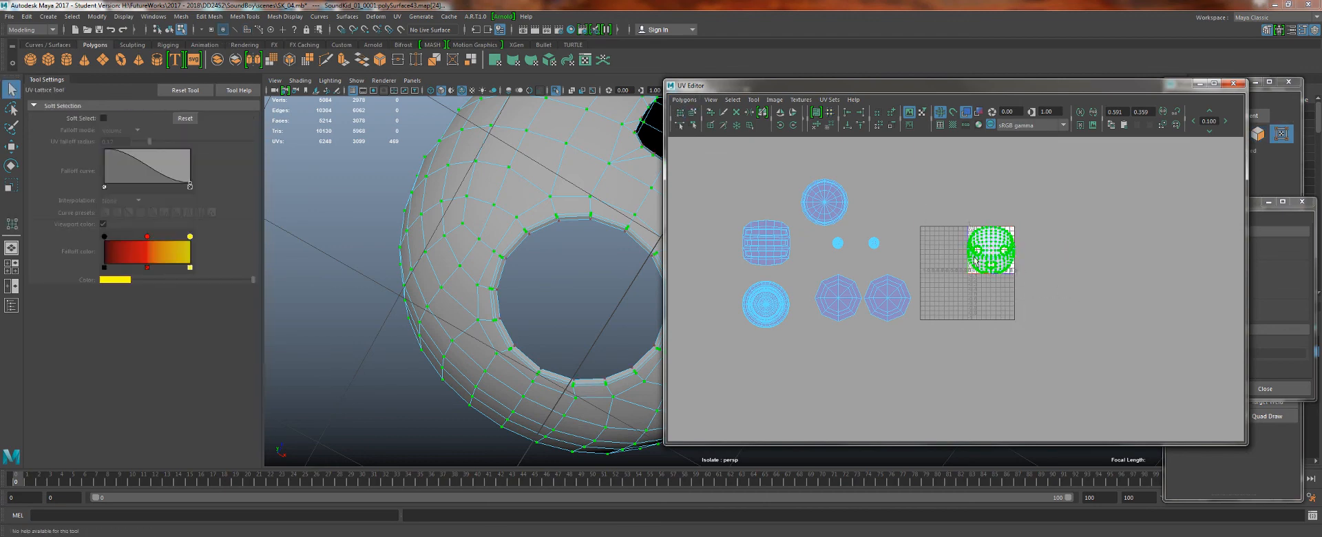
pyautogui.click(686, 100)
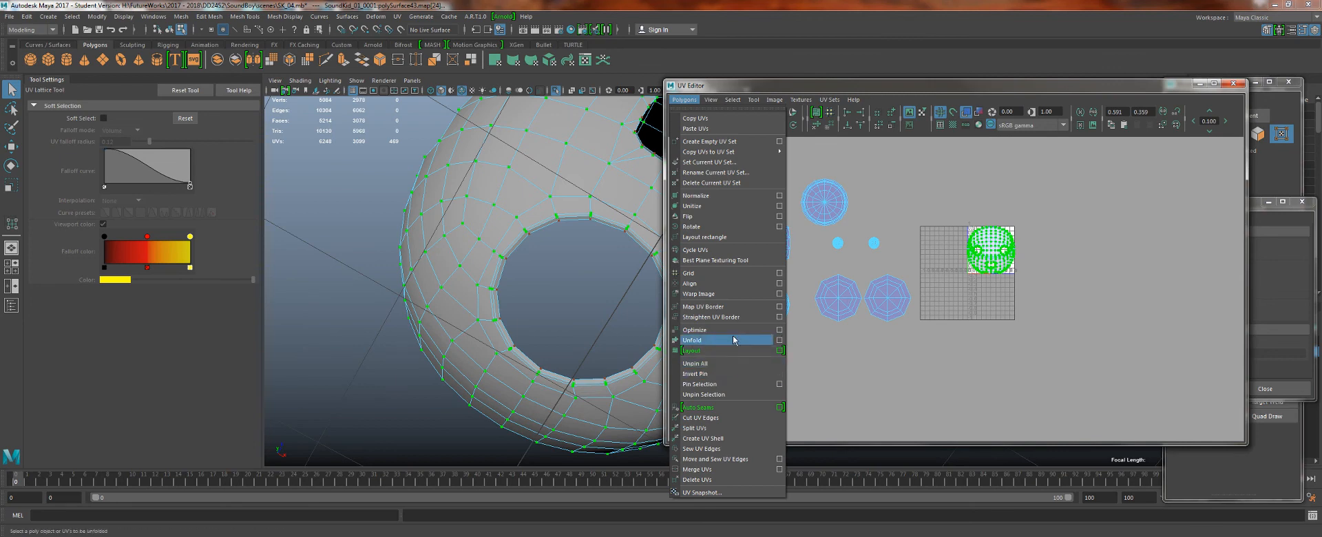
pyautogui.click(779, 340)
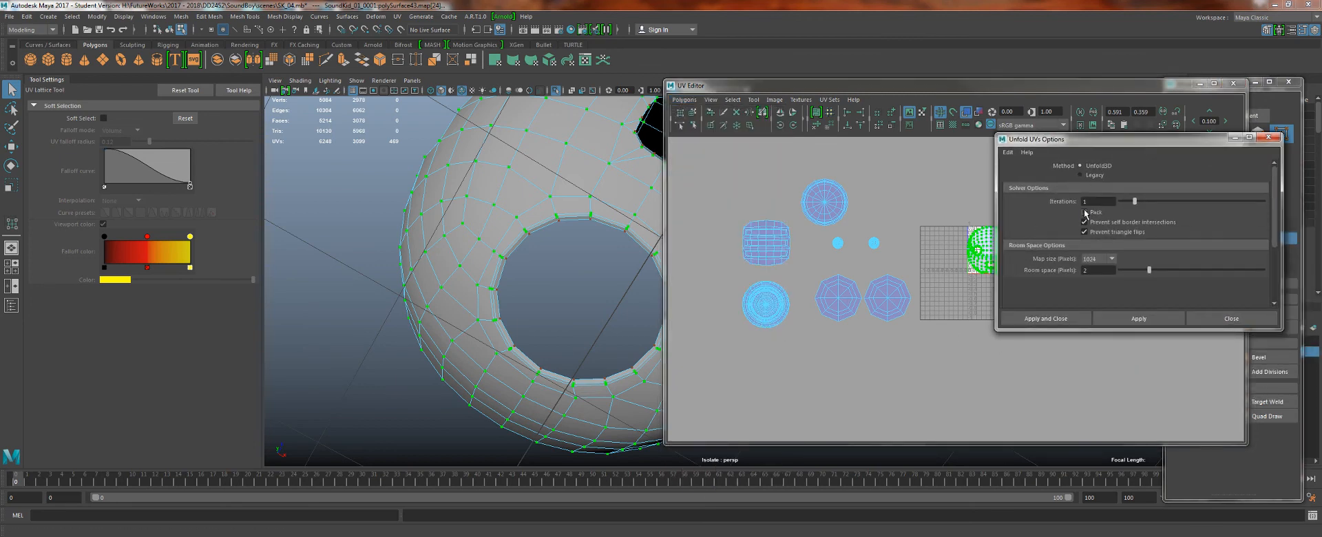
pyautogui.click(1139, 318)
pyautogui.click(1231, 319)
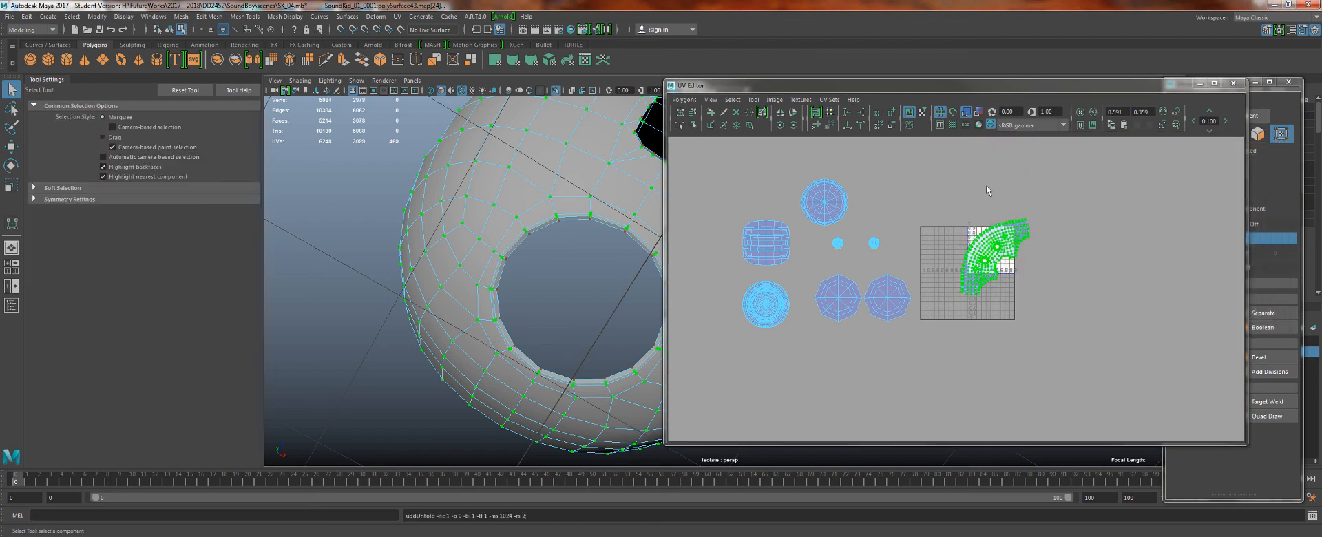
# - Rotate the unfolded head shell until it stands upright and symmetrical, and display the checker texture on the mesh
pyautogui.scroll(4, 1003, 260)
pyautogui.scroll(3, 934, 255)
pyautogui.press('e')
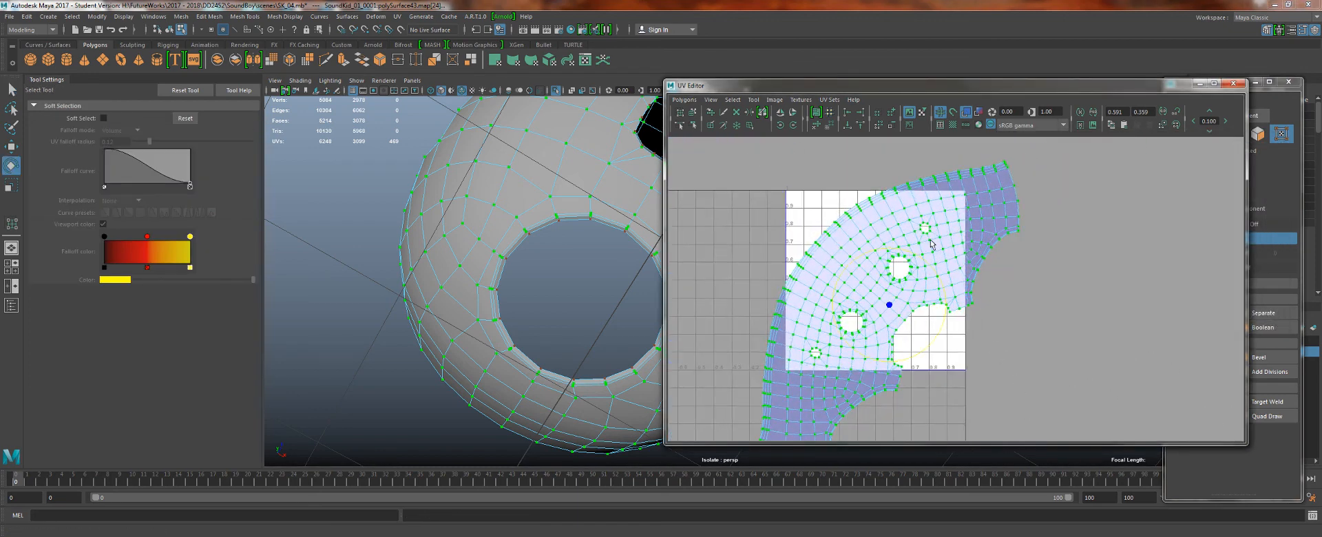
pyautogui.moveTo(928, 266); pyautogui.dragTo(963, 304)
pyautogui.click(953, 125)
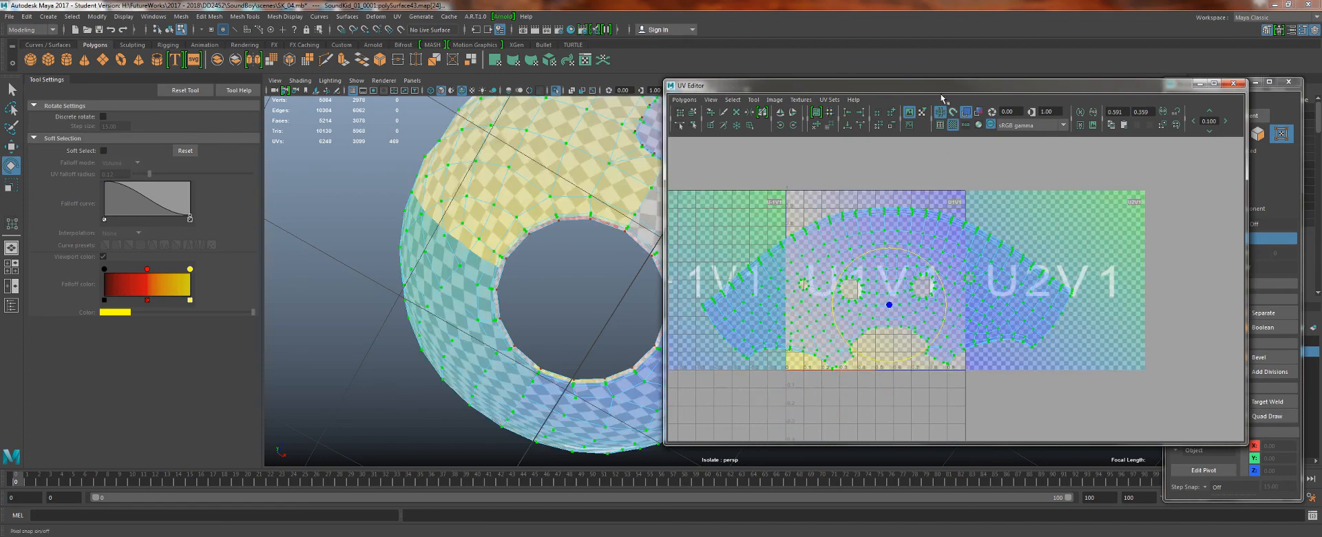
# - Examine the checker pattern for distortion around the head's openings and underside
pyautogui.moveTo(941, 86); pyautogui.dragTo(1170, 126)
pyautogui.keyDown('alt'); pyautogui.moveTo(744, 149); pyautogui.dragTo(756, 215); pyautogui.keyUp('alt')
pyautogui.scroll(-4, 751, 220)
pyautogui.keyDown('alt'); pyautogui.moveTo(662, 234); pyautogui.dragTo(666, 287); pyautogui.keyUp('alt')
pyautogui.scroll(2, 666, 286)
pyautogui.keyDown('alt'); pyautogui.moveTo(666, 286); pyautogui.dragTo(689, 286, button='right'); pyautogui.keyUp('alt')
pyautogui.moveTo(689, 287)
pyautogui.keyDown('alt'); pyautogui.mouseDown()
pyautogui.moveTo(765, 289)
pyautogui.moveTo(703, 279)
pyautogui.moveTo(744, 296)
pyautogui.moveTo(639, 293)
pyautogui.moveTo(606, 338)
pyautogui.moveTo(458, 296)
pyautogui.moveTo(567, 288)
pyautogui.moveTo(448, 279)
pyautogui.moveTo(483, 331)
pyautogui.mouseUp(); pyautogui.keyUp('alt')
pyautogui.keyDown('alt'); pyautogui.moveTo(743, 358); pyautogui.dragTo(653, 136); pyautogui.keyUp('alt')
# - Unfold the selected head shell further with the Smooth UV tool, then return to object selection
pyautogui.click(983, 140)
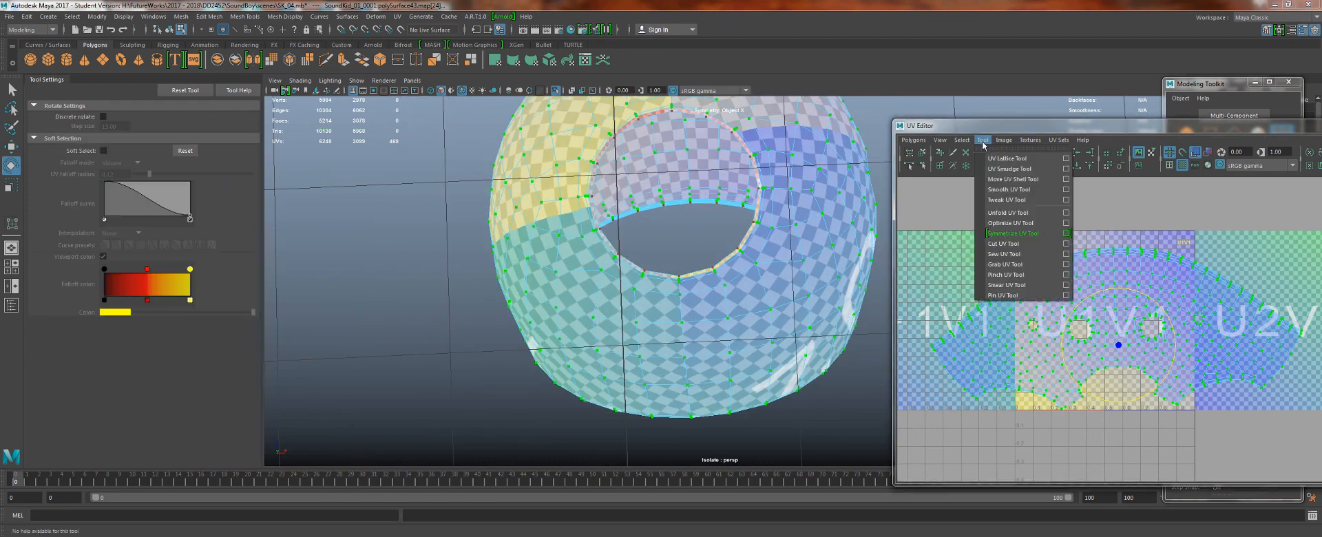
pyautogui.click(1003, 189)
pyautogui.moveTo(918, 414); pyautogui.dragTo(1010, 416)
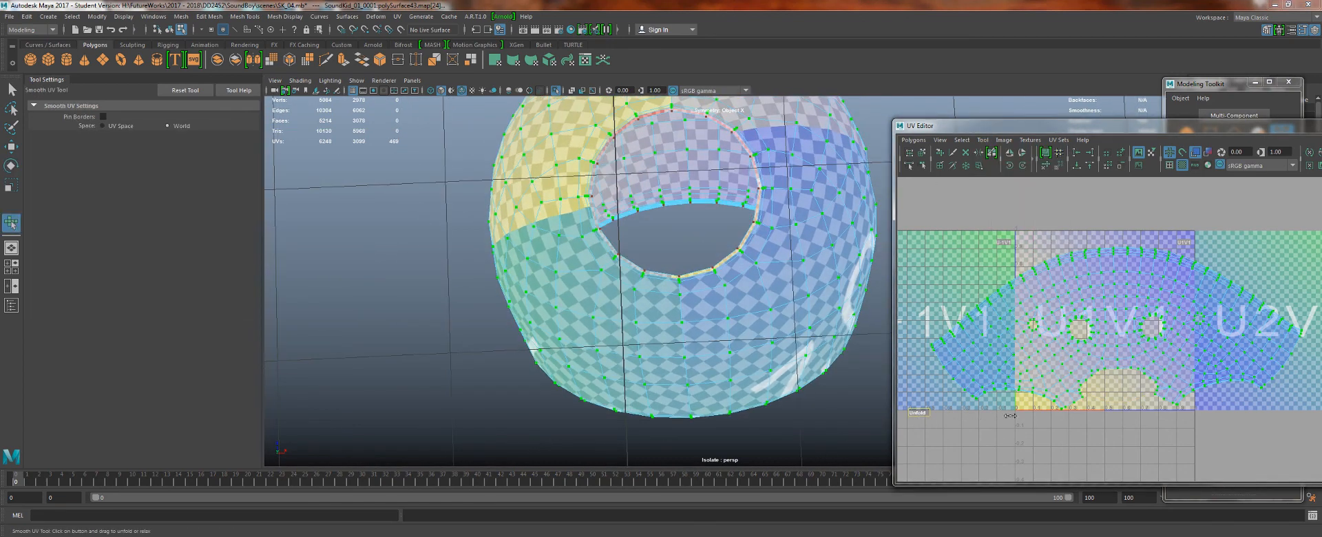
pyautogui.moveTo(1022, 125); pyautogui.dragTo(912, 98)
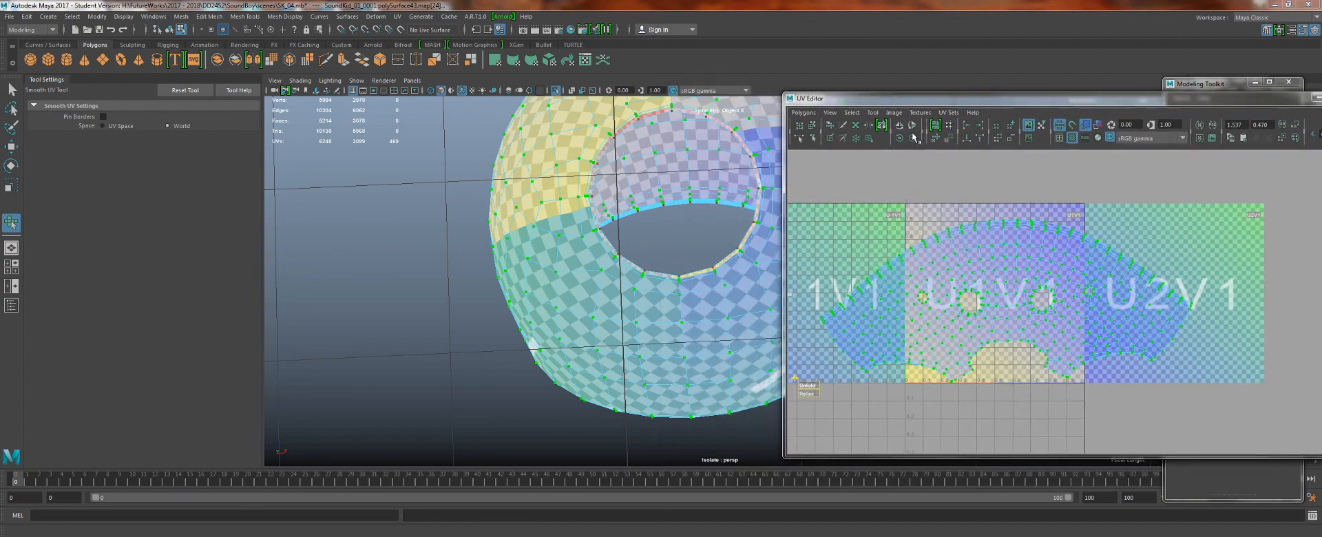
pyautogui.scroll(-5, 605, 229)
pyautogui.keyDown('alt'); pyautogui.moveTo(522, 256); pyautogui.dragTo(501, 413); pyautogui.keyUp('alt')
pyautogui.press('q')
pyautogui.moveTo(642, 261); pyautogui.dragTo(689, 239, button='right')
pyautogui.moveTo(983, 100); pyautogui.dragTo(1041, 83)
# - Examine the remaining UV shells under the checker texture and the pattern along the head's speaker side
pyautogui.keyDown('alt'); pyautogui.moveTo(1075, 275); pyautogui.dragTo(859, 179, button='right'); pyautogui.keyUp('alt')
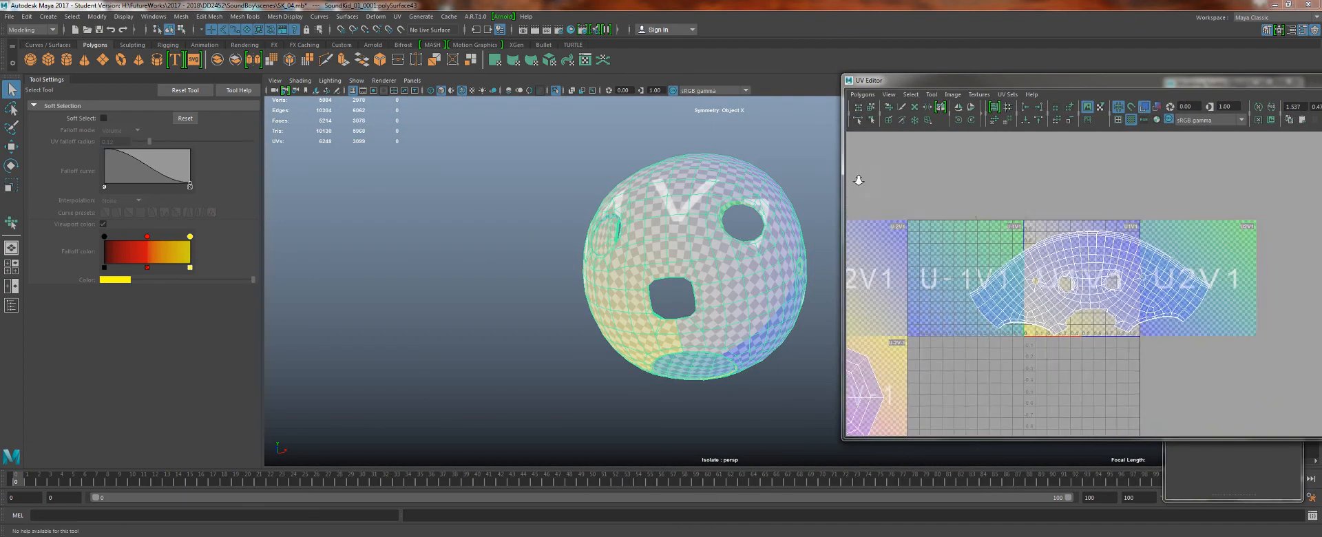
pyautogui.keyDown('alt'); pyautogui.moveTo(947, 375); pyautogui.dragTo(1083, 283, button='middle'); pyautogui.keyUp('alt')
pyautogui.keyDown('alt'); pyautogui.moveTo(1084, 283); pyautogui.dragTo(824, 166, button='right'); pyautogui.keyUp('alt')
pyautogui.keyDown('alt'); pyautogui.moveTo(1073, 380); pyautogui.dragTo(1267, 441, button='middle'); pyautogui.keyUp('alt')
pyautogui.keyDown('alt'); pyautogui.moveTo(1020, 385); pyautogui.dragTo(1185, 482, button='right'); pyautogui.keyUp('alt')
pyautogui.keyDown('alt'); pyautogui.moveTo(997, 386); pyautogui.dragTo(1041, 262, button='middle'); pyautogui.keyUp('alt')
pyautogui.keyDown('alt'); pyautogui.moveTo(681, 178); pyautogui.dragTo(600, 241); pyautogui.keyUp('alt')
pyautogui.keyDown('alt'); pyautogui.moveTo(746, 321); pyautogui.dragTo(819, 296, button='right'); pyautogui.keyUp('alt')
pyautogui.keyDown('alt'); pyautogui.moveTo(820, 296); pyautogui.dragTo(764, 289); pyautogui.keyUp('alt')
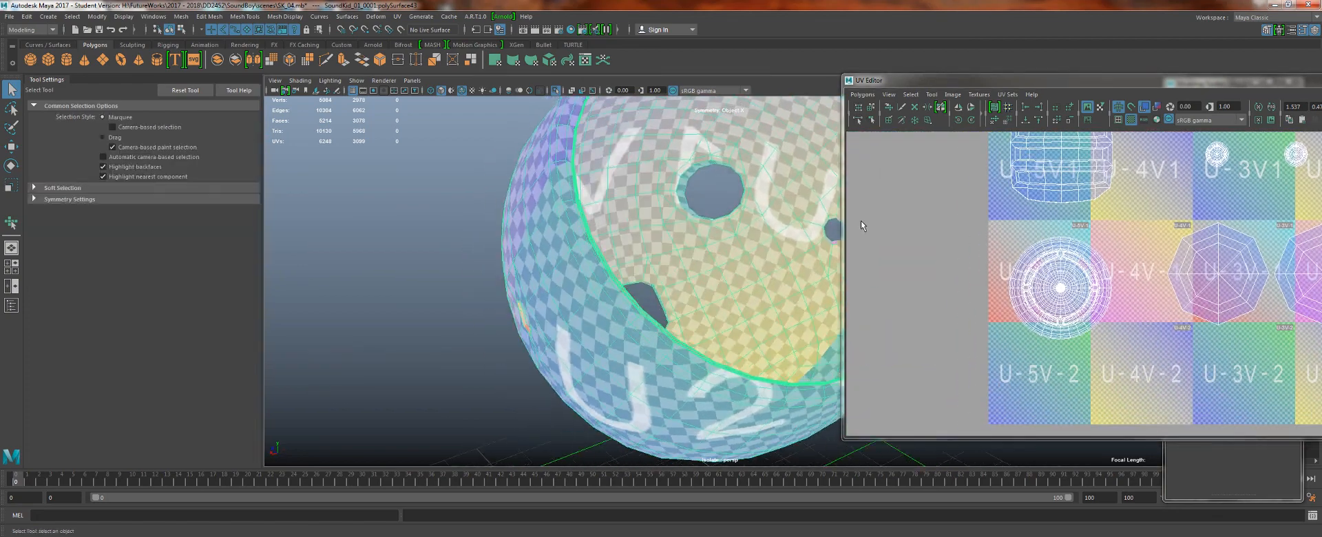
# - End the viewport isolation to show the whole head with its speaker, and turn off the checker display
pyautogui.click(556, 90)
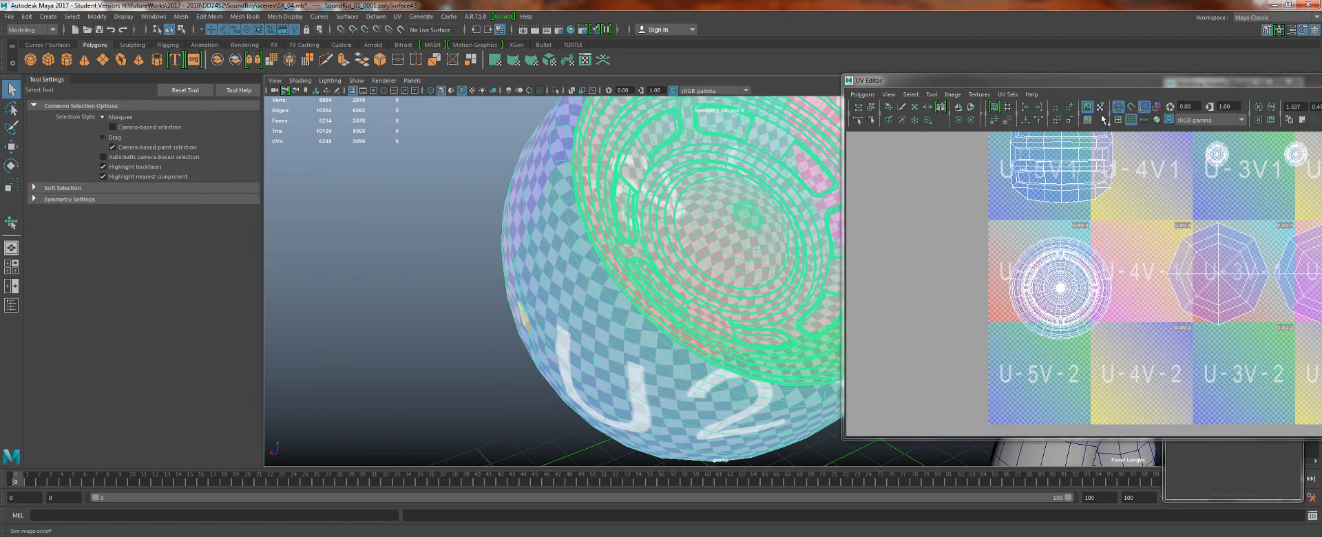
pyautogui.click(1132, 121)
pyautogui.click(1134, 124)
pyautogui.keyDown('alt'); pyautogui.moveTo(696, 289); pyautogui.dragTo(654, 323); pyautogui.keyUp('alt')
pyautogui.keyDown('alt'); pyautogui.moveTo(620, 330); pyautogui.dragTo(673, 354, button='right'); pyautogui.keyUp('alt')
pyautogui.keyDown('alt'); pyautogui.moveTo(673, 354); pyautogui.dragTo(670, 334); pyautogui.keyUp('alt')
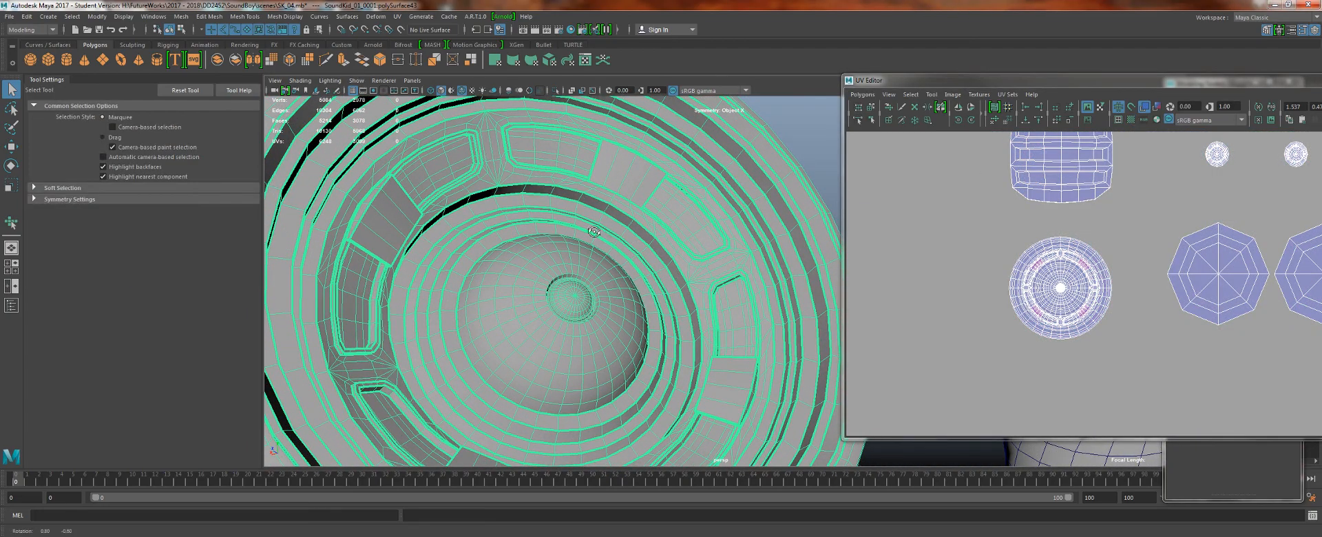
# - Examine the speaker's rings, recessed slots and central dome alongside its circular UV shell
pyautogui.keyDown('alt'); pyautogui.moveTo(594, 230); pyautogui.dragTo(551, 241); pyautogui.keyUp('alt')
pyautogui.keyDown('alt'); pyautogui.moveTo(551, 241); pyautogui.dragTo(460, 193, button='middle'); pyautogui.keyUp('alt')
pyautogui.keyDown('alt'); pyautogui.moveTo(1043, 231); pyautogui.dragTo(1215, 451, button='right'); pyautogui.keyUp('alt')
pyautogui.keyDown('alt'); pyautogui.moveTo(1092, 299); pyautogui.dragTo(1201, 303, button='middle'); pyautogui.keyUp('alt')
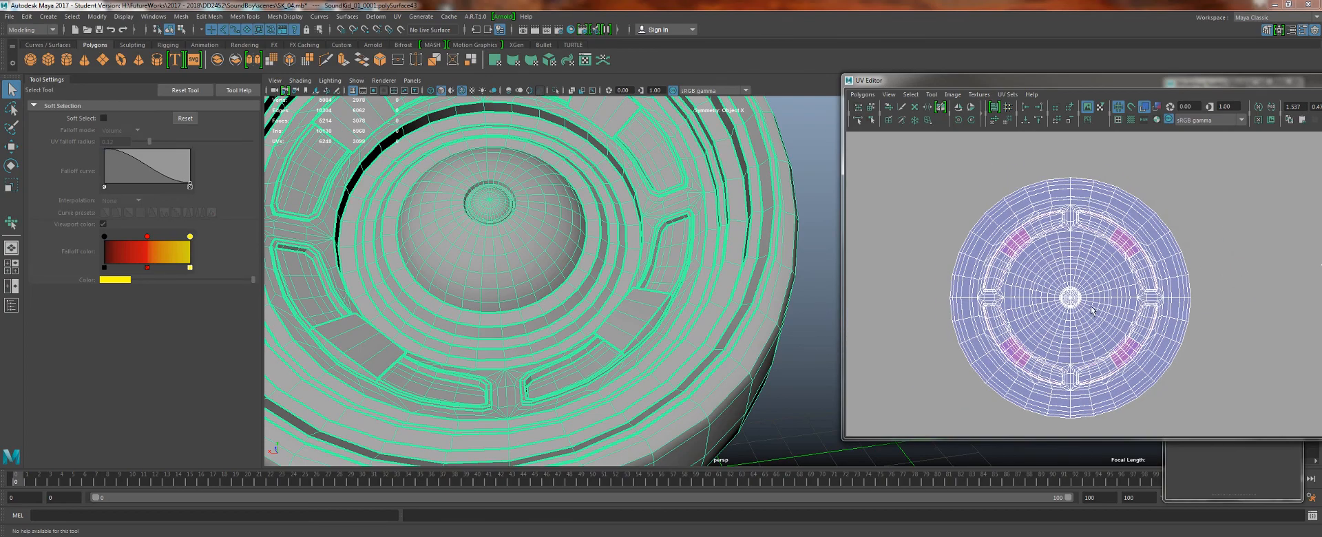
pyautogui.keyDown('alt'); pyautogui.moveTo(606, 227); pyautogui.dragTo(569, 210, button='right'); pyautogui.keyUp('alt')
pyautogui.keyDown('alt'); pyautogui.moveTo(568, 210); pyautogui.dragTo(634, 215); pyautogui.keyUp('alt')
pyautogui.keyDown('alt'); pyautogui.moveTo(634, 215); pyautogui.dragTo(732, 268, button='middle'); pyautogui.keyUp('alt')
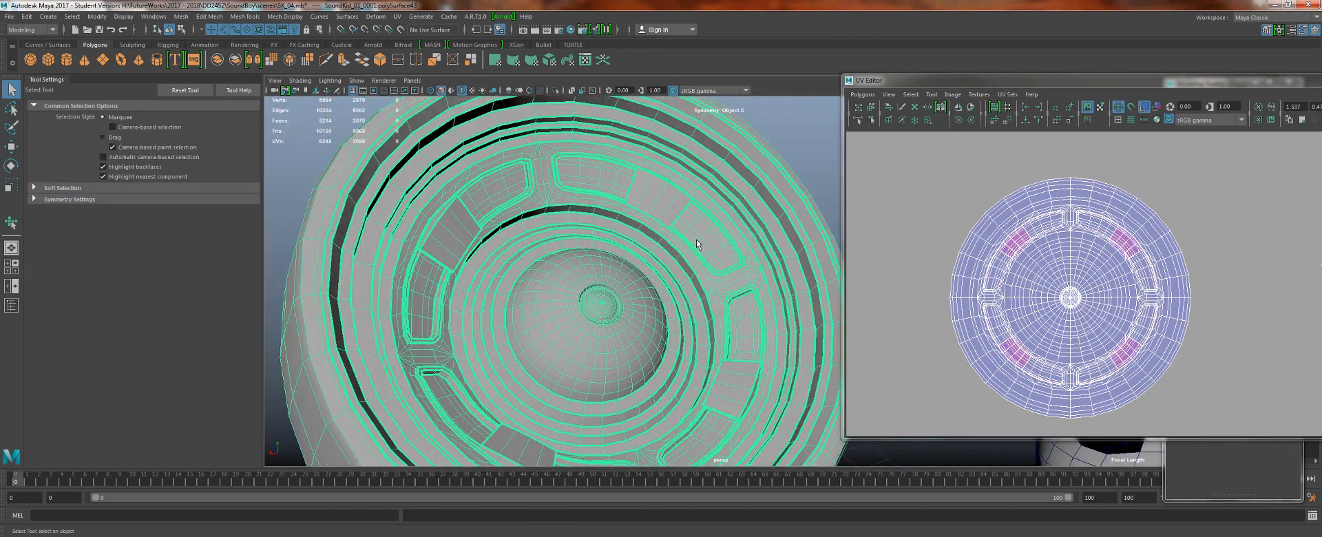
pyautogui.keyDown('alt'); pyautogui.moveTo(590, 183); pyautogui.dragTo(690, 214, button='right'); pyautogui.keyUp('alt')
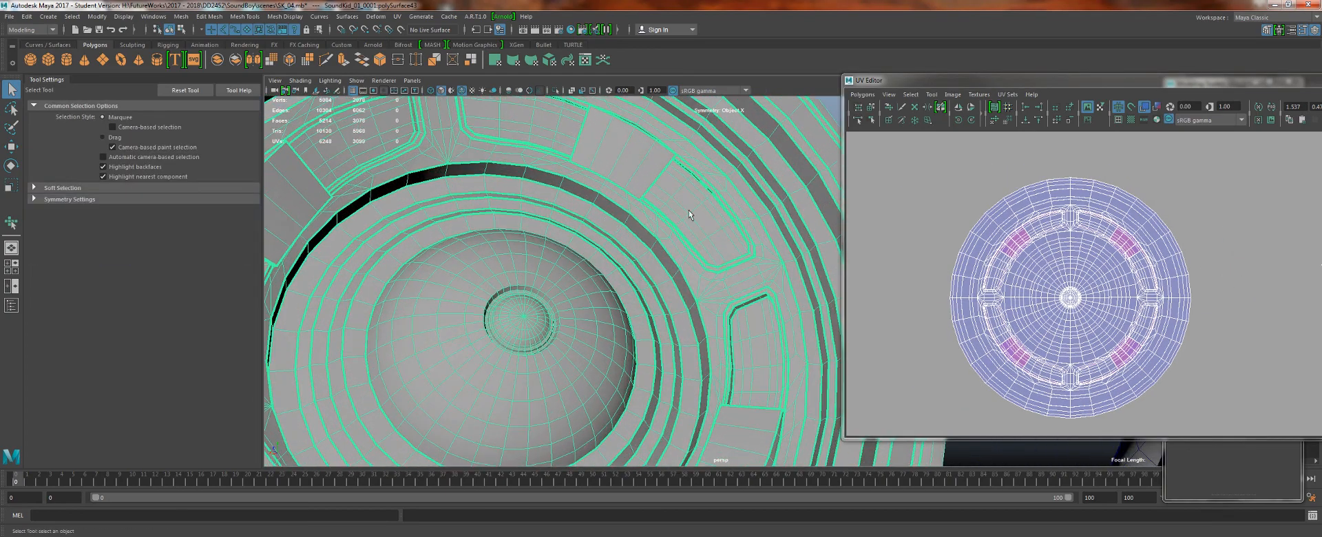
pyautogui.keyDown('alt'); pyautogui.moveTo(731, 297); pyautogui.dragTo(609, 252, button='right'); pyautogui.keyUp('alt')
pyautogui.keyDown('alt'); pyautogui.moveTo(610, 251); pyautogui.dragTo(629, 183); pyautogui.keyUp('alt')
pyautogui.keyDown('alt'); pyautogui.moveTo(629, 183); pyautogui.dragTo(670, 292, button='right'); pyautogui.keyUp('alt')
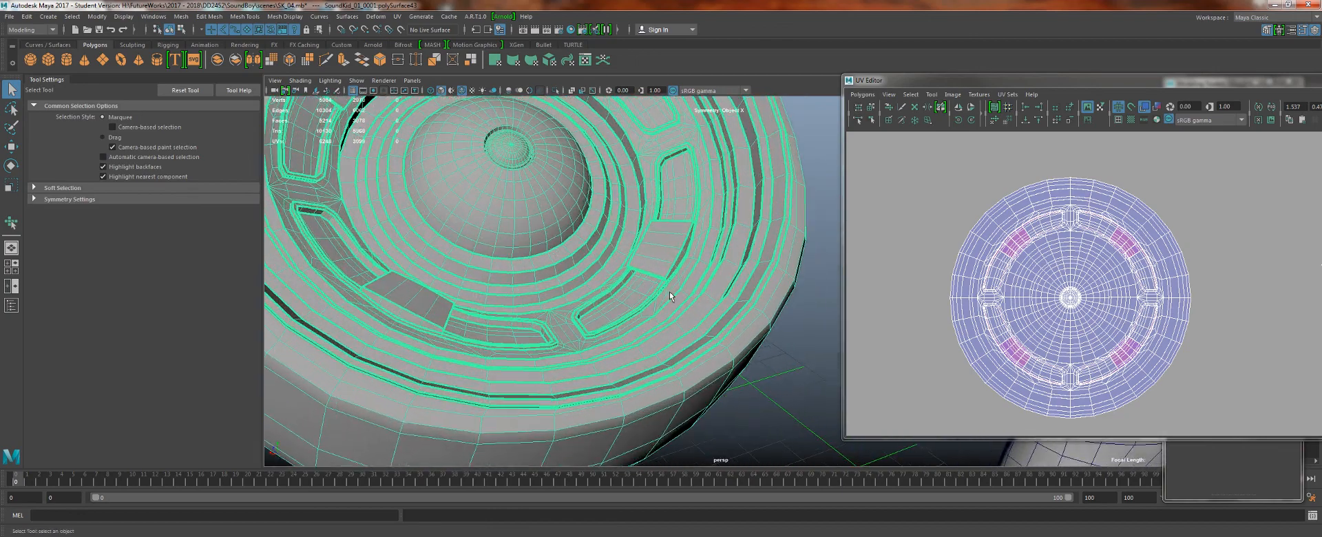
pyautogui.keyDown('alt'); pyautogui.moveTo(670, 292); pyautogui.dragTo(620, 320); pyautogui.keyUp('alt')
pyautogui.keyDown('alt'); pyautogui.moveTo(620, 320); pyautogui.dragTo(709, 365, button='middle'); pyautogui.keyUp('alt')
pyautogui.keyDown('alt'); pyautogui.moveTo(703, 304); pyautogui.dragTo(680, 204, button='right'); pyautogui.keyUp('alt')
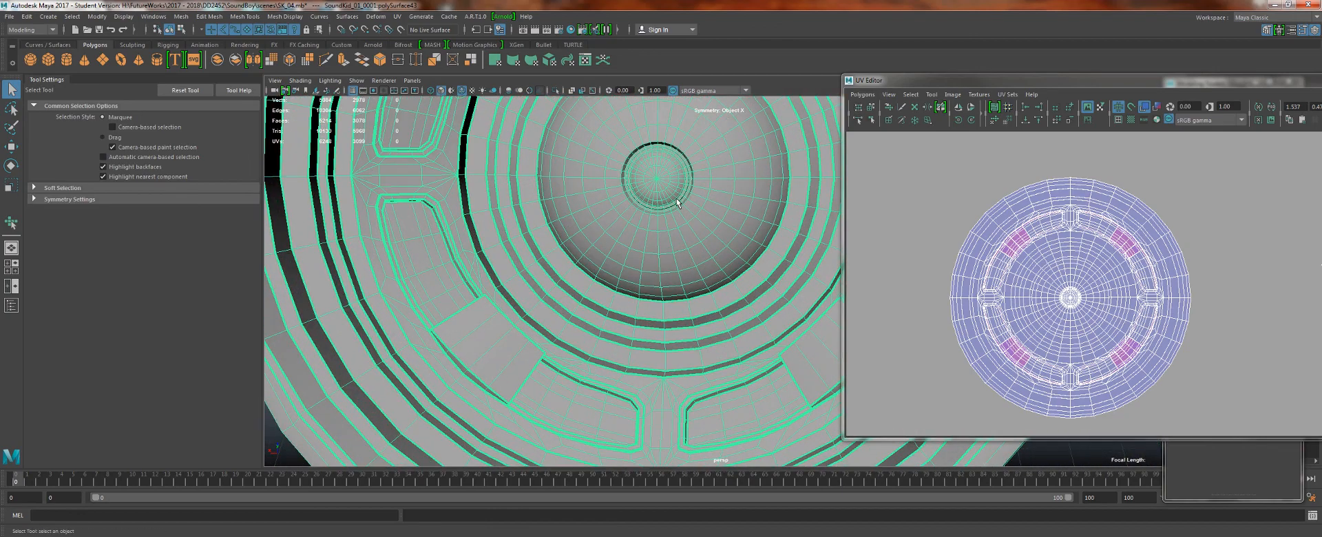
pyautogui.keyDown('alt'); pyautogui.moveTo(585, 213); pyautogui.dragTo(712, 230); pyautogui.keyUp('alt')
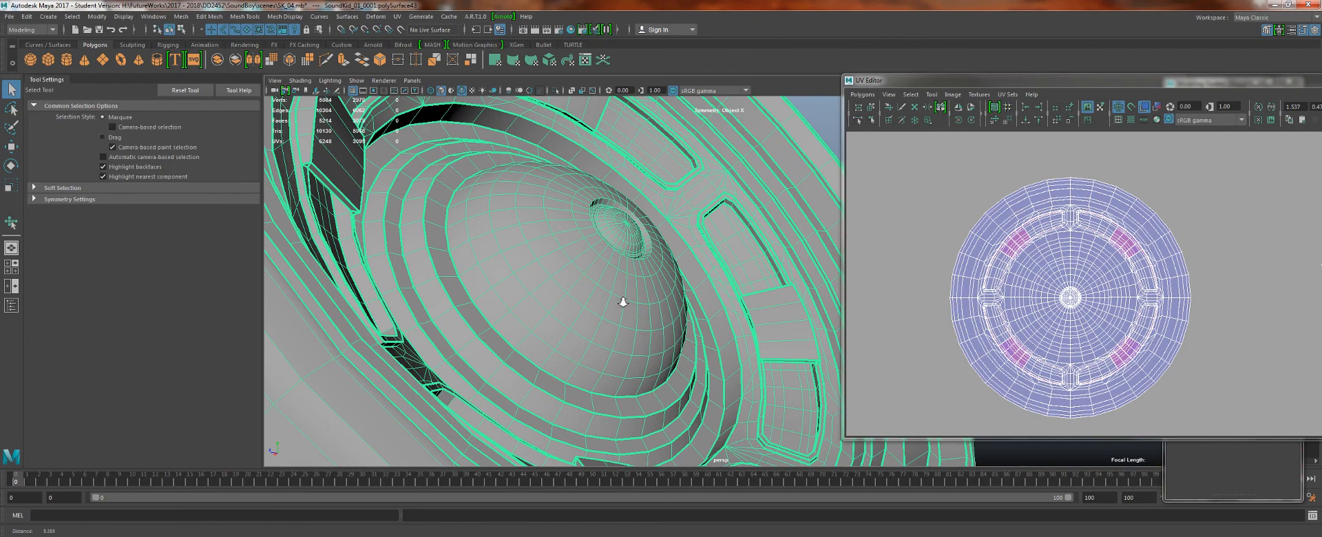
# - Examine the outside of the head and its complete UV layout, then view it beside the other head model
pyautogui.keyDown('alt'); pyautogui.moveTo(623, 301); pyautogui.dragTo(527, 128, button='right'); pyautogui.keyUp('alt')
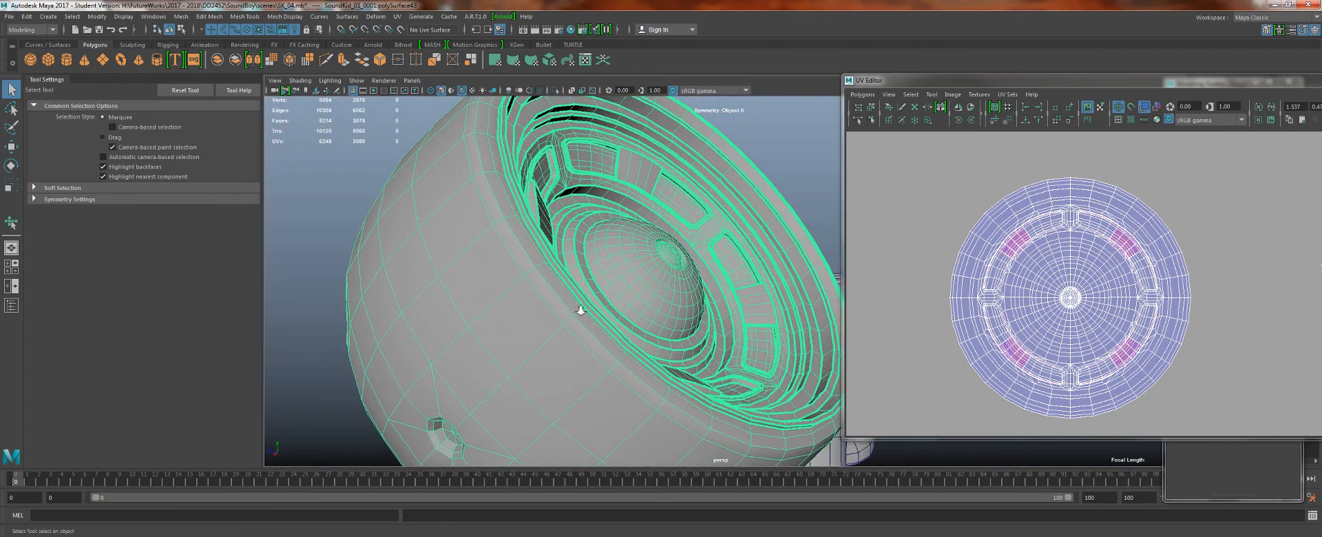
pyautogui.keyDown('alt'); pyautogui.moveTo(580, 310); pyautogui.dragTo(520, 249, button='right'); pyautogui.keyUp('alt')
pyautogui.keyDown('alt'); pyautogui.moveTo(520, 249); pyautogui.dragTo(644, 230); pyautogui.keyUp('alt')
pyautogui.keyDown('alt'); pyautogui.moveTo(632, 273); pyautogui.dragTo(565, 222, button='middle'); pyautogui.keyUp('alt')
pyautogui.keyDown('alt'); pyautogui.moveTo(971, 200); pyautogui.dragTo(778, 41, button='right'); pyautogui.keyUp('alt')
pyautogui.keyDown('alt'); pyautogui.moveTo(1109, 286); pyautogui.dragTo(951, 306, button='middle'); pyautogui.keyUp('alt')
pyautogui.keyDown('alt'); pyautogui.moveTo(623, 222); pyautogui.dragTo(571, 181, button='right'); pyautogui.keyUp('alt')
pyautogui.keyDown('alt'); pyautogui.moveTo(1054, 227); pyautogui.dragTo(978, 169, button='right'); pyautogui.keyUp('alt')
pyautogui.keyDown('alt'); pyautogui.moveTo(954, 138); pyautogui.dragTo(844, 222, button='middle'); pyautogui.keyUp('alt')
pyautogui.keyDown('alt'); pyautogui.moveTo(844, 222); pyautogui.dragTo(810, 203, button='right'); pyautogui.keyUp('alt')
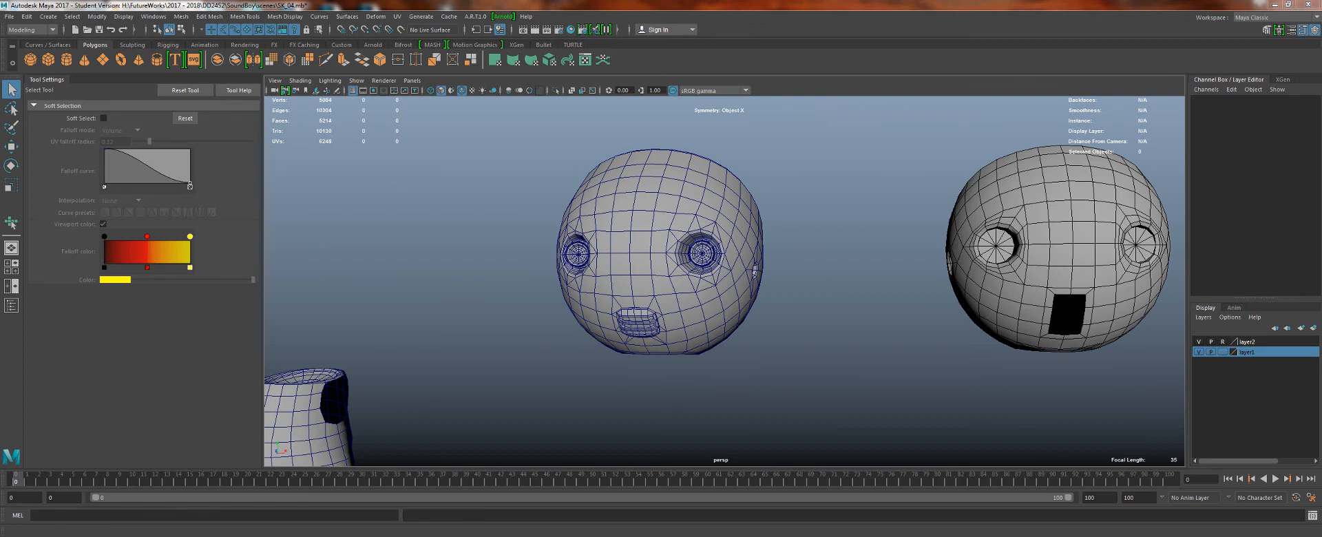
# - Select the reference head with the modelled eyes and mouth grille and open its UV layout beside the model
pyautogui.click(675, 220)
pyautogui.click(586, 60)
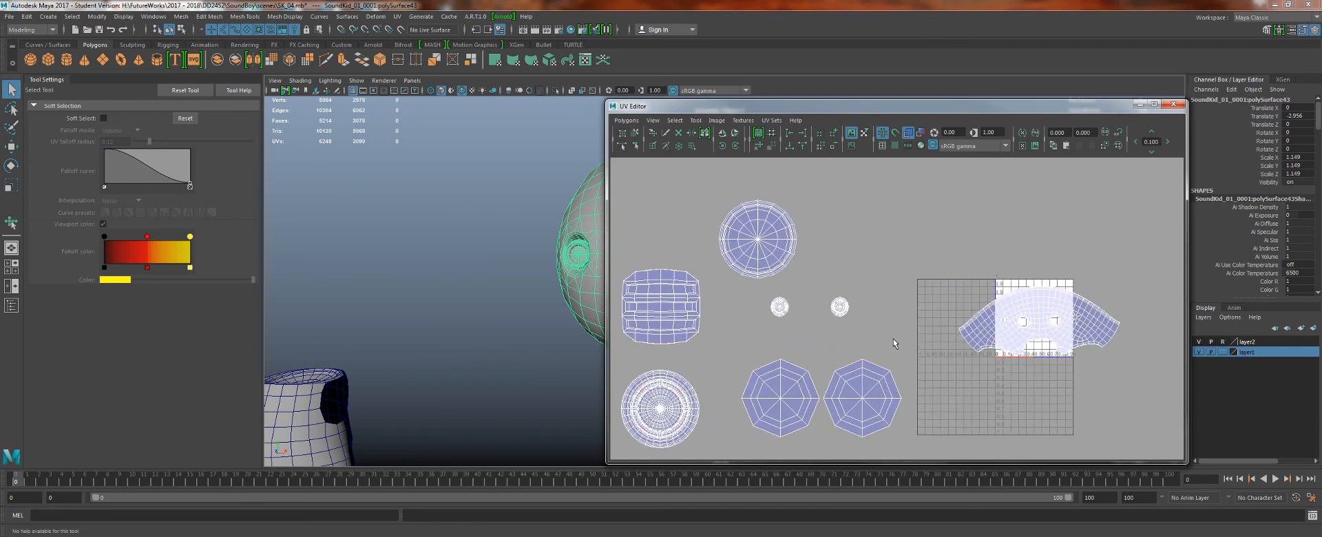
pyautogui.moveTo(754, 107); pyautogui.dragTo(1031, 112)
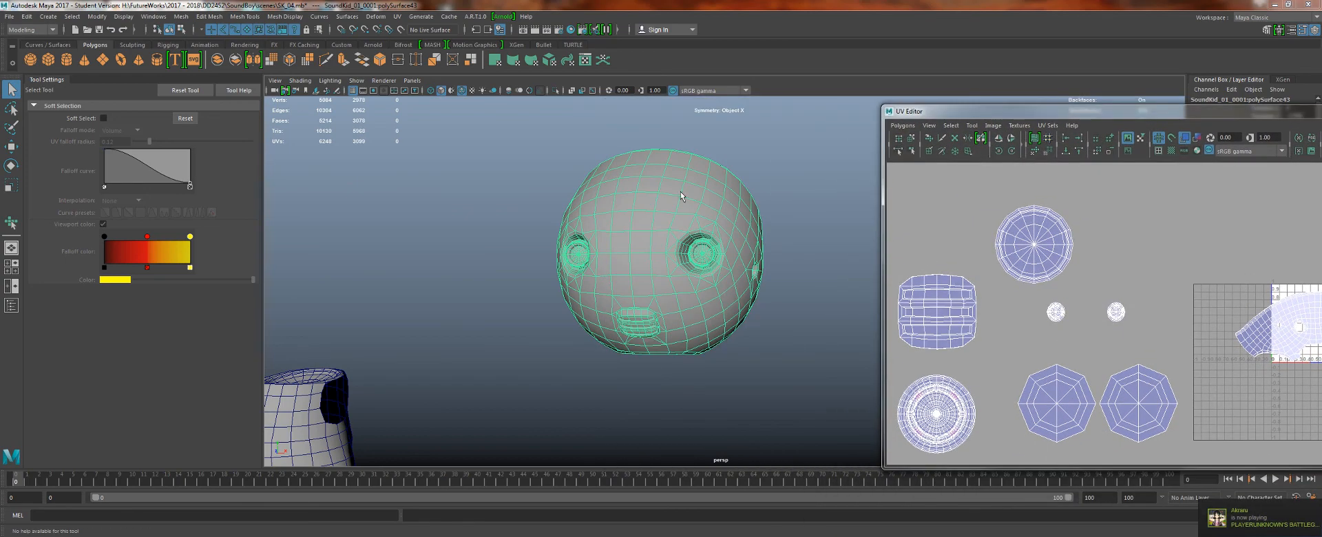
# - Examine the head from the front, side and speaker end, and look closely at its octagonal UV shells
pyautogui.keyDown('alt'); pyautogui.moveTo(680, 196); pyautogui.dragTo(712, 305, button='right'); pyautogui.keyUp('alt')
pyautogui.keyDown('alt'); pyautogui.moveTo(712, 306); pyautogui.dragTo(526, 328); pyautogui.keyUp('alt')
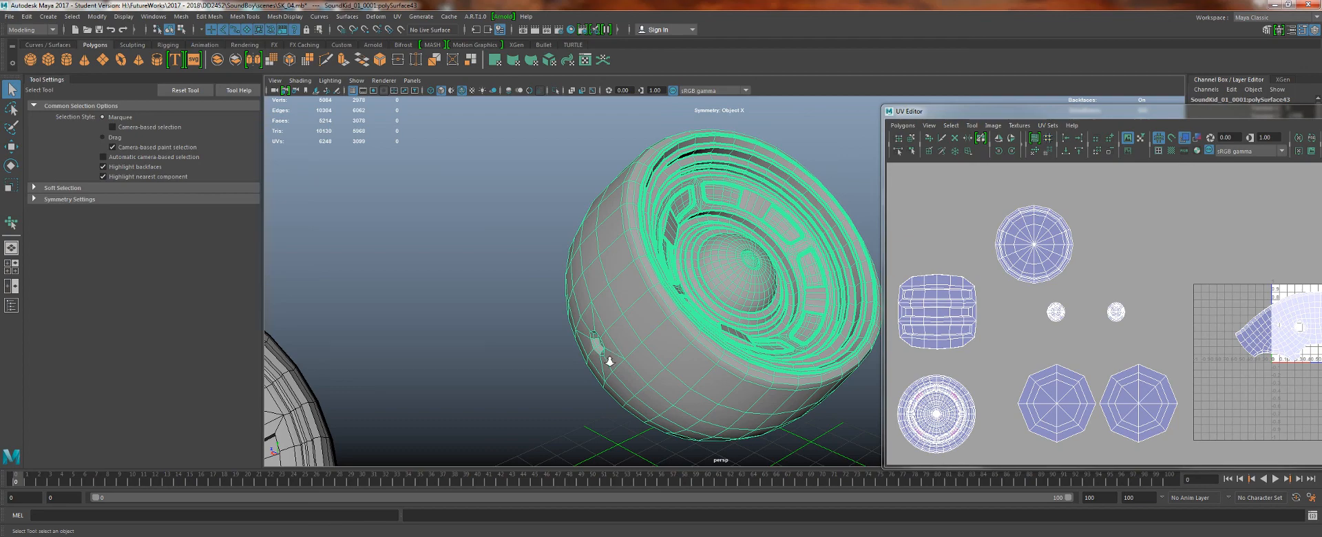
pyautogui.keyDown('alt'); pyautogui.moveTo(610, 362); pyautogui.dragTo(561, 310, button='right'); pyautogui.keyUp('alt')
pyautogui.keyDown('alt'); pyautogui.moveTo(561, 310); pyautogui.dragTo(696, 299); pyautogui.keyUp('alt')
pyautogui.keyDown('alt'); pyautogui.moveTo(696, 298); pyautogui.dragTo(621, 234, button='right'); pyautogui.keyUp('alt')
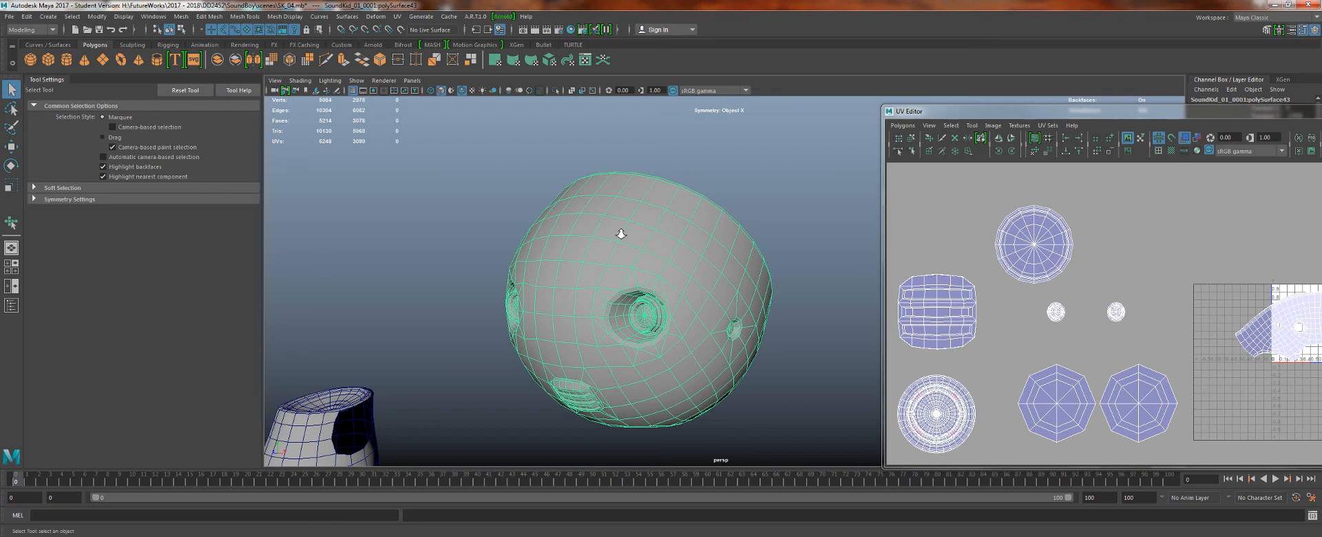
pyautogui.click(799, 198)
pyautogui.keyDown('alt'); pyautogui.moveTo(795, 209); pyautogui.dragTo(675, 208); pyautogui.keyUp('alt')
pyautogui.click(653, 224)
pyautogui.scroll(5, 943, 392)
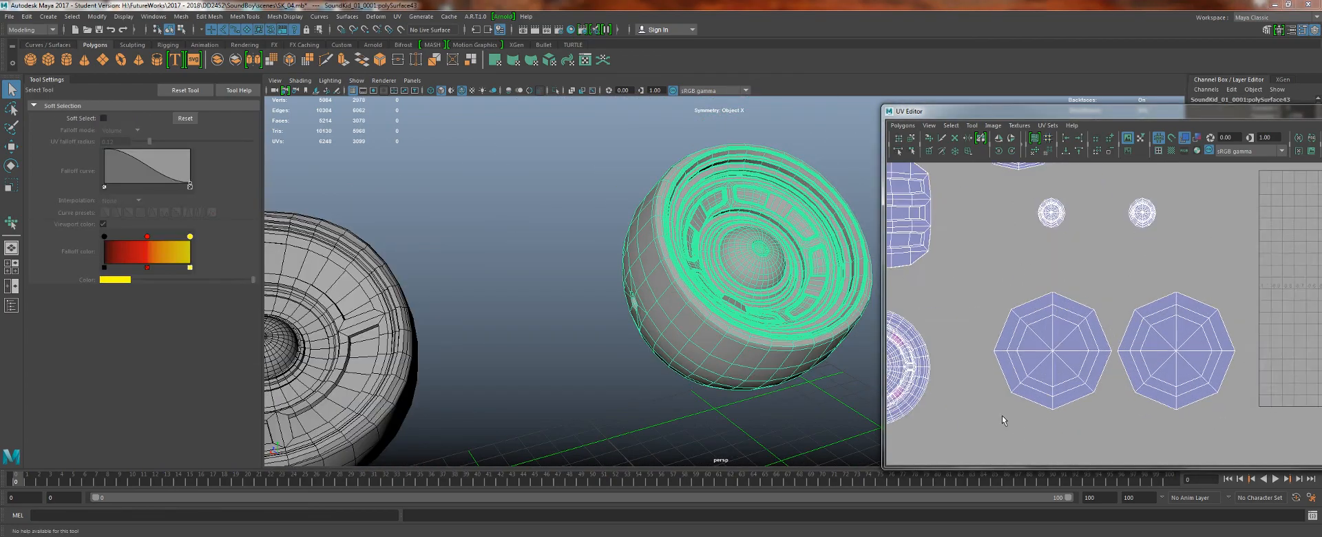
# - Examine the circular speaker UV shell closely, then view the front of the head and the separate lower body
pyautogui.keyDown('alt'); pyautogui.moveTo(994, 335); pyautogui.dragTo(1133, 258, button='middle'); pyautogui.keyUp('alt')
pyautogui.scroll(3, 973, 281)
pyautogui.keyDown('alt'); pyautogui.moveTo(1104, 262); pyautogui.dragTo(1113, 246, button='right'); pyautogui.keyUp('alt')
pyautogui.keyDown('alt'); pyautogui.moveTo(1112, 246); pyautogui.dragTo(1105, 272, button='middle'); pyautogui.keyUp('alt')
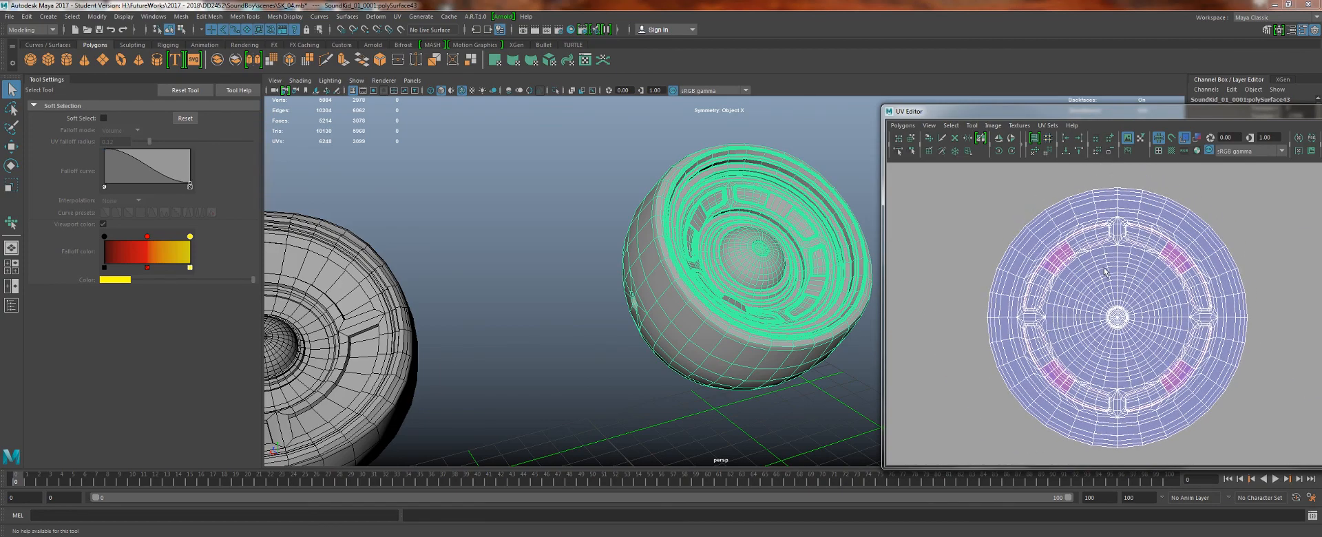
pyautogui.keyDown('alt'); pyautogui.moveTo(647, 324); pyautogui.dragTo(819, 386); pyautogui.keyUp('alt')
pyautogui.keyDown('alt'); pyautogui.moveTo(751, 420); pyautogui.dragTo(742, 348, button='middle'); pyautogui.keyUp('alt')
pyautogui.keyDown('alt'); pyautogui.moveTo(741, 349); pyautogui.dragTo(664, 269, button='right'); pyautogui.keyUp('alt')
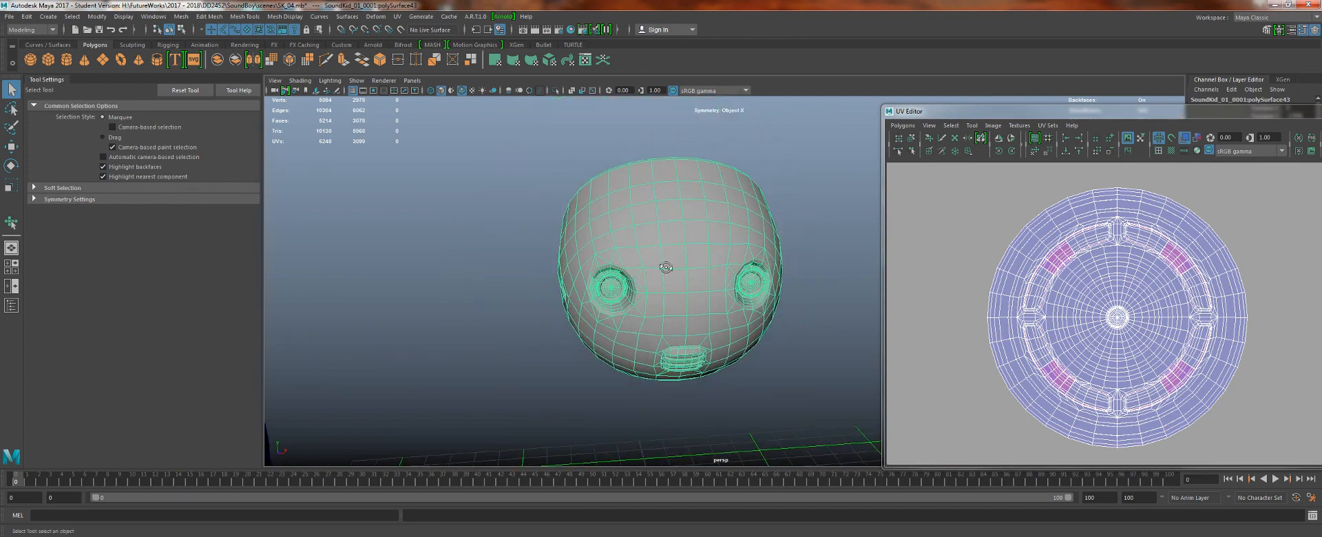
pyautogui.keyDown('alt'); pyautogui.moveTo(664, 269); pyautogui.dragTo(589, 221); pyautogui.keyUp('alt')
pyautogui.keyDown('alt'); pyautogui.moveTo(637, 288); pyautogui.dragTo(609, 292, button='middle'); pyautogui.keyUp('alt')
pyautogui.keyDown('alt'); pyautogui.moveTo(609, 292); pyautogui.dragTo(672, 335); pyautogui.keyUp('alt')
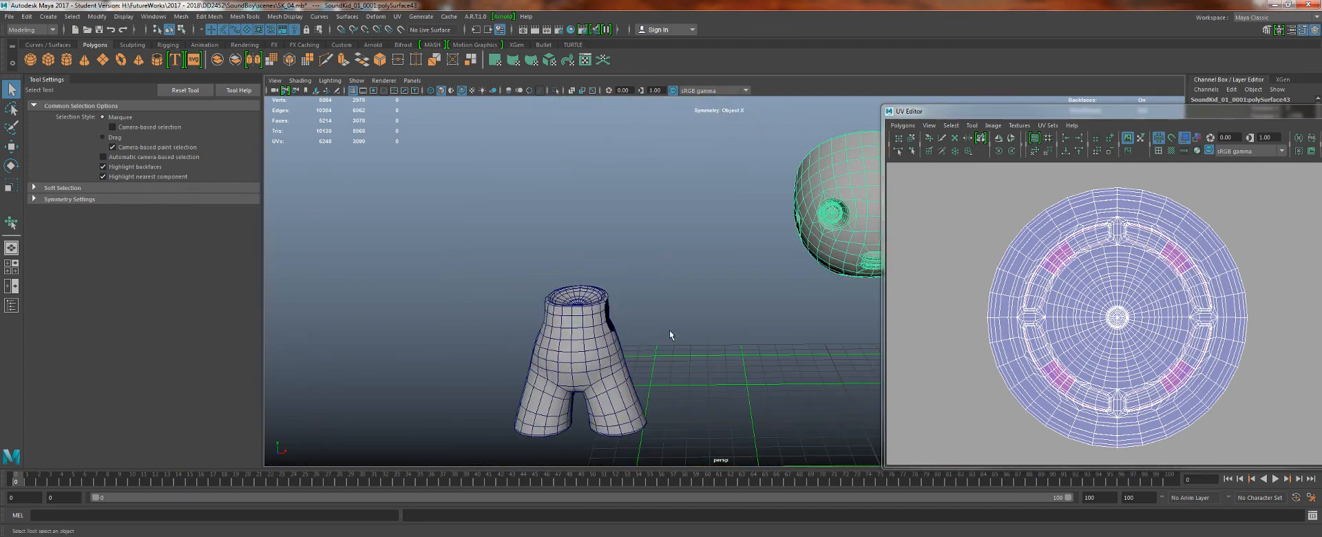
pyautogui.keyDown('alt'); pyautogui.moveTo(764, 313); pyautogui.dragTo(584, 310, button='middle'); pyautogui.keyUp('alt')
# - View the complete UV layout and examine the head from the speaker end, side and front, including the eyes and mouth grille
pyautogui.keyDown('alt'); pyautogui.moveTo(1178, 296); pyautogui.dragTo(1083, 215, button='right'); pyautogui.keyUp('alt')
pyautogui.keyDown('alt'); pyautogui.moveTo(1226, 234); pyautogui.dragTo(1037, 308, button='middle'); pyautogui.keyUp('alt')
pyautogui.keyDown('alt'); pyautogui.moveTo(1037, 308); pyautogui.dragTo(1085, 311, button='right'); pyautogui.keyUp('alt')
pyautogui.keyDown('alt'); pyautogui.moveTo(1085, 311); pyautogui.dragTo(1052, 306, button='middle'); pyautogui.keyUp('alt')
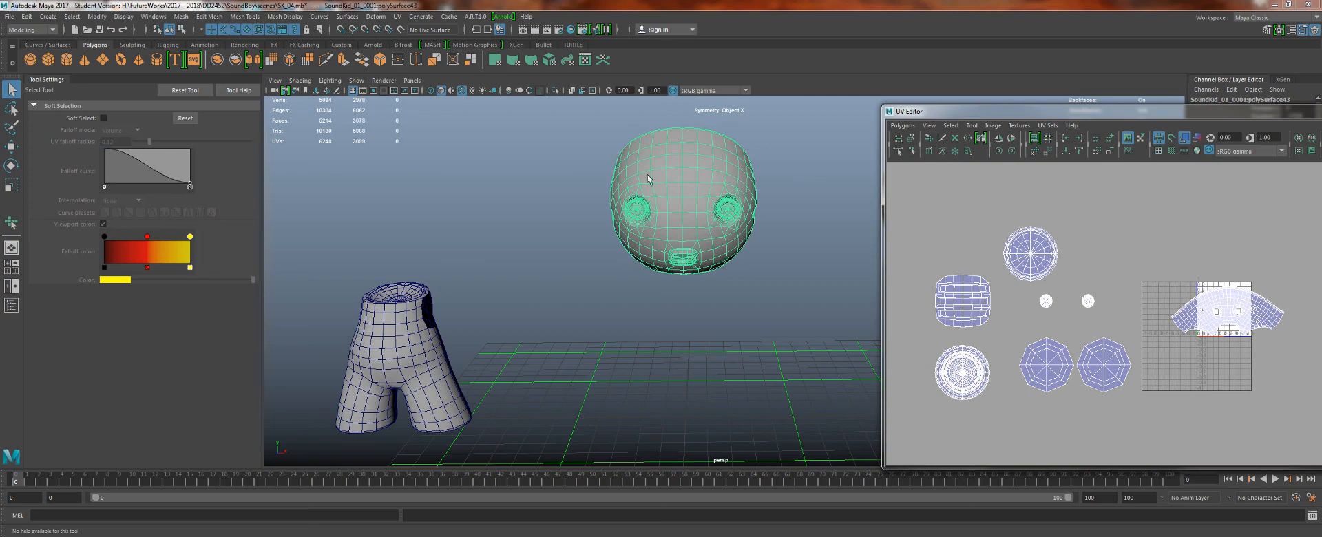
pyautogui.keyDown('alt'); pyautogui.moveTo(752, 144); pyautogui.dragTo(729, 310); pyautogui.keyUp('alt')
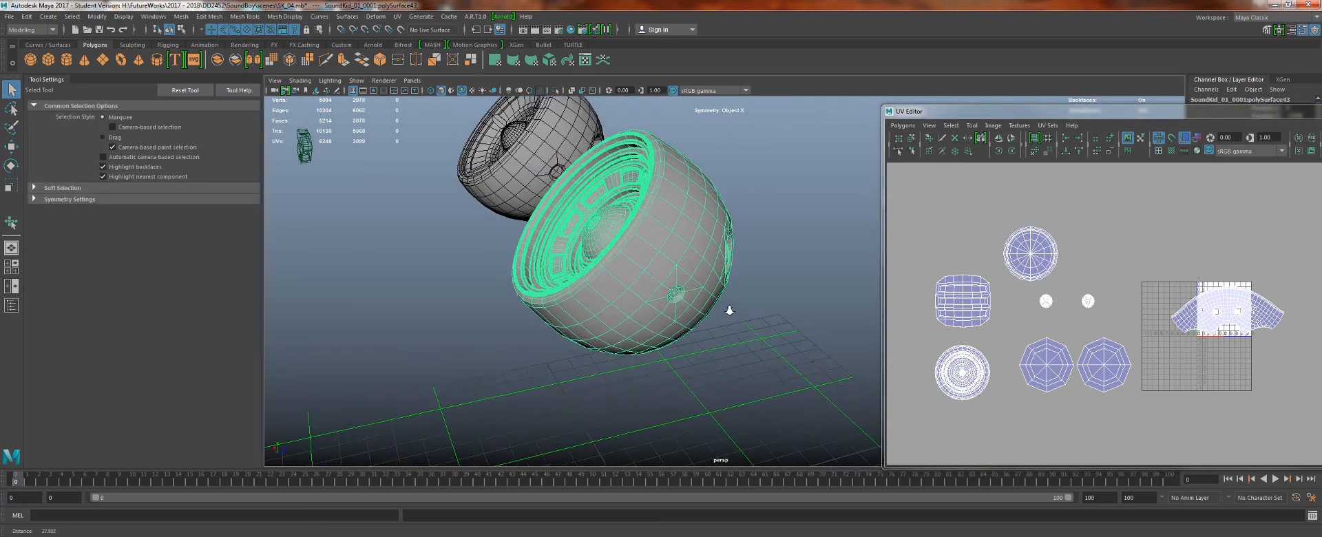
pyautogui.keyDown('alt'); pyautogui.moveTo(729, 310); pyautogui.dragTo(799, 324, button='right'); pyautogui.keyUp('alt')
pyautogui.keyDown('alt'); pyautogui.moveTo(551, 296); pyautogui.dragTo(598, 295); pyautogui.keyUp('alt')
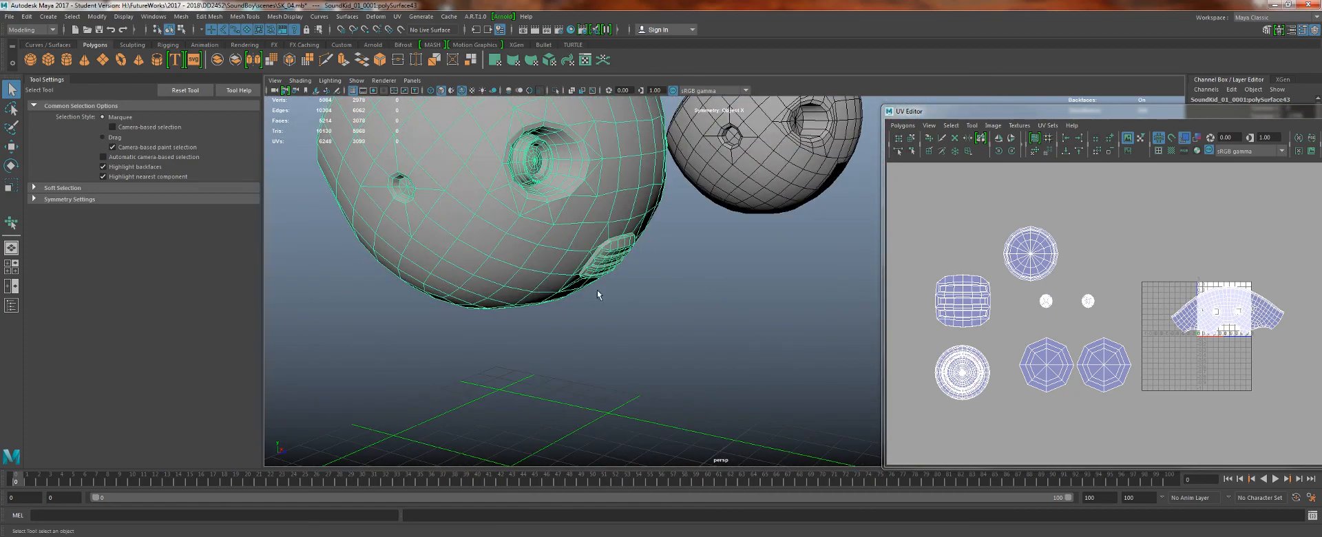
pyautogui.keyDown('alt'); pyautogui.moveTo(583, 263); pyautogui.dragTo(541, 229, button='right'); pyautogui.keyUp('alt')
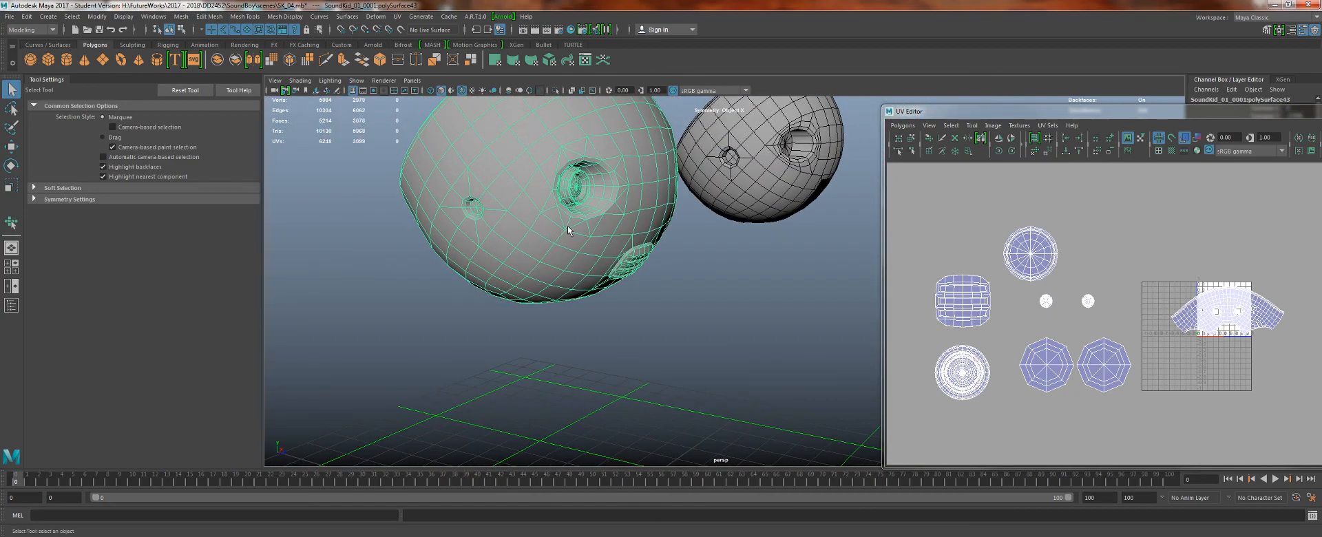
pyautogui.keyDown('alt'); pyautogui.moveTo(566, 226); pyautogui.dragTo(639, 276, button='middle'); pyautogui.keyUp('alt')
pyautogui.keyDown('alt'); pyautogui.moveTo(639, 277); pyautogui.dragTo(751, 341, button='right'); pyautogui.keyUp('alt')
pyautogui.keyDown('alt'); pyautogui.moveTo(752, 345); pyautogui.dragTo(621, 228); pyautogui.keyUp('alt')
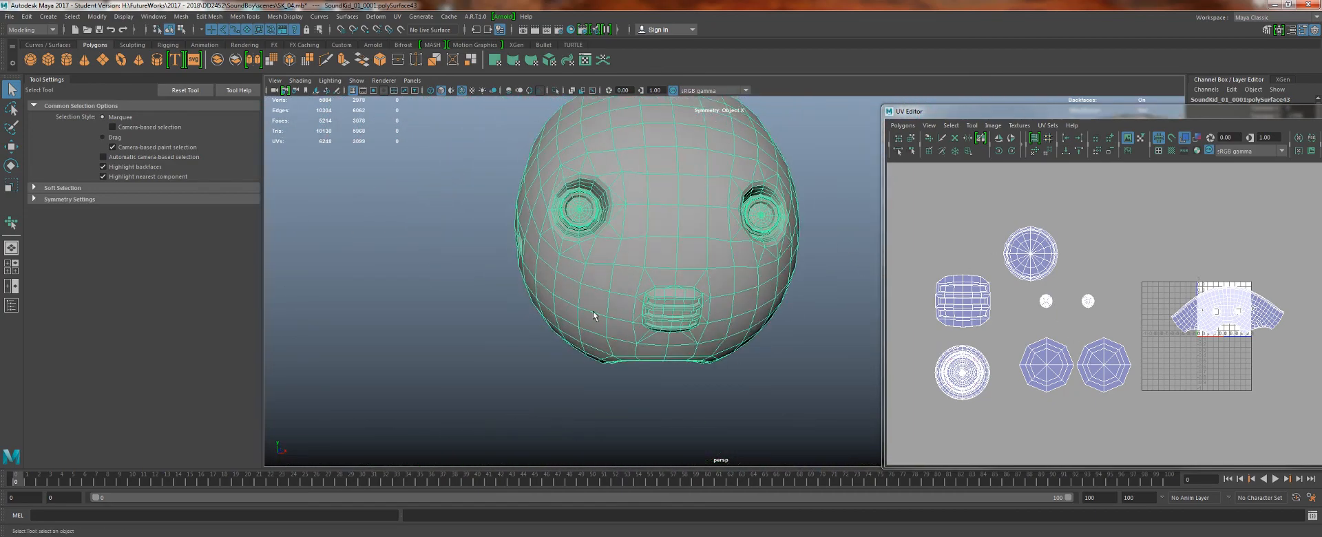
pyautogui.keyDown('alt'); pyautogui.moveTo(595, 316); pyautogui.dragTo(749, 359, button='right'); pyautogui.keyUp('alt')
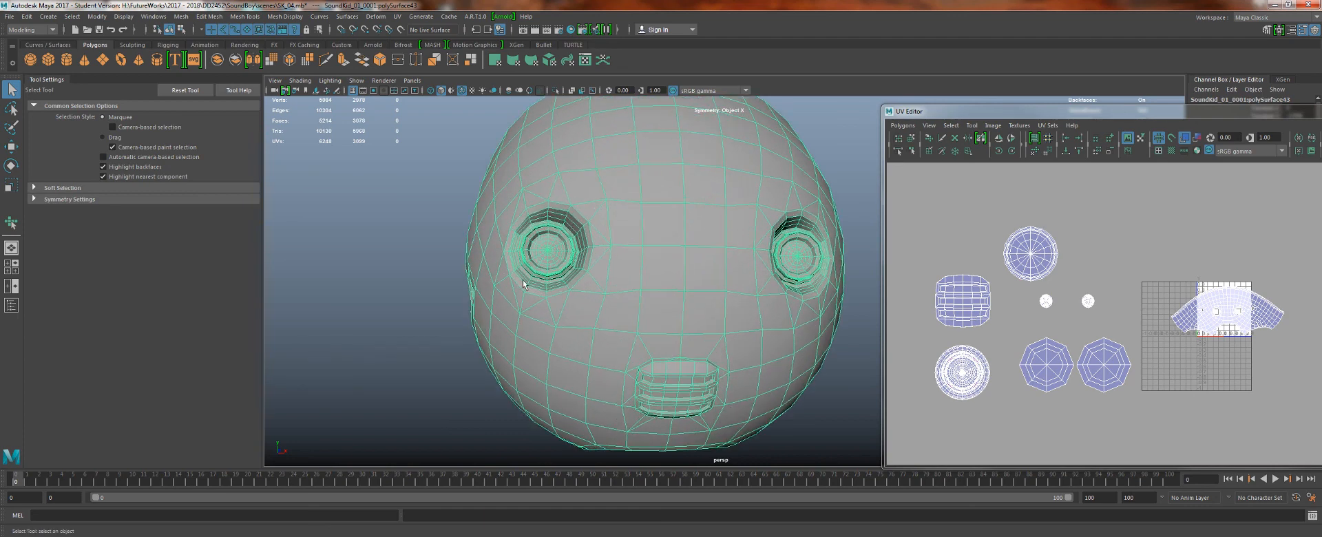
pyautogui.keyDown('alt'); pyautogui.moveTo(659, 315); pyautogui.dragTo(702, 263, button='middle'); pyautogui.keyUp('alt')
pyautogui.keyDown('alt'); pyautogui.moveTo(766, 342); pyautogui.dragTo(722, 310); pyautogui.keyUp('alt')
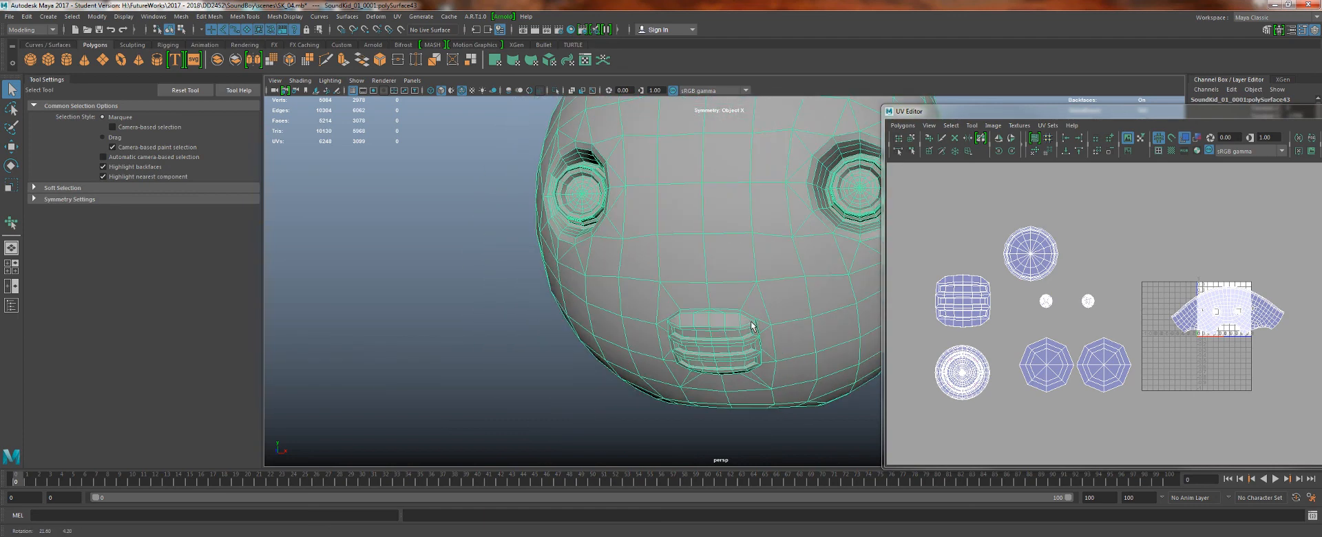
pyautogui.keyDown('alt'); pyautogui.moveTo(721, 310); pyautogui.dragTo(746, 310, button='middle'); pyautogui.keyUp('alt')
pyautogui.keyDown('alt'); pyautogui.moveTo(746, 310); pyautogui.dragTo(766, 349); pyautogui.keyUp('alt')
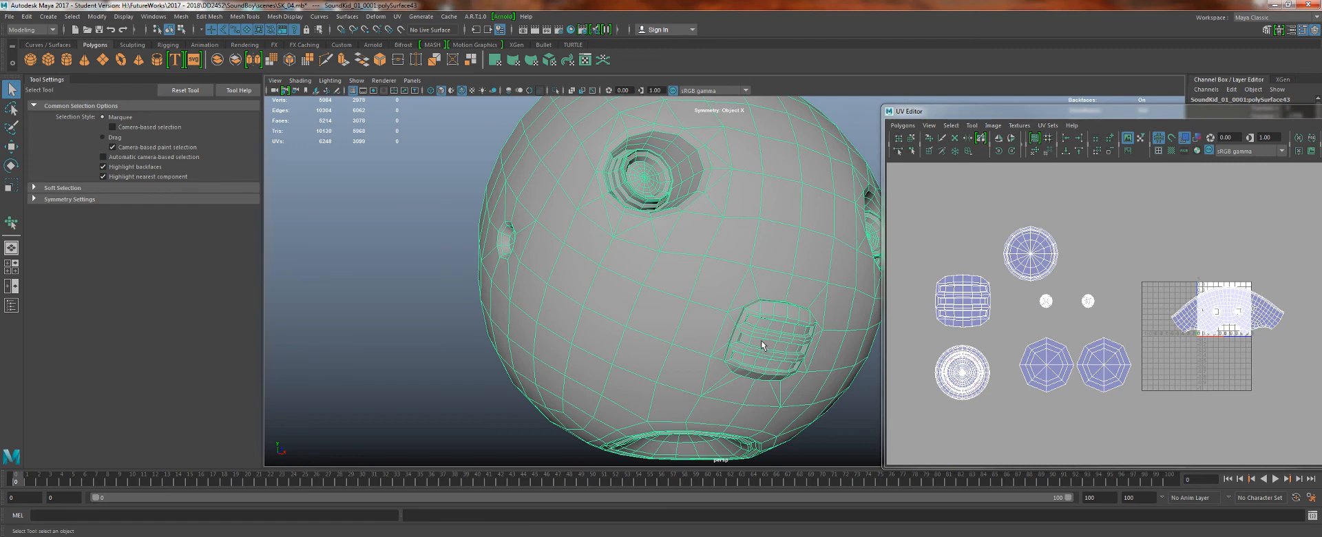
pyautogui.keyDown('alt'); pyautogui.moveTo(752, 326); pyautogui.dragTo(608, 186, button='right'); pyautogui.keyUp('alt')
pyautogui.keyDown('alt'); pyautogui.moveTo(613, 206); pyautogui.dragTo(575, 97, button='middle'); pyautogui.keyUp('alt')
# - Maximize the UV Editor and examine the mouth grille, speaker, eye and octagonal shells of the head
pyautogui.keyDown('alt'); pyautogui.moveTo(1019, 296); pyautogui.dragTo(1081, 283, button='right'); pyautogui.keyUp('alt')
pyautogui.keyDown('alt'); pyautogui.moveTo(1082, 282); pyautogui.dragTo(1135, 260, button='middle'); pyautogui.keyUp('alt')
pyautogui.moveTo(1117, 109); pyautogui.dragTo(765, 1)
pyautogui.keyDown('alt'); pyautogui.moveTo(629, 286); pyautogui.dragTo(565, 145, button='right'); pyautogui.keyUp('alt')
pyautogui.keyDown('alt'); pyautogui.moveTo(471, 155); pyautogui.dragTo(635, 184, button='middle'); pyautogui.keyUp('alt')
pyautogui.keyDown('alt'); pyautogui.moveTo(635, 185); pyautogui.dragTo(460, 170, button='right'); pyautogui.keyUp('alt')
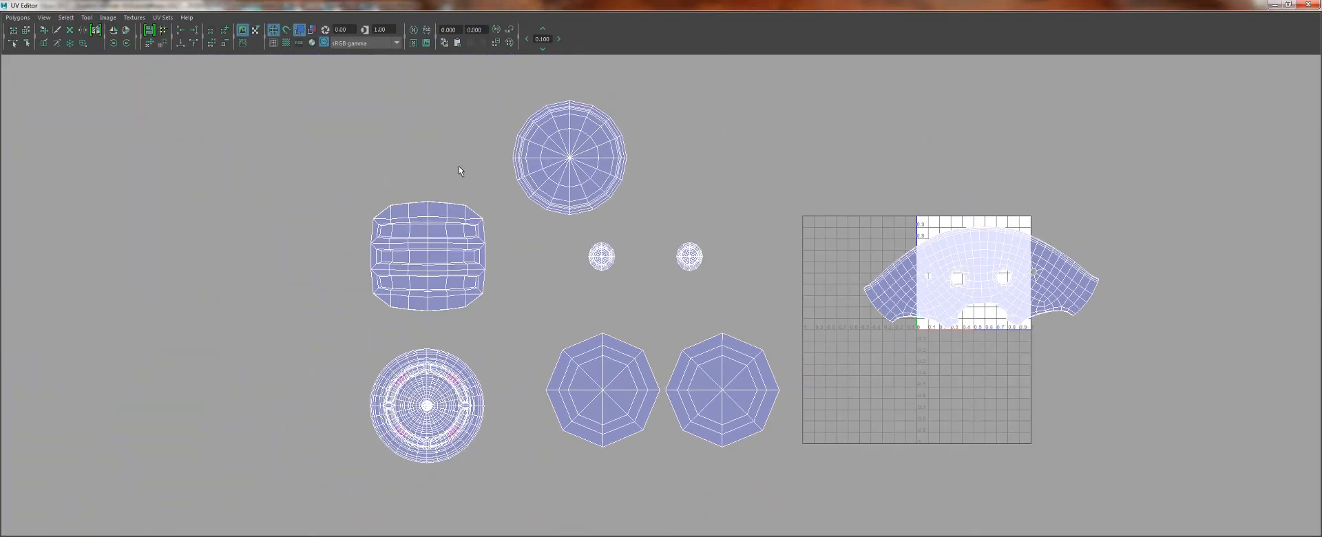
pyautogui.keyDown('alt'); pyautogui.moveTo(445, 214); pyautogui.dragTo(611, 217, button='middle'); pyautogui.keyUp('alt')
pyautogui.keyDown('alt'); pyautogui.moveTo(560, 212); pyautogui.dragTo(606, 286, button='right'); pyautogui.keyUp('alt')
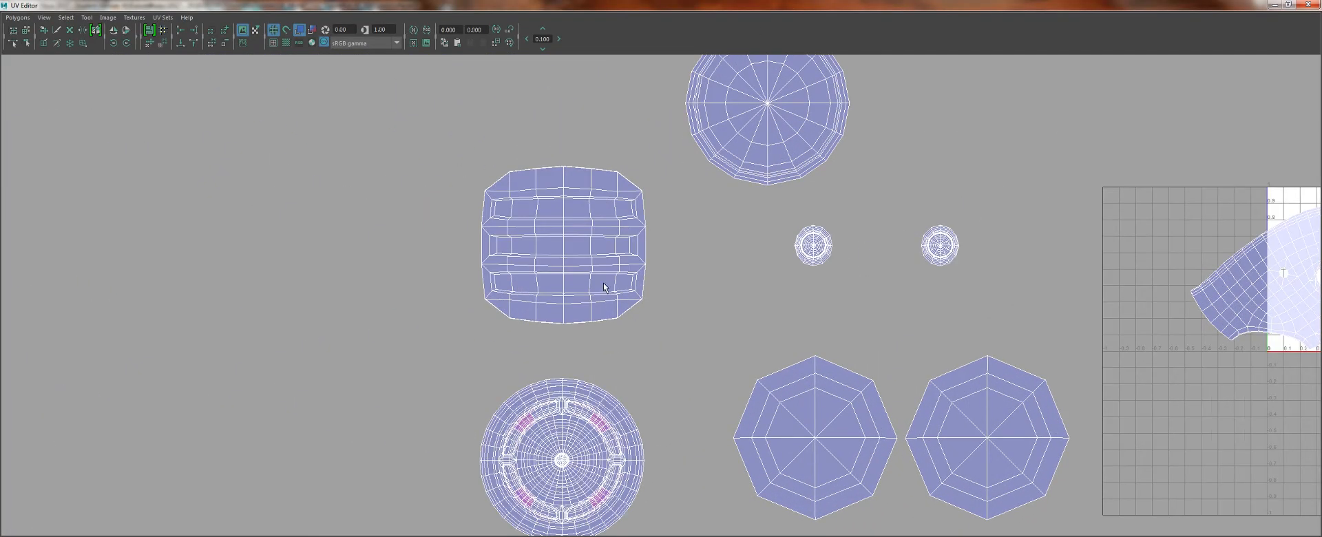
pyautogui.keyDown('alt'); pyautogui.moveTo(711, 297); pyautogui.dragTo(606, 352, button='middle'); pyautogui.keyUp('alt')
pyautogui.keyDown('alt'); pyautogui.moveTo(741, 264); pyautogui.dragTo(658, 192, button='middle'); pyautogui.keyUp('alt')
pyautogui.keyDown('alt'); pyautogui.moveTo(726, 289); pyautogui.dragTo(792, 372, button='right'); pyautogui.keyUp('alt')
pyautogui.keyDown('alt'); pyautogui.moveTo(690, 293); pyautogui.dragTo(752, 465, button='middle'); pyautogui.keyUp('alt')
pyautogui.scroll(-7, 657, 334)
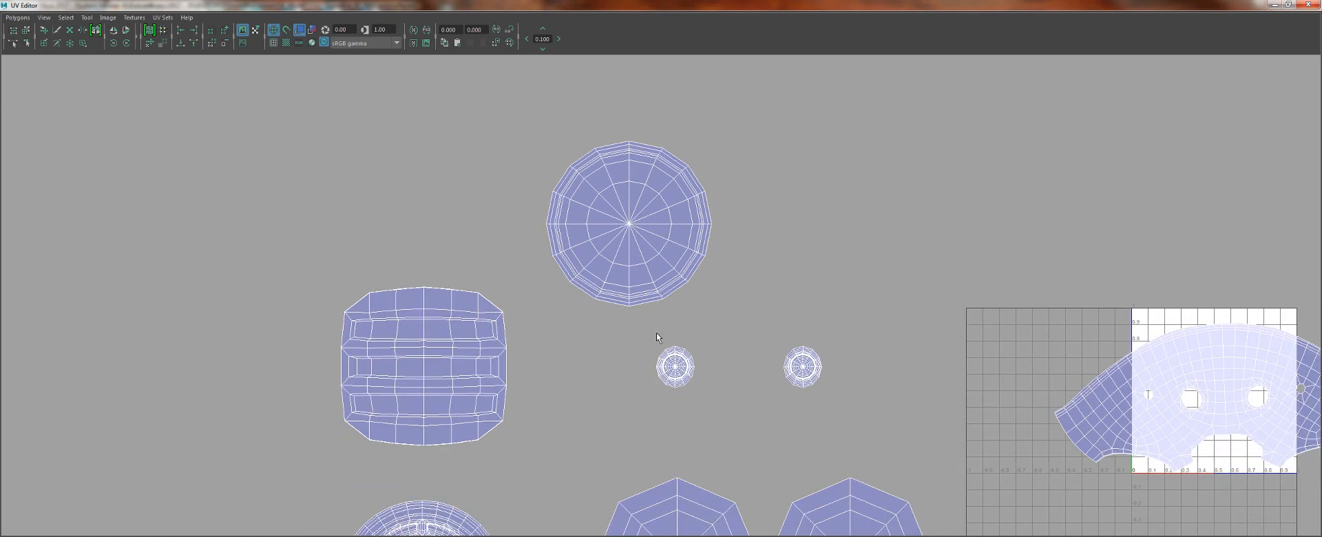
# - Compare the small circular and octagonal shells with the mouth grille, speaker and main head shells
pyautogui.keyDown('alt'); pyautogui.moveTo(698, 353); pyautogui.dragTo(638, 224, button='middle'); pyautogui.keyUp('alt')
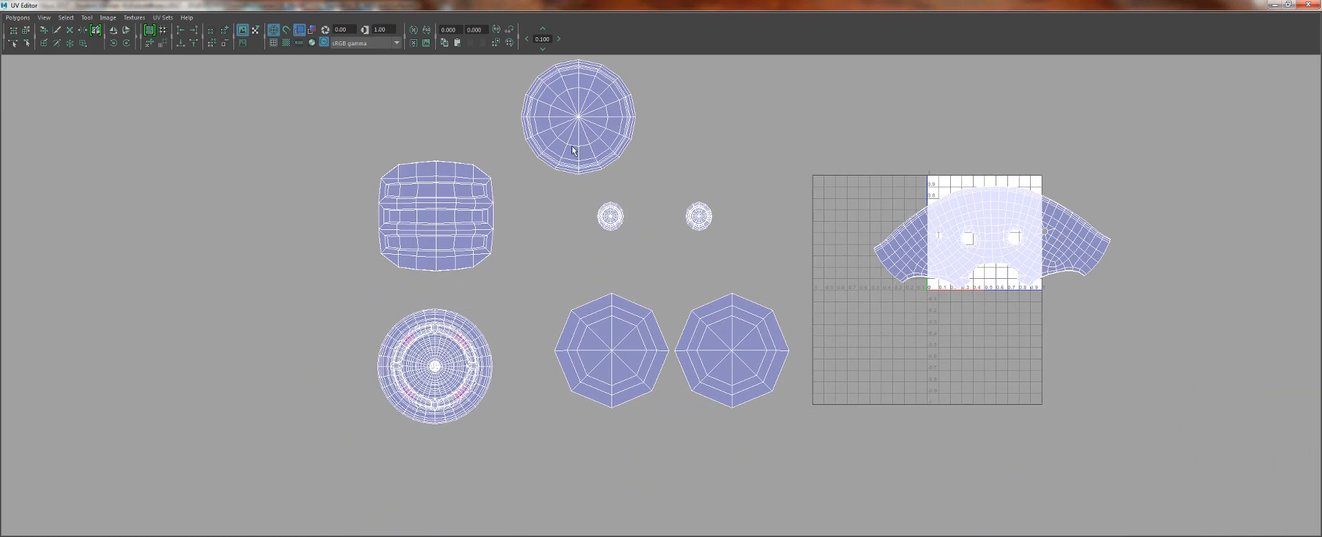
pyautogui.moveTo(536, 93); pyautogui.dragTo(579, 96, button='right')
pyautogui.scroll(4, 723, 288)
pyautogui.keyDown('alt'); pyautogui.moveTo(698, 295); pyautogui.dragTo(701, 411, button='middle'); pyautogui.keyUp('alt')
pyautogui.scroll(3, 731, 409)
pyautogui.keyDown('alt'); pyautogui.moveTo(673, 348); pyautogui.dragTo(593, 179, button='middle'); pyautogui.keyUp('alt')
pyautogui.scroll(-3, 280, 203)
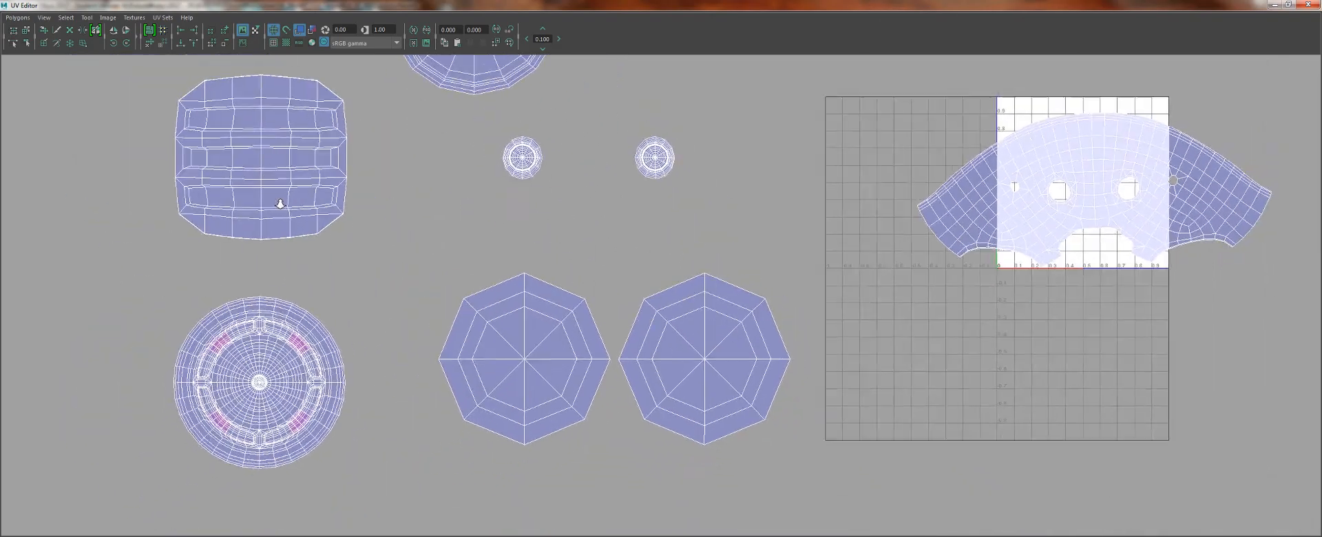
pyautogui.scroll(2, 201, 187)
pyautogui.scroll(-2, 201, 188)
pyautogui.keyDown('alt'); pyautogui.moveTo(209, 194); pyautogui.dragTo(557, 304, button='middle'); pyautogui.keyUp('alt')
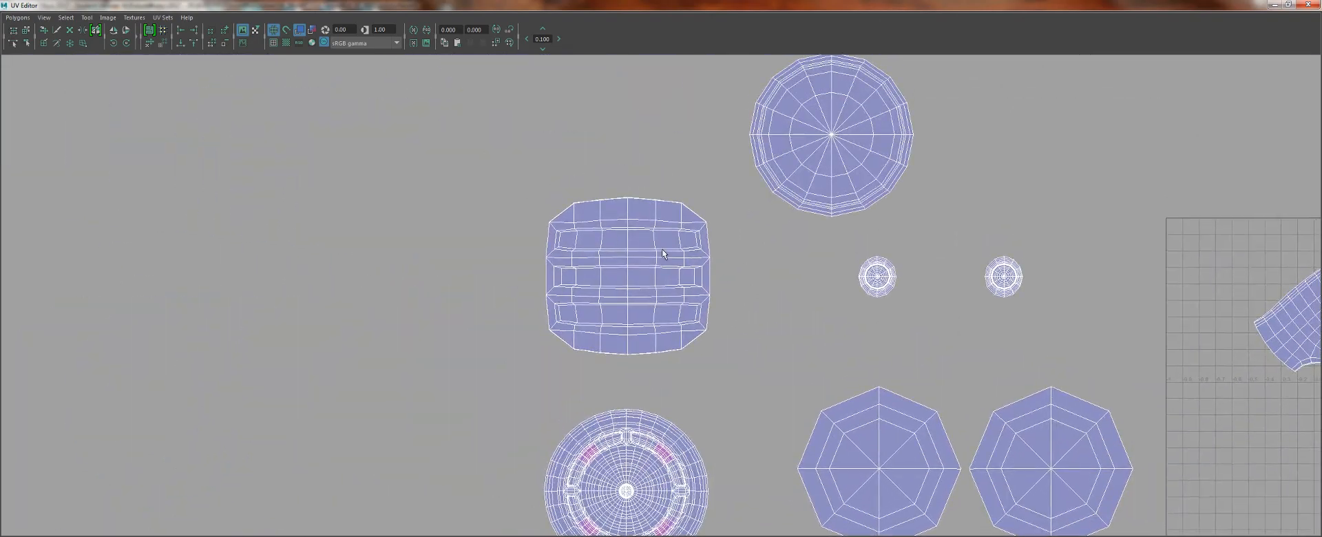
pyautogui.keyDown('alt'); pyautogui.moveTo(646, 303); pyautogui.dragTo(432, 293, button='middle'); pyautogui.keyUp('alt')
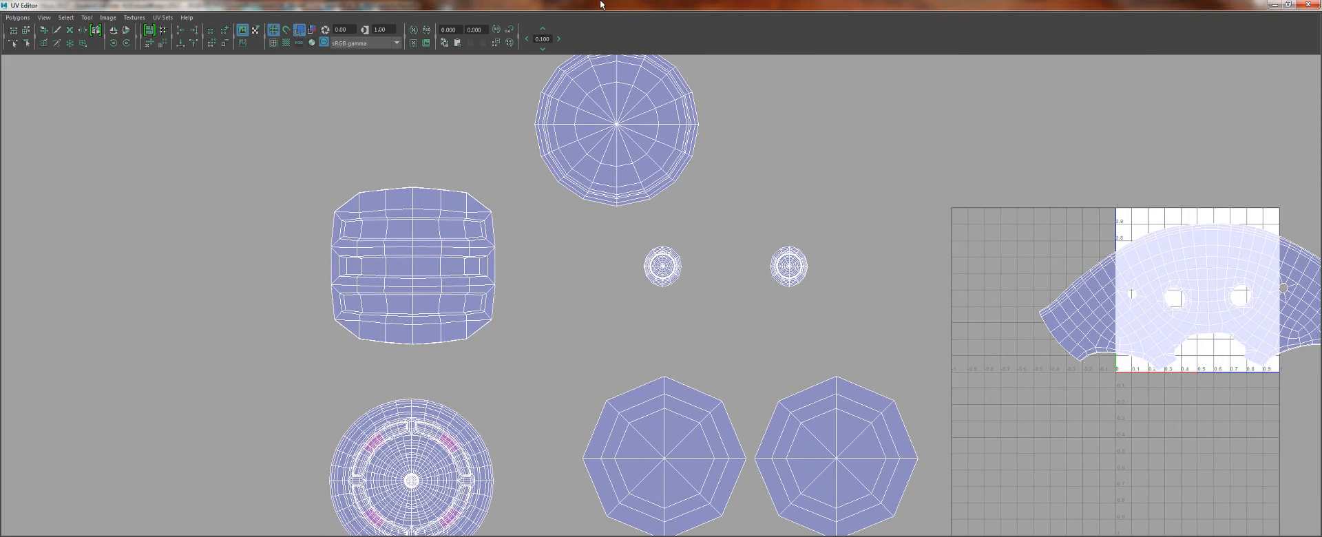
# - Restore the UV Editor beside the model and compare the mouth grille with its UV shell up close
pyautogui.moveTo(601, 5); pyautogui.dragTo(1054, 94)
pyautogui.keyDown('alt'); pyautogui.moveTo(713, 183); pyautogui.dragTo(623, 338, button='middle'); pyautogui.keyUp('alt')
pyautogui.scroll(5, 661, 306)
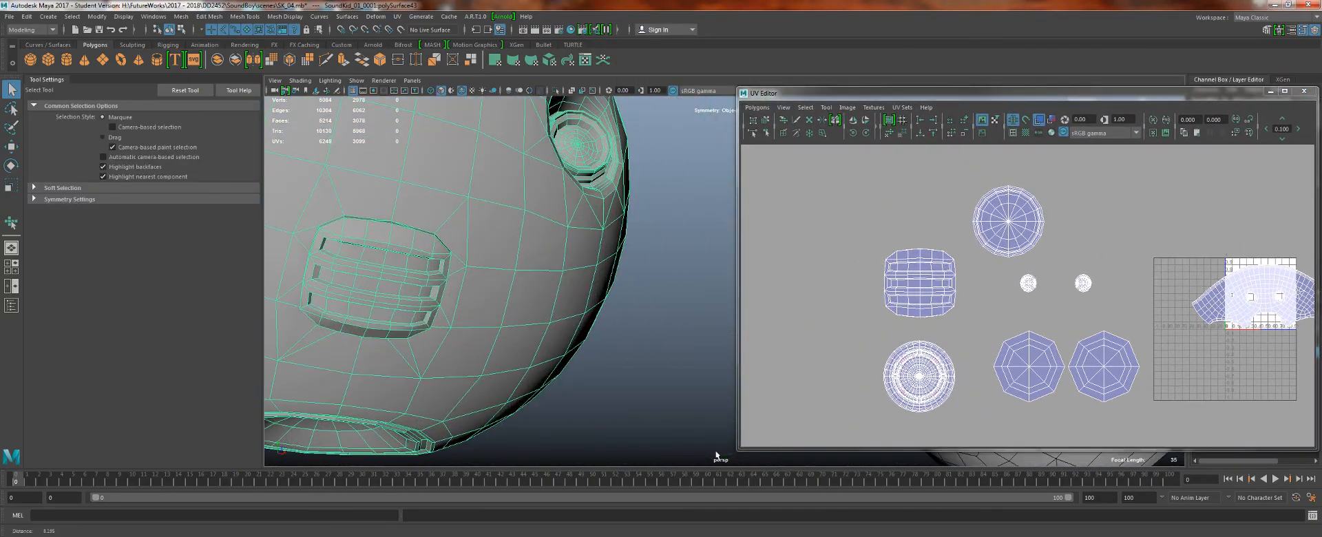
pyautogui.keyDown('alt'); pyautogui.moveTo(712, 268); pyautogui.dragTo(1116, 344, button='middle'); pyautogui.keyUp('alt')
pyautogui.scroll(4, 1154, 374)
pyautogui.scroll(2, 1015, 335)
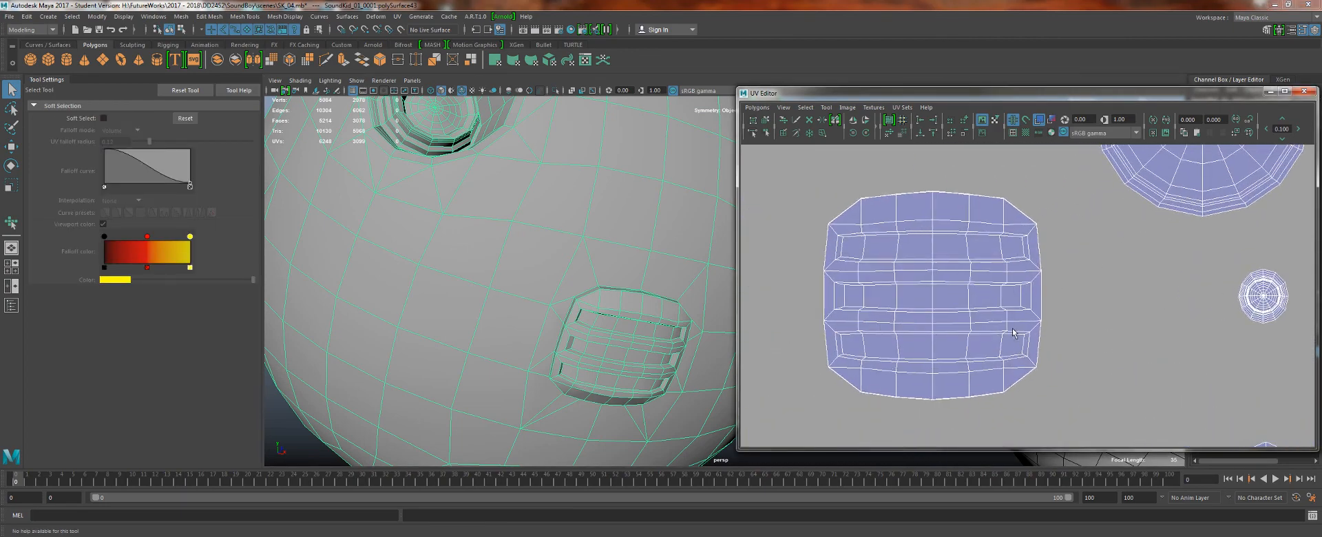
# - Examine the recessed rings inside the eye socket, then the head's complete UV layout beside the model
pyautogui.scroll(-3, 1014, 334)
pyautogui.keyDown('alt'); pyautogui.moveTo(597, 242); pyautogui.dragTo(725, 325, button='middle'); pyautogui.keyUp('alt')
pyautogui.scroll(4, 725, 325)
pyautogui.keyDown('alt'); pyautogui.moveTo(725, 325); pyautogui.dragTo(576, 254); pyautogui.keyUp('alt')
pyautogui.scroll(-5, 591, 317)
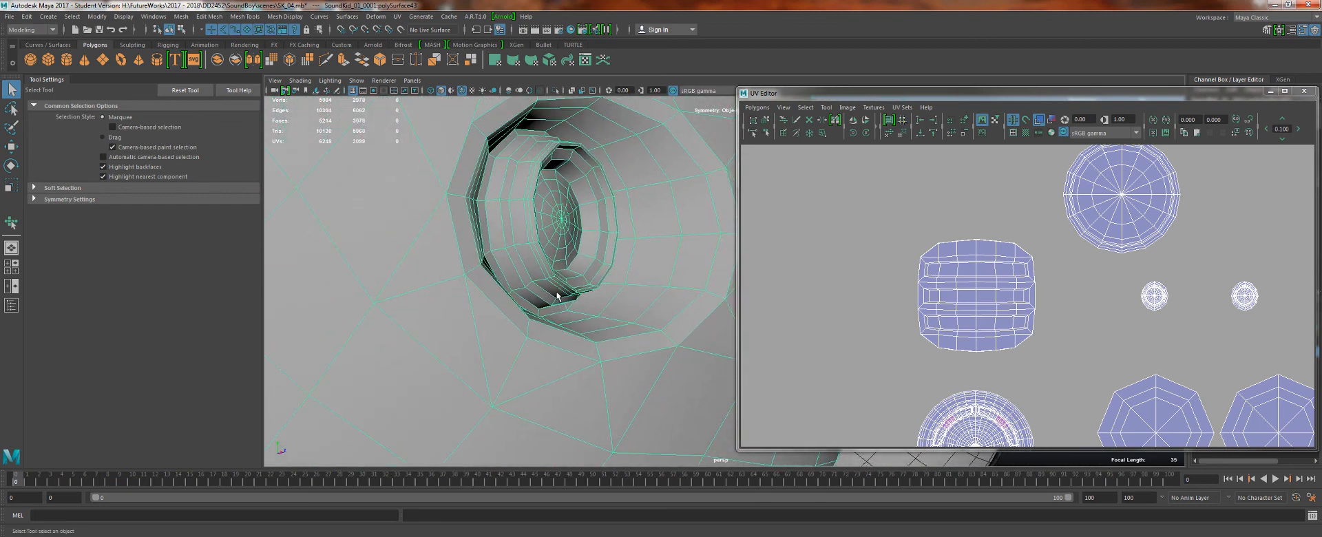
pyautogui.keyDown('alt'); pyautogui.moveTo(560, 294); pyautogui.dragTo(473, 160); pyautogui.keyUp('alt')
pyautogui.scroll(4, 484, 333)
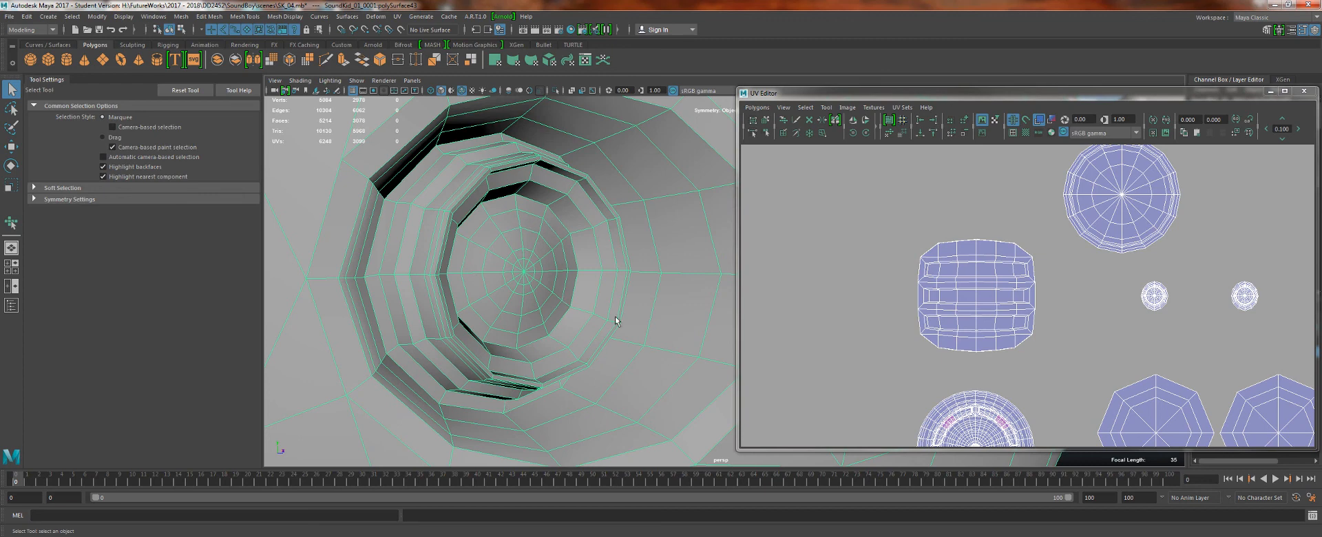
pyautogui.keyDown('alt'); pyautogui.moveTo(561, 324); pyautogui.dragTo(624, 312, button='right'); pyautogui.keyUp('alt')
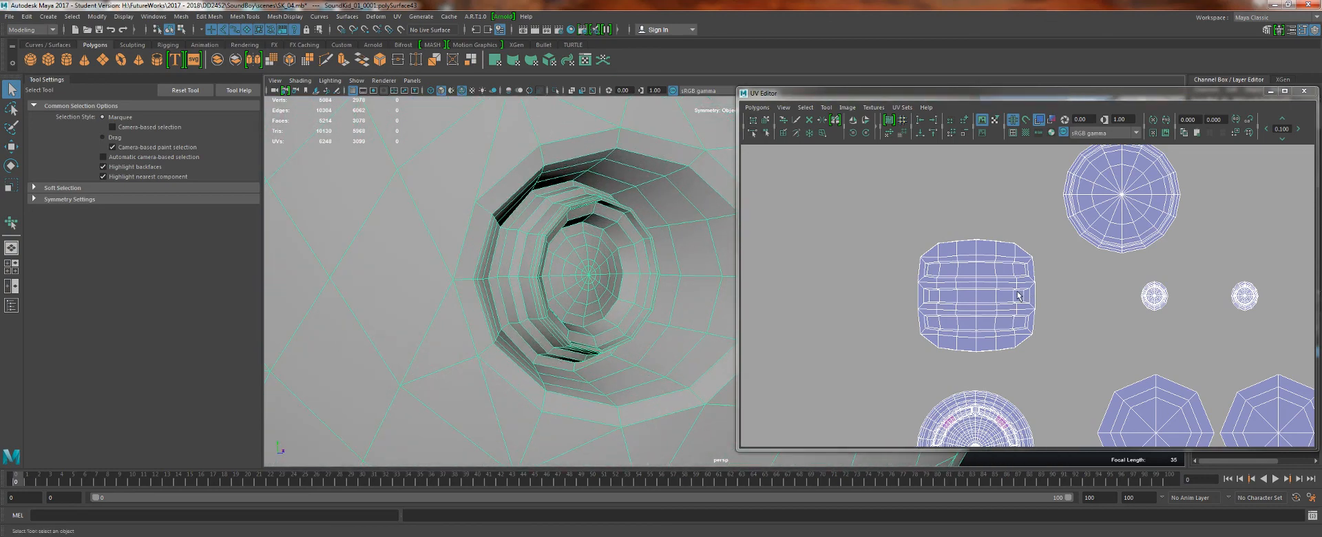
pyautogui.keyDown('alt'); pyautogui.moveTo(1040, 361); pyautogui.dragTo(1030, 342, button='right'); pyautogui.keyUp('alt')
pyautogui.keyDown('alt'); pyautogui.moveTo(1029, 343); pyautogui.dragTo(893, 252, button='middle'); pyautogui.keyUp('alt')
pyautogui.keyDown('alt'); pyautogui.moveTo(633, 362); pyautogui.dragTo(598, 338, button='right'); pyautogui.keyUp('alt')
pyautogui.keyDown('alt'); pyautogui.moveTo(903, 324); pyautogui.dragTo(847, 299, button='right'); pyautogui.keyUp('alt')
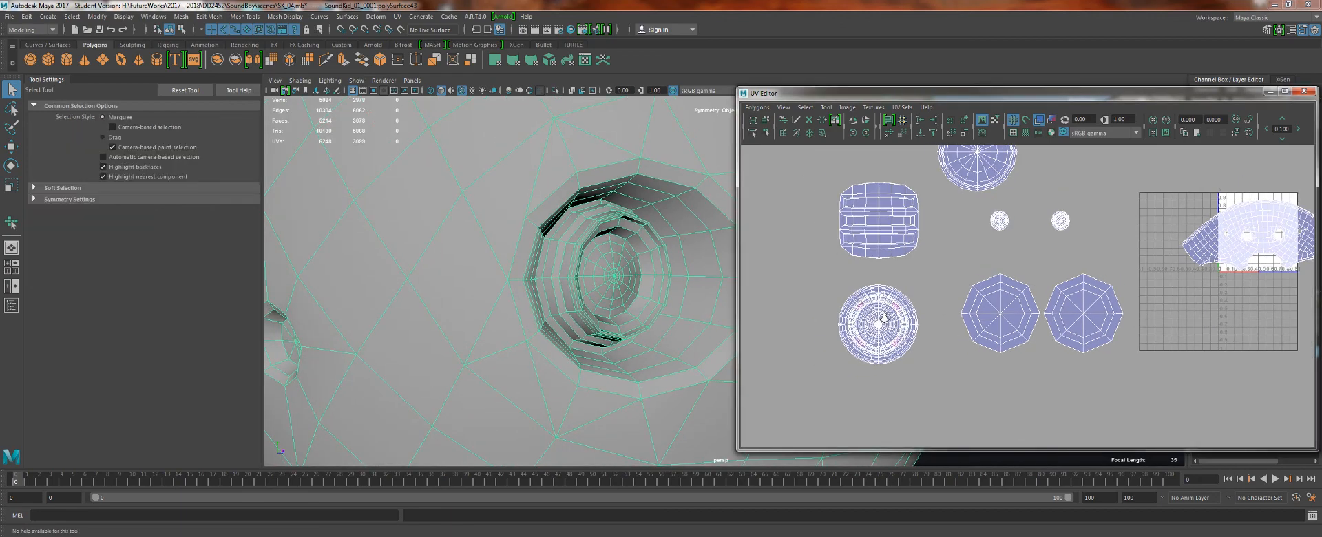
pyautogui.keyDown('alt'); pyautogui.moveTo(847, 299); pyautogui.dragTo(768, 359, button='middle'); pyautogui.keyUp('alt')
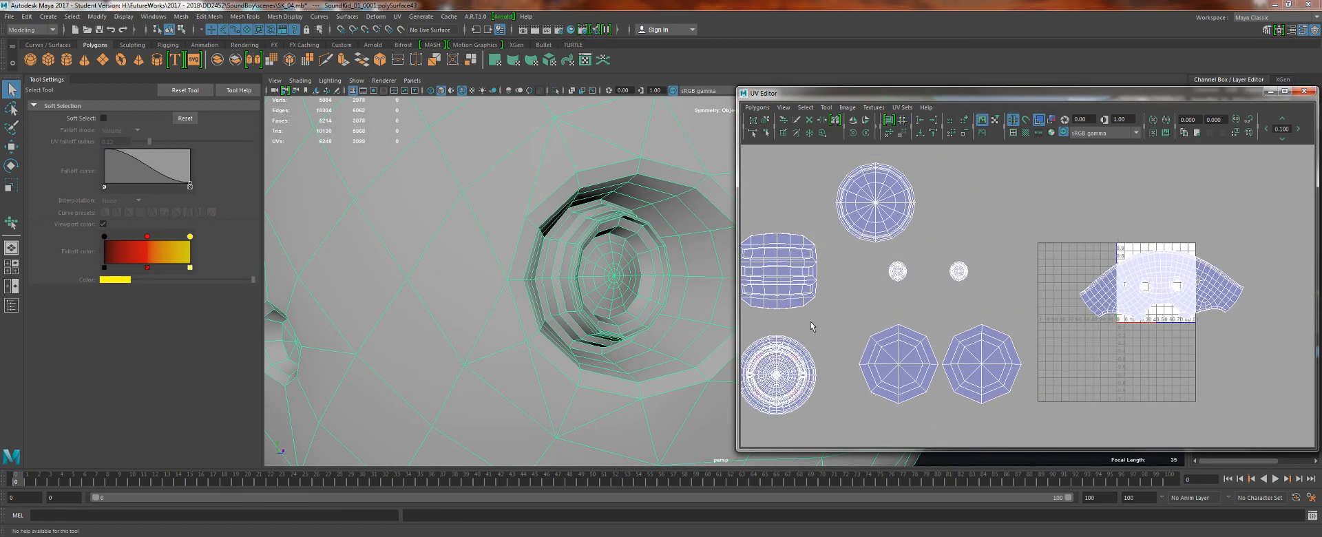
pyautogui.keyDown('alt'); pyautogui.moveTo(812, 326); pyautogui.dragTo(848, 309, button='middle'); pyautogui.keyUp('alt')
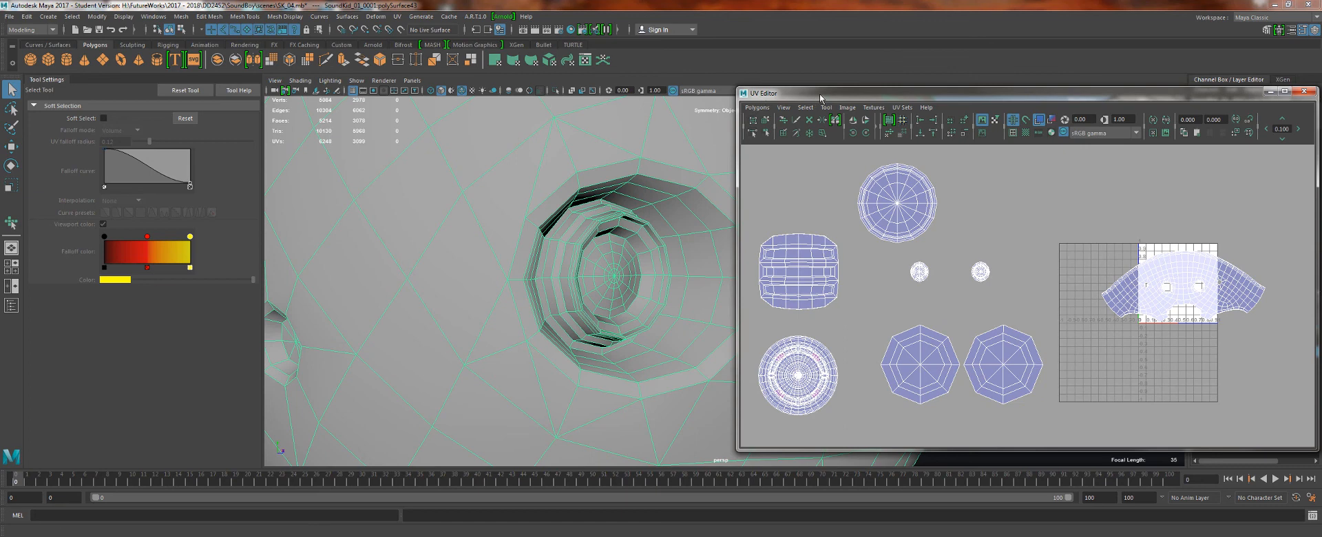
# - Move the UV Editor aside, clear the head selection and view both heads together
pyautogui.moveTo(820, 94); pyautogui.dragTo(1062, 104)
pyautogui.keyDown('alt'); pyautogui.moveTo(861, 207); pyautogui.dragTo(751, 207, button='right'); pyautogui.keyUp('alt')
pyautogui.keyDown('alt'); pyautogui.moveTo(772, 275); pyautogui.dragTo(613, 289); pyautogui.keyUp('alt')
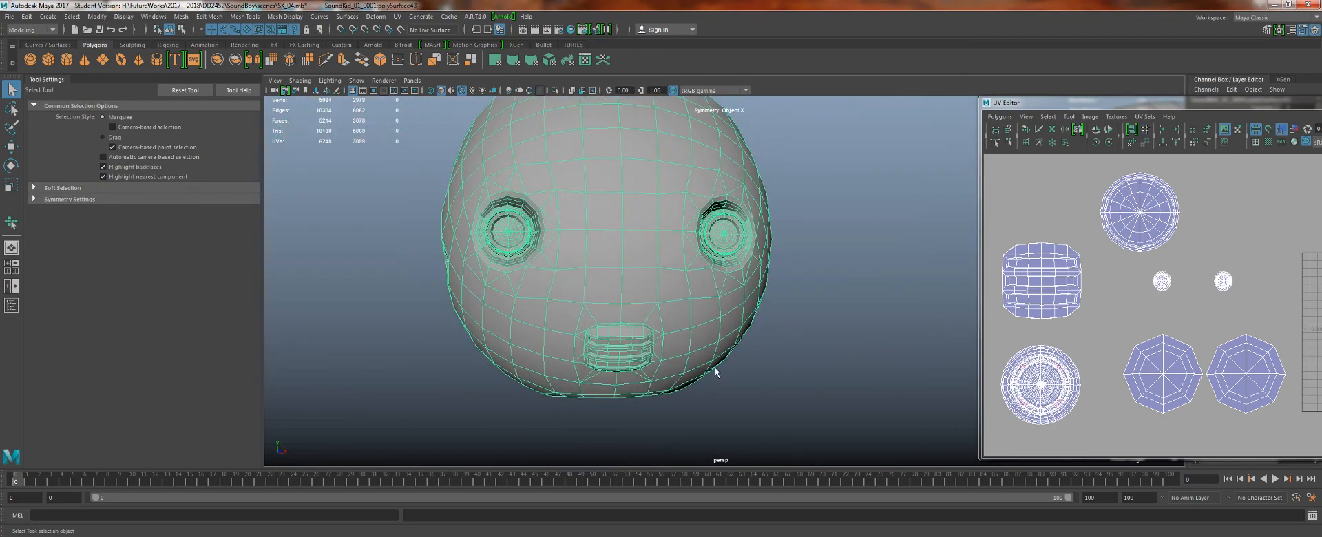
pyautogui.click(737, 389)
pyautogui.keyDown('alt'); pyautogui.moveTo(748, 392); pyautogui.dragTo(797, 399); pyautogui.keyUp('alt')
pyautogui.scroll(-3, 797, 399)
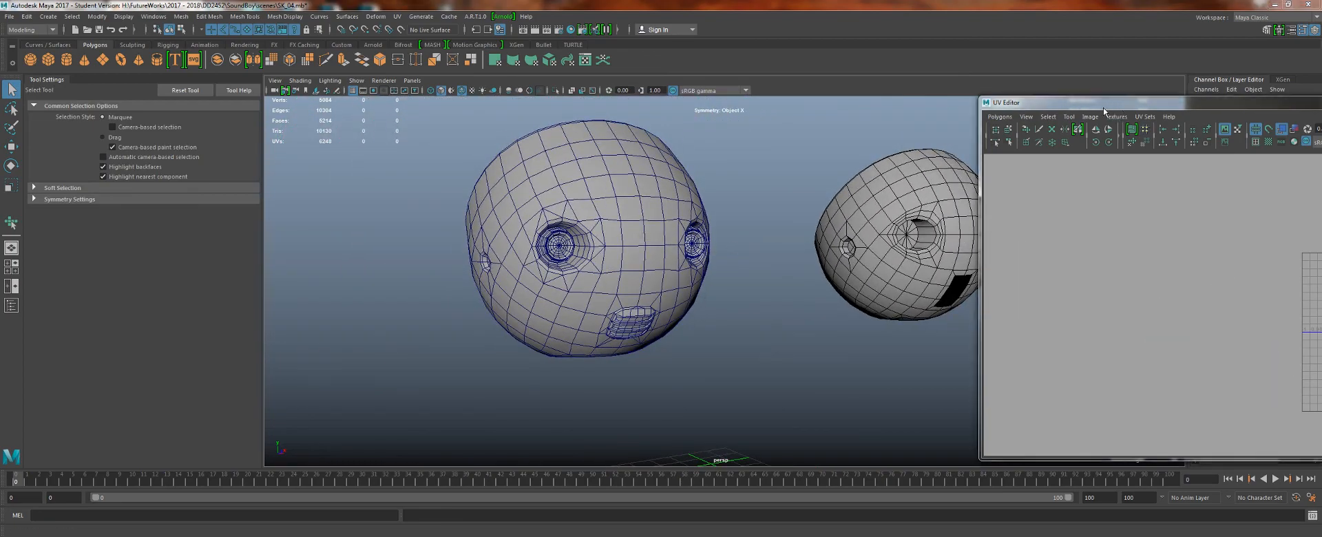
# - Select the lower-body mesh with the two legs and show its existing UVs beside the model
pyautogui.moveTo(1105, 107); pyautogui.dragTo(854, 81)
pyautogui.keyDown('alt'); pyautogui.moveTo(585, 249); pyautogui.dragTo(506, 254, button='right'); pyautogui.keyUp('alt')
pyautogui.keyDown('alt'); pyautogui.moveTo(507, 255); pyautogui.dragTo(713, 150, button='middle'); pyautogui.keyUp('alt')
pyautogui.click(582, 336)
pyautogui.keyDown('alt'); pyautogui.moveTo(582, 336); pyautogui.dragTo(609, 289, button='right'); pyautogui.keyUp('alt')
pyautogui.keyDown('alt'); pyautogui.moveTo(610, 289); pyautogui.dragTo(725, 104, button='middle'); pyautogui.keyUp('alt')
pyautogui.keyDown('alt'); pyautogui.moveTo(586, 209); pyautogui.dragTo(527, 224); pyautogui.keyUp('alt')
pyautogui.scroll(3, 590, 295)
pyautogui.keyDown('alt'); pyautogui.moveTo(564, 271); pyautogui.dragTo(613, 317, button='middle'); pyautogui.keyUp('alt')
pyautogui.keyDown('alt'); pyautogui.moveTo(560, 286); pyautogui.dragTo(555, 323, button='right'); pyautogui.keyUp('alt')
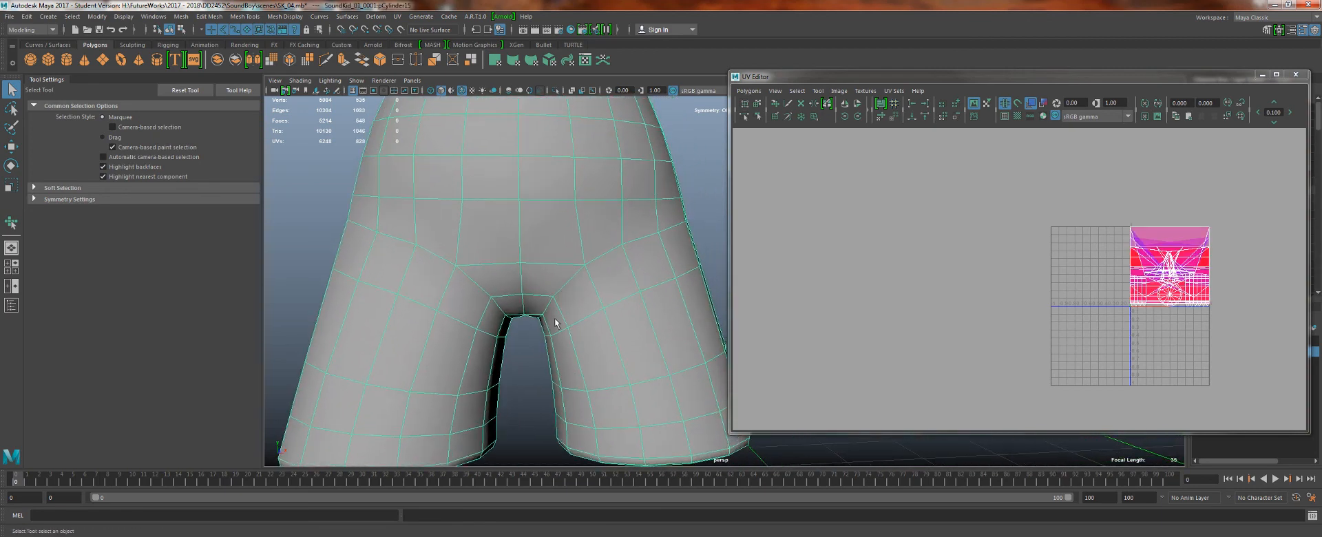
# - View the lower body from several angles around the crotch and waist, then close the UV Editor
pyautogui.keyDown('alt'); pyautogui.moveTo(485, 297); pyautogui.dragTo(599, 302); pyautogui.keyUp('alt')
pyautogui.keyDown('alt'); pyautogui.moveTo(564, 341); pyautogui.dragTo(502, 283); pyautogui.keyUp('alt')
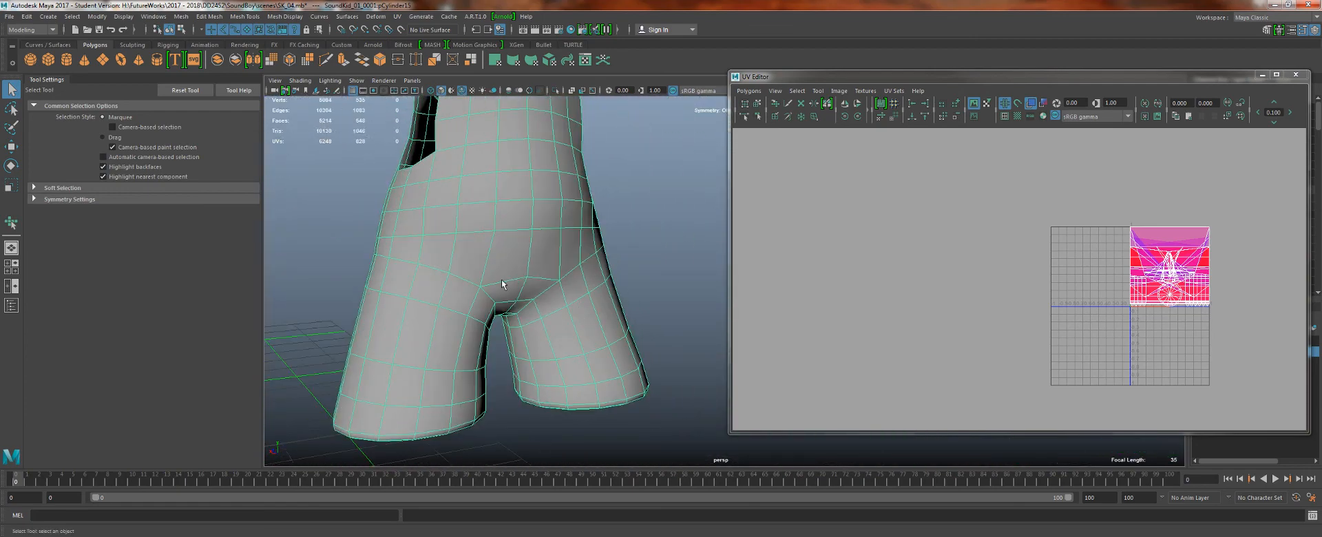
pyautogui.keyDown('alt'); pyautogui.moveTo(502, 185); pyautogui.dragTo(444, 195); pyautogui.keyUp('alt')
pyautogui.keyDown('alt'); pyautogui.moveTo(444, 195); pyautogui.dragTo(378, 29, button='right'); pyautogui.keyUp('alt')
pyautogui.keyDown('alt'); pyautogui.moveTo(468, 165); pyautogui.dragTo(458, 213); pyautogui.keyUp('alt')
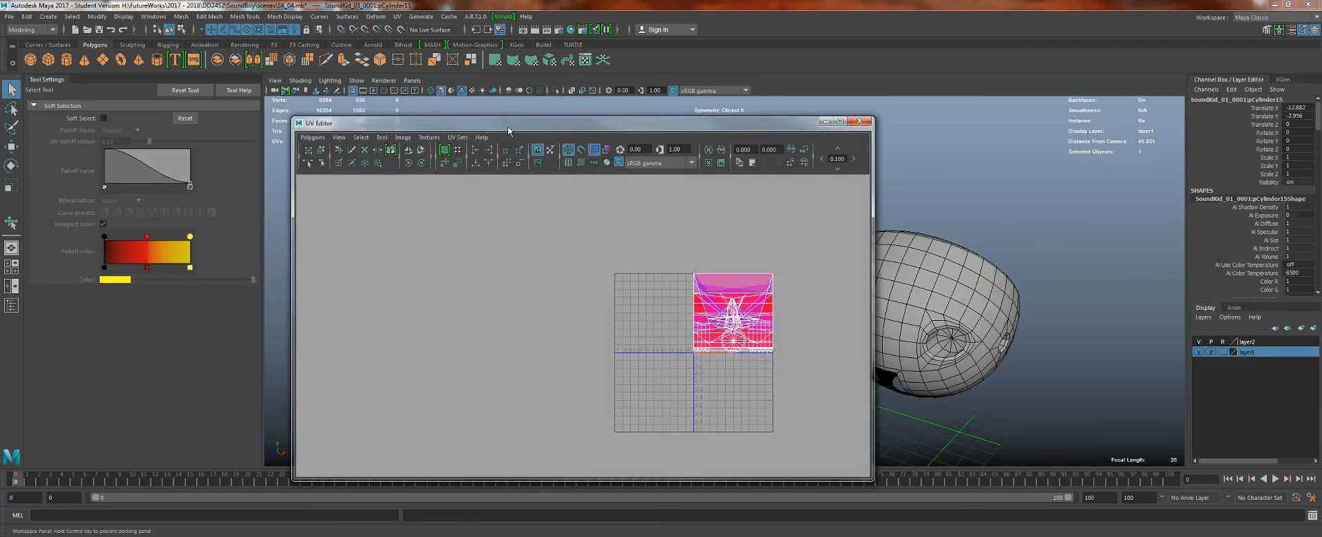
pyautogui.moveTo(864, 111); pyautogui.dragTo(840, 120)
pyautogui.click(840, 121)
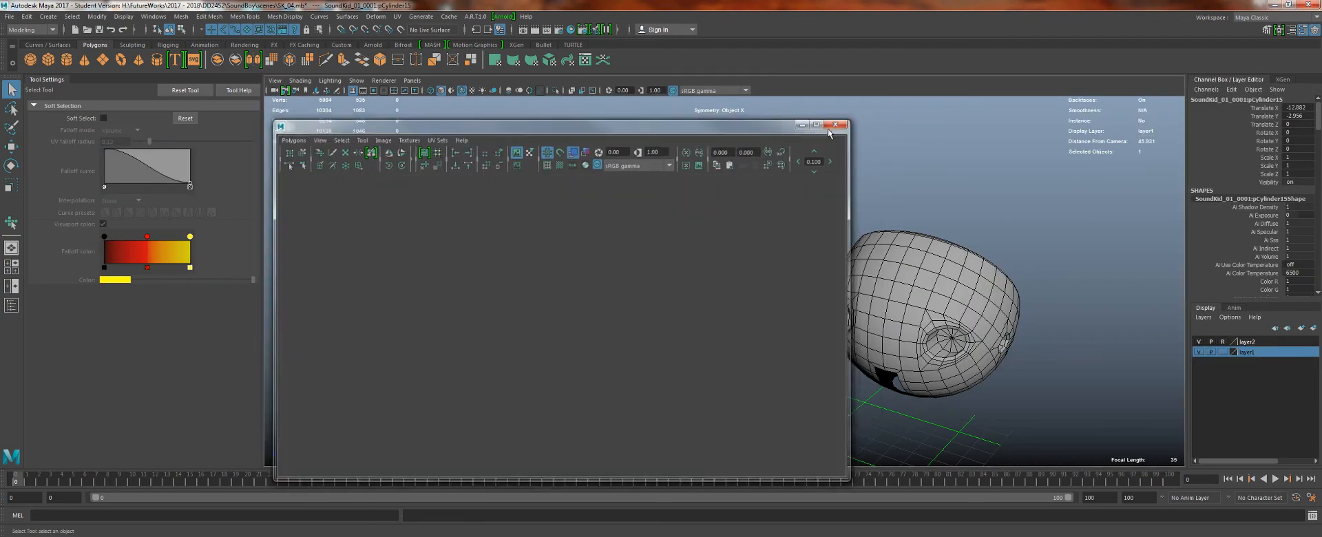
# - Clear the selection and view the reference head's eyes and mouth grille up close beside the other head
pyautogui.keyDown('alt'); pyautogui.moveTo(737, 234); pyautogui.dragTo(617, 241, button='right'); pyautogui.keyUp('alt')
pyautogui.keyDown('alt'); pyautogui.moveTo(614, 246); pyautogui.dragTo(544, 321); pyautogui.keyUp('alt')
pyautogui.click(539, 323)
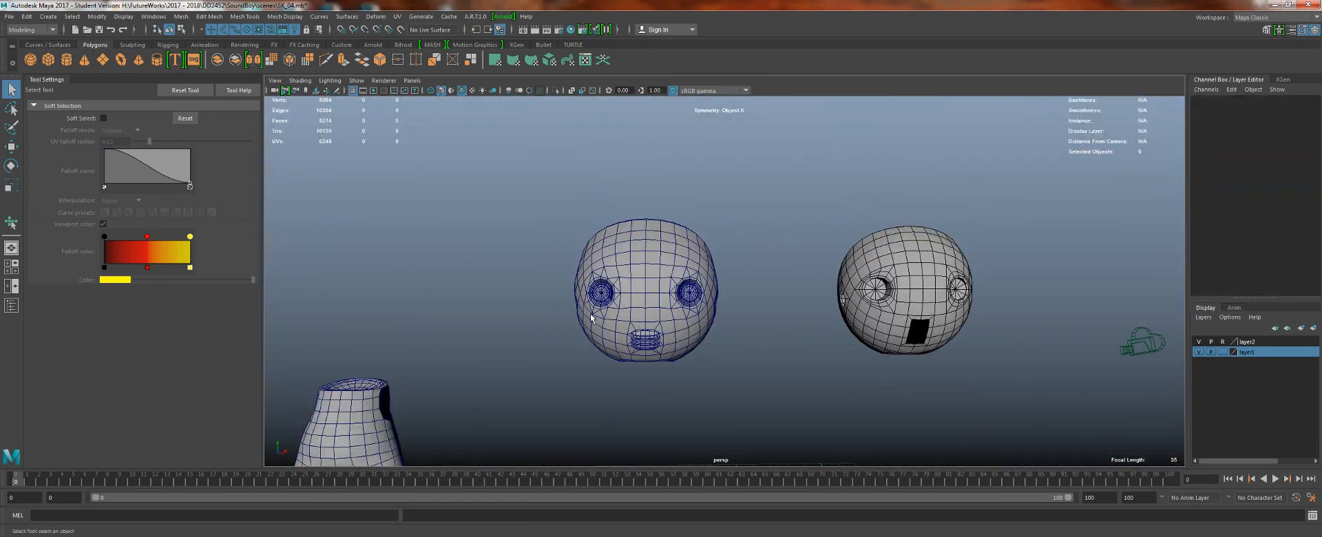
pyautogui.scroll(4, 591, 319)
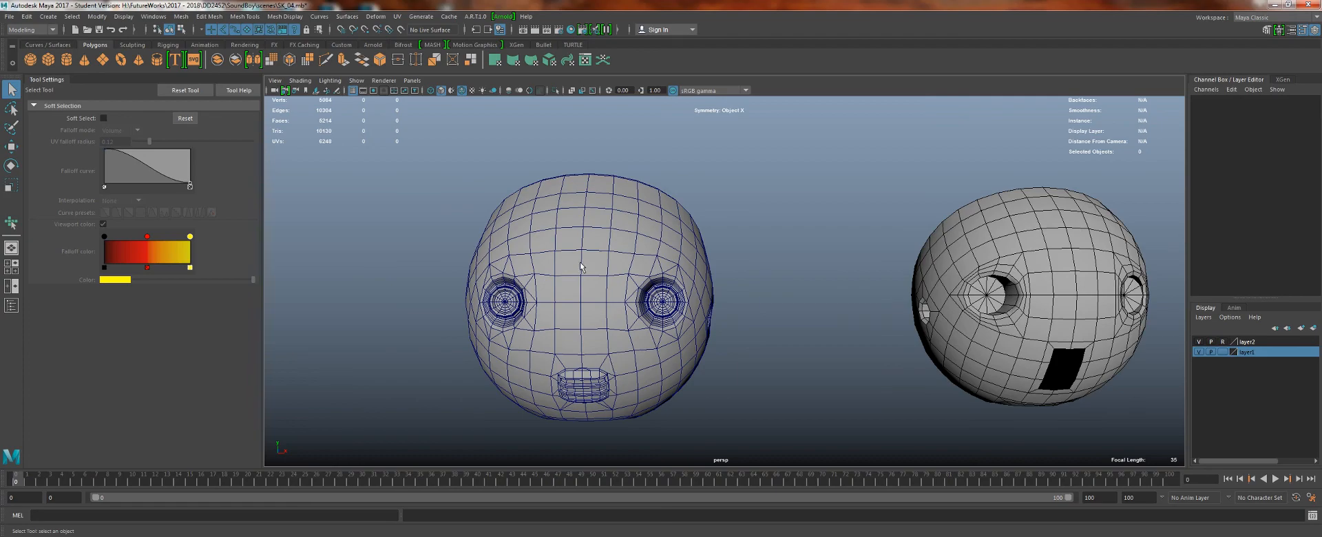
pyautogui.keyDown('alt'); pyautogui.moveTo(599, 288); pyautogui.dragTo(640, 290); pyautogui.keyUp('alt')
pyautogui.keyDown('alt'); pyautogui.moveTo(640, 289); pyautogui.dragTo(741, 312, button='middle'); pyautogui.keyUp('alt')
pyautogui.scroll(4, 742, 313)
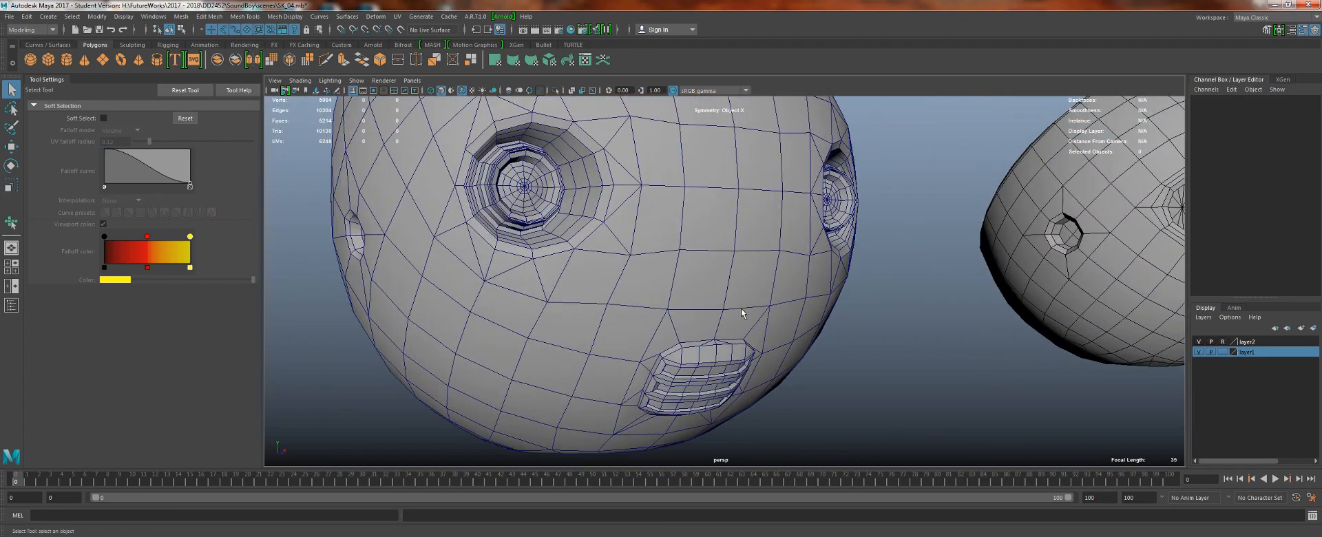
# - Examine the reference head's eye sockets, mouth grille and ear area from the front and side, comparing it with the other head
pyautogui.scroll(-3, 705, 265)
pyautogui.keyDown('alt'); pyautogui.moveTo(705, 344); pyautogui.dragTo(672, 360); pyautogui.keyUp('alt')
pyautogui.scroll(3, 718, 341)
pyautogui.scroll(-4, 550, 236)
pyautogui.scroll(2, 558, 237)
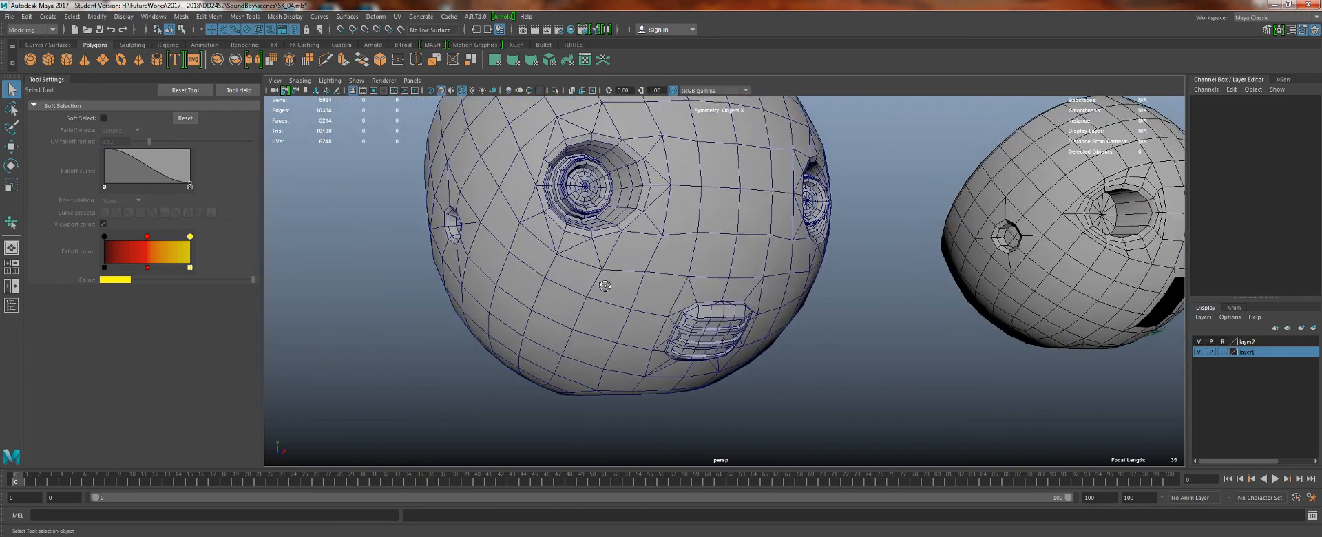
pyautogui.keyDown('alt'); pyautogui.moveTo(729, 207); pyautogui.dragTo(771, 219); pyautogui.keyUp('alt')
pyautogui.scroll(3, 774, 234)
pyautogui.keyDown('alt'); pyautogui.moveTo(774, 235); pyautogui.dragTo(703, 299, button='middle'); pyautogui.keyUp('alt')
pyautogui.keyDown('alt'); pyautogui.moveTo(702, 298); pyautogui.dragTo(600, 282, button='right'); pyautogui.keyUp('alt')
pyautogui.keyDown('alt'); pyautogui.moveTo(613, 296); pyautogui.dragTo(737, 312); pyautogui.keyUp('alt')
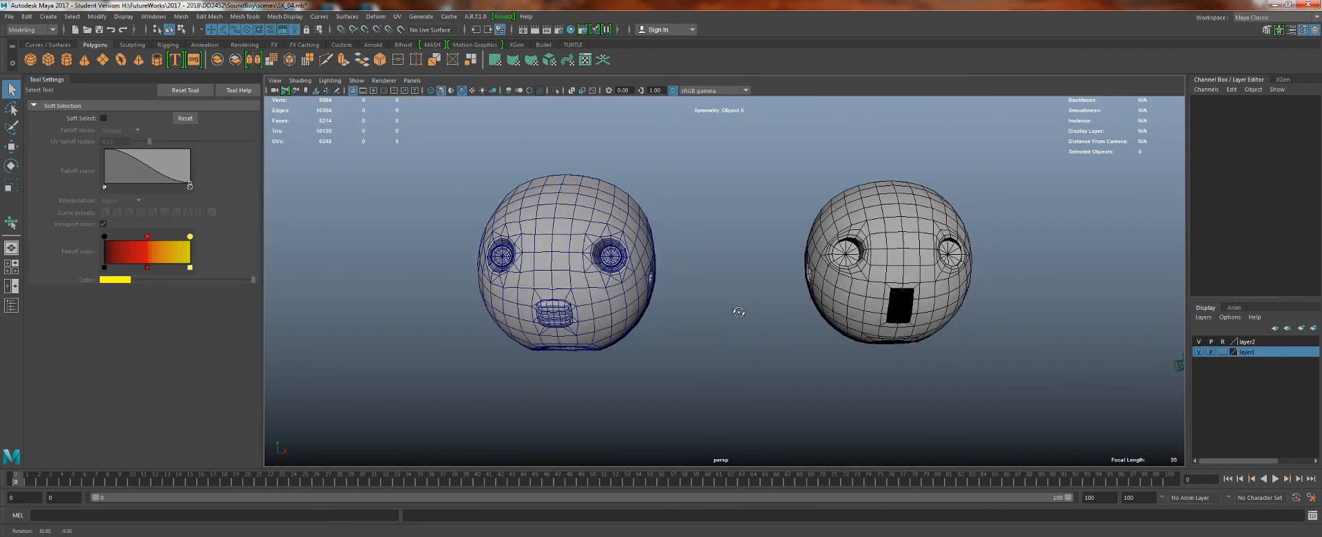
pyautogui.keyDown('alt'); pyautogui.moveTo(703, 283); pyautogui.dragTo(869, 284, button='middle'); pyautogui.keyUp('alt')
pyautogui.keyDown('alt'); pyautogui.moveTo(813, 310); pyautogui.dragTo(843, 365, button='right'); pyautogui.keyUp('alt')
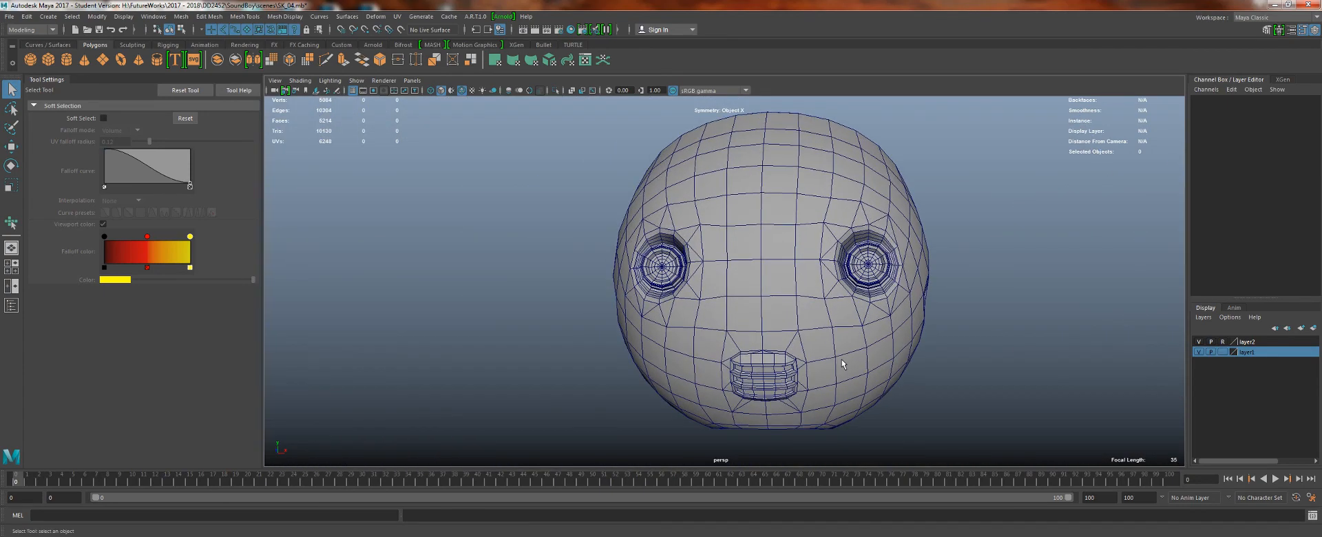
pyautogui.keyDown('alt'); pyautogui.moveTo(770, 276); pyautogui.dragTo(722, 280); pyautogui.keyUp('alt')
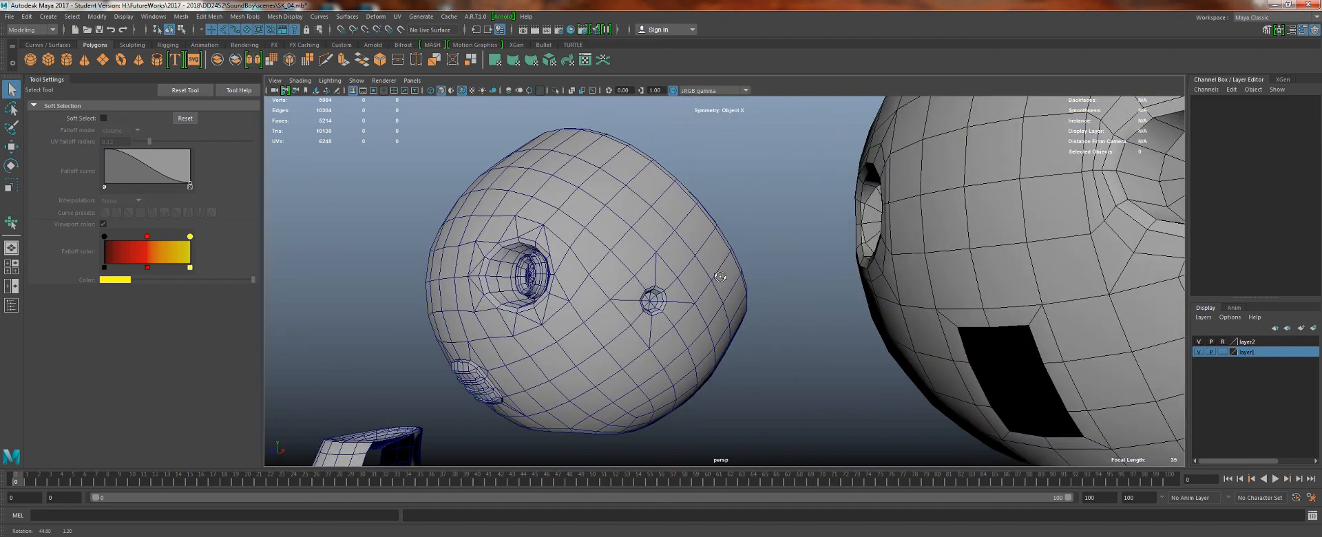
pyautogui.keyDown('alt'); pyautogui.moveTo(606, 259); pyautogui.dragTo(563, 223, button='right'); pyautogui.keyUp('alt')
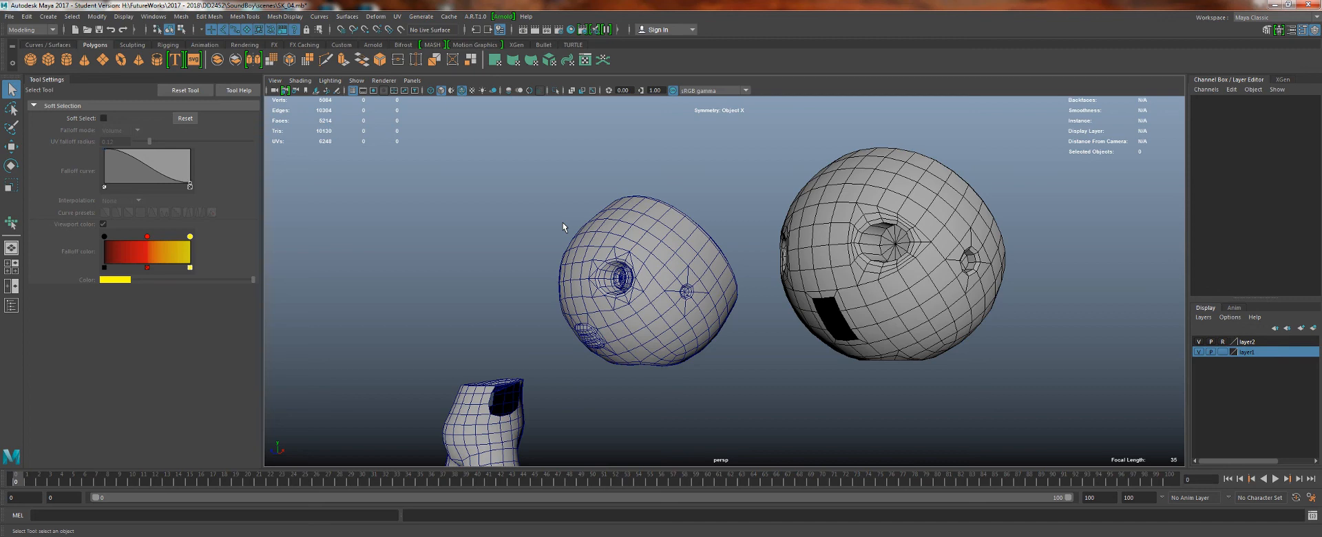
# - View the lower body together with both heads, select the reference head and clear the selection again
pyautogui.keyDown('alt'); pyautogui.moveTo(624, 281); pyautogui.dragTo(710, 310); pyautogui.keyUp('alt')
pyautogui.keyDown('alt'); pyautogui.moveTo(710, 310); pyautogui.dragTo(629, 216, button='right'); pyautogui.keyUp('alt')
pyautogui.keyDown('alt'); pyautogui.moveTo(629, 216); pyautogui.dragTo(524, 168, button='middle'); pyautogui.keyUp('alt')
pyautogui.keyDown('alt'); pyautogui.moveTo(524, 168); pyautogui.dragTo(441, 297, button='right'); pyautogui.keyUp('alt')
pyautogui.keyDown('alt'); pyautogui.moveTo(441, 296); pyautogui.dragTo(604, 257, button='middle'); pyautogui.keyUp('alt')
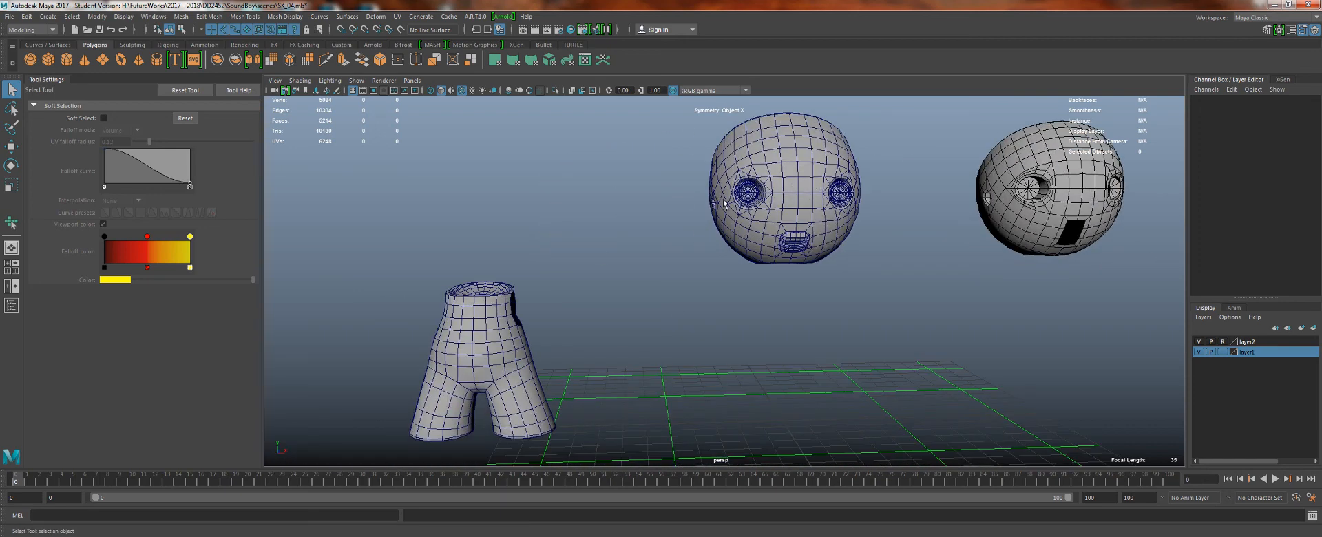
pyautogui.moveTo(909, 327); pyautogui.dragTo(710, 108)
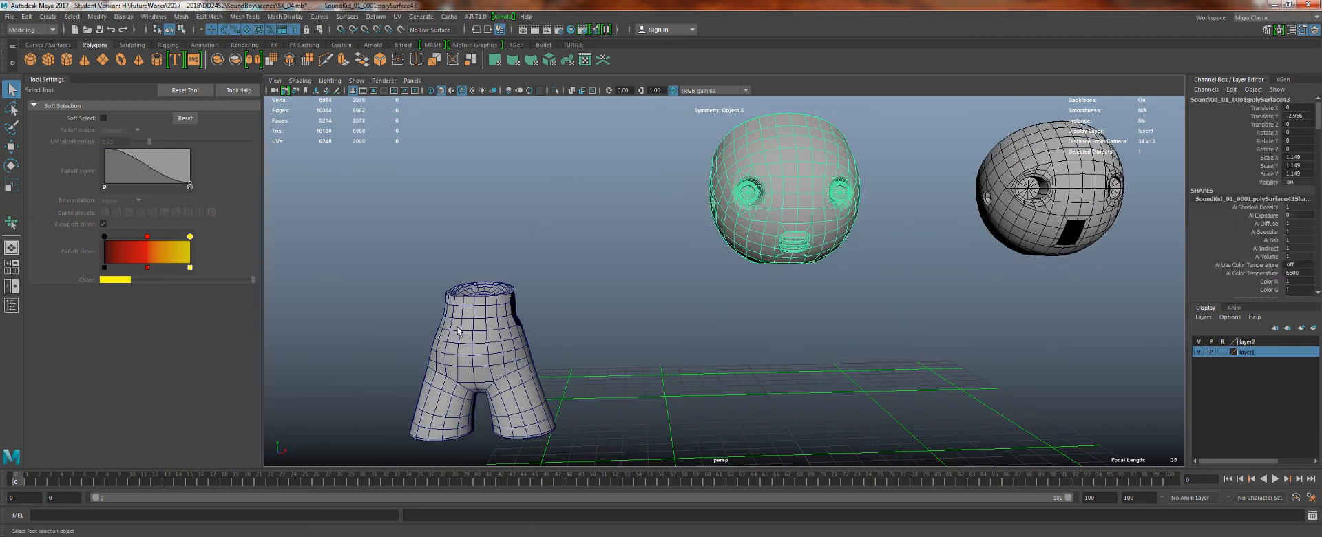
pyautogui.click(618, 260)
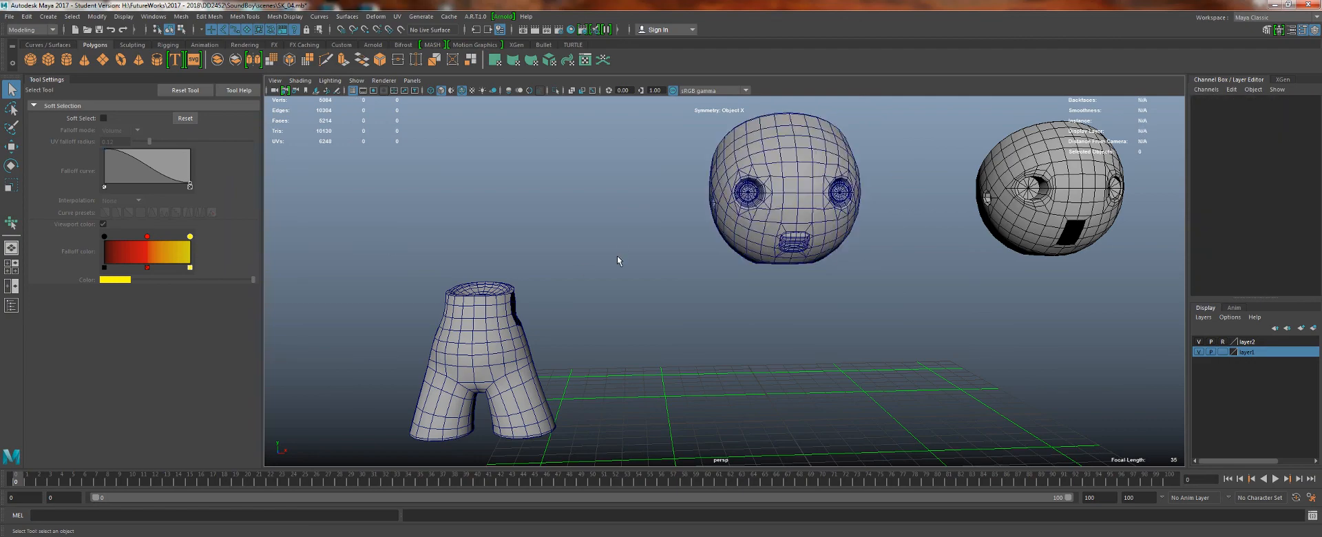